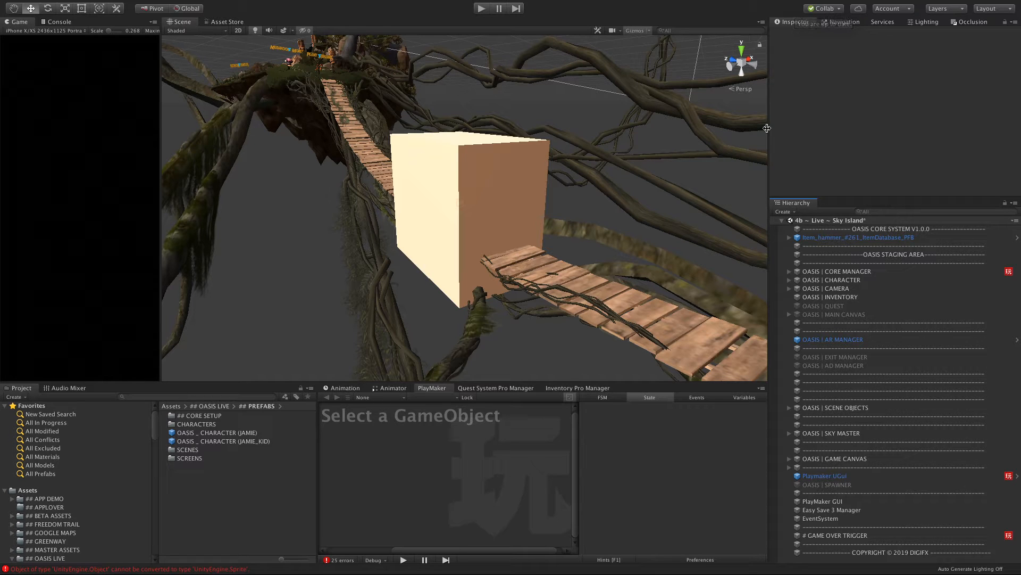
Inspect the BURN WALL state machine on the SpecialWindow object under OASIS | MAIN CANVAS.
{"action": "left_click_drag", "start_coordinate": [768, 127], "coordinate": [783, 130]}
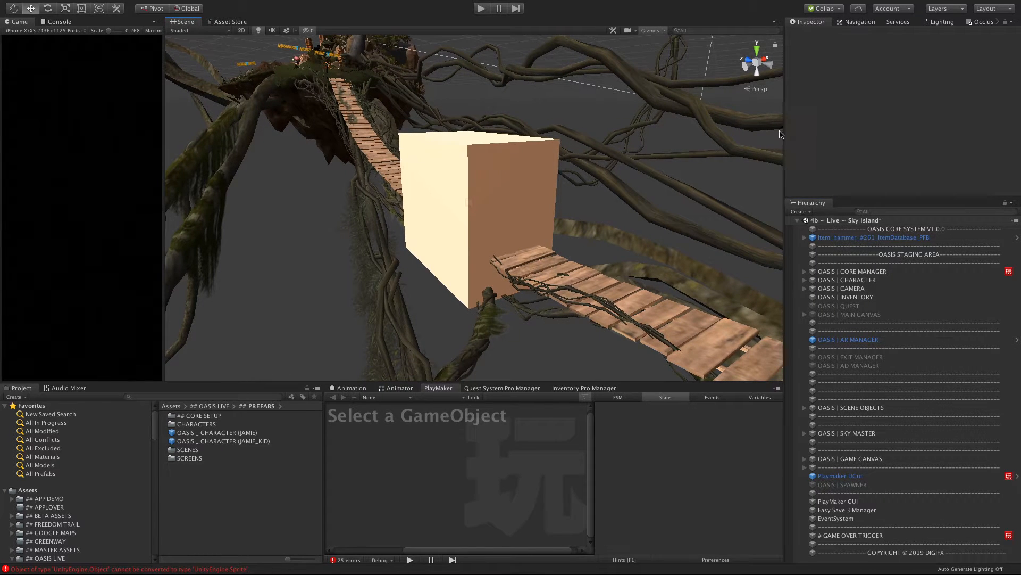
{"action": "left_click_drag", "start_coordinate": [282, 281], "coordinate": [178, 347], "text": "alt"}
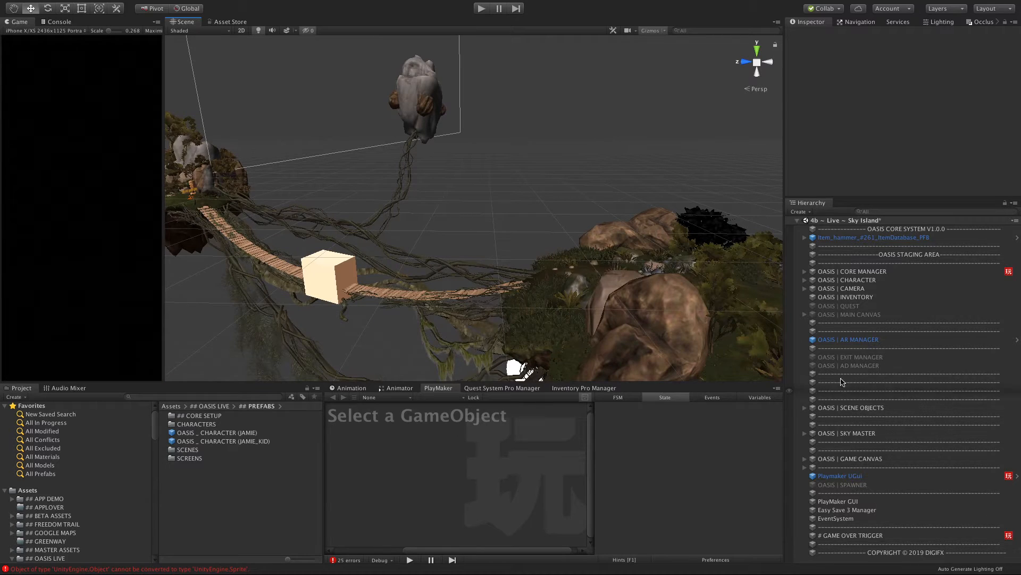
{"action": "left_click", "coordinate": [845, 238]}
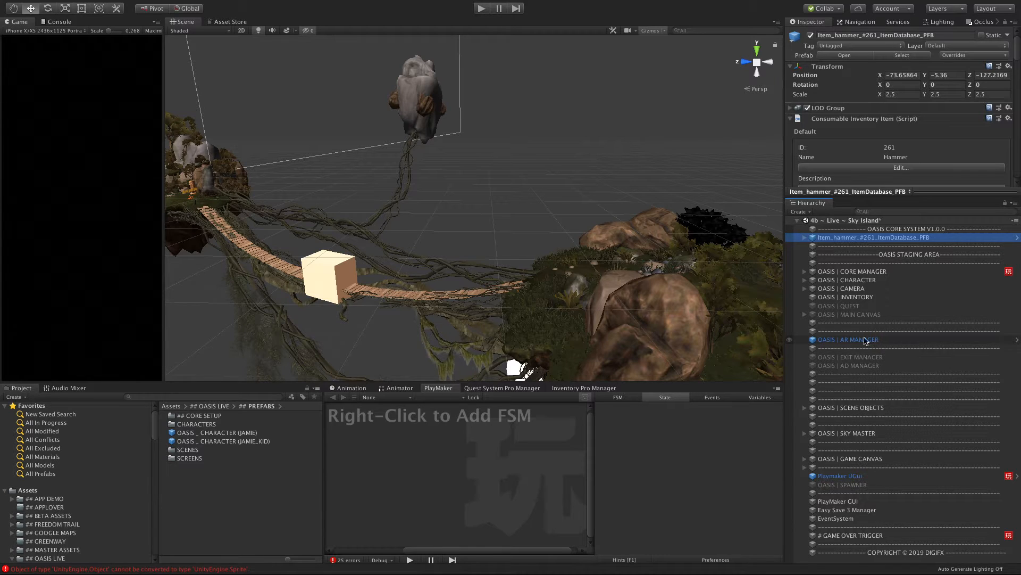
{"action": "left_click", "coordinate": [805, 315]}
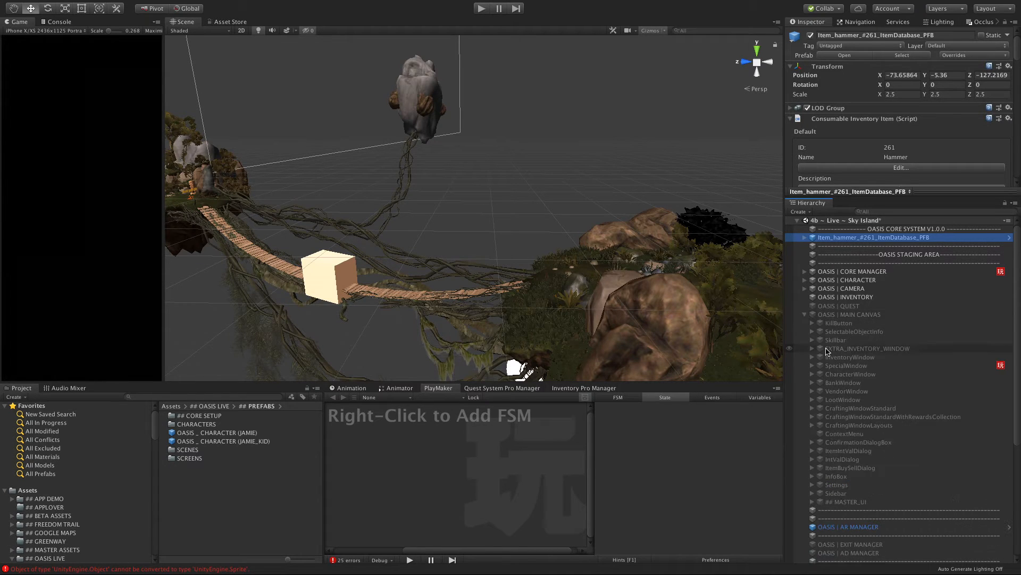
{"action": "left_click", "coordinate": [920, 367]}
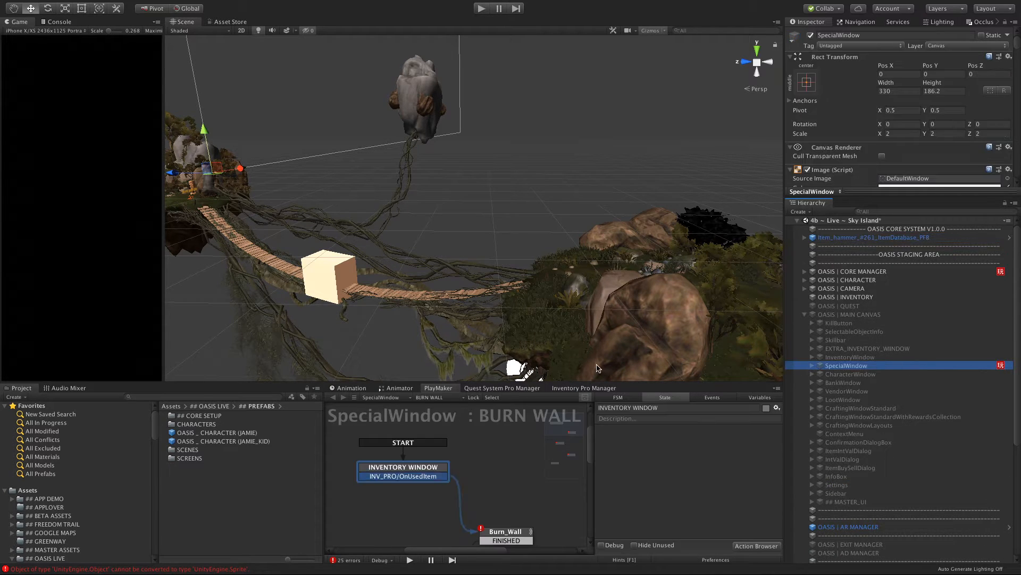
Open the (V) Particle Elements folder in ## MASTER ASSETS and browse its prefabs as thumbnails.
{"action": "left_click_drag", "start_coordinate": [186, 379], "coordinate": [189, 345]}
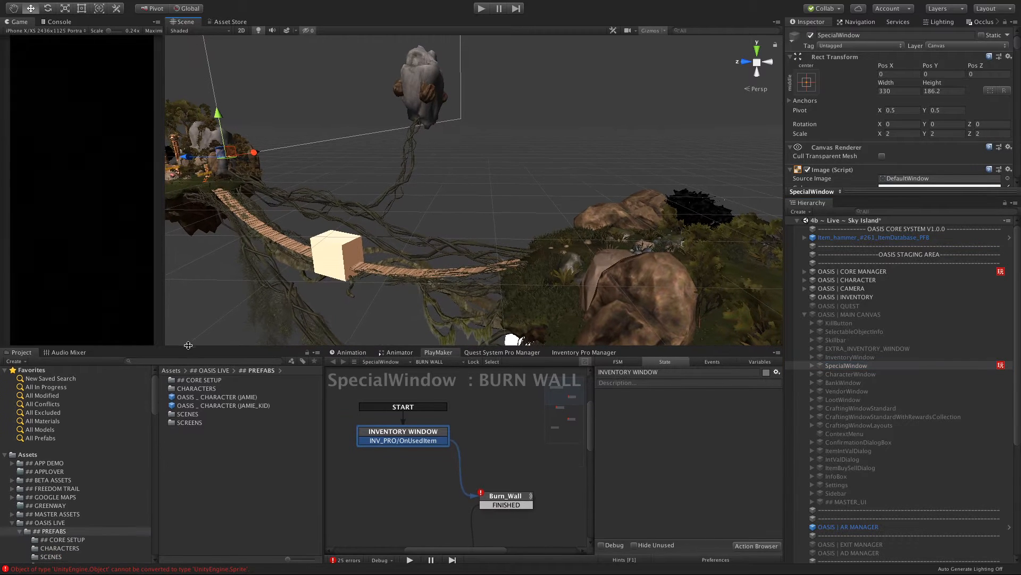
{"action": "left_click", "coordinate": [21, 523]}
{"action": "left_click", "coordinate": [16, 515]}
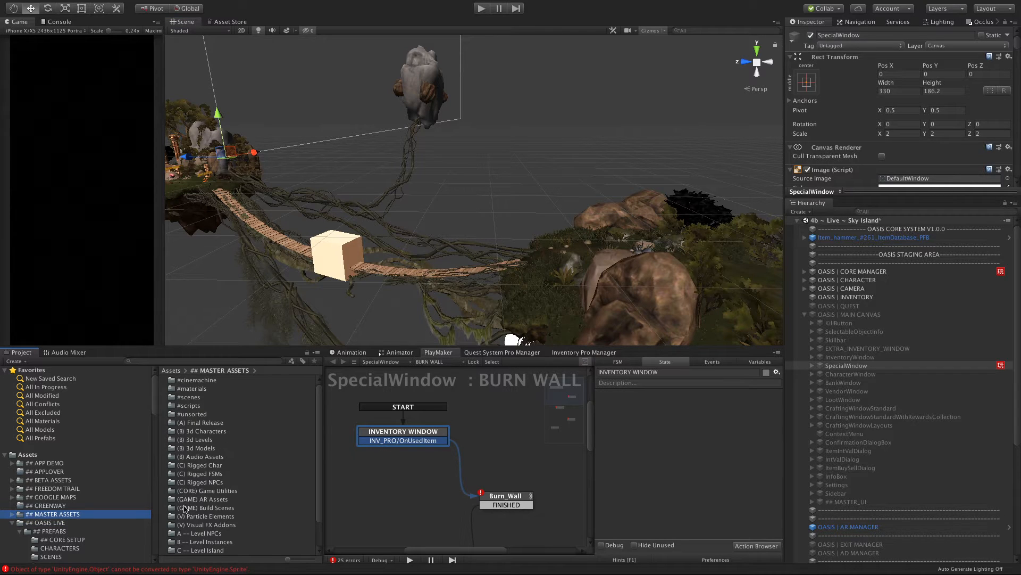
{"action": "left_click", "coordinate": [197, 516]}
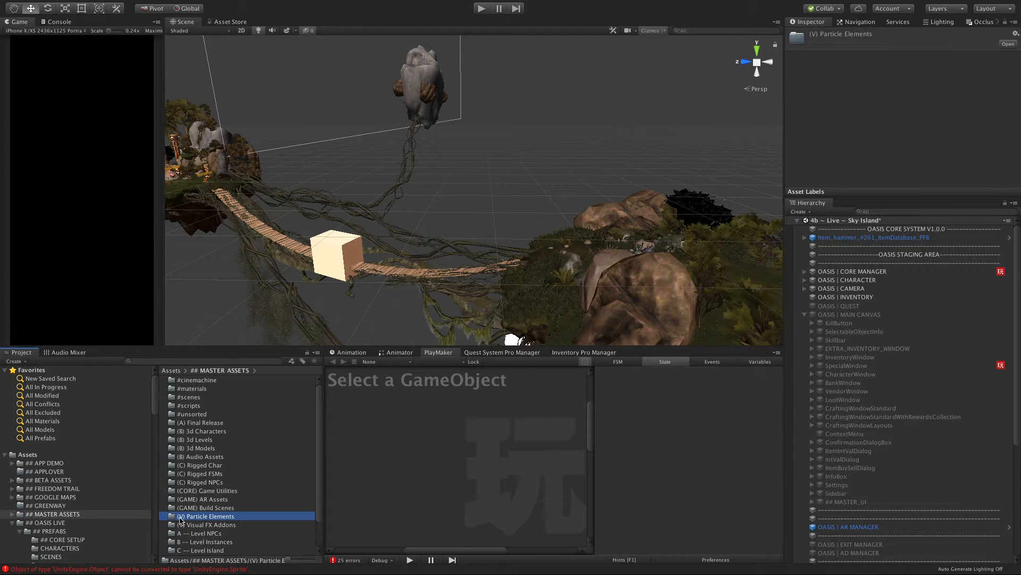
{"action": "double_click", "coordinate": [180, 520]}
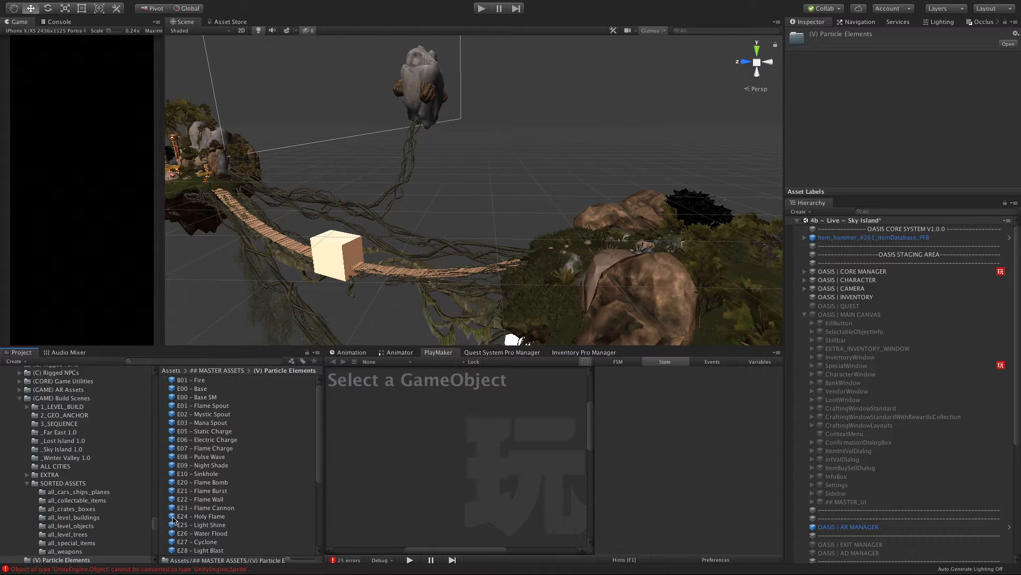
{"action": "left_click_drag", "start_coordinate": [292, 563], "coordinate": [303, 561]}
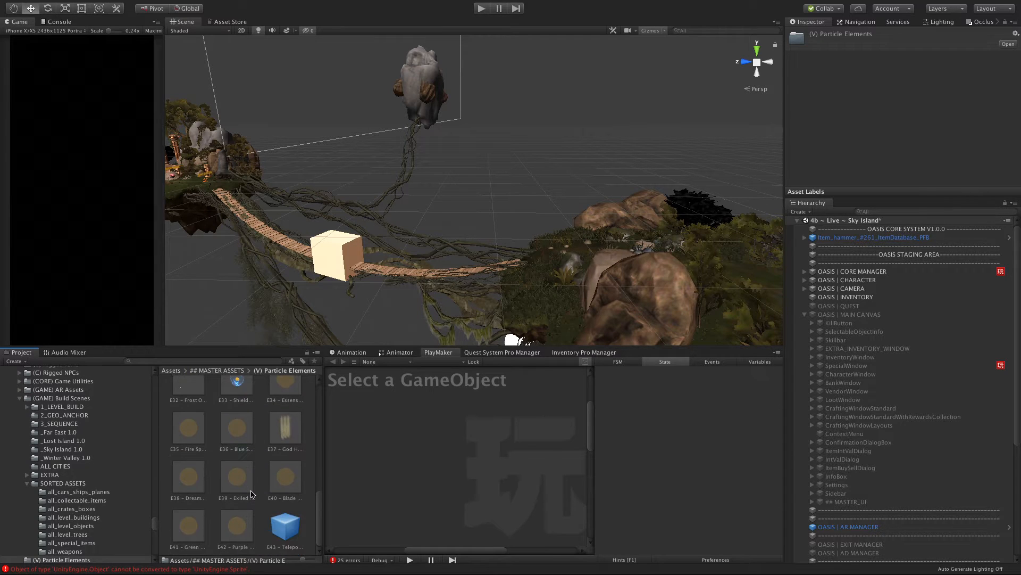
{"action": "scroll", "coordinate": [252, 494], "scroll_direction": "down", "scroll_amount": 2}
{"action": "scroll", "coordinate": [277, 450], "scroll_direction": "up", "scroll_amount": 15}
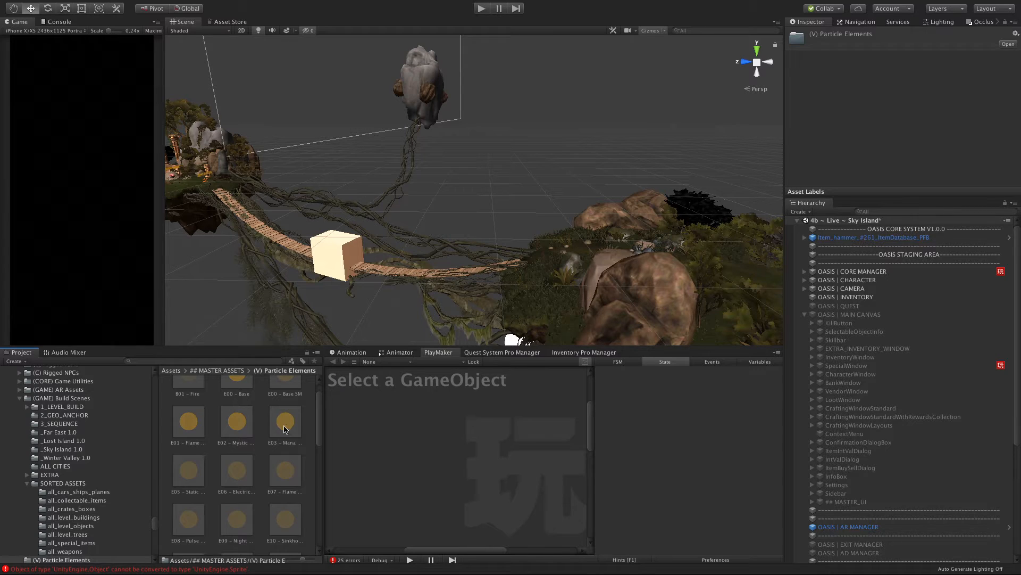
Run the game and disable the active Audio Source on OASIS | CORE MANAGER.
{"action": "left_click", "coordinate": [485, 11]}
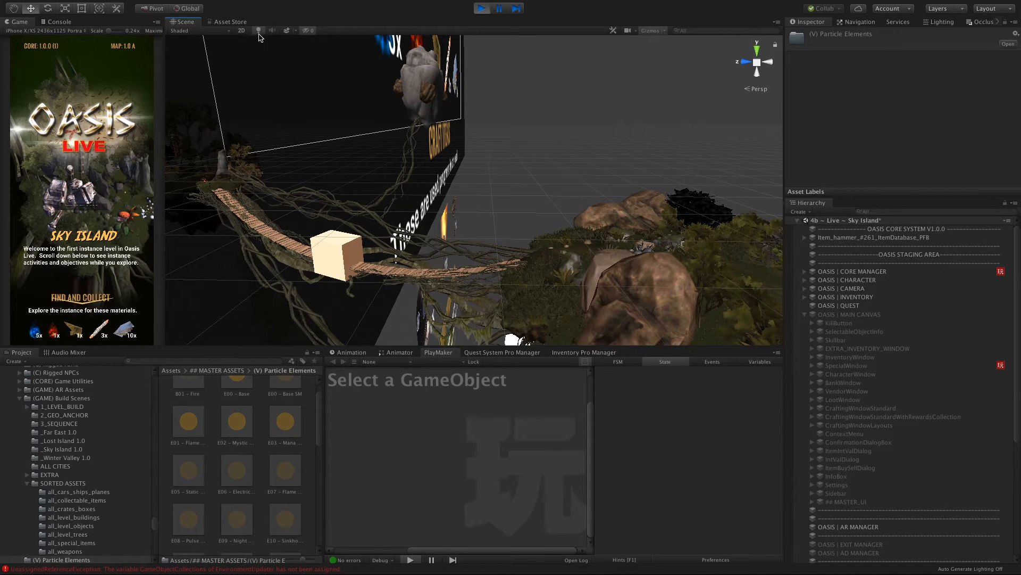
{"action": "left_click", "coordinate": [849, 273]}
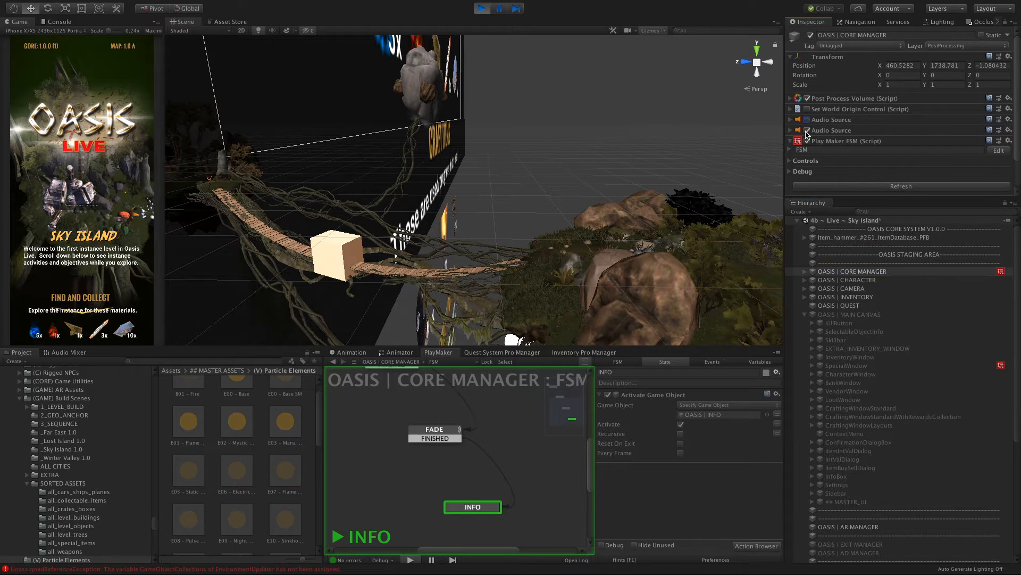
{"action": "left_click", "coordinate": [807, 131]}
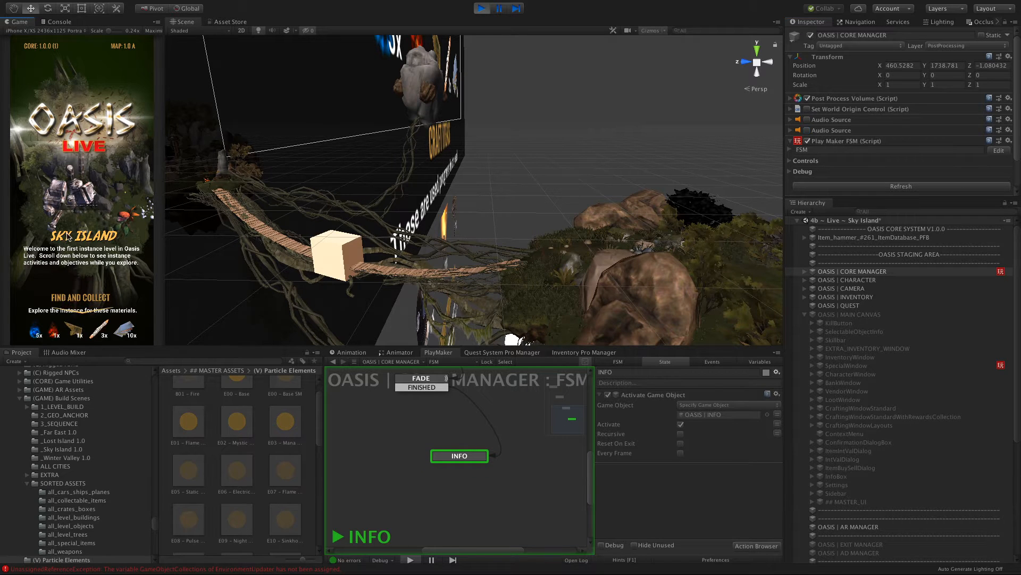
Agree to the Sky Island introduction in the running game and steer the character to face the distant rock outcrop.
{"action": "scroll", "coordinate": [76, 229], "scroll_direction": "down", "scroll_amount": 5}
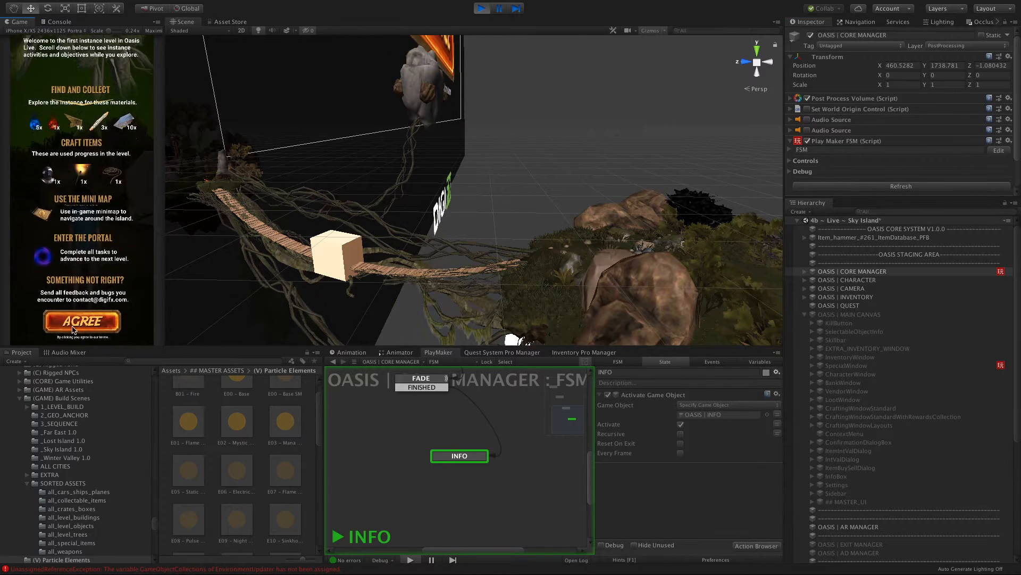
{"action": "left_click", "coordinate": [81, 320]}
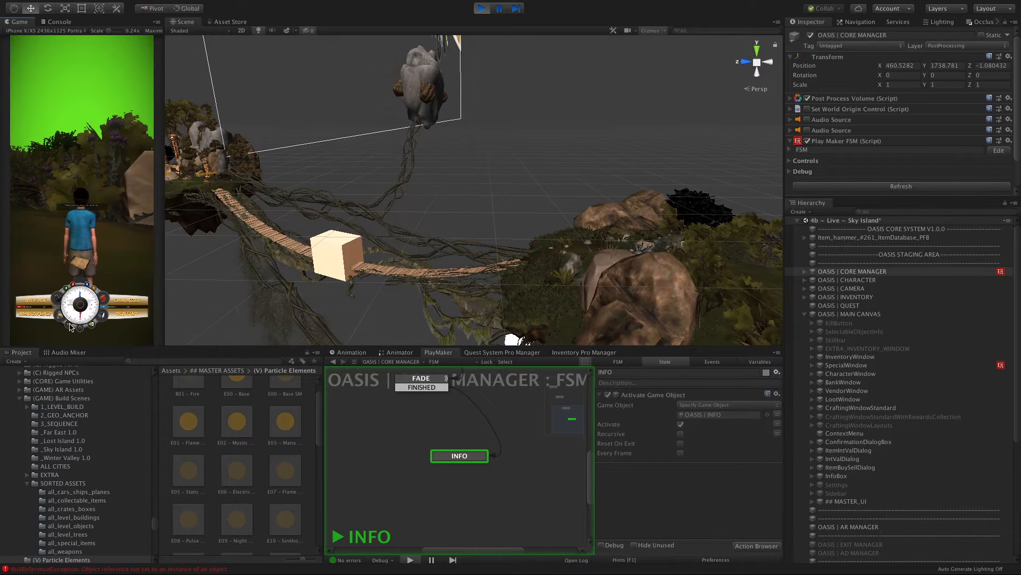
{"action": "left_click_drag", "start_coordinate": [91, 314], "coordinate": [106, 316]}
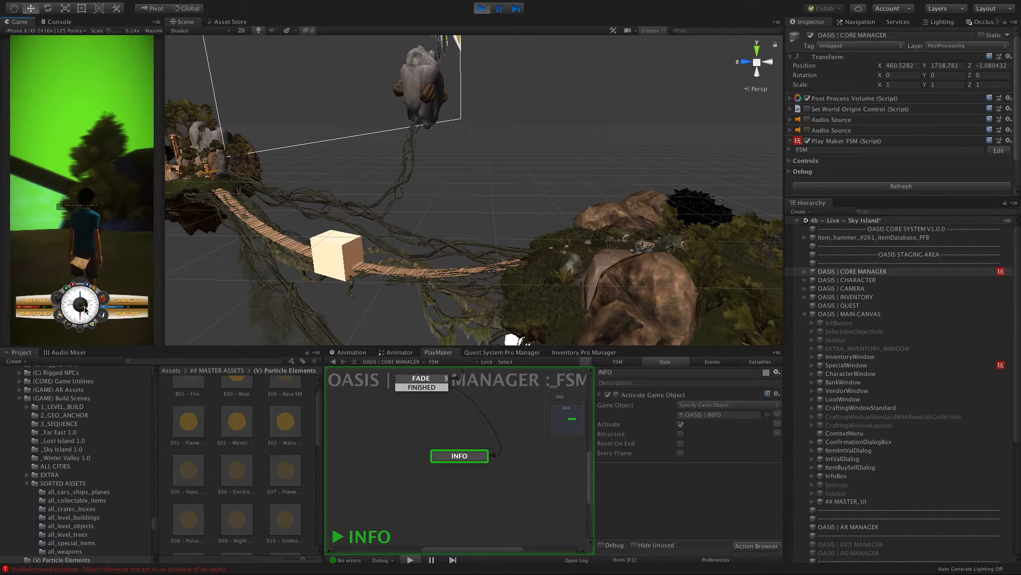
{"action": "mouse_move", "coordinate": [82, 328]}
{"action": "left_mouse_down"}
{"action": "mouse_move", "coordinate": [97, 328]}
{"action": "mouse_move", "coordinate": [107, 314]}
{"action": "mouse_move", "coordinate": [101, 283]}
{"action": "left_mouse_up"}
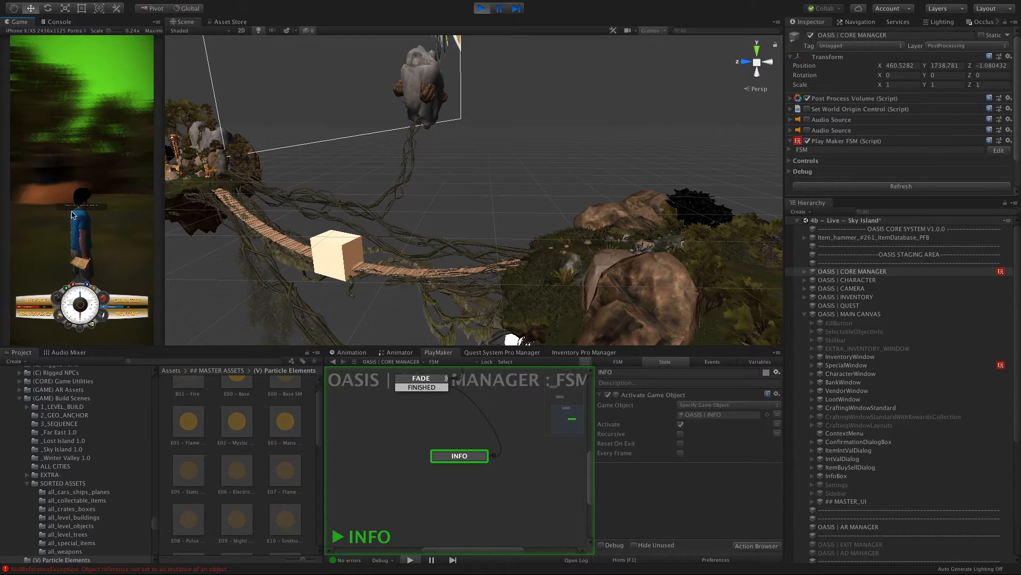
{"action": "left_click", "coordinate": [69, 153]}
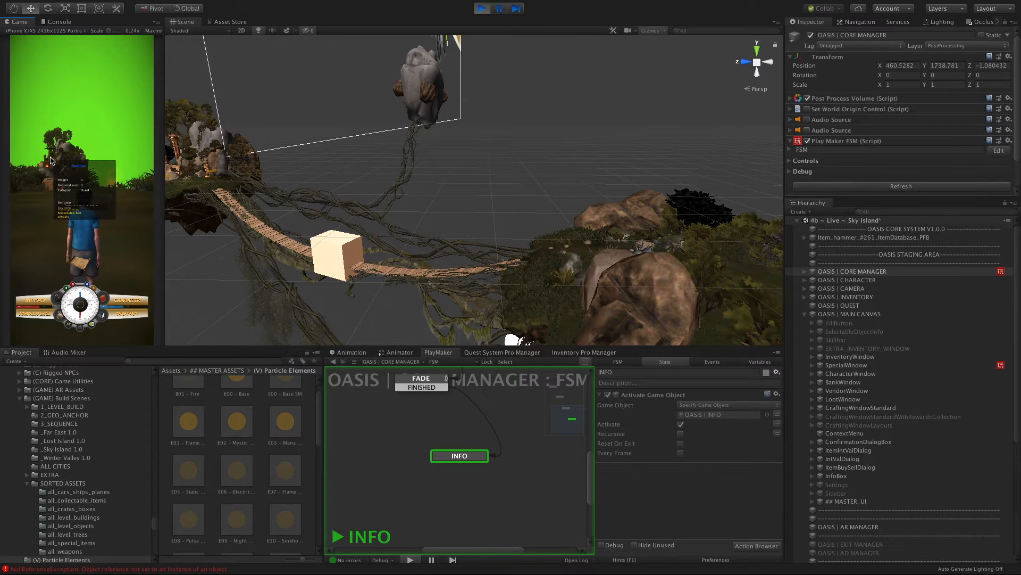
Select SpecialWindow to show its BURN WALL state machine and bring the player character into view in the scene.
{"action": "left_click", "coordinate": [901, 365]}
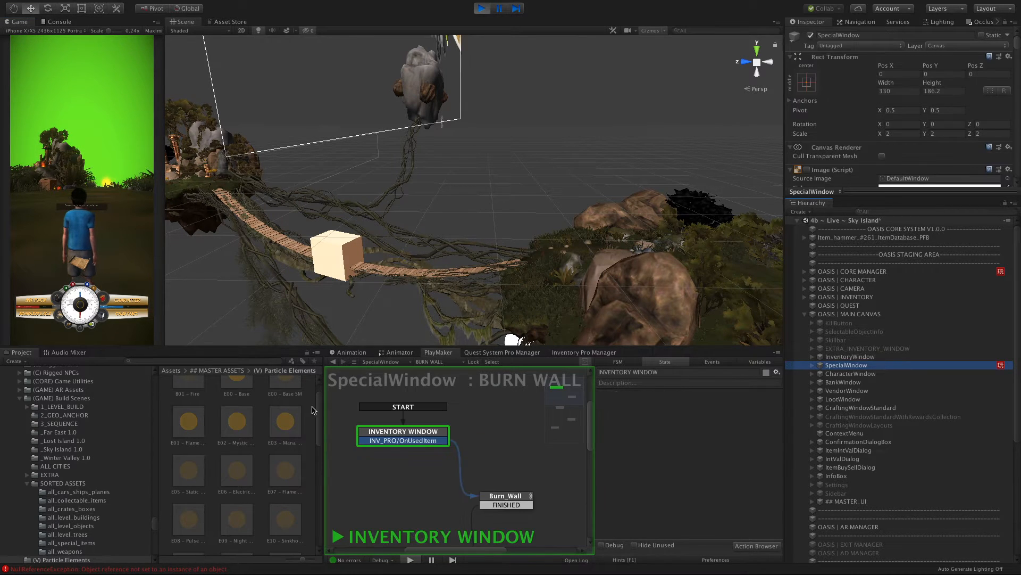
{"action": "left_click_drag", "start_coordinate": [321, 410], "coordinate": [320, 403]}
{"action": "scroll", "coordinate": [681, 273], "scroll_direction": "down", "scroll_amount": 5}
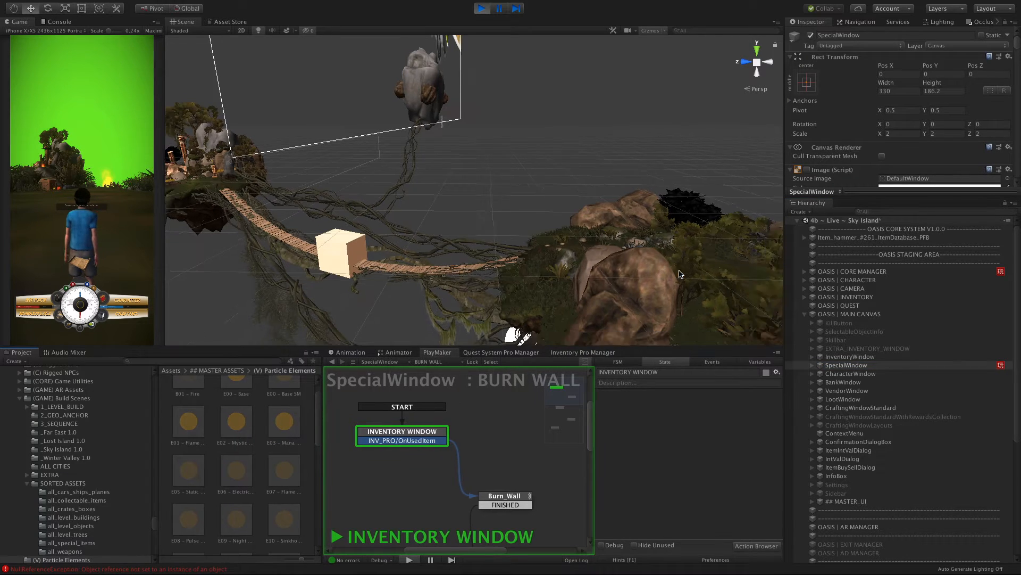
{"action": "scroll", "coordinate": [681, 273], "scroll_direction": "down", "scroll_amount": 1}
{"action": "left_click_drag", "start_coordinate": [645, 268], "coordinate": [553, 262], "text": "alt"}
{"action": "scroll", "coordinate": [531, 273], "scroll_direction": "up", "scroll_amount": 4}
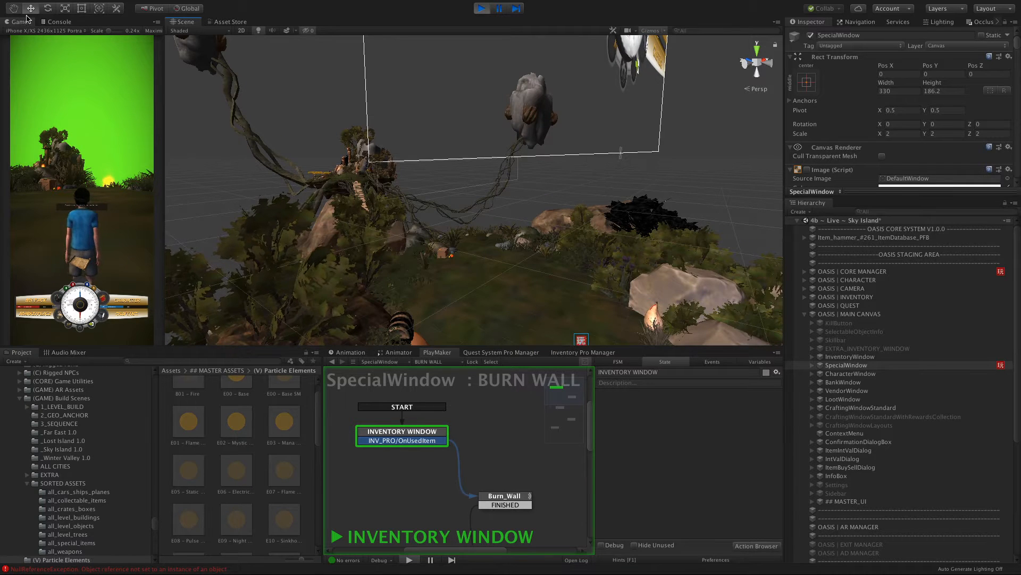
{"action": "left_click_drag", "start_coordinate": [510, 276], "coordinate": [432, 247]}
{"action": "scroll", "coordinate": [491, 245], "scroll_direction": "up", "scroll_amount": 5, "text": "alt"}
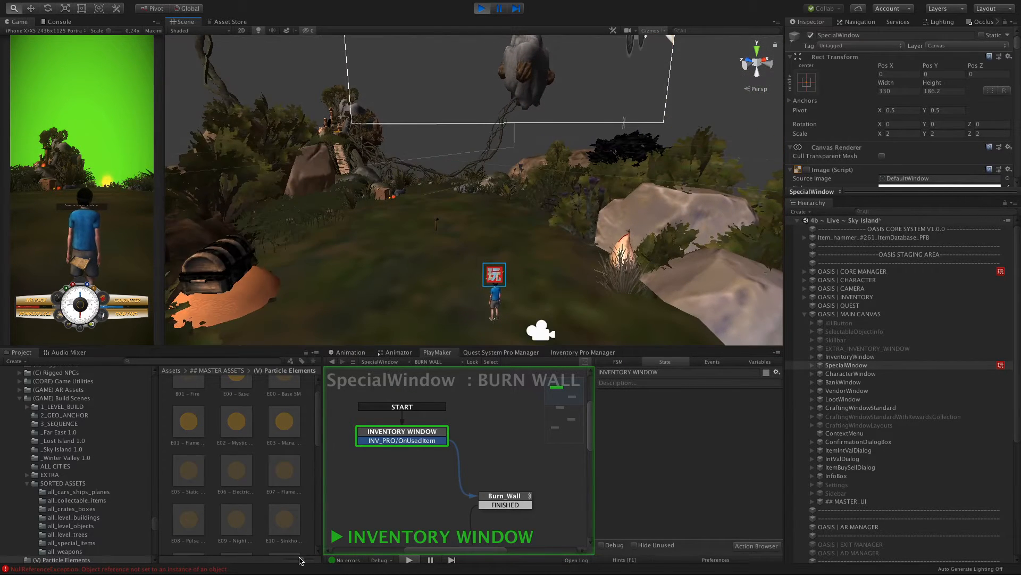
Show the particle prefabs as a list and inspect the E34 - Essense Orb and E05 - Static Charge prefabs.
{"action": "left_click_drag", "start_coordinate": [301, 558], "coordinate": [281, 559]}
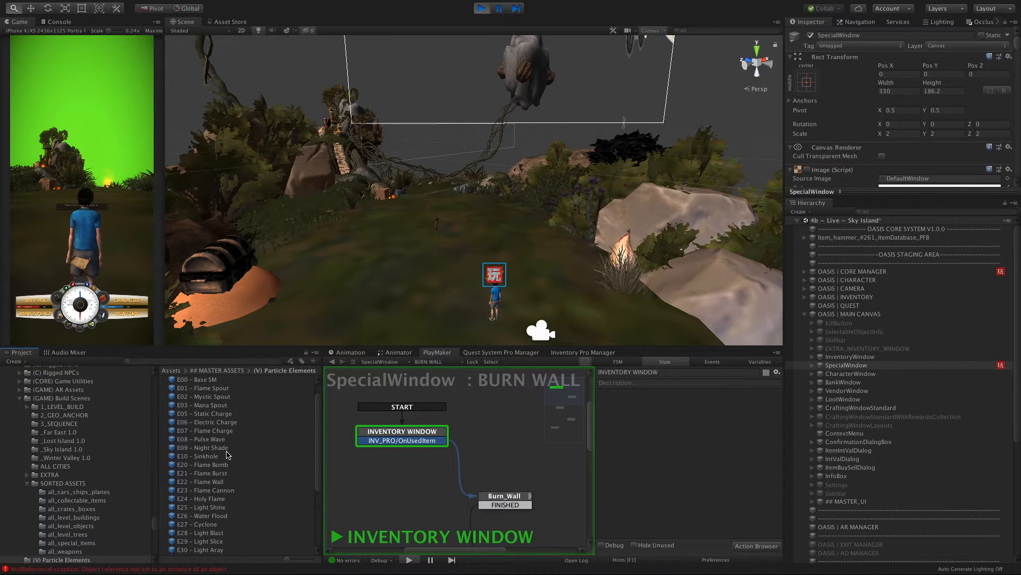
{"action": "scroll", "coordinate": [227, 454], "scroll_direction": "down", "scroll_amount": 5}
{"action": "left_click", "coordinate": [186, 475]}
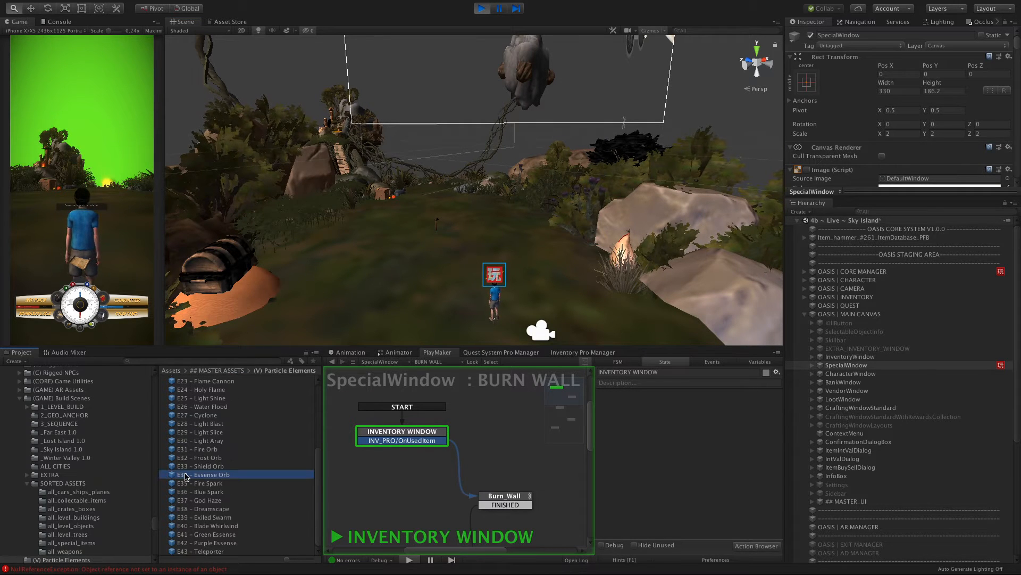
{"action": "scroll", "coordinate": [204, 409], "scroll_direction": "up", "scroll_amount": 3}
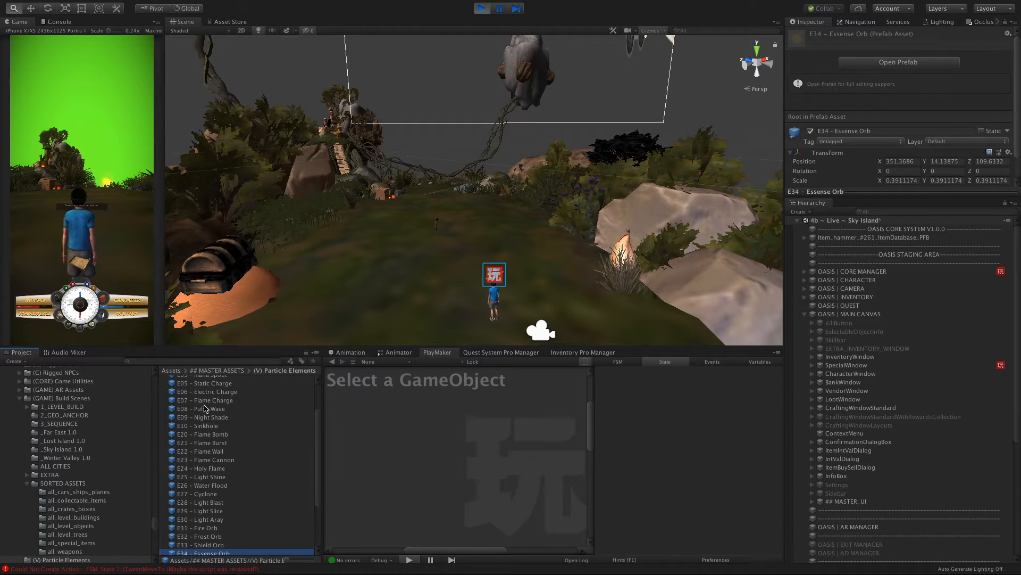
{"action": "scroll", "coordinate": [205, 409], "scroll_direction": "up", "scroll_amount": 2}
{"action": "left_click", "coordinate": [192, 432]}
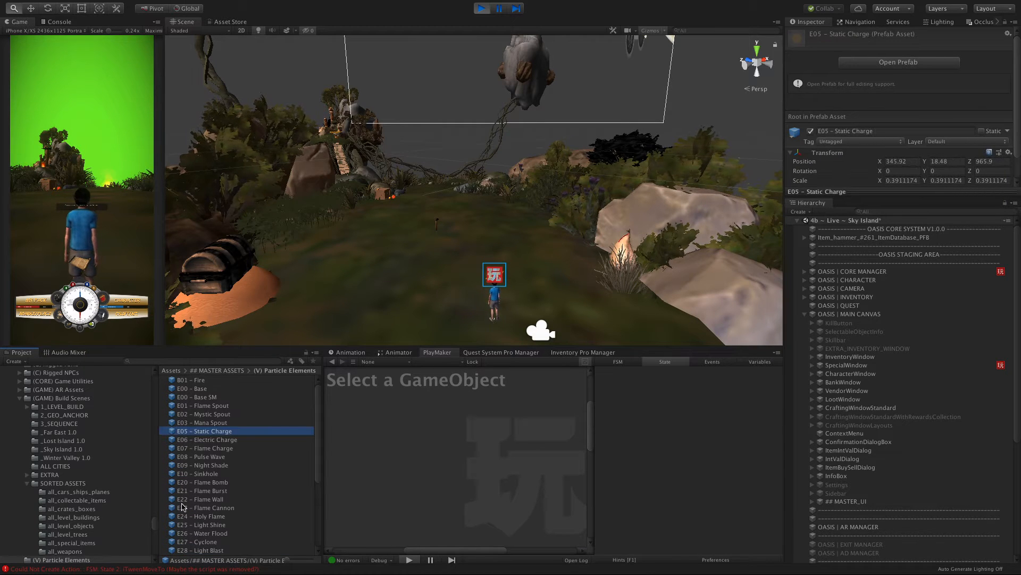
{"action": "scroll", "coordinate": [185, 508], "scroll_direction": "down", "scroll_amount": 3}
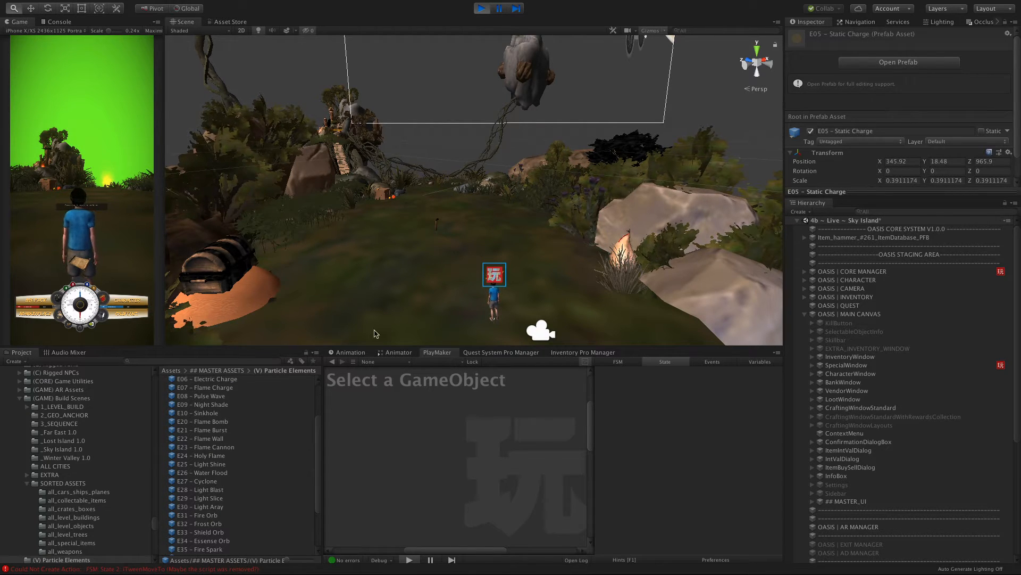
Place the E38 - Dreamscape particle prefab in the scene on the ground just ahead of the player character.
{"action": "left_click", "coordinate": [209, 509]}
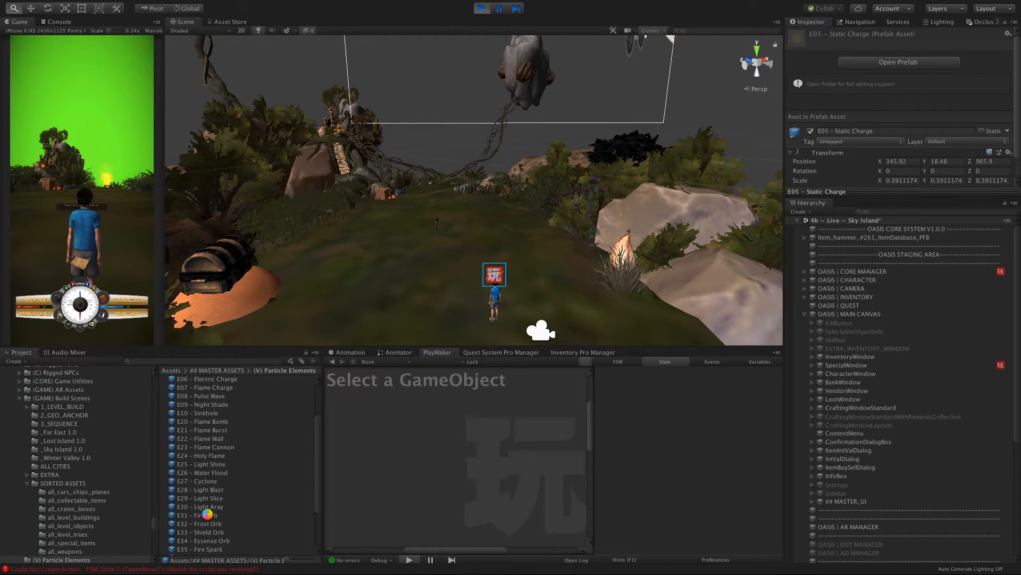
{"action": "scroll", "coordinate": [209, 515], "scroll_direction": "down", "scroll_amount": 3}
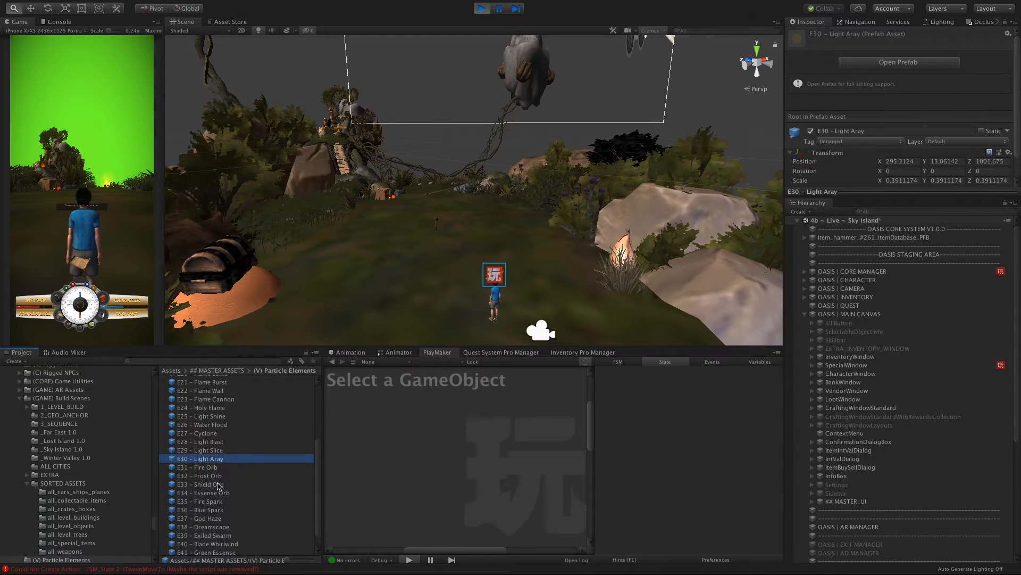
{"action": "scroll", "coordinate": [215, 495], "scroll_direction": "down", "scroll_amount": 1}
{"action": "left_click", "coordinate": [208, 526]}
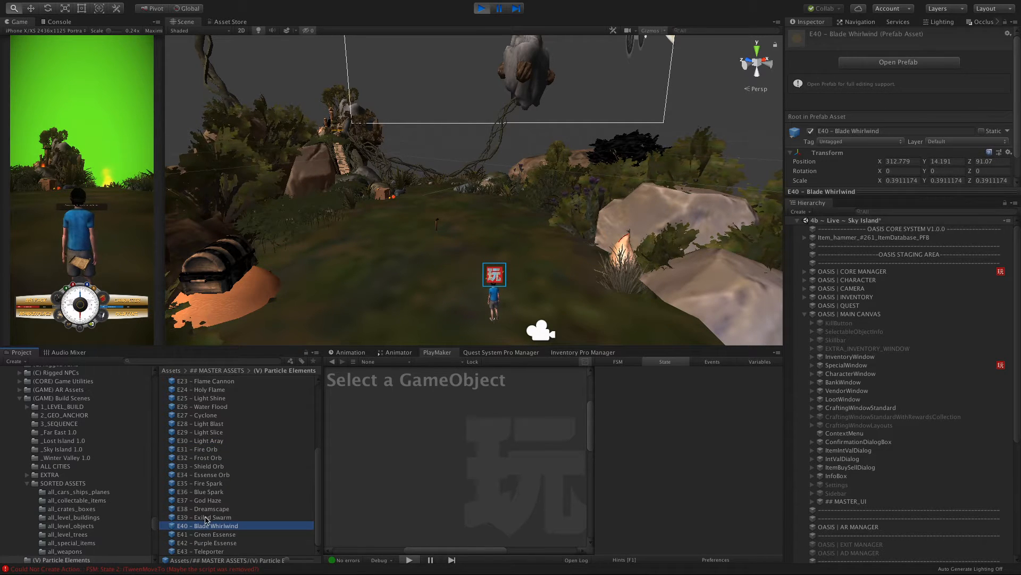
{"action": "left_click", "coordinate": [206, 518]}
{"action": "left_click", "coordinate": [207, 509]}
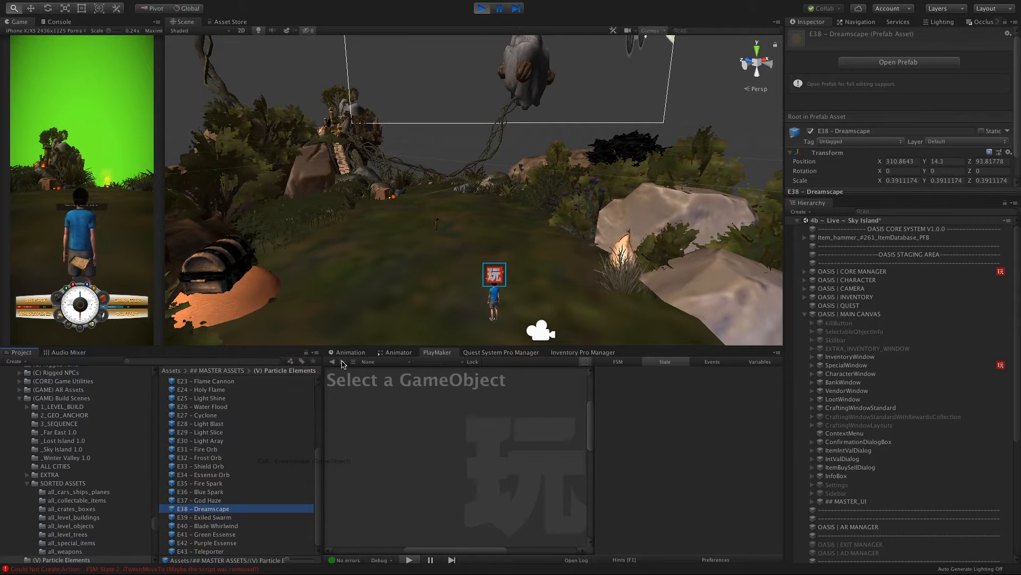
{"action": "left_click_drag", "start_coordinate": [343, 364], "coordinate": [445, 252]}
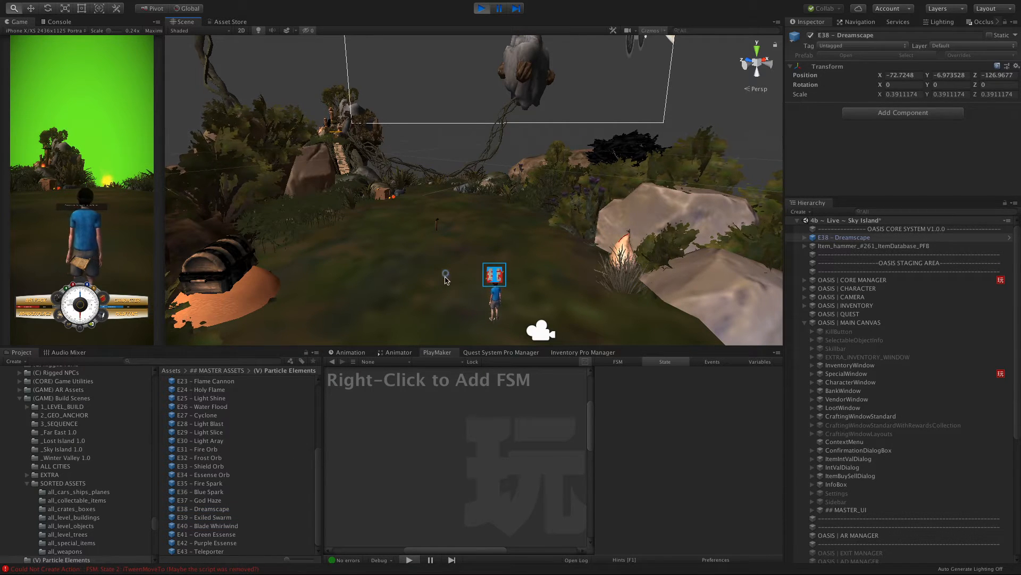
Raise the Dreamscape object vertically to a Y position of -4.57 with the Move tool.
{"action": "key", "text": "w"}
{"action": "left_click_drag", "start_coordinate": [447, 209], "coordinate": [448, 173]}
{"action": "scroll", "coordinate": [433, 217], "scroll_direction": "up", "scroll_amount": 6}
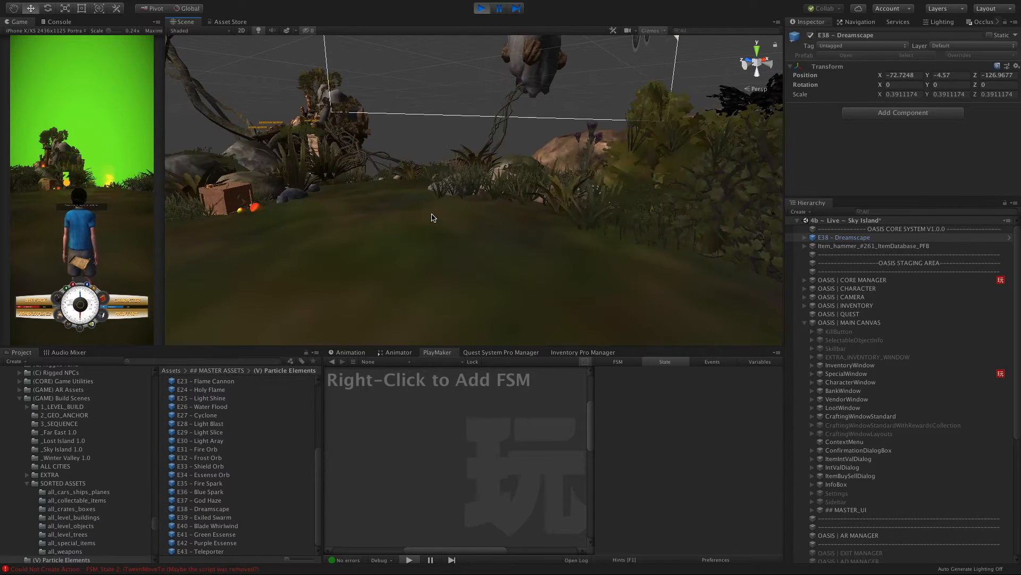
{"action": "scroll", "coordinate": [432, 218], "scroll_direction": "down", "scroll_amount": 5}
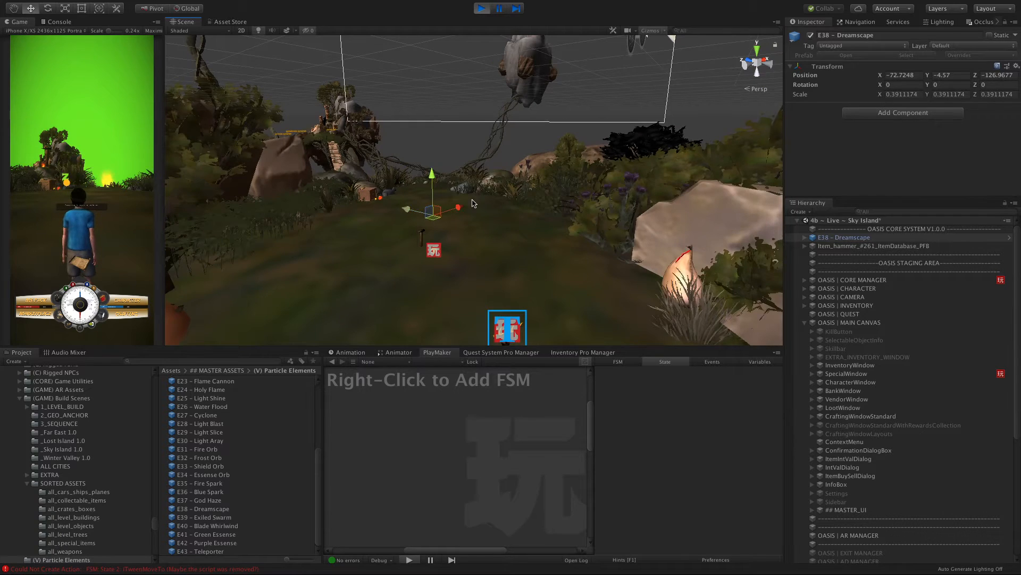
Delete the Dreamscape object and place the E40 - Blade Whirlwind prefab ahead of the player character, raised to a Y position of -5.02.
{"action": "scroll", "coordinate": [473, 202], "scroll_direction": "down", "scroll_amount": 4}
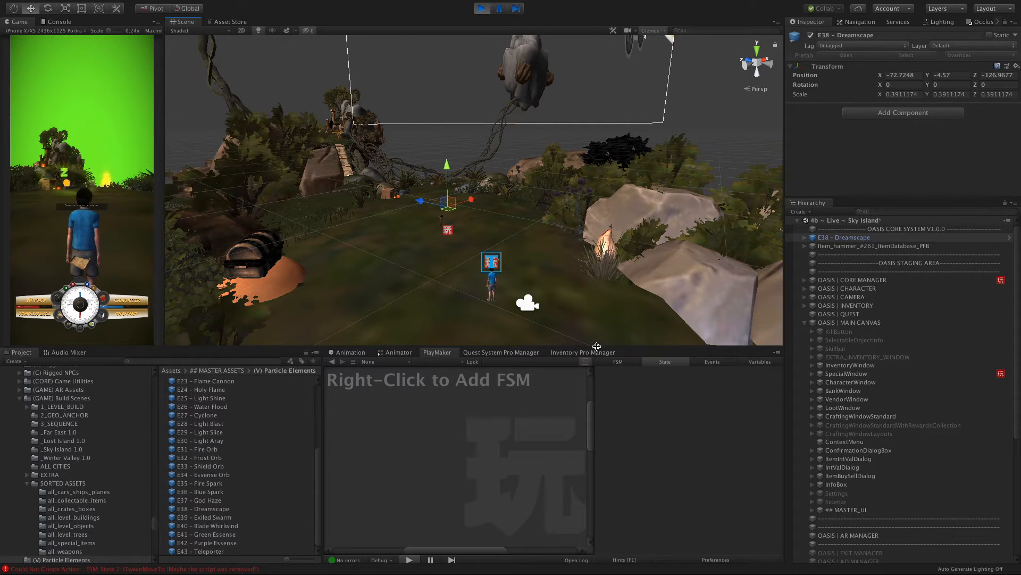
{"action": "left_click_drag", "start_coordinate": [848, 245], "coordinate": [840, 241]}
{"action": "right_click", "coordinate": [840, 242]}
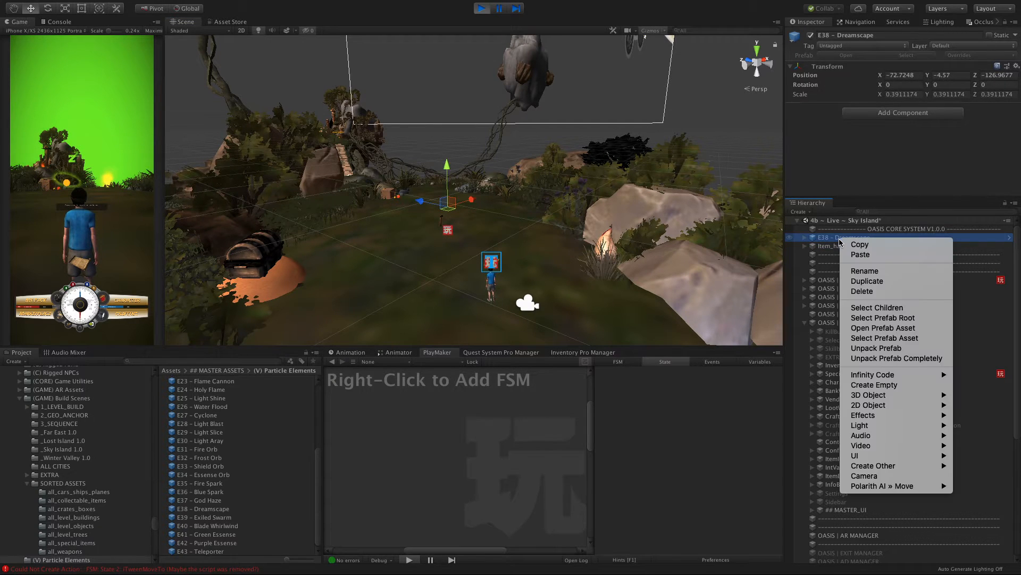
{"action": "left_click", "coordinate": [870, 292]}
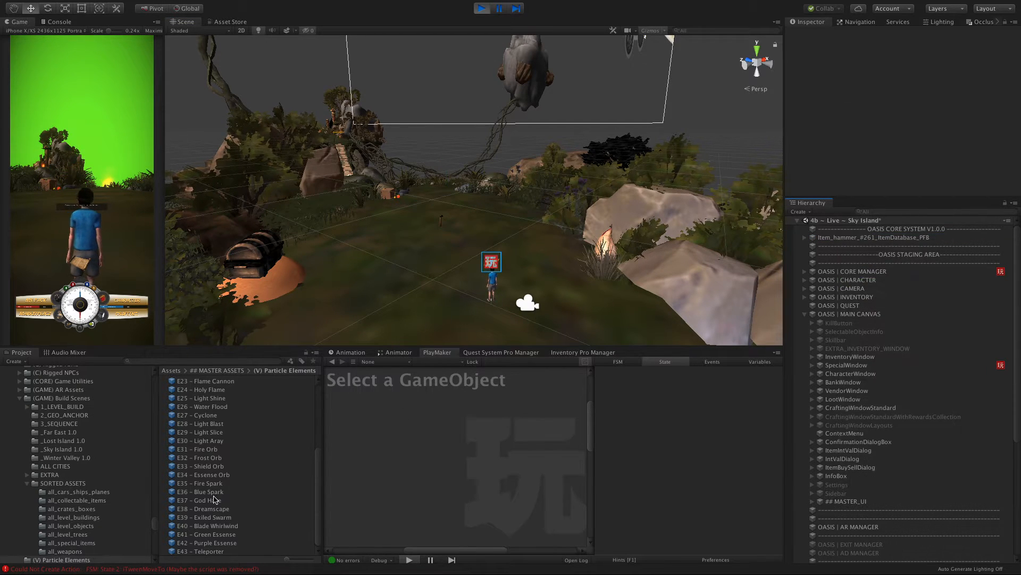
{"action": "left_click_drag", "start_coordinate": [200, 527], "coordinate": [460, 254]}
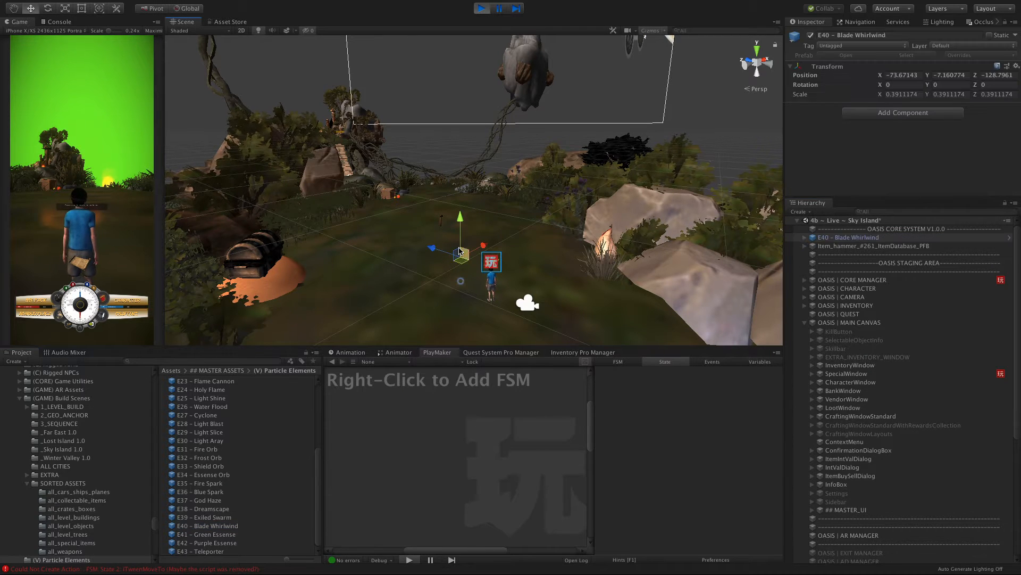
{"action": "left_click_drag", "start_coordinate": [461, 218], "coordinate": [457, 187]}
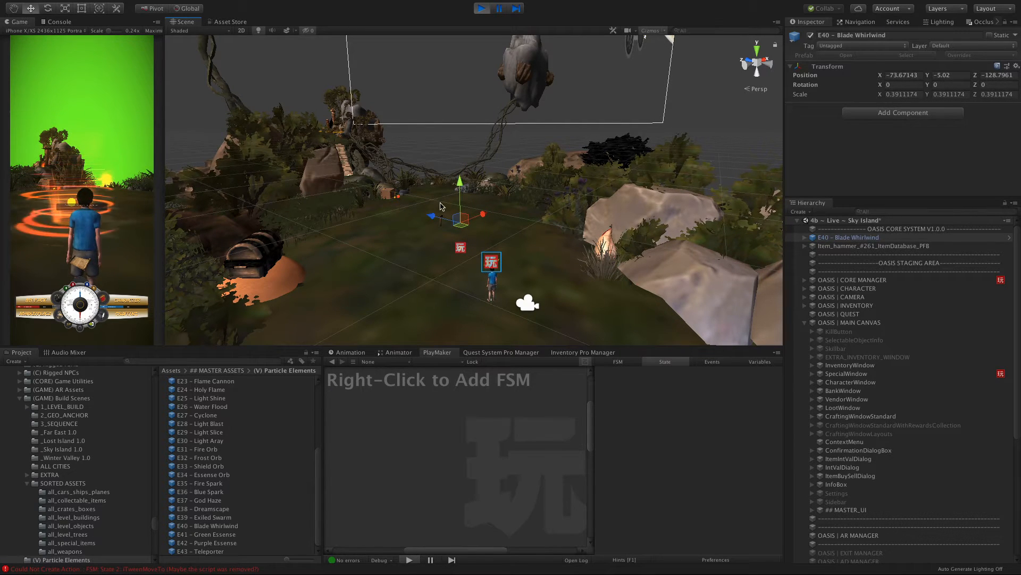
Delete the Blade Whirlwind object and place the E30 - Light Aray prefab ahead of the player at about X -65.58, Y -8.41, Z -120.04.
{"action": "right_click", "coordinate": [863, 238]}
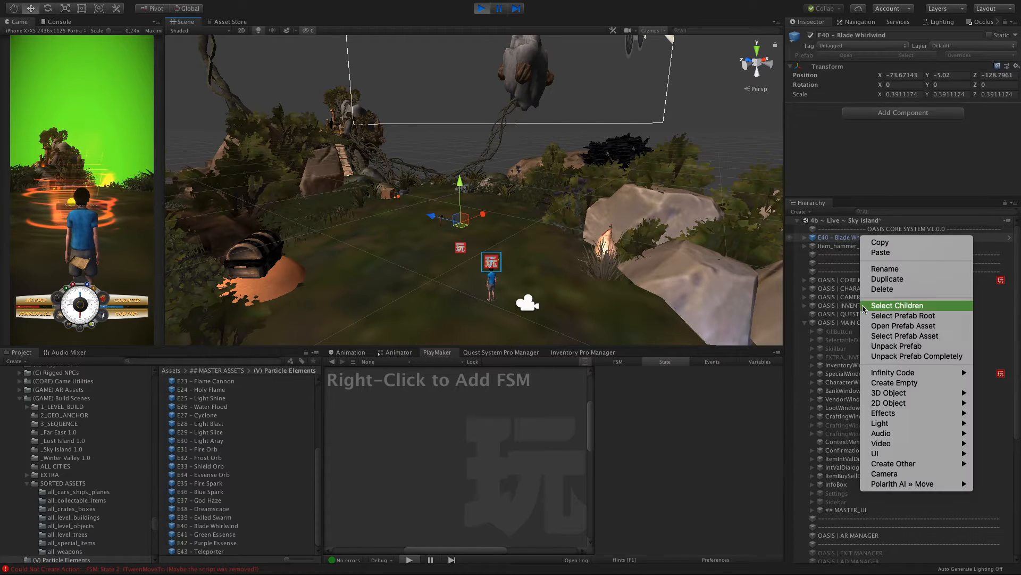
{"action": "left_click", "coordinate": [881, 289]}
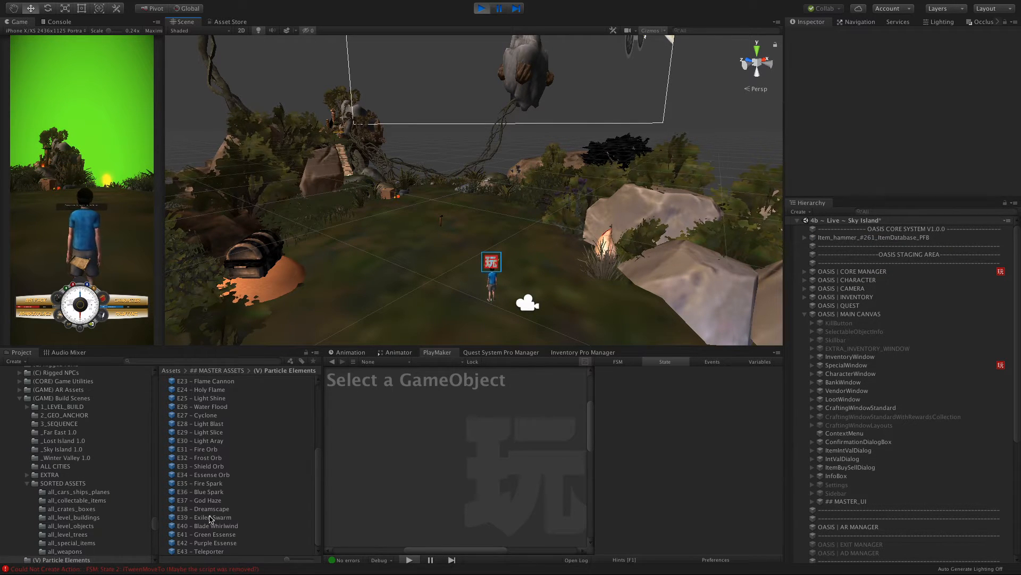
{"action": "left_click", "coordinate": [205, 482]}
{"action": "left_click", "coordinate": [208, 441]}
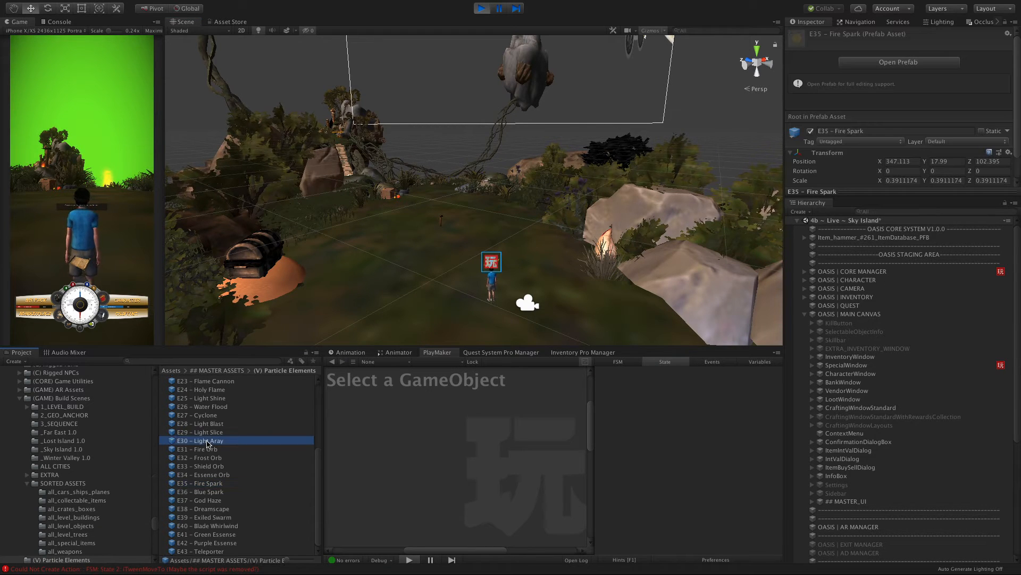
{"action": "left_click_drag", "start_coordinate": [183, 444], "coordinate": [463, 246]}
{"action": "left_click_drag", "start_coordinate": [463, 204], "coordinate": [489, 221]}
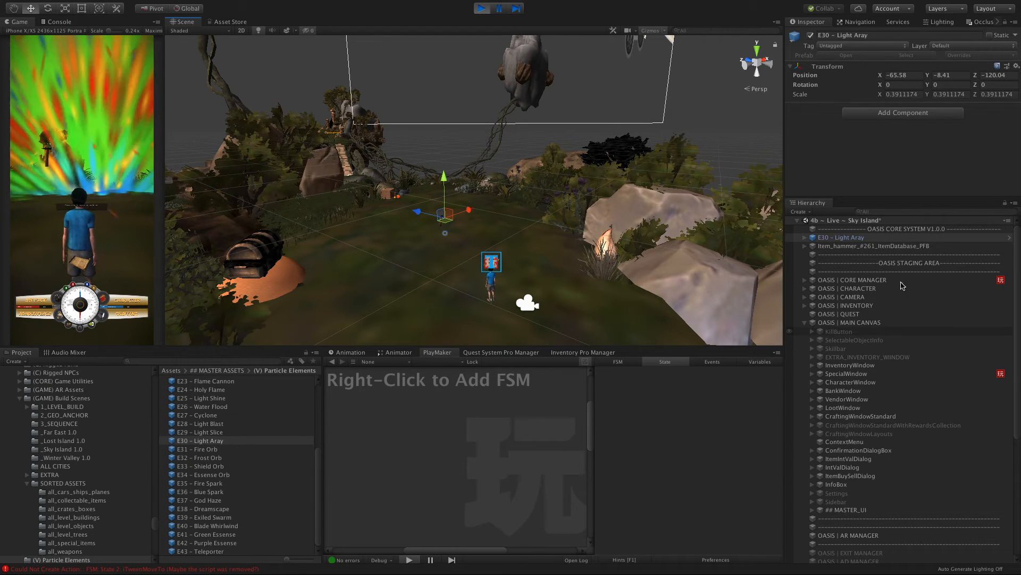
Replace the Light Aray object with the E29 - Light Slice prefab ahead of the player, raised to a Y position of about -6.36.
{"action": "right_click", "coordinate": [848, 241]}
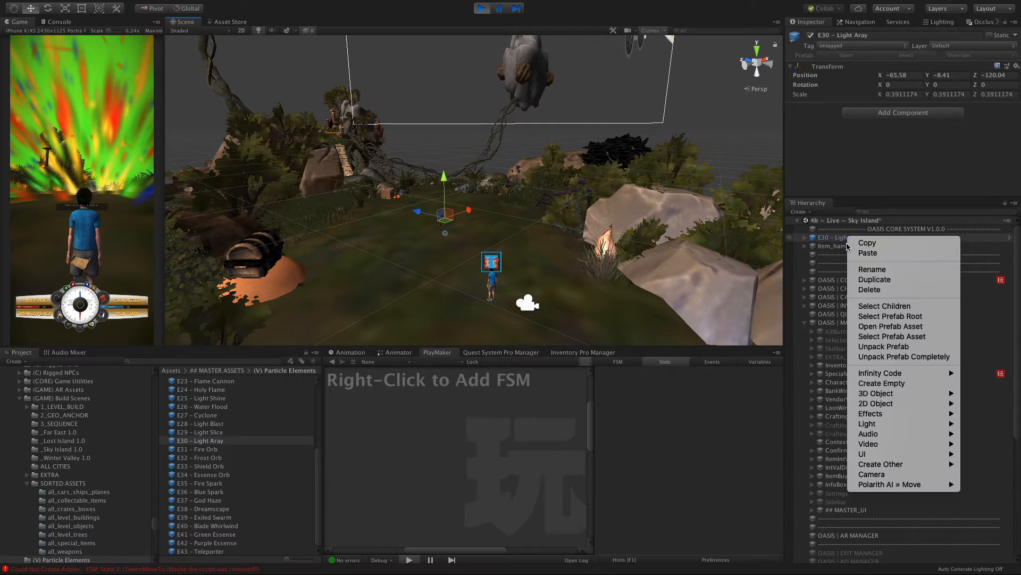
{"action": "left_click", "coordinate": [867, 291]}
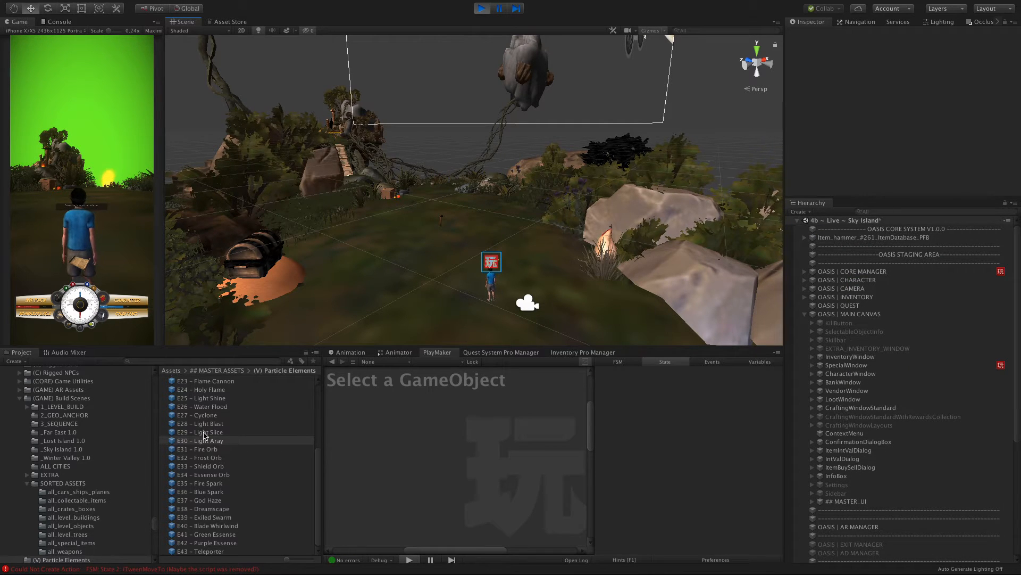
{"action": "left_click_drag", "start_coordinate": [205, 432], "coordinate": [463, 193]}
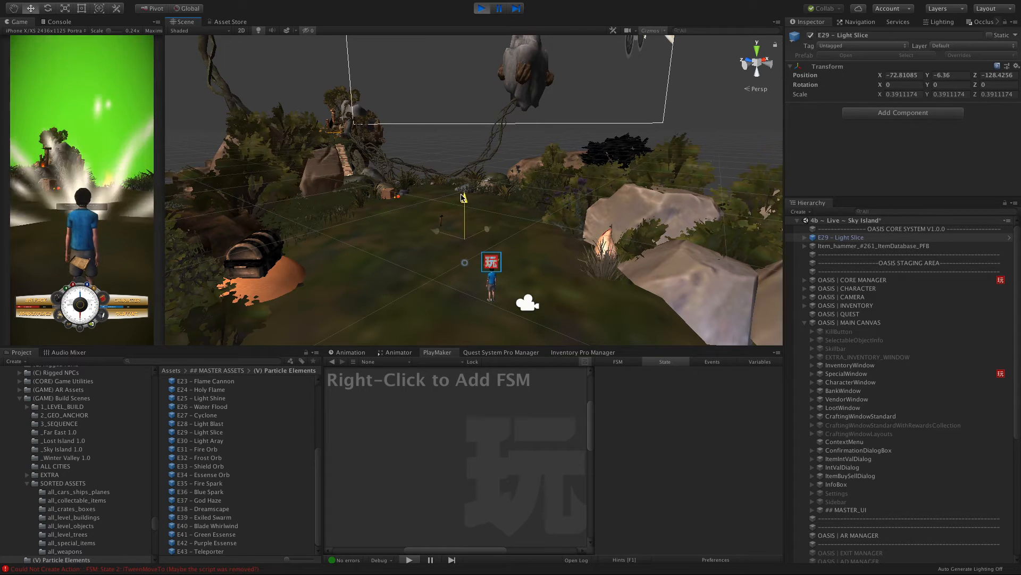
Delete the Light Slice object and place the E40 - Blade Whirlwind prefab in front of the player, raised to a Y position of -4.84.
{"action": "right_click", "coordinate": [847, 240]}
{"action": "left_click", "coordinate": [859, 291]}
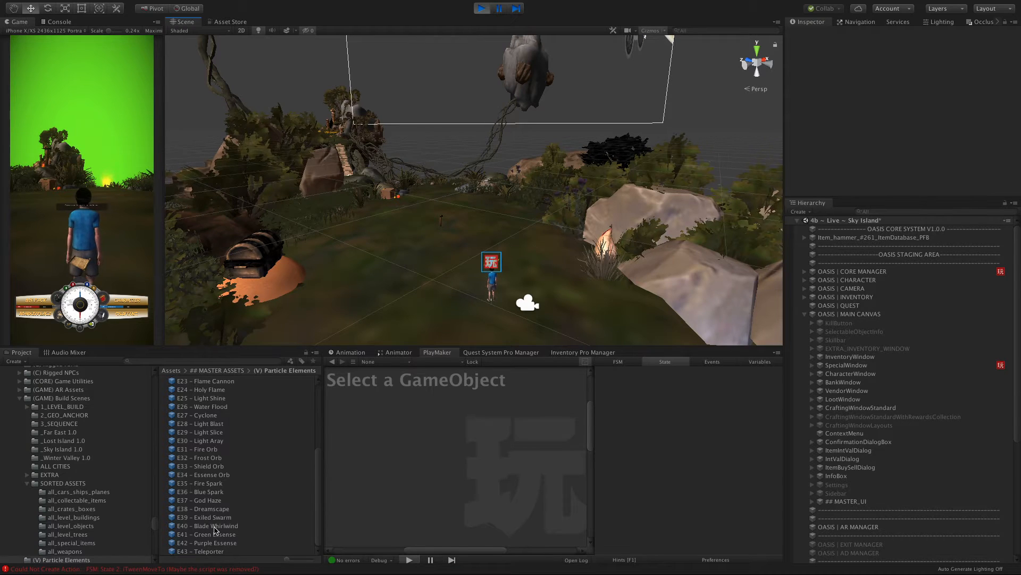
{"action": "left_click_drag", "start_coordinate": [215, 529], "coordinate": [462, 246]}
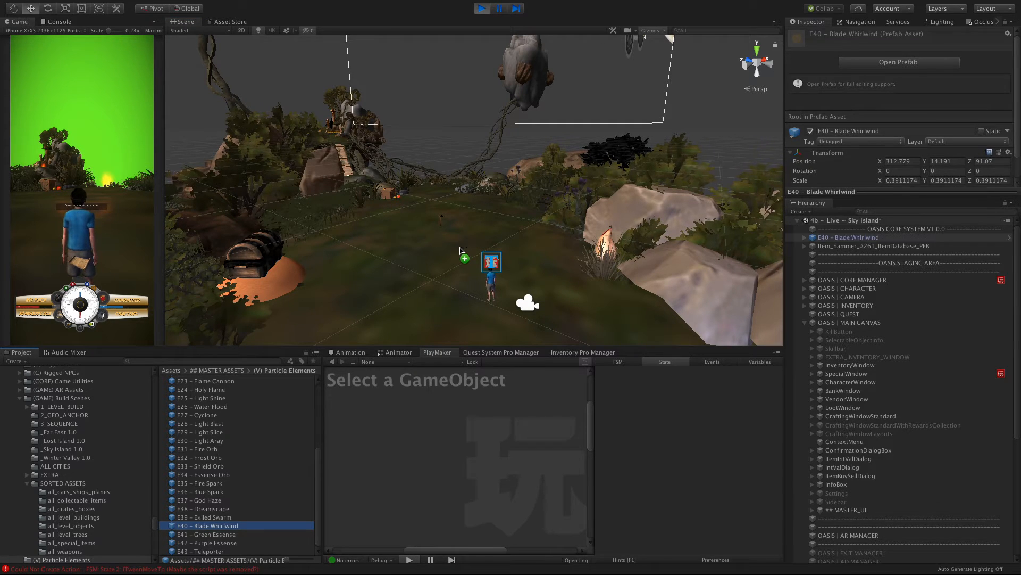
{"action": "left_click_drag", "start_coordinate": [461, 207], "coordinate": [452, 179]}
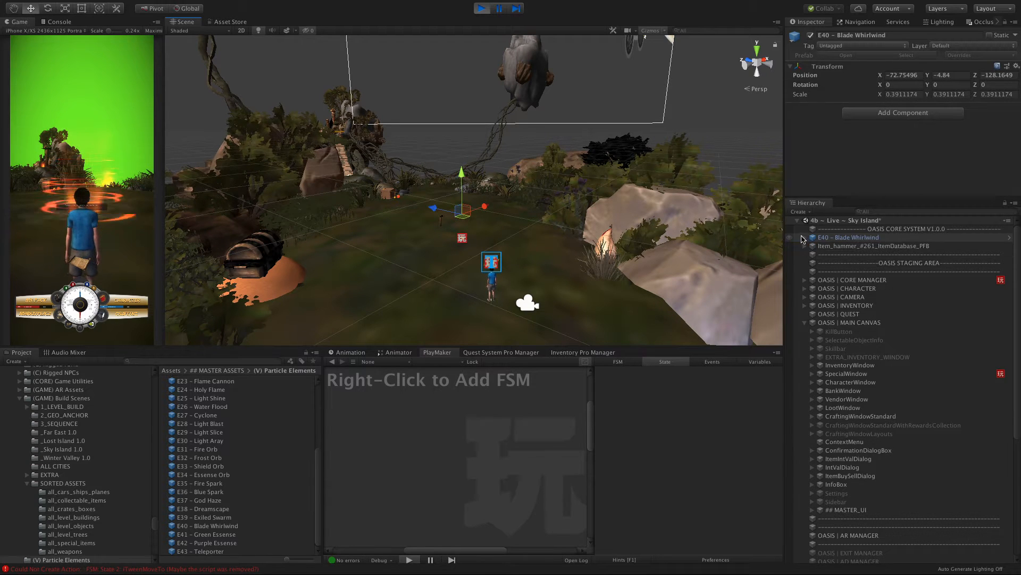
Expand Blade Whirlwind down through ELEMENT SPHERE and SCSpell_BladeWhirlwind, and inspect the Rings Up and Lines particle systems.
{"action": "left_click", "coordinate": [804, 237]}
{"action": "left_click", "coordinate": [813, 246]}
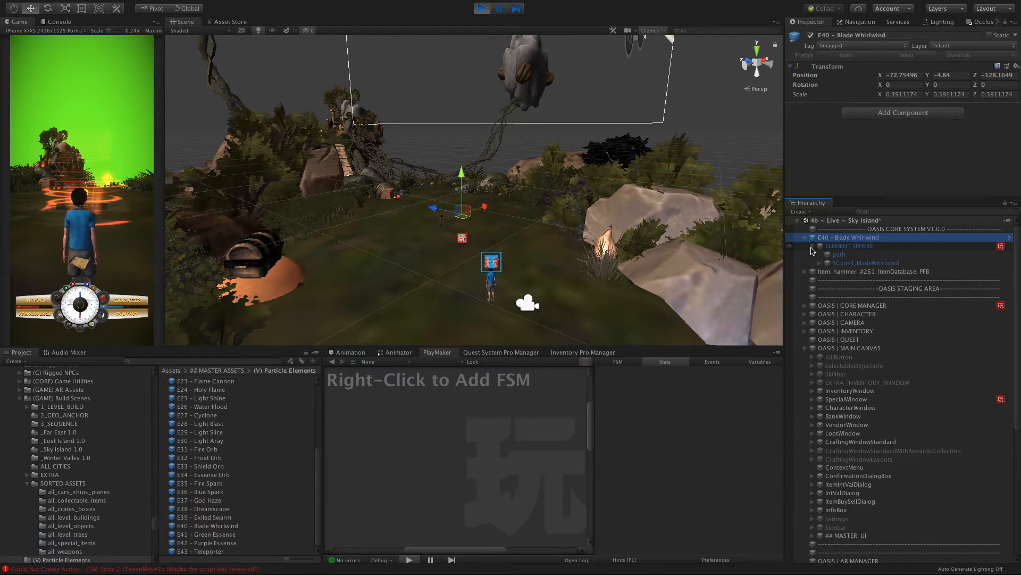
{"action": "left_click", "coordinate": [822, 265]}
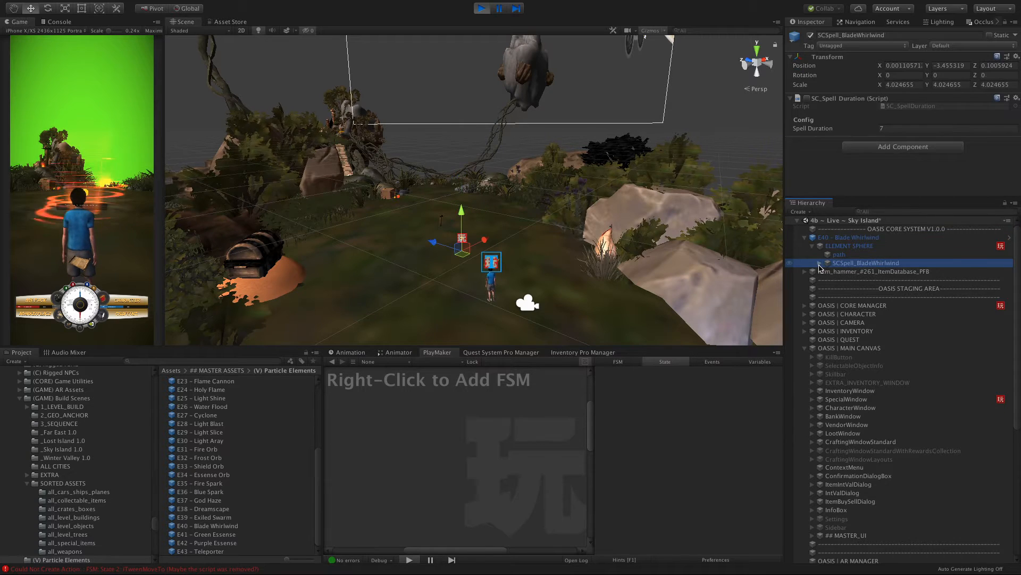
{"action": "left_click", "coordinate": [820, 263]}
{"action": "left_click", "coordinate": [853, 272]}
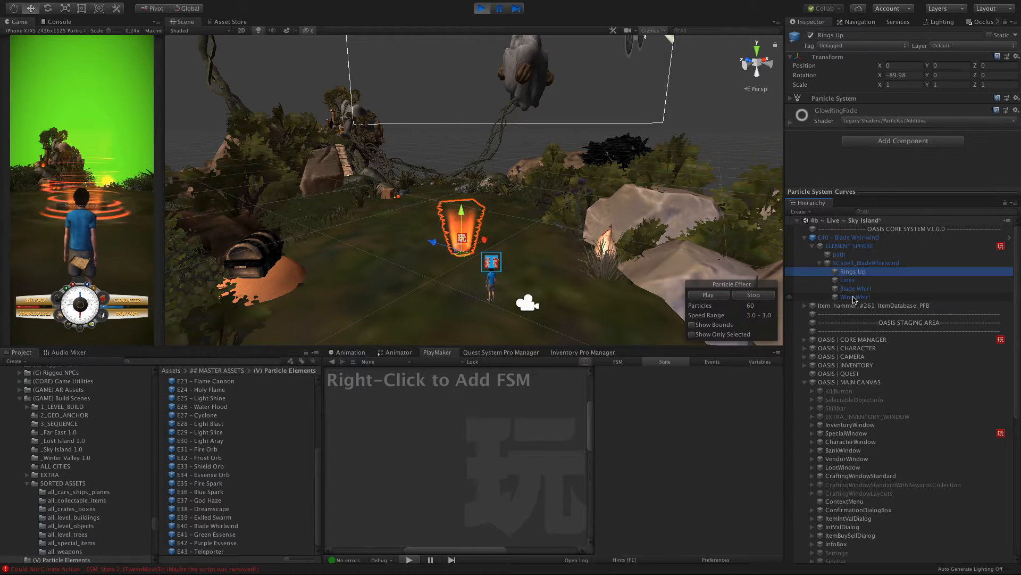
{"action": "left_click", "coordinate": [846, 281]}
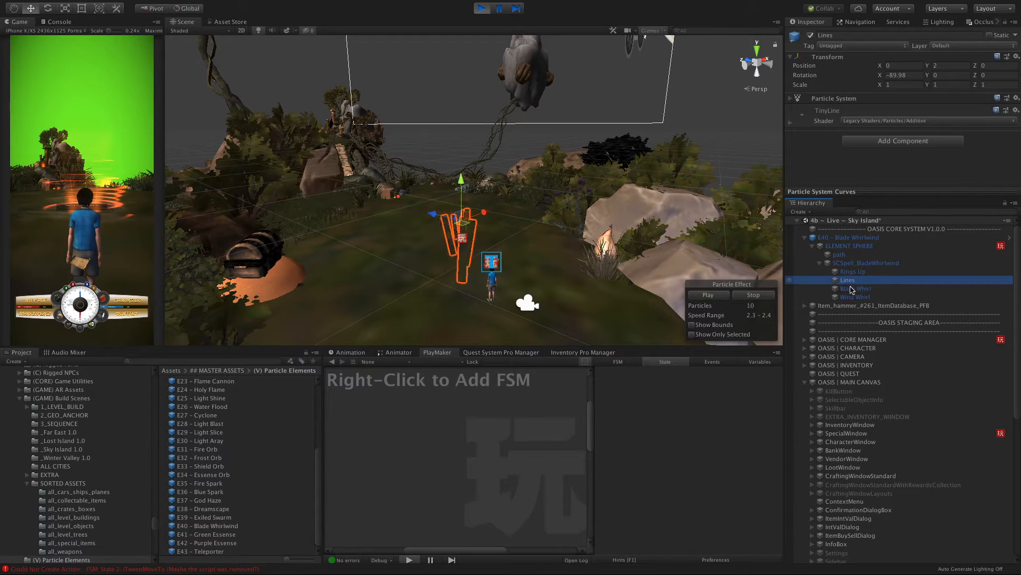
Deactivate the Blade Whirl child of SCSpell_BladeWhirlwind and inspect the Wind Whirl particle system.
{"action": "left_click", "coordinate": [853, 289]}
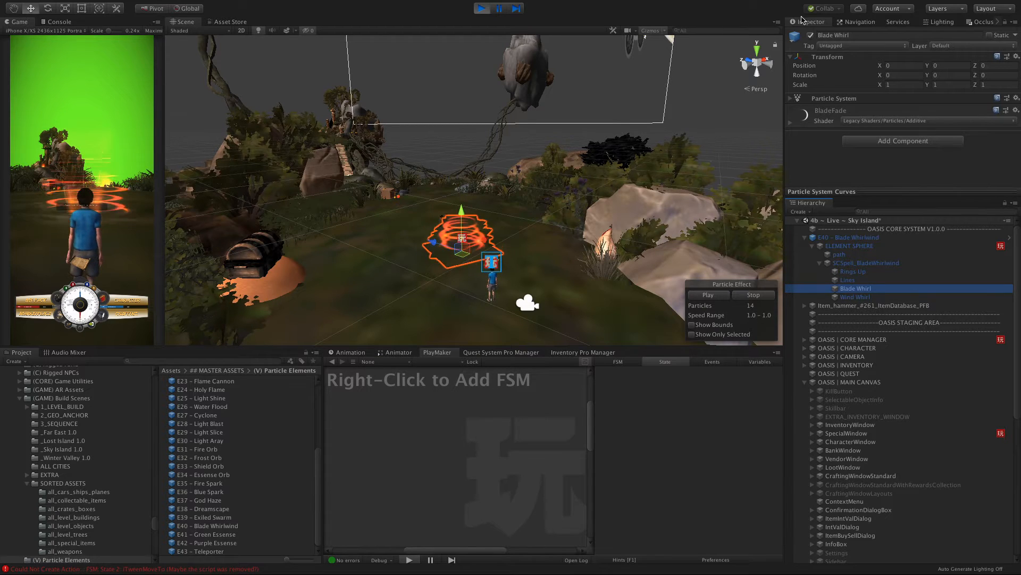
{"action": "left_click", "coordinate": [811, 36]}
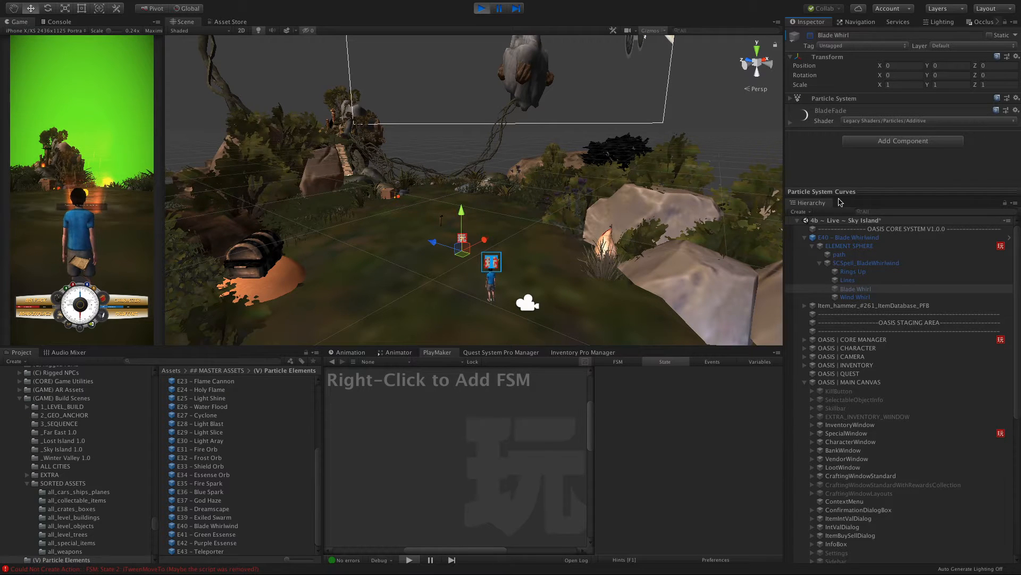
{"action": "left_click", "coordinate": [856, 297]}
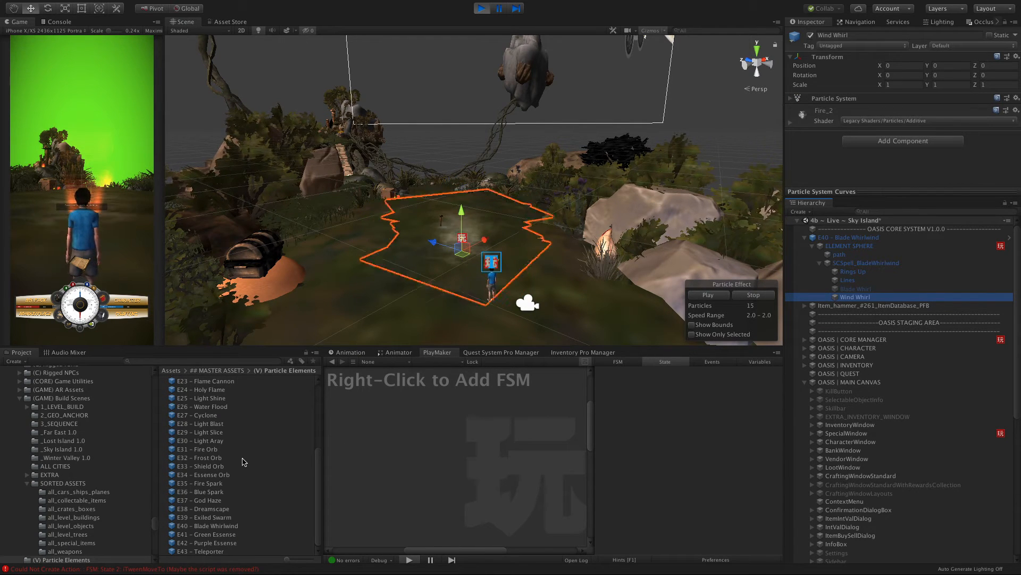
Delete the Blade Whirlwind object and place the E39 - Exiled Swarm prefab ahead of the player, raised to a Y position of -4.83.
{"action": "left_click", "coordinate": [851, 237]}
{"action": "right_click", "coordinate": [847, 238]}
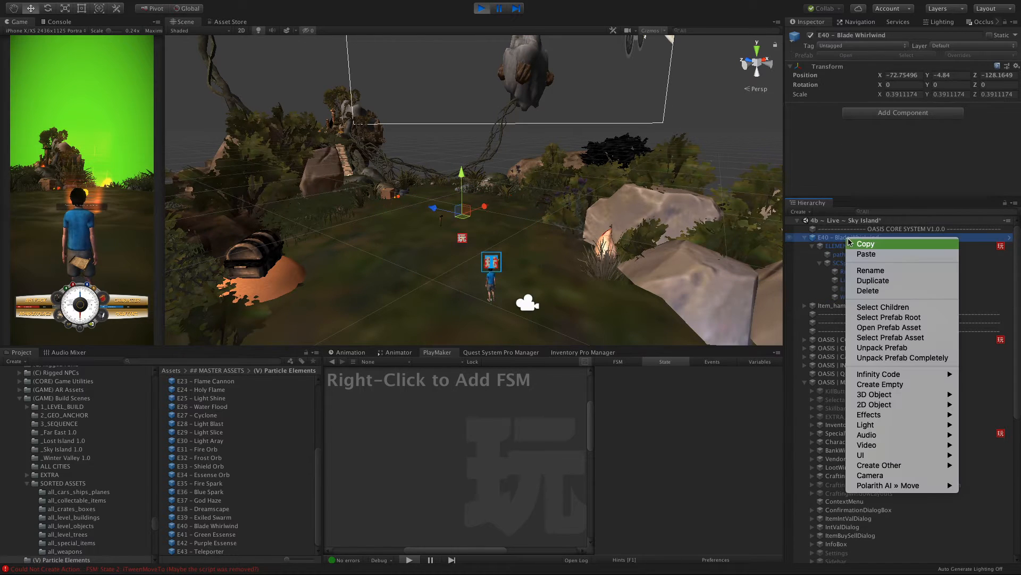
{"action": "left_click", "coordinate": [869, 291]}
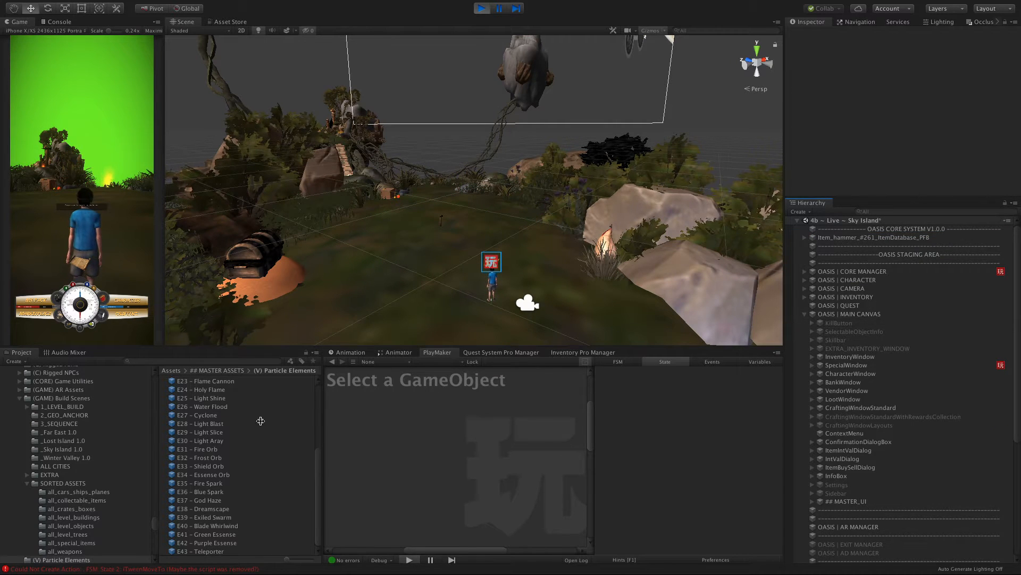
{"action": "left_click", "coordinate": [224, 518]}
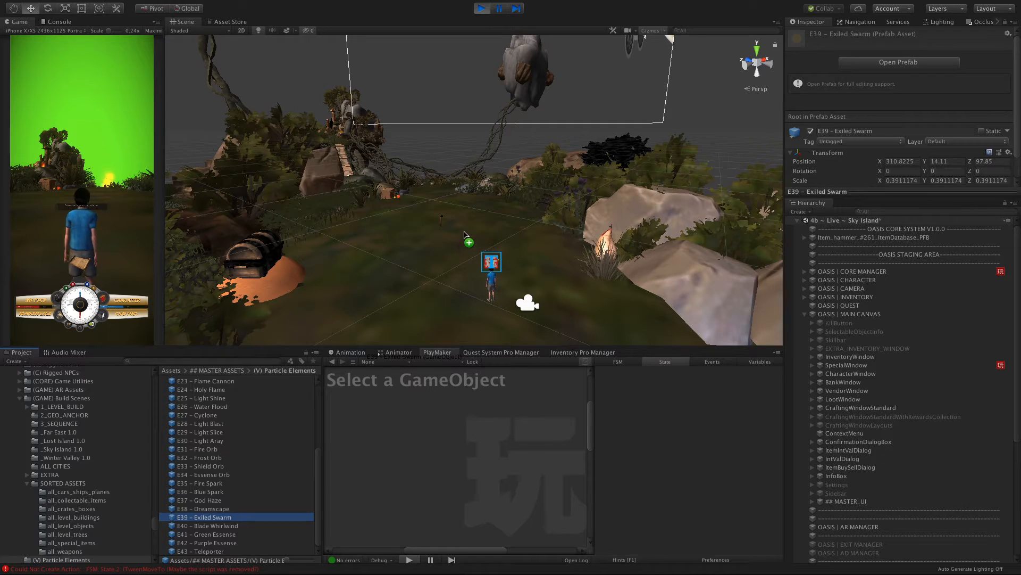
{"action": "left_click_drag", "start_coordinate": [464, 235], "coordinate": [461, 236]}
{"action": "left_click_drag", "start_coordinate": [464, 192], "coordinate": [466, 173]}
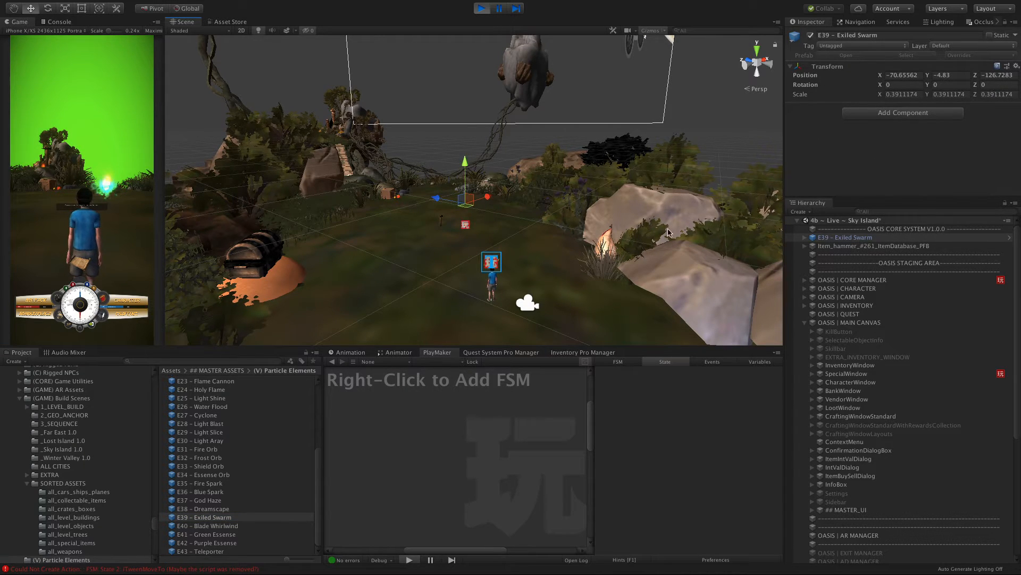
Delete the Exiled Swarm object and inspect the E27 - Cyclone and E26 - Water Flood prefabs.
{"action": "right_click", "coordinate": [838, 241]}
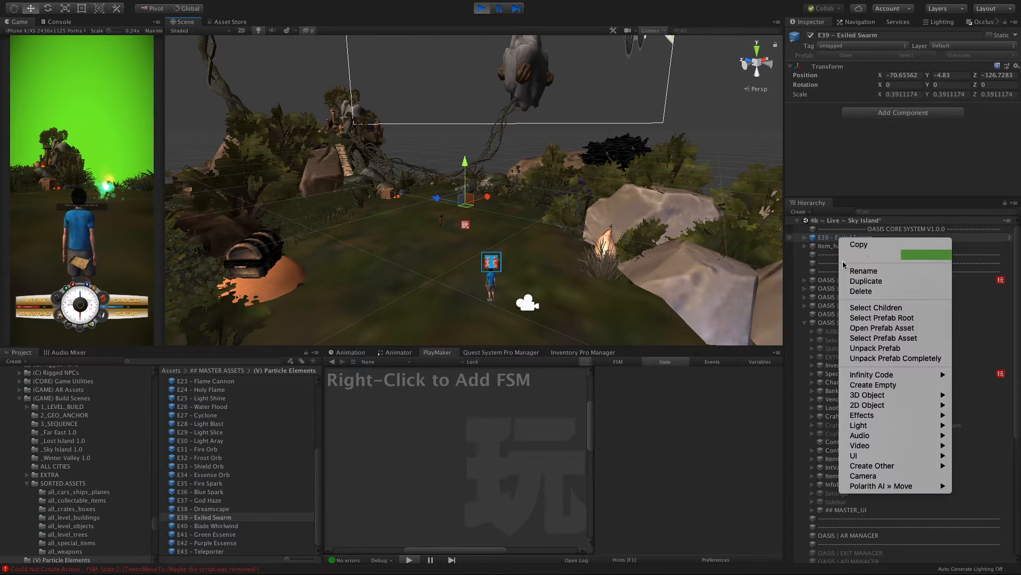
{"action": "left_click", "coordinate": [851, 291]}
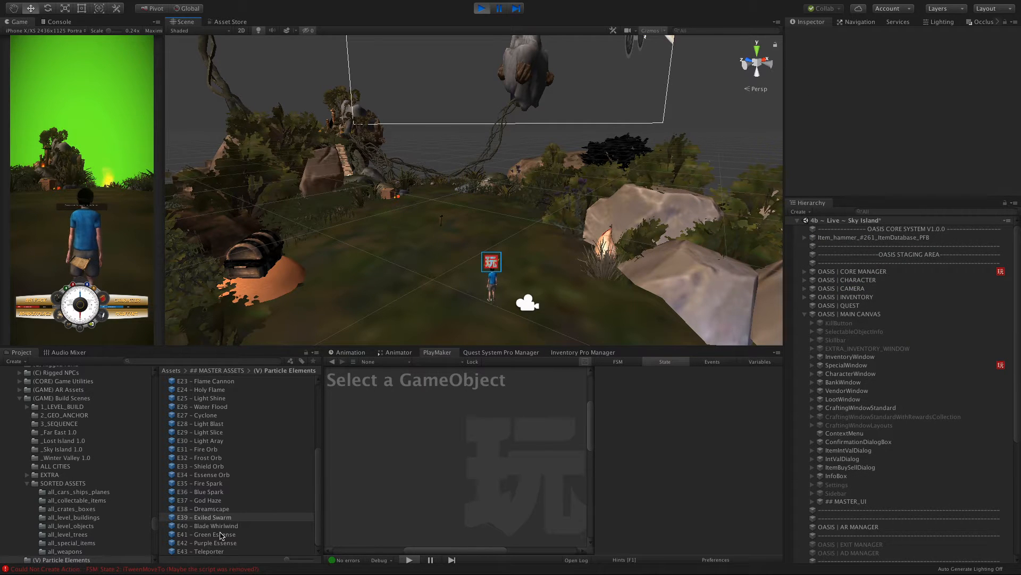
{"action": "scroll", "coordinate": [221, 536], "scroll_direction": "up", "scroll_amount": 3}
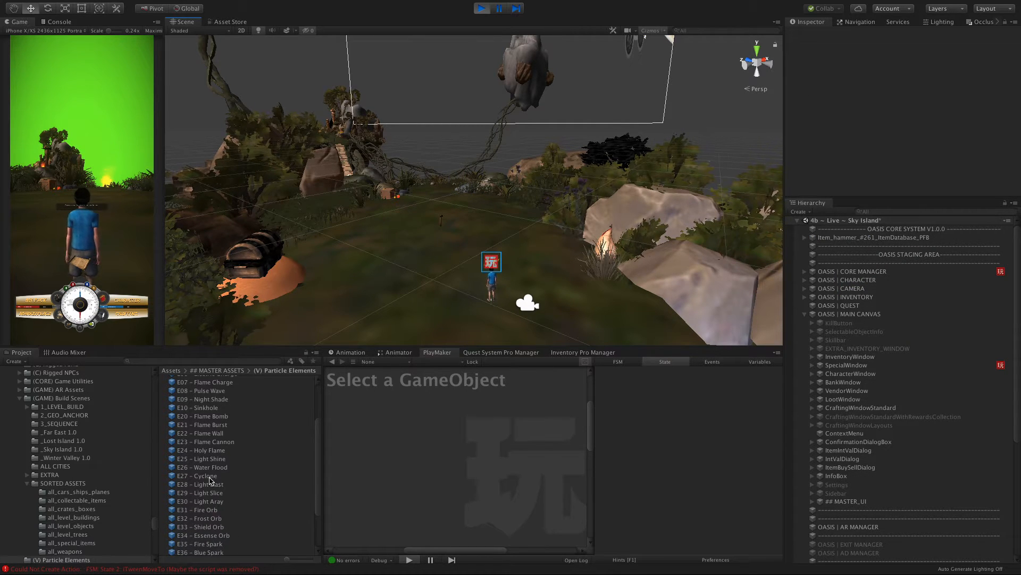
{"action": "left_click", "coordinate": [209, 476]}
{"action": "left_click", "coordinate": [212, 468]}
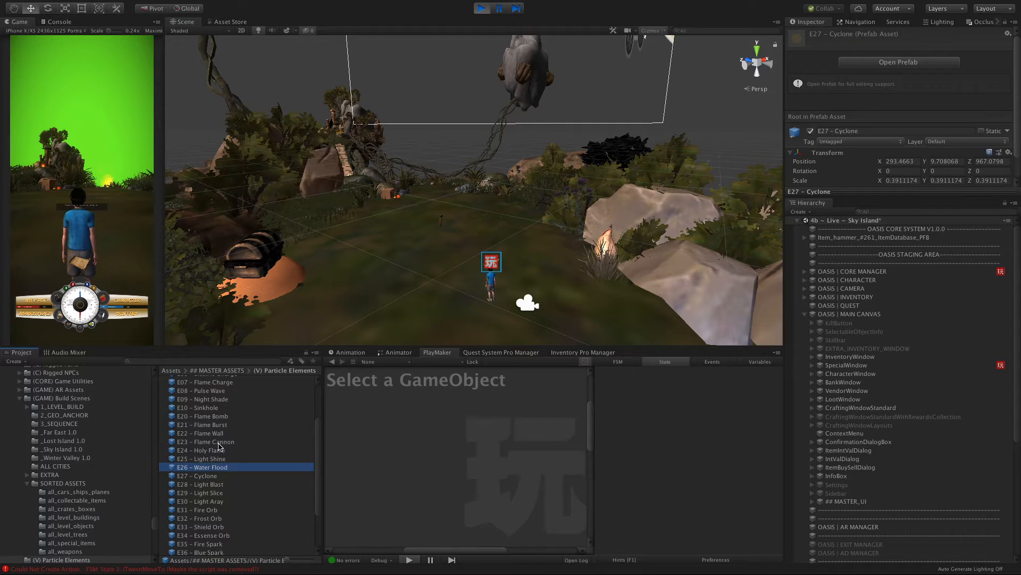
{"action": "scroll", "coordinate": [219, 445], "scroll_direction": "up", "scroll_amount": 3}
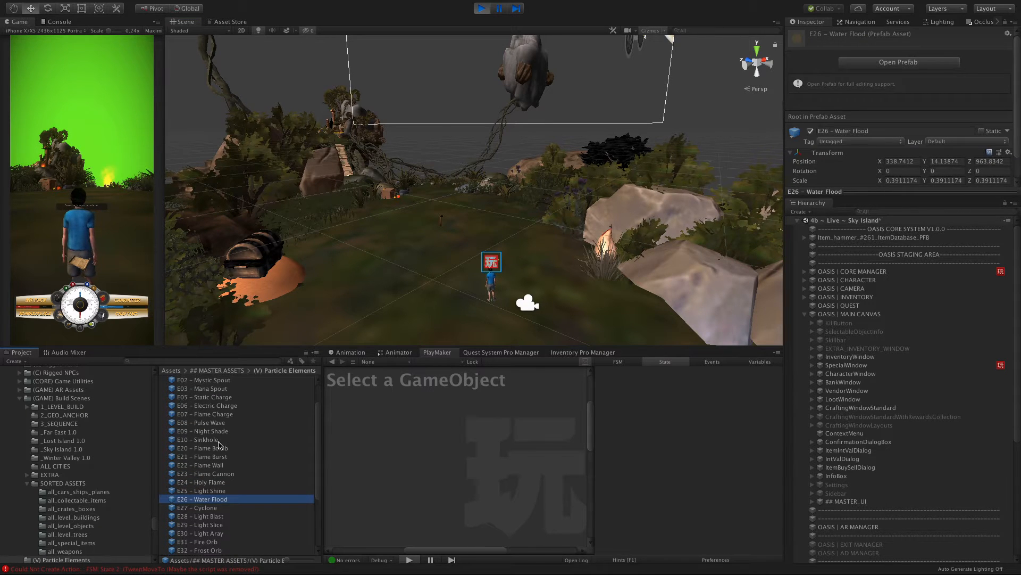
Place the E10 - Sinkhole prefab on the ground ahead of the player and raise it to a Y position of -5.34.
{"action": "left_click", "coordinate": [198, 440]}
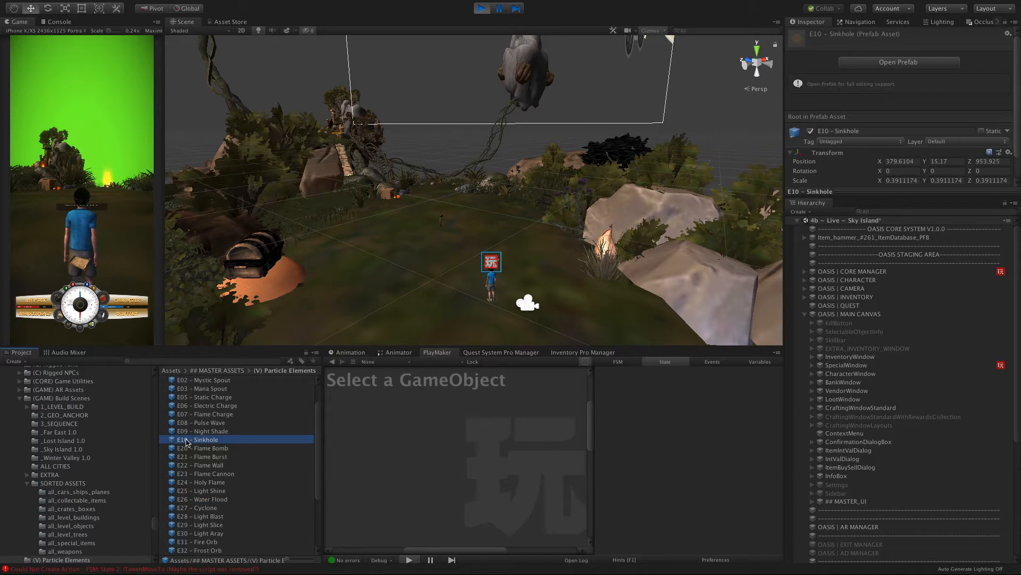
{"action": "left_click_drag", "start_coordinate": [461, 235], "coordinate": [456, 242]}
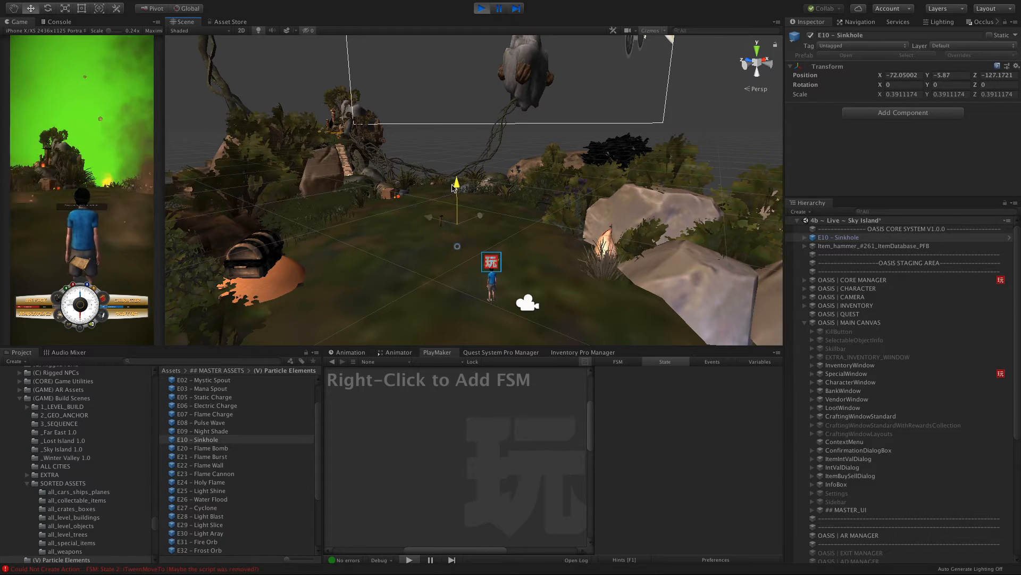
{"action": "left_click_drag", "start_coordinate": [456, 192], "coordinate": [445, 184]}
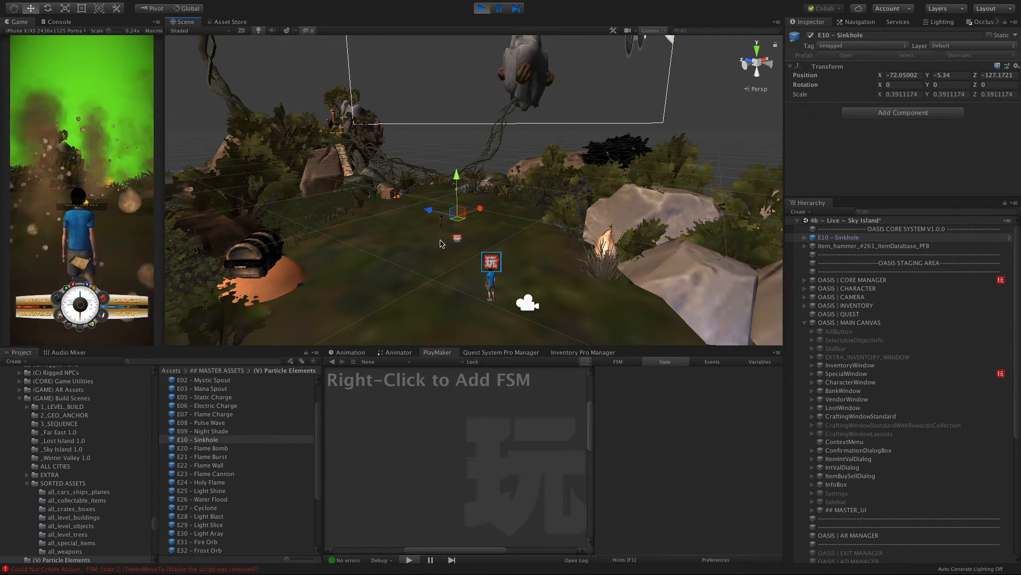
{"action": "scroll", "coordinate": [442, 242], "scroll_direction": "up", "scroll_amount": 3}
{"action": "scroll", "coordinate": [442, 242], "scroll_direction": "down", "scroll_amount": 3}
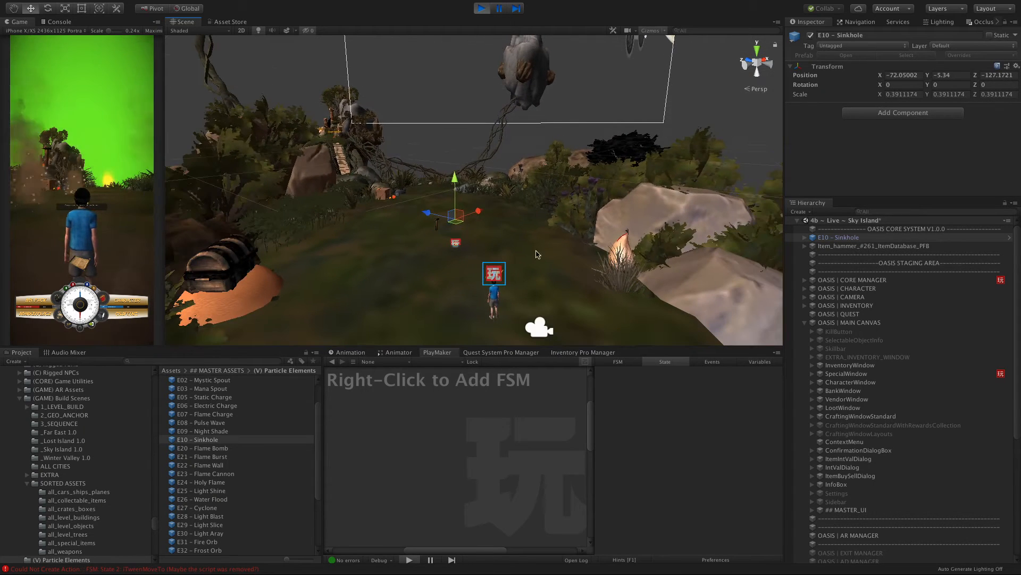
Inspect the Mudslide, Mud and Spurt child particle systems of the E10 - Sinkhole object.
{"action": "left_click", "coordinate": [803, 238]}
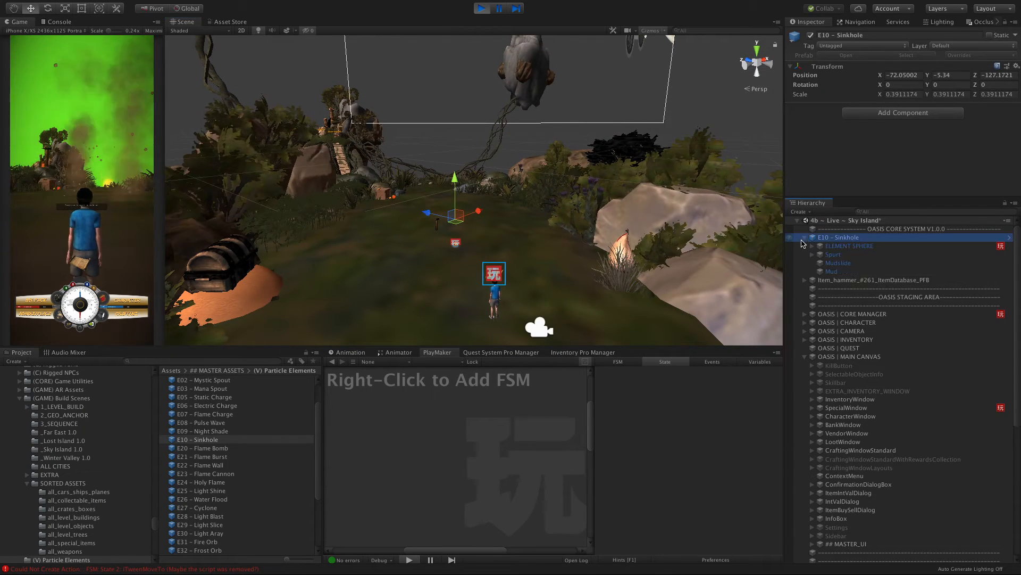
{"action": "left_click", "coordinate": [836, 263]}
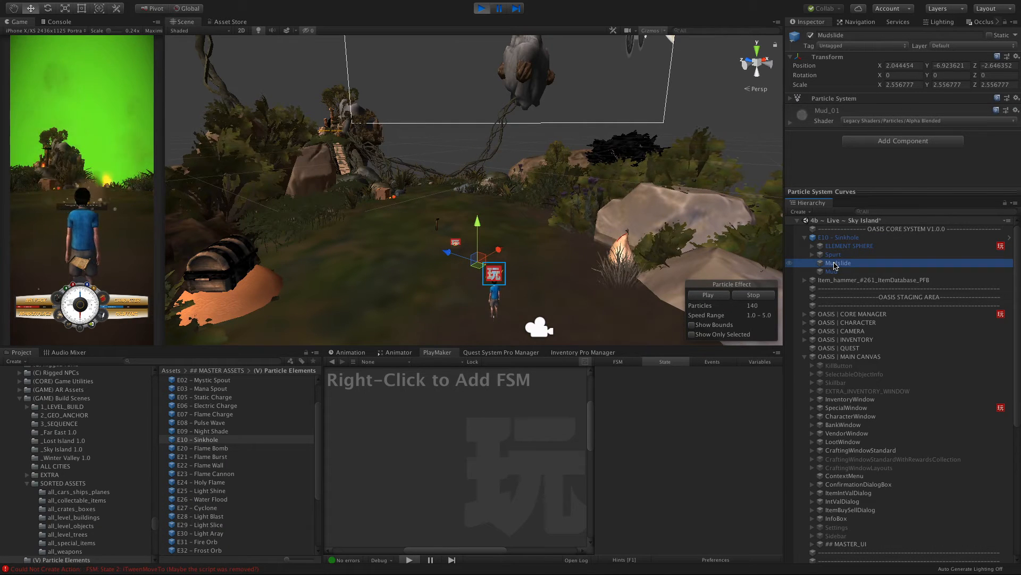
{"action": "scroll", "coordinate": [529, 270], "scroll_direction": "down", "scroll_amount": 3}
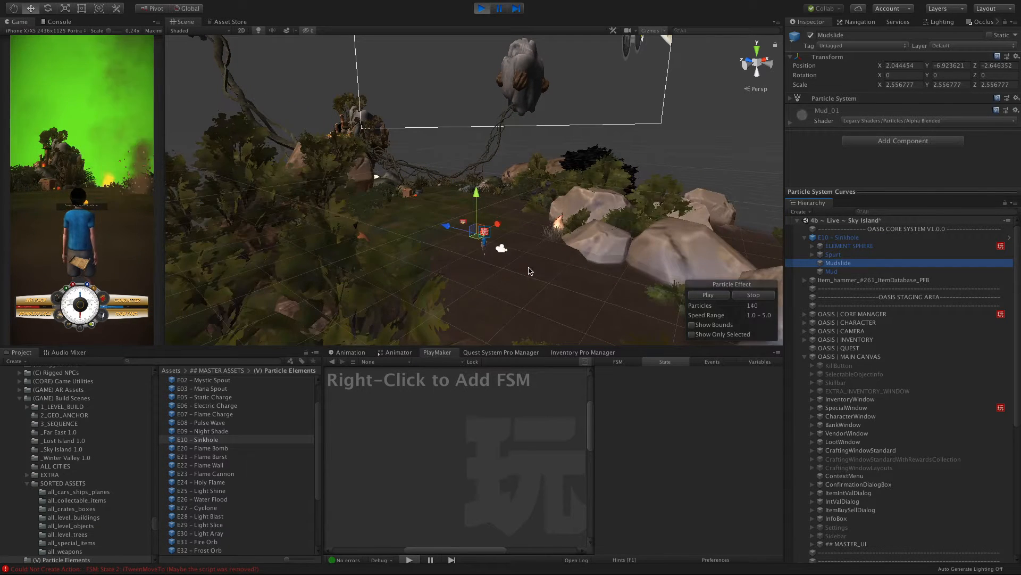
{"action": "left_click", "coordinate": [834, 272]}
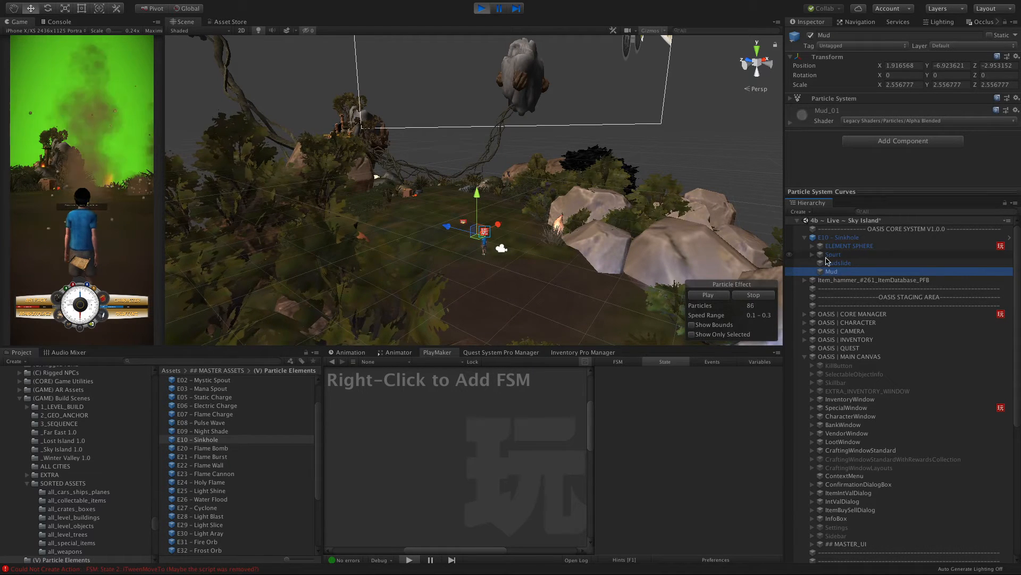
{"action": "left_click", "coordinate": [828, 255]}
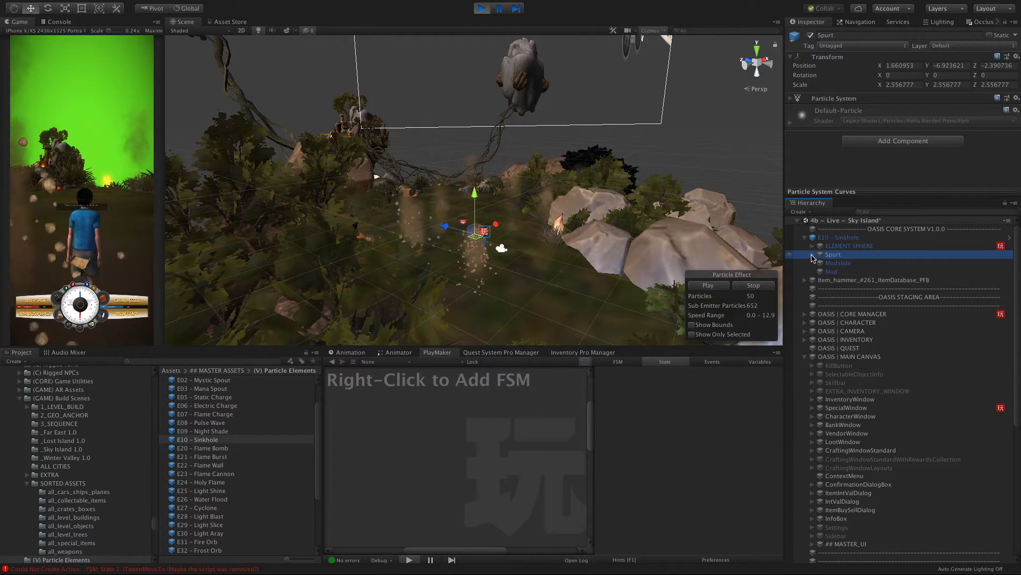
{"action": "left_click", "coordinate": [812, 255]}
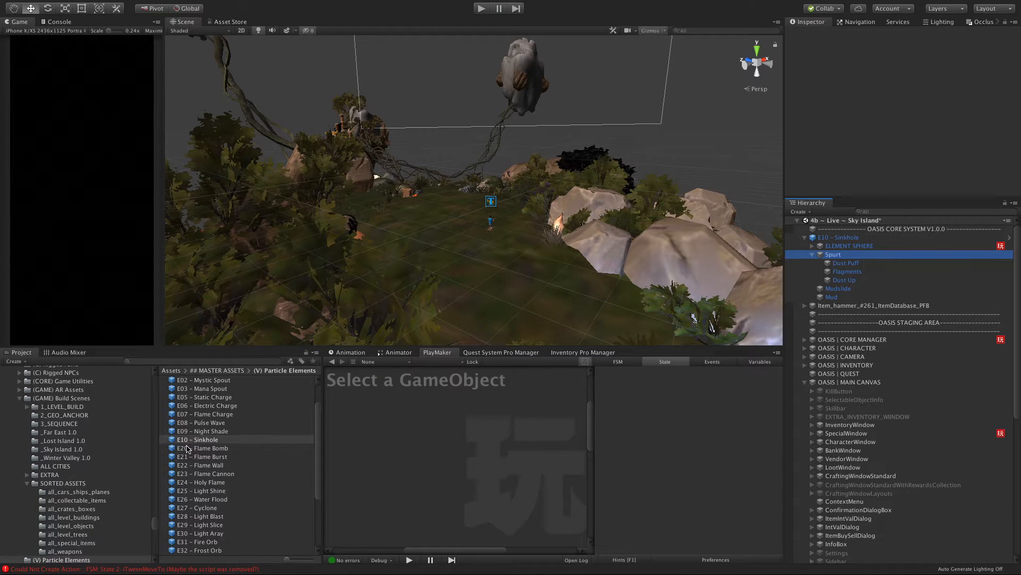
Add the E10 - Sinkhole prefab to the scene hierarchy outside play mode and unpack it.
{"action": "left_click", "coordinate": [175, 441]}
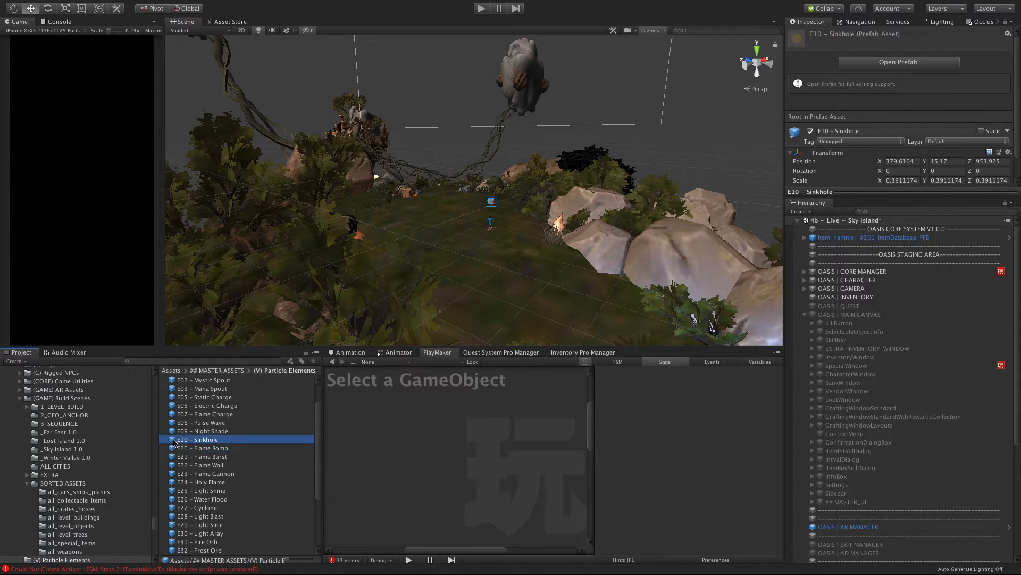
{"action": "left_click_drag", "start_coordinate": [175, 442], "coordinate": [837, 248]}
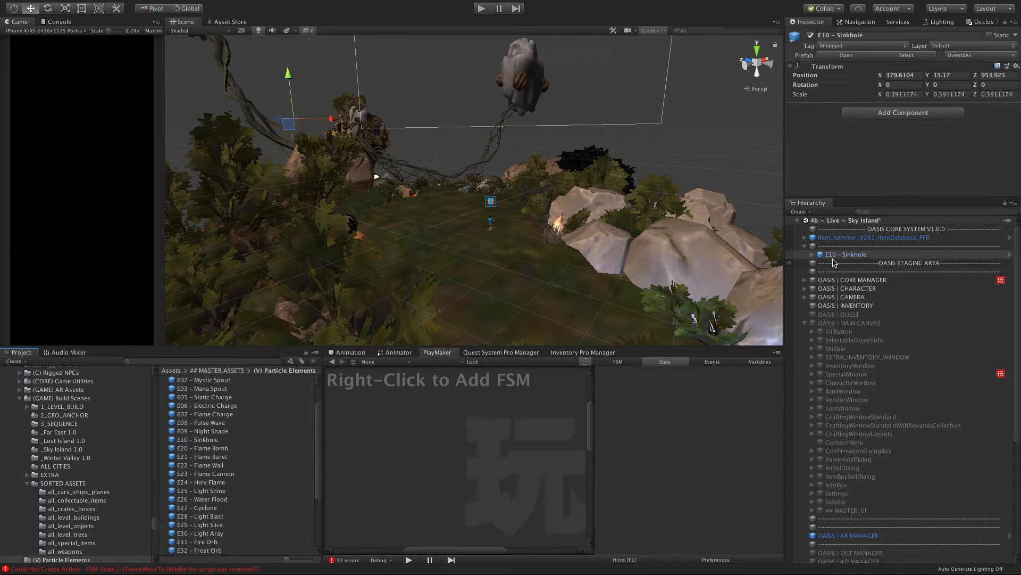
{"action": "left_click", "coordinate": [812, 254]}
{"action": "left_click", "coordinate": [812, 255]}
{"action": "right_click", "coordinate": [832, 255]}
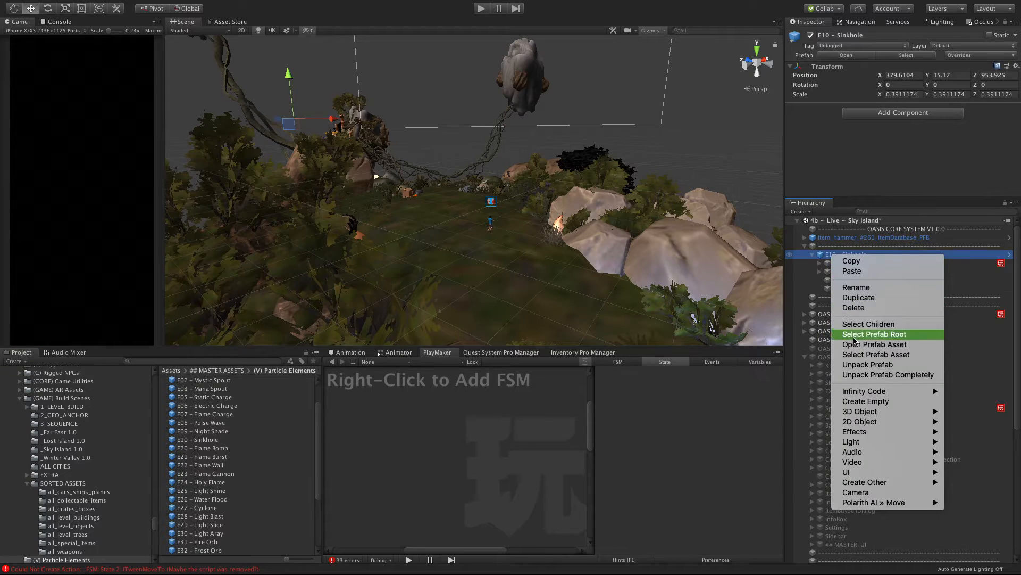
{"action": "left_click", "coordinate": [857, 364]}
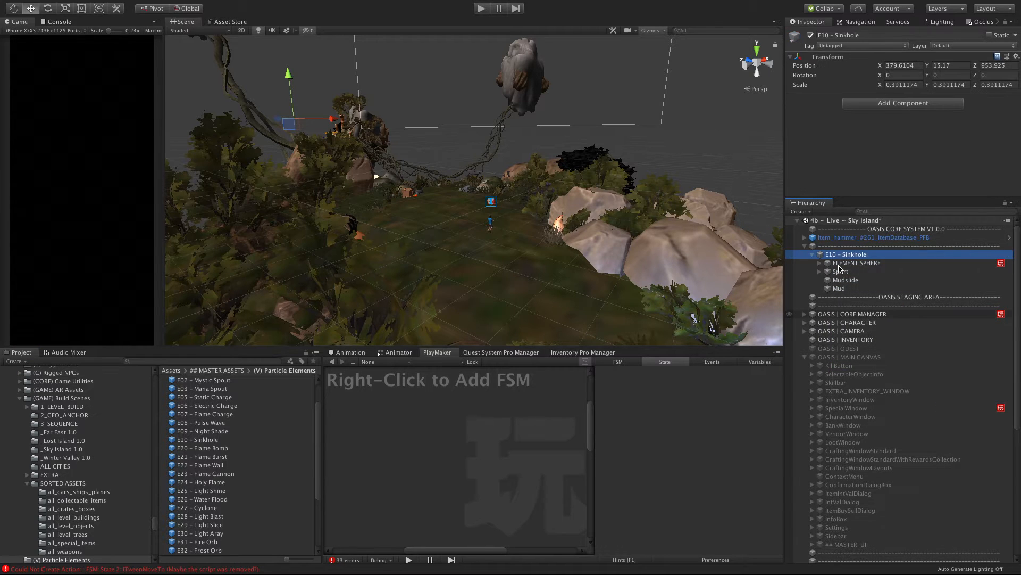
Take Spurt out of E10 - Sinkhole to the scene's root level and delete the remaining Sinkhole object.
{"action": "left_click_drag", "start_coordinate": [840, 272], "coordinate": [837, 244]}
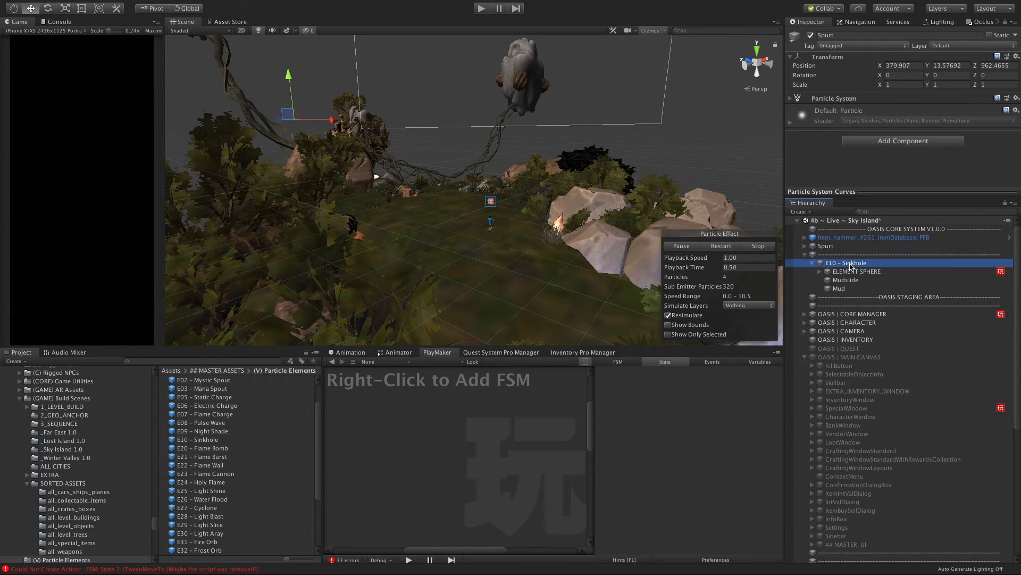
{"action": "right_click", "coordinate": [850, 266]}
{"action": "left_click", "coordinate": [867, 313]}
Move Spurt from its distant location to the floating islands, at X -65 and Z -72.
{"action": "left_click", "coordinate": [813, 248]}
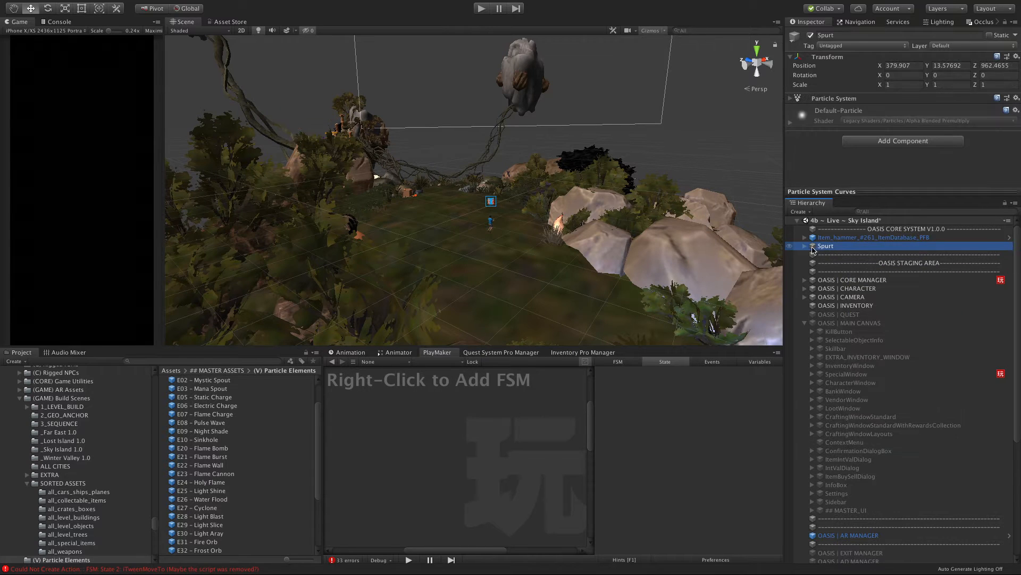
{"action": "scroll", "coordinate": [453, 220], "scroll_direction": "down", "scroll_amount": 10}
{"action": "left_click_drag", "start_coordinate": [367, 155], "coordinate": [458, 127], "text": "alt"}
{"action": "scroll", "coordinate": [400, 220], "scroll_direction": "down", "scroll_amount": 8}
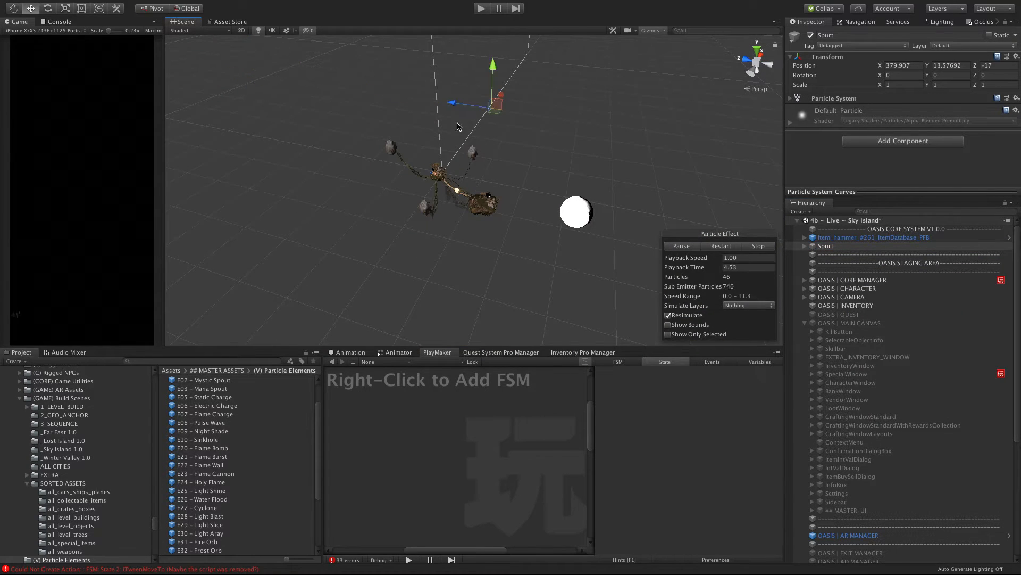
{"action": "left_click_drag", "start_coordinate": [503, 100], "coordinate": [470, 160]}
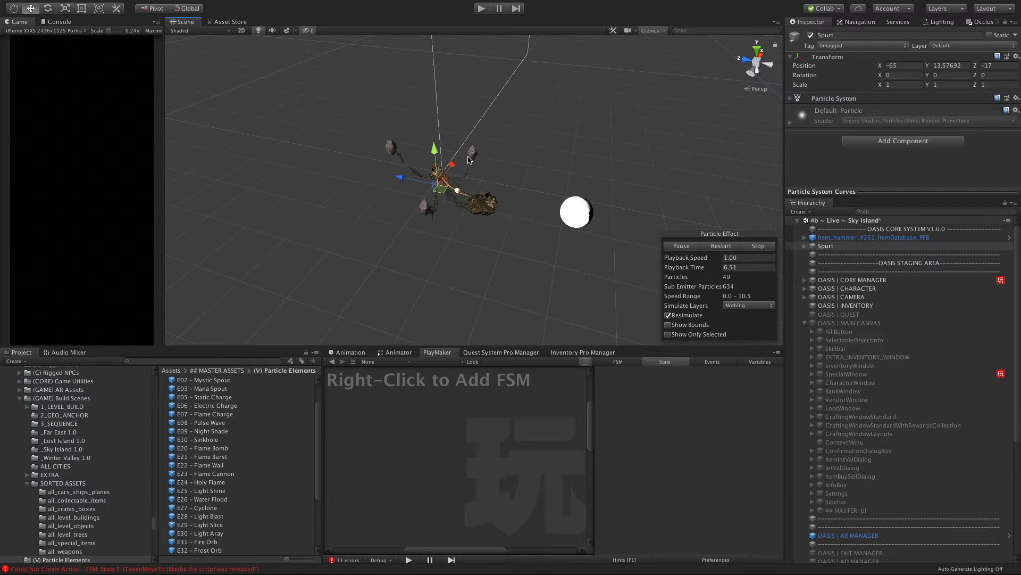
{"action": "left_click_drag", "start_coordinate": [394, 180], "coordinate": [424, 193]}
Lower Spurt to Y -12.4 and bring it close to the block on the bridge, at X -43.9 and Z -53.2.
{"action": "key", "text": "f"}
{"action": "left_click_drag", "start_coordinate": [394, 223], "coordinate": [475, 234], "text": "alt"}
{"action": "scroll", "coordinate": [458, 183], "scroll_direction": "down", "scroll_amount": 3}
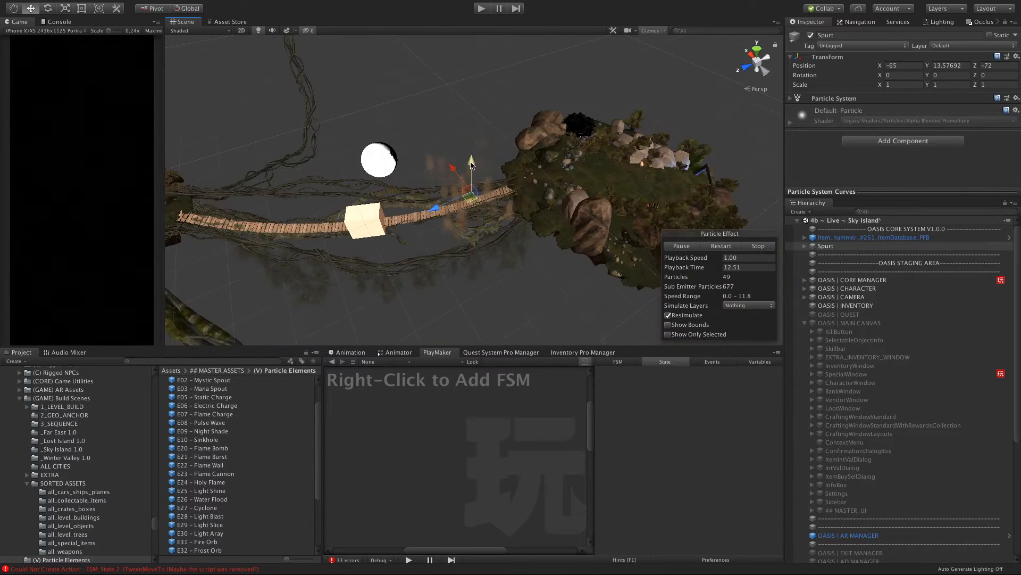
{"action": "left_click_drag", "start_coordinate": [470, 176], "coordinate": [434, 202]}
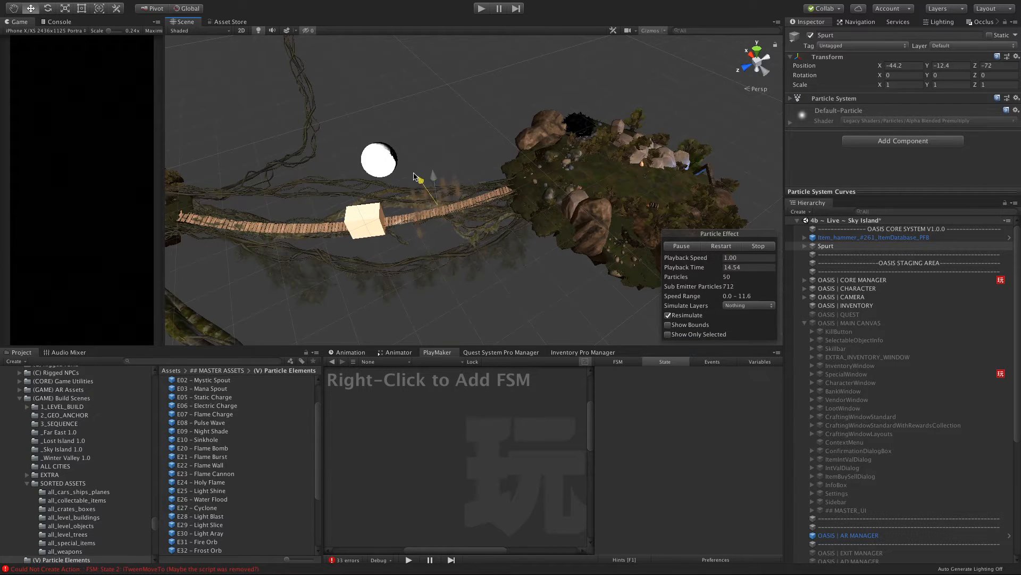
{"action": "left_click_drag", "start_coordinate": [358, 234], "coordinate": [337, 247]}
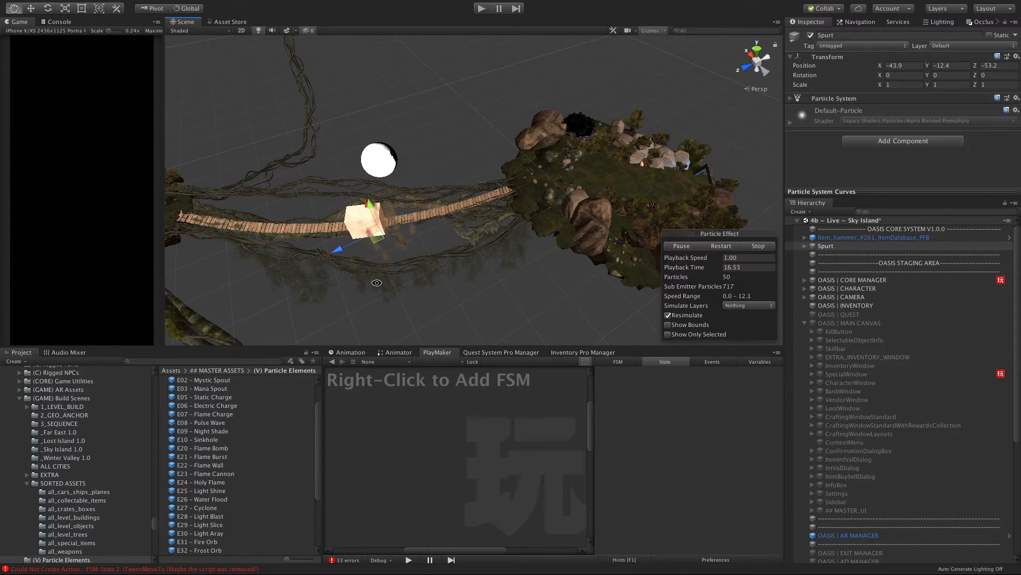
Position Spurt above the block on the bridge, at X -27.85 and Z -48.26.
{"action": "left_click_drag", "start_coordinate": [376, 282], "coordinate": [521, 220], "text": "alt"}
{"action": "key", "text": "f"}
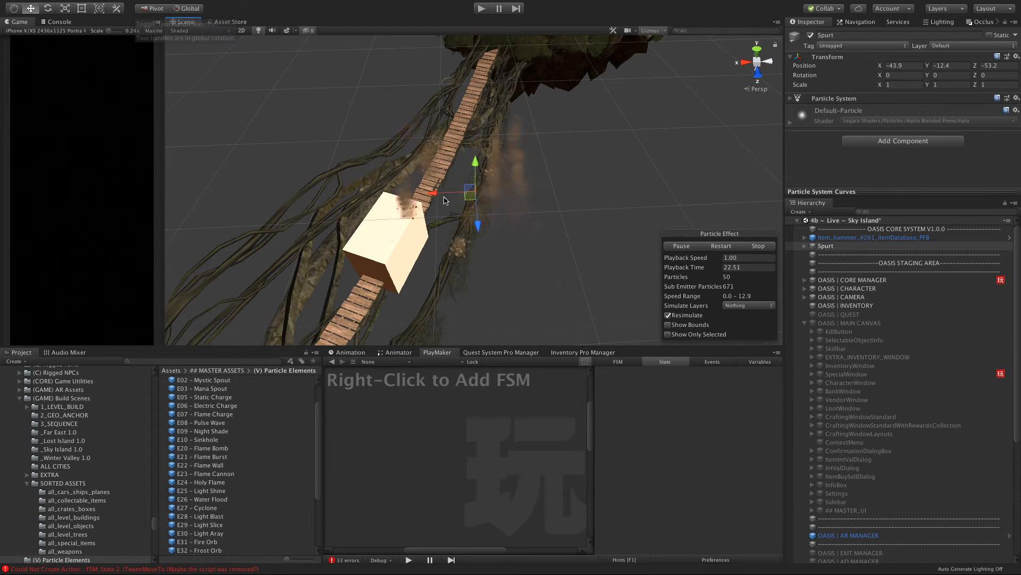
{"action": "left_click_drag", "start_coordinate": [433, 193], "coordinate": [505, 185]}
{"action": "left_click_drag", "start_coordinate": [454, 268], "coordinate": [420, 311]}
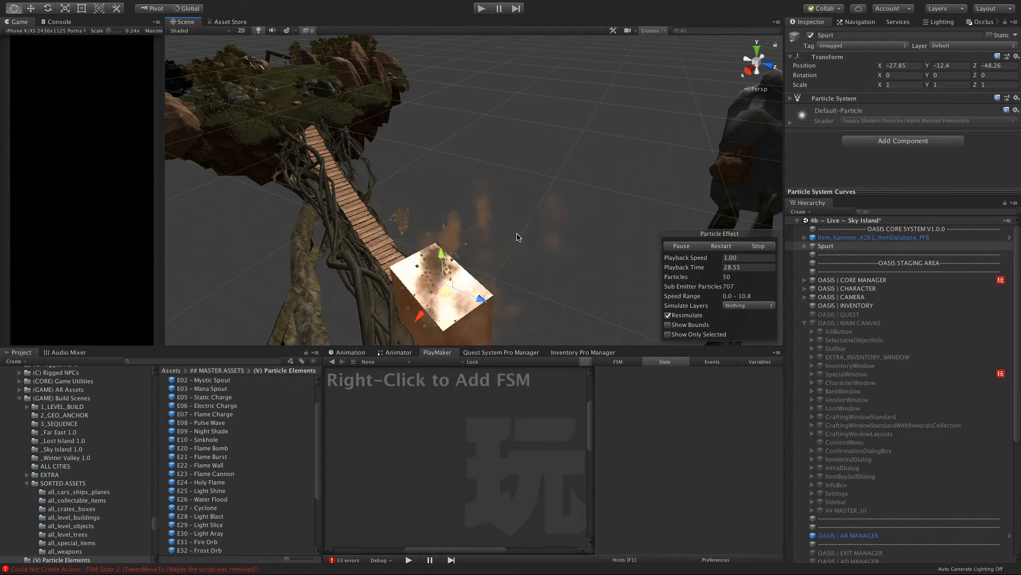
Disable the Mesh Renderer of the # BRIDGE TRIGGER block on the bridge.
{"action": "left_click_drag", "start_coordinate": [518, 237], "coordinate": [405, 263], "text": "alt"}
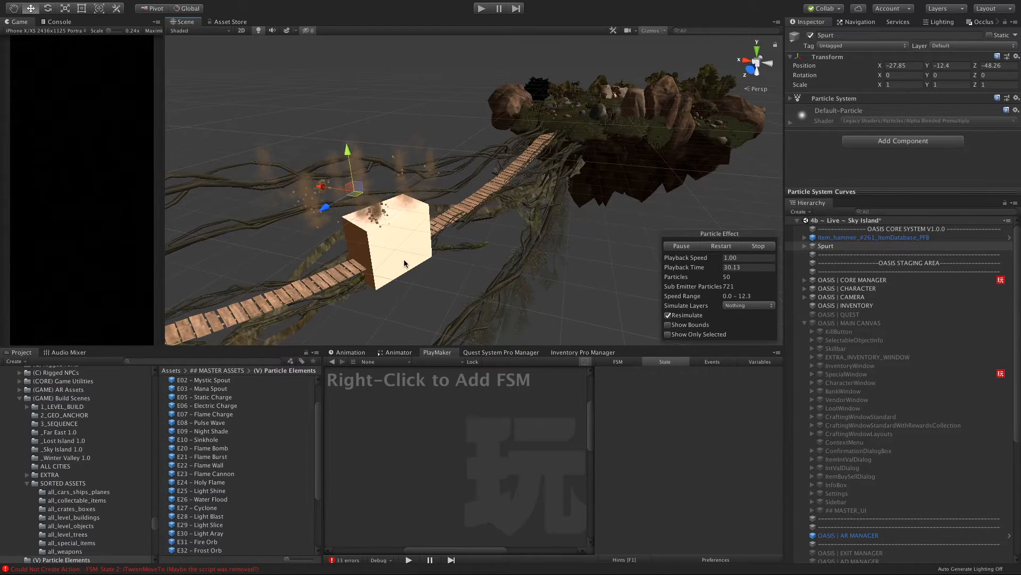
{"action": "left_click", "coordinate": [404, 263]}
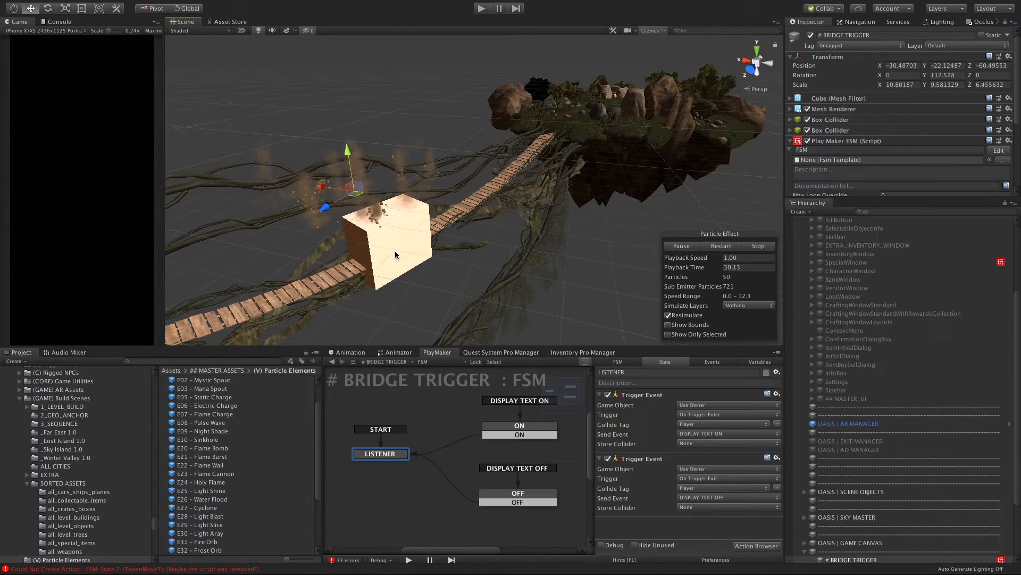
{"action": "left_click", "coordinate": [807, 109]}
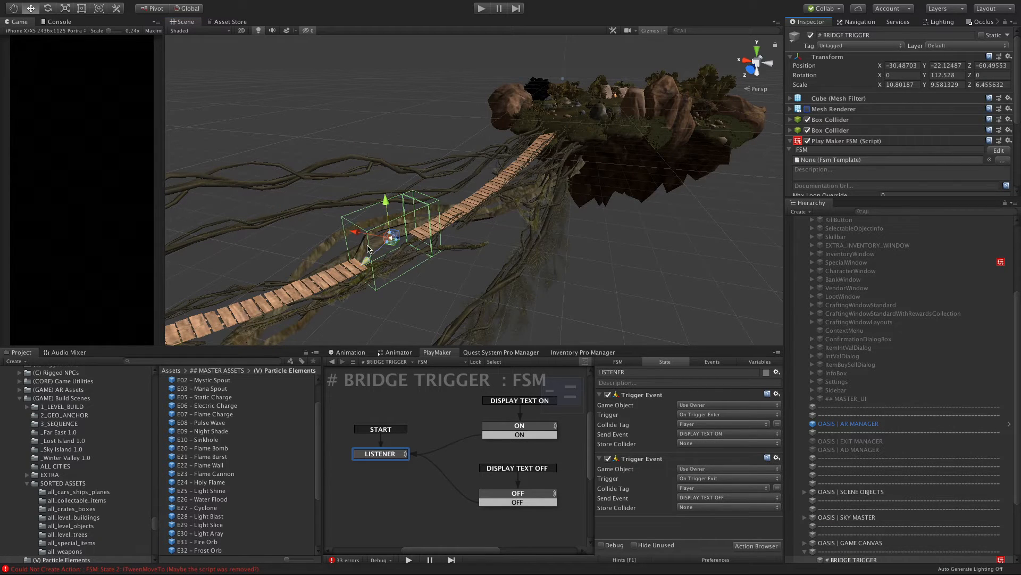
Rename the Spurt object as #BUILDBRIDGE.
{"action": "scroll", "coordinate": [918, 415], "scroll_direction": "up", "scroll_amount": 5}
{"action": "left_click", "coordinate": [838, 246]}
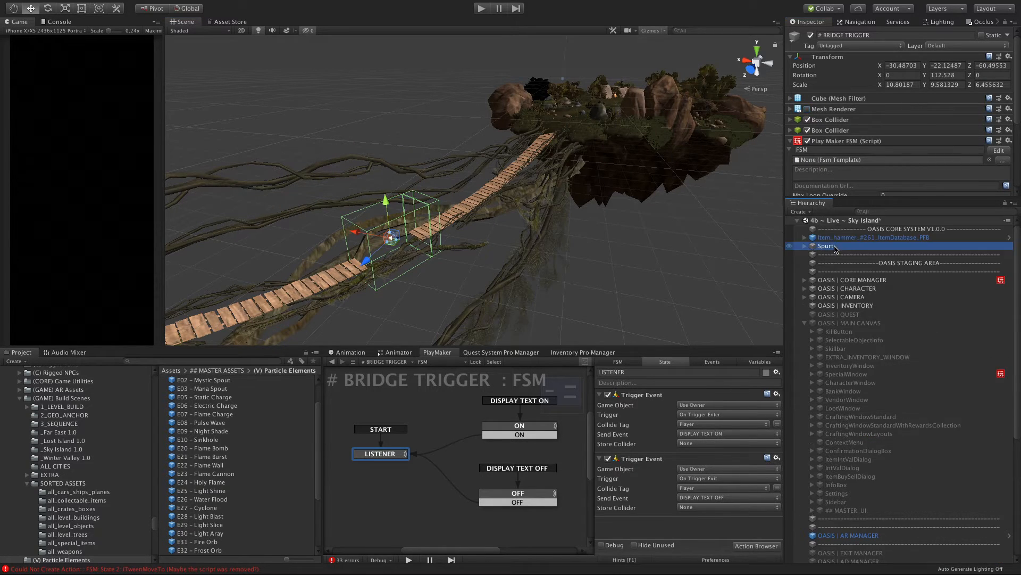
{"action": "left_click_drag", "start_coordinate": [418, 265], "coordinate": [458, 278], "text": "alt"}
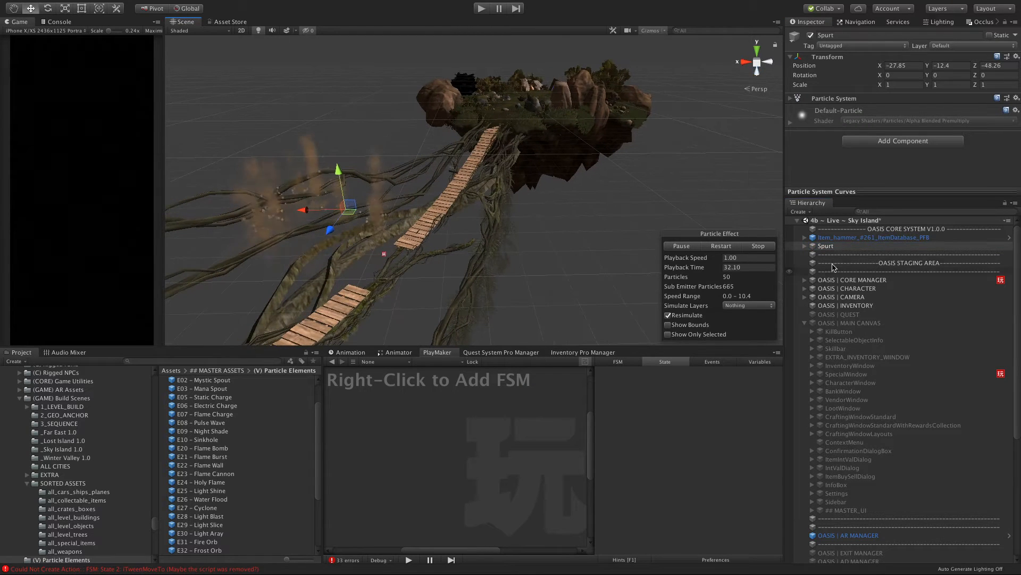
{"action": "left_click", "coordinate": [830, 246]}
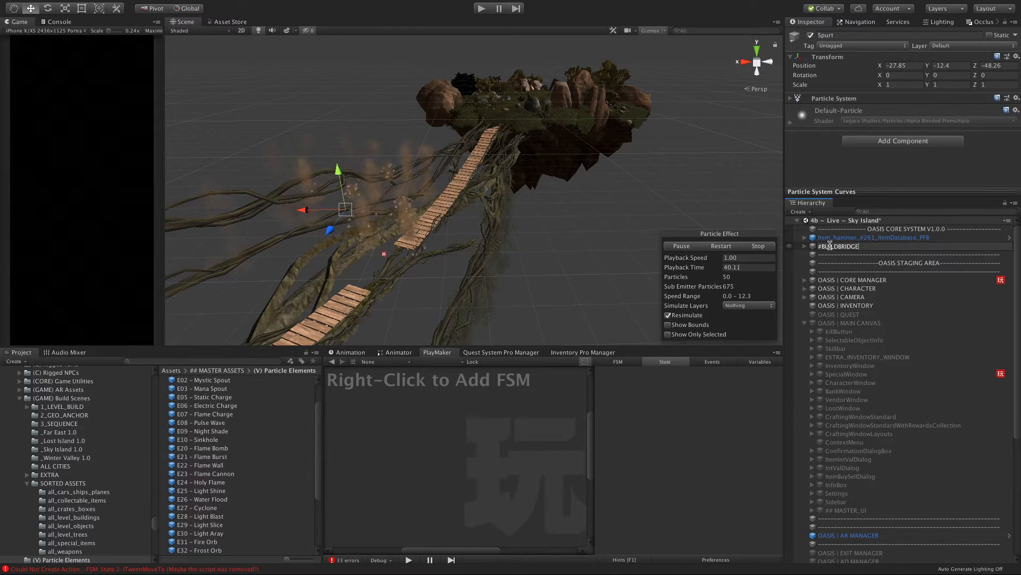
{"action": "key", "text": "Return"}
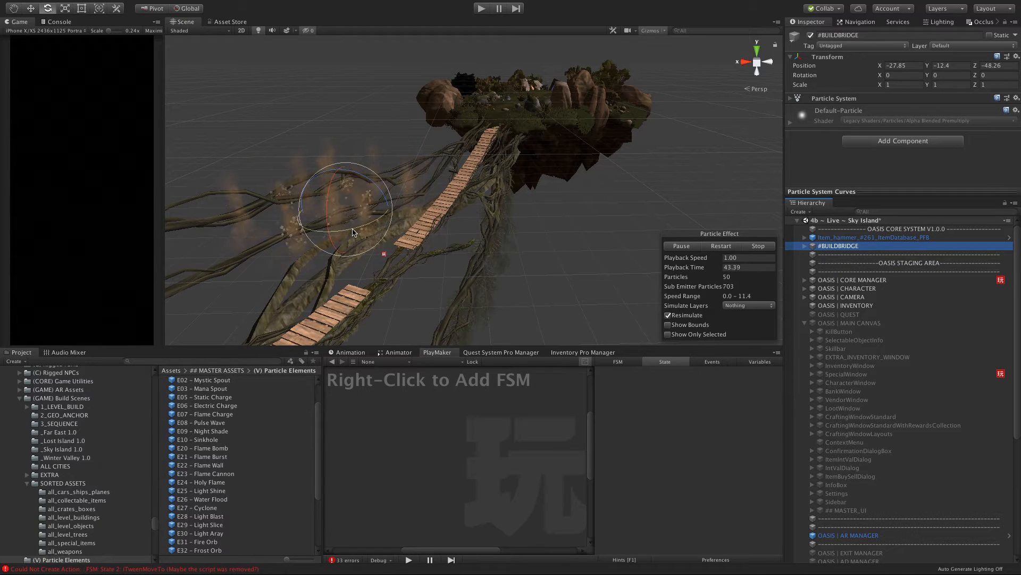
Rotate #BUILDBRIDGE to 112.734 on Y and place it in the bridge gap at X -31.3, Y -22.8, Z -51.2.
{"action": "left_click_drag", "start_coordinate": [353, 226], "coordinate": [392, 316]}
{"action": "key", "text": "e"}
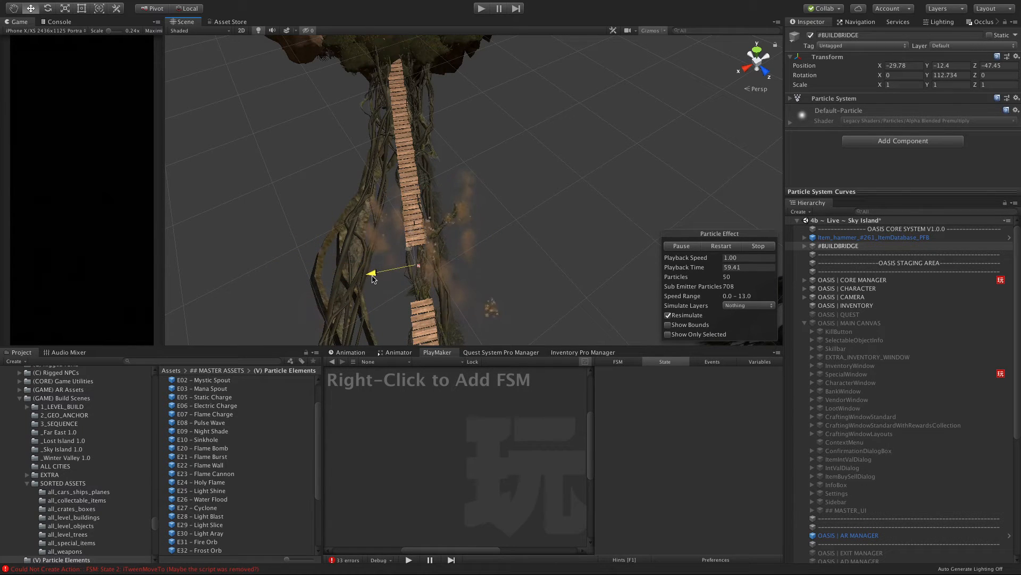
{"action": "left_click_drag", "start_coordinate": [420, 250], "coordinate": [413, 145], "text": "alt"}
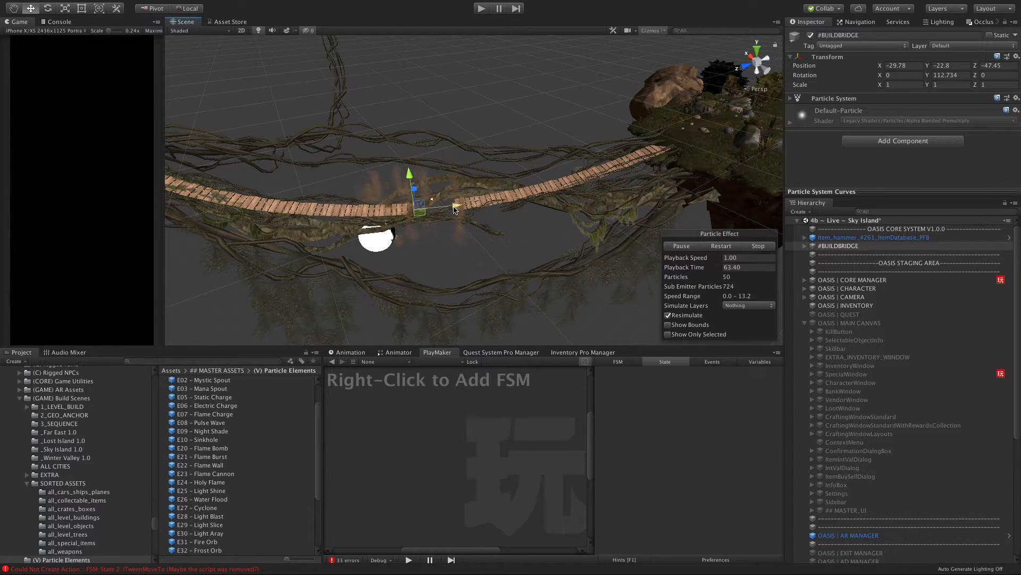
{"action": "left_click_drag", "start_coordinate": [475, 210], "coordinate": [401, 268], "text": "alt"}
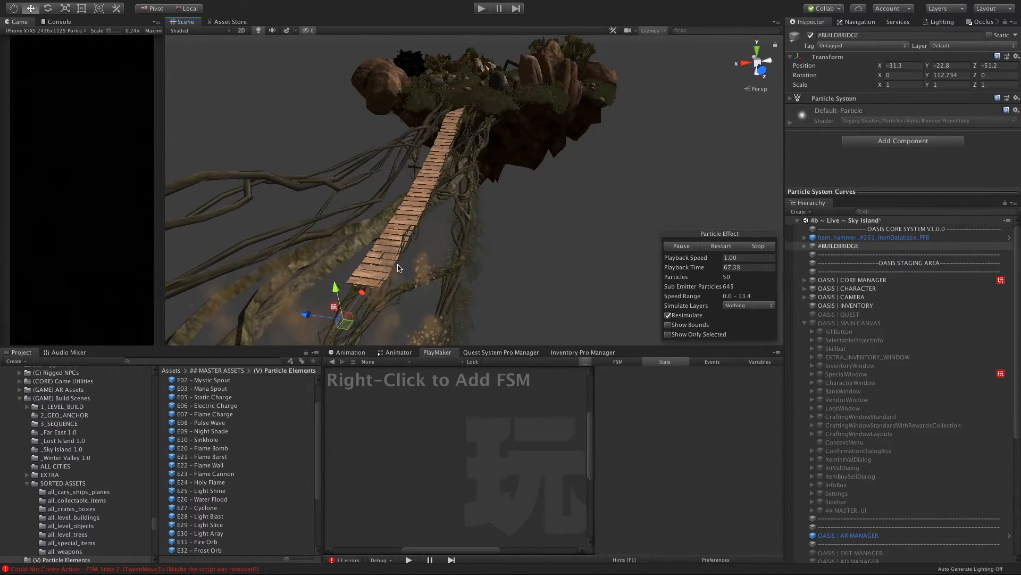
Check #BUILDBRIDGE's Dust Puff child and scale the whole effect down uniformly to about 0.23.
{"action": "key", "text": "f"}
{"action": "scroll", "coordinate": [396, 250], "scroll_direction": "up", "scroll_amount": 5}
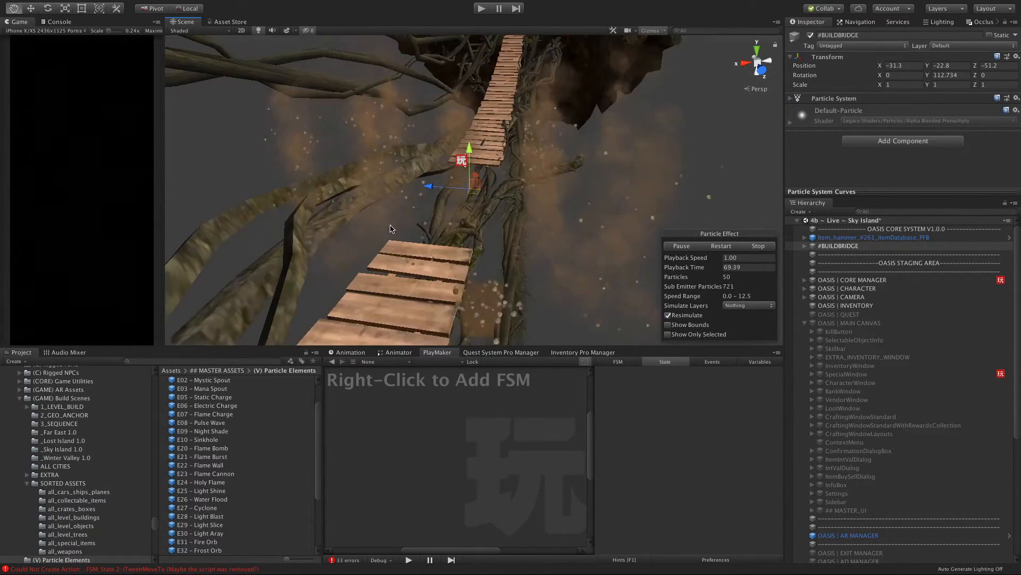
{"action": "left_click_drag", "start_coordinate": [391, 229], "coordinate": [628, 155], "text": "alt"}
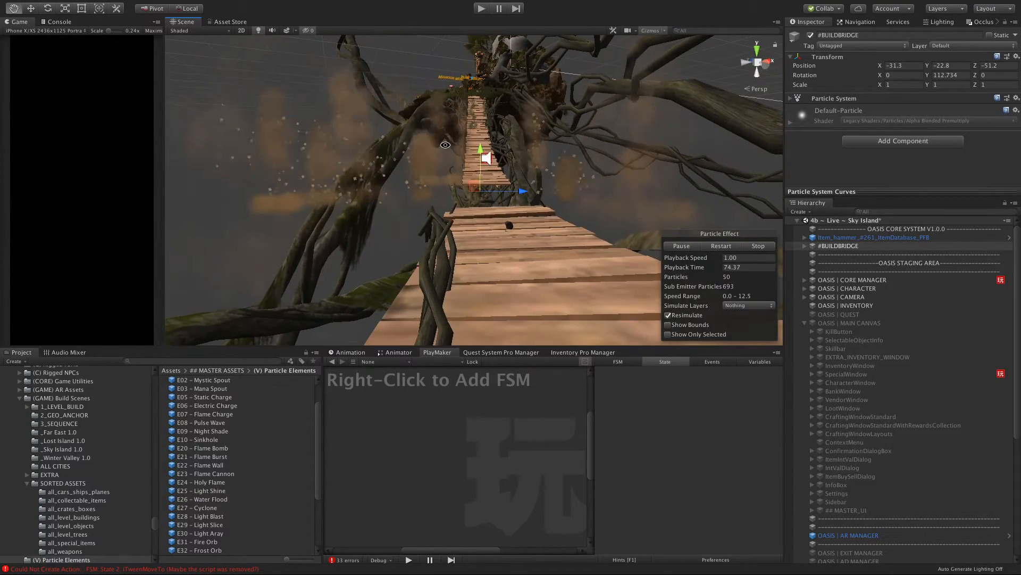
{"action": "key", "text": "Right"}
{"action": "left_click", "coordinate": [833, 255]}
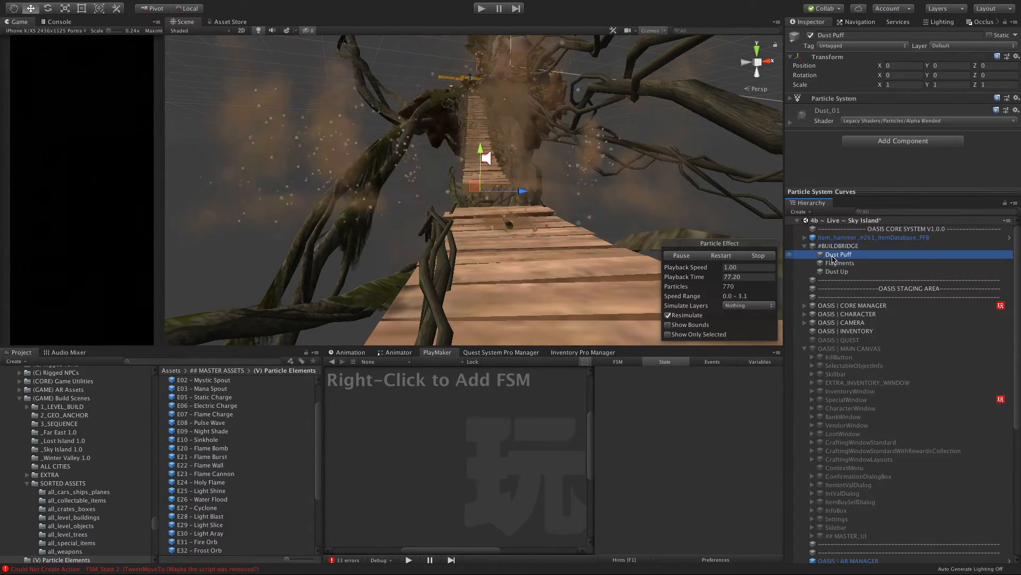
{"action": "left_click", "coordinate": [835, 248]}
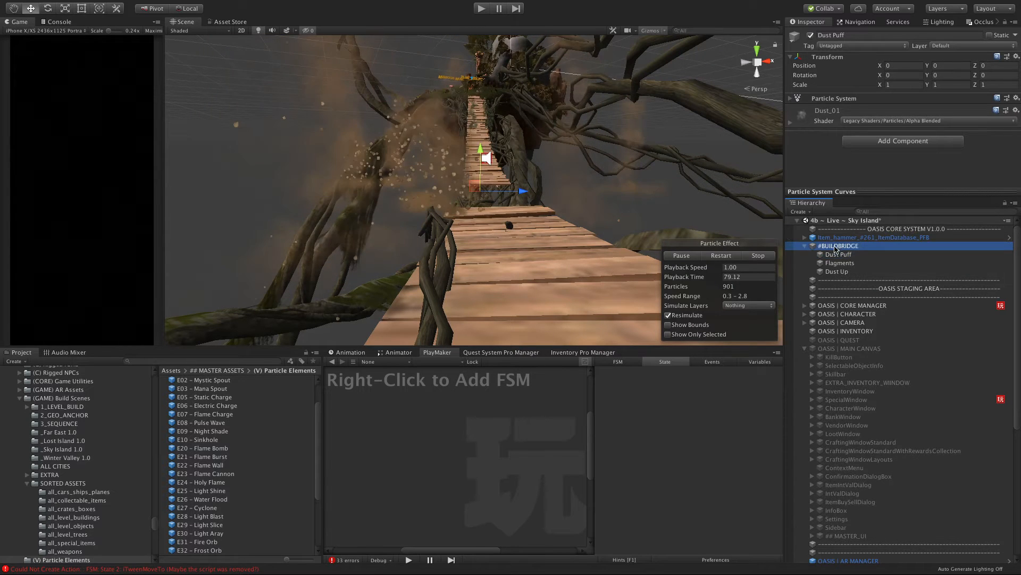
{"action": "key", "text": "r"}
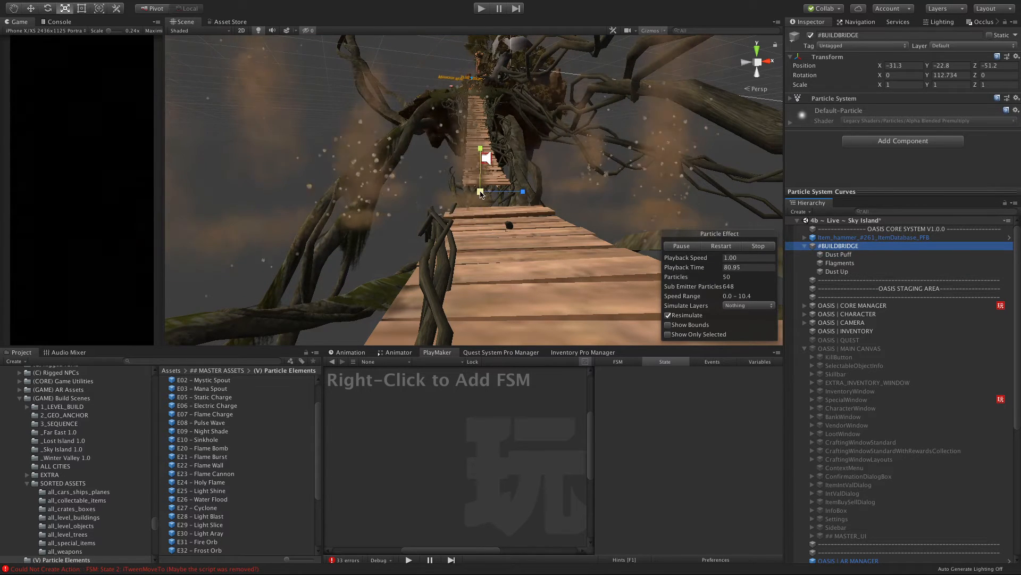
{"action": "left_click_drag", "start_coordinate": [481, 194], "coordinate": [440, 205]}
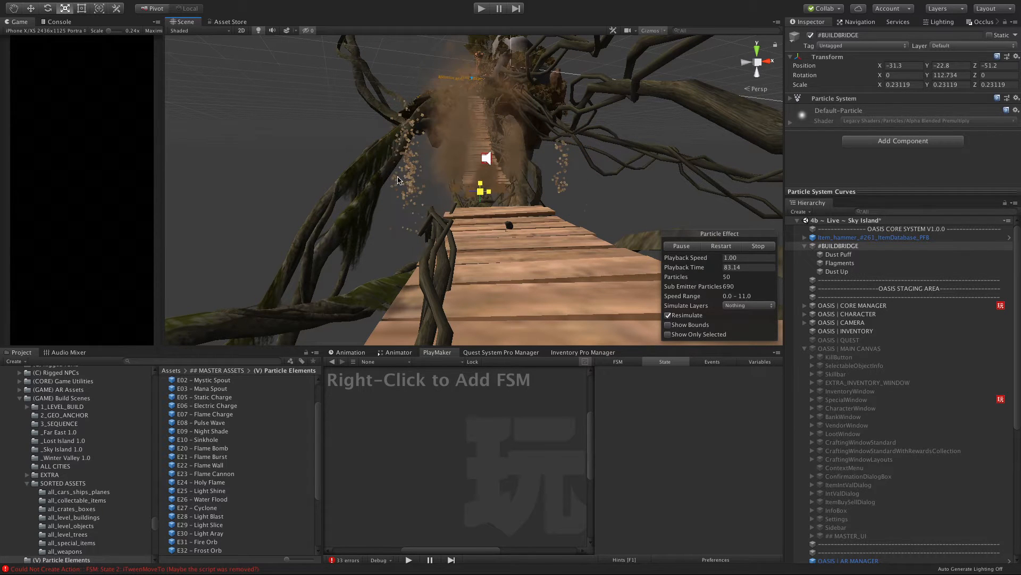
Scale #BUILDBRIDGE uniformly to about 0.276 and rotate it to 225.999 on Y in the bridge gap.
{"action": "left_click_drag", "start_coordinate": [403, 179], "coordinate": [440, 235], "text": "alt"}
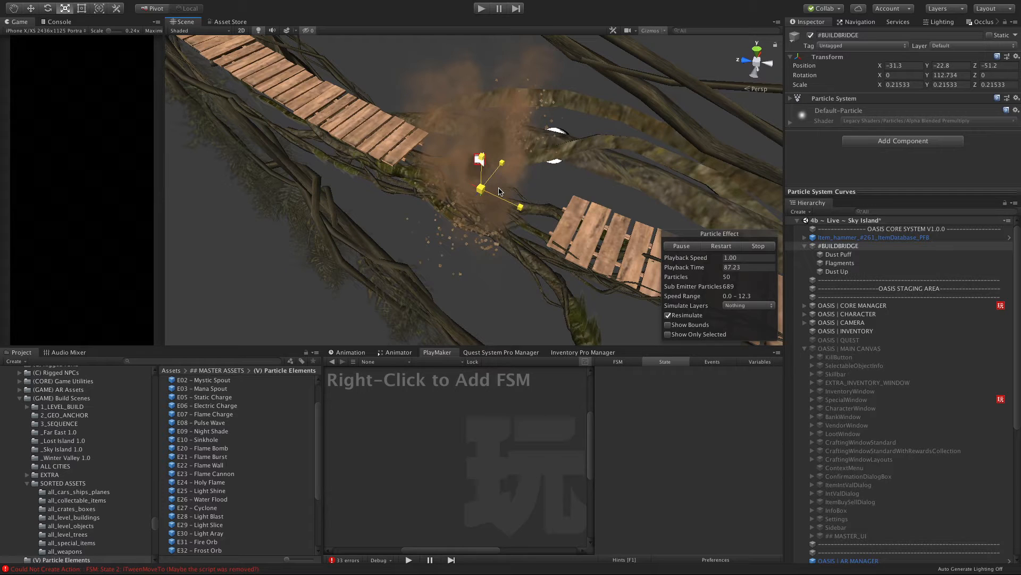
{"action": "left_click_drag", "start_coordinate": [481, 188], "coordinate": [309, 151]}
{"action": "key", "text": "e"}
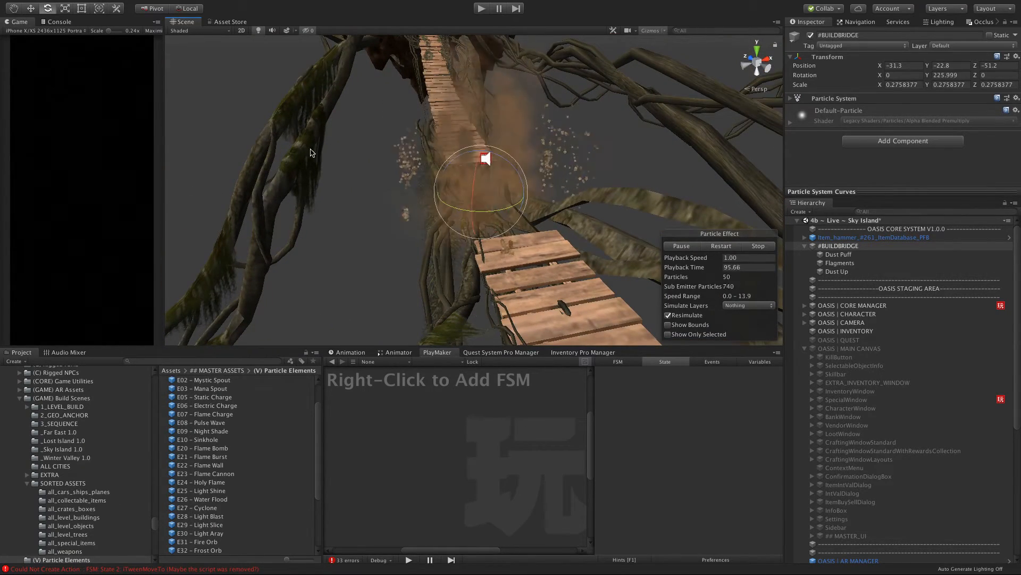
{"action": "left_click_drag", "start_coordinate": [403, 204], "coordinate": [468, 244], "text": "alt"}
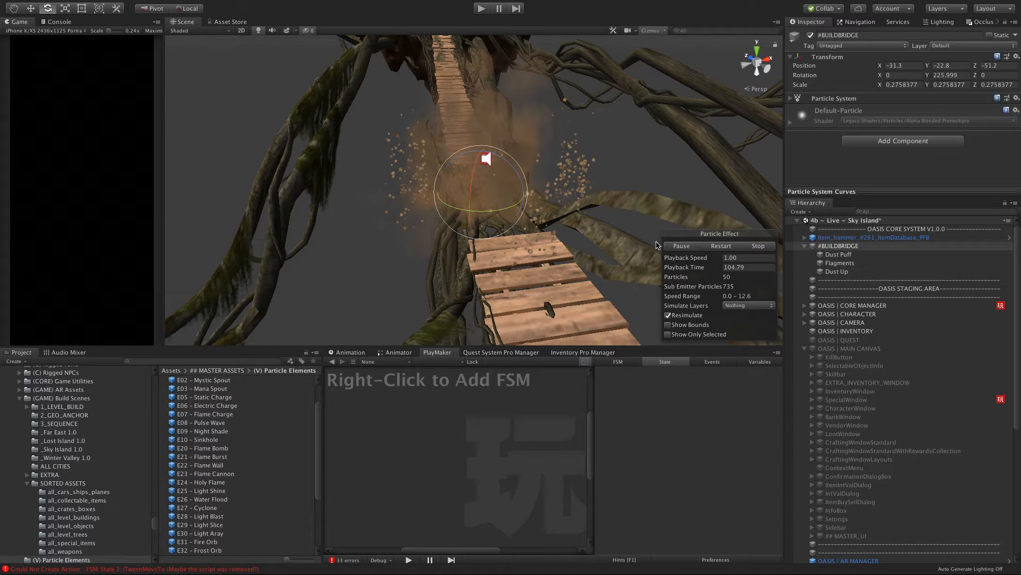
Rotate #BUILDBRIDGE to 198.559 on Y and move it along the bridge to X -32.26, Z -54.04.
{"action": "left_click", "coordinate": [837, 271]}
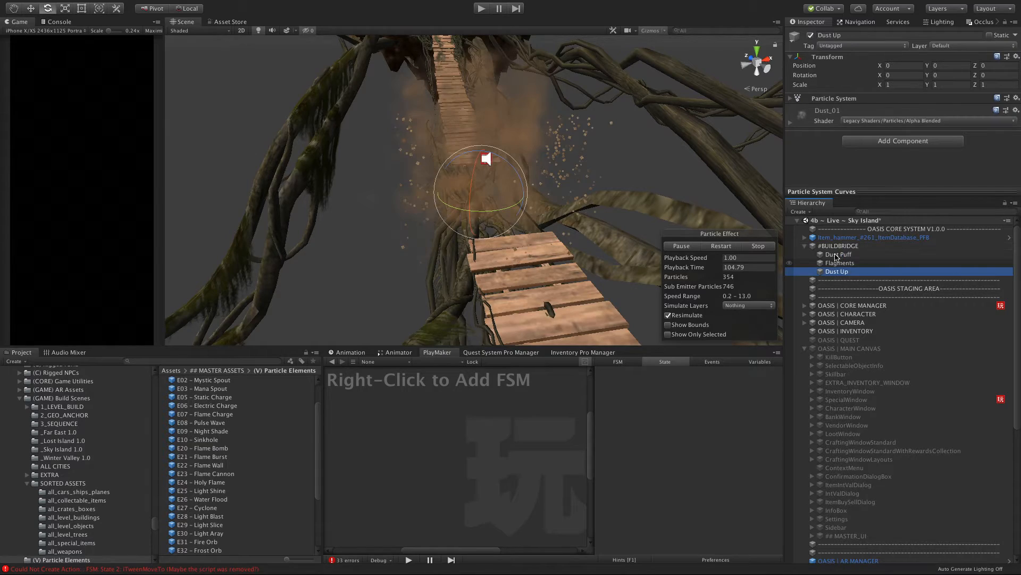
{"action": "left_click", "coordinate": [831, 248]}
{"action": "key", "text": "w"}
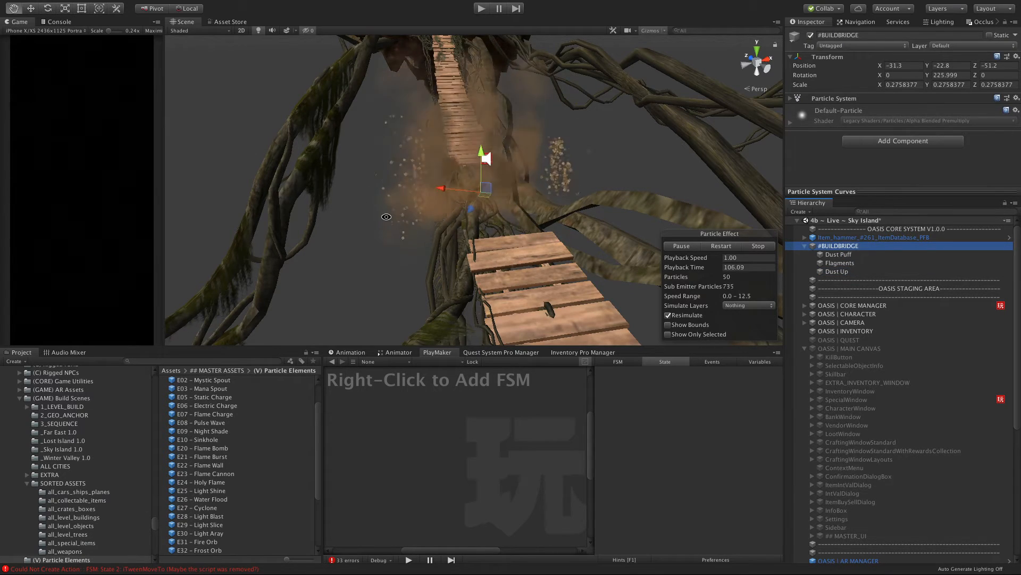
{"action": "left_click_drag", "start_coordinate": [420, 256], "coordinate": [468, 219], "text": "alt"}
{"action": "key", "text": "e"}
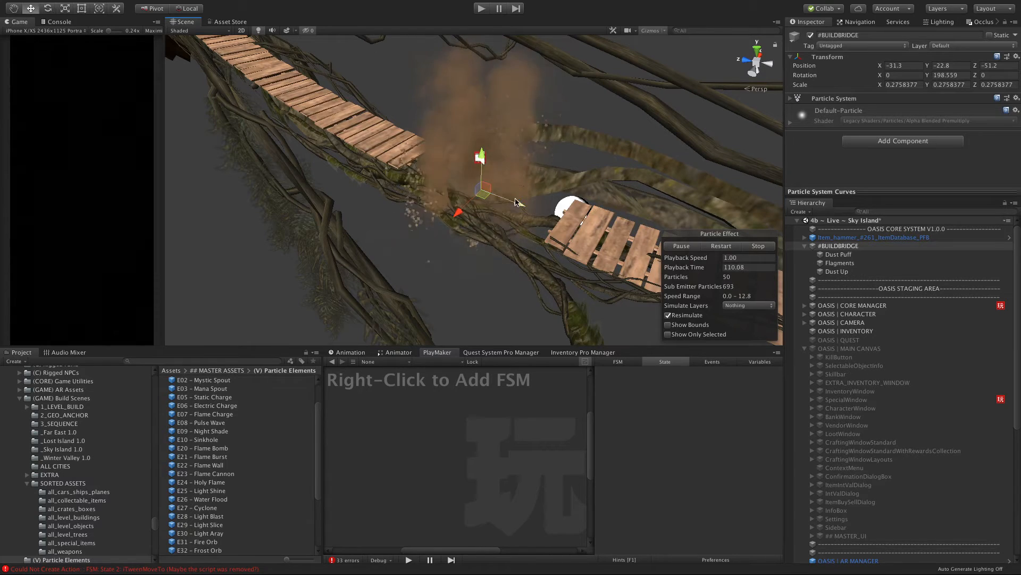
{"action": "left_click_drag", "start_coordinate": [515, 202], "coordinate": [567, 221]}
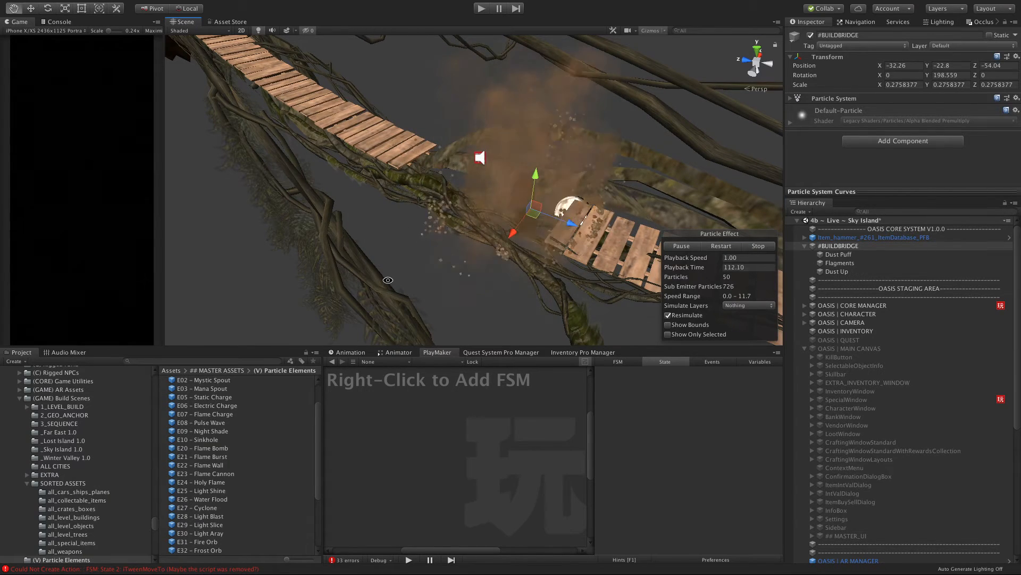
Duplicate #BUILDBRIDGE, place the copy at X -30.64, Z -49.22 across the gap and list it directly above the original.
{"action": "left_click_drag", "start_coordinate": [387, 279], "coordinate": [504, 206], "text": "alt"}
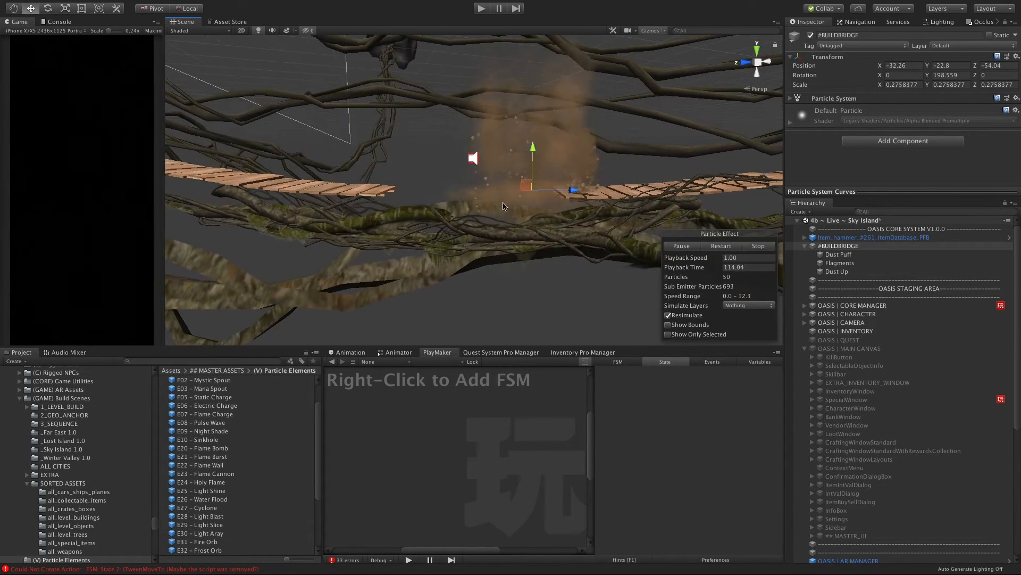
{"action": "key", "text": "ctrl+d"}
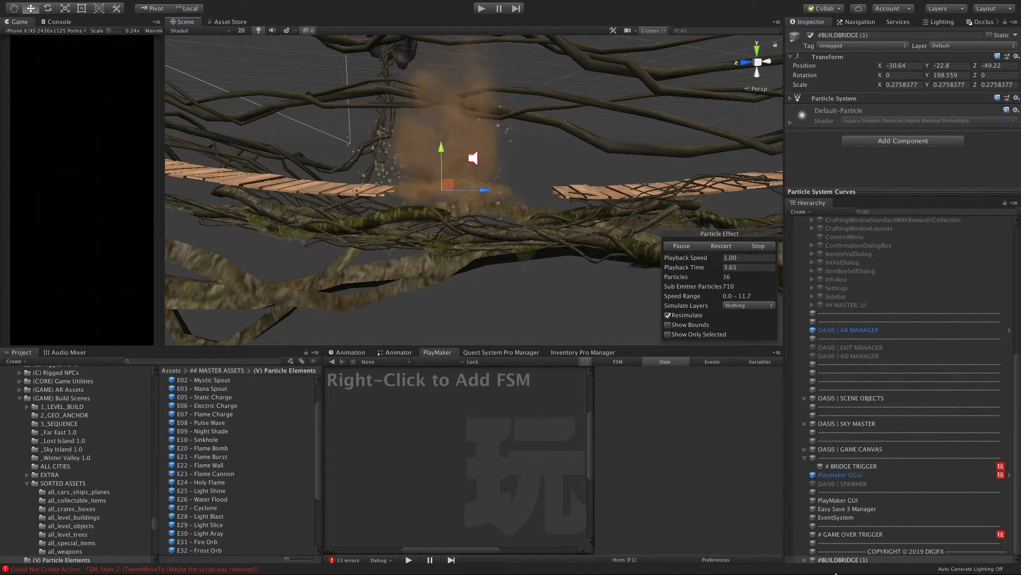
{"action": "left_click_drag", "start_coordinate": [839, 564], "coordinate": [819, 248]}
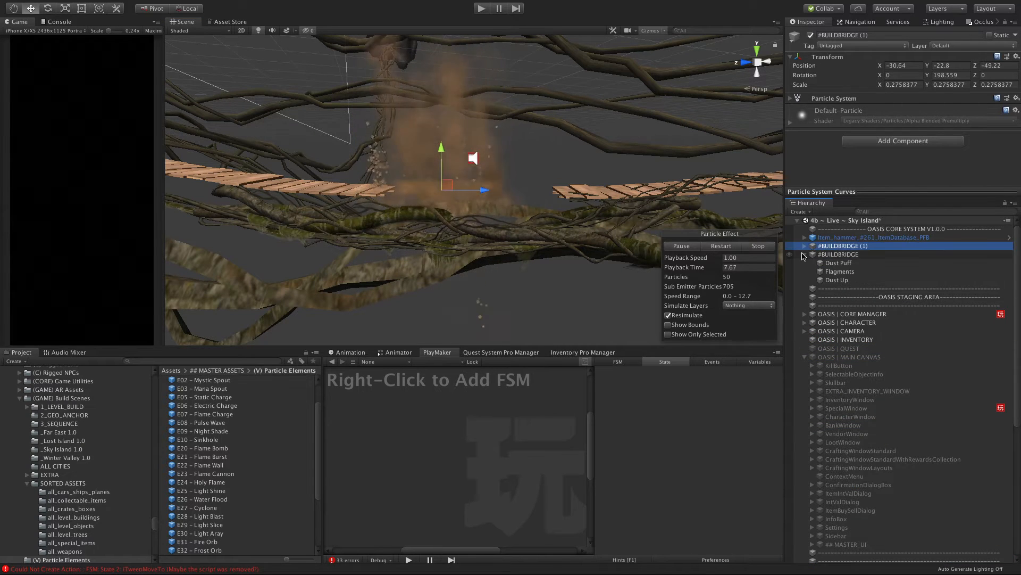
Reparent the copy's Dust Puff, Flagments and Dust Up under #BUILDBRIDGE and delete the emptied #BUILDBRIDGE (1).
{"action": "left_click", "coordinate": [804, 246]}
{"action": "left_click", "coordinate": [838, 254]}
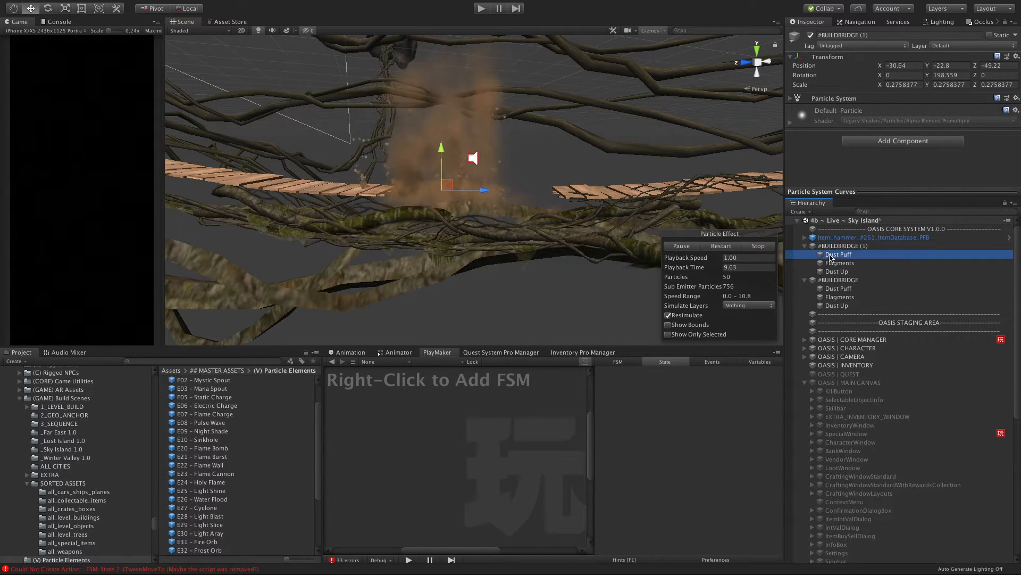
{"action": "left_click", "coordinate": [836, 272], "text": "shift"}
{"action": "left_click_drag", "start_coordinate": [837, 273], "coordinate": [836, 281]}
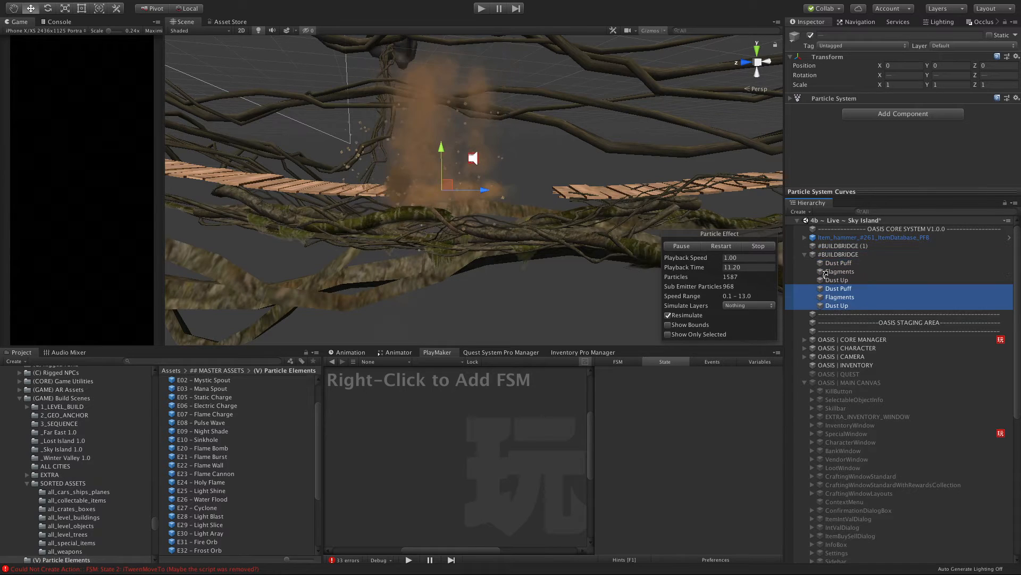
{"action": "left_click", "coordinate": [832, 246]}
{"action": "right_click", "coordinate": [832, 247]}
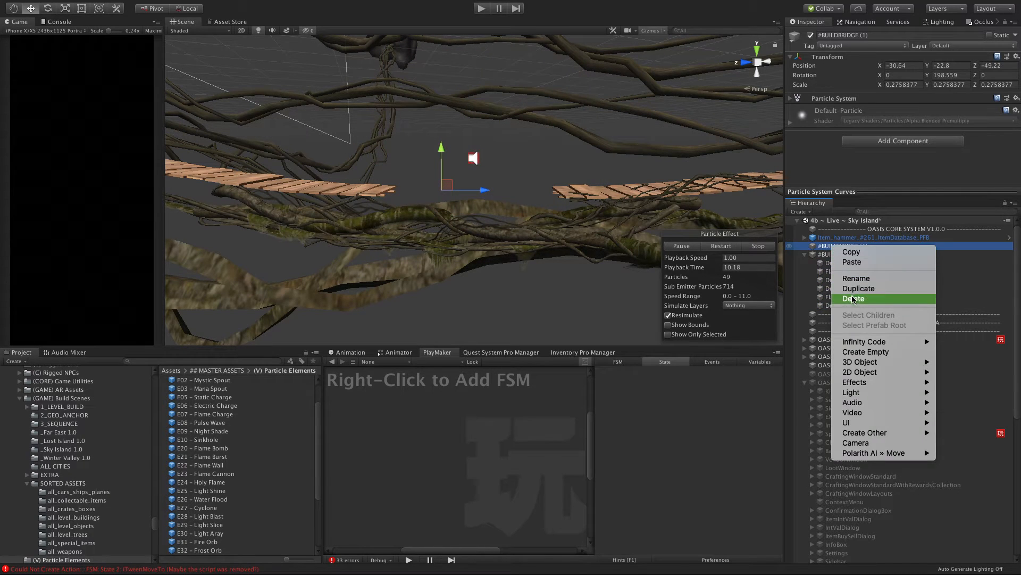
{"action": "left_click", "coordinate": [844, 299]}
Check #BUILDBRIDGE's original and added Dust Puff, Flagments and Dust Up children in the bridge gap.
{"action": "left_click", "coordinate": [828, 247]}
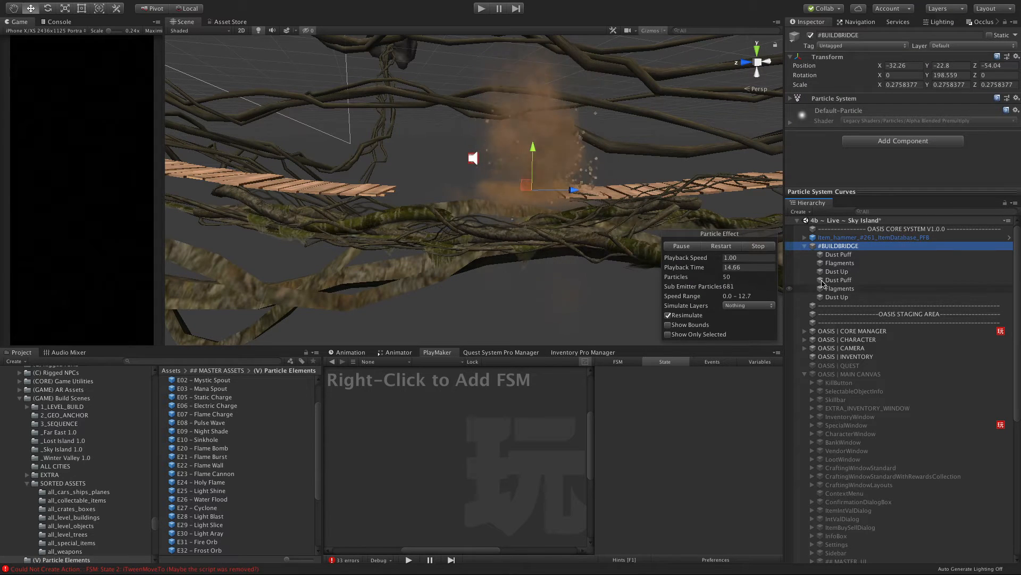
{"action": "left_click", "coordinate": [836, 255]}
{"action": "key", "text": "Down"}
{"action": "key", "text": "Down"}
{"action": "key", "text": "Down"}
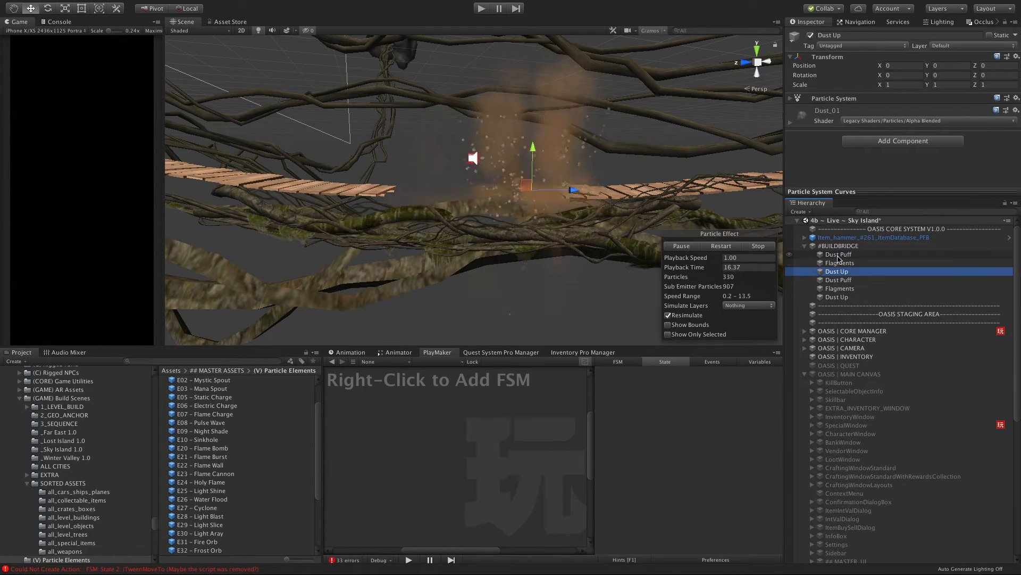
{"action": "left_click", "coordinate": [837, 290]}
{"action": "left_click", "coordinate": [837, 296]}
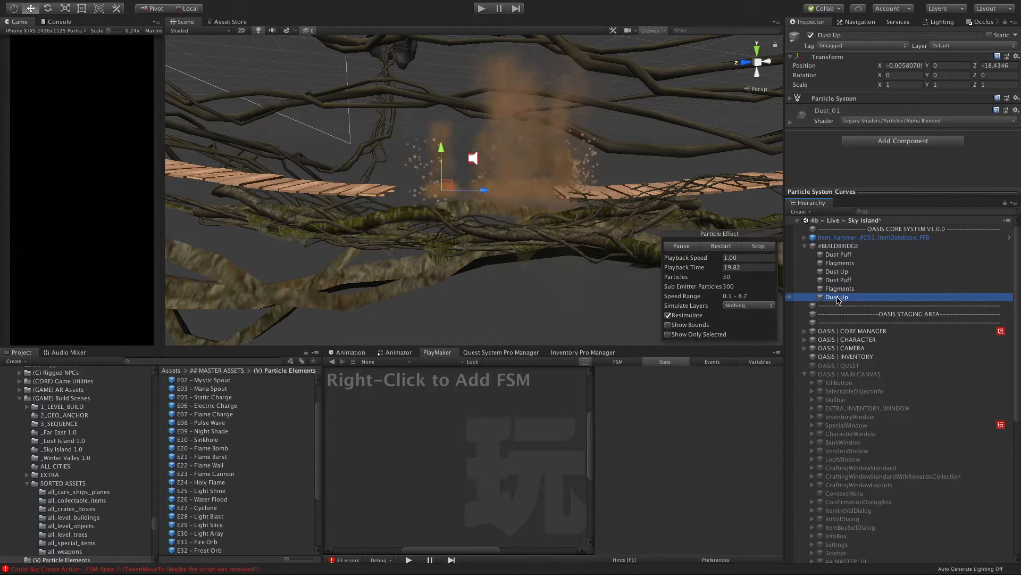
{"action": "left_click_drag", "start_coordinate": [400, 230], "coordinate": [290, 335], "text": "alt"}
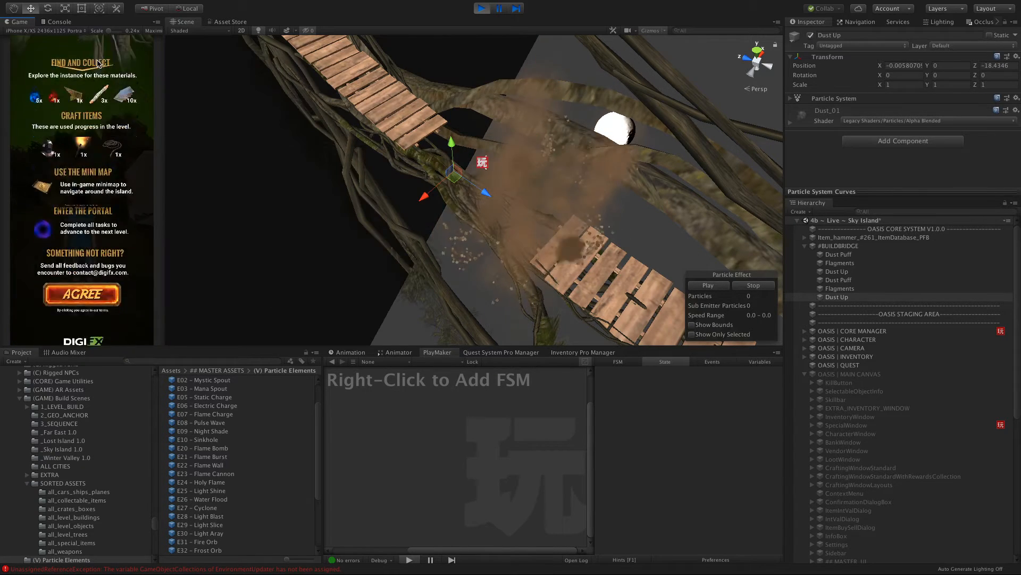
Play-test the scene: accept the instructions screen and walk the character onto the bridge facing the dust effect.
{"action": "left_click", "coordinate": [57, 263]}
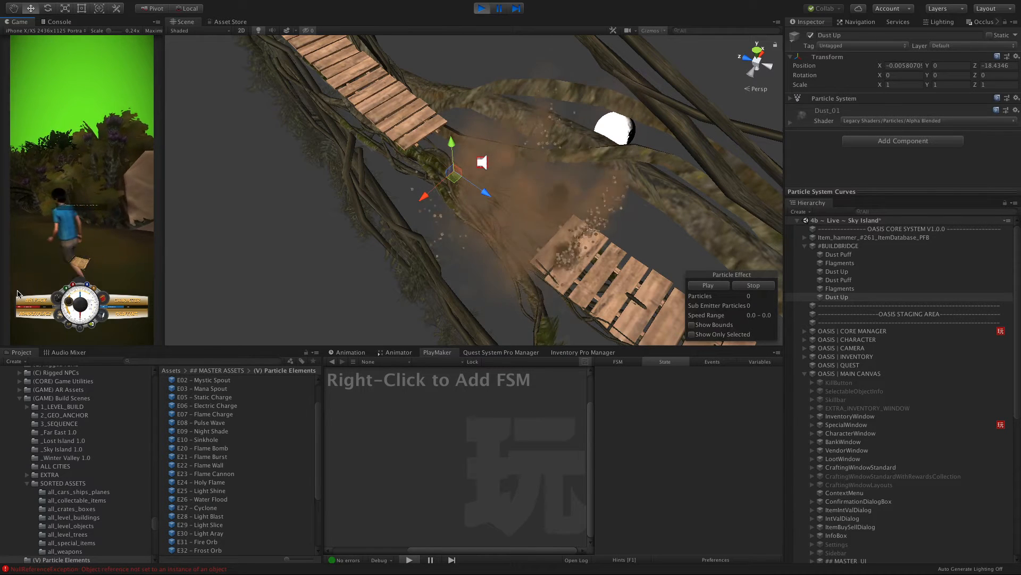
{"action": "left_click_drag", "start_coordinate": [18, 294], "coordinate": [85, 288]}
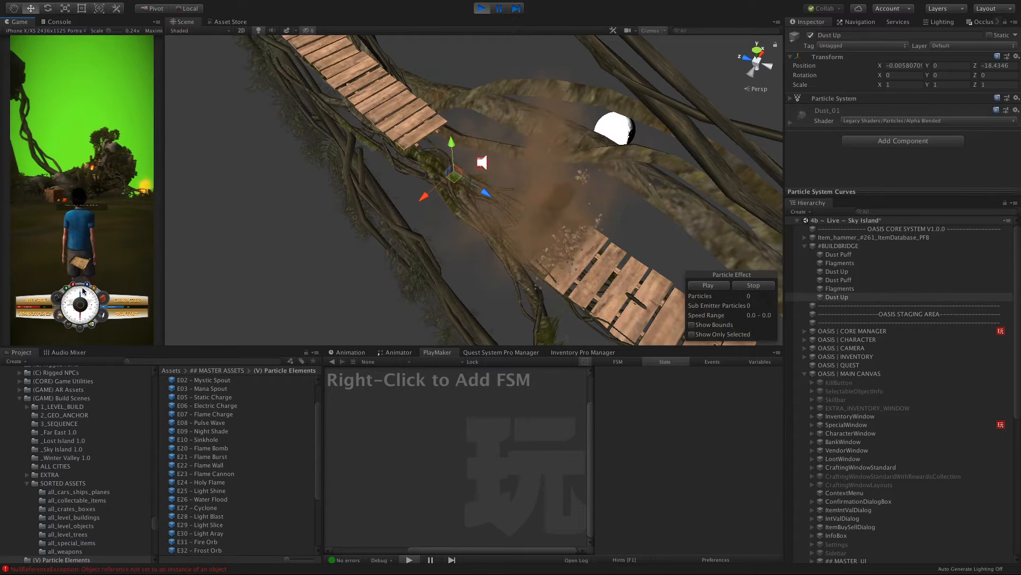
{"action": "mouse_move", "coordinate": [82, 286]}
{"action": "left_mouse_down"}
{"action": "mouse_move", "coordinate": [81, 265]}
{"action": "mouse_move", "coordinate": [90, 266]}
{"action": "mouse_move", "coordinate": [68, 261]}
{"action": "mouse_move", "coordinate": [17, 302]}
{"action": "mouse_move", "coordinate": [63, 236]}
{"action": "mouse_move", "coordinate": [86, 232]}
{"action": "mouse_move", "coordinate": [77, 234]}
{"action": "left_mouse_up"}
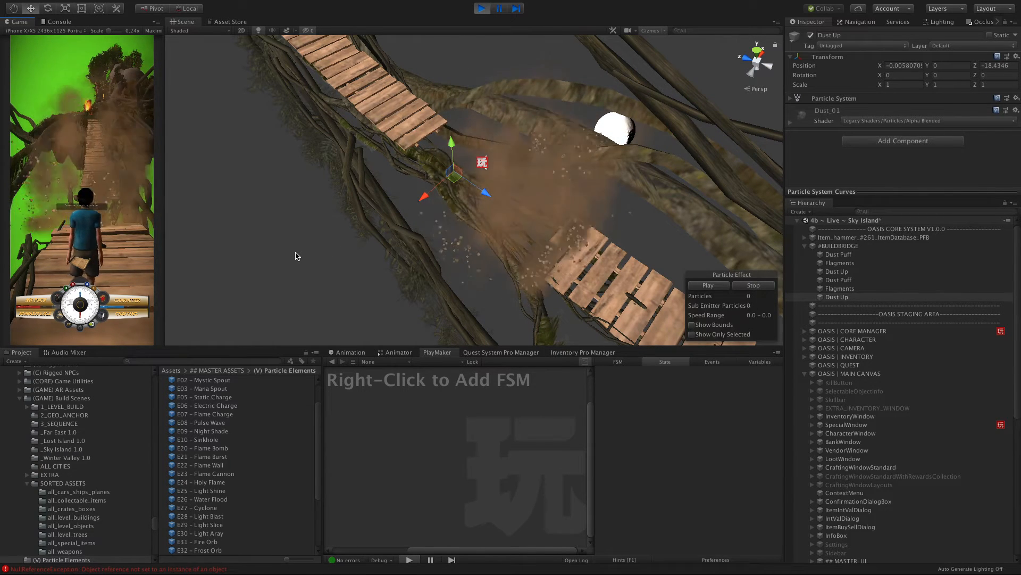
Find ## Bridge (BROKEN) under Wood Bridge and toggle it active and inactive to preview the repair behind the dust.
{"action": "left_click", "coordinate": [621, 338]}
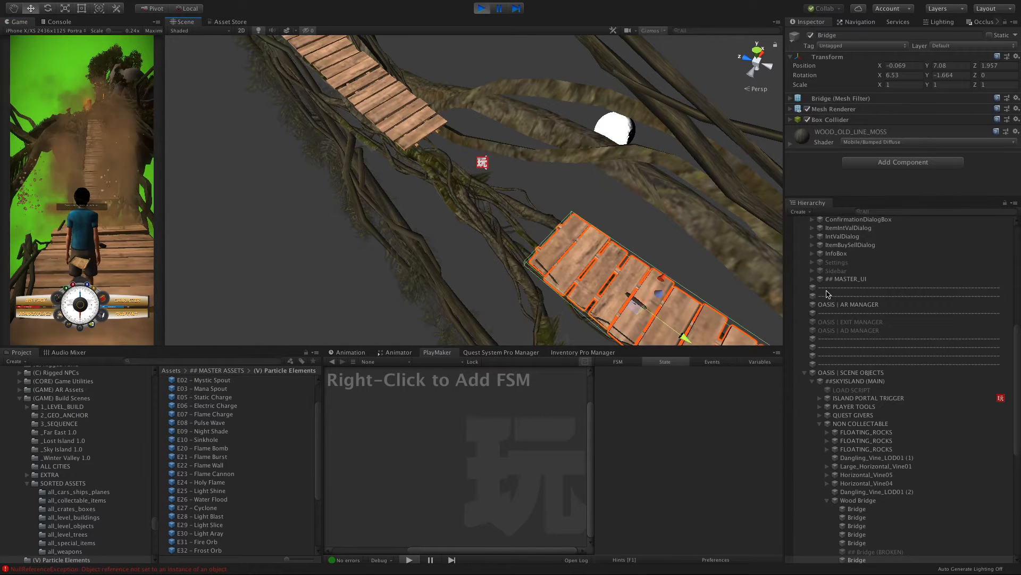
{"action": "scroll", "coordinate": [862, 484], "scroll_direction": "down", "scroll_amount": 2}
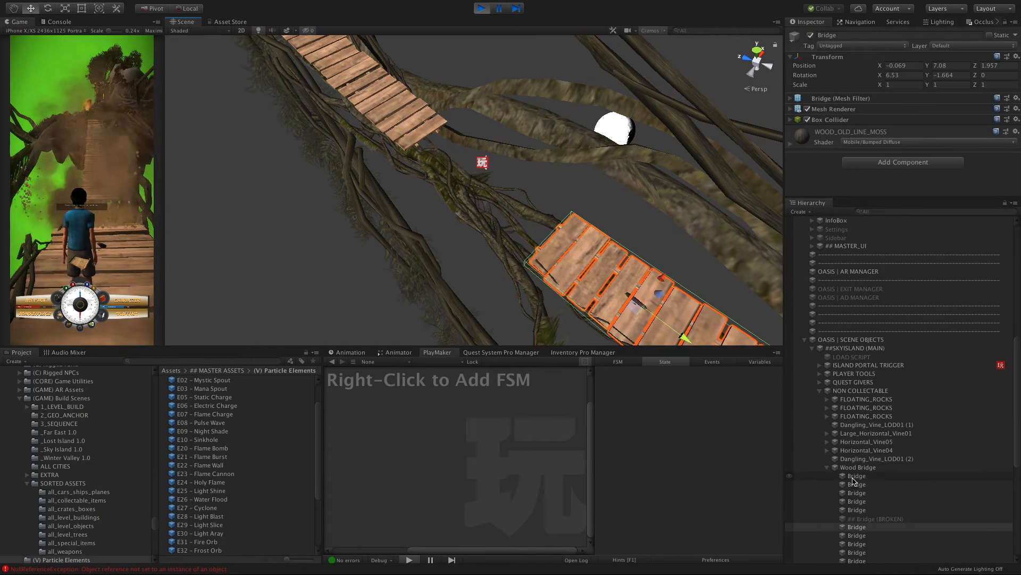
{"action": "left_click", "coordinate": [851, 519]}
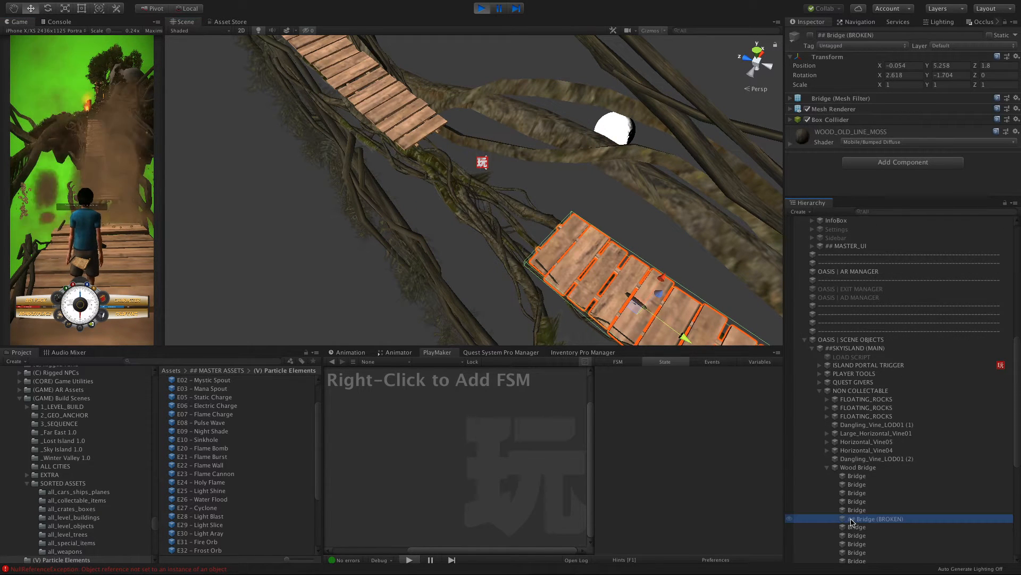
{"action": "left_click", "coordinate": [811, 35]}
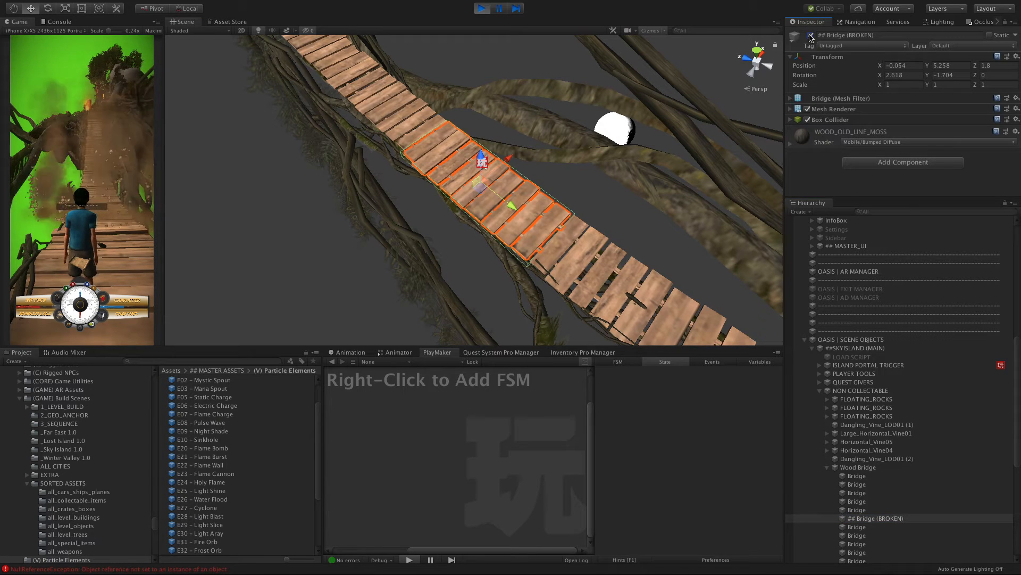
{"action": "left_click", "coordinate": [811, 35]}
{"action": "left_click", "coordinate": [810, 35]}
{"action": "left_click", "coordinate": [811, 35]}
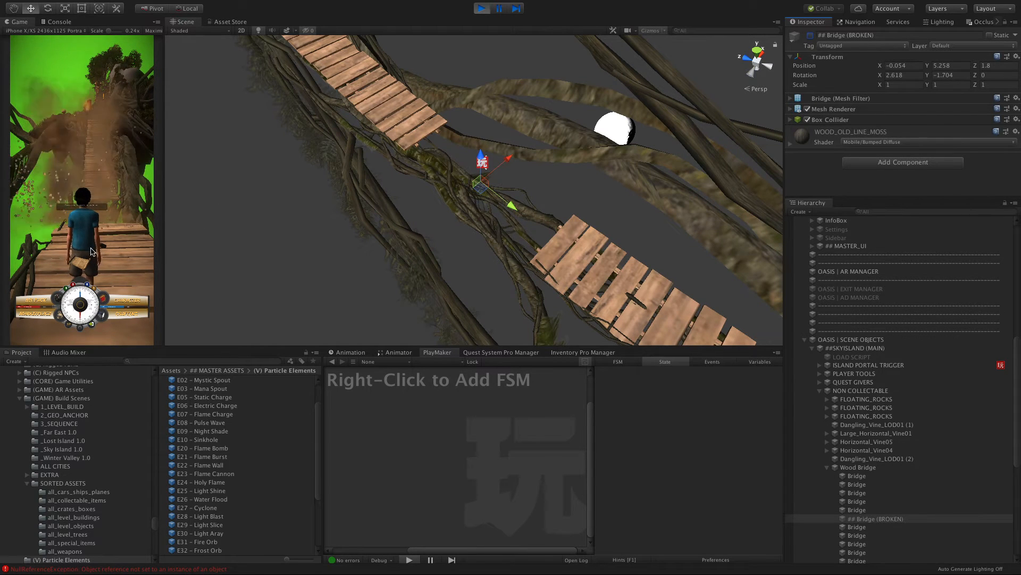
Inspect the added Dust Puff, Flagments and Dust Up children of #BUILDBRIDGE in the running scene and select all three.
{"action": "left_click_drag", "start_coordinate": [370, 216], "coordinate": [469, 176], "text": "alt"}
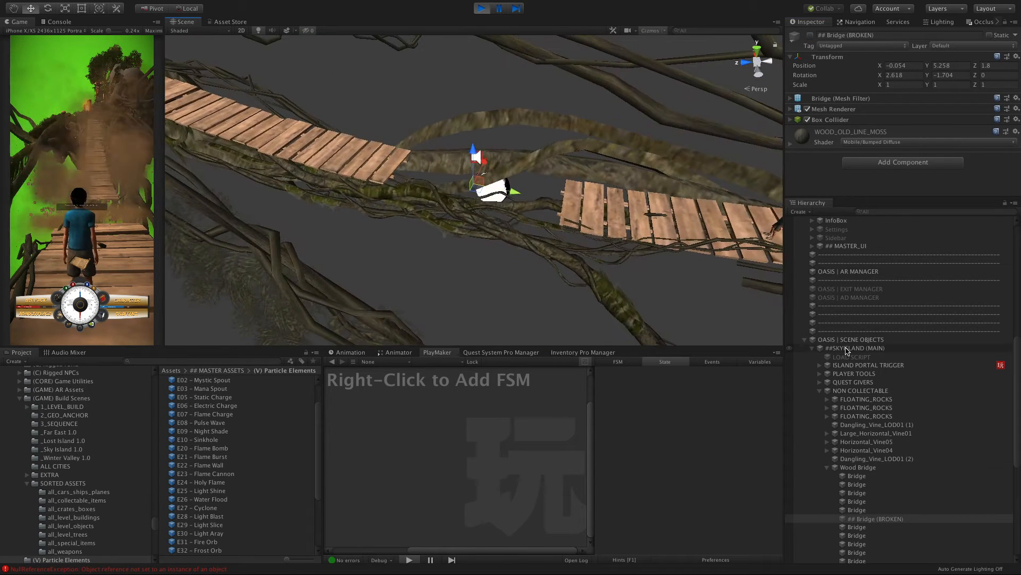
{"action": "scroll", "coordinate": [847, 333], "scroll_direction": "up", "scroll_amount": 10}
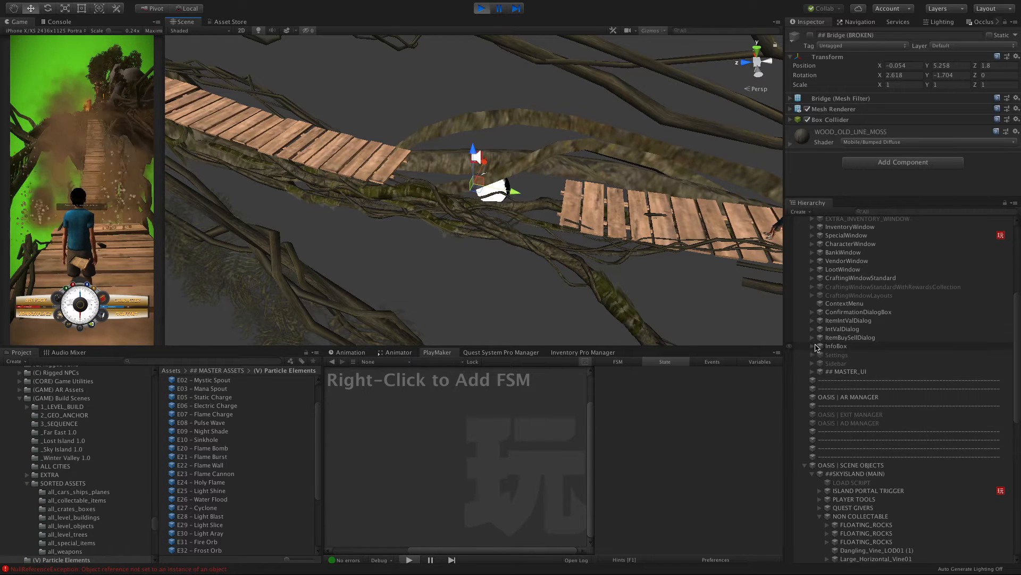
{"action": "scroll", "coordinate": [816, 347], "scroll_direction": "up", "scroll_amount": 1}
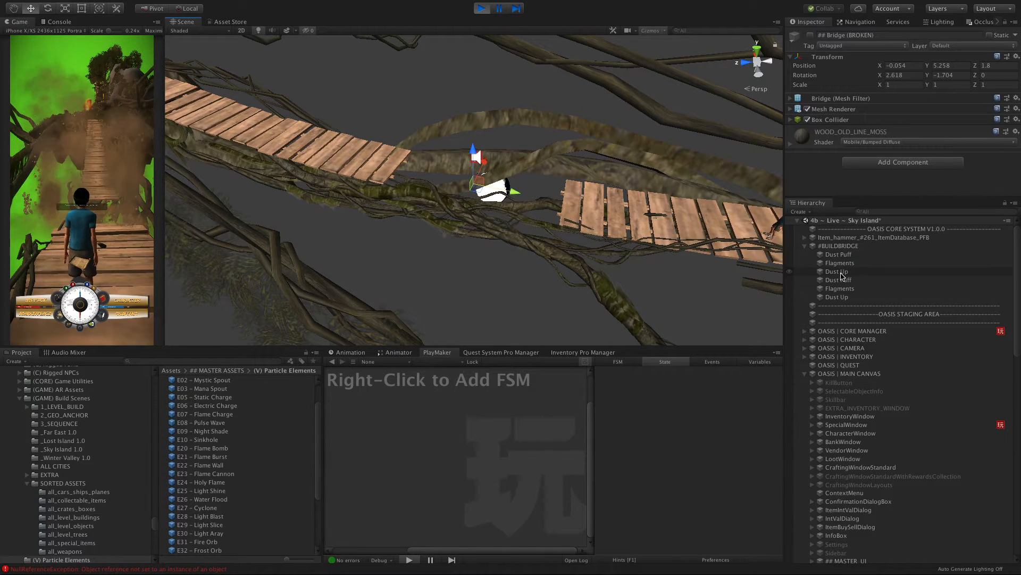
{"action": "left_click", "coordinate": [841, 275]}
{"action": "left_click", "coordinate": [839, 280]}
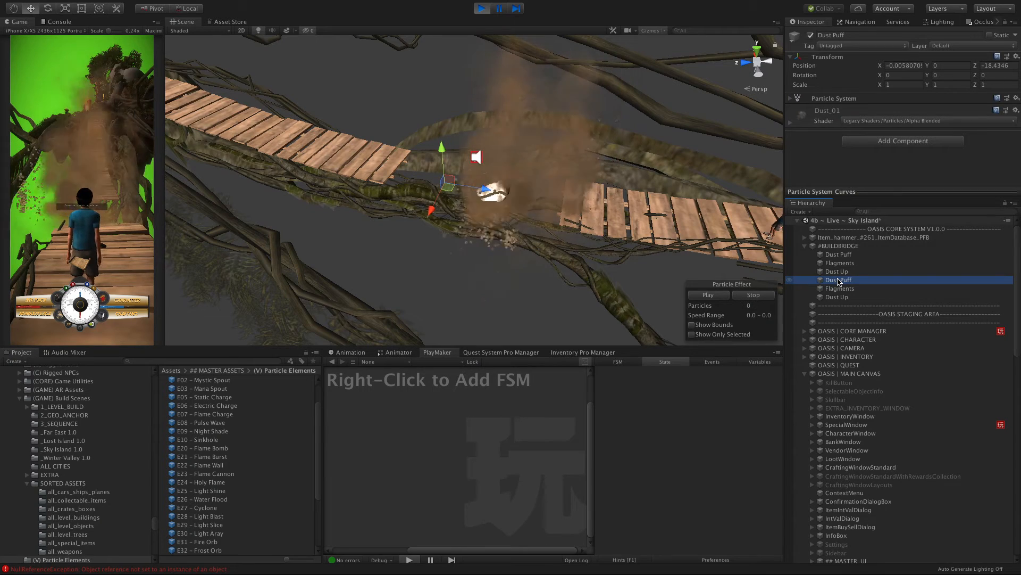
{"action": "left_click", "coordinate": [841, 289]}
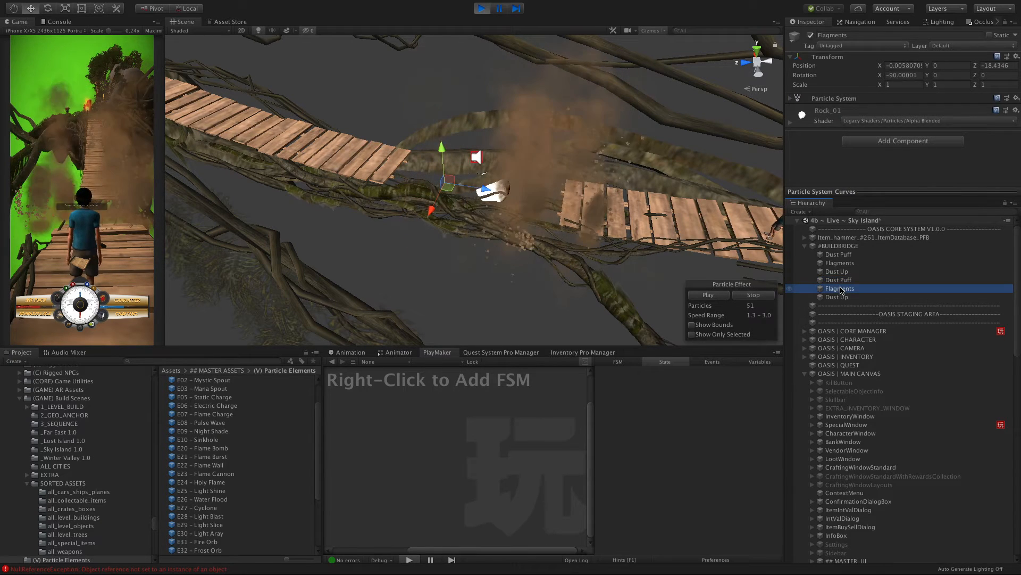
{"action": "key", "text": "Down"}
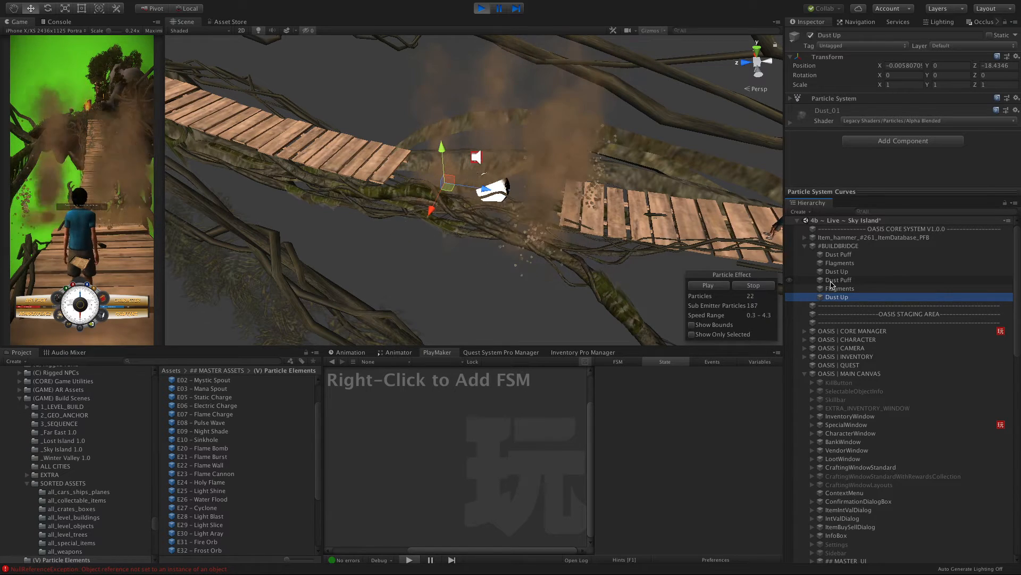
{"action": "left_click", "coordinate": [833, 280], "text": "shift"}
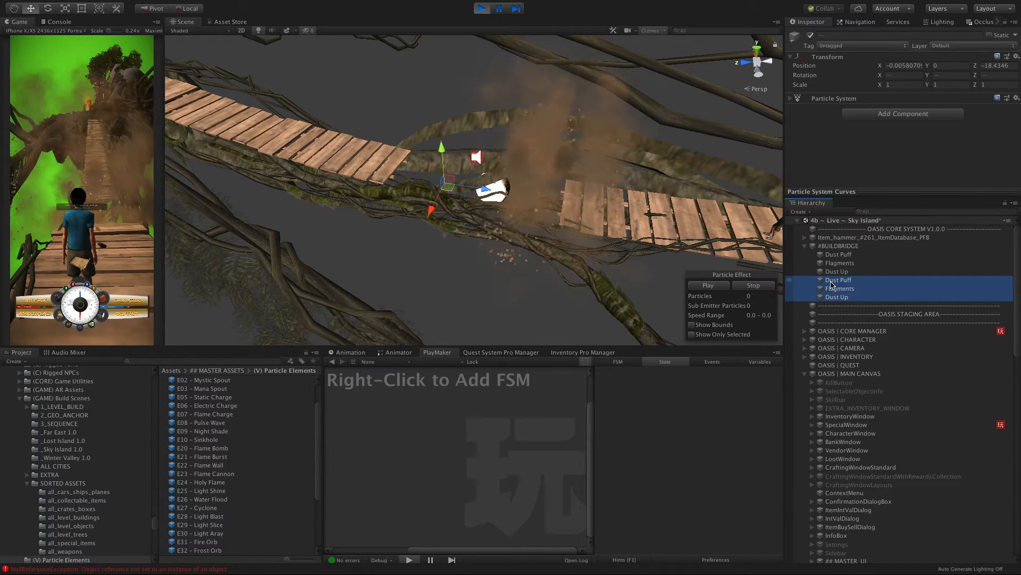
Exit play mode and delete the three added Dust Puff, Flagments and Dust Up children from #BUILDBRIDGE.
{"action": "left_click", "coordinate": [482, 9]}
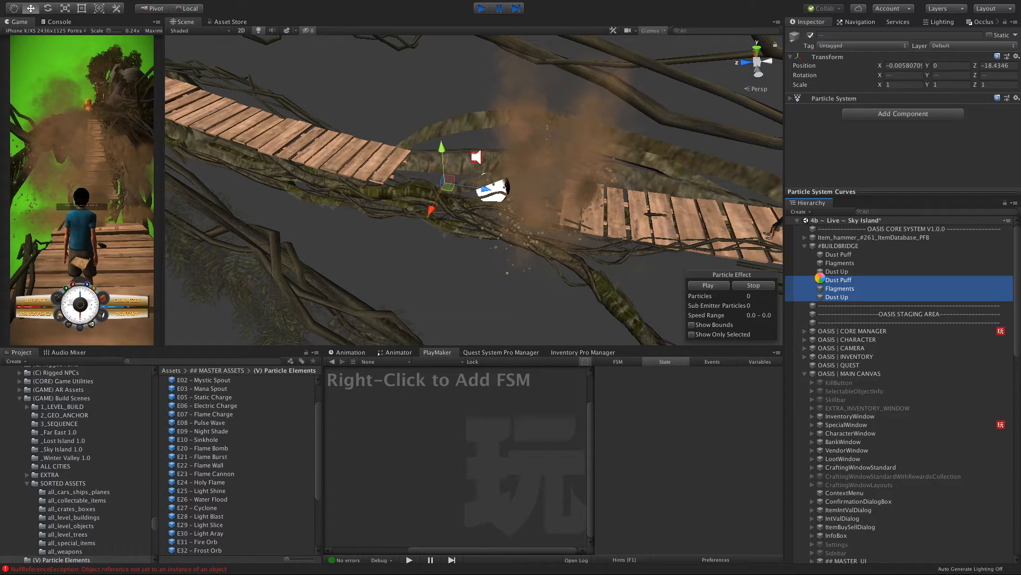
{"action": "left_click", "coordinate": [832, 248]}
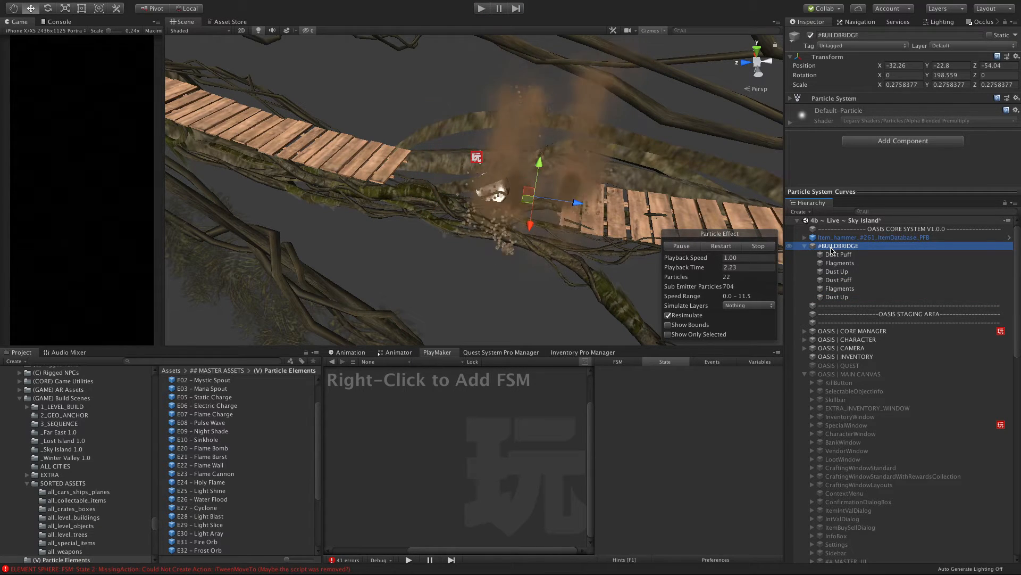
{"action": "left_click", "coordinate": [839, 280]}
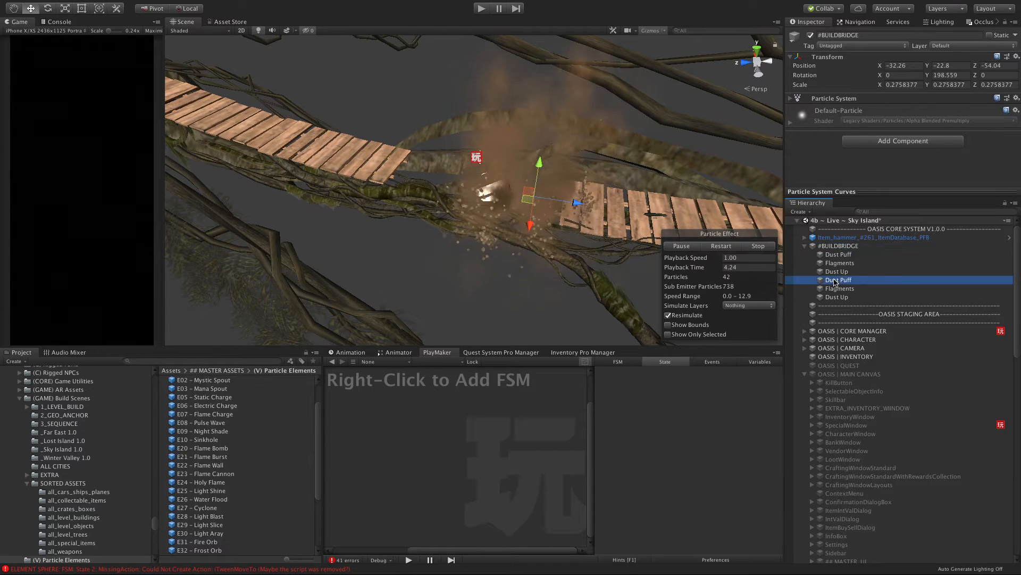
{"action": "left_click", "coordinate": [838, 298], "text": "shift"}
{"action": "right_click", "coordinate": [840, 300]}
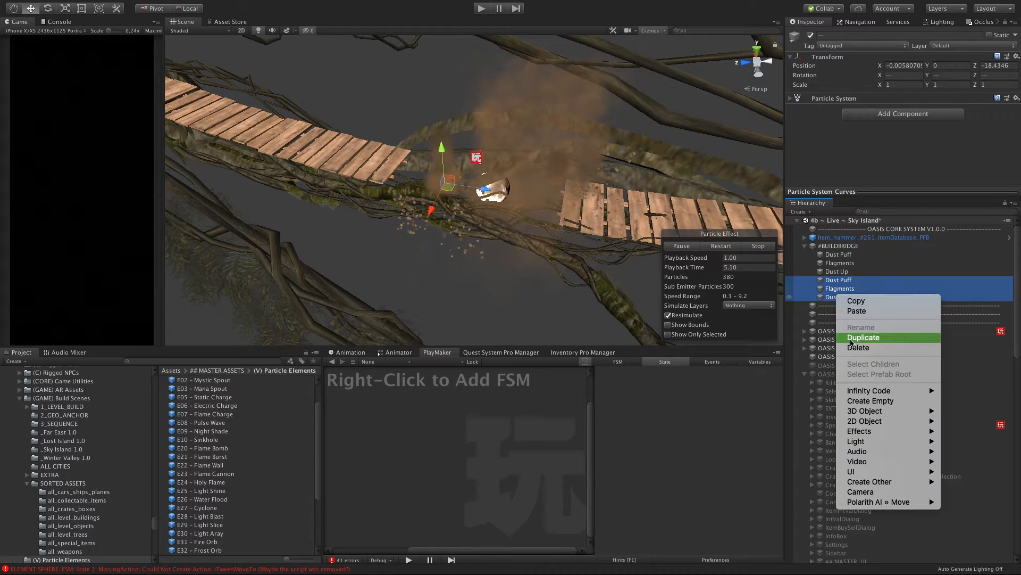
{"action": "left_click", "coordinate": [854, 348]}
Rename the #BUILDBRIDGE particle object as BuildBridge_.
{"action": "left_click", "coordinate": [832, 246]}
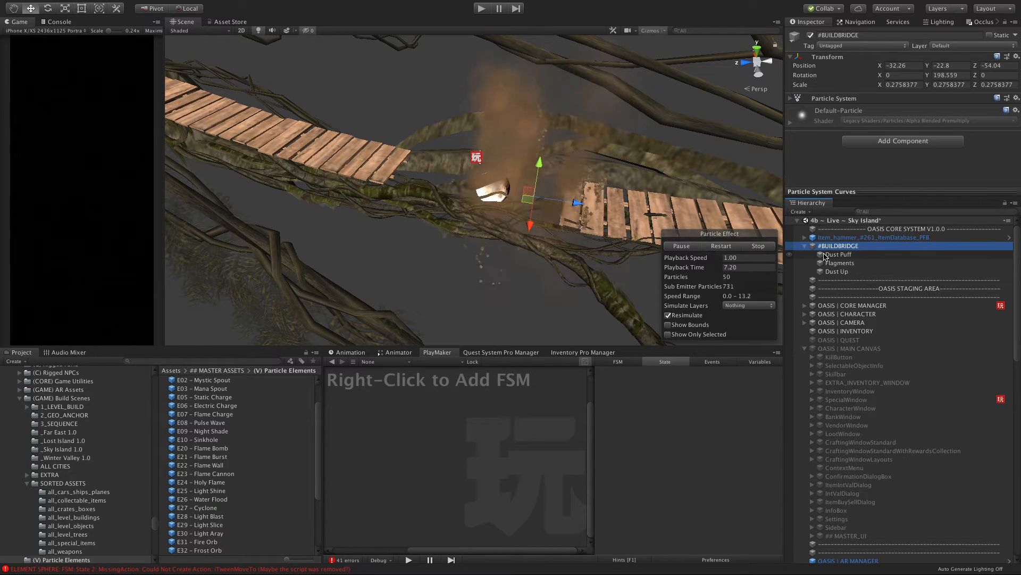
{"action": "left_click", "coordinate": [831, 247]}
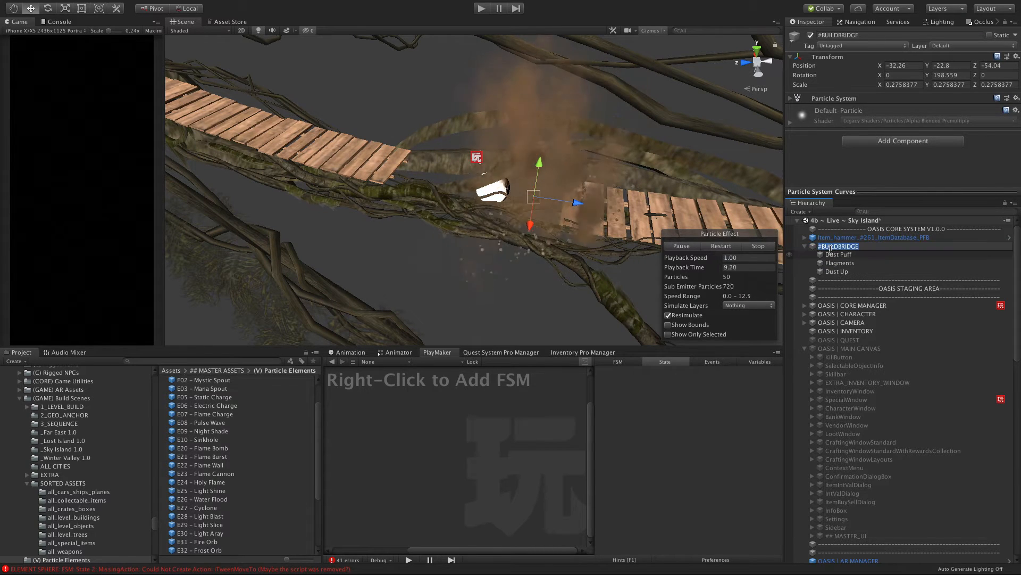
{"action": "type", "text": "D"}
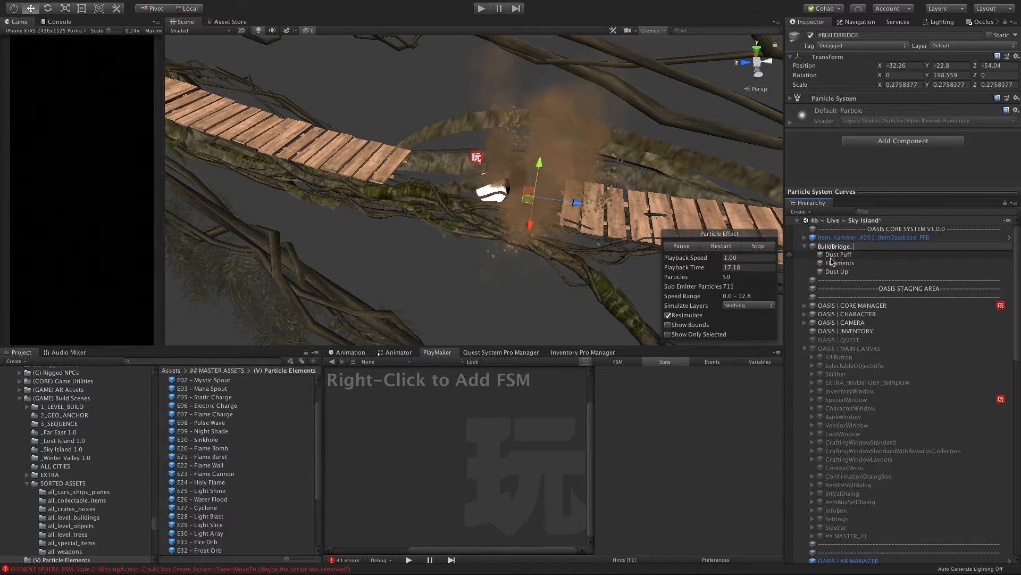
{"action": "key", "text": "Return"}
{"action": "left_click", "coordinate": [822, 288]}
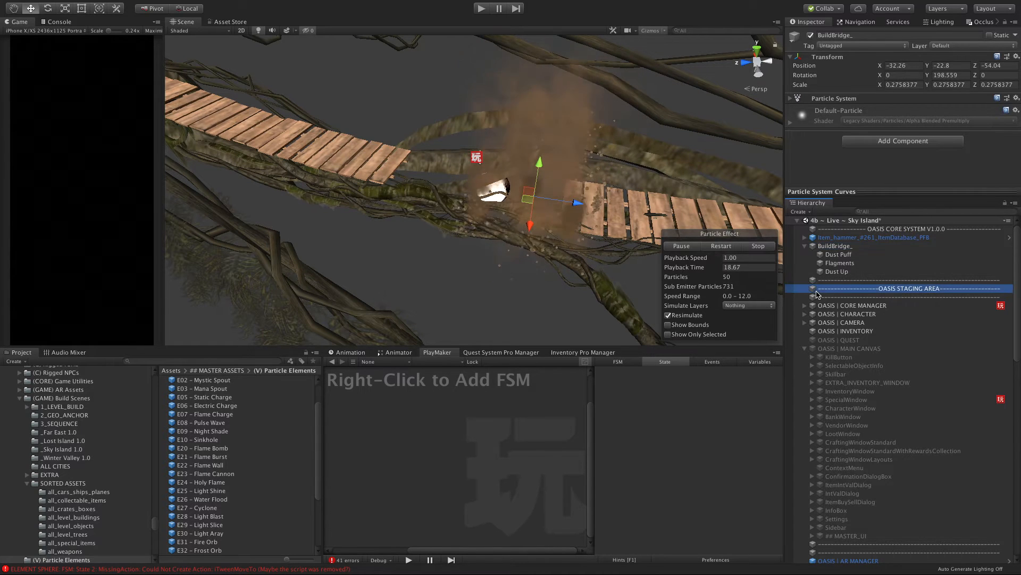
Duplicate BuildBridge_, place the copy directly below the original in the hierarchy and name it BuildBridge_2.
{"action": "left_click", "coordinate": [813, 247]}
{"action": "key", "text": "Left"}
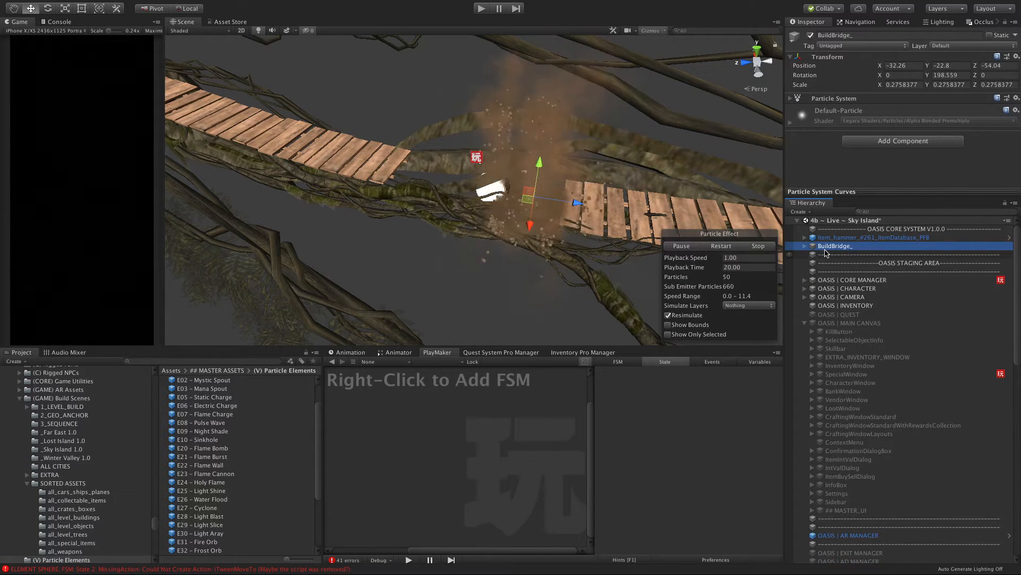
{"action": "key", "text": "ctrl+d"}
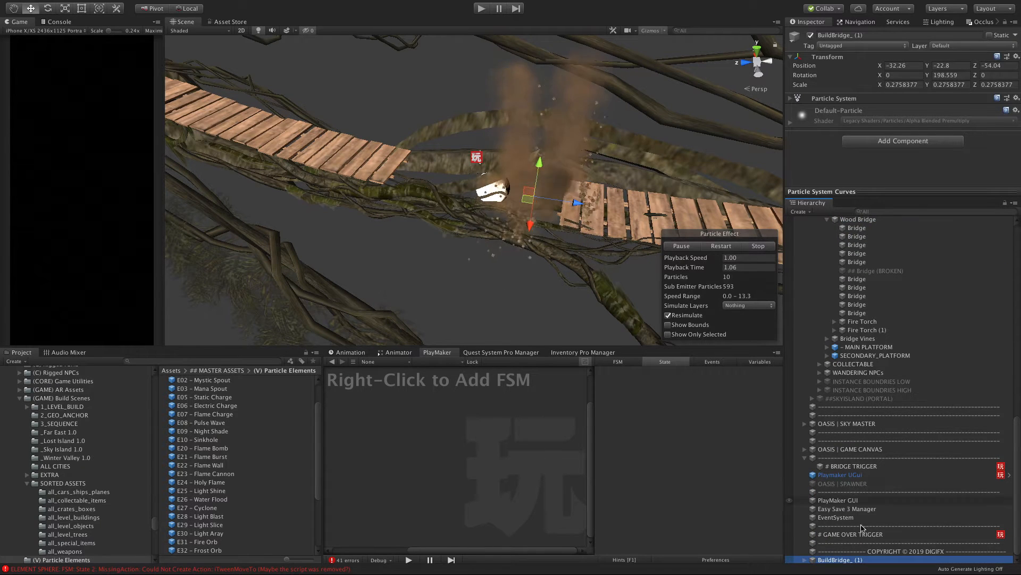
{"action": "left_click_drag", "start_coordinate": [840, 563], "coordinate": [871, 261]}
{"action": "left_click", "coordinate": [844, 255]}
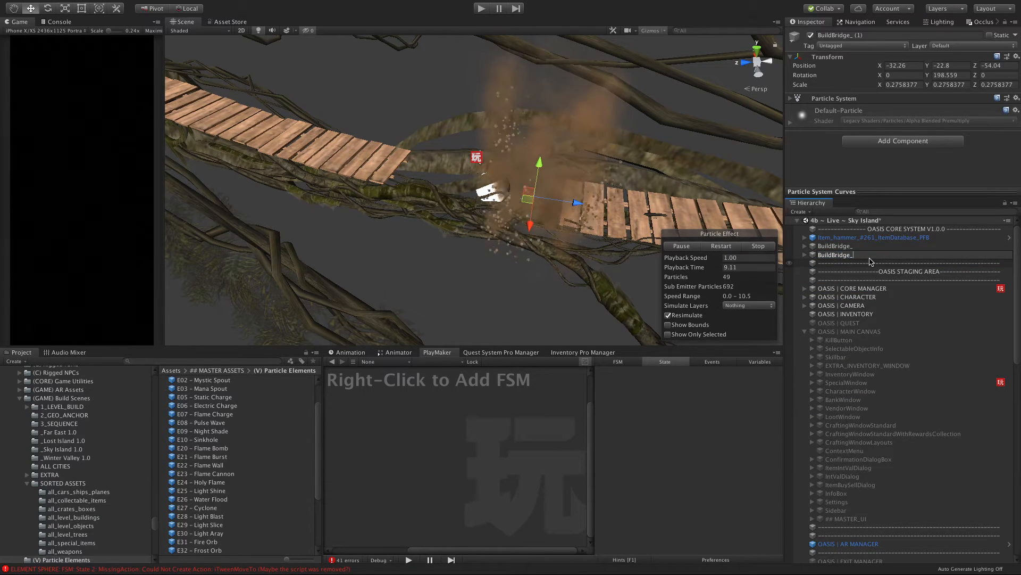
Rename the original BuildBridge_ object as BuildBridge_1.
{"action": "left_click", "coordinate": [834, 247]}
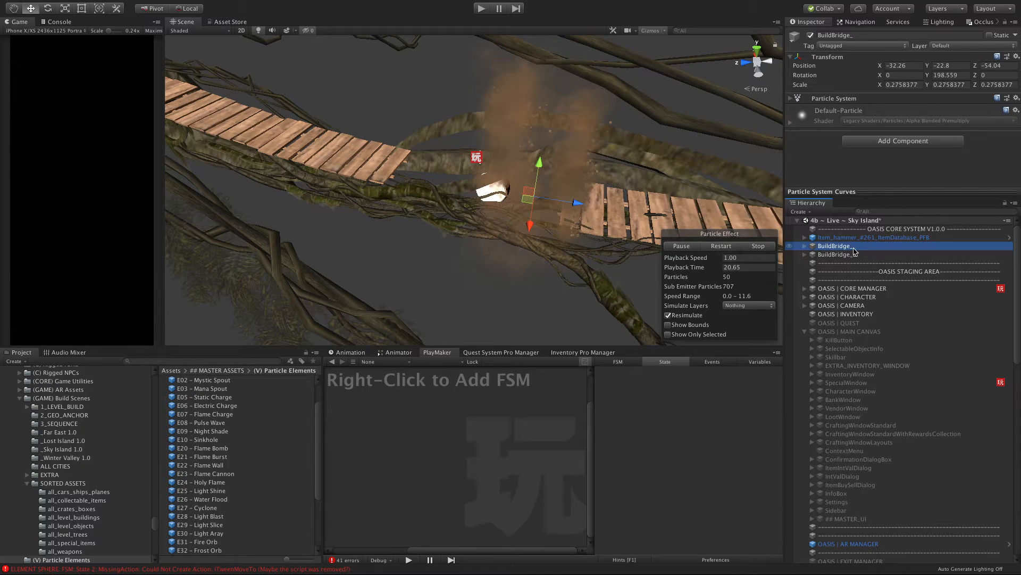
{"action": "left_click", "coordinate": [849, 248]}
{"action": "left_click", "coordinate": [847, 248]}
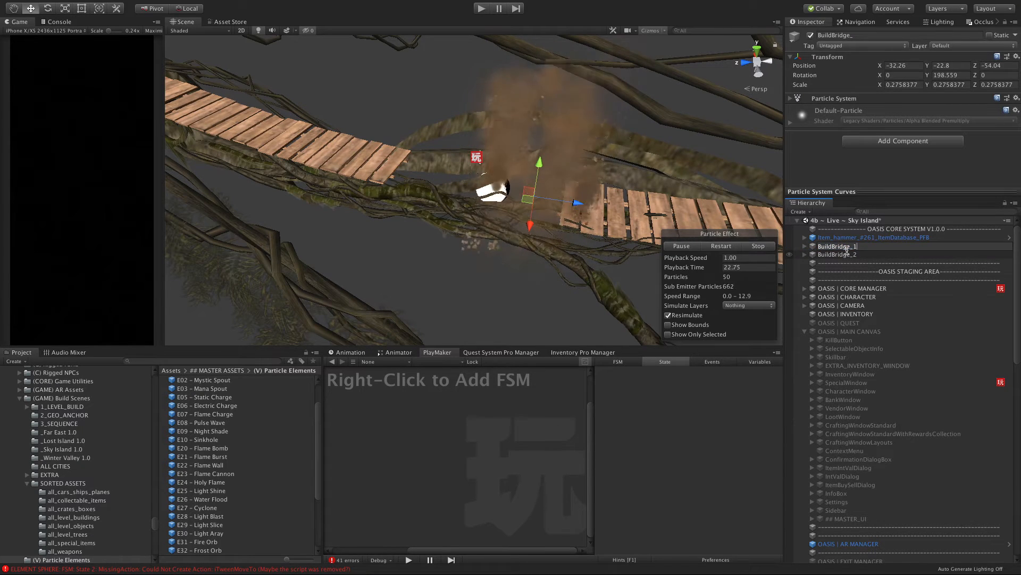
{"action": "left_click", "coordinate": [846, 270]}
Move BuildBridge_2 along the bridge from BuildBridge_1's position to the opposite side of the gap.
{"action": "left_click", "coordinate": [837, 247]}
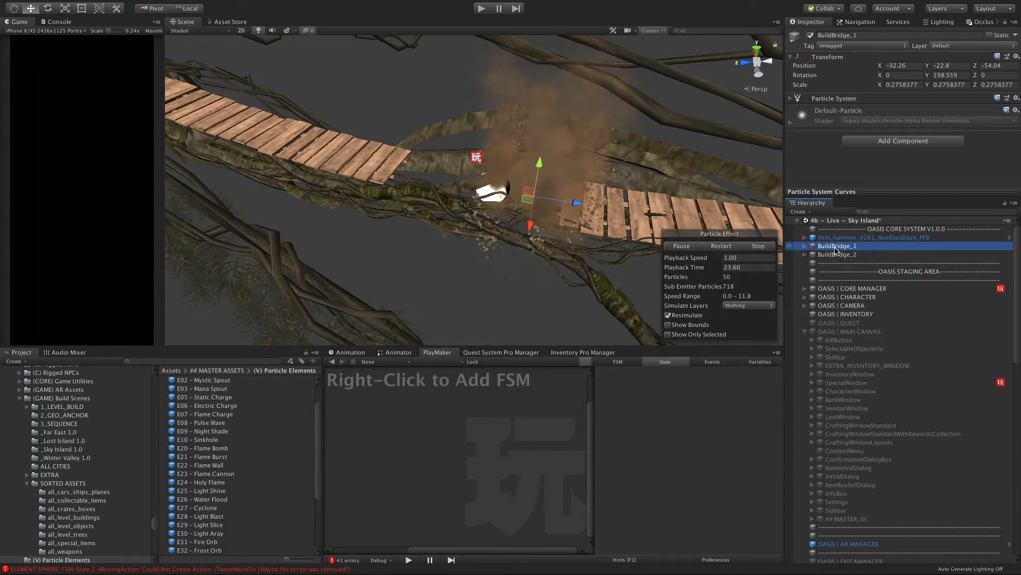
{"action": "left_click", "coordinate": [838, 256]}
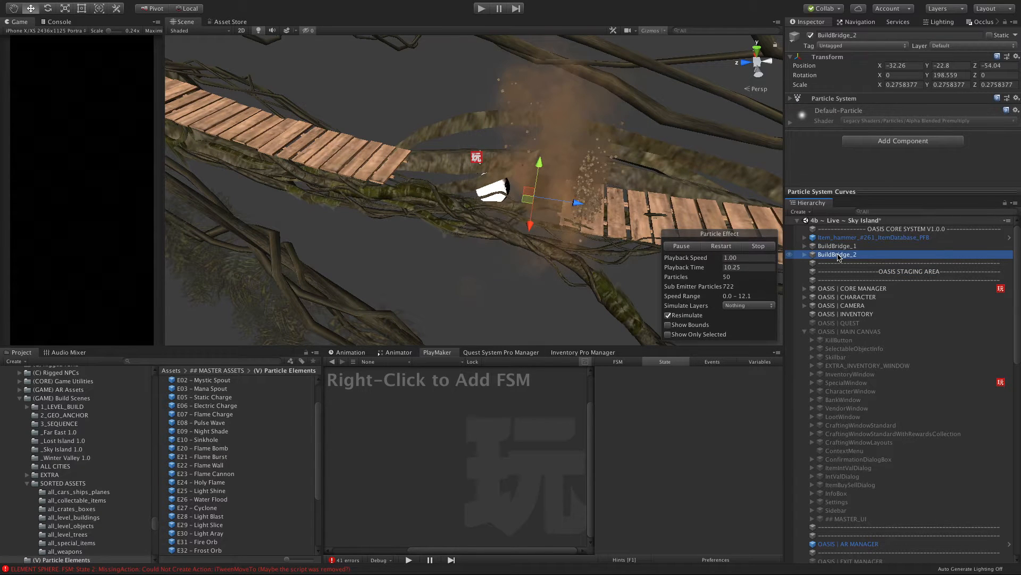
{"action": "left_click_drag", "start_coordinate": [575, 204], "coordinate": [493, 190]}
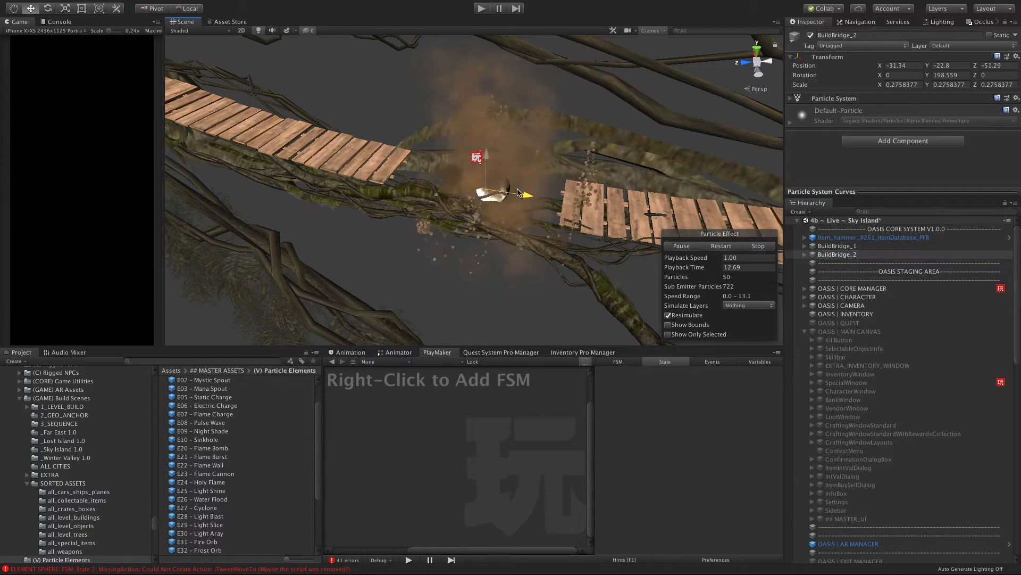
Shift BuildBridge_1 and BuildBridge_2 together along the gap and rotate them to about 202 degrees in Y to align with the bridge.
{"action": "left_click", "coordinate": [826, 247], "text": "shift"}
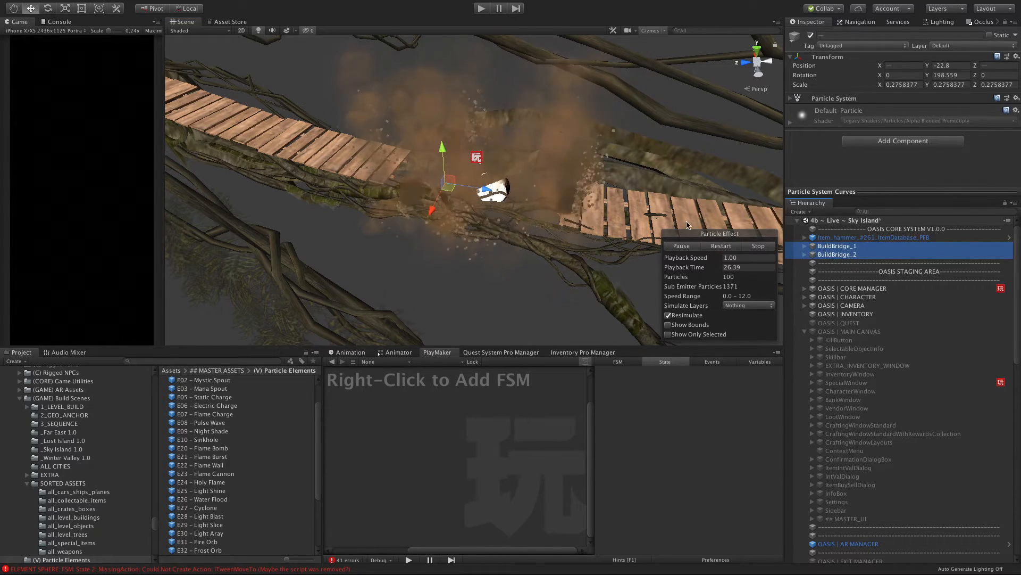
{"action": "left_click_drag", "start_coordinate": [262, 169], "coordinate": [414, 214], "text": "alt"}
{"action": "left_click_drag", "start_coordinate": [336, 215], "coordinate": [617, 265], "text": "alt"}
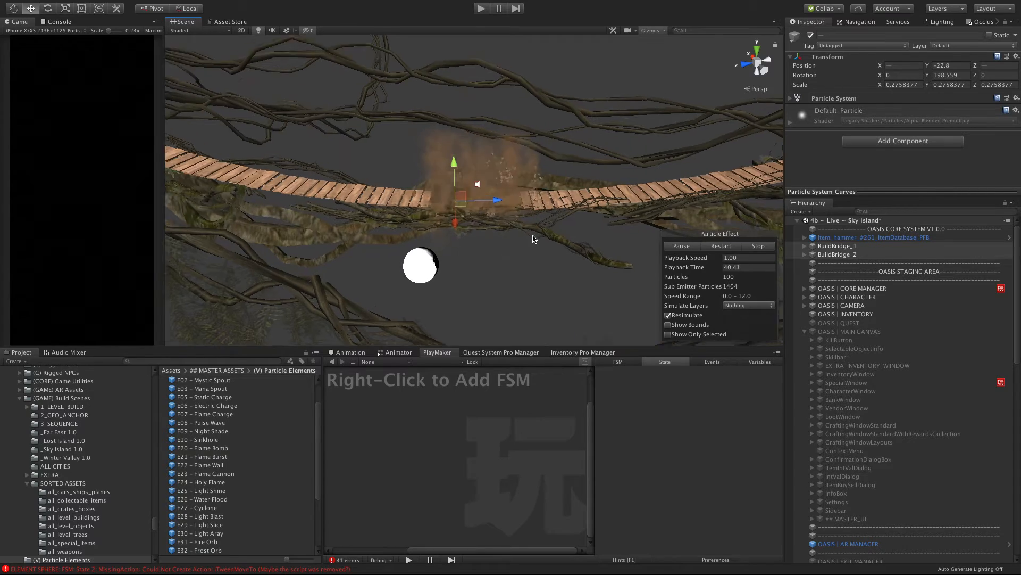
{"action": "left_click_drag", "start_coordinate": [498, 201], "coordinate": [446, 228], "text": "alt"}
{"action": "key", "text": "e"}
{"action": "left_click", "coordinate": [393, 258]}
{"action": "left_click_drag", "start_coordinate": [392, 258], "coordinate": [482, 264], "text": "alt"}
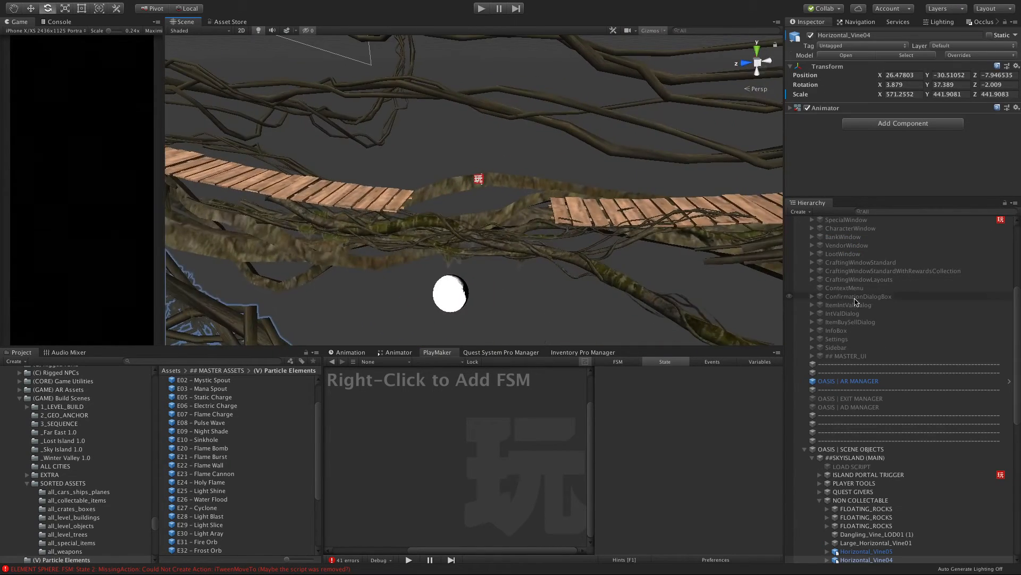
Create an empty object under BuildBridge_1 and move it out to the scene's root level, just above BuildBridge_1.
{"action": "left_click", "coordinate": [876, 312]}
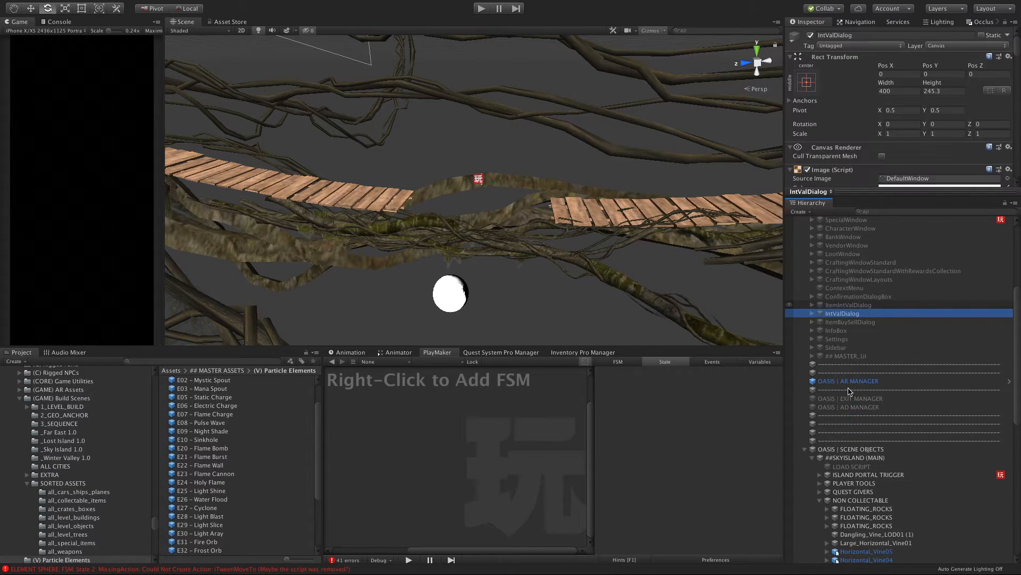
{"action": "scroll", "coordinate": [849, 391], "scroll_direction": "up", "scroll_amount": 6}
{"action": "left_click", "coordinate": [838, 248]}
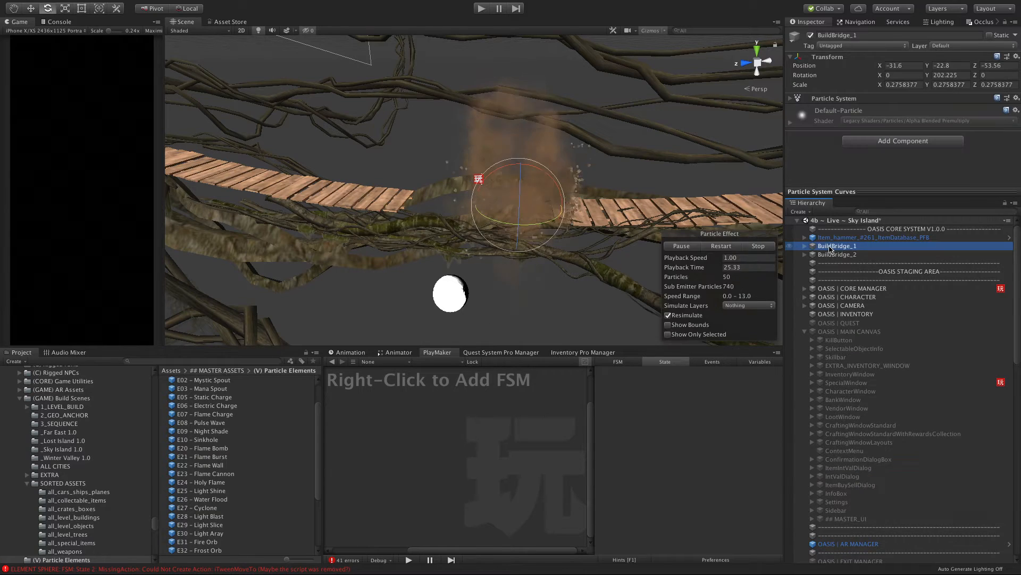
{"action": "right_click", "coordinate": [838, 248]}
{"action": "left_click", "coordinate": [855, 352]}
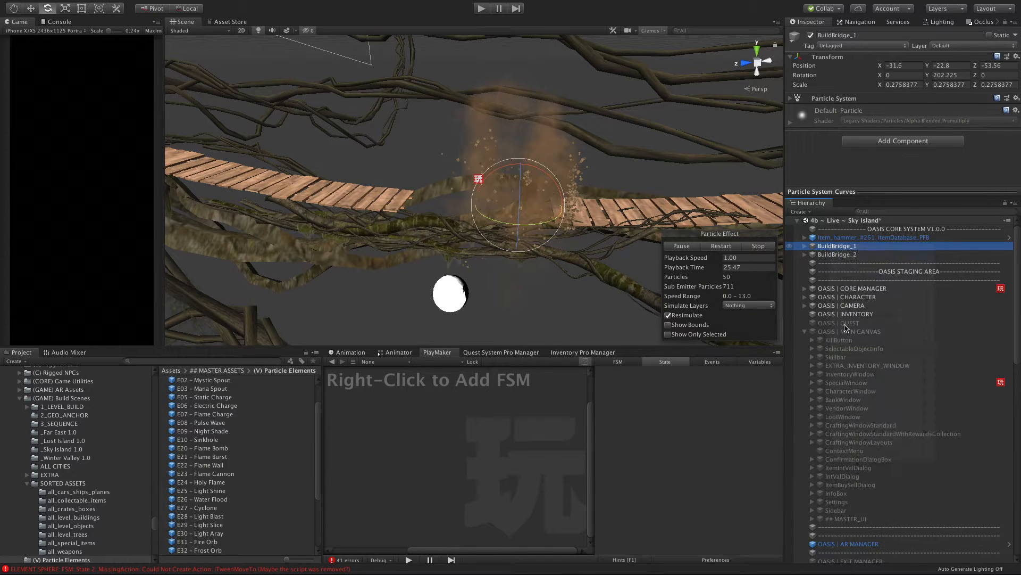
{"action": "left_click_drag", "start_coordinate": [833, 282], "coordinate": [826, 249]}
Nest BuildBridge_1, its particle children and BuildBridge_2 under the empty object and name that parent #BUILDBRIDGE.
{"action": "left_click", "coordinate": [840, 255]}
{"action": "left_click", "coordinate": [844, 288], "text": "shift"}
{"action": "left_click", "coordinate": [825, 248]}
{"action": "type", "text": "#BUILDBRIDGE"}
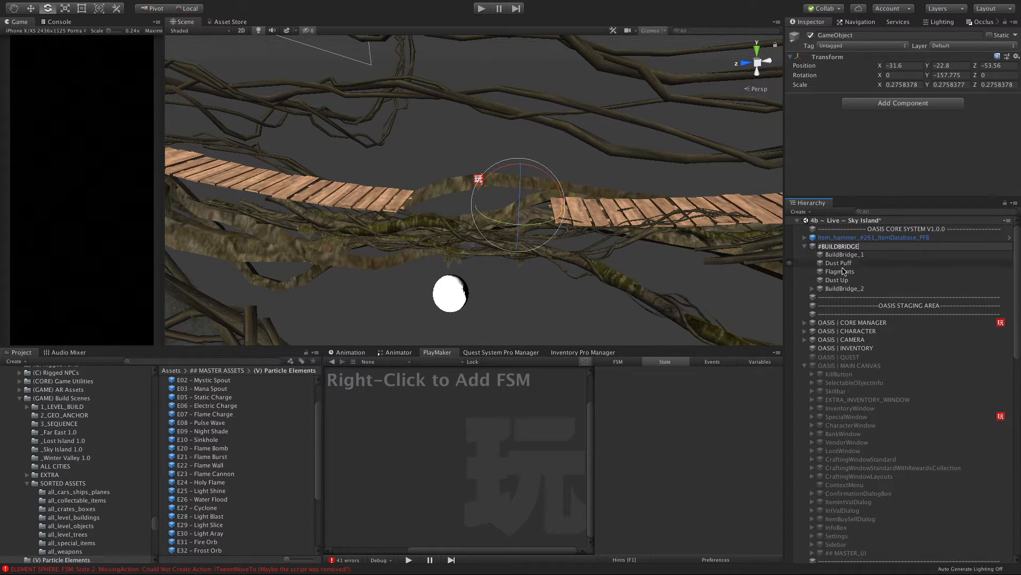
{"action": "left_click", "coordinate": [870, 331]}
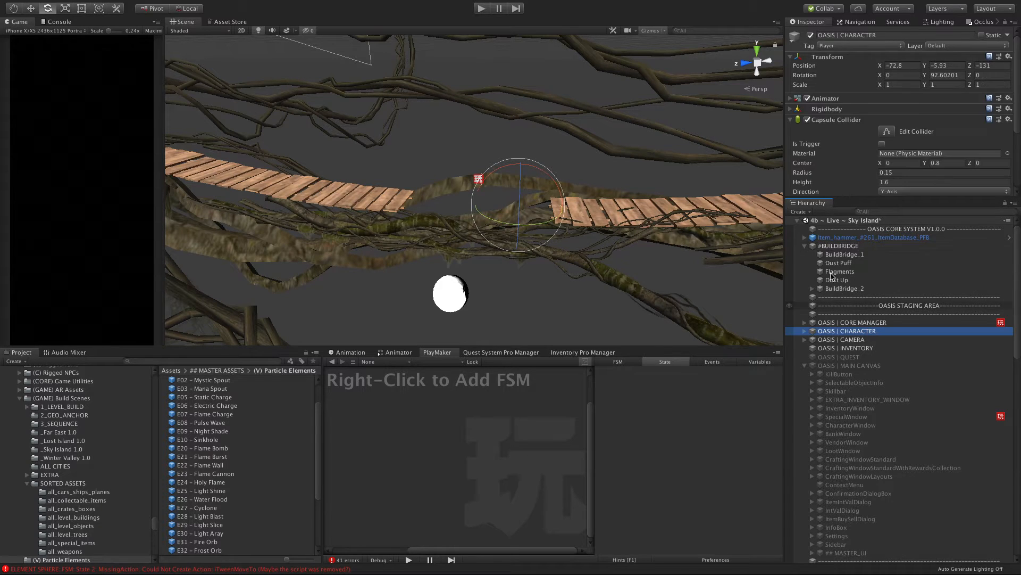
Collapse #BUILDBRIDGE, OASIS | MAIN CANVAS and NON COLLECTABLE to shorten the hierarchy.
{"action": "left_click", "coordinate": [805, 247]}
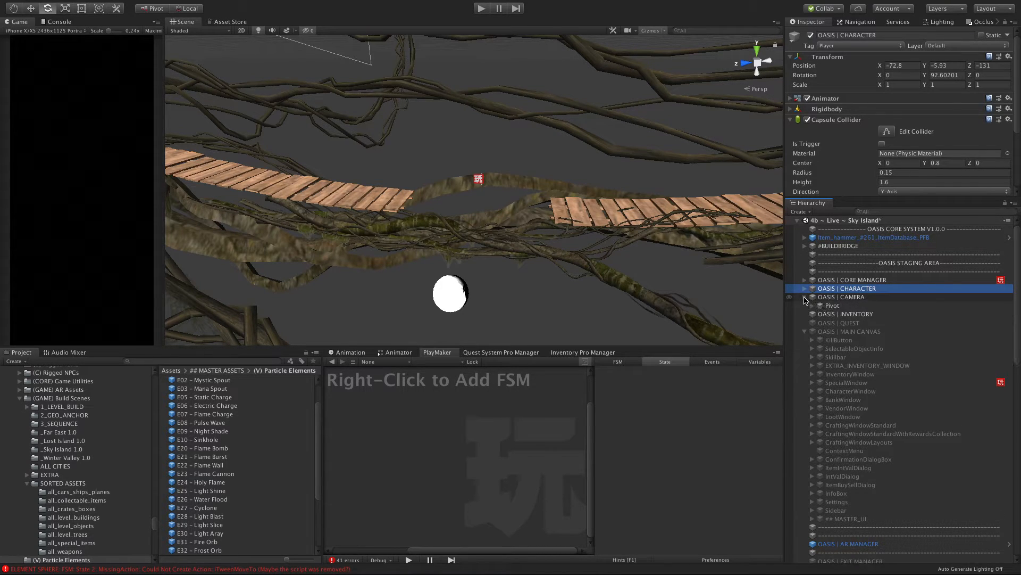
{"action": "left_click", "coordinate": [804, 323]}
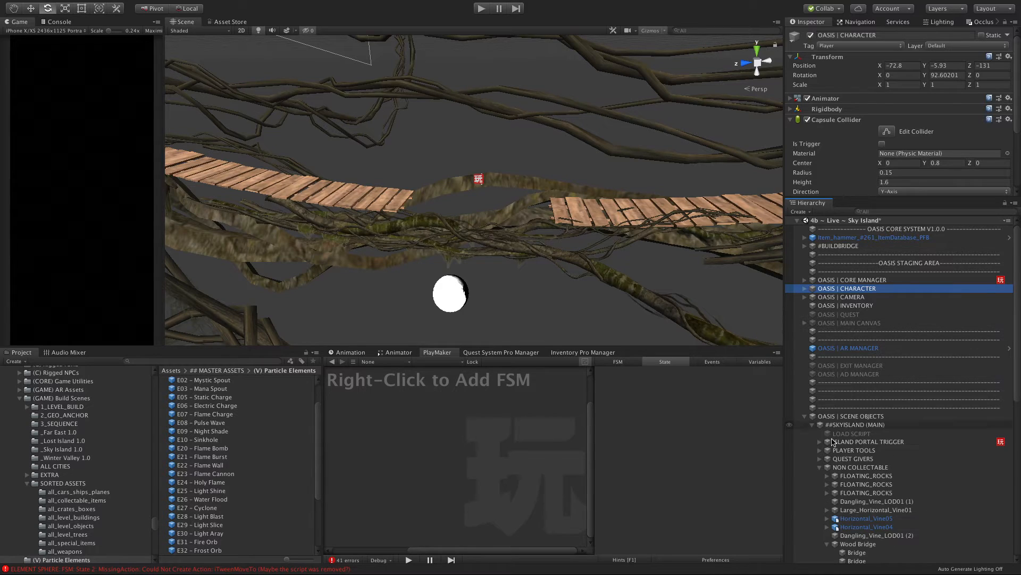
{"action": "left_click", "coordinate": [820, 467]}
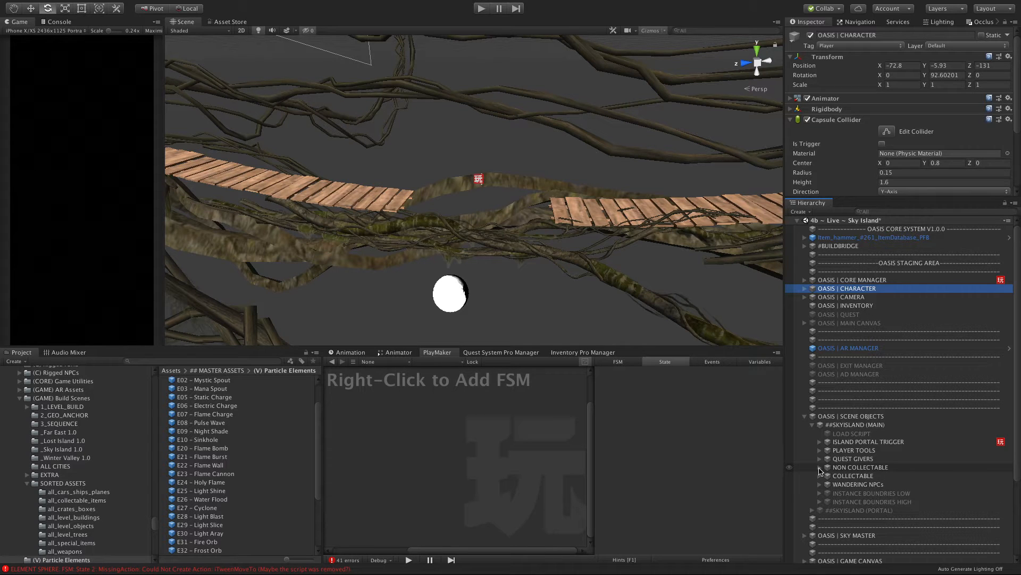
Search the hierarchy for "trigger" to find # BRIDGE TRIGGER and move it directly below #BUILDBRIDGE.
{"action": "left_click", "coordinate": [874, 211]}
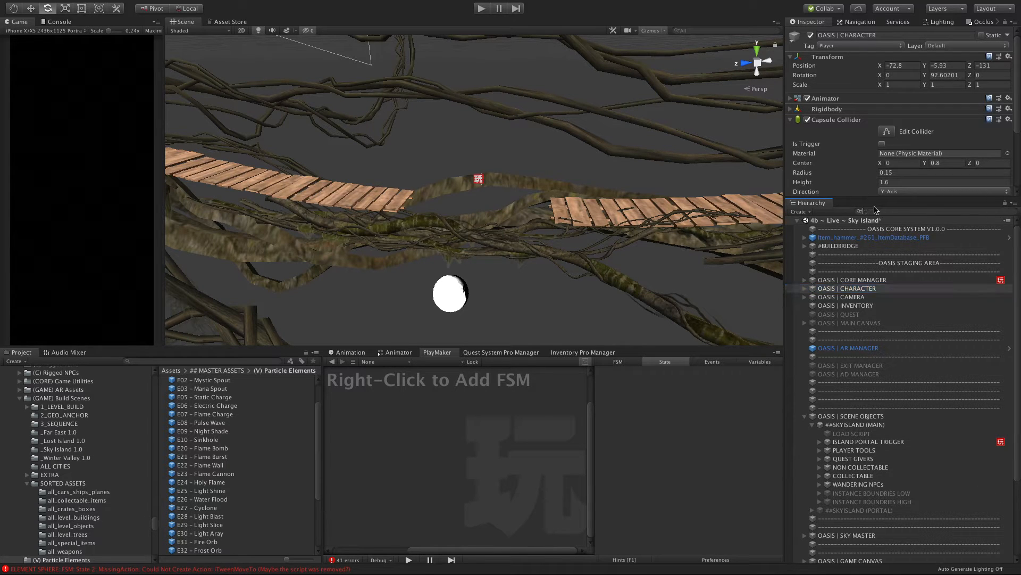
{"action": "type", "text": "trigger"}
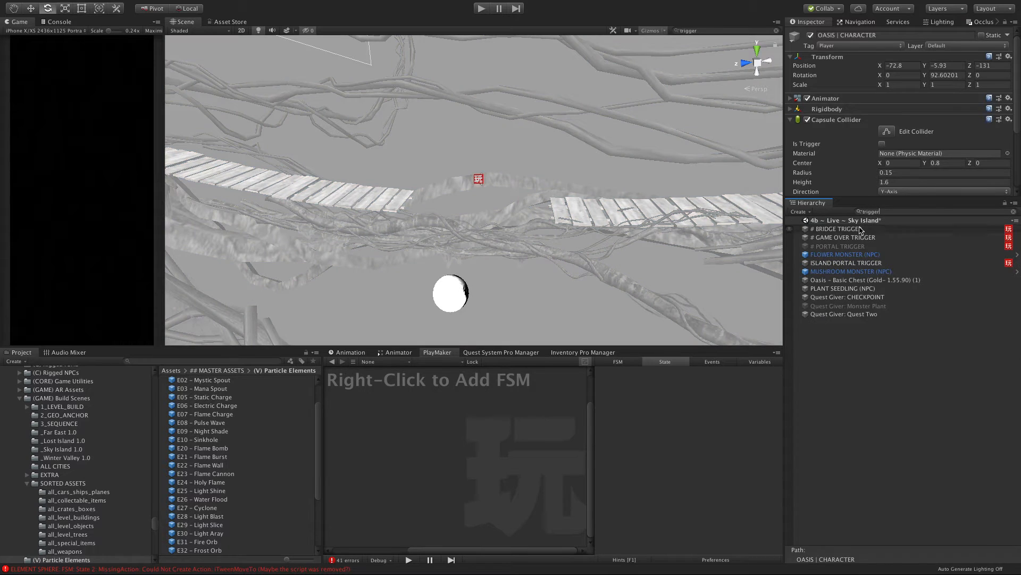
{"action": "left_click", "coordinate": [859, 230]}
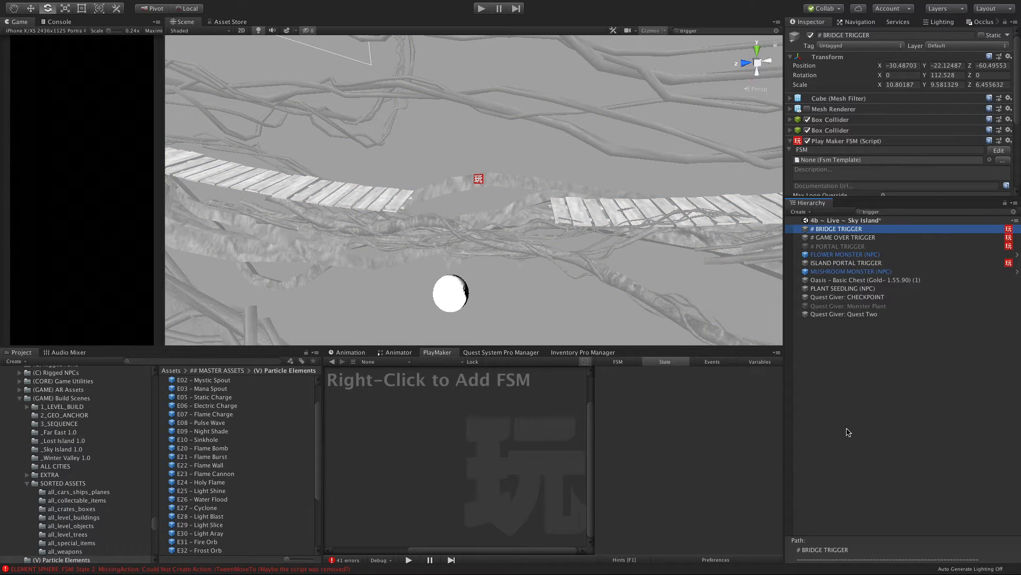
{"action": "left_click", "coordinate": [1013, 212]}
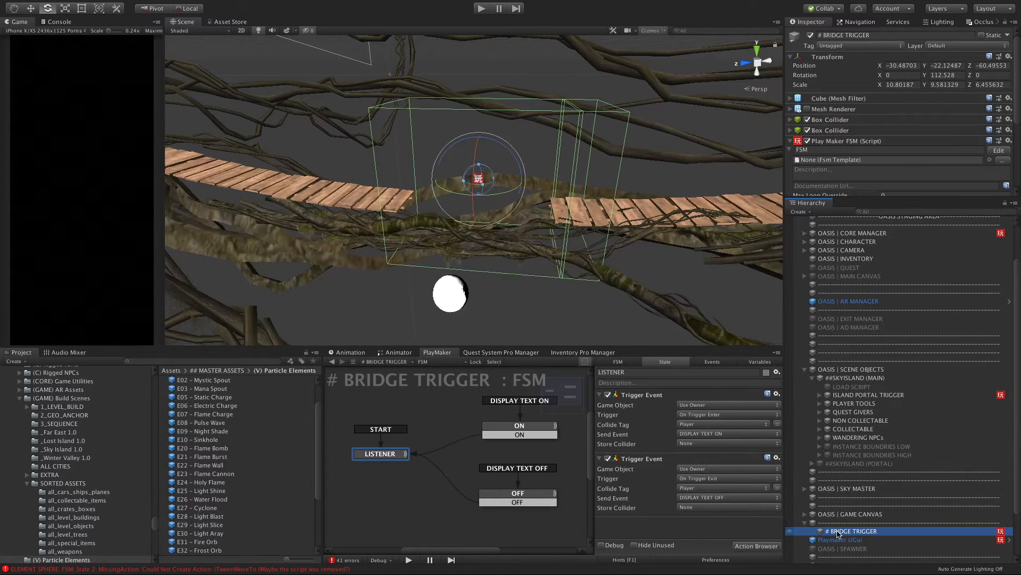
{"action": "left_click_drag", "start_coordinate": [838, 534], "coordinate": [826, 254]}
{"action": "left_click", "coordinate": [831, 246]}
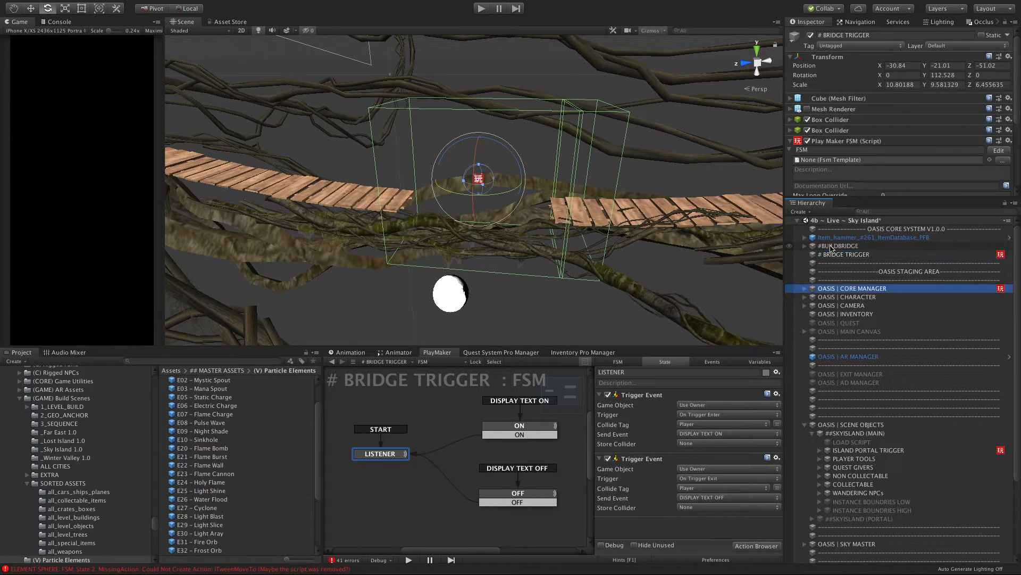
Deactivate the #BUILDBRIDGE parent object.
{"action": "left_click", "coordinate": [836, 253]}
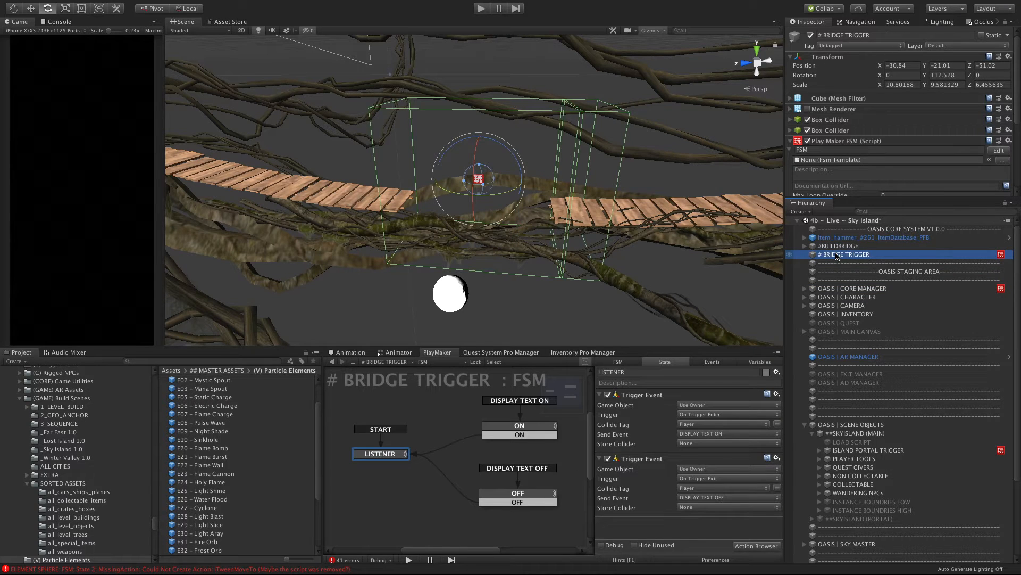
{"action": "left_click", "coordinate": [838, 246]}
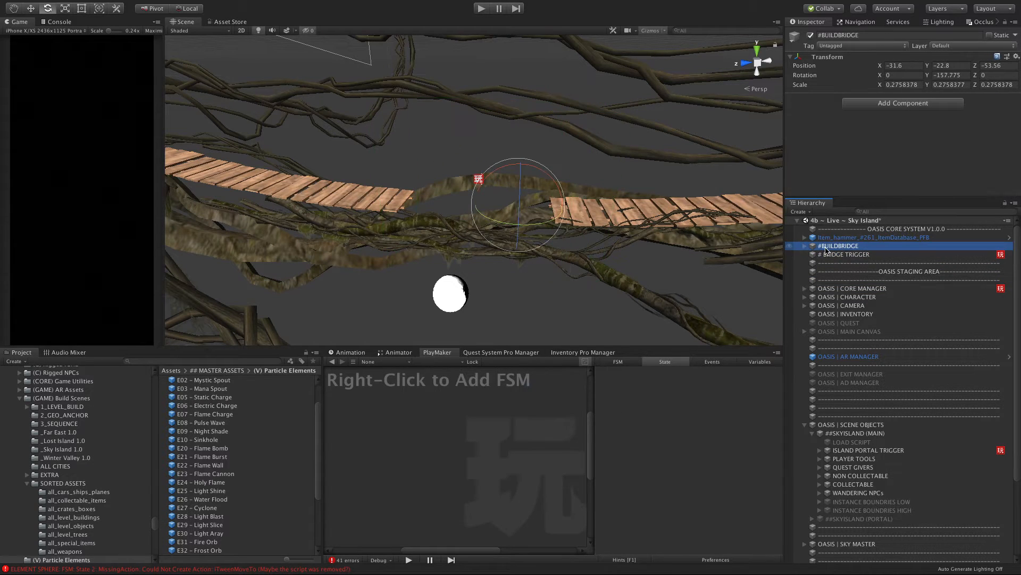
{"action": "left_click", "coordinate": [811, 36]}
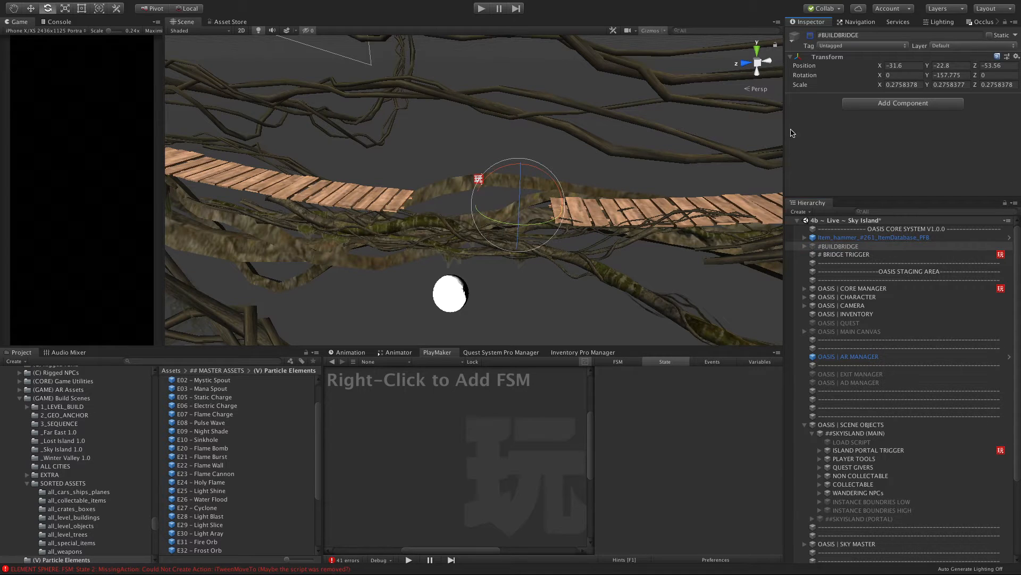
Check # BRIDGE TRIGGER and #BUILDBRIDGE, and frame the Item_hammer_#261_ItemDatabase_PFB object in the scene to examine its surroundings.
{"action": "left_click", "coordinate": [838, 255]}
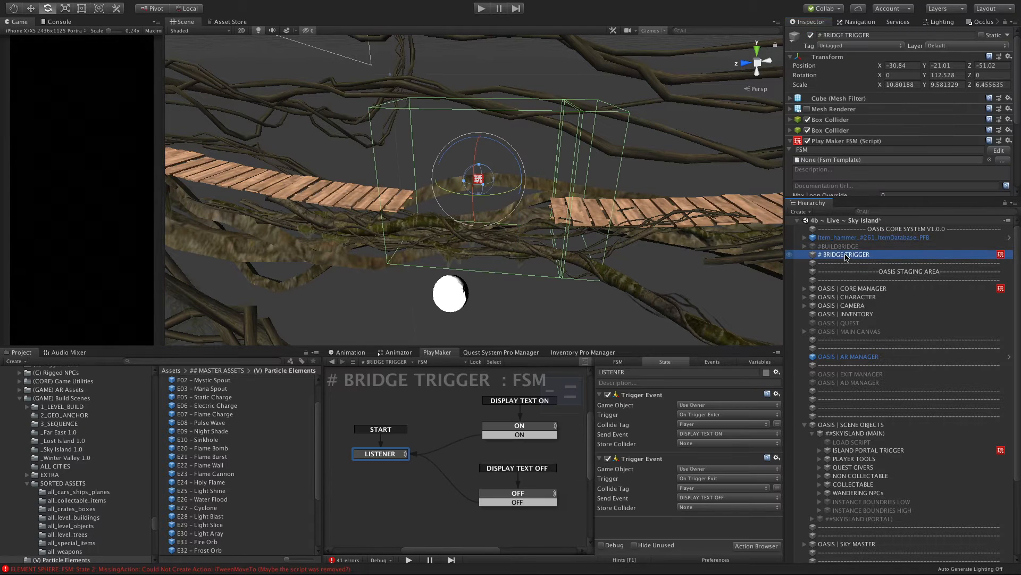
{"action": "left_click", "coordinate": [843, 247]}
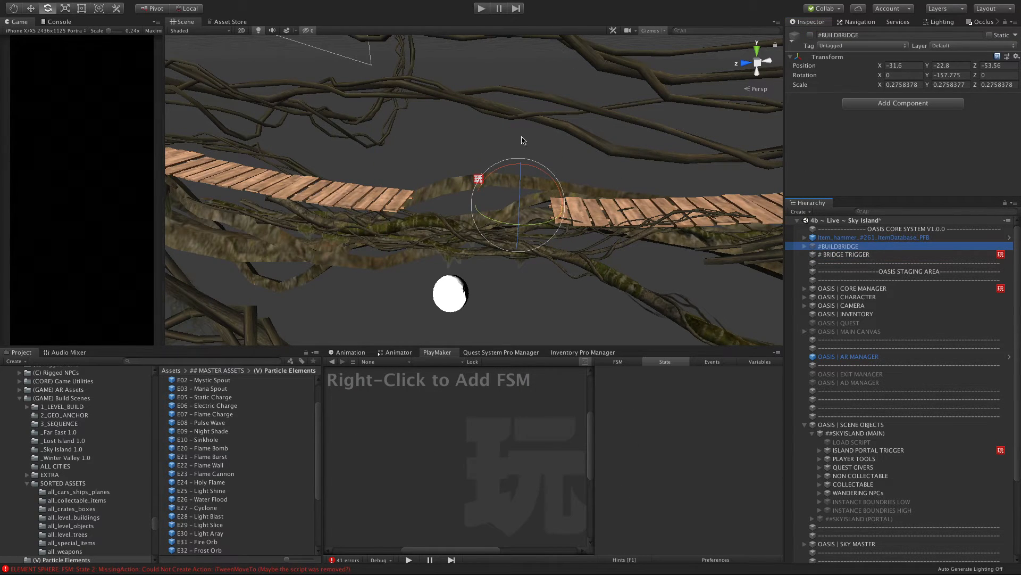
{"action": "scroll", "coordinate": [586, 287], "scroll_direction": "down", "scroll_amount": 4}
{"action": "left_click", "coordinate": [838, 237]}
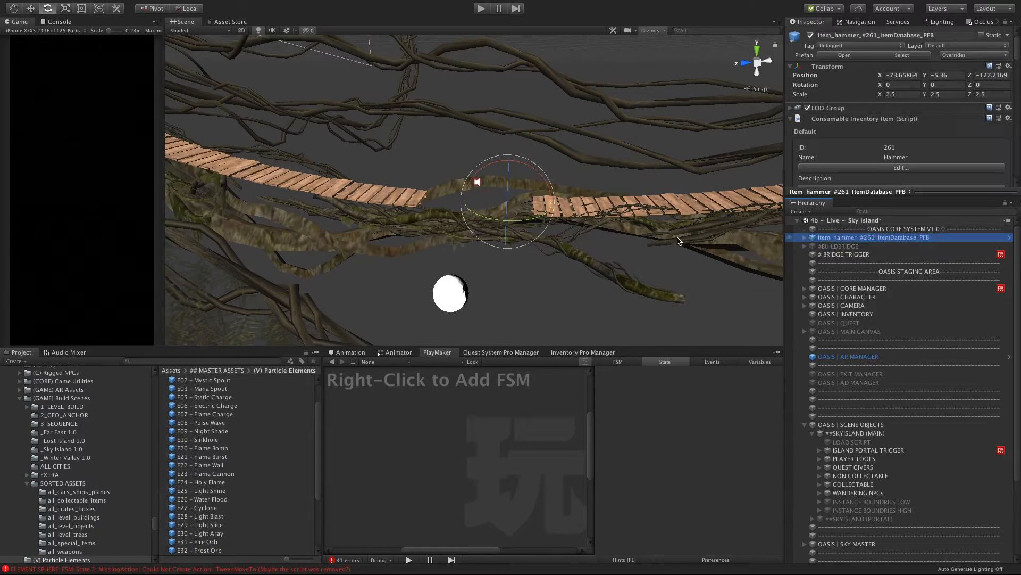
{"action": "scroll", "coordinate": [679, 241], "scroll_direction": "down", "scroll_amount": 12}
{"action": "left_click_drag", "start_coordinate": [718, 235], "coordinate": [529, 245], "text": "alt"}
{"action": "key", "text": "f"}
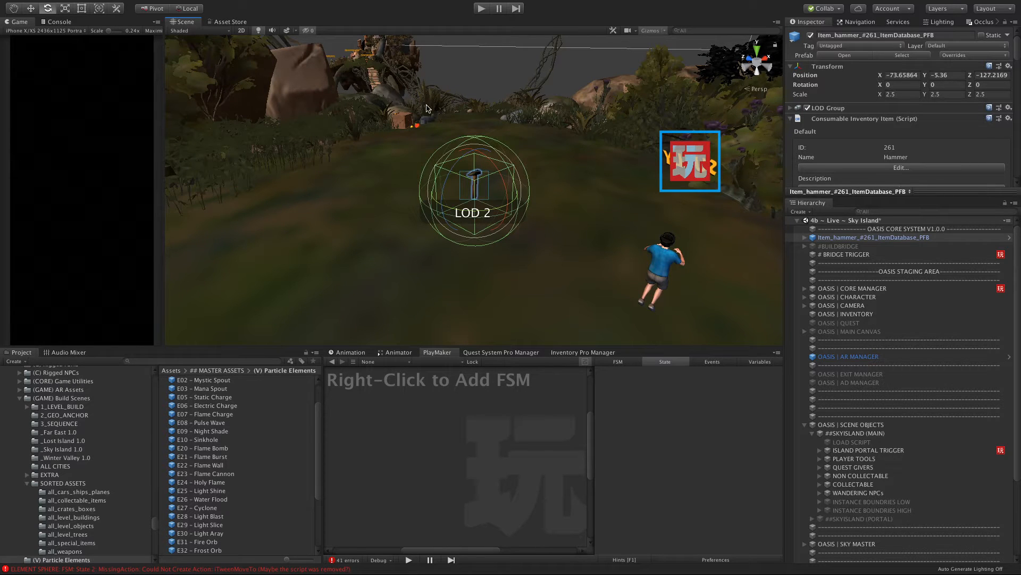
{"action": "left_click_drag", "start_coordinate": [426, 108], "coordinate": [514, 134], "text": "alt"}
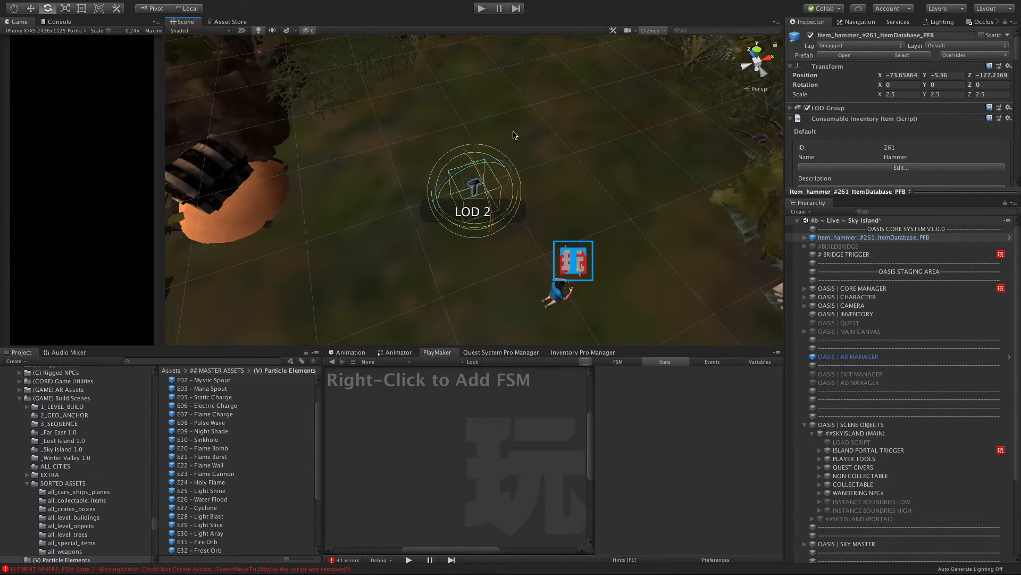
{"action": "scroll", "coordinate": [514, 134], "scroll_direction": "down", "scroll_amount": 5}
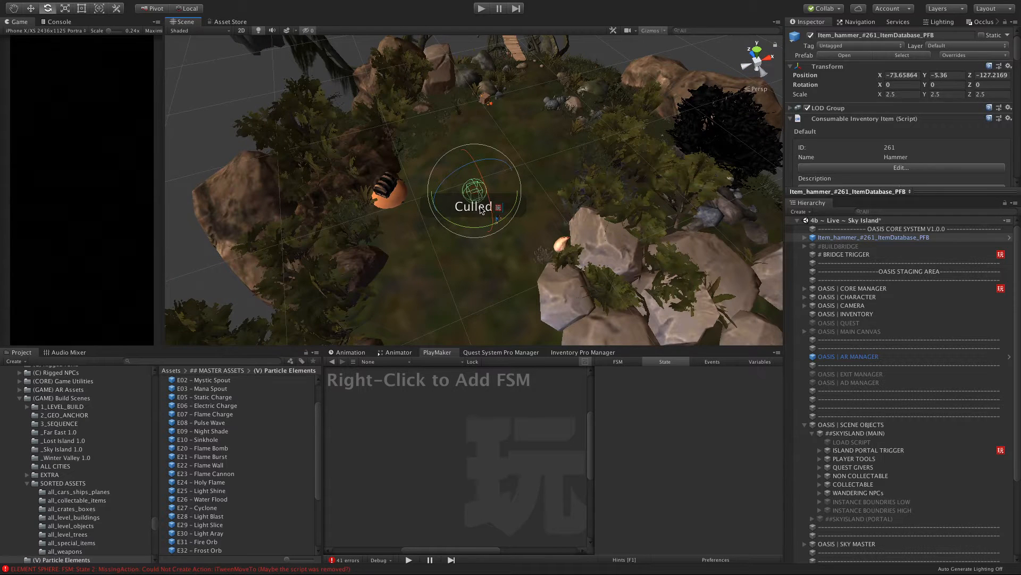
Look over the hammer item's LOD children and locate its source prefab asset in the project files.
{"action": "key", "text": "w"}
{"action": "left_click", "coordinate": [804, 238]}
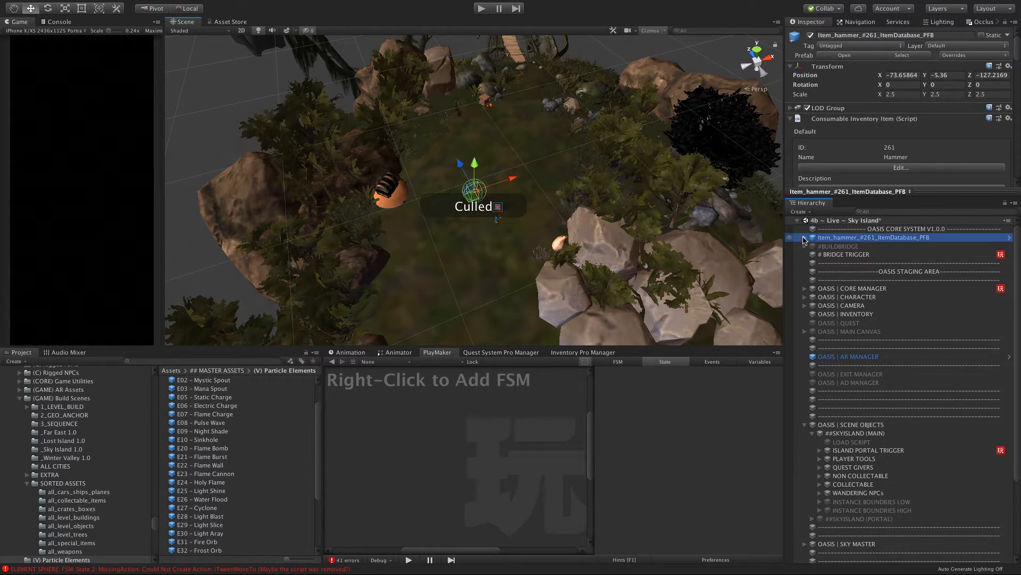
{"action": "left_click", "coordinate": [863, 254]}
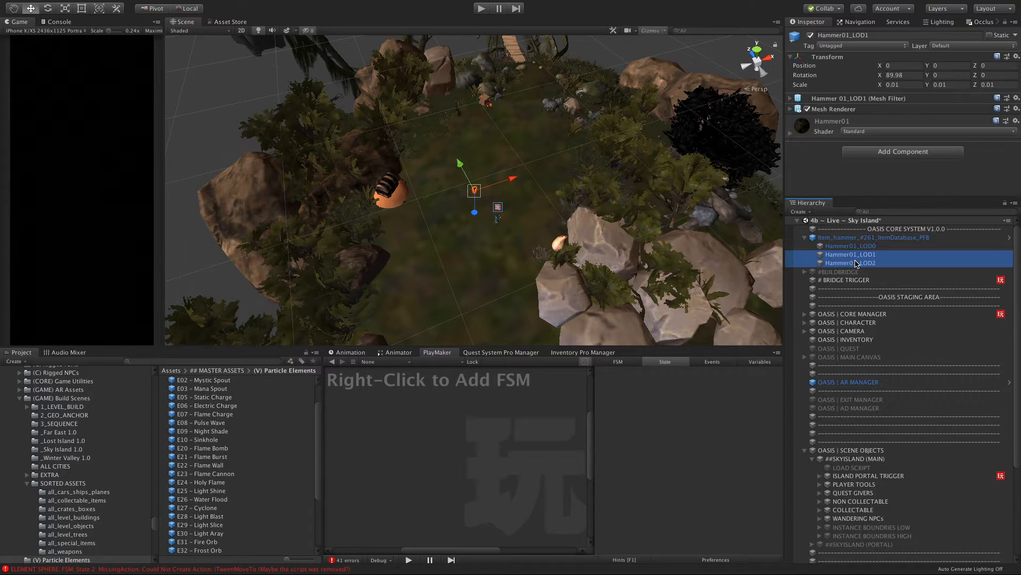
{"action": "left_click", "coordinate": [847, 238]}
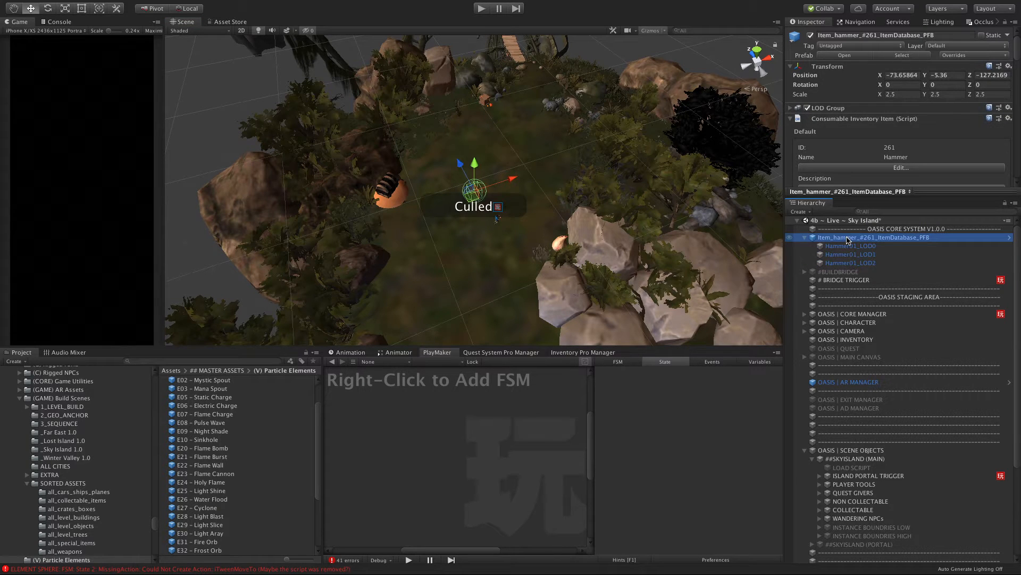
{"action": "right_click", "coordinate": [847, 240]}
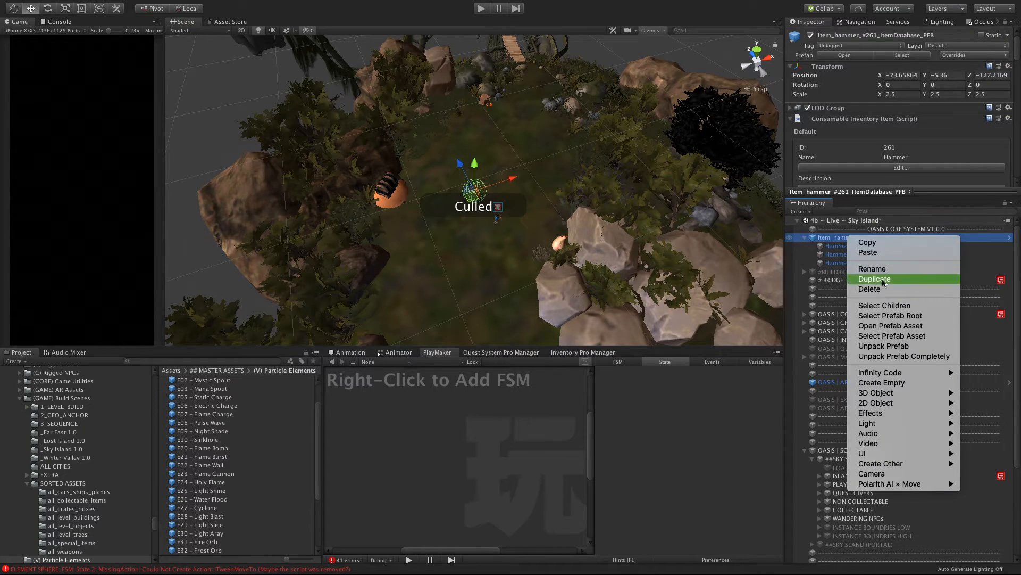
{"action": "left_click", "coordinate": [881, 336]}
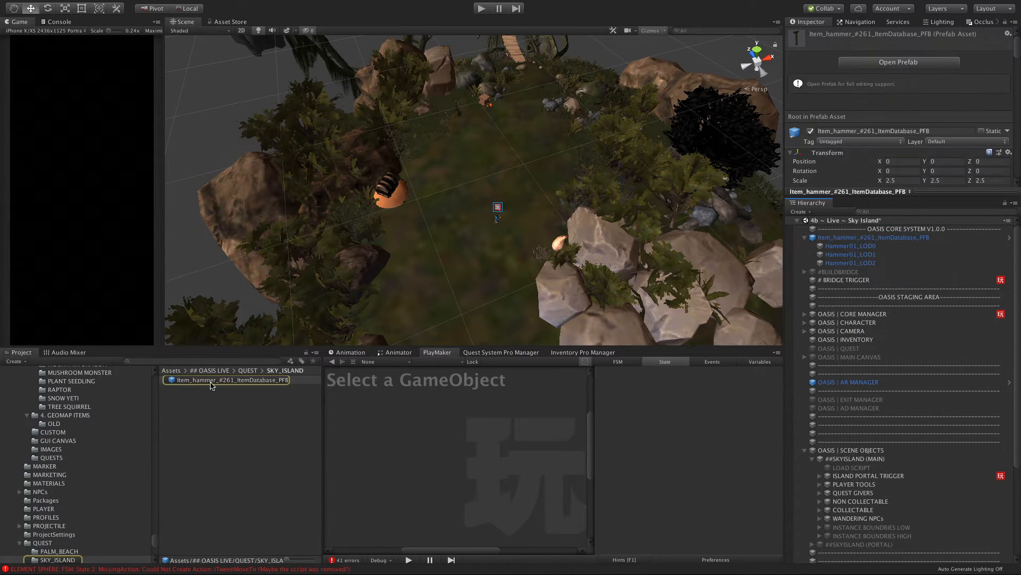
Remove the LOD Group component from the Item_hammer_#261_ItemDatabase_PFB prefab asset.
{"action": "scroll", "coordinate": [851, 136], "scroll_direction": "down", "scroll_amount": 5}
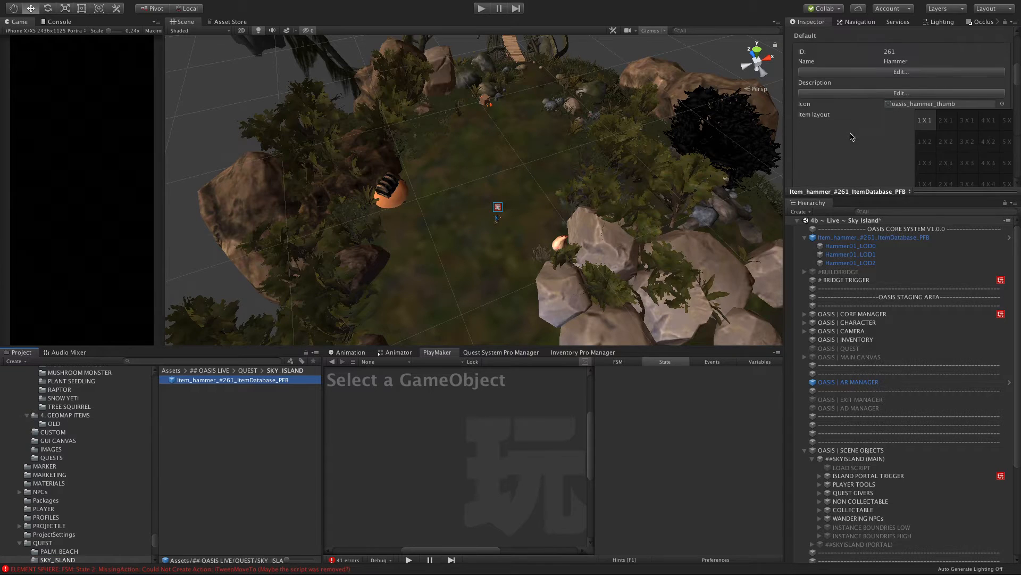
{"action": "scroll", "coordinate": [883, 96], "scroll_direction": "up", "scroll_amount": 3}
{"action": "left_click", "coordinate": [1010, 85]}
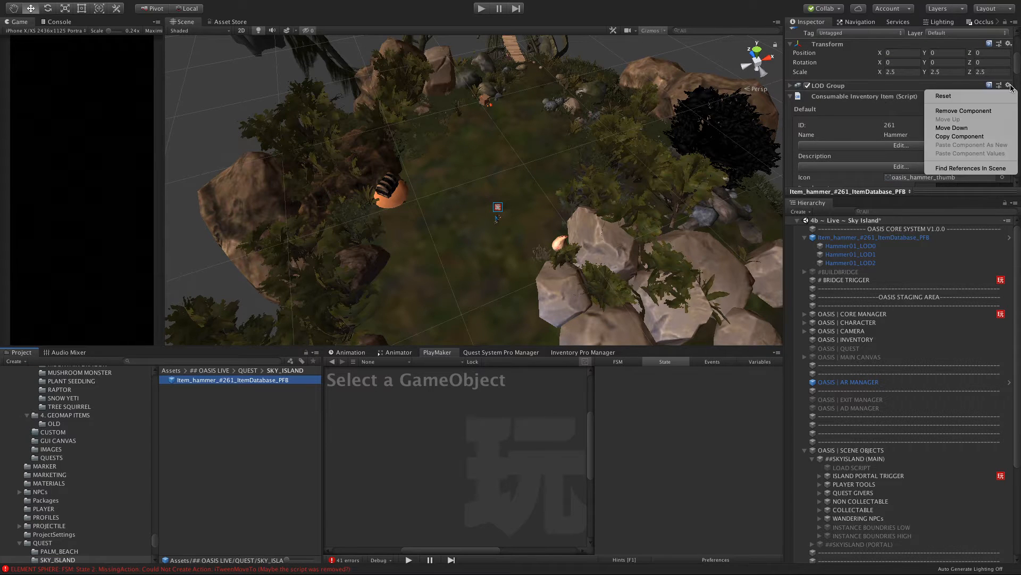
{"action": "left_click", "coordinate": [949, 111]}
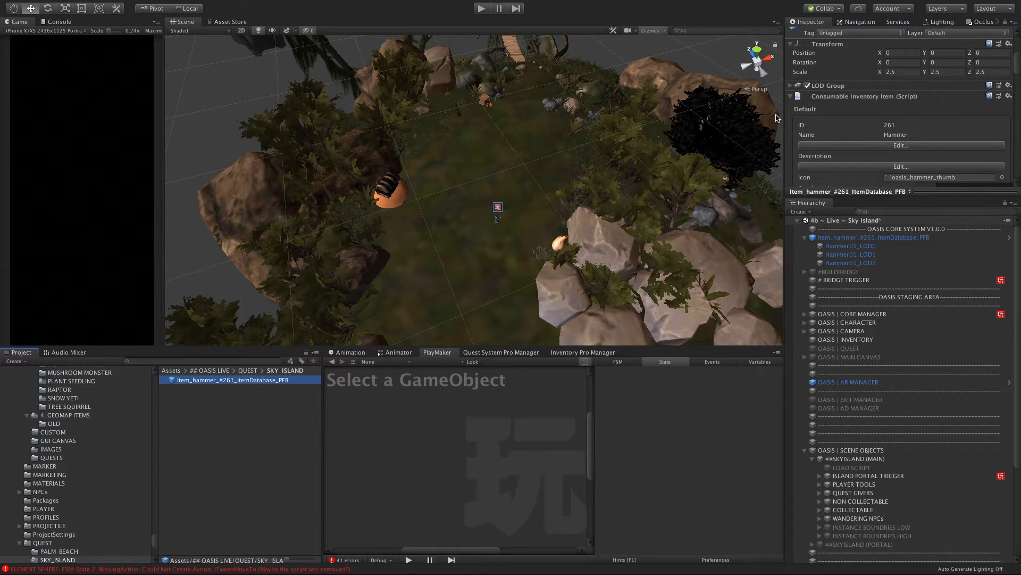
{"action": "left_click", "coordinate": [196, 381]}
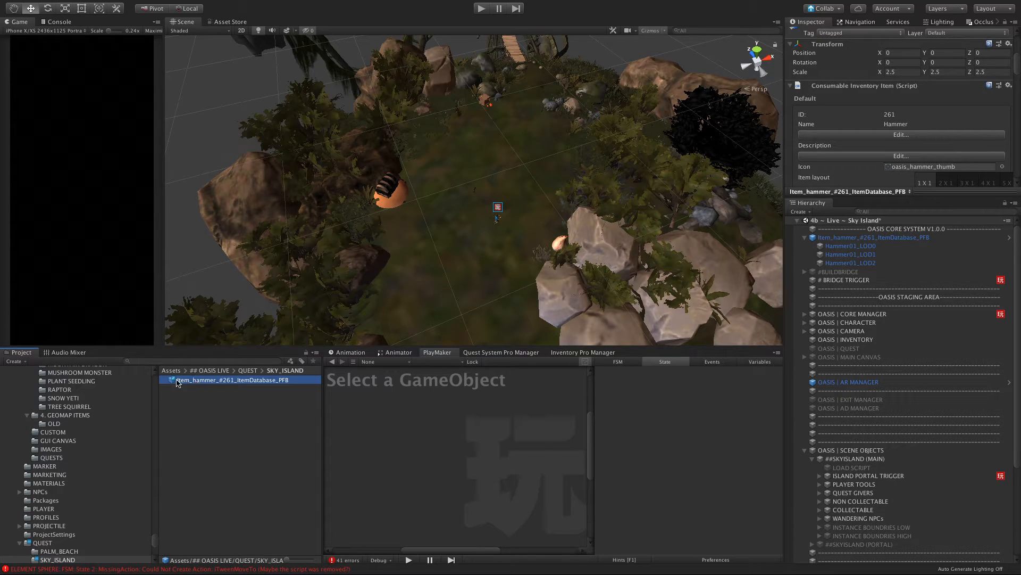
{"action": "left_click", "coordinate": [176, 380]}
Delete the existing hammer item from the scene and place a fresh instance of its prefab directly below # BRIDGE TRIGGER.
{"action": "left_click", "coordinate": [881, 240]}
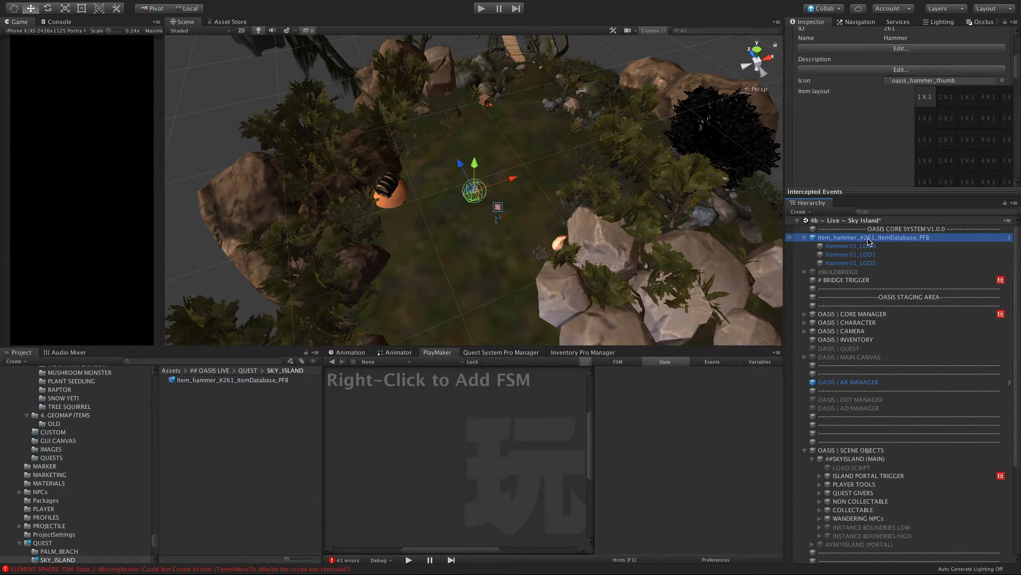
{"action": "right_click", "coordinate": [868, 238]}
{"action": "left_click", "coordinate": [905, 288]}
{"action": "left_click_drag", "start_coordinate": [220, 378], "coordinate": [837, 254]}
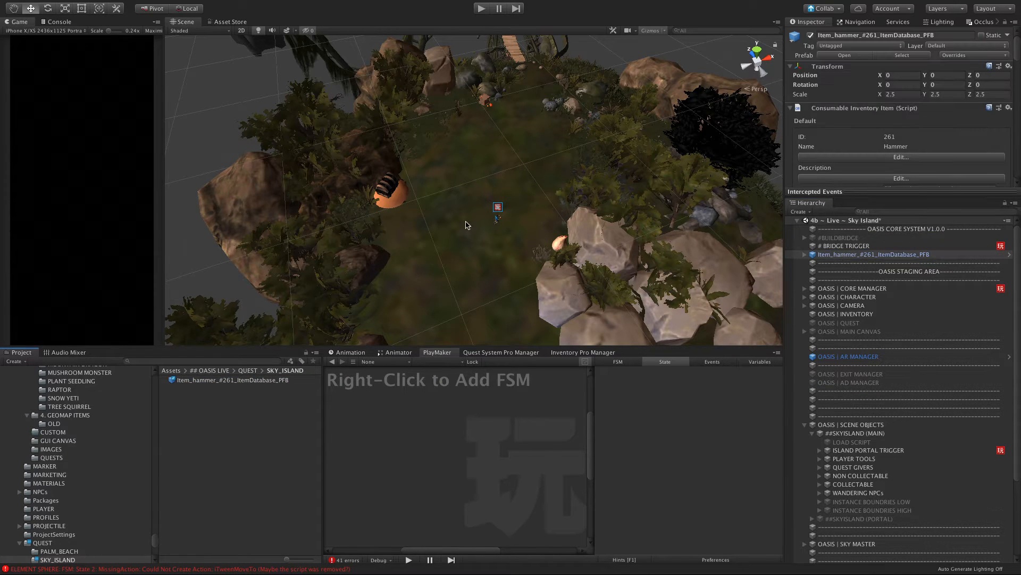
{"action": "key", "text": "f"}
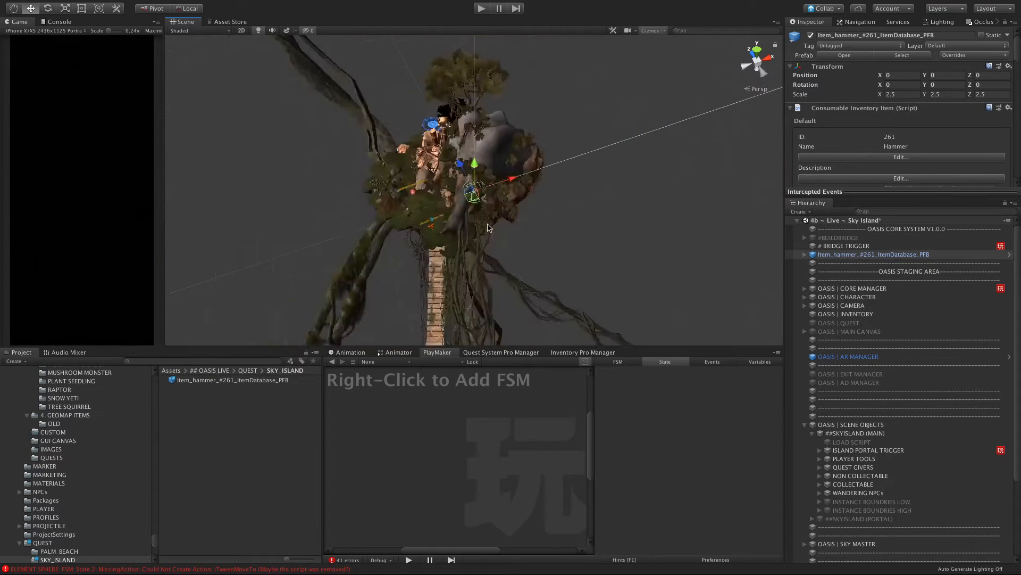
Try to delete the Hammer01_LOD1 and Hammer01_LOD2 children from the hammer's prefab instance.
{"action": "left_click", "coordinate": [805, 255]}
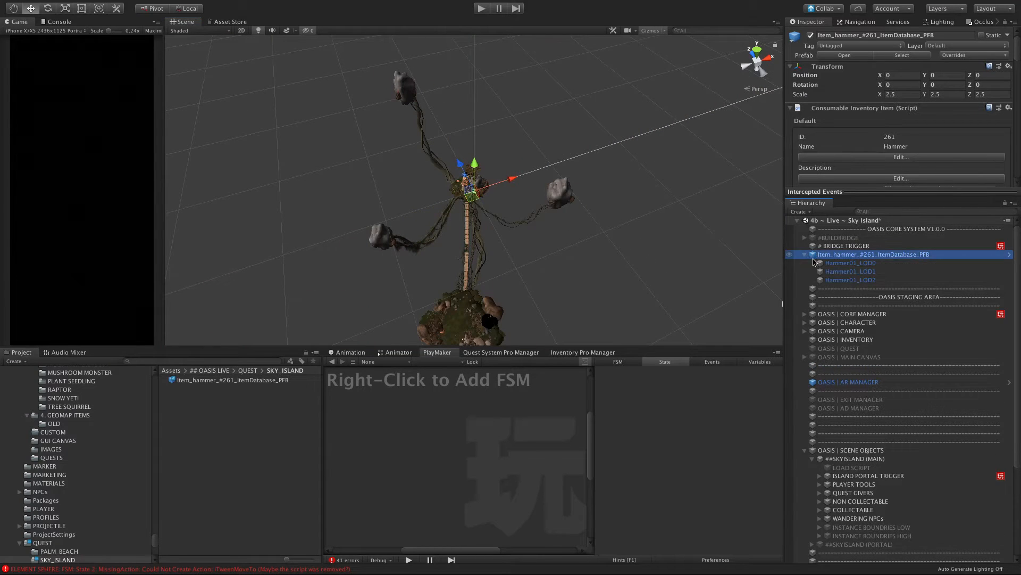
{"action": "left_click", "coordinate": [846, 271]}
{"action": "left_click", "coordinate": [843, 280], "text": "shift"}
{"action": "right_click", "coordinate": [842, 278]}
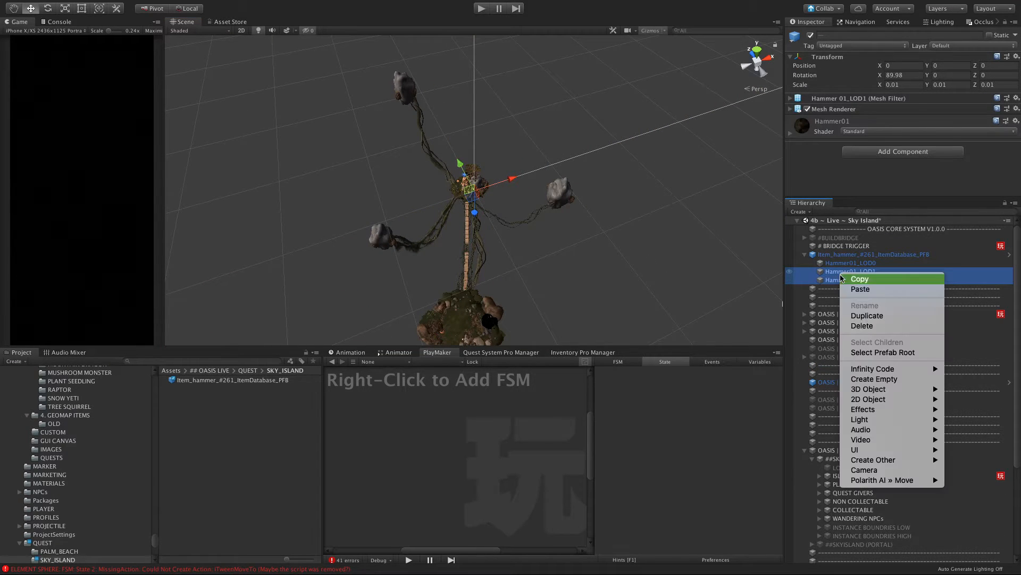
{"action": "left_click", "coordinate": [856, 322]}
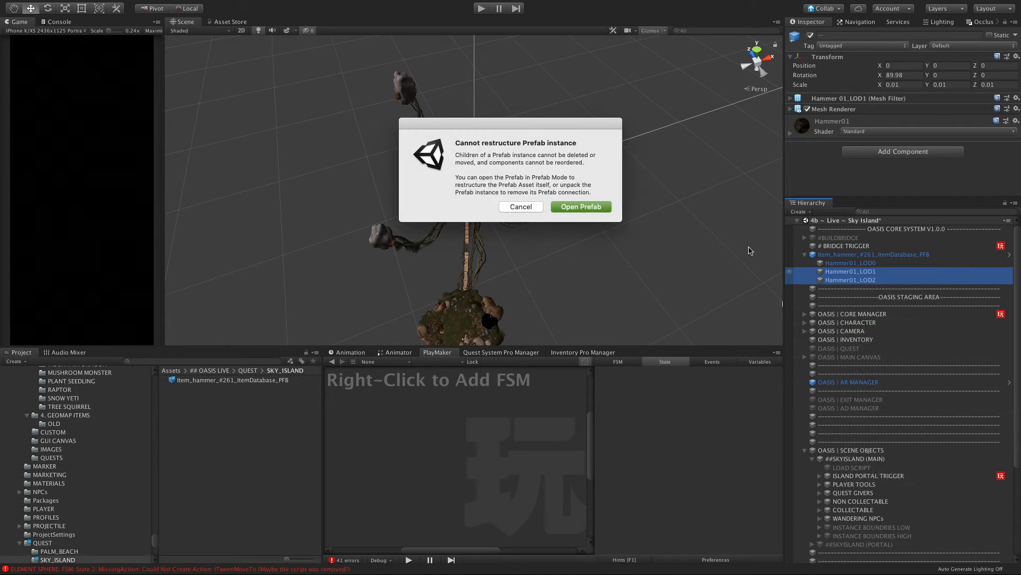
{"action": "left_click", "coordinate": [520, 206]}
Unpack the hammer's prefab instance and delete its Hammer01_LOD1 and Hammer01_LOD2 children.
{"action": "left_click", "coordinate": [859, 255]}
{"action": "right_click", "coordinate": [859, 255]}
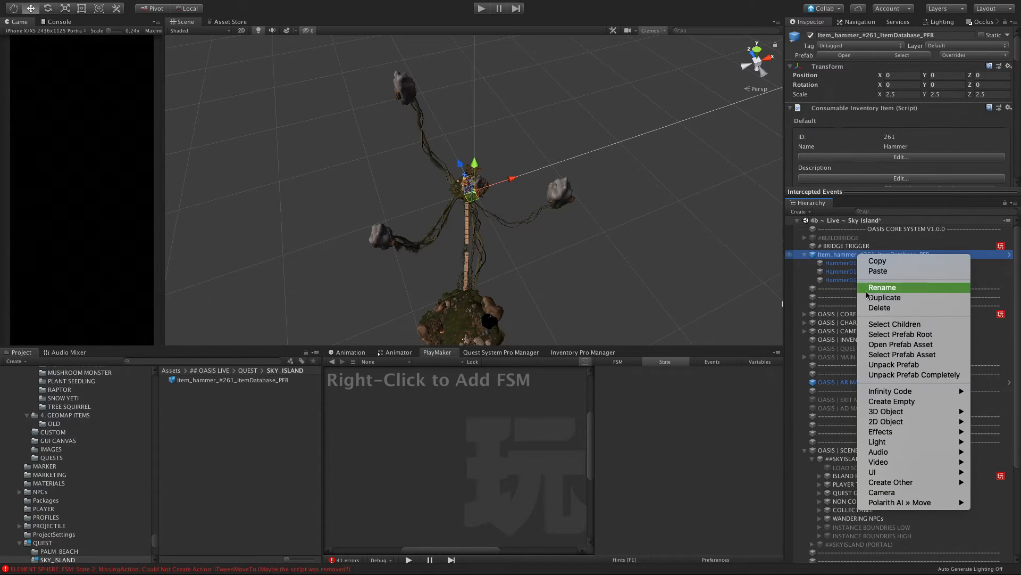
{"action": "left_click", "coordinate": [894, 365]}
{"action": "left_click", "coordinate": [847, 272]}
{"action": "left_click", "coordinate": [844, 280], "text": "shift"}
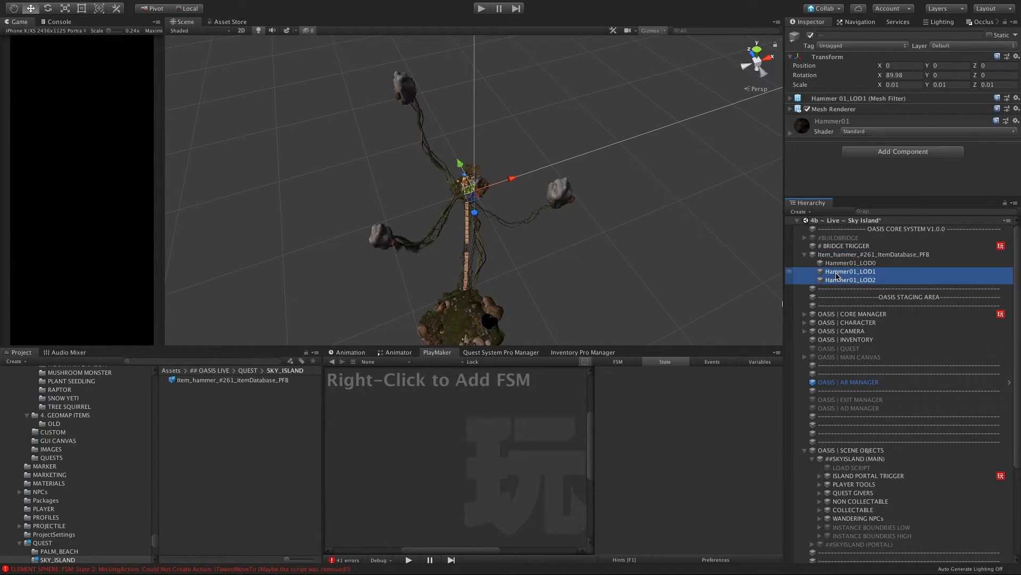
{"action": "right_click", "coordinate": [843, 279]}
{"action": "left_click", "coordinate": [855, 322]}
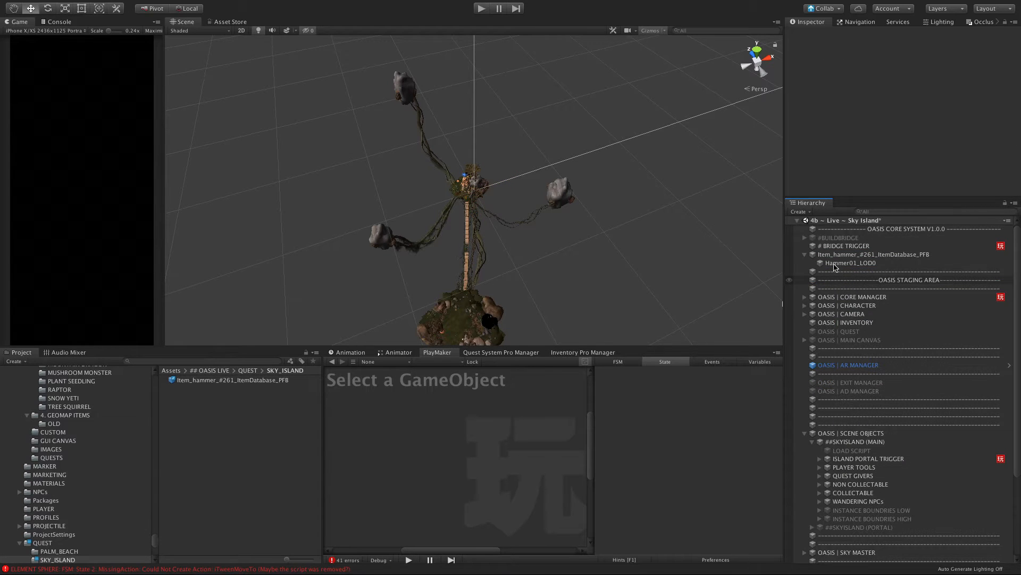
Move the hammer item onto the lower island near the bridge, to about X -62.2 and Z -113.2.
{"action": "left_click", "coordinate": [837, 262]}
{"action": "left_click", "coordinate": [832, 255]}
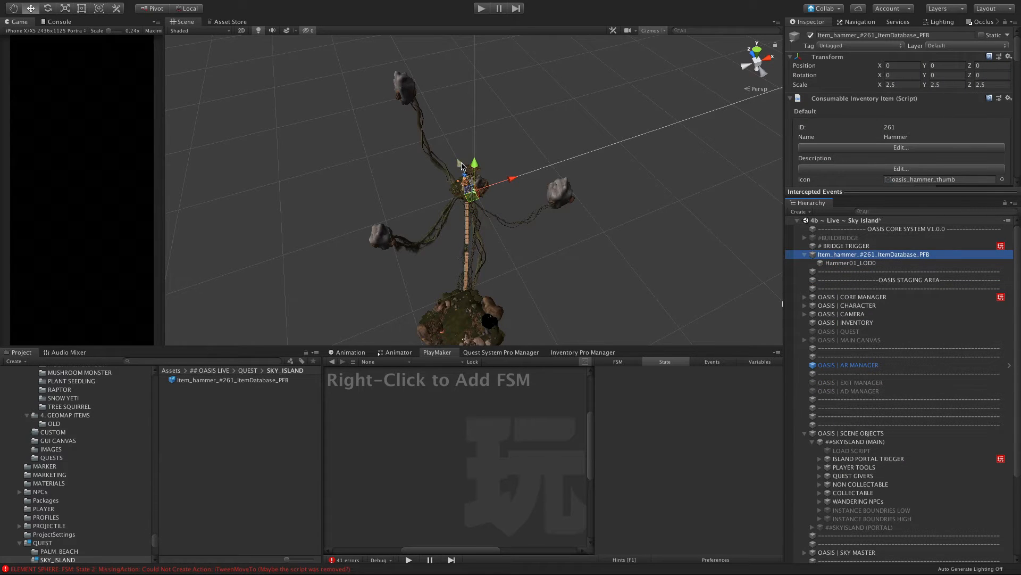
{"action": "left_click_drag", "start_coordinate": [479, 194], "coordinate": [491, 290]}
{"action": "key", "text": "f"}
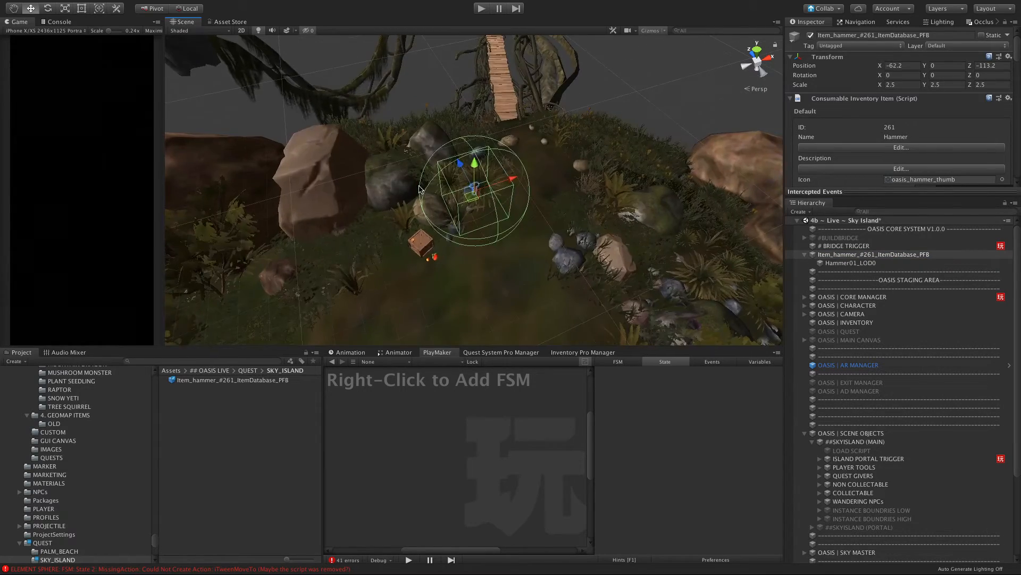
{"action": "scroll", "coordinate": [468, 266], "scroll_direction": "up", "scroll_amount": 2}
{"action": "scroll", "coordinate": [452, 250], "scroll_direction": "down", "scroll_amount": 6}
{"action": "left_click_drag", "start_coordinate": [437, 234], "coordinate": [574, 211], "text": "alt"}
Set the hammer's Box Collider size to 0.5 on X, Y and Z.
{"action": "scroll", "coordinate": [825, 165], "scroll_direction": "down", "scroll_amount": 10}
{"action": "scroll", "coordinate": [825, 166], "scroll_direction": "down", "scroll_amount": 10}
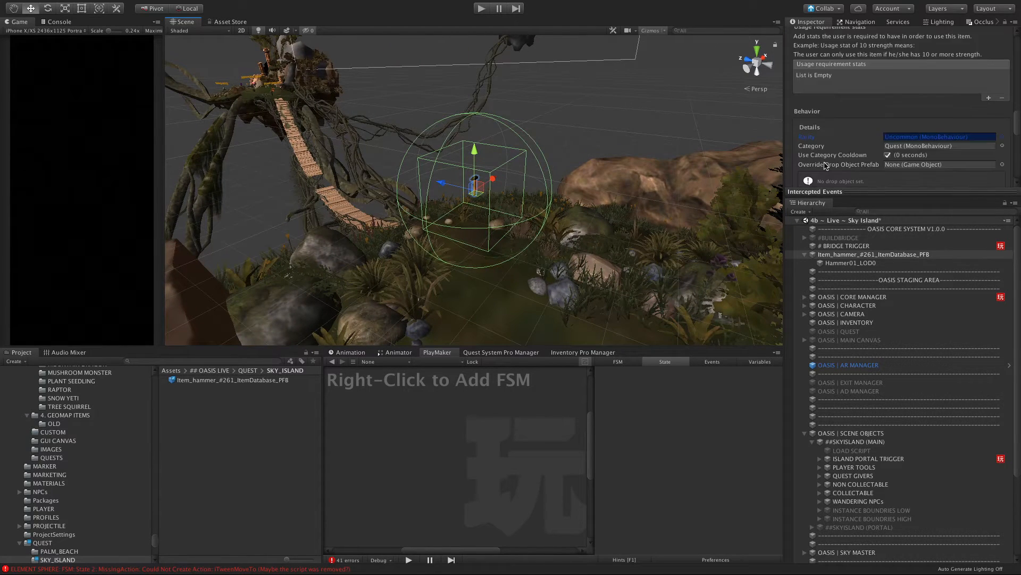
{"action": "scroll", "coordinate": [816, 137], "scroll_direction": "down", "scroll_amount": 5}
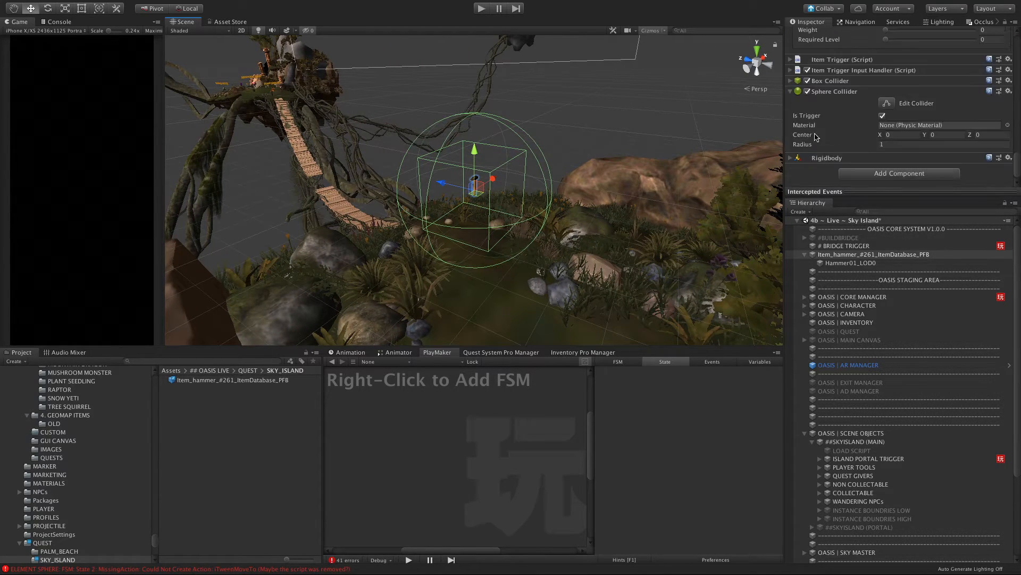
{"action": "left_click", "coordinate": [791, 82]}
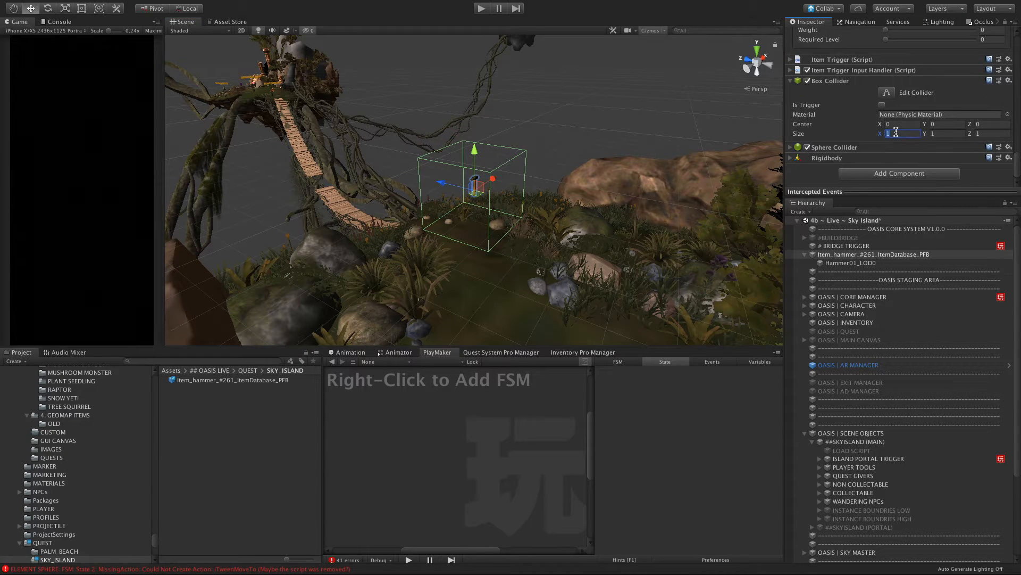
{"action": "type", "text": "0.5"}
{"action": "key", "text": "Tab"}
{"action": "type", "text": "0.5"}
{"action": "key", "text": "Tab"}
{"action": "type", "text": "5"}
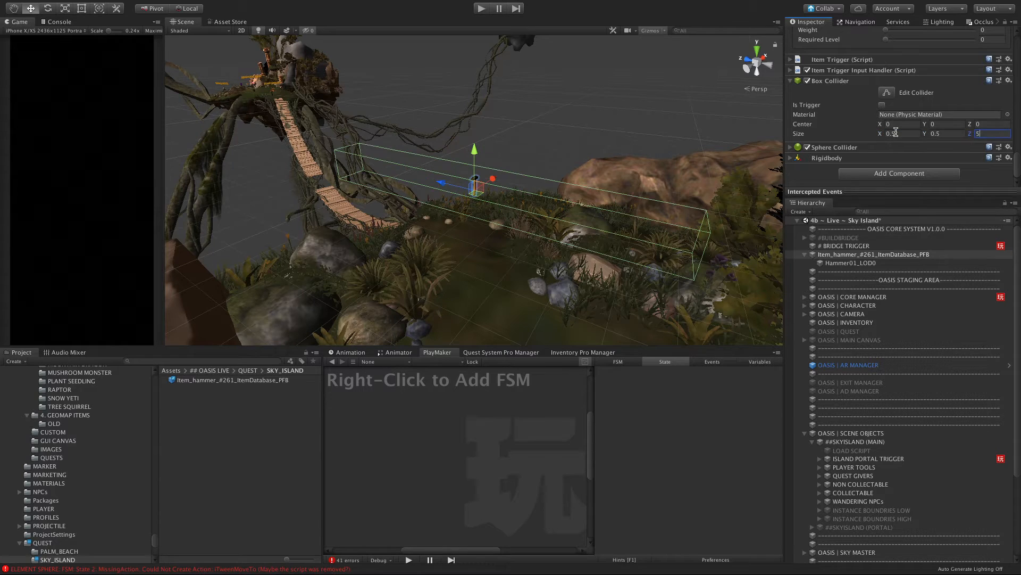
{"action": "key", "text": "BackSpace"}
{"action": "type", "text": "0.5"}
{"action": "key", "text": "Return"}
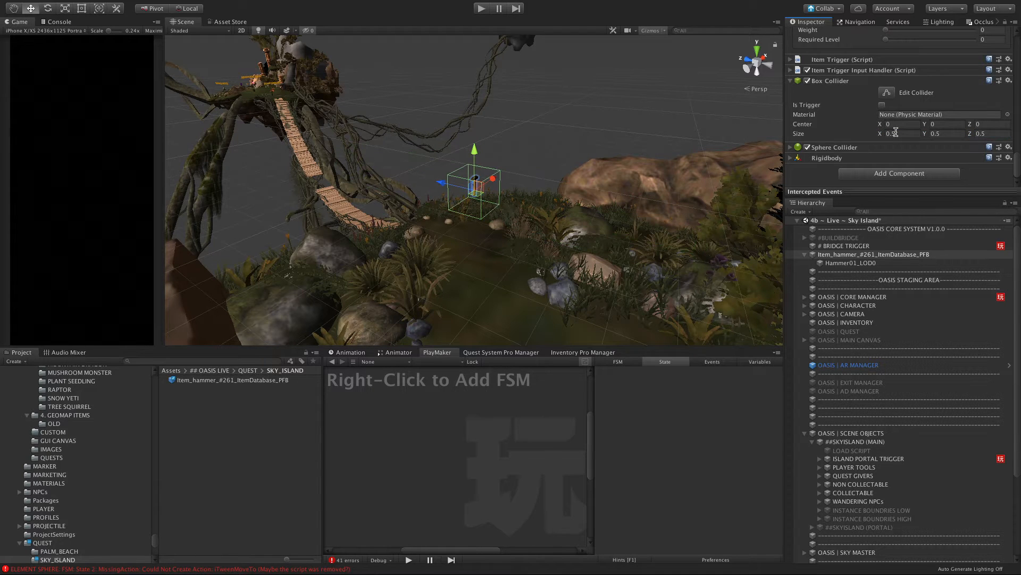
Set the hammer's Sphere Collider radius to 0.5 and collapse both collider components.
{"action": "left_click", "coordinate": [791, 147]}
{"action": "scroll", "coordinate": [898, 173], "scroll_direction": "down", "scroll_amount": 3}
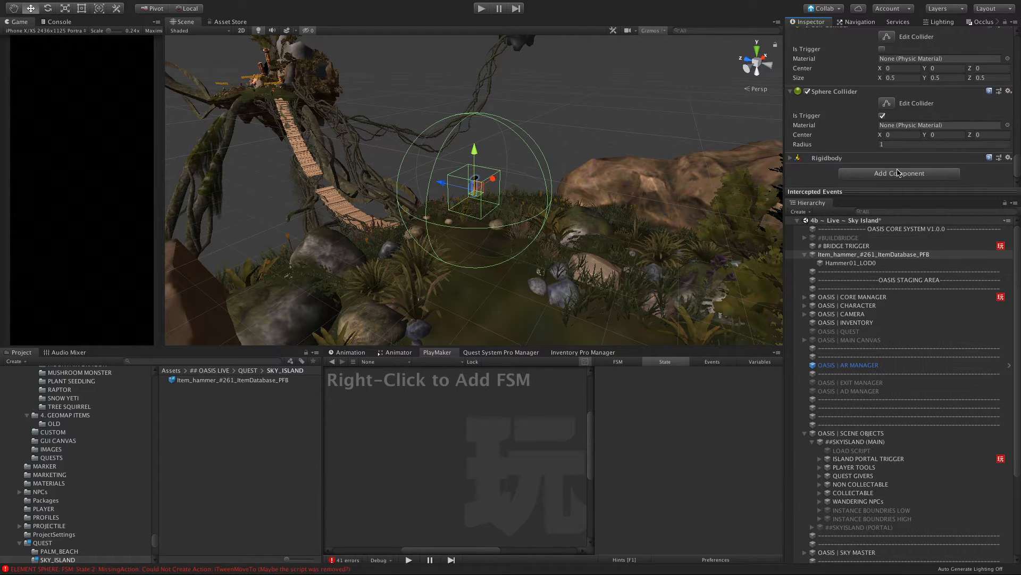
{"action": "left_click", "coordinate": [904, 144]}
{"action": "key", "text": "BackSpace"}
{"action": "type", "text": ".5"}
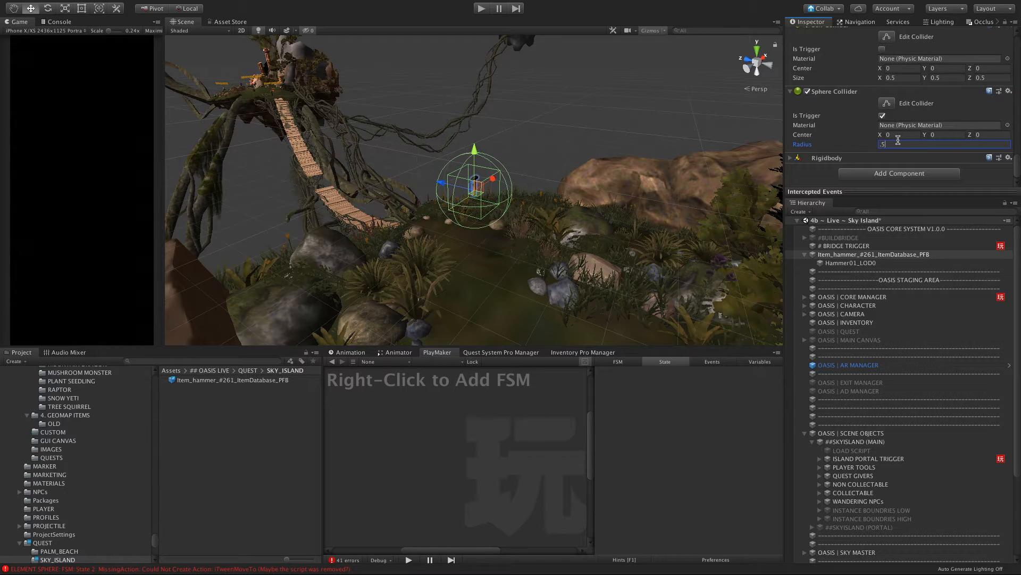
{"action": "left_click", "coordinate": [795, 91]}
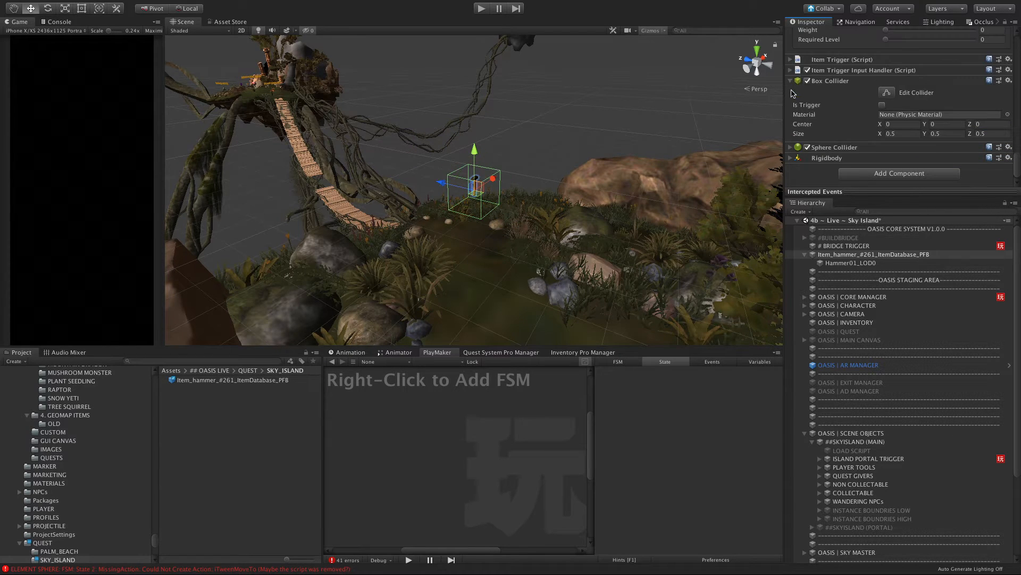
{"action": "left_click", "coordinate": [797, 80]}
{"action": "left_click", "coordinate": [842, 314]}
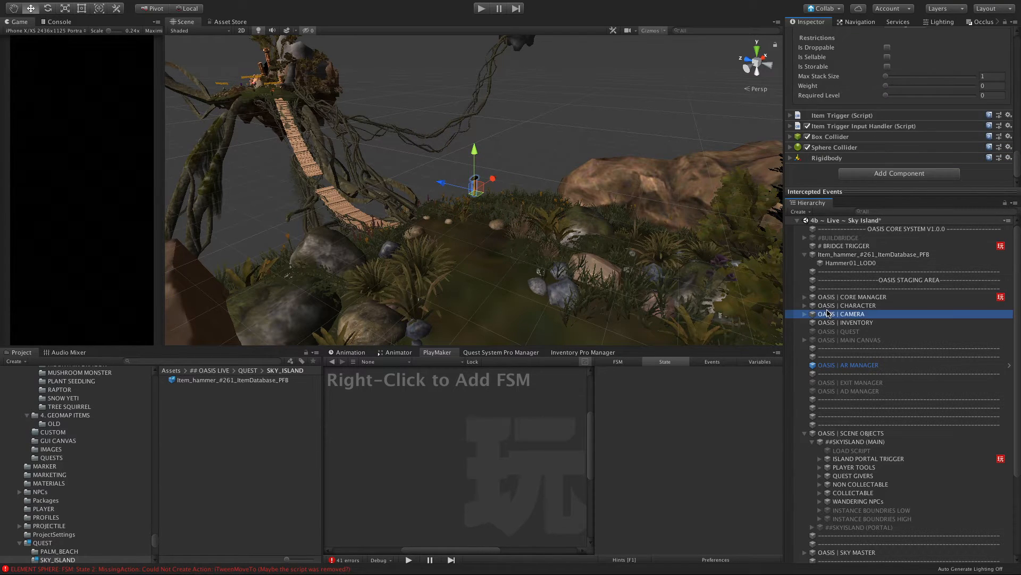
Move the hammer item onto the wooden crate beside the boulders, to about X -65.0, Y -6.58 and Z -110.98.
{"action": "left_click", "coordinate": [838, 255]}
{"action": "left_click_drag", "start_coordinate": [519, 240], "coordinate": [404, 245], "text": "alt"}
{"action": "left_click_drag", "start_coordinate": [475, 152], "coordinate": [370, 288]}
{"action": "left_click_drag", "start_coordinate": [406, 247], "coordinate": [407, 276]}
{"action": "key", "text": "f"}
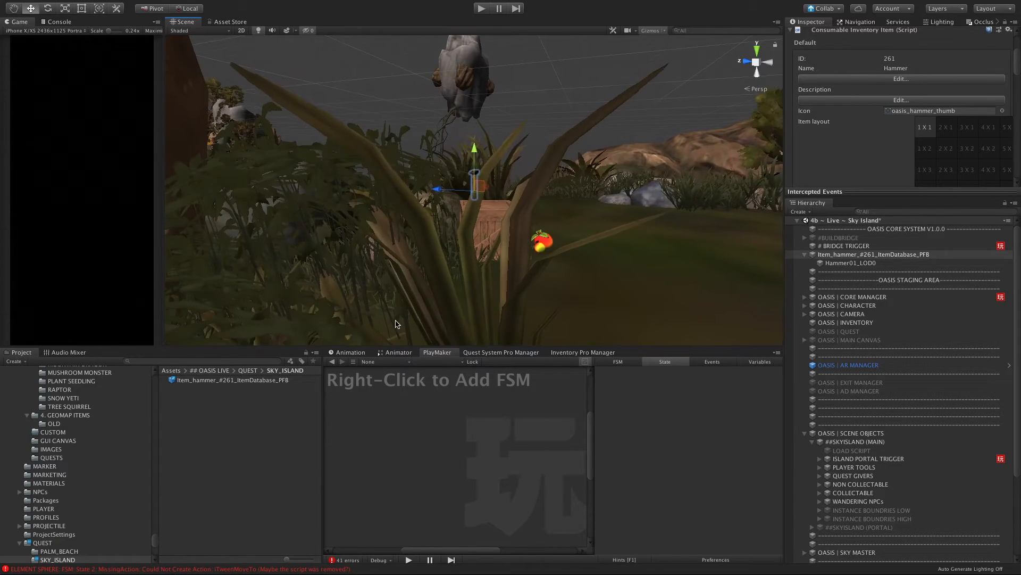
{"action": "scroll", "coordinate": [435, 194], "scroll_direction": "down", "scroll_amount": 3}
{"action": "left_click_drag", "start_coordinate": [436, 174], "coordinate": [381, 229]}
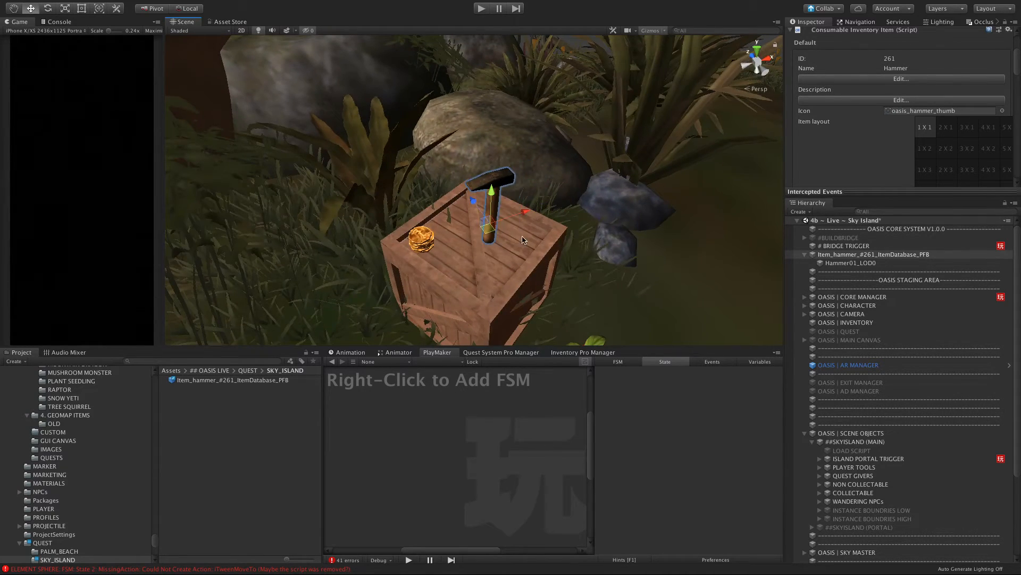
{"action": "left_click_drag", "start_coordinate": [538, 204], "coordinate": [523, 13], "text": "alt"}
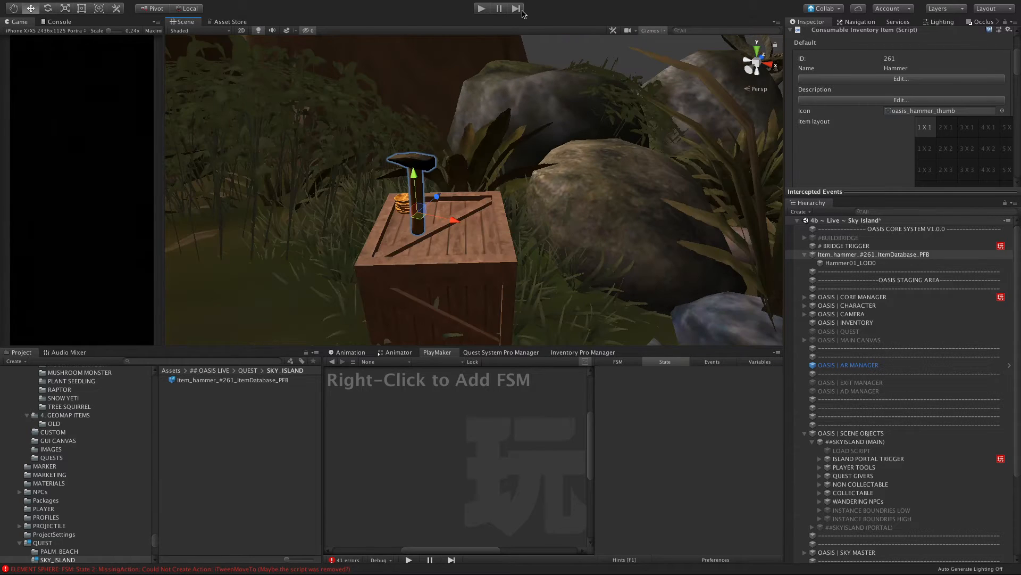
Play-test the scene to check how the hammer behaves on the crate, and stop the test.
{"action": "left_click", "coordinate": [481, 9]}
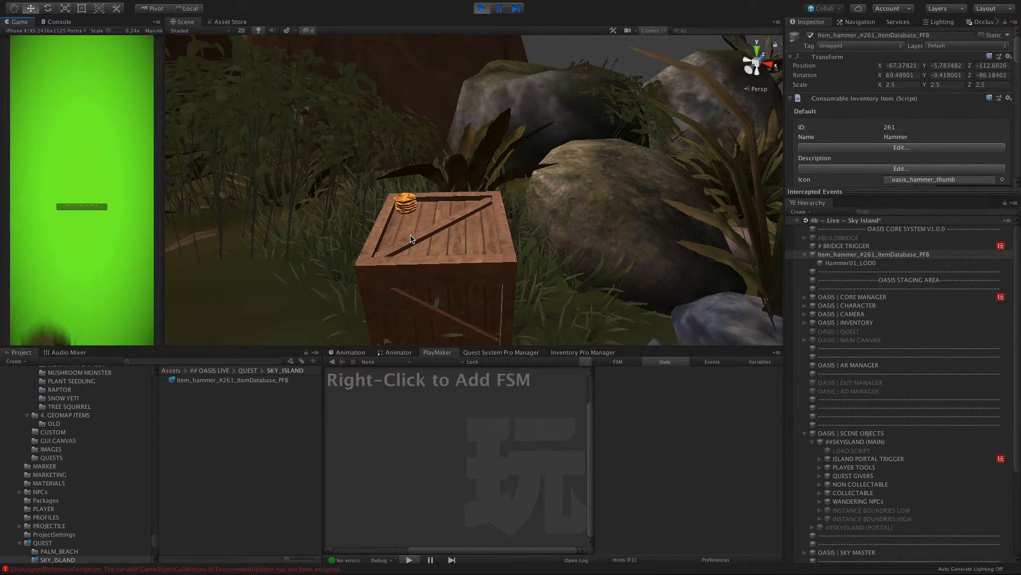
{"action": "scroll", "coordinate": [290, 198], "scroll_direction": "down", "scroll_amount": 5}
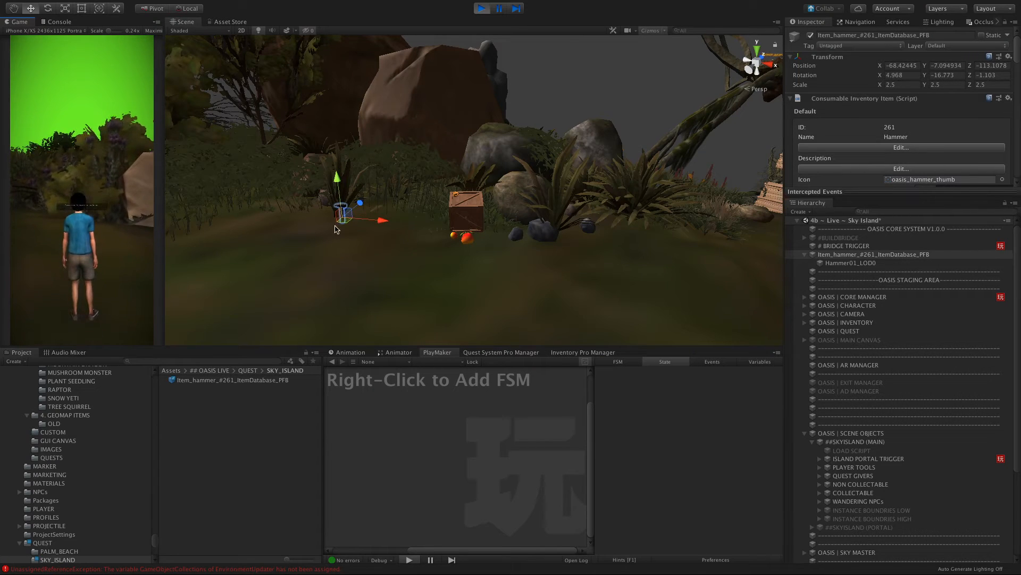
{"action": "left_click_drag", "start_coordinate": [375, 219], "coordinate": [485, 230]}
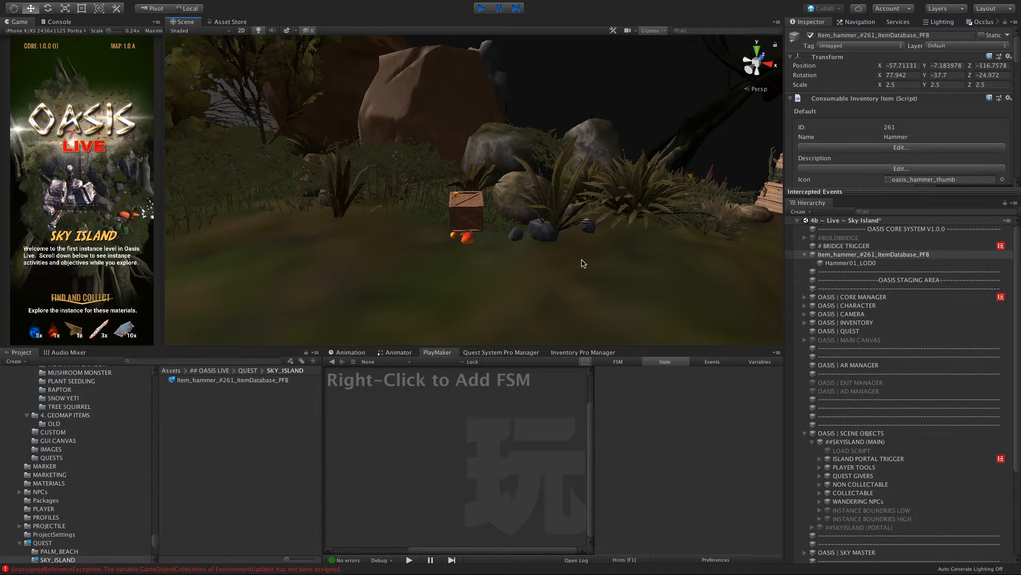
{"action": "key", "text": "ctrl+p"}
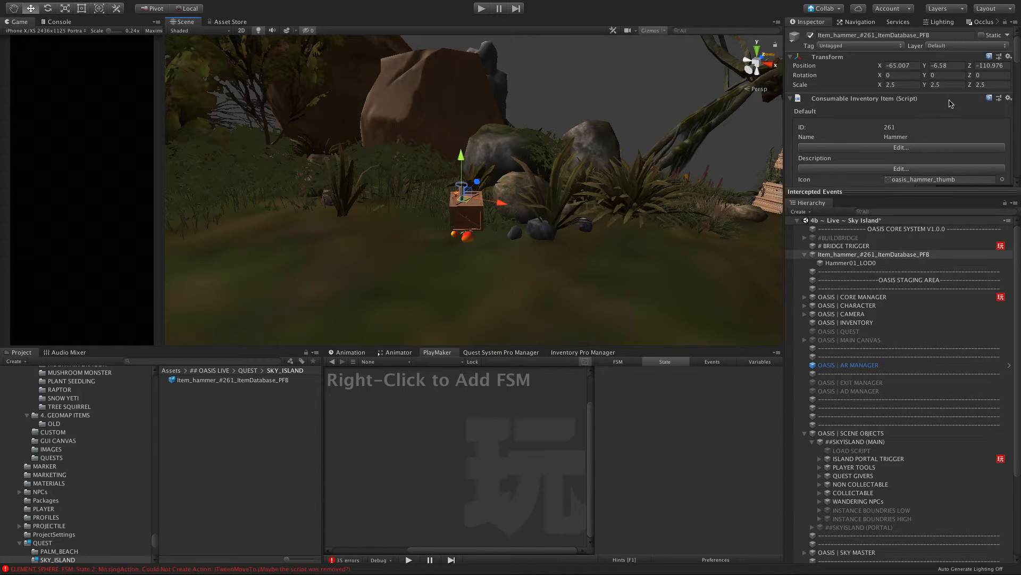
Remove the Rigidbody component from the hammer item.
{"action": "scroll", "coordinate": [841, 119], "scroll_direction": "down", "scroll_amount": 10}
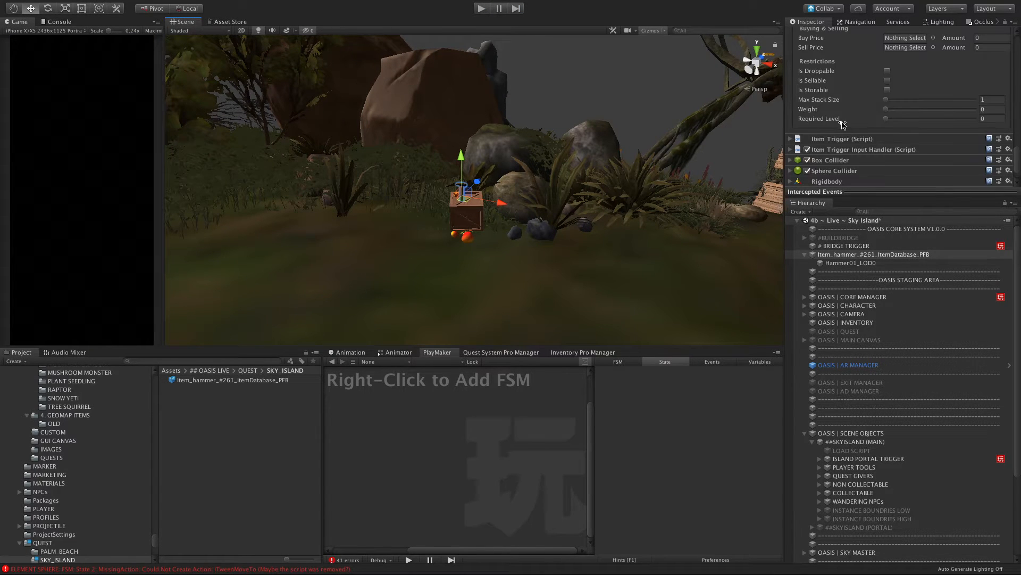
{"action": "left_click", "coordinate": [1009, 182]}
{"action": "left_click", "coordinate": [956, 209]}
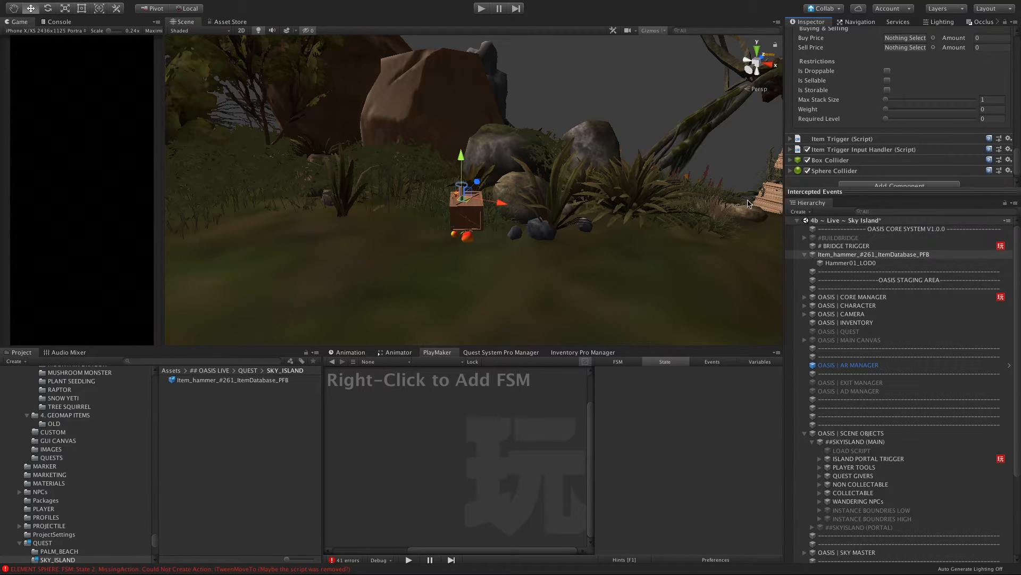
Lay the hammer flat on the crate, rotated to about X 87.8 and Z -28.4, and lower it to about Y -6.8.
{"action": "left_click", "coordinate": [845, 278]}
{"action": "left_click", "coordinate": [838, 255]}
{"action": "left_click_drag", "start_coordinate": [496, 205], "coordinate": [496, 206]}
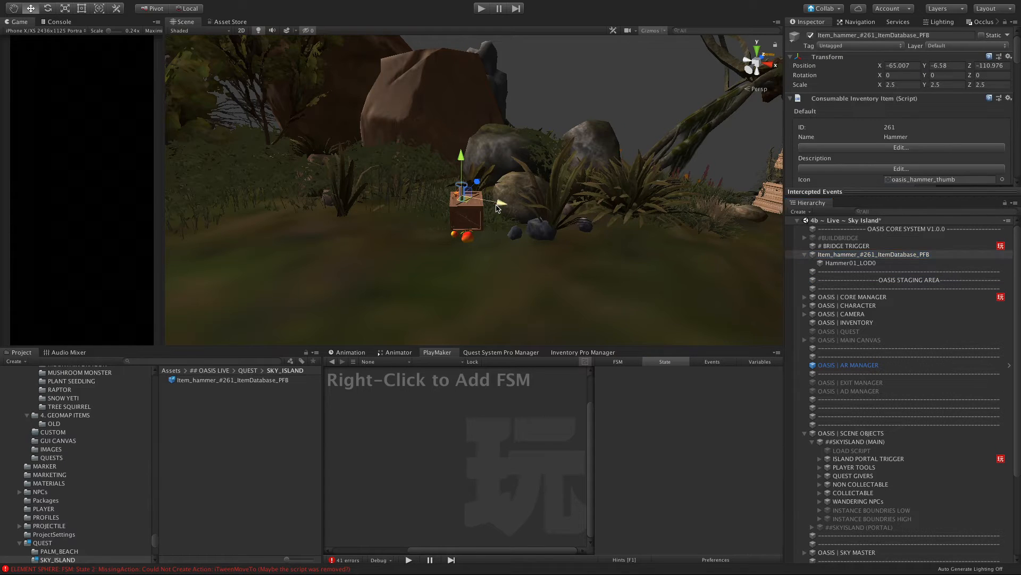
{"action": "key", "text": "f"}
{"action": "key", "text": "e"}
{"action": "left_click_drag", "start_coordinate": [461, 175], "coordinate": [545, 87]}
{"action": "left_click_drag", "start_coordinate": [400, 153], "coordinate": [470, 158], "text": "alt"}
{"action": "key", "text": "w"}
{"action": "left_click_drag", "start_coordinate": [471, 220], "coordinate": [436, 253]}
{"action": "scroll", "coordinate": [464, 231], "scroll_direction": "up", "scroll_amount": 2}
{"action": "scroll", "coordinate": [464, 230], "scroll_direction": "up", "scroll_amount": 3}
{"action": "key", "text": "e"}
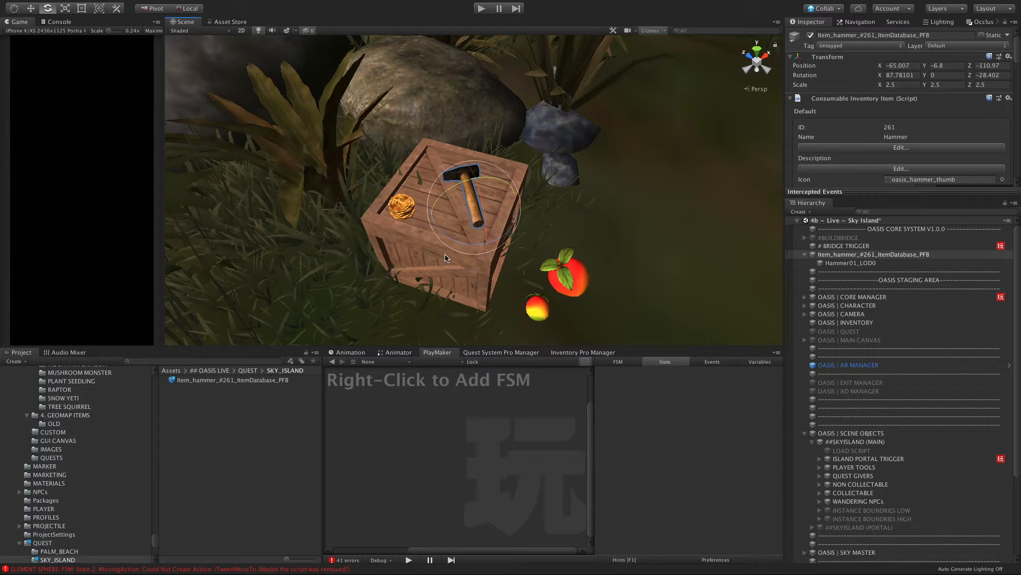
Nudge the hammer on the crate to about X -64.95, Y -6.83 and Z -110.87, and collapse the OASIS | SCENE OBJECTS group.
{"action": "key", "text": "w"}
{"action": "left_click_drag", "start_coordinate": [503, 195], "coordinate": [509, 192]}
{"action": "left_click", "coordinate": [805, 434]}
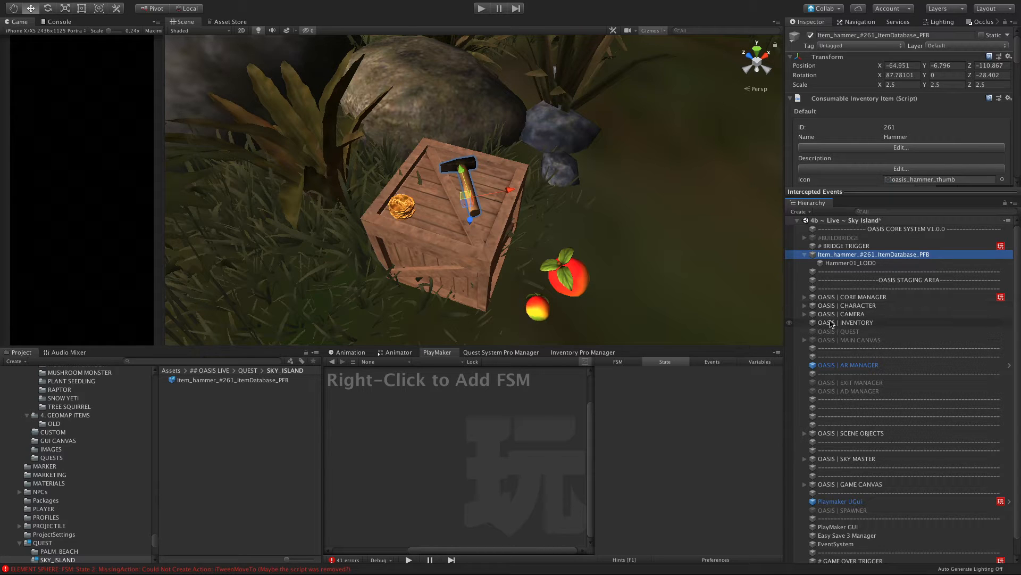
{"action": "left_click_drag", "start_coordinate": [508, 203], "coordinate": [344, 110], "text": "alt"}
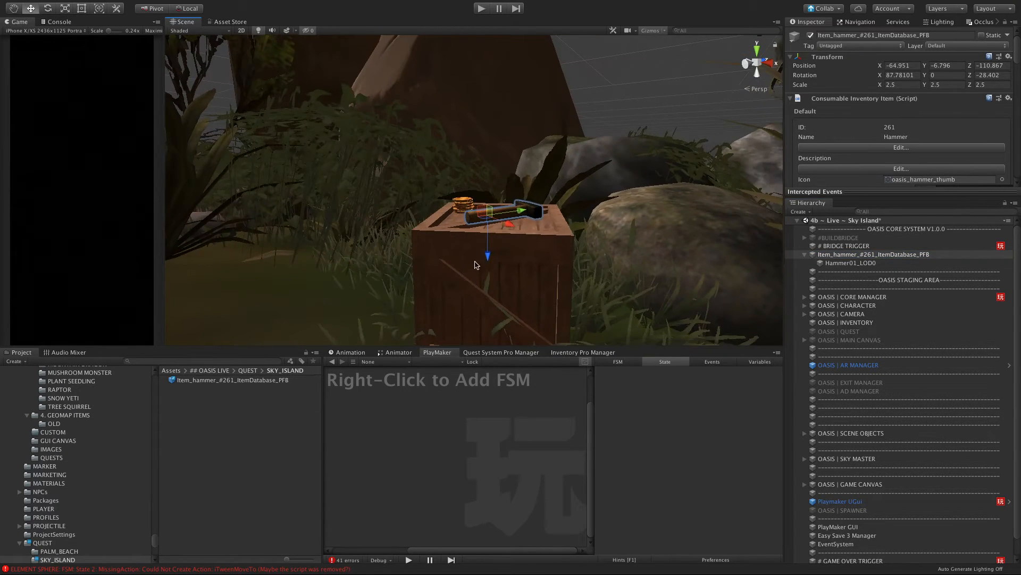
{"action": "scroll", "coordinate": [490, 257], "scroll_direction": "up", "scroll_amount": 10}
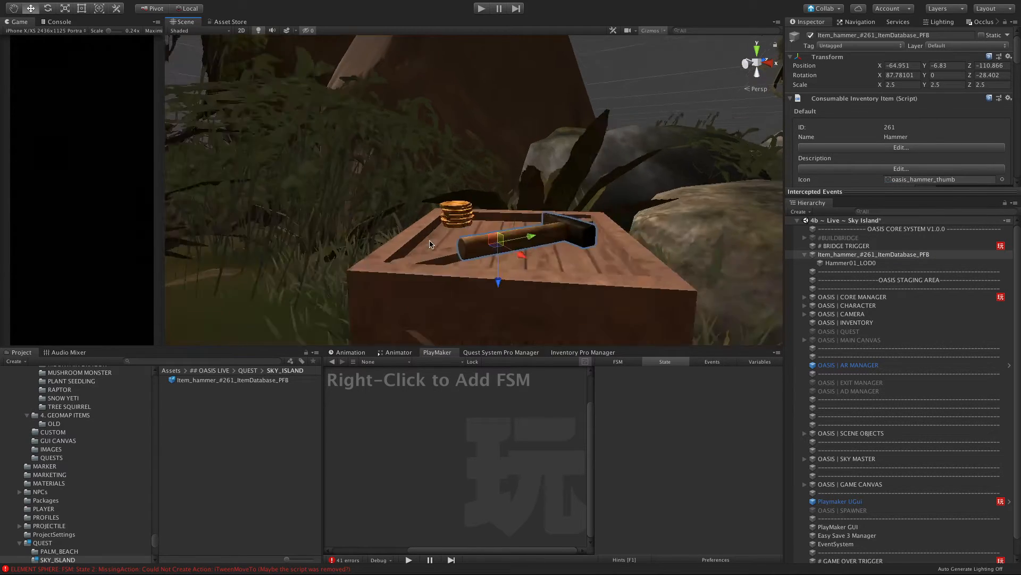
Turn the hammer to a Z rotation of about -49.1 and reposition it on the crate at about X -65.02, Z -110.89.
{"action": "scroll", "coordinate": [490, 257], "scroll_direction": "down", "scroll_amount": 10}
{"action": "left_click_drag", "start_coordinate": [459, 259], "coordinate": [548, 228], "text": "alt"}
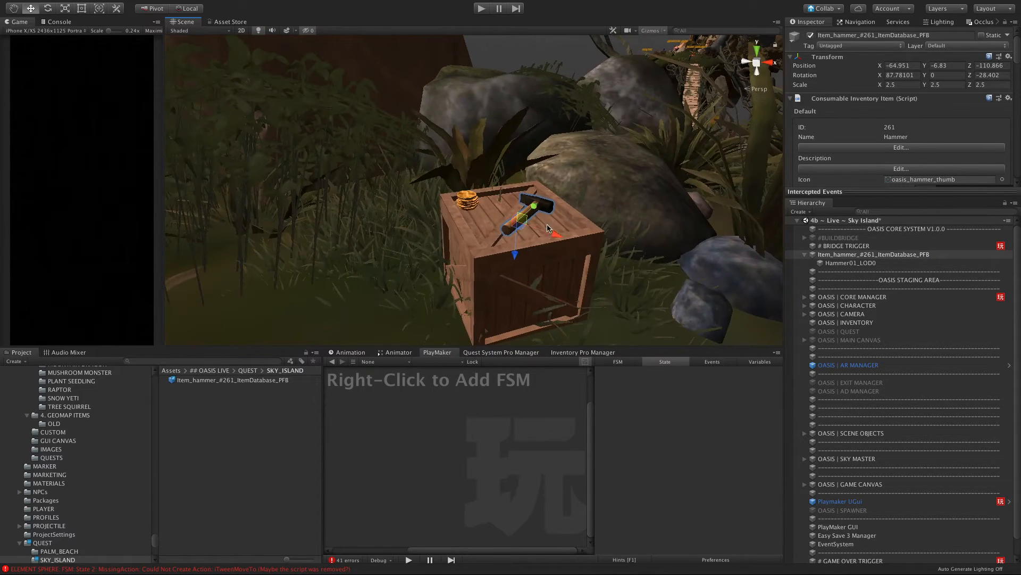
{"action": "key", "text": "e"}
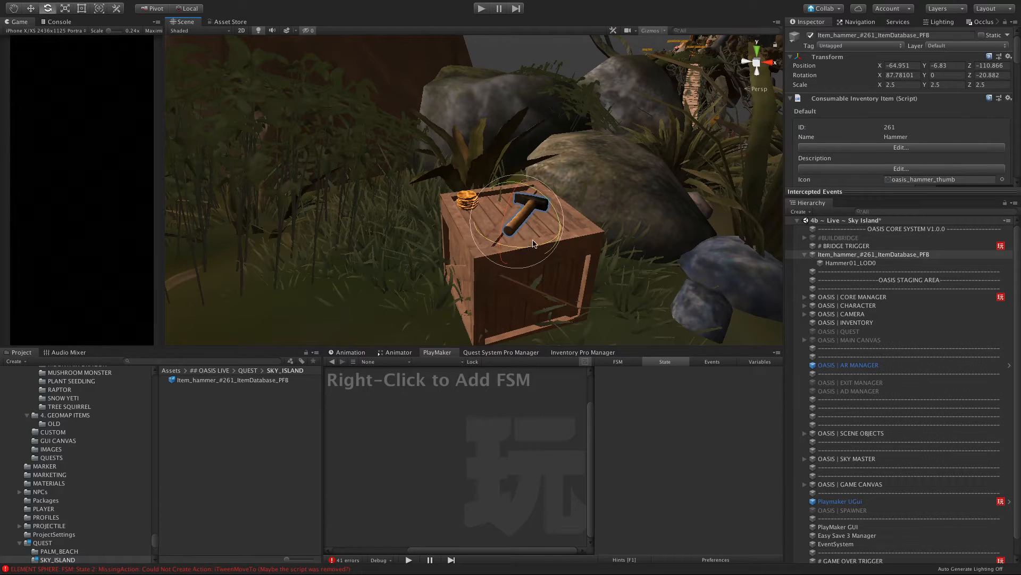
{"action": "key", "text": "w"}
{"action": "left_click_drag", "start_coordinate": [537, 229], "coordinate": [479, 230], "text": "alt"}
{"action": "key", "text": "e"}
{"action": "left_click_drag", "start_coordinate": [478, 230], "coordinate": [559, 257], "text": "alt"}
{"action": "key", "text": "w"}
{"action": "key", "text": "e"}
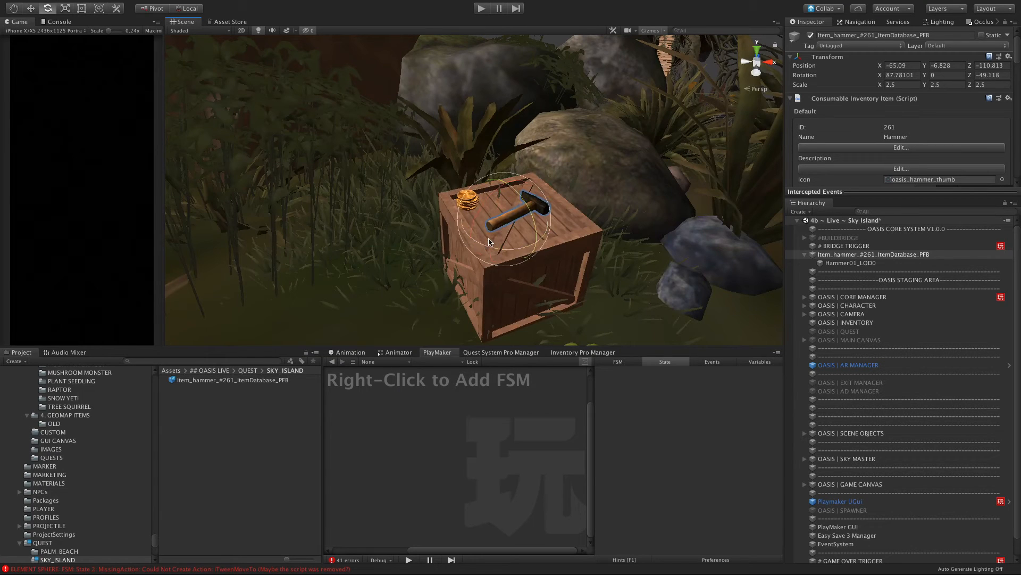
{"action": "key", "text": "w"}
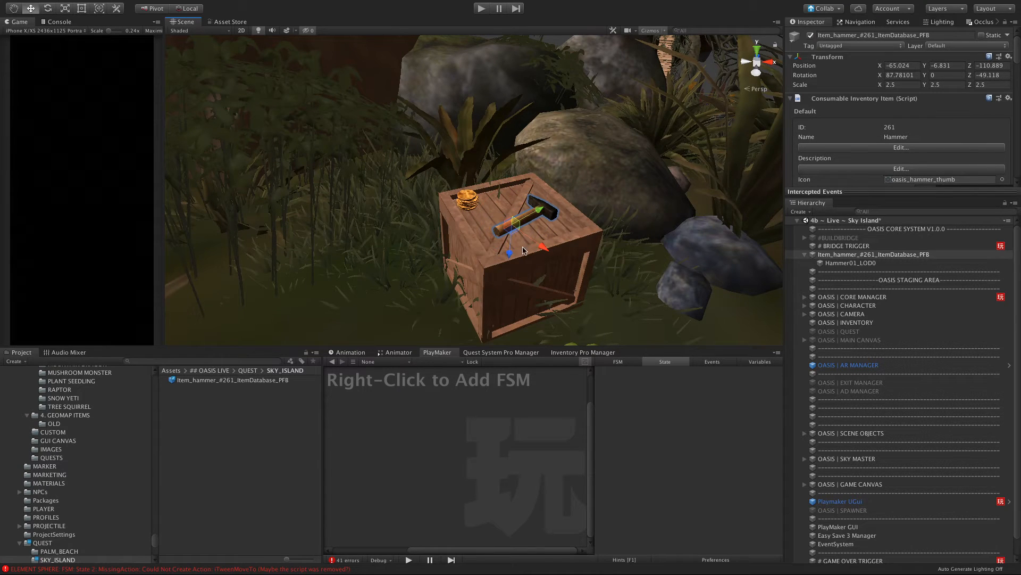
{"action": "left_click_drag", "start_coordinate": [524, 251], "coordinate": [500, 247], "text": "alt"}
Move the two passion fruits beside the crate together toward the small rocks, and focus on the larger fruit.
{"action": "left_click", "coordinate": [356, 230]}
{"action": "key", "text": "q"}
{"action": "scroll", "coordinate": [357, 232], "scroll_direction": "down", "scroll_amount": 8}
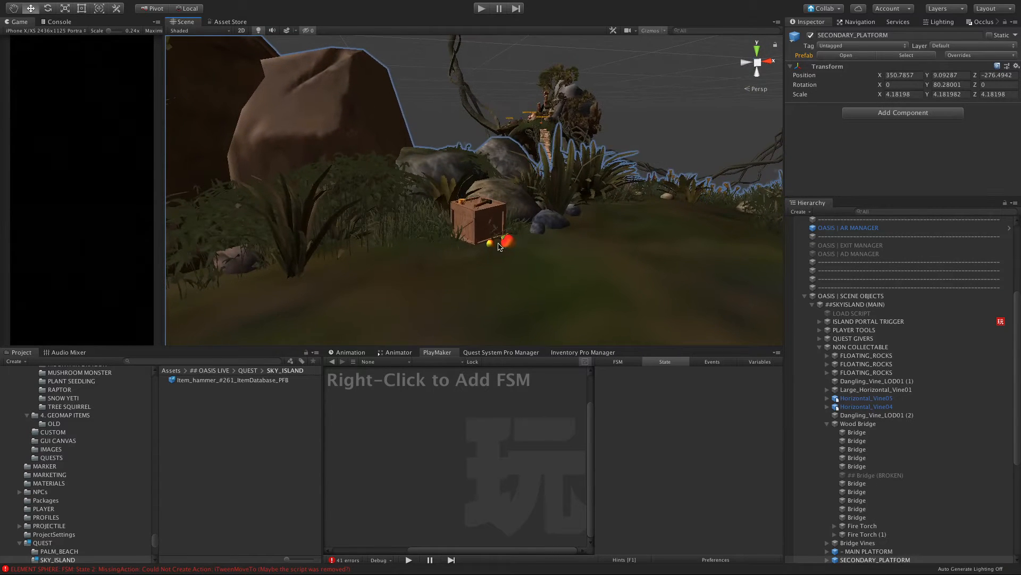
{"action": "left_click", "coordinate": [490, 247]}
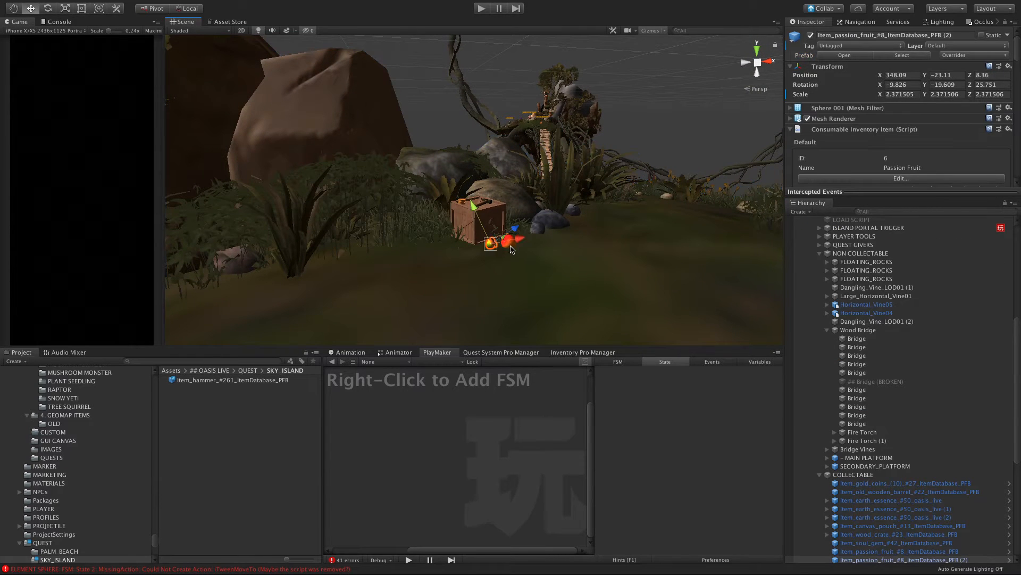
{"action": "left_click", "coordinate": [508, 245], "text": "shift"}
{"action": "left_click_drag", "start_coordinate": [490, 257], "coordinate": [524, 260]}
{"action": "scroll", "coordinate": [514, 239], "scroll_direction": "down", "scroll_amount": 3}
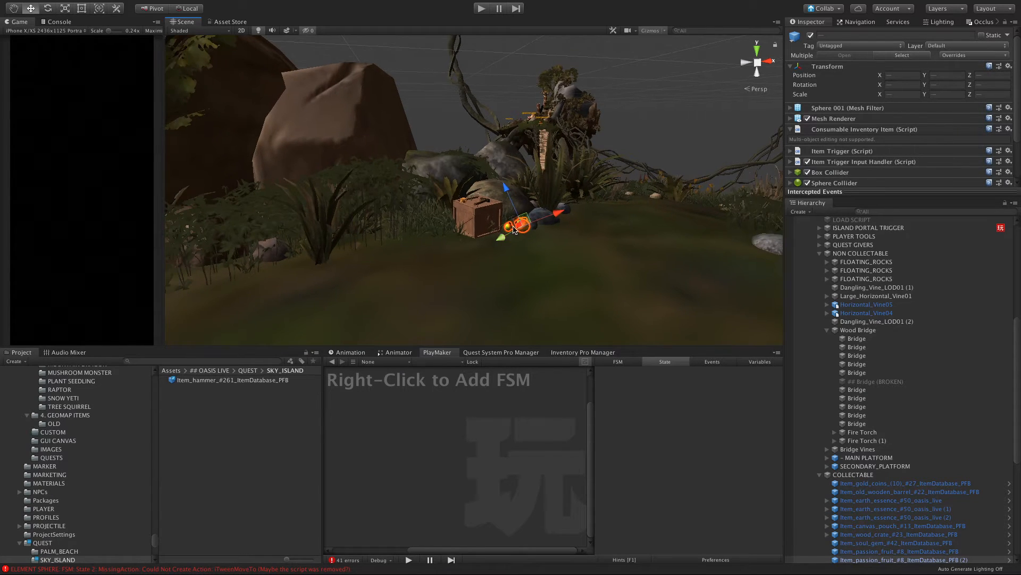
{"action": "left_click", "coordinate": [523, 274]}
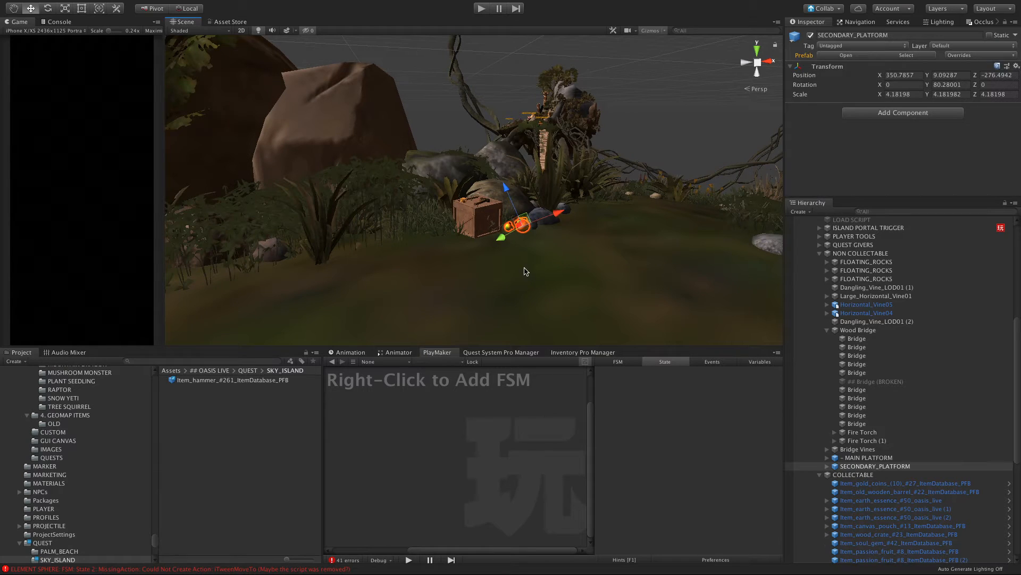
{"action": "left_click", "coordinate": [525, 230]}
{"action": "key", "text": "f"}
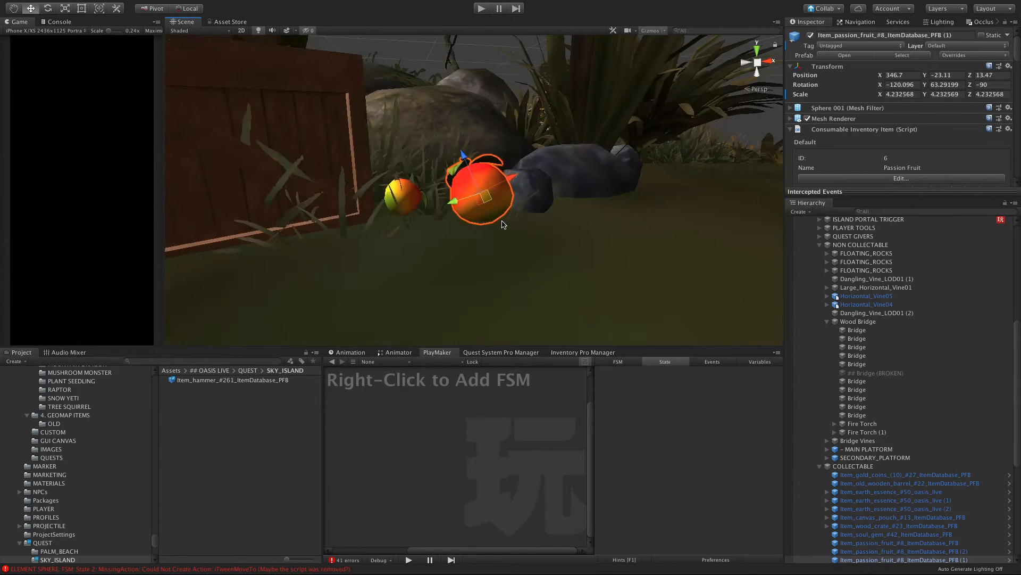
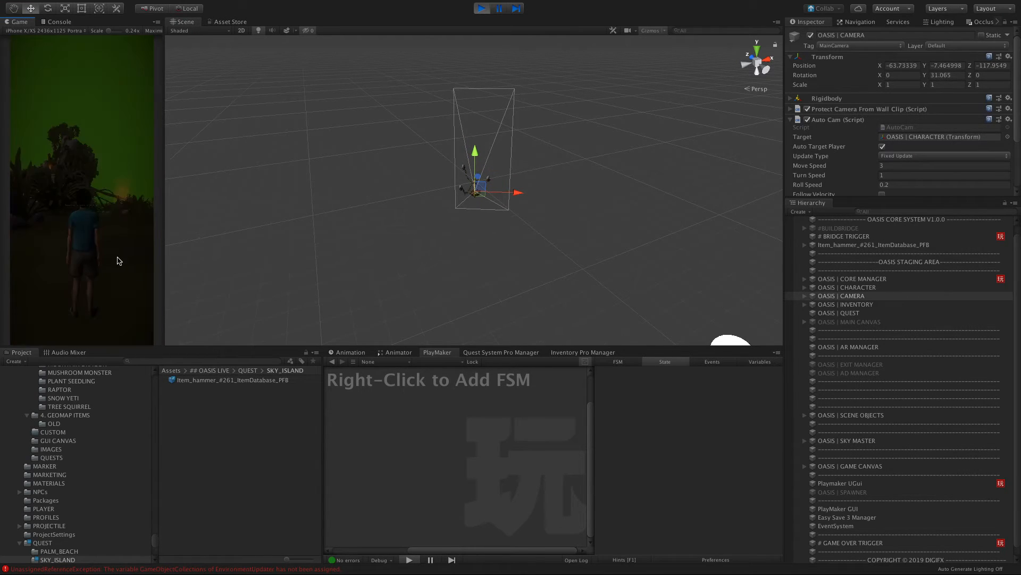
Agree to the Sky Island welcome screen in the running game and walk the character forward.
{"action": "scroll", "coordinate": [95, 79], "scroll_direction": "down", "scroll_amount": 5}
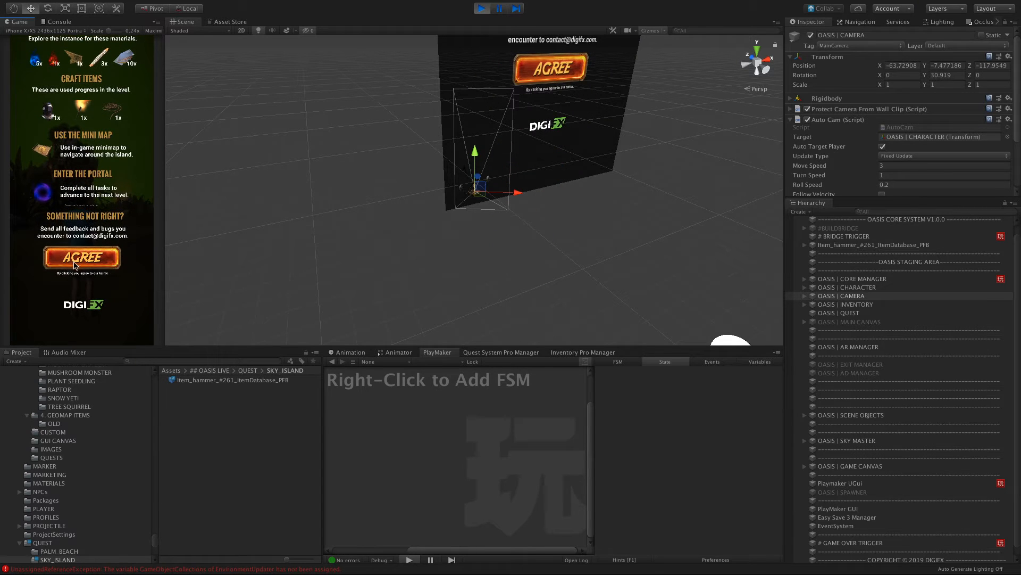
{"action": "left_click", "coordinate": [81, 258]}
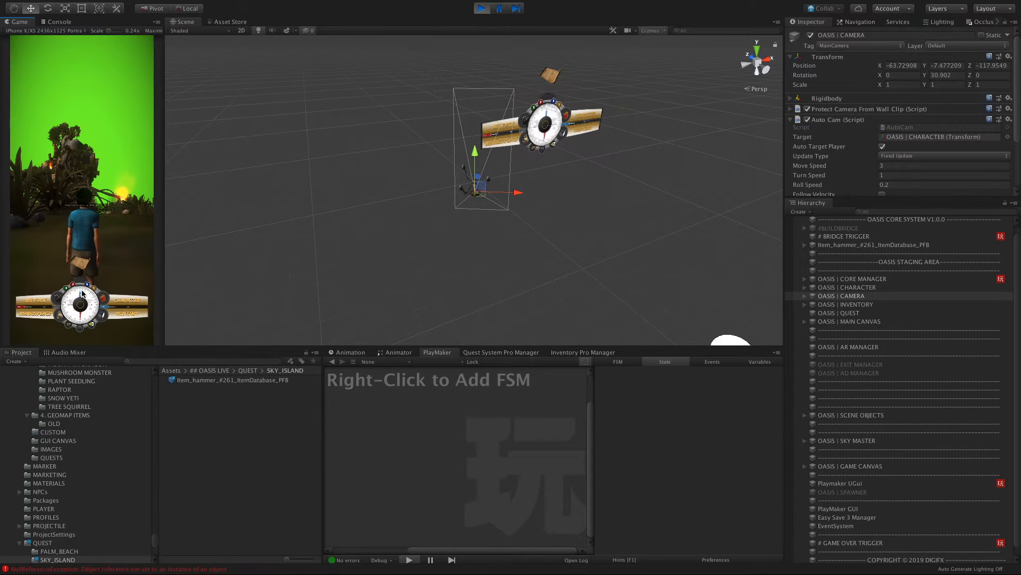
{"action": "left_click_drag", "start_coordinate": [83, 296], "coordinate": [83, 294]}
{"action": "left_click", "coordinate": [81, 266]}
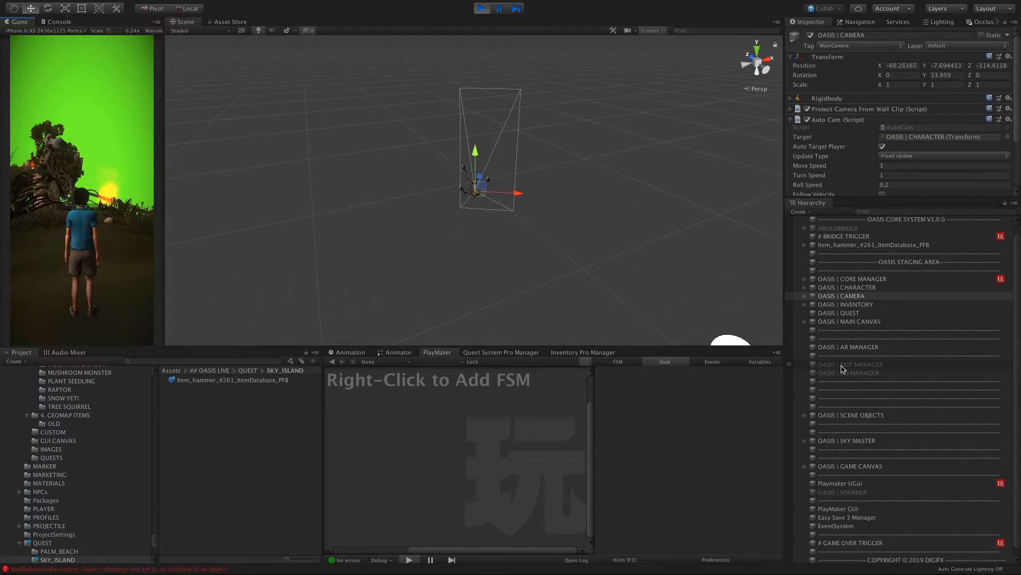
Activate the ## MASTER_UI object under OASIS | MAIN CANVAS in the running game.
{"action": "scroll", "coordinate": [837, 368], "scroll_direction": "down", "scroll_amount": 1}
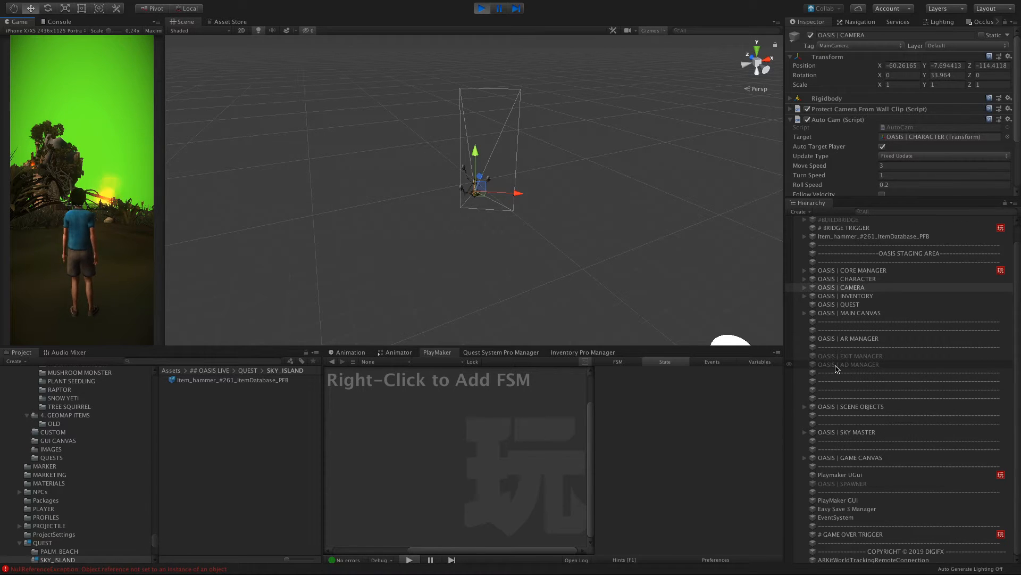
{"action": "scroll", "coordinate": [837, 368], "scroll_direction": "up", "scroll_amount": 2}
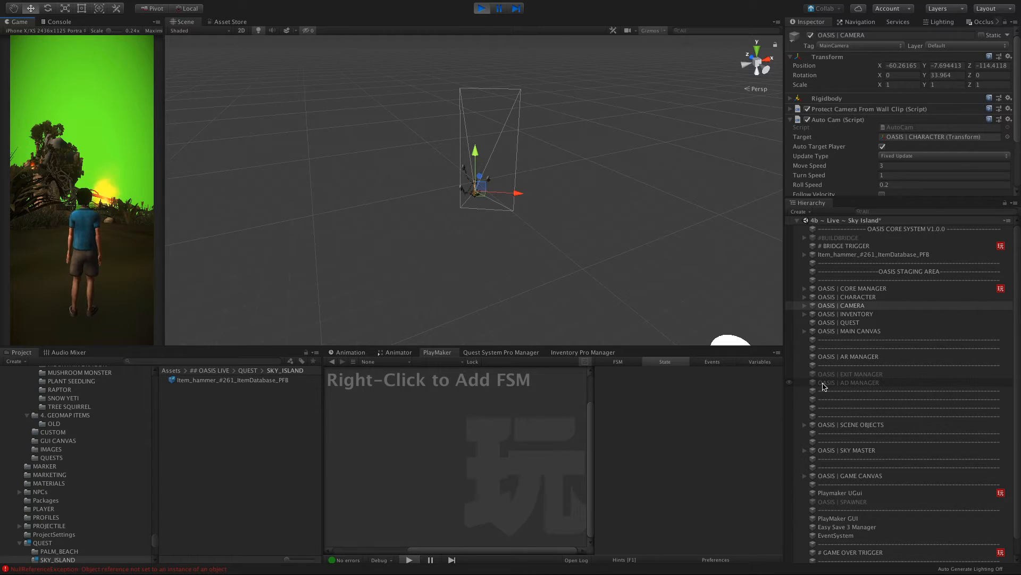
{"action": "left_click", "coordinate": [805, 331]}
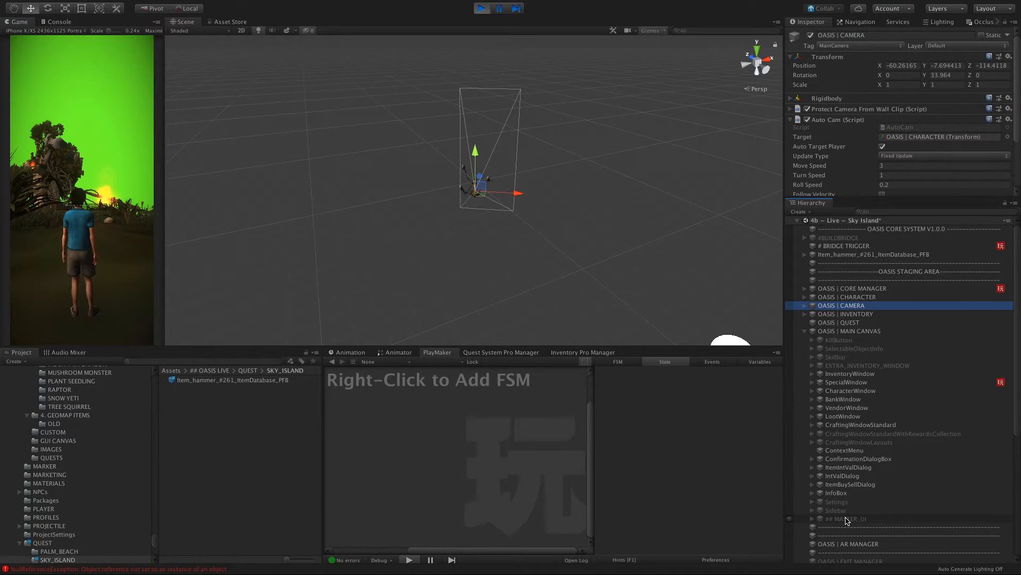
{"action": "left_click", "coordinate": [847, 519]}
{"action": "left_click", "coordinate": [811, 35]}
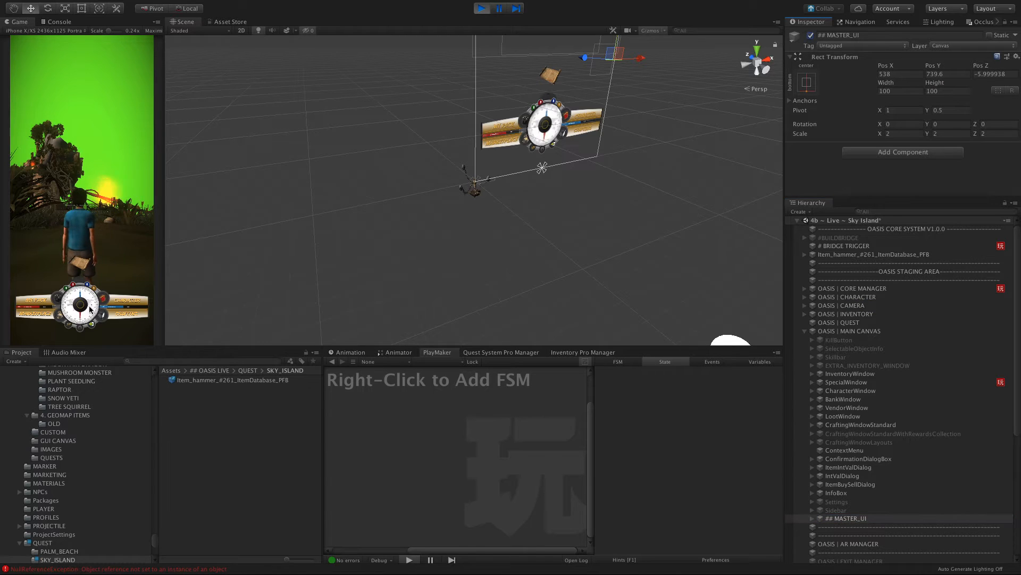
Walk the character forward and turn it on the ground near the bridge in the running game.
{"action": "key", "text": "w"}
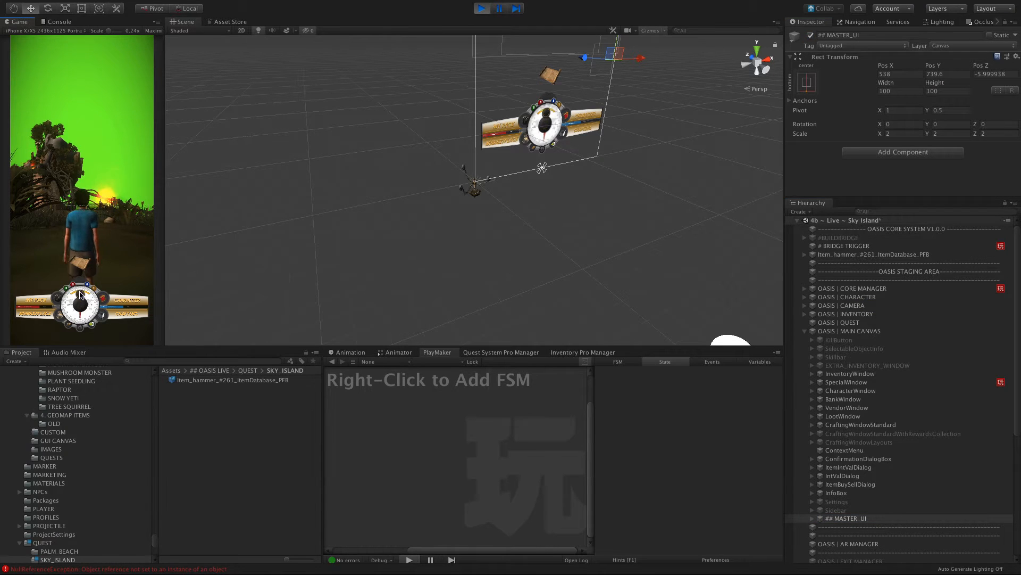
{"action": "key", "text": "a"}
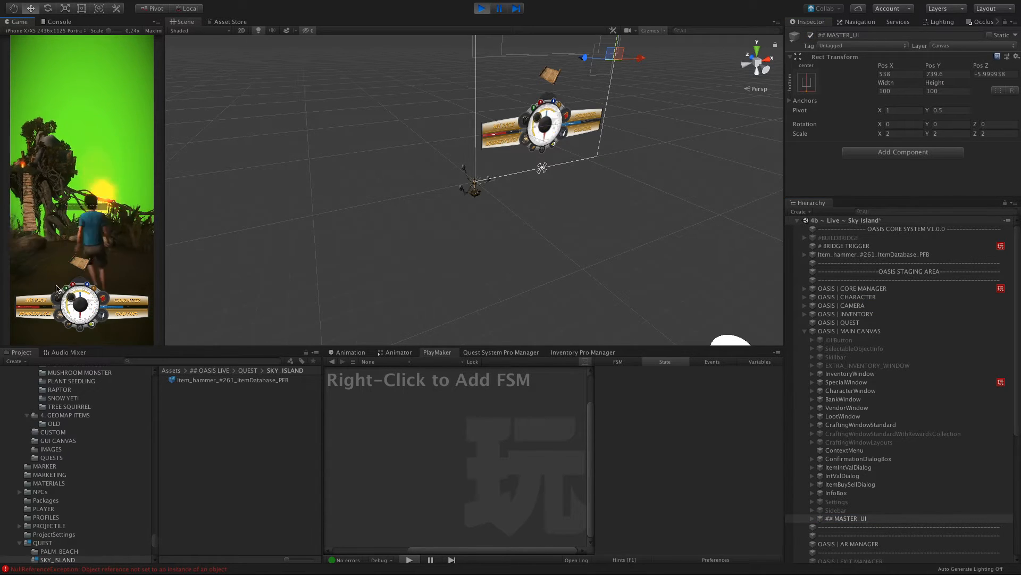
{"action": "key", "text": "w"}
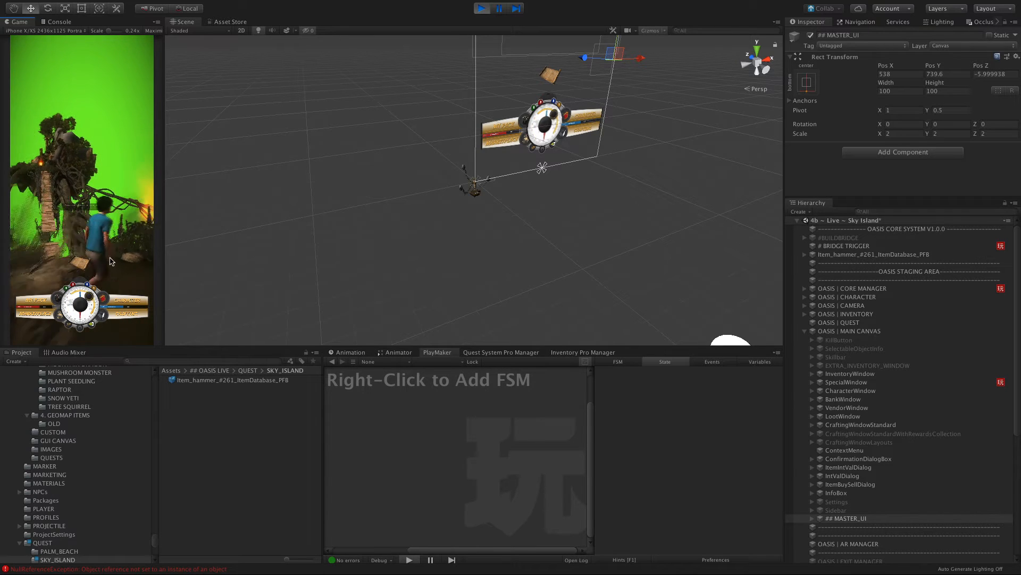
Set the Game view's resolution to iPad 2048x1536 Portrait and widen the Game view.
{"action": "left_click", "coordinate": [45, 30]}
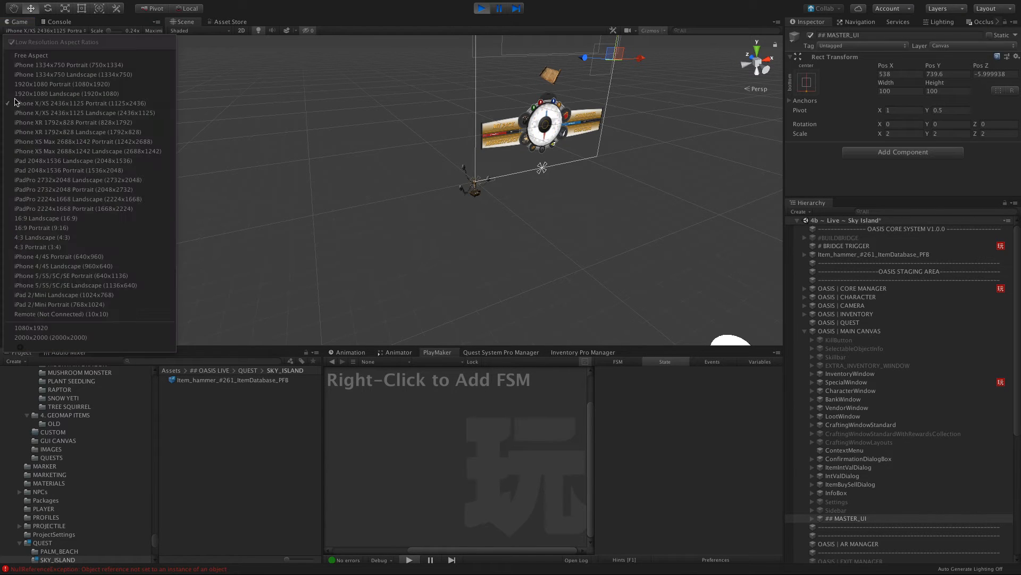
{"action": "left_click", "coordinate": [40, 171]}
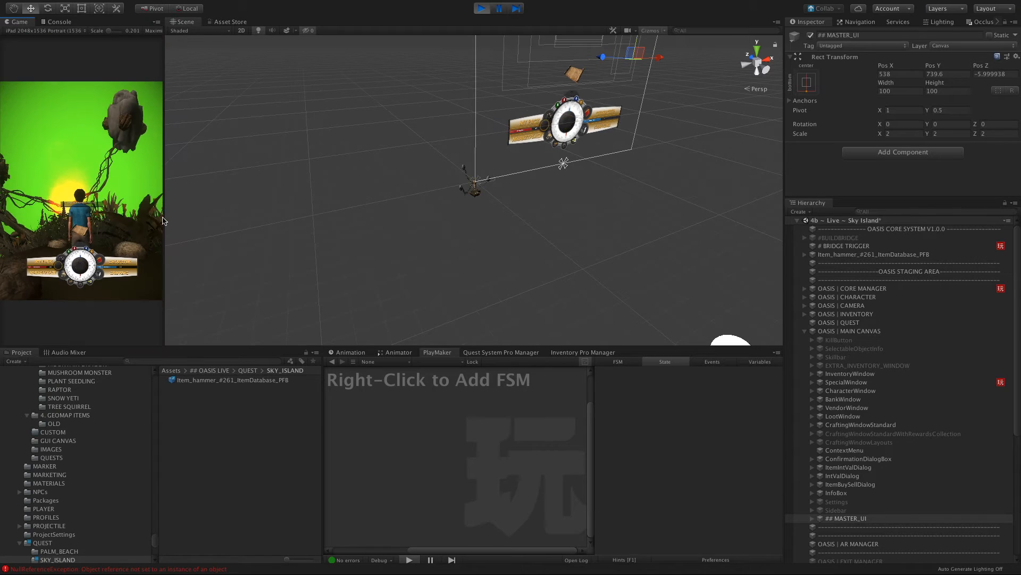
{"action": "left_click_drag", "start_coordinate": [225, 223], "coordinate": [266, 224]}
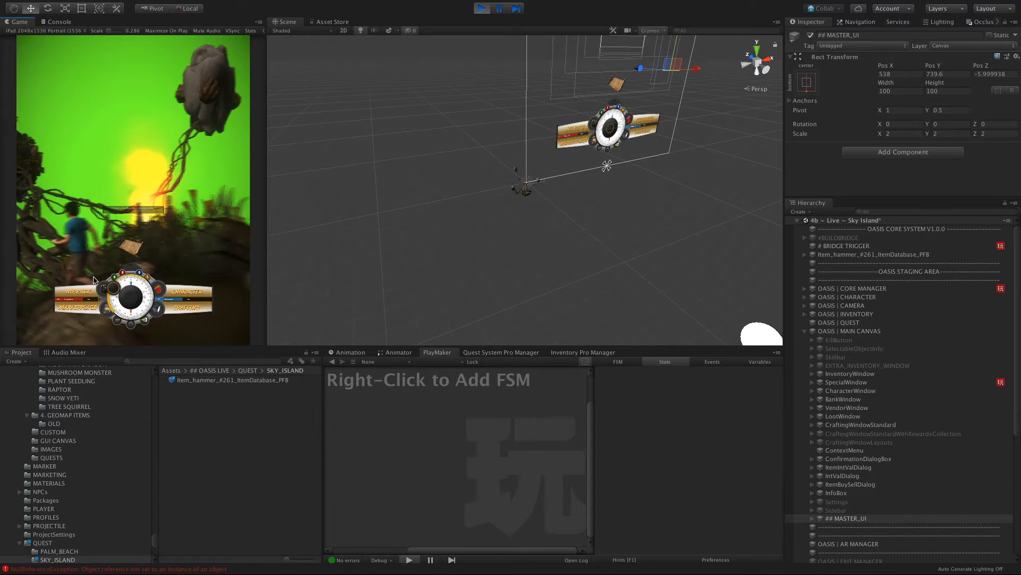
Walk the character onto the wooden bridge and up to its broken section.
{"action": "mouse_move", "coordinate": [159, 302]}
{"action": "left_mouse_down"}
{"action": "mouse_move", "coordinate": [125, 257]}
{"action": "mouse_move", "coordinate": [133, 248]}
{"action": "left_mouse_up"}
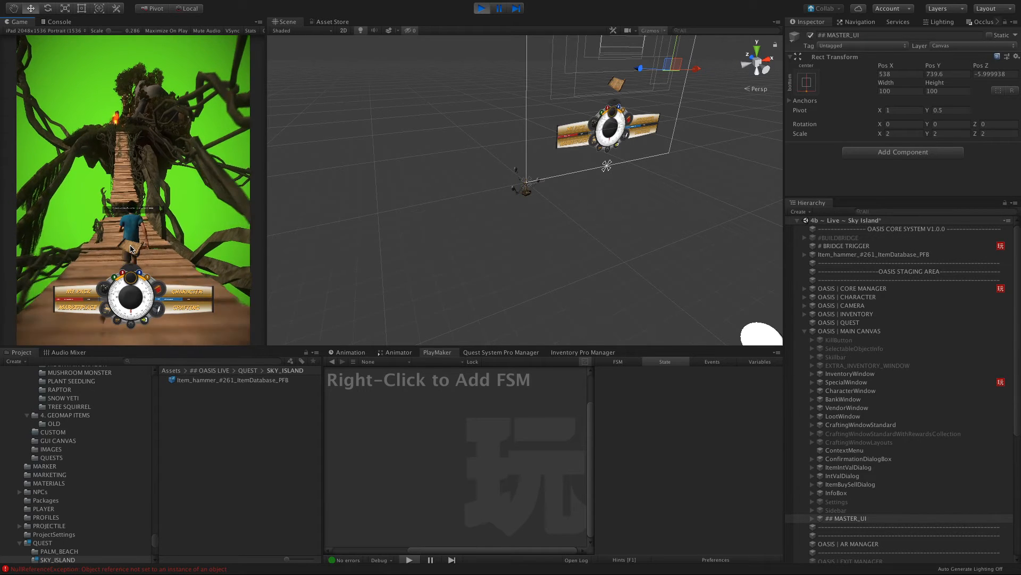
{"action": "left_click_drag", "start_coordinate": [130, 246], "coordinate": [133, 249]}
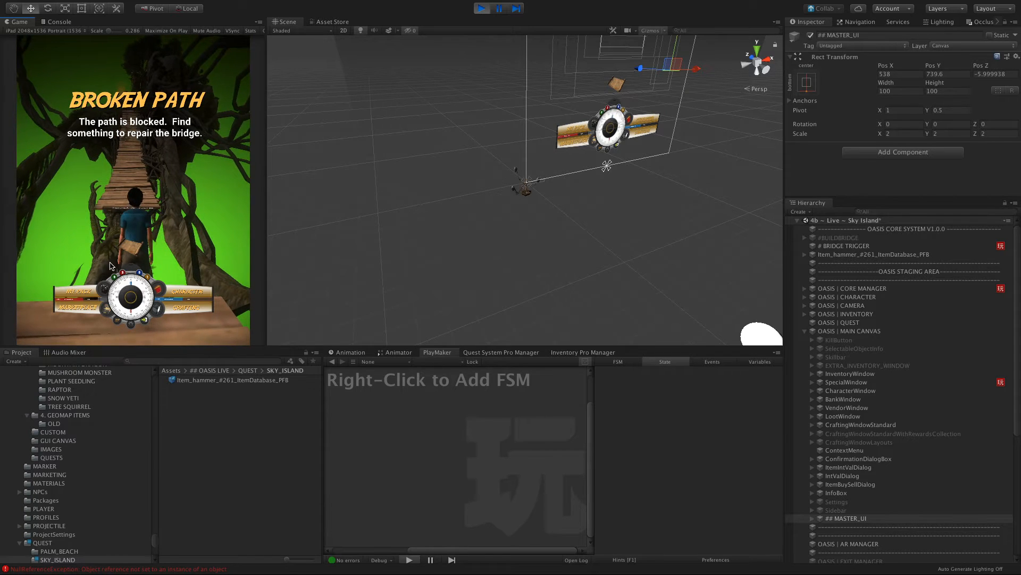
Examine the character's position at the broken bridge against the two Box Colliders of # BRIDGE TRIGGER.
{"action": "left_click", "coordinate": [849, 297]}
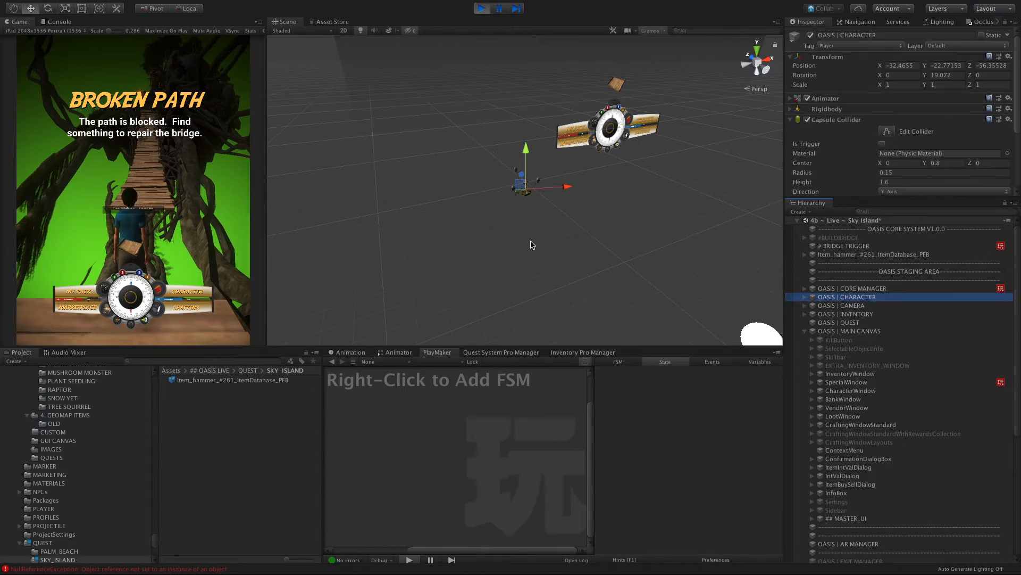
{"action": "key", "text": "f"}
{"action": "left_click_drag", "start_coordinate": [384, 234], "coordinate": [567, 215], "text": "alt"}
{"action": "left_click", "coordinate": [847, 246]}
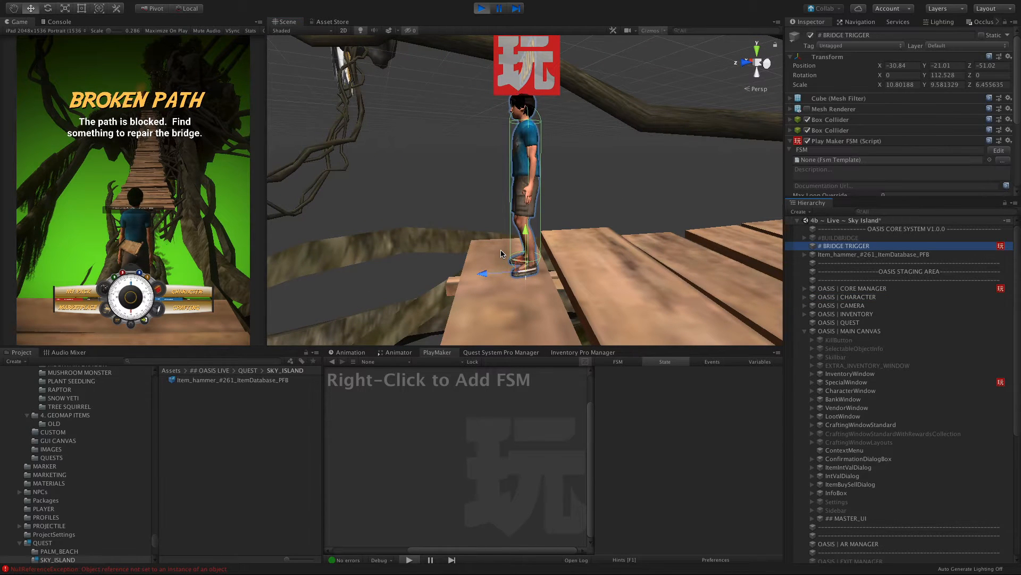
{"action": "key", "text": "f"}
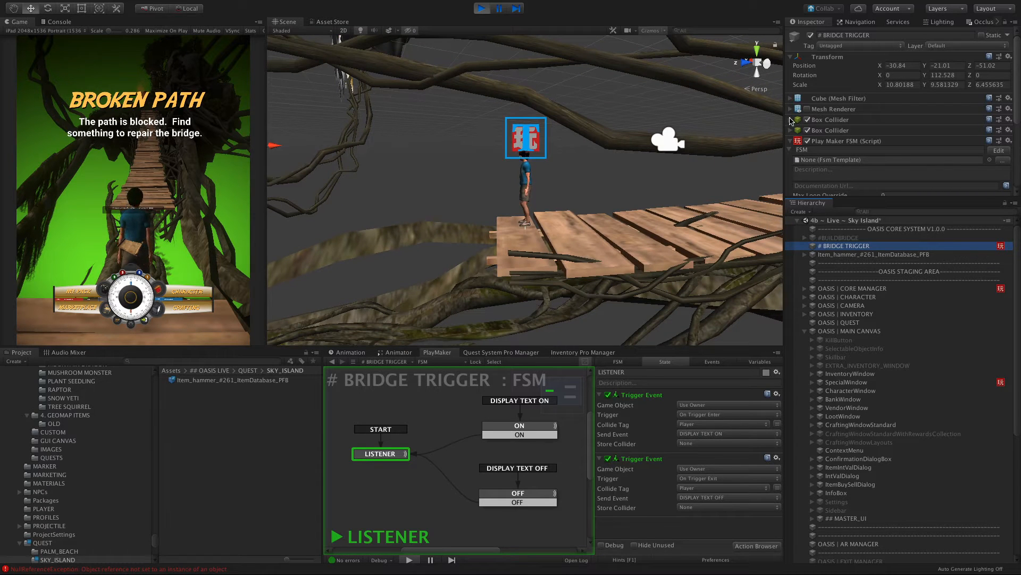
{"action": "left_click", "coordinate": [791, 120]}
{"action": "left_click_drag", "start_coordinate": [542, 217], "coordinate": [485, 256], "text": "alt"}
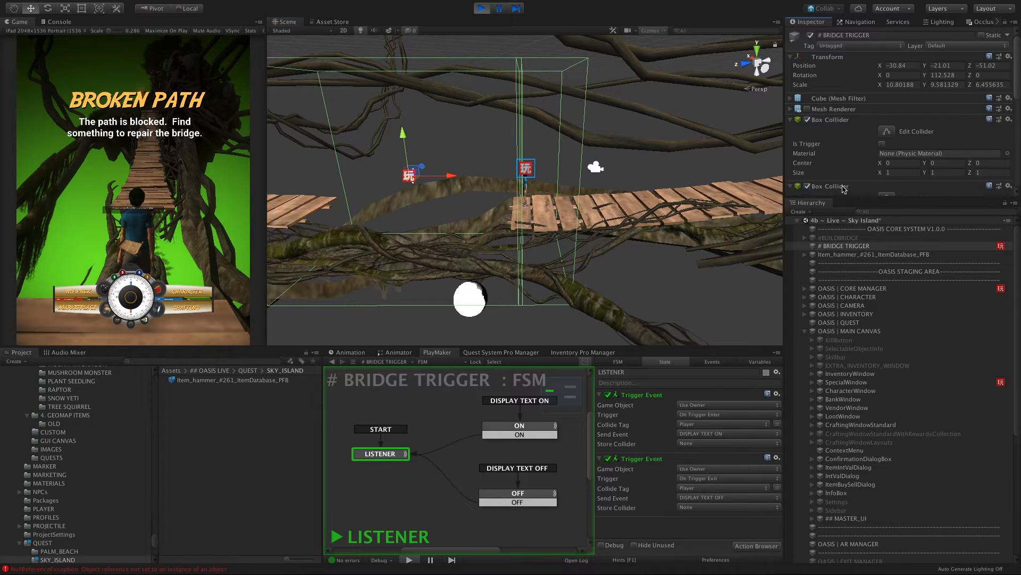
{"action": "scroll", "coordinate": [836, 187], "scroll_direction": "down", "scroll_amount": 3}
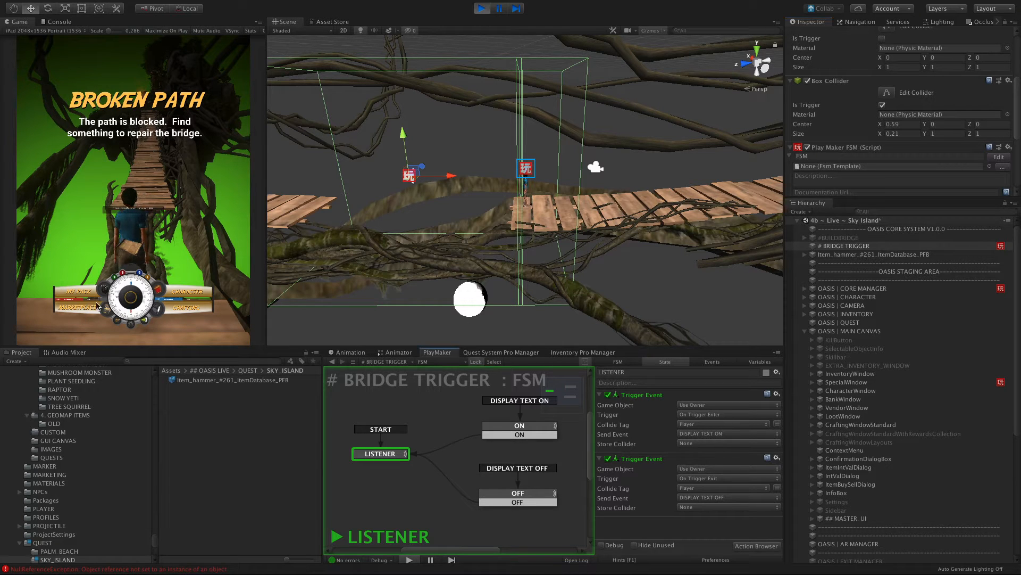
Move the character around inside the trigger area, and walk it back along the bridge away from the gap.
{"action": "mouse_move", "coordinate": [131, 307]}
{"action": "left_mouse_down"}
{"action": "mouse_move", "coordinate": [116, 330]}
{"action": "mouse_move", "coordinate": [141, 309]}
{"action": "left_mouse_up"}
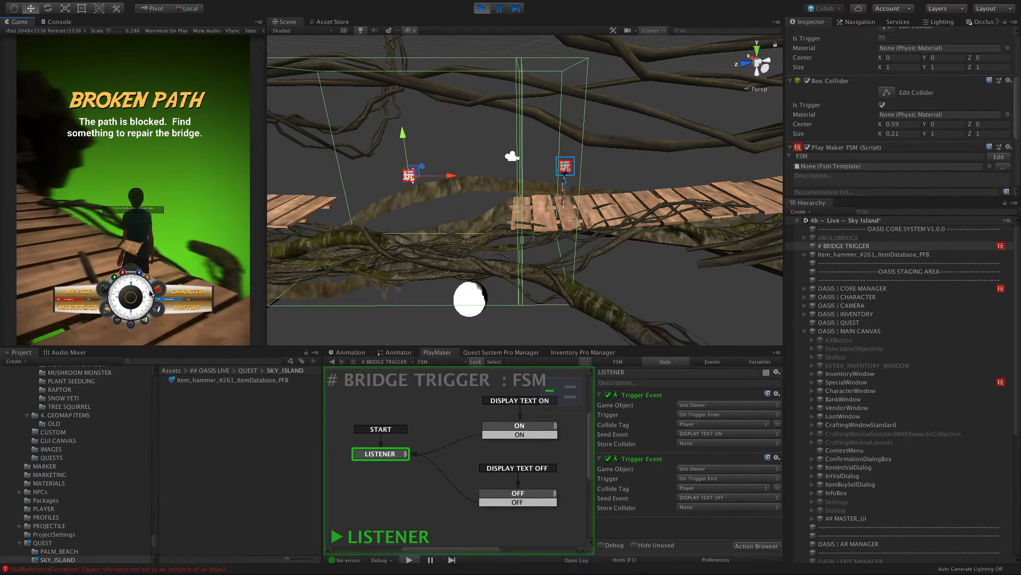
{"action": "mouse_move", "coordinate": [130, 297]}
{"action": "left_mouse_down"}
{"action": "mouse_move", "coordinate": [139, 282]}
{"action": "mouse_move", "coordinate": [136, 309]}
{"action": "mouse_move", "coordinate": [186, 346]}
{"action": "mouse_move", "coordinate": [170, 335]}
{"action": "left_mouse_up"}
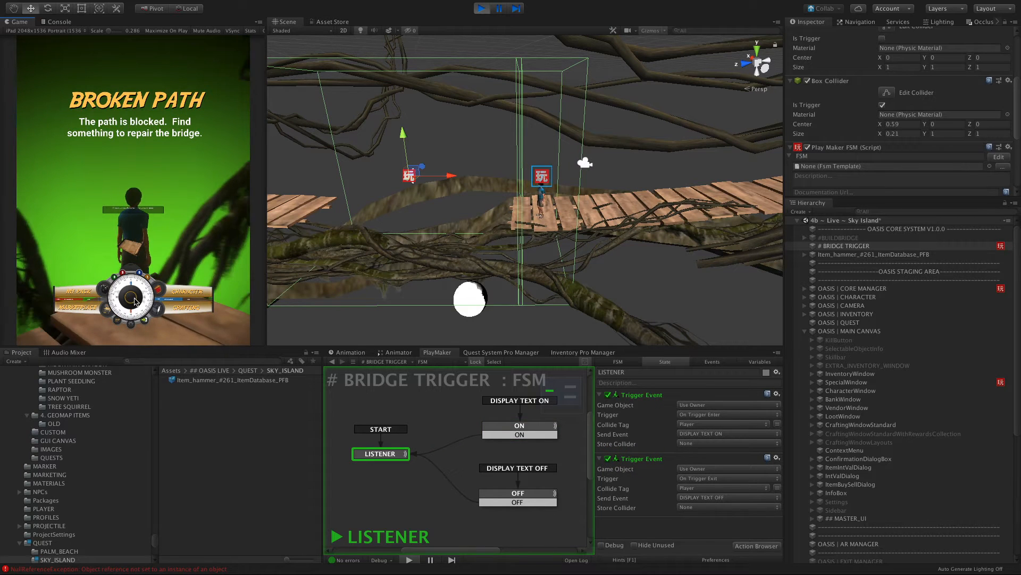
{"action": "mouse_move", "coordinate": [137, 301]}
{"action": "left_mouse_down"}
{"action": "mouse_move", "coordinate": [92, 339]}
{"action": "mouse_move", "coordinate": [96, 330]}
{"action": "left_mouse_up"}
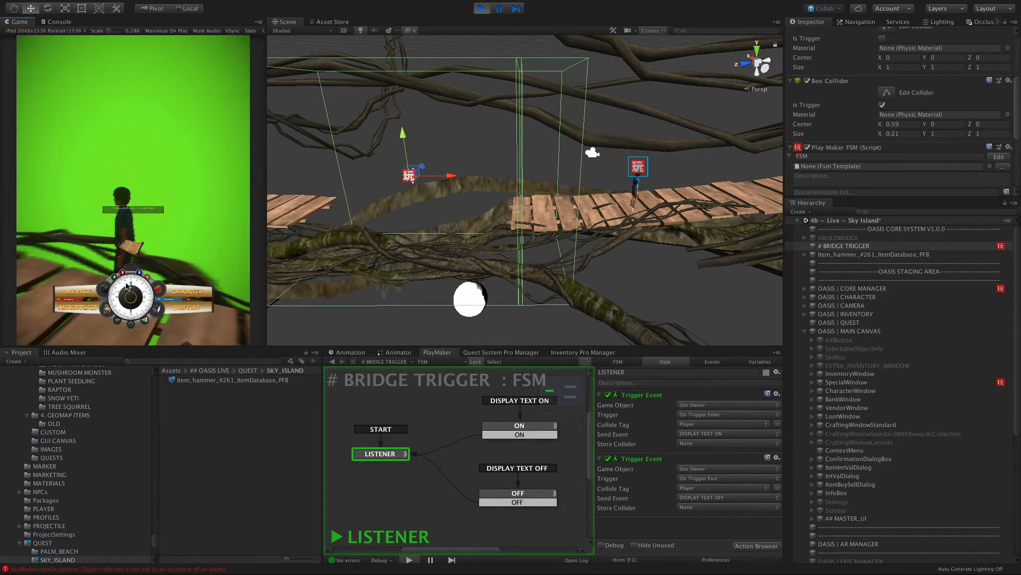
{"action": "left_click_drag", "start_coordinate": [121, 295], "coordinate": [118, 230]}
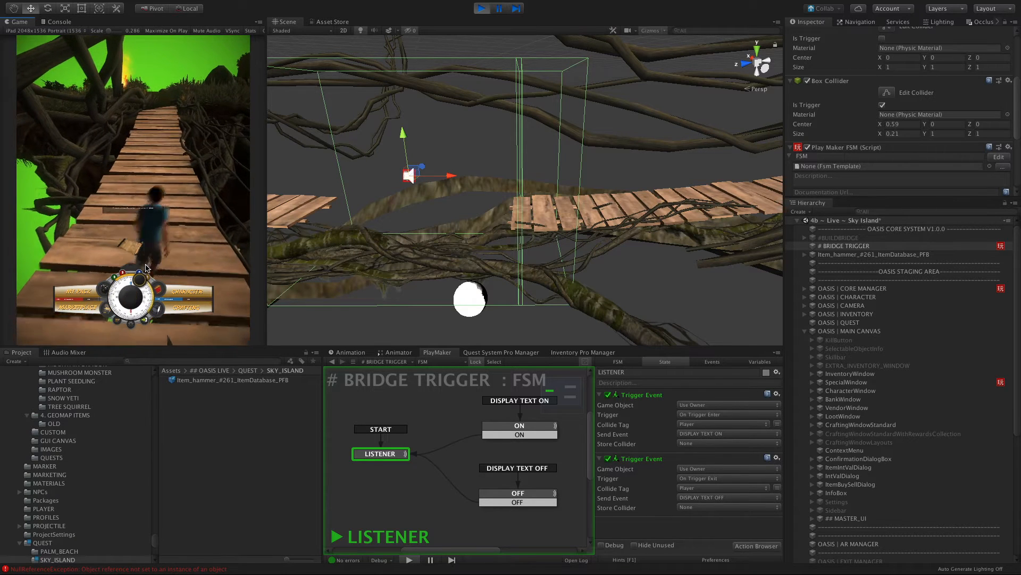
Check the inventory while walking the character off the bridge toward the crate, and close the inventory again.
{"action": "left_click", "coordinate": [74, 292]}
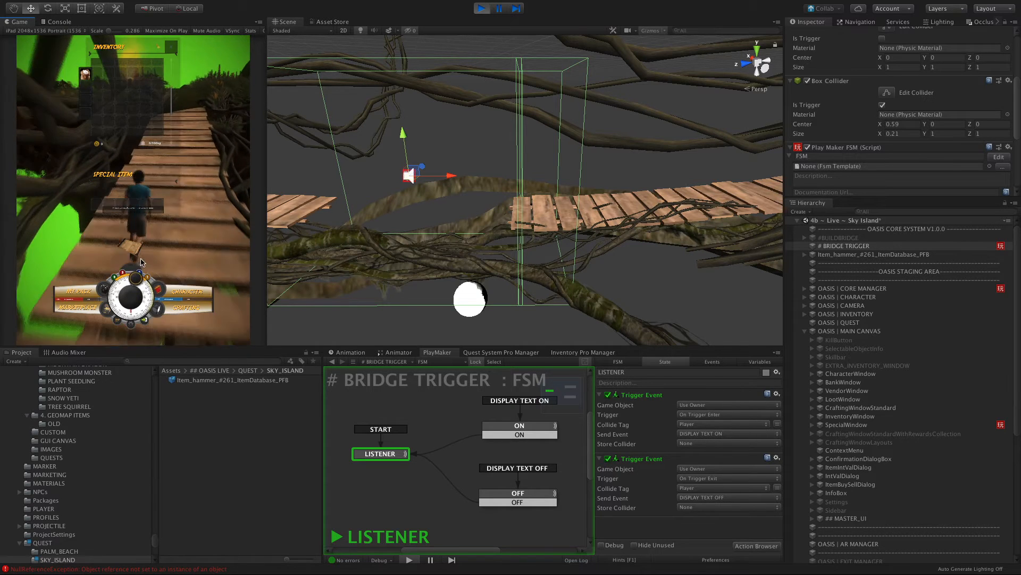
{"action": "left_click_drag", "start_coordinate": [141, 262], "coordinate": [133, 257]}
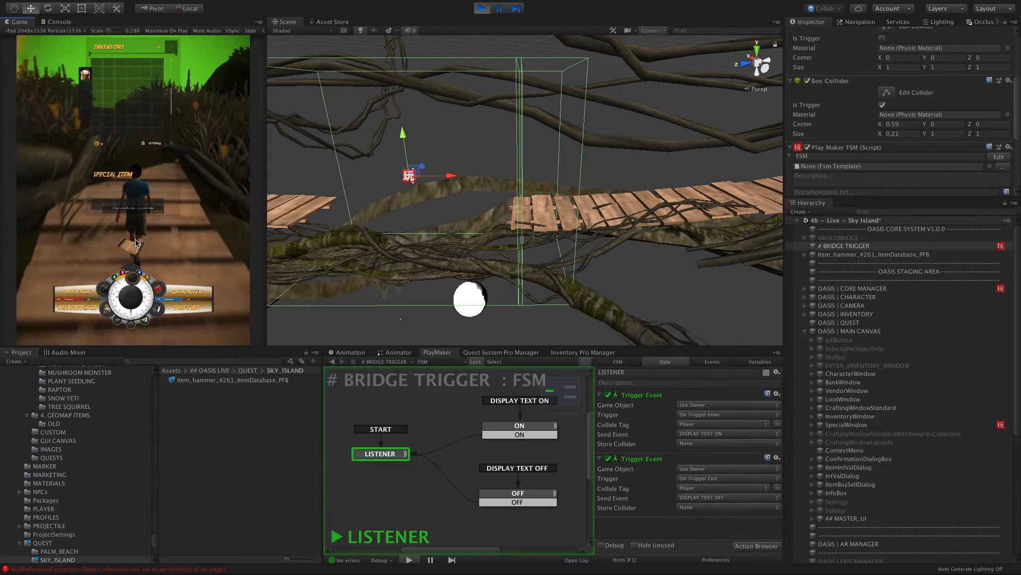
{"action": "left_click_drag", "start_coordinate": [135, 243], "coordinate": [133, 243]}
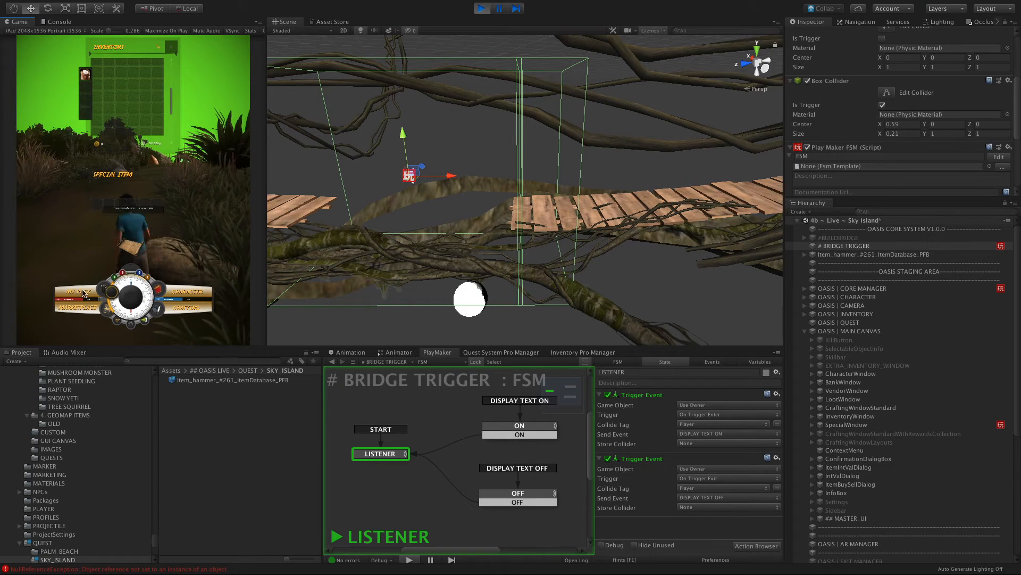
{"action": "left_click_drag", "start_coordinate": [164, 229], "coordinate": [173, 224]}
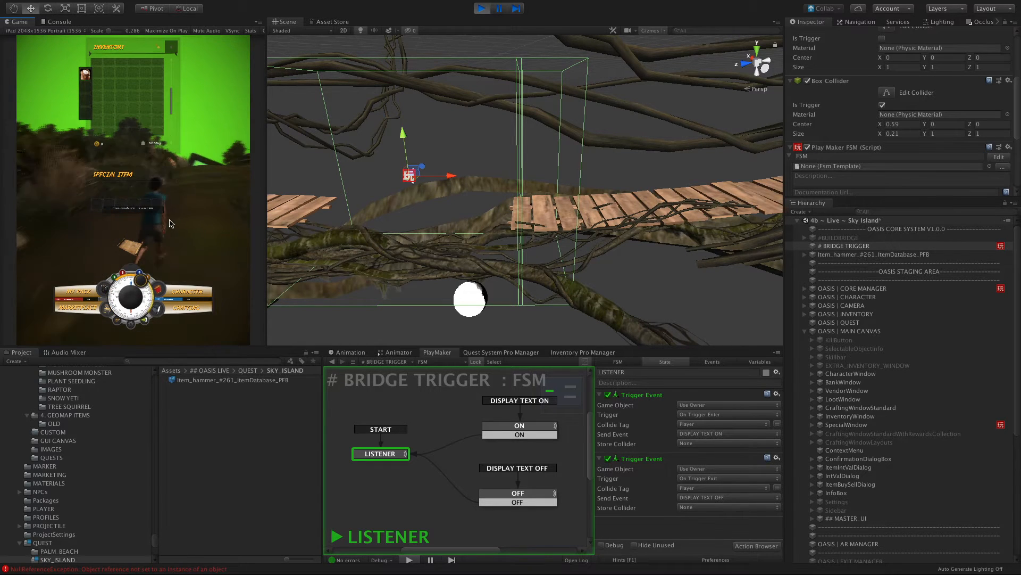
{"action": "left_click", "coordinate": [77, 292]}
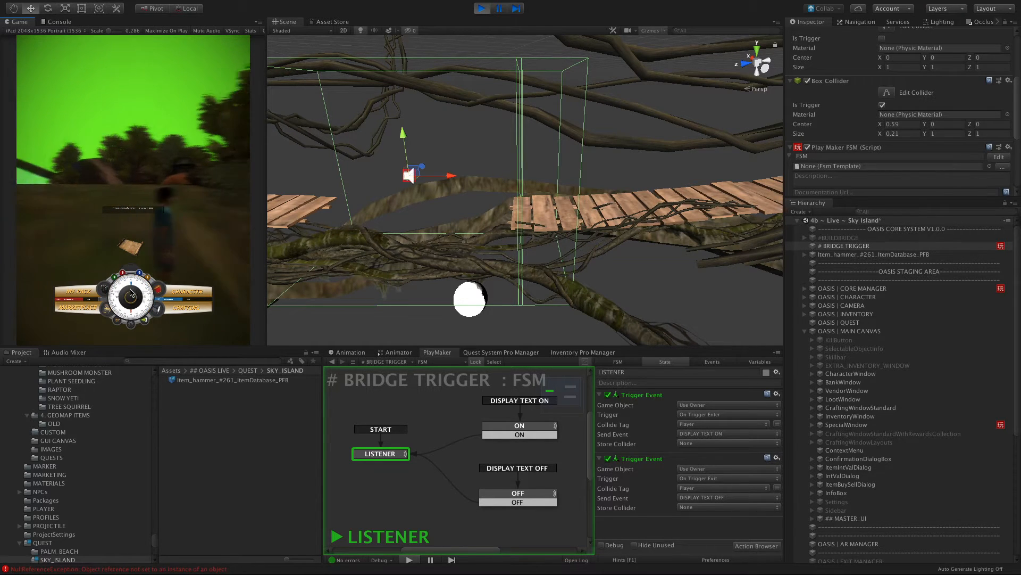
Pick up the hammer lying on the crate and collect the crate's 10 Gold Coins.
{"action": "mouse_move", "coordinate": [220, 233]}
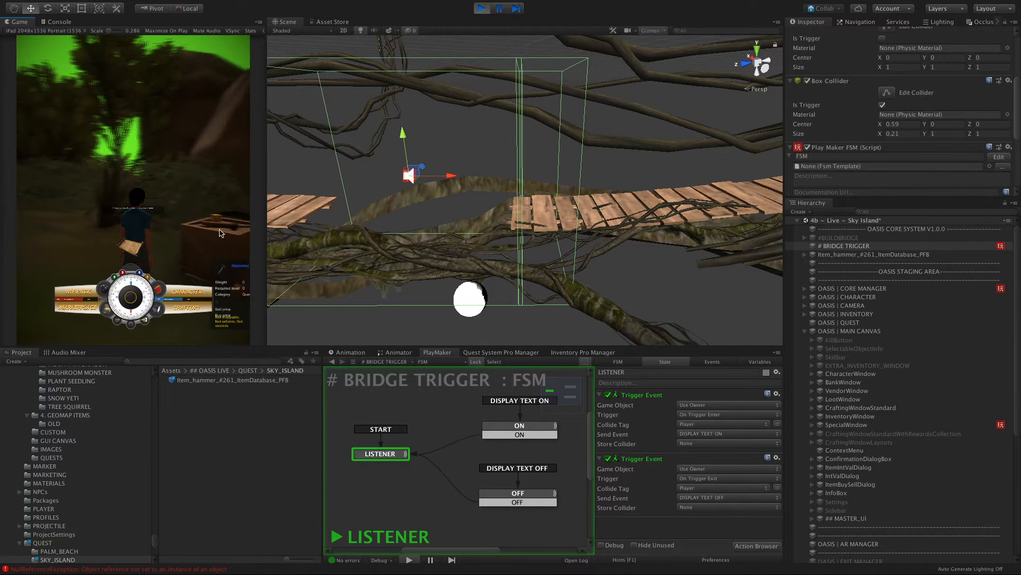
{"action": "left_click", "coordinate": [197, 220]}
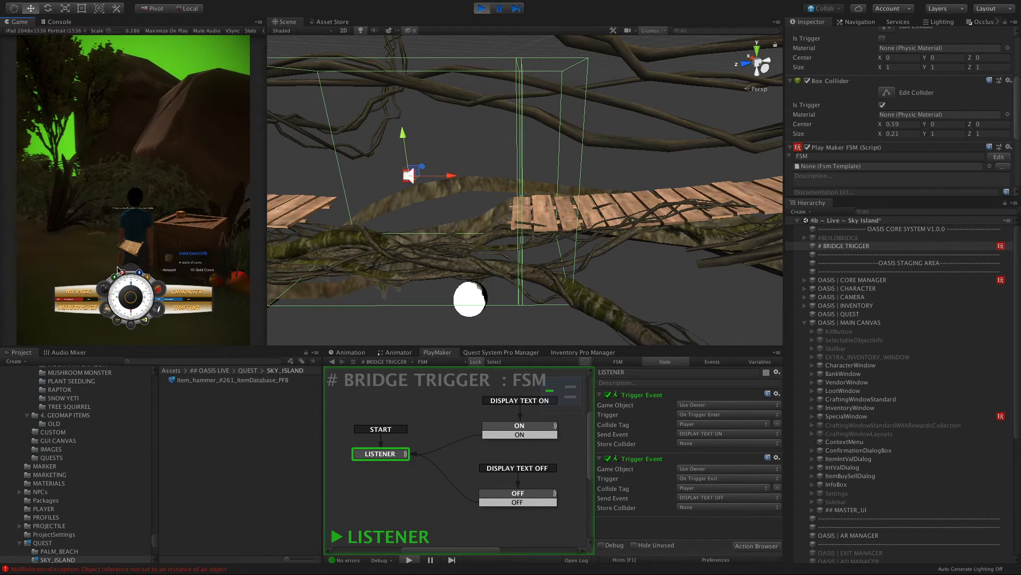
{"action": "left_click", "coordinate": [179, 215]}
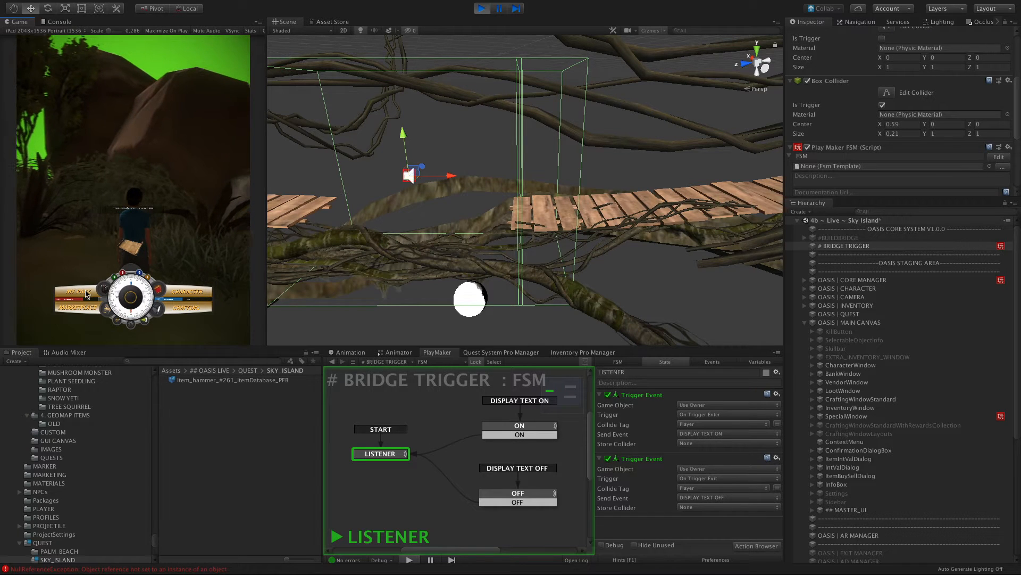
Return the character to the bridge, and move the opened Inventory and Special Item windows clear of the character.
{"action": "mouse_move", "coordinate": [140, 311]}
{"action": "left_mouse_down"}
{"action": "mouse_move", "coordinate": [153, 329]}
{"action": "mouse_move", "coordinate": [179, 293]}
{"action": "mouse_move", "coordinate": [201, 230]}
{"action": "mouse_move", "coordinate": [194, 250]}
{"action": "left_mouse_up"}
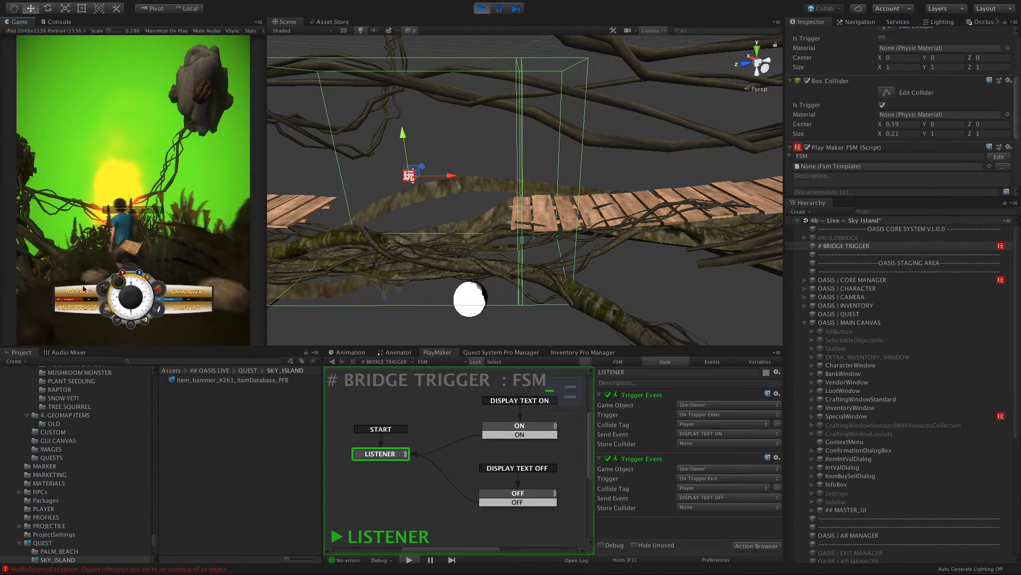
{"action": "mouse_move", "coordinate": [131, 307]}
{"action": "left_mouse_down"}
{"action": "mouse_move", "coordinate": [161, 314]}
{"action": "mouse_move", "coordinate": [101, 288]}
{"action": "mouse_move", "coordinate": [118, 274]}
{"action": "mouse_move", "coordinate": [145, 283]}
{"action": "mouse_move", "coordinate": [131, 266]}
{"action": "left_mouse_up"}
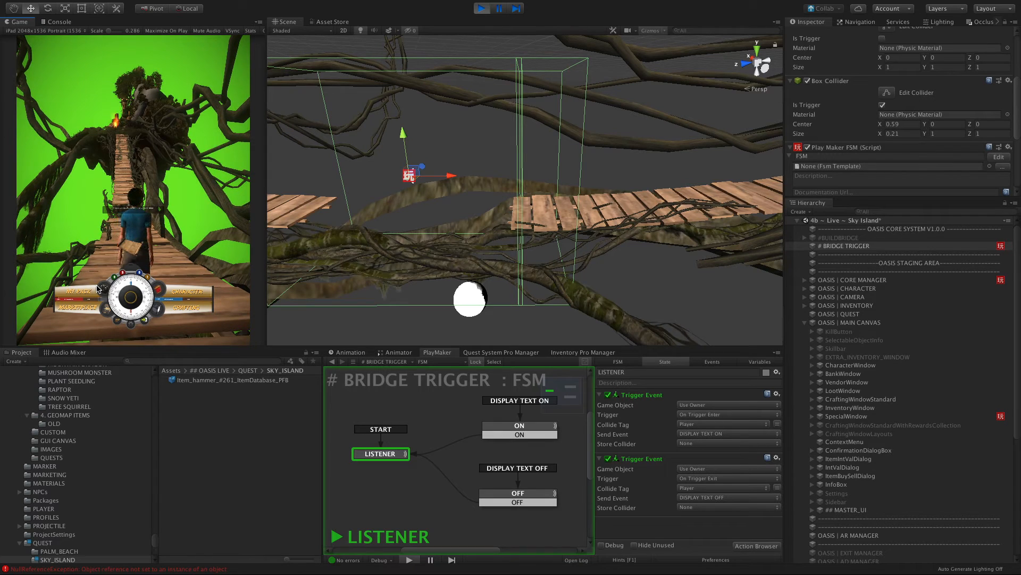
{"action": "left_click", "coordinate": [81, 292]}
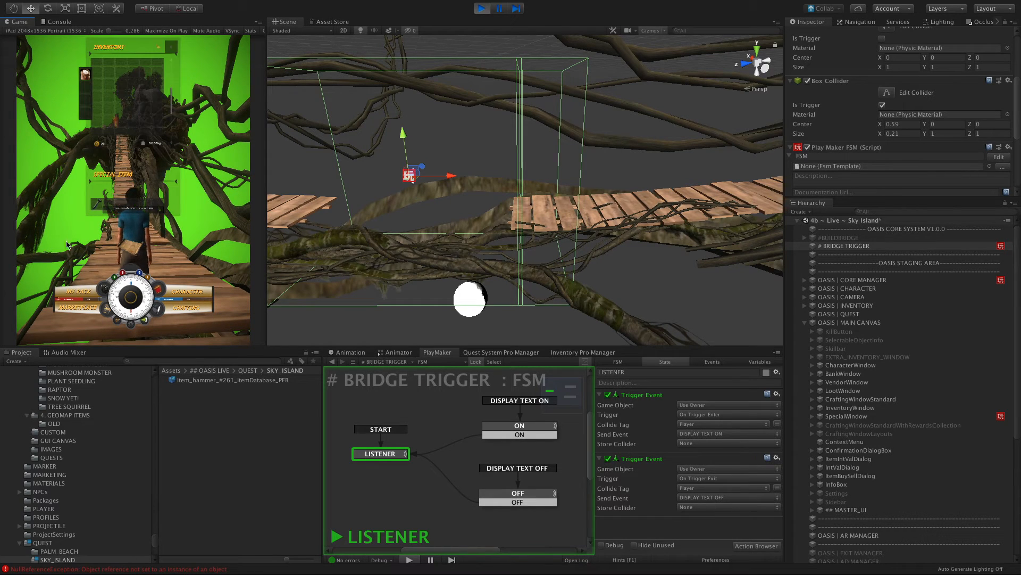
{"action": "left_click_drag", "start_coordinate": [145, 47], "coordinate": [231, 74]}
{"action": "left_click_drag", "start_coordinate": [178, 205], "coordinate": [221, 208]}
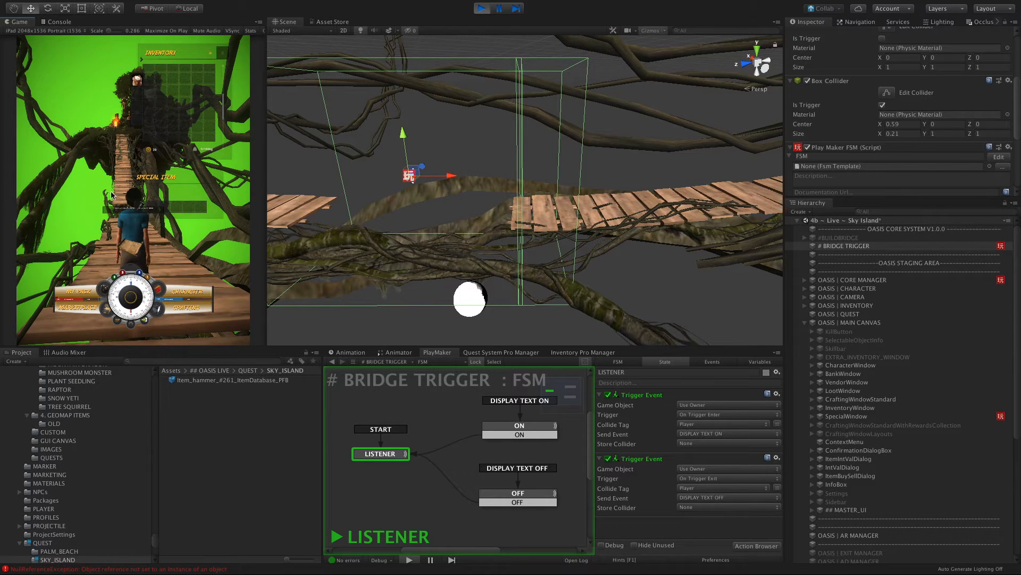
Show the SpecialWindow's BURN WALL state machine, and use the hammer from the Special Item window to test it.
{"action": "left_click", "coordinate": [888, 418]}
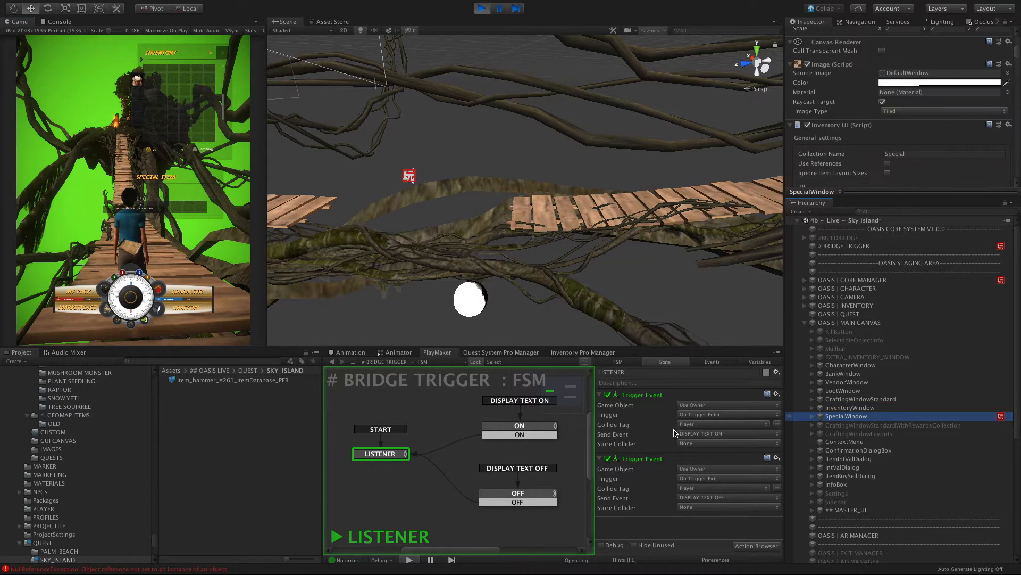
{"action": "left_click", "coordinate": [478, 363]}
{"action": "left_click", "coordinate": [846, 407]}
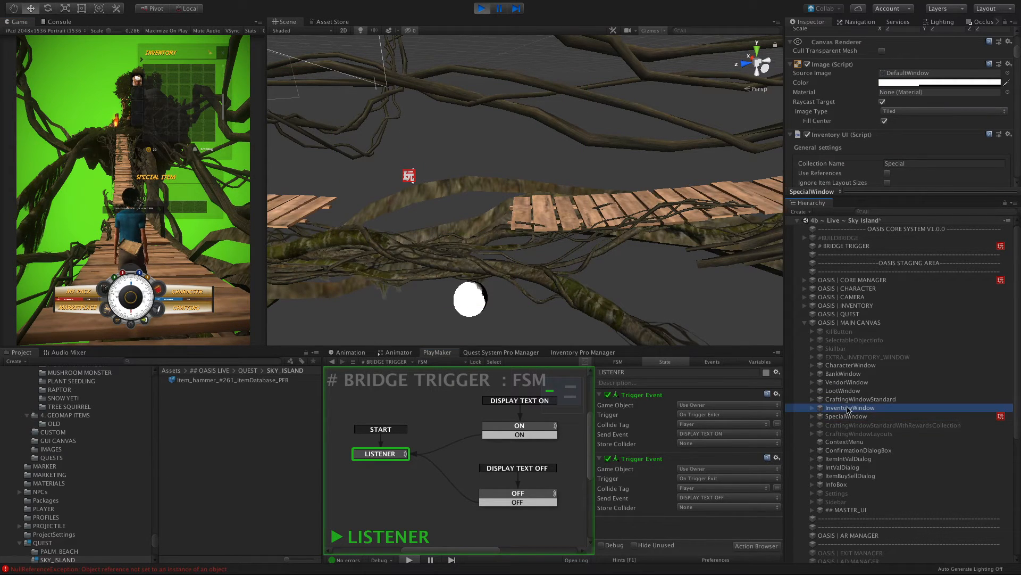
{"action": "left_click", "coordinate": [840, 417]}
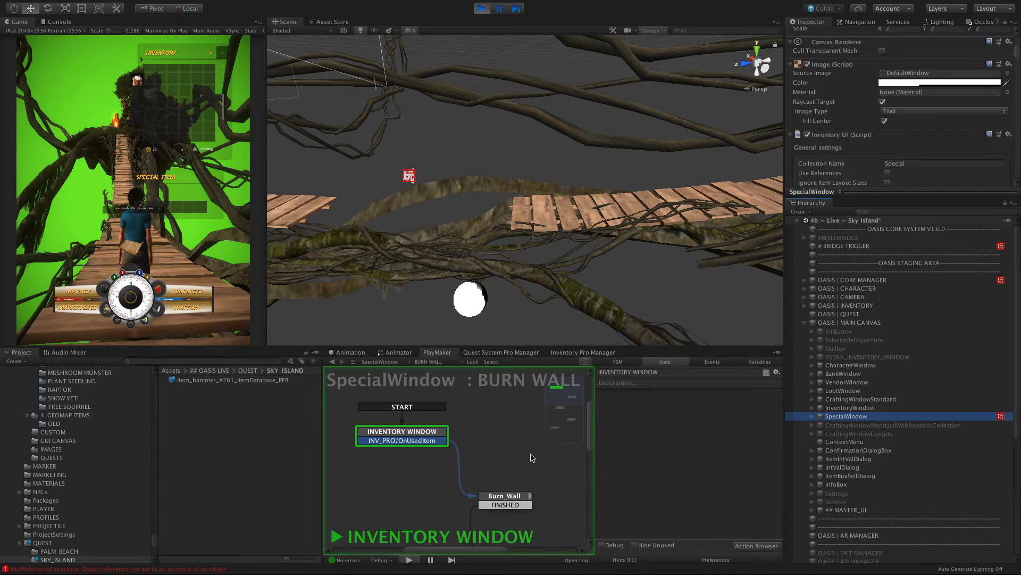
{"action": "left_click_drag", "start_coordinate": [562, 401], "coordinate": [563, 404]}
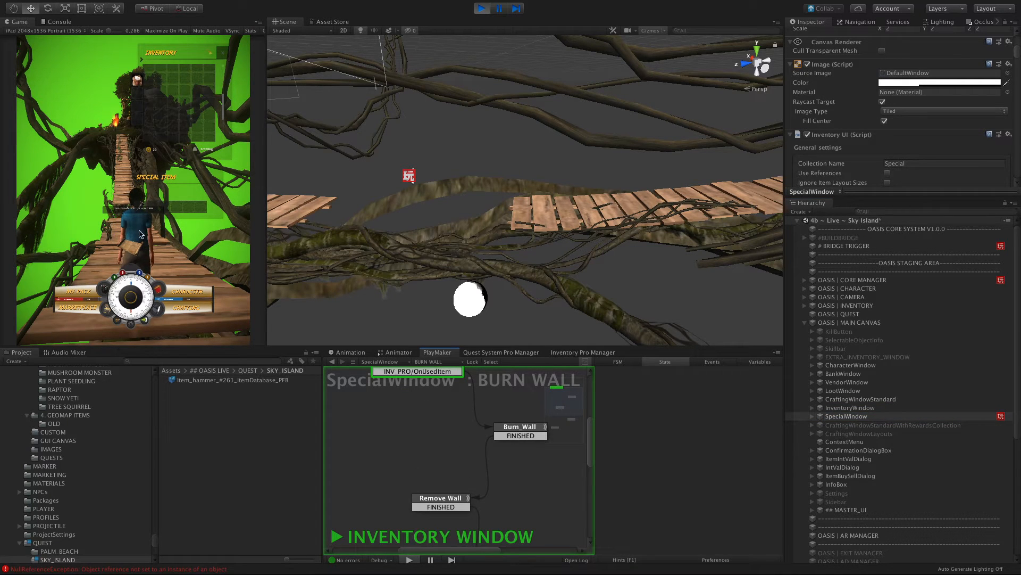
{"action": "mouse_move", "coordinate": [142, 209]}
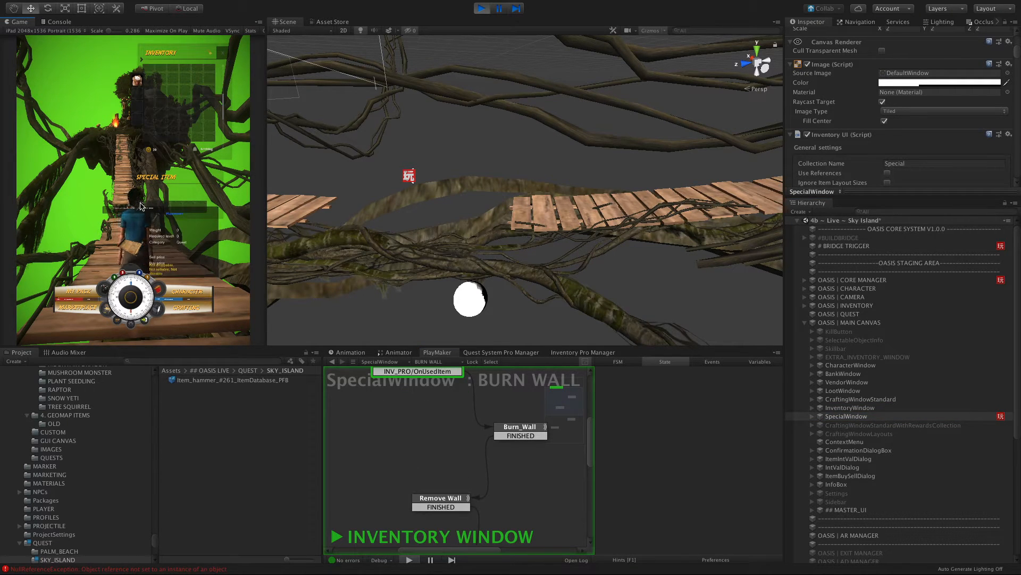
{"action": "right_click", "coordinate": [142, 209]}
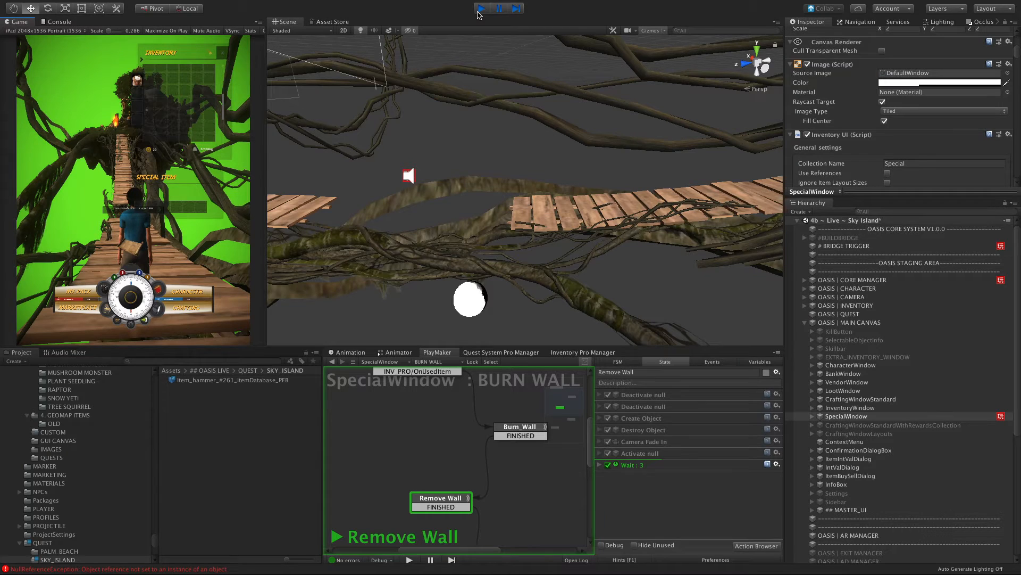
Stop the play test and inspect the BuildBridge_1 and BuildBridge_2 objects inside #BUILDBRIDGE.
{"action": "left_click", "coordinate": [480, 9]}
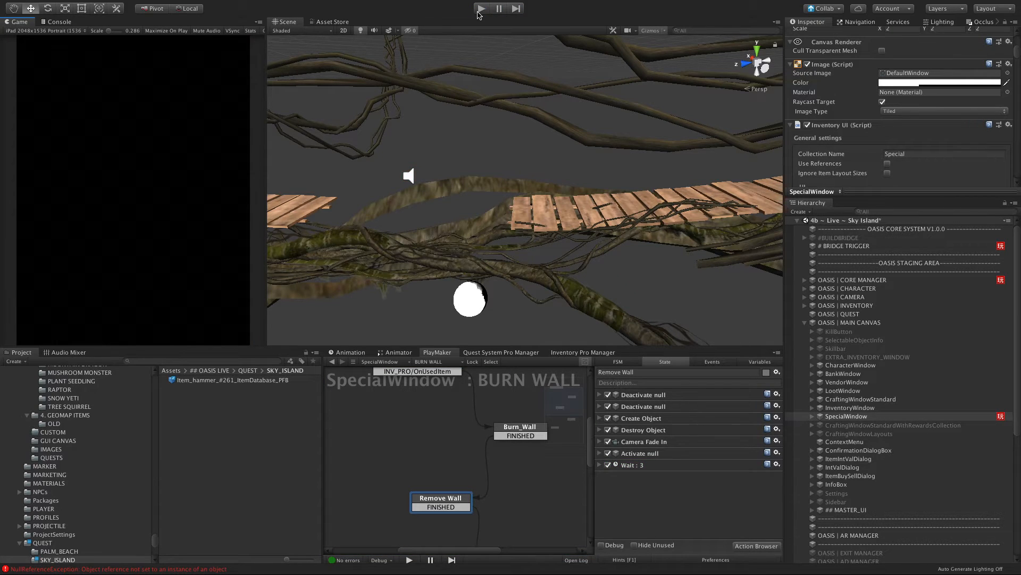
{"action": "left_click", "coordinate": [805, 238]}
{"action": "left_click", "coordinate": [840, 247]}
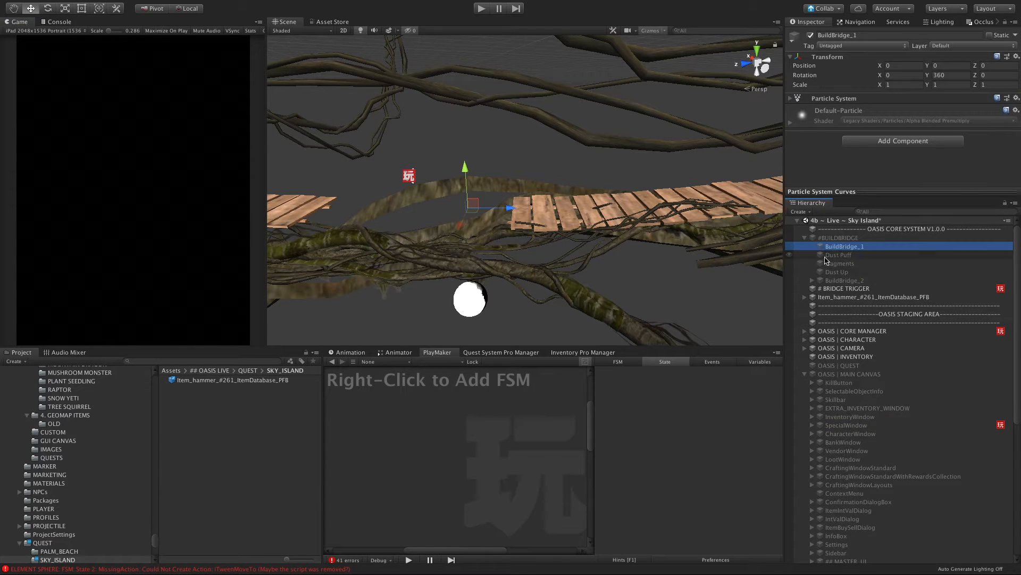
{"action": "left_click", "coordinate": [828, 281]}
{"action": "left_click", "coordinate": [812, 280]}
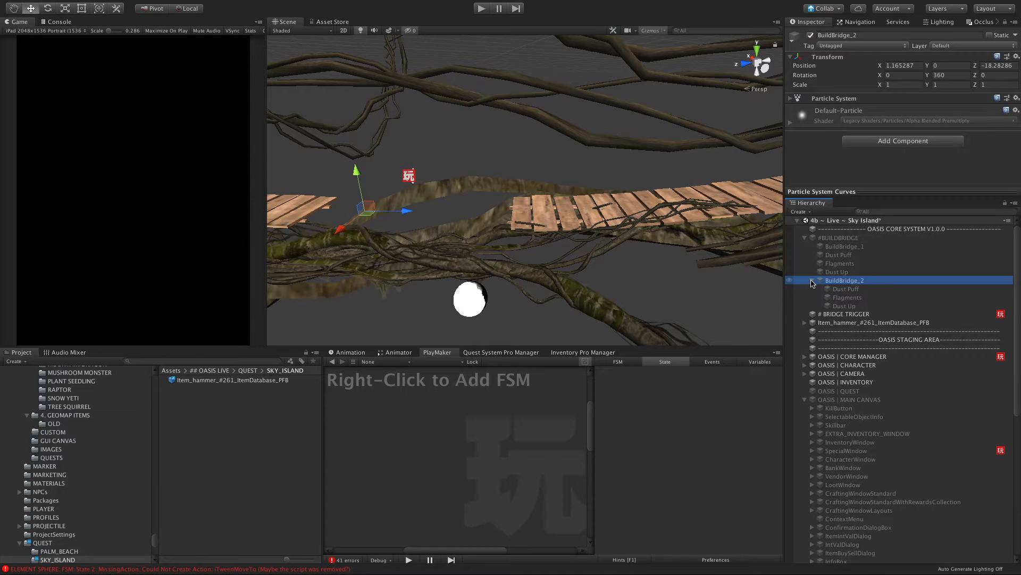
{"action": "left_click", "coordinate": [813, 281]}
Make Dust Puff, Flagments and Dust Up children of BuildBridge_1, and collapse that group.
{"action": "left_click", "coordinate": [839, 255]}
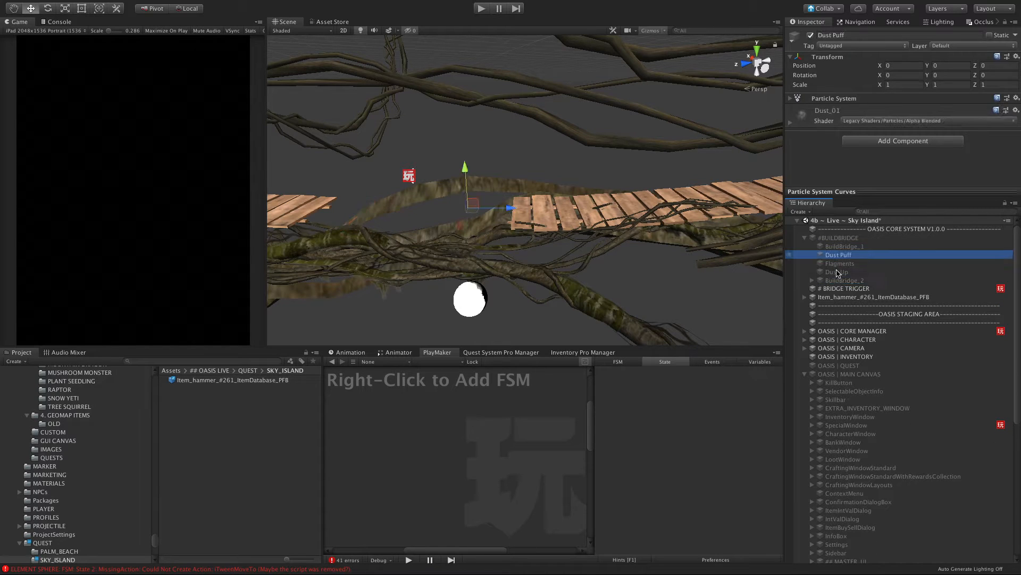
{"action": "left_click", "coordinate": [837, 272], "text": "shift"}
{"action": "left_click_drag", "start_coordinate": [836, 266], "coordinate": [830, 248]}
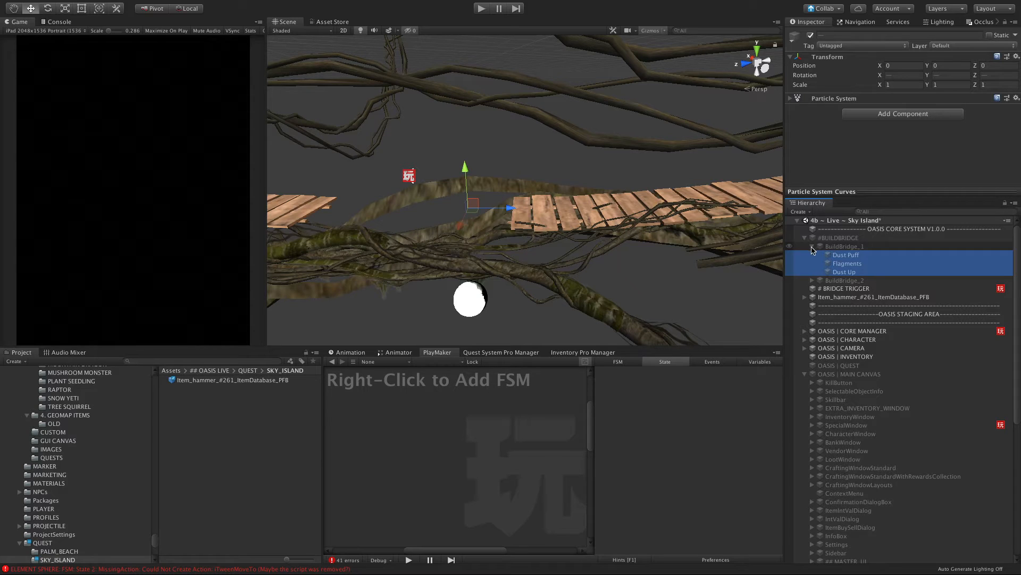
{"action": "left_click", "coordinate": [812, 247]}
Activate the #BUILDBRIDGE object to preview its effects in the scene, and deactivate it again.
{"action": "left_click", "coordinate": [828, 247]}
{"action": "left_click", "coordinate": [834, 255]}
{"action": "left_click", "coordinate": [830, 247]}
{"action": "left_click", "coordinate": [827, 240]}
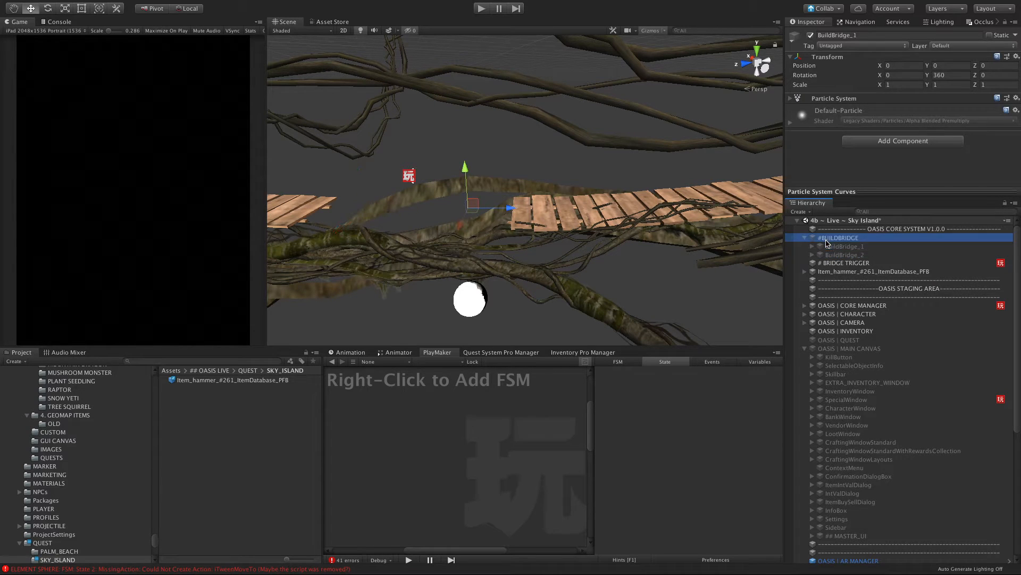
{"action": "left_click", "coordinate": [811, 35]}
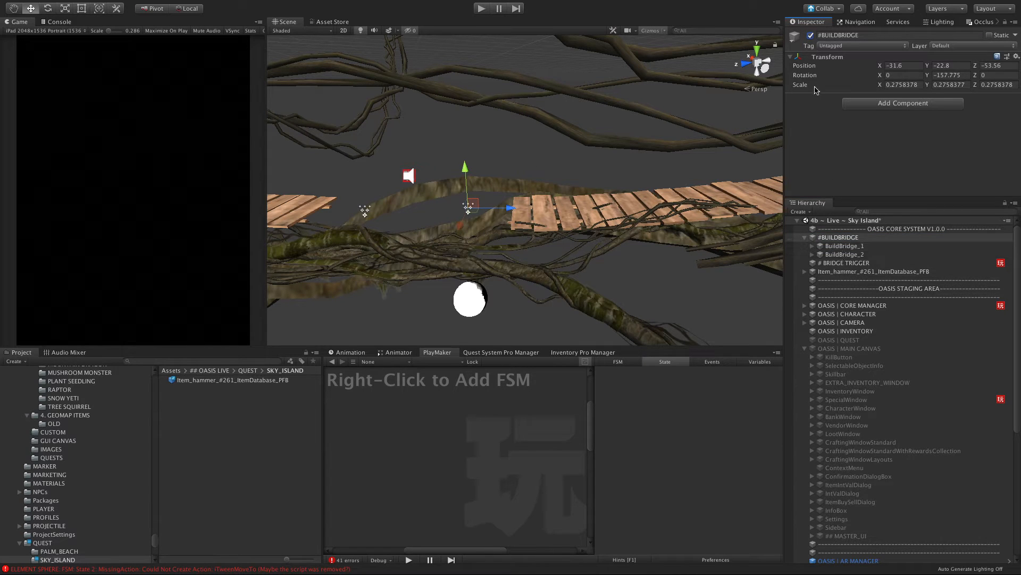
{"action": "left_click", "coordinate": [810, 35]}
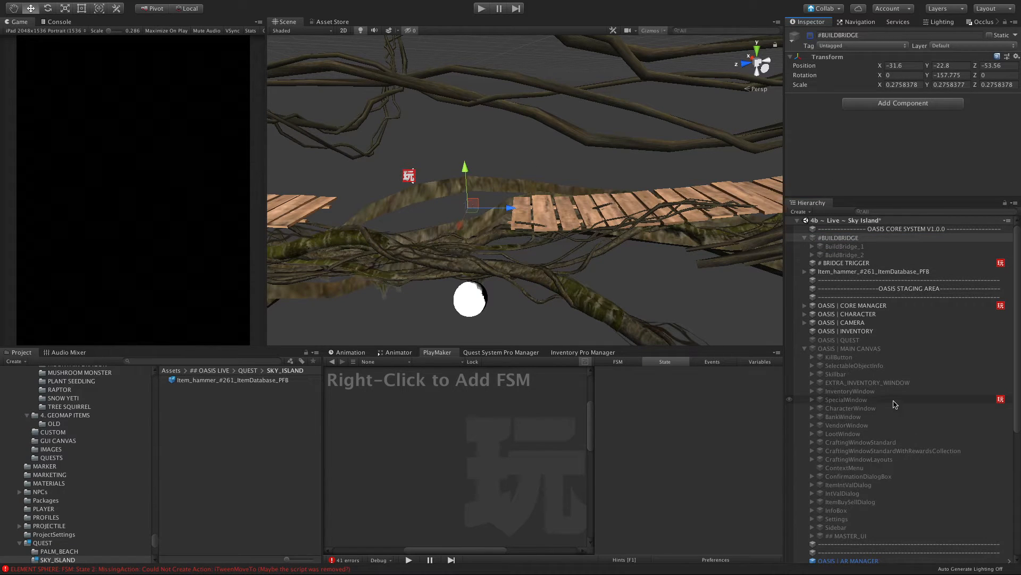
Assign #BUILDBRIDGE to the Activate Game Object action of SpecialWindow's Burn_Wall state, and rename the state Build Bridge.
{"action": "left_click", "coordinate": [846, 399]}
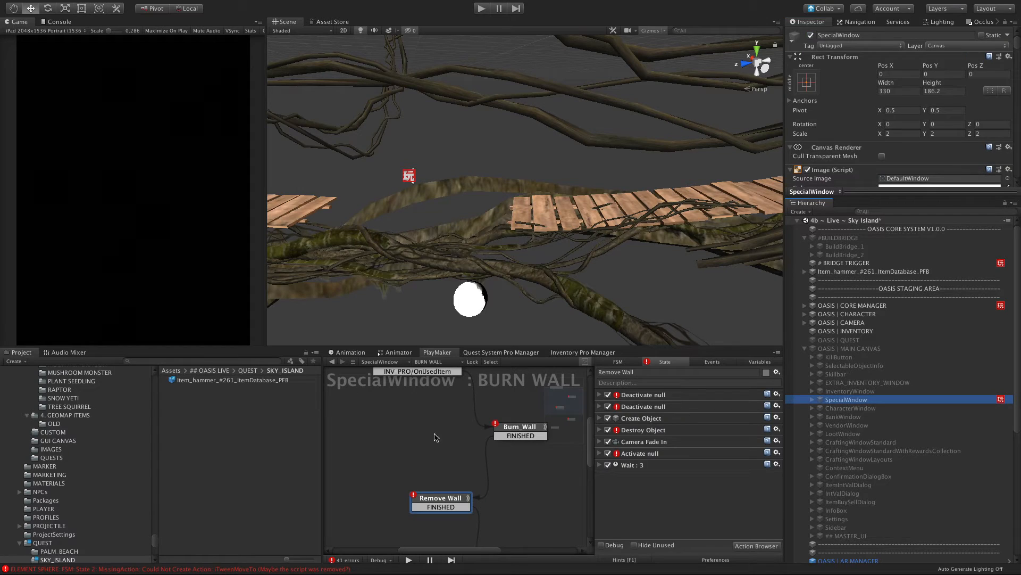
{"action": "middle_click_drag", "start_coordinate": [512, 397], "coordinate": [518, 426]}
{"action": "left_click", "coordinate": [521, 463]}
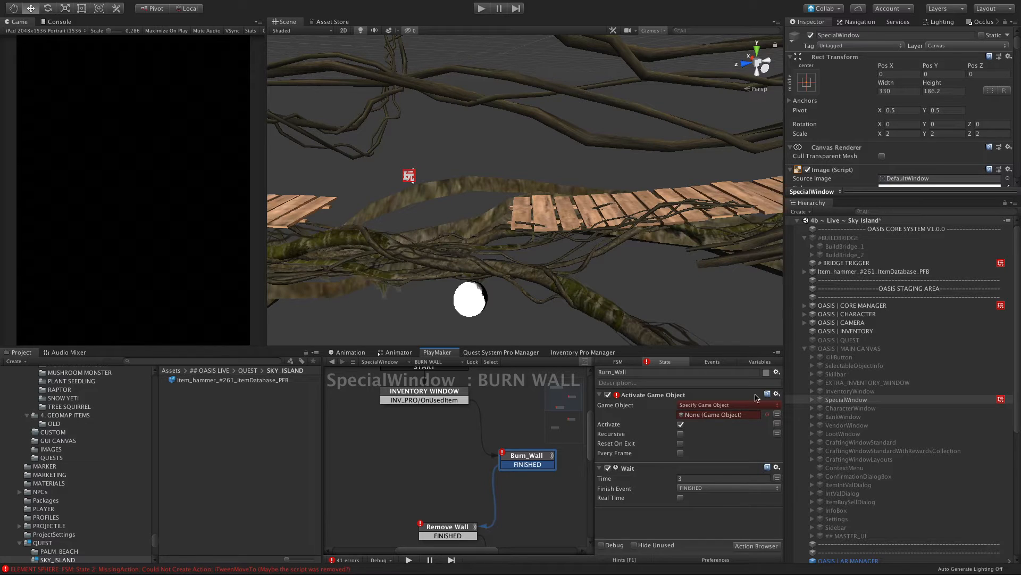
{"action": "left_click_drag", "start_coordinate": [839, 237], "coordinate": [716, 414]}
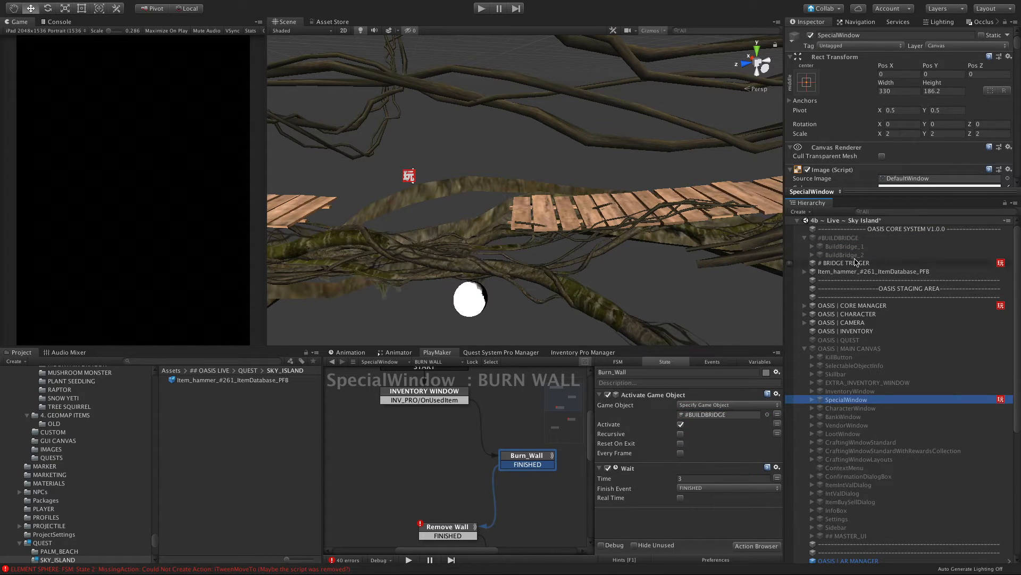
{"action": "left_click", "coordinate": [635, 372]}
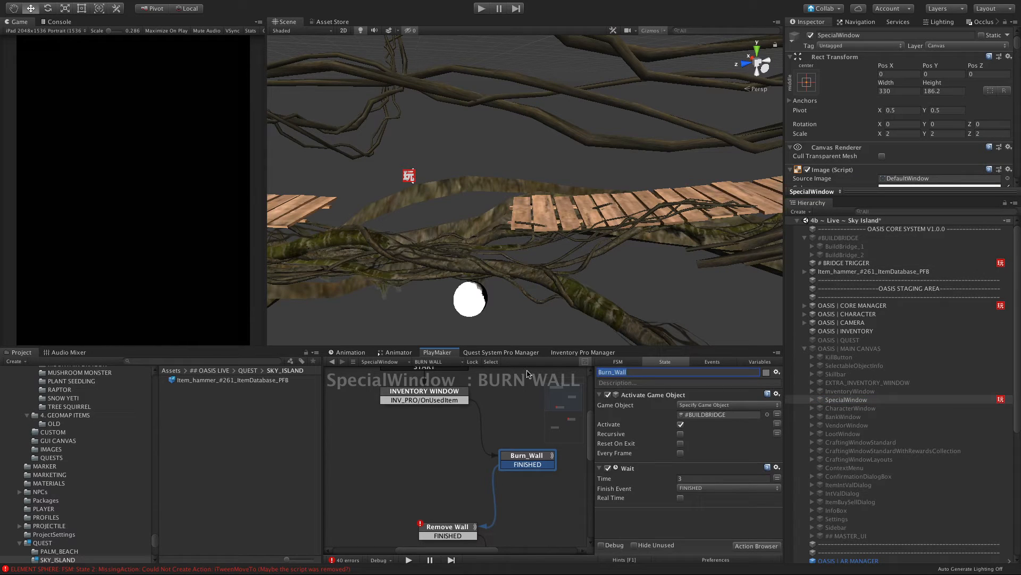
{"action": "type", "text": "Build Bridge"}
Expand the two Deactivate actions of the Remove Wall state, and enlarge the PlayMaker area to show more actions.
{"action": "left_click", "coordinate": [447, 532]}
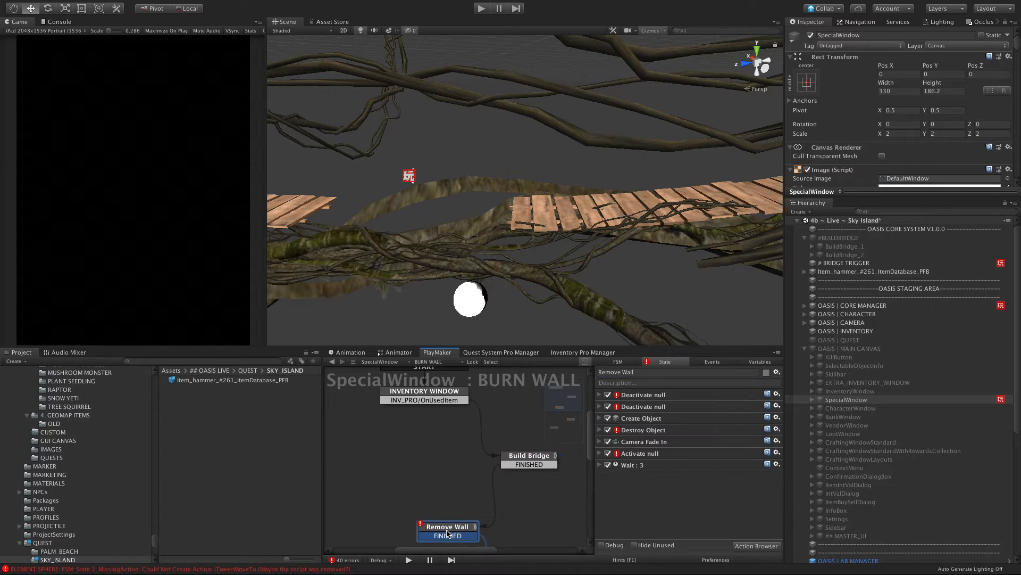
{"action": "left_click", "coordinate": [599, 394]}
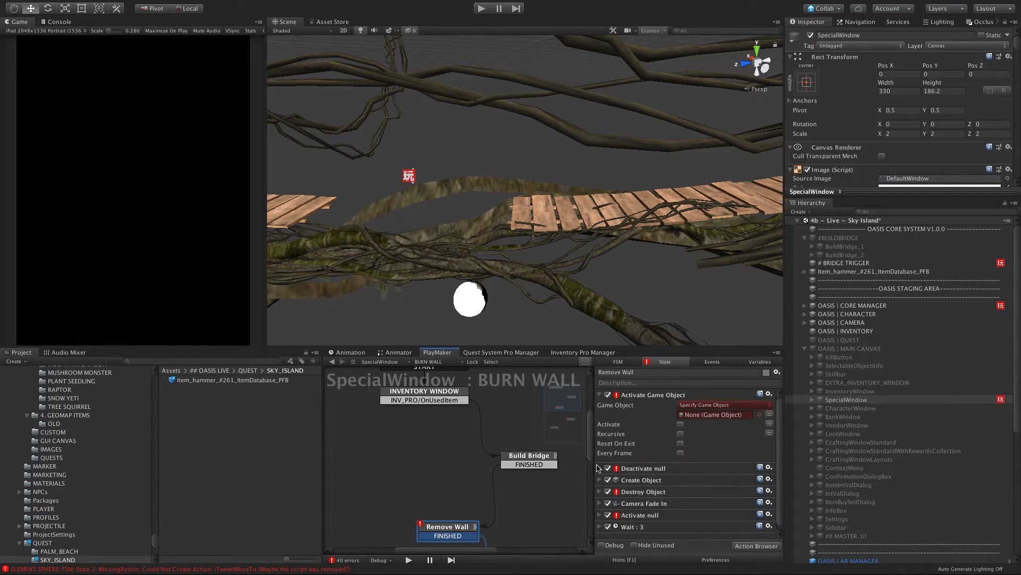
{"action": "left_click", "coordinate": [599, 468]}
{"action": "scroll", "coordinate": [601, 493], "scroll_direction": "down", "scroll_amount": 3}
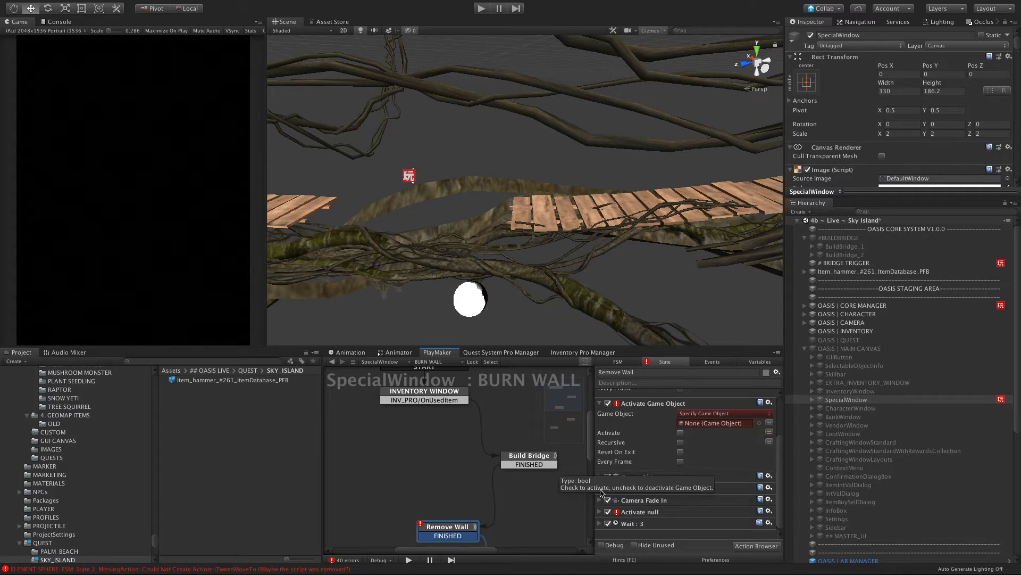
{"action": "left_click_drag", "start_coordinate": [571, 346], "coordinate": [575, 187]}
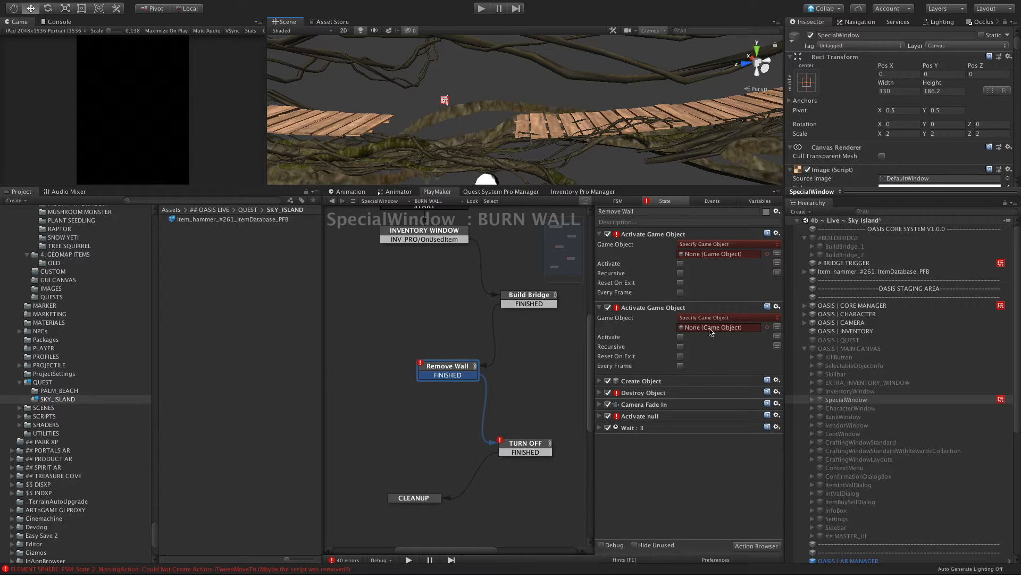
Disable the Remove Wall state's Create Object action for the magic seed, and collapse it.
{"action": "left_click", "coordinate": [600, 382]}
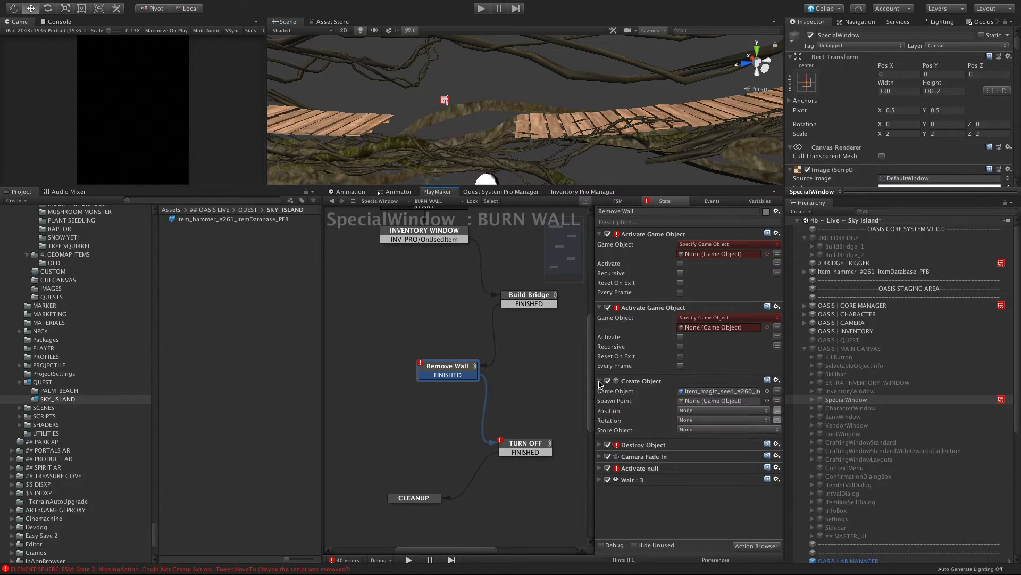
{"action": "left_click", "coordinate": [776, 380]}
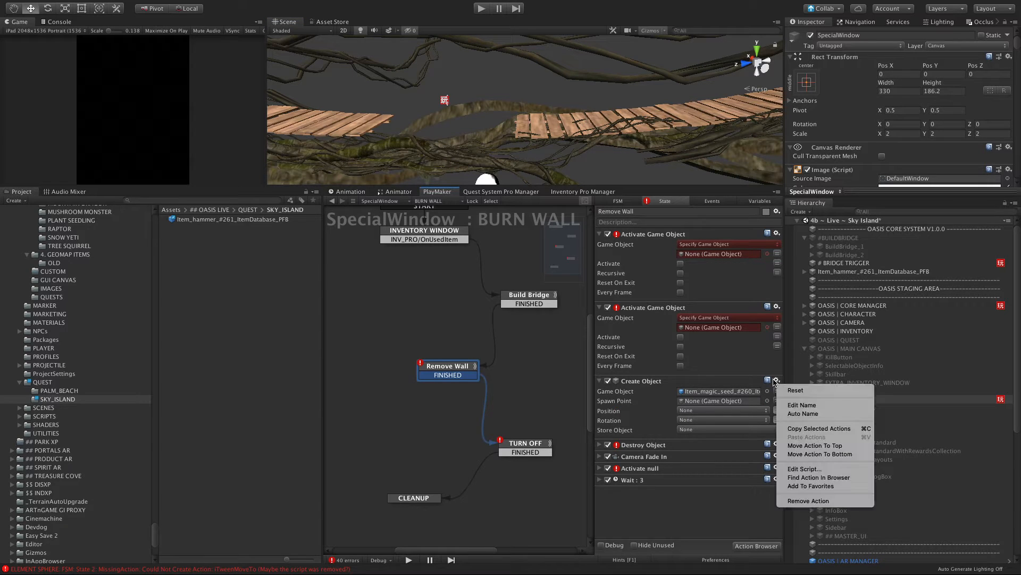
{"action": "left_click", "coordinate": [606, 384]}
{"action": "left_click", "coordinate": [608, 382]}
{"action": "left_click", "coordinate": [607, 381]}
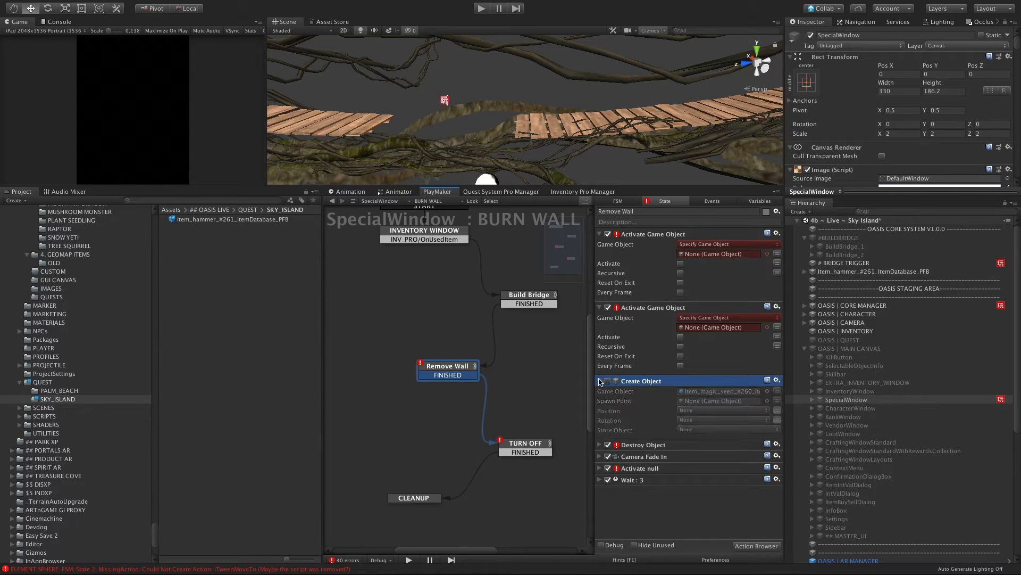
{"action": "left_click", "coordinate": [600, 382]}
Expand Remove Wall's Destroy Object and last Activate Game Object actions, and assign ## Bridge (BROKEN) from Wood Bridge to the latter.
{"action": "left_click", "coordinate": [600, 392]}
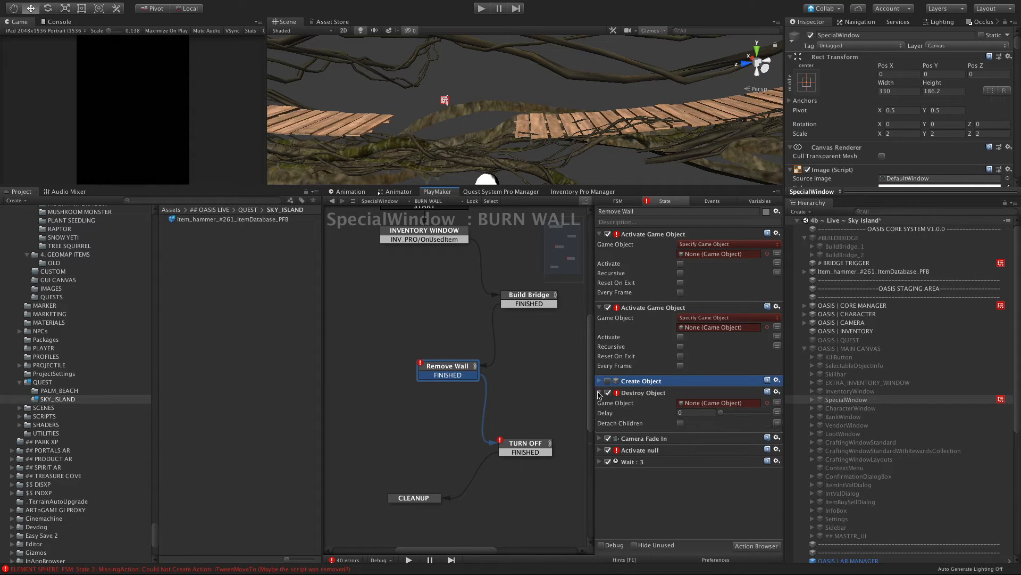
{"action": "left_click", "coordinate": [600, 450]}
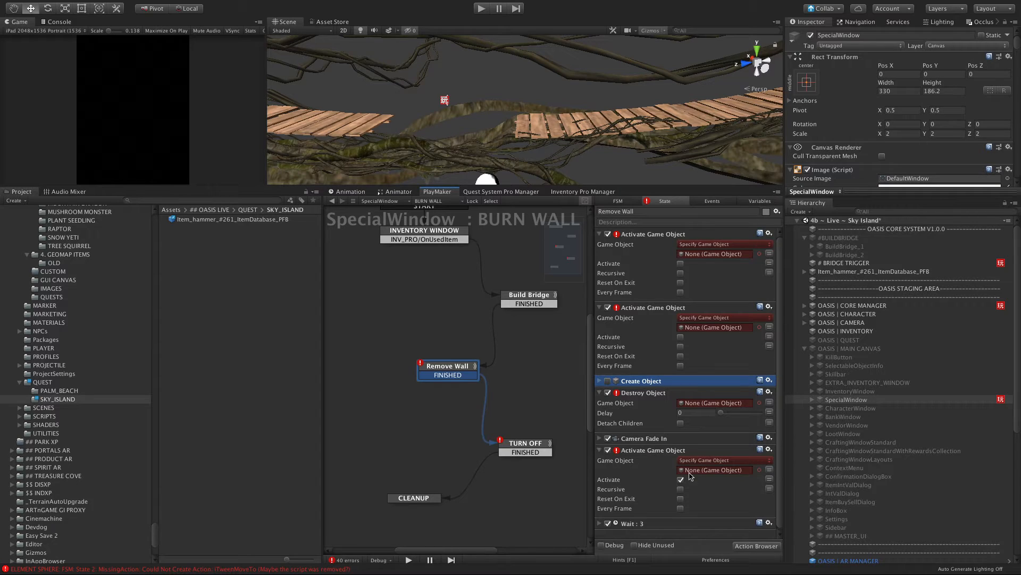
{"action": "scroll", "coordinate": [832, 432], "scroll_direction": "down", "scroll_amount": 6}
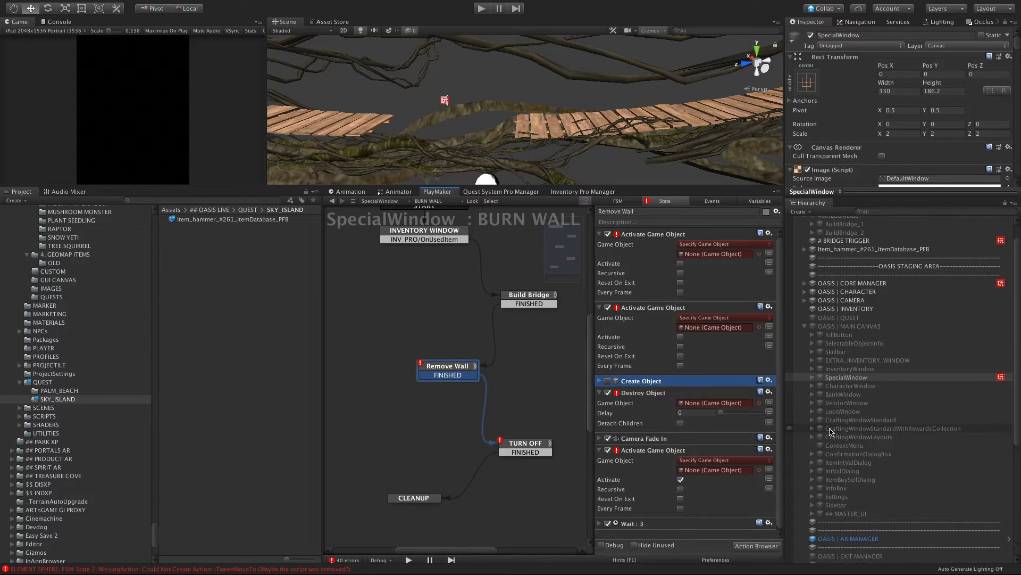
{"action": "scroll", "coordinate": [831, 432], "scroll_direction": "down", "scroll_amount": 2}
{"action": "left_click", "coordinate": [525, 121]}
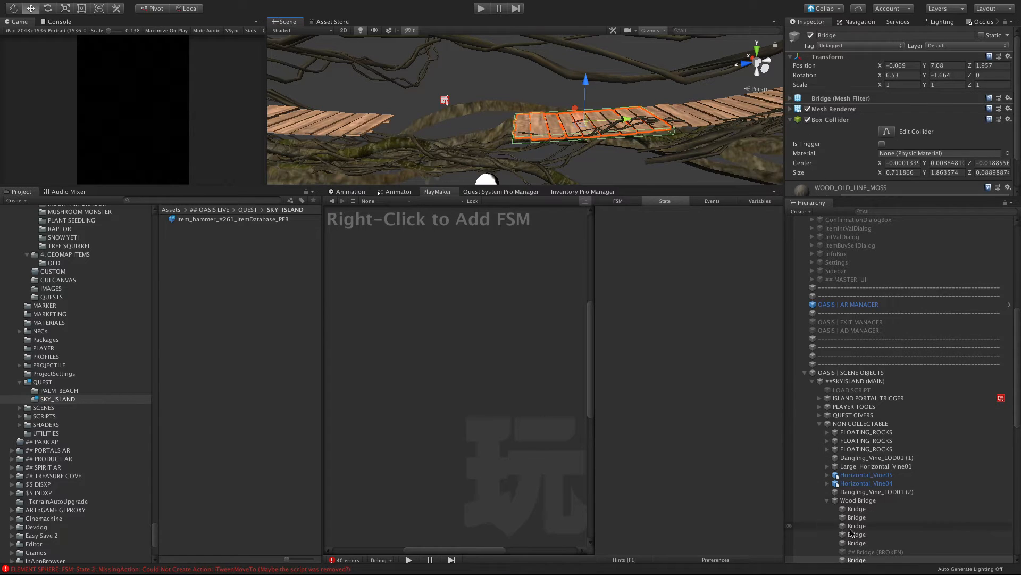
{"action": "left_click", "coordinate": [876, 552]}
{"action": "scroll", "coordinate": [851, 328], "scroll_direction": "up", "scroll_amount": 7}
{"action": "left_click", "coordinate": [849, 333]}
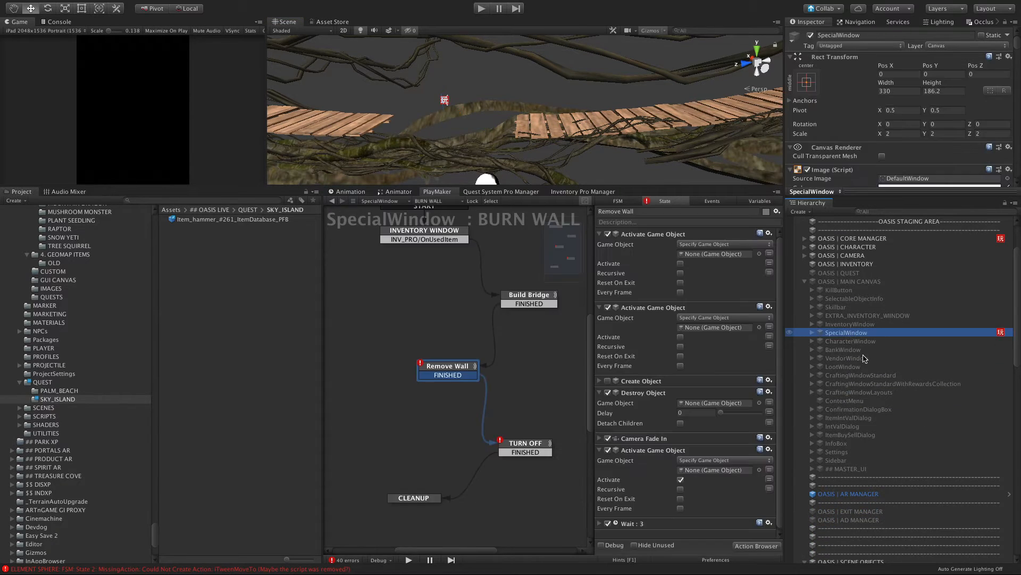
{"action": "scroll", "coordinate": [866, 361], "scroll_direction": "down", "scroll_amount": 8}
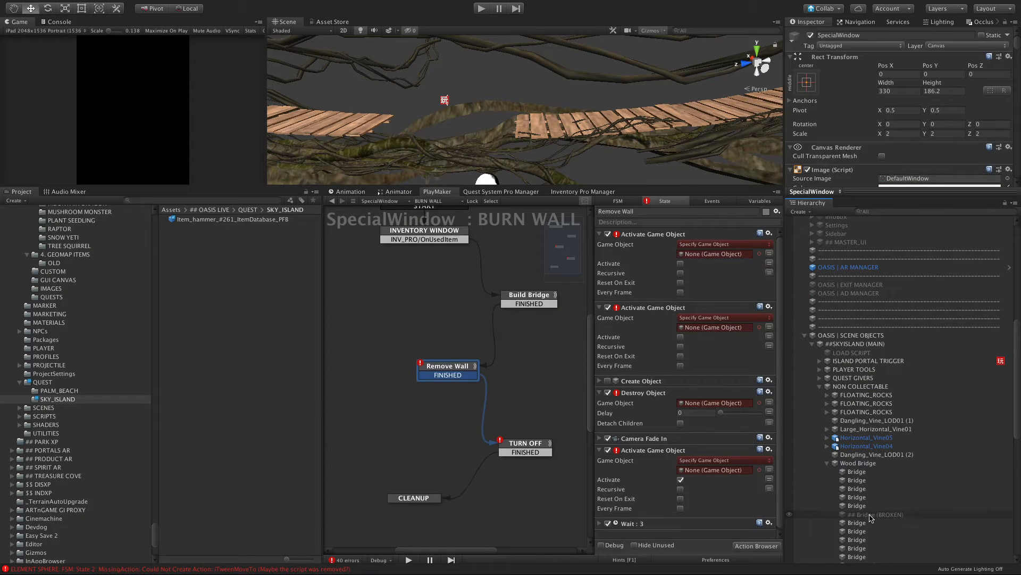
{"action": "left_click_drag", "start_coordinate": [870, 517], "coordinate": [712, 472]}
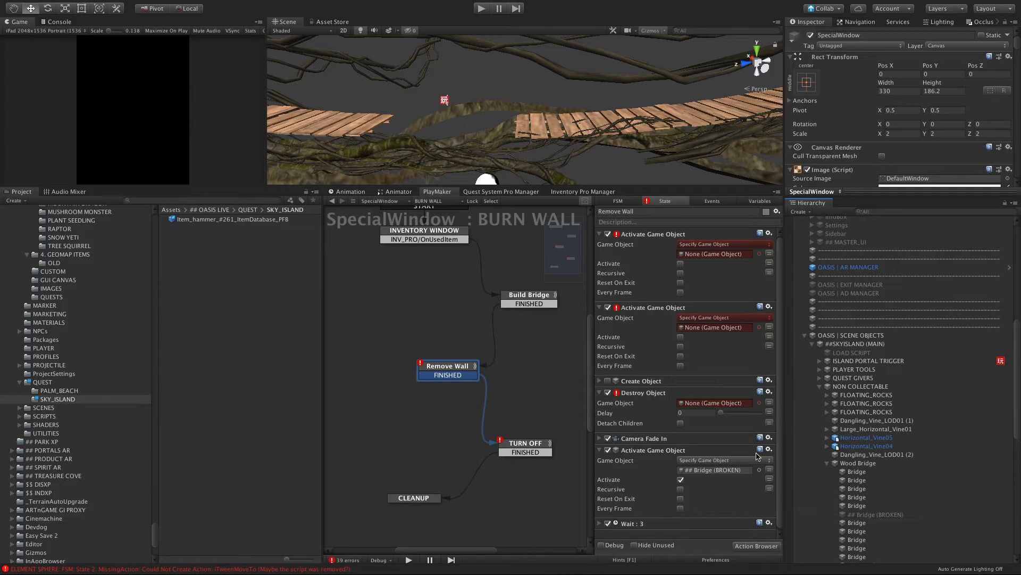
In Remove Wall, assign # BRIDGE TRIGGER to the first deactivate action and Destroy Object, and #BUILDBRIDGE to the second deactivate action.
{"action": "scroll", "coordinate": [847, 345], "scroll_direction": "up", "scroll_amount": 5}
{"action": "scroll", "coordinate": [847, 344], "scroll_direction": "up", "scroll_amount": 15}
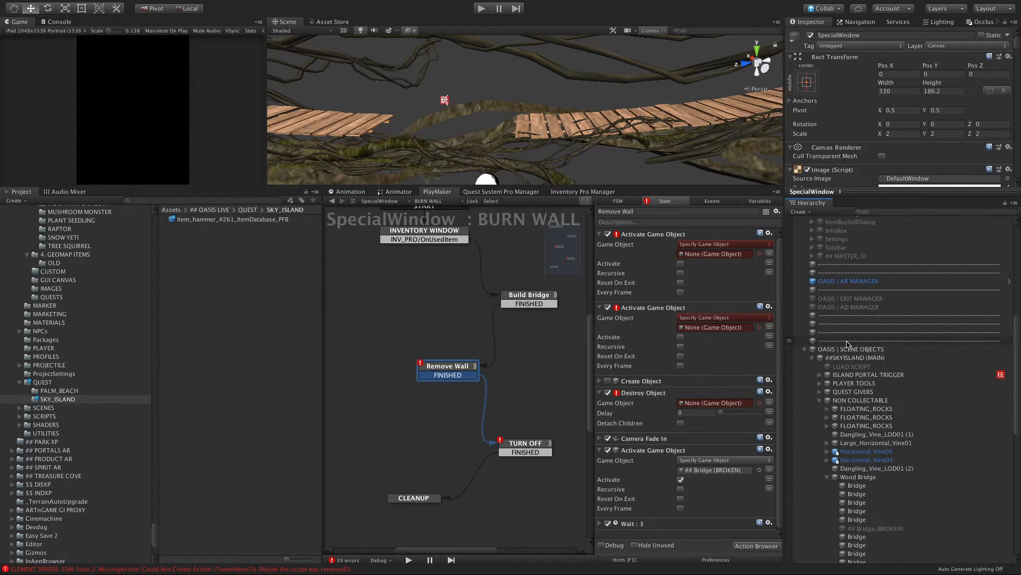
{"action": "scroll", "coordinate": [838, 426], "scroll_direction": "down", "scroll_amount": 20}
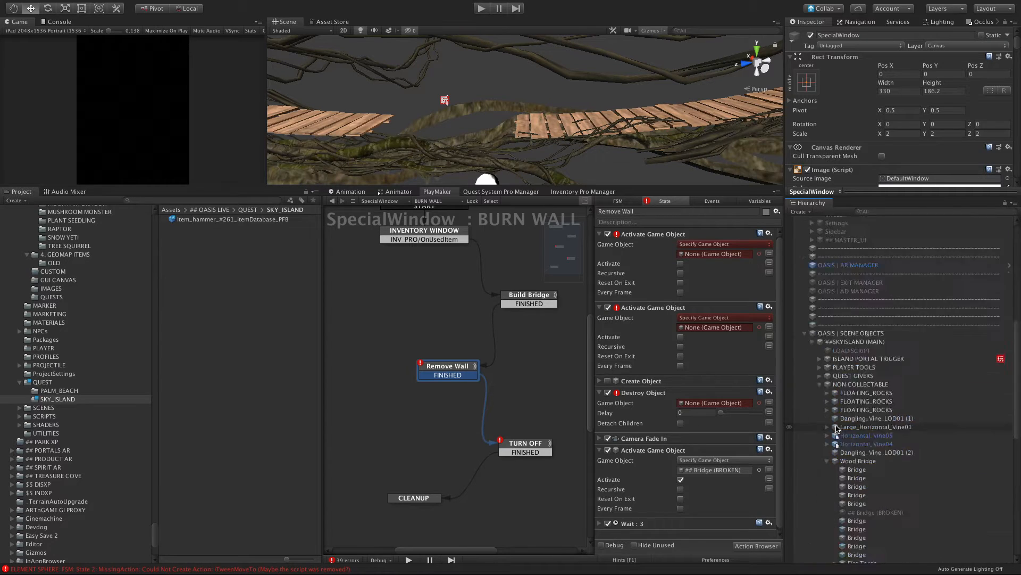
{"action": "scroll", "coordinate": [840, 537], "scroll_direction": "up", "scroll_amount": 2}
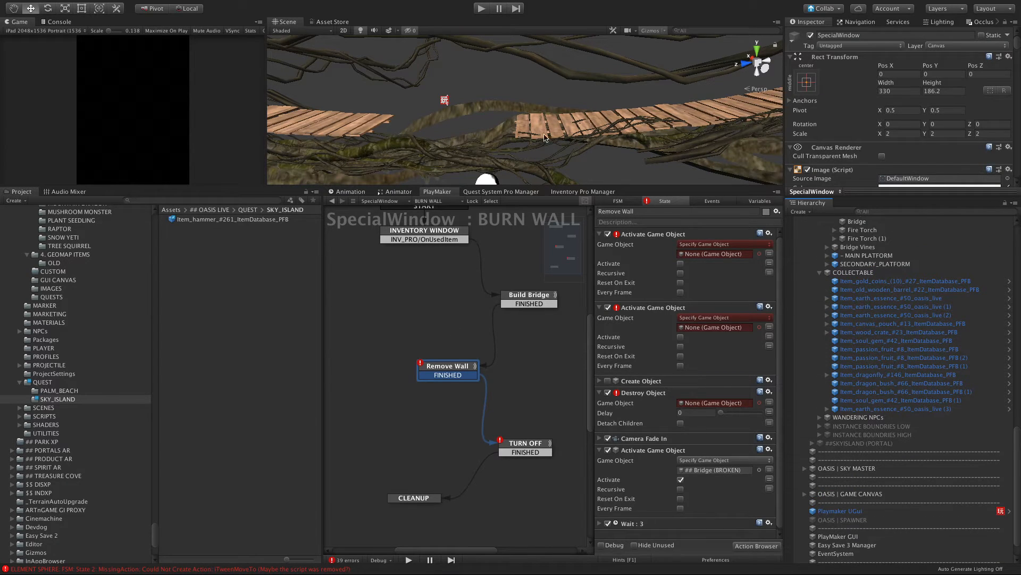
{"action": "scroll", "coordinate": [885, 318], "scroll_direction": "up", "scroll_amount": 10}
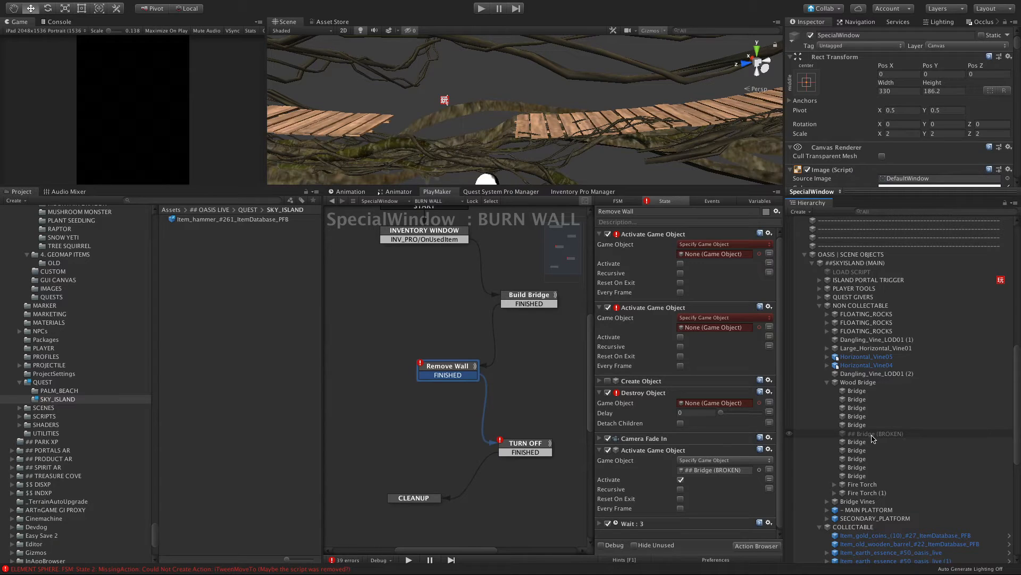
{"action": "scroll", "coordinate": [875, 420], "scroll_direction": "up", "scroll_amount": 10}
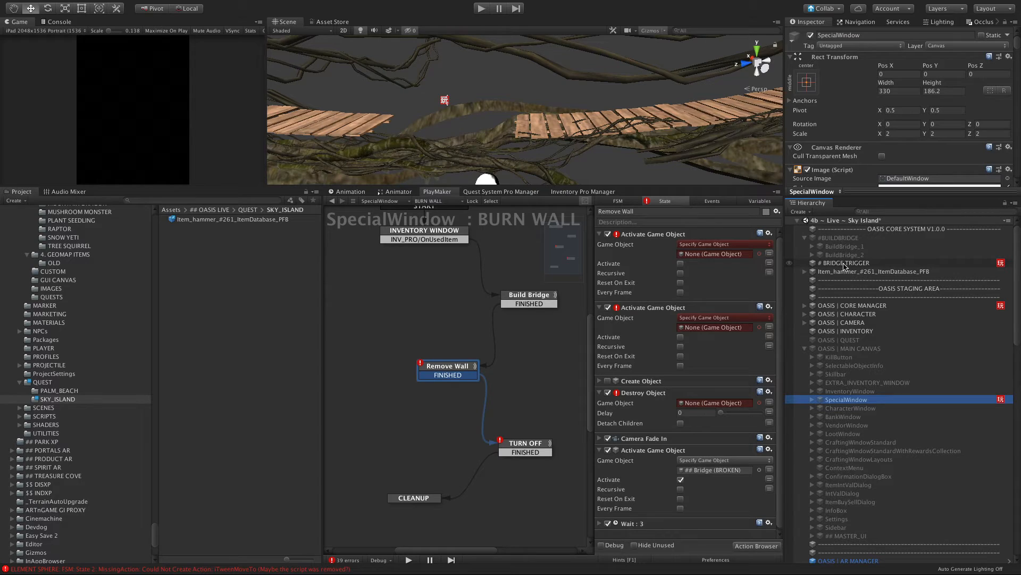
{"action": "left_click_drag", "start_coordinate": [846, 265], "coordinate": [716, 254]}
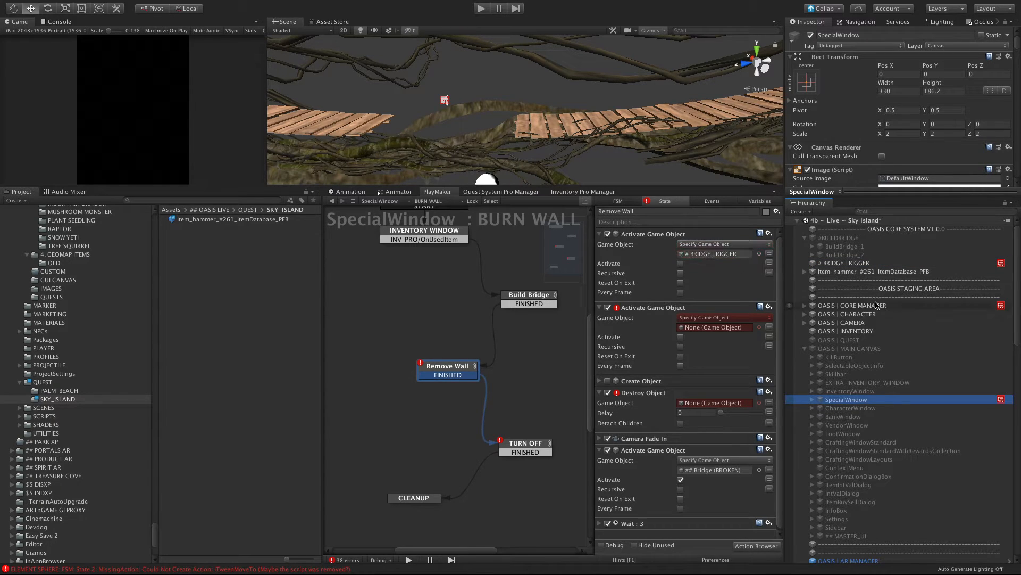
{"action": "left_click_drag", "start_coordinate": [848, 246], "coordinate": [691, 330]}
{"action": "left_click_drag", "start_coordinate": [846, 262], "coordinate": [690, 406]}
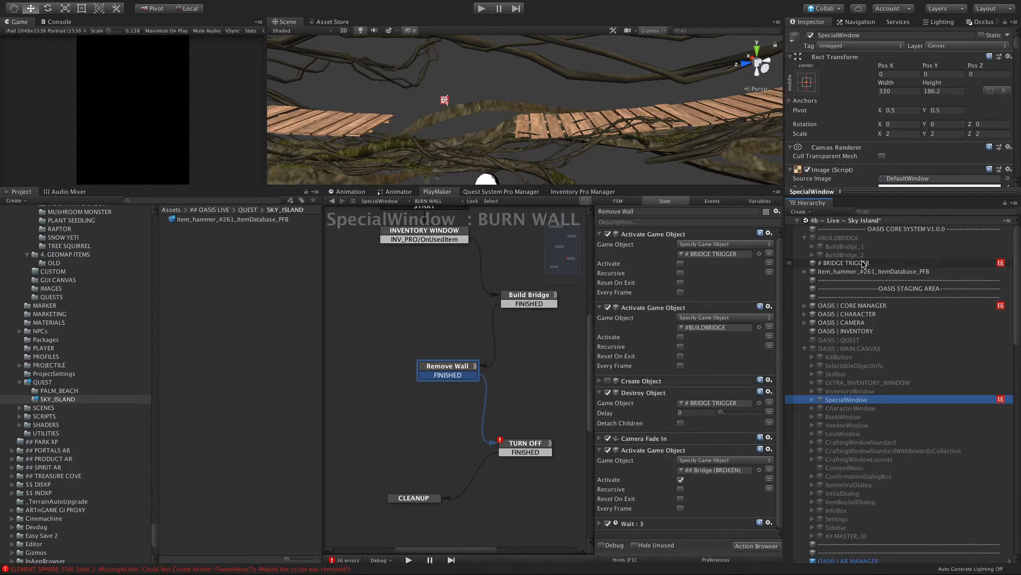
{"action": "left_click", "coordinate": [600, 438]}
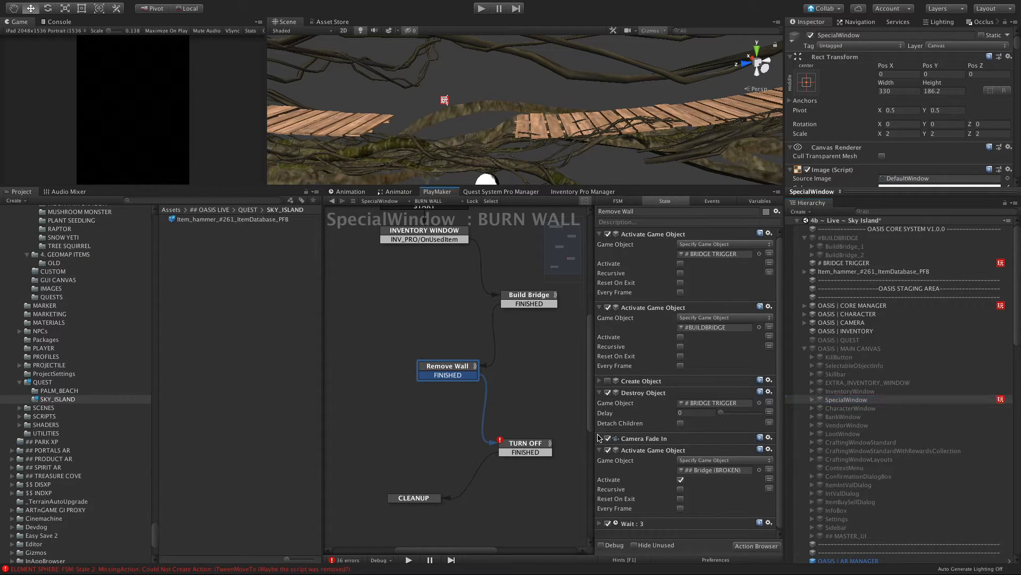
{"action": "left_click", "coordinate": [599, 438]}
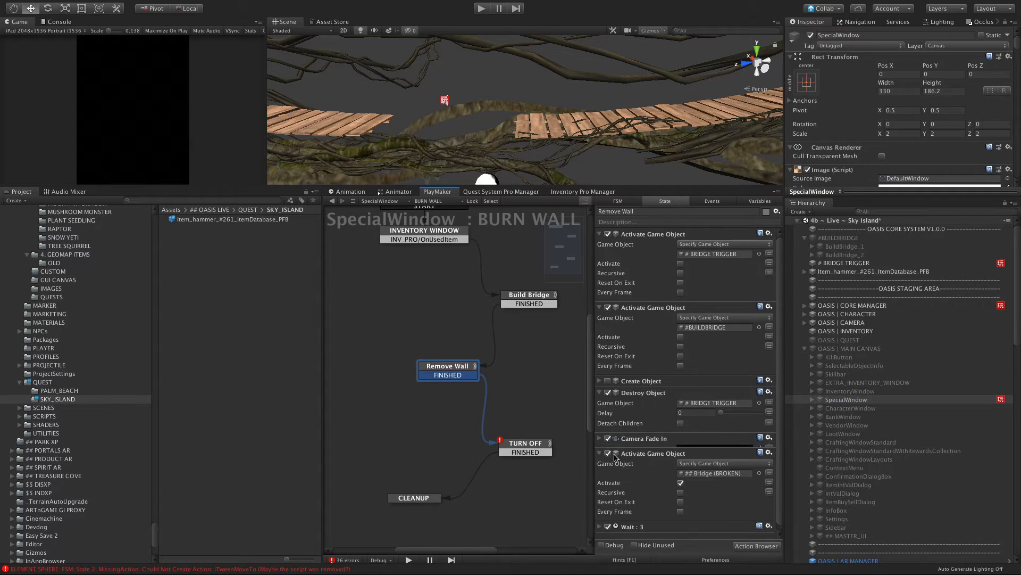
Expand Remove Wall's Wait action and review the actions of the Build Bridge, Remove Wall and TURN OFF states.
{"action": "left_click", "coordinate": [599, 521]}
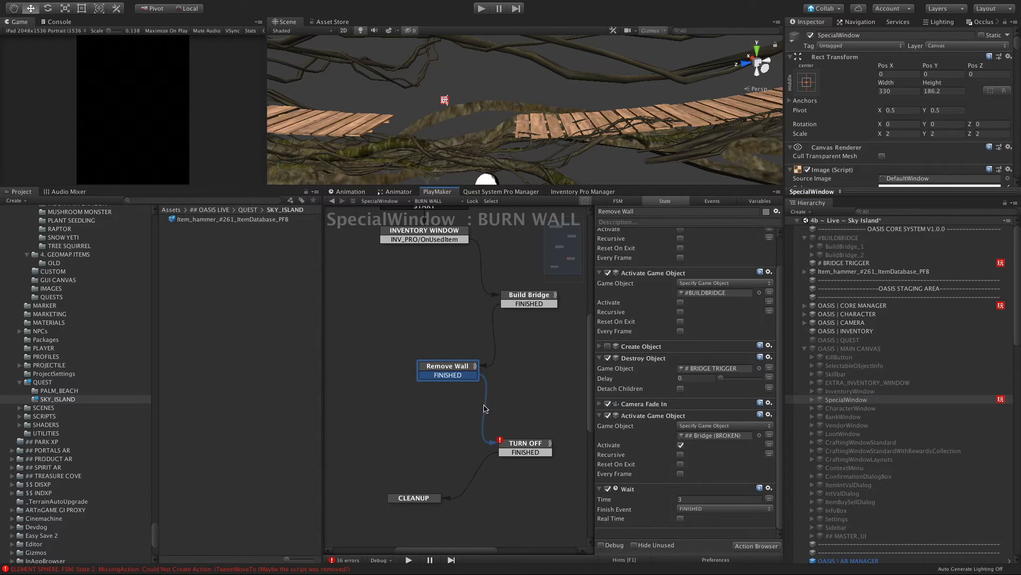
{"action": "left_click", "coordinate": [536, 441]}
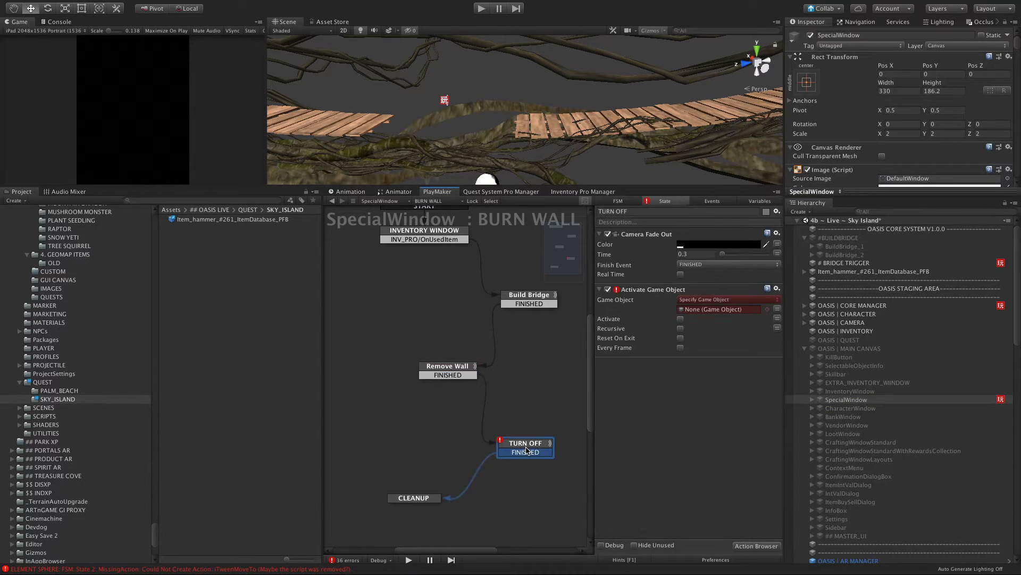
{"action": "left_click", "coordinate": [530, 304]}
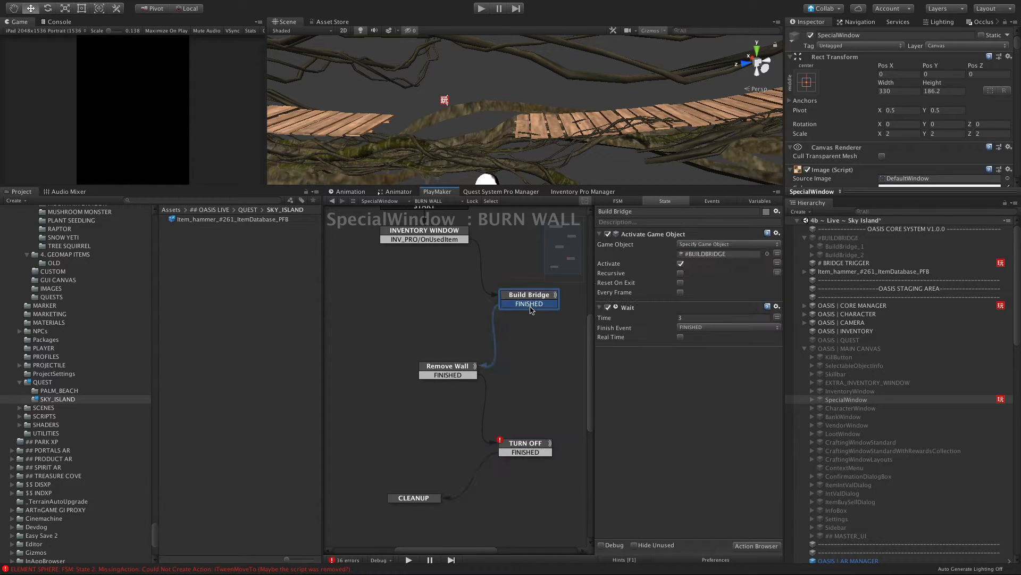
{"action": "left_click", "coordinate": [457, 368]}
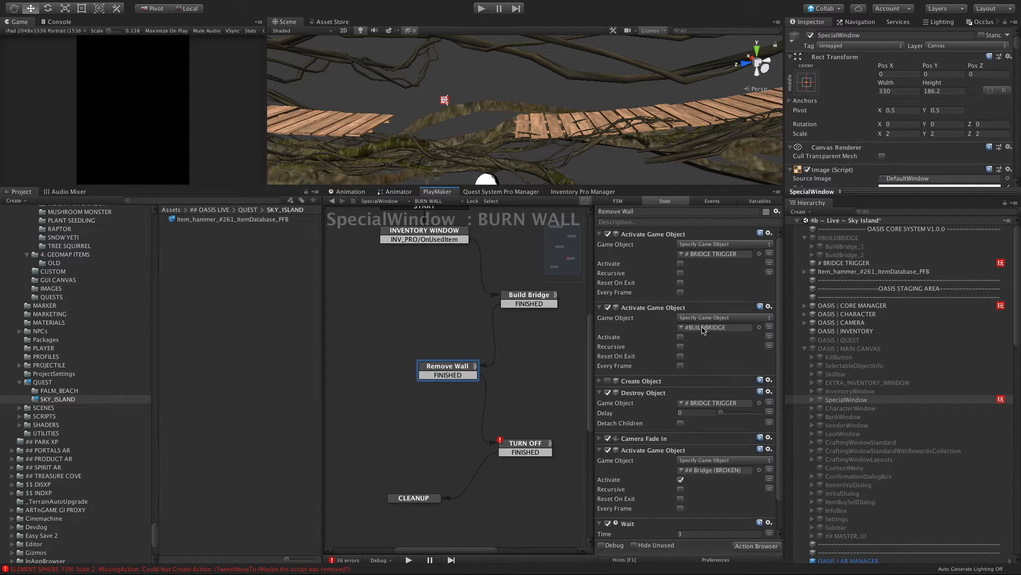
{"action": "left_click", "coordinate": [526, 304]}
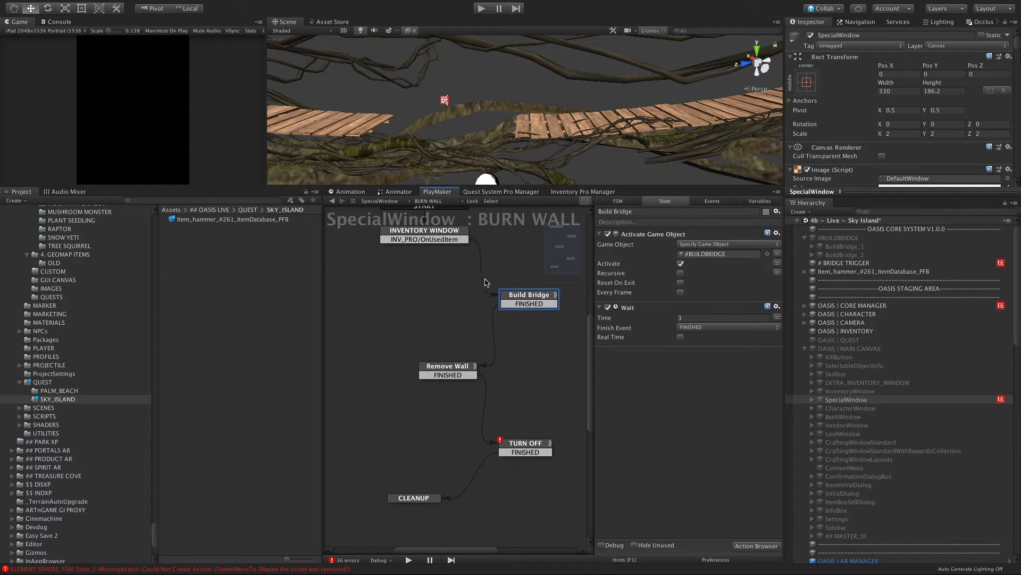
{"action": "left_click", "coordinate": [448, 374]}
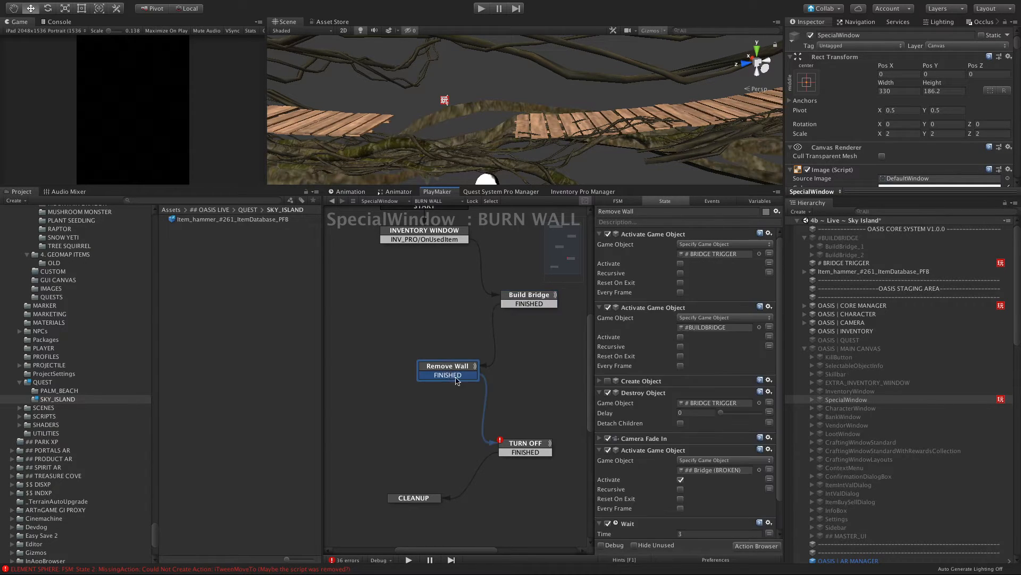
{"action": "left_click", "coordinate": [536, 452]}
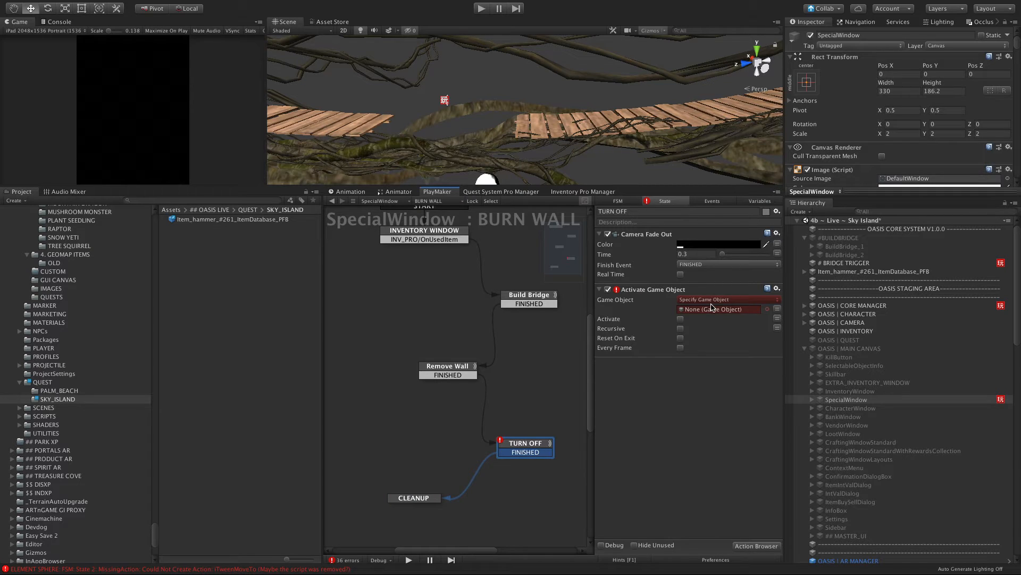
{"action": "left_click", "coordinate": [461, 367]}
{"action": "scroll", "coordinate": [677, 376], "scroll_direction": "down", "scroll_amount": 3}
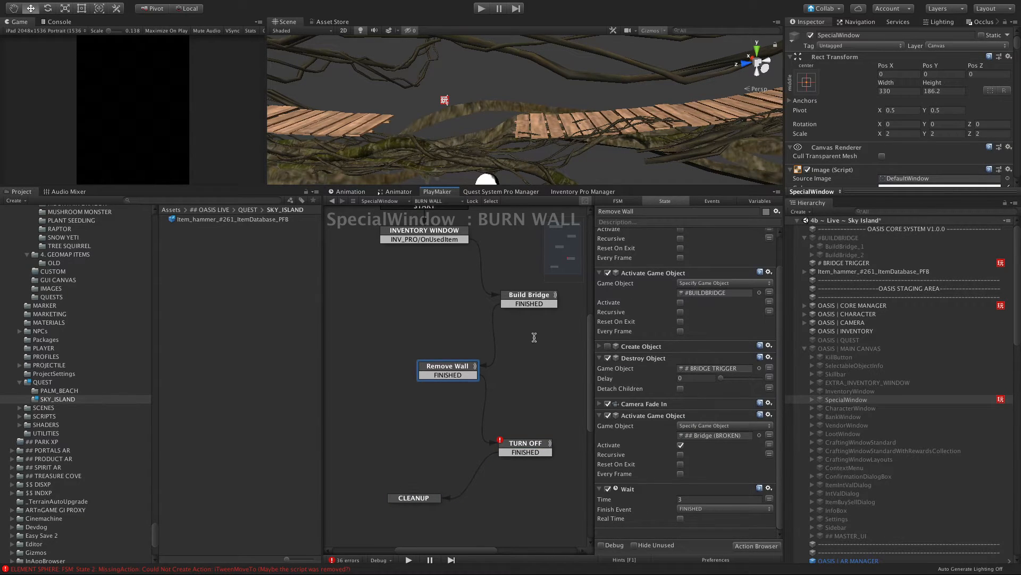
{"action": "scroll", "coordinate": [686, 335], "scroll_direction": "up", "scroll_amount": 1}
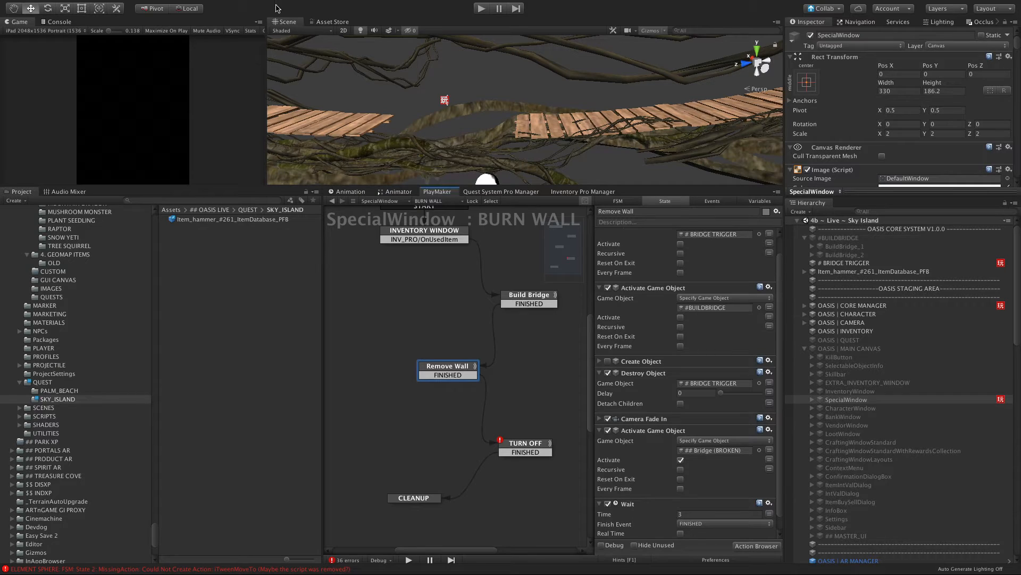
Locate the 3b ~ Live ~ Palm Beach scene from the build settings and open it.
{"action": "left_click", "coordinate": [62, 6]}
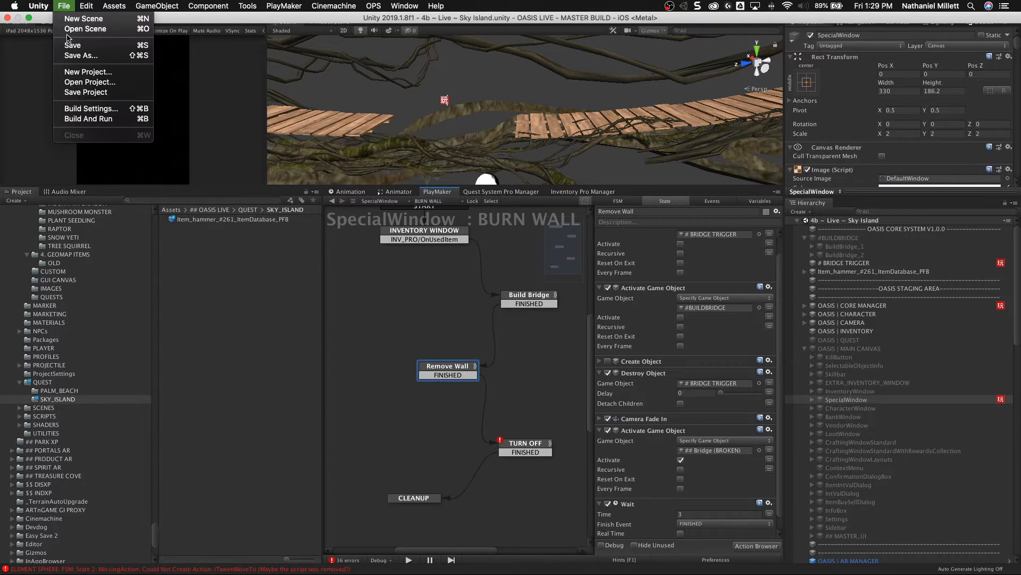
{"action": "left_click", "coordinate": [79, 107]}
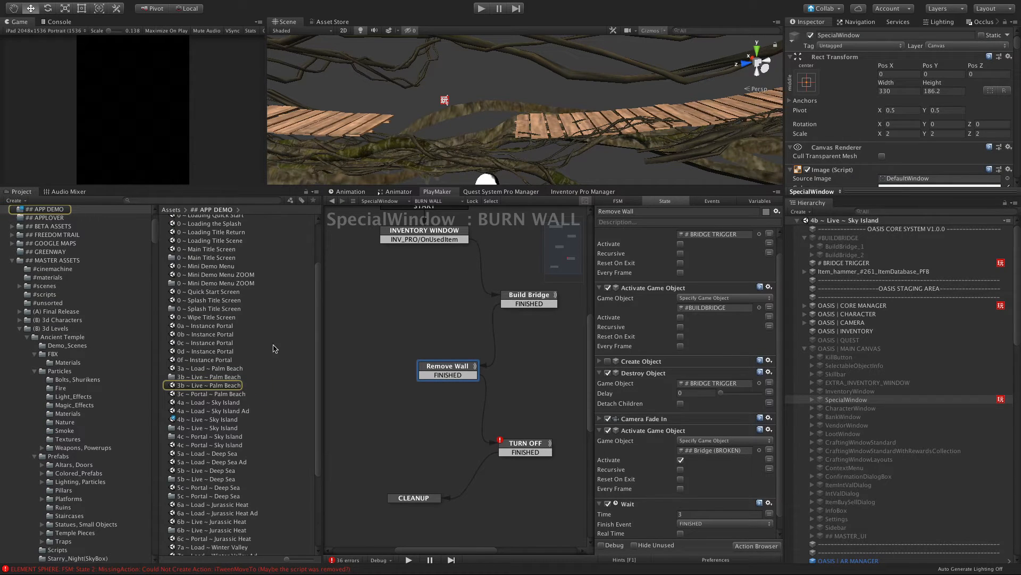
{"action": "left_click", "coordinate": [174, 385]}
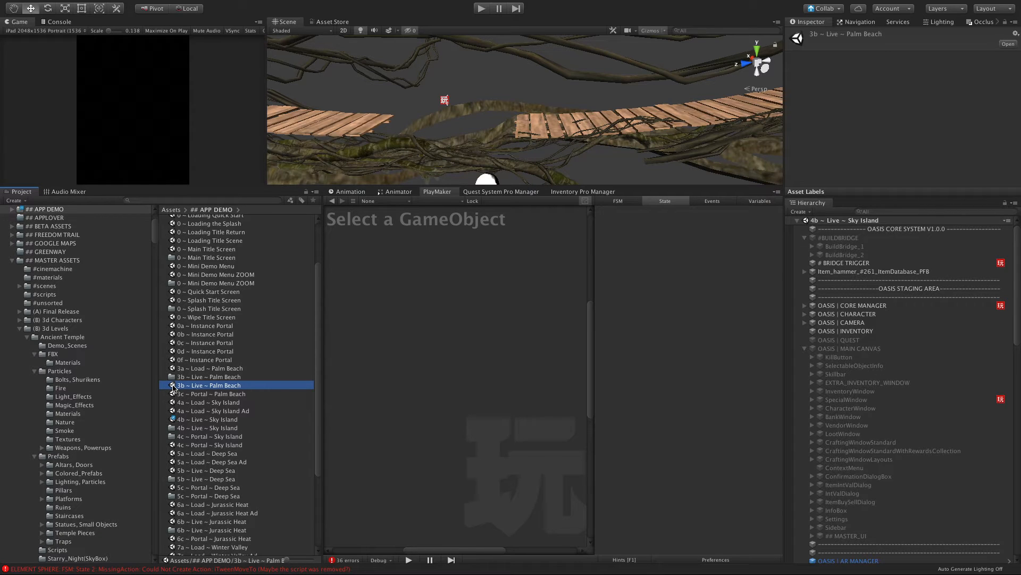
{"action": "double_click", "coordinate": [174, 385]}
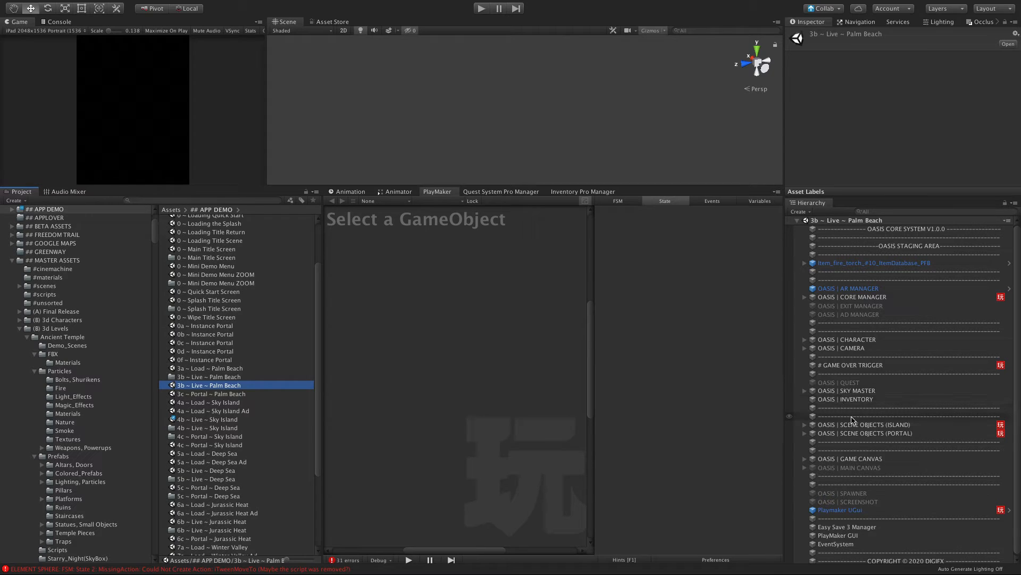
Expand OASIS | MAIN CANVAS, select SpecialWindow, and inspect the Burn_Wall state of its BURN WALL state machine.
{"action": "scroll", "coordinate": [909, 429], "scroll_direction": "down", "scroll_amount": 1}
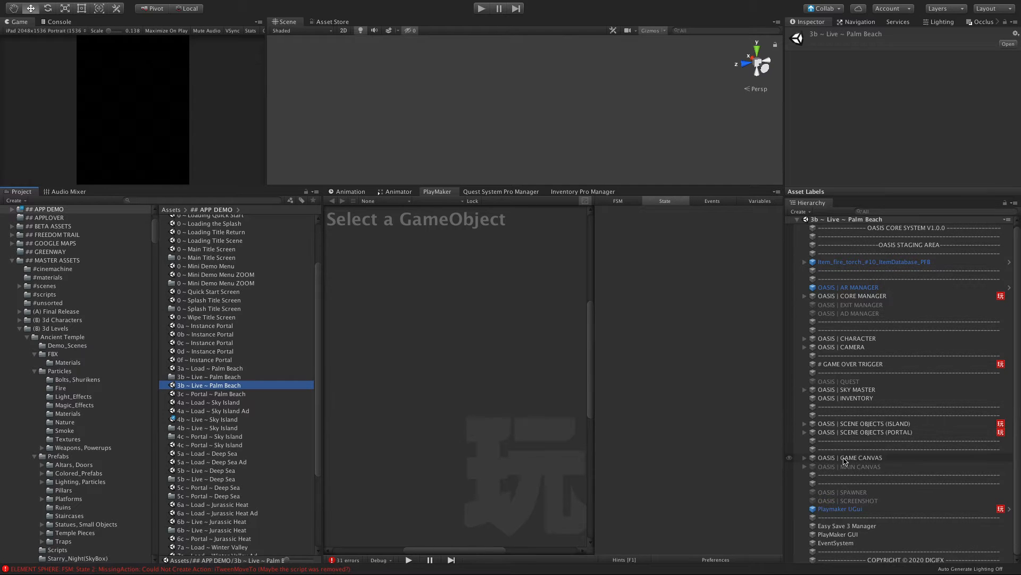
{"action": "left_click", "coordinate": [805, 467]}
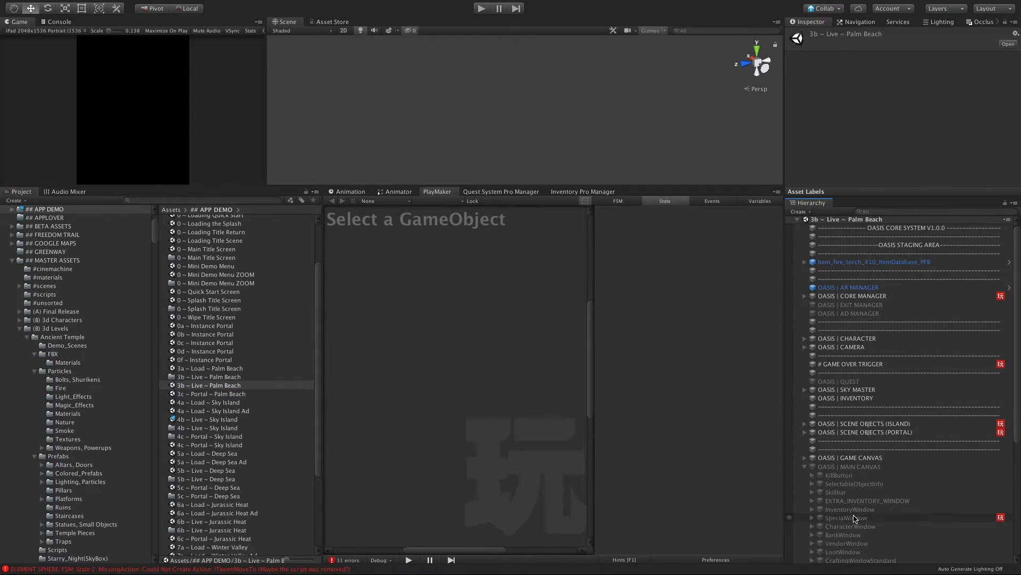
{"action": "left_click", "coordinate": [851, 518]}
{"action": "left_click", "coordinate": [509, 344]}
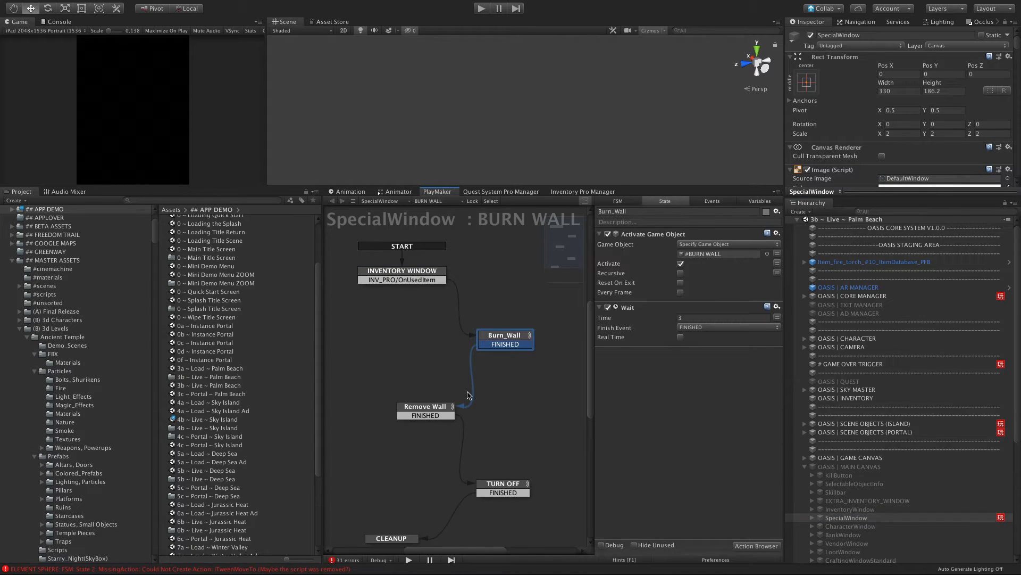
Expand the Palm Beach Remove Wall state's actions, from the #THORN WALL deactivation through TEXT SET B: CLEARED, to examine their settings.
{"action": "left_click", "coordinate": [427, 418]}
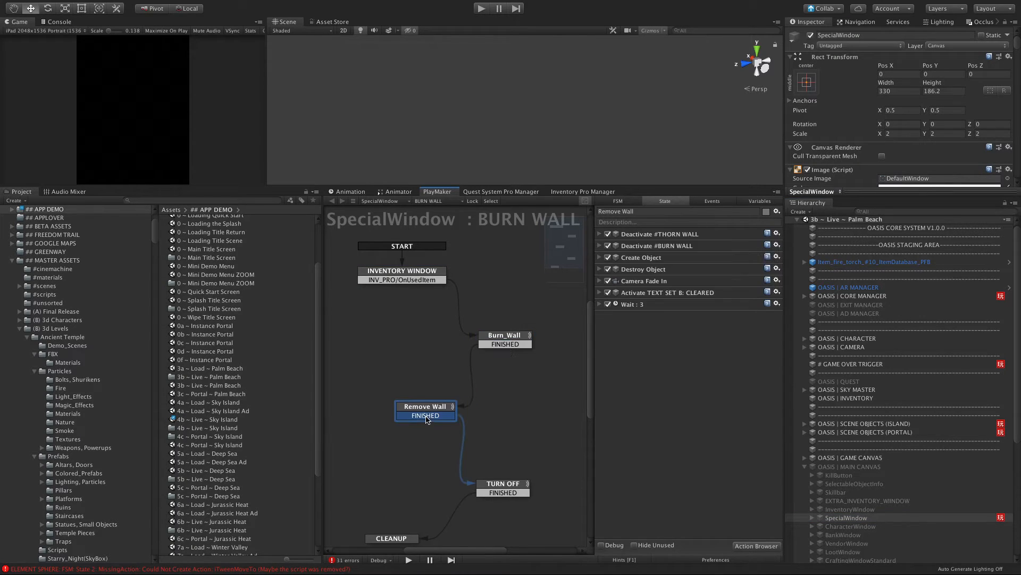
{"action": "left_click", "coordinate": [600, 234]}
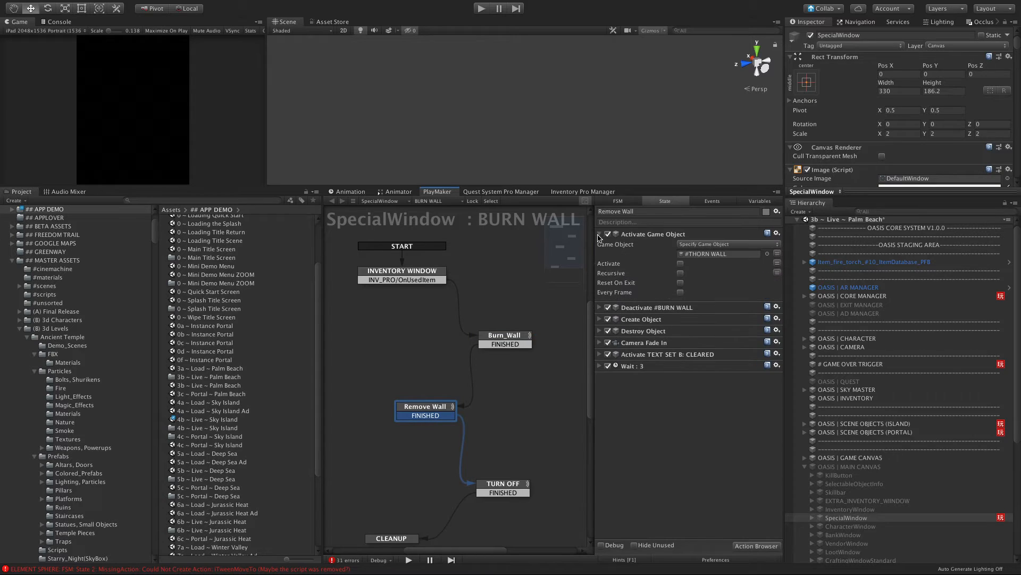
{"action": "left_click", "coordinate": [600, 308]}
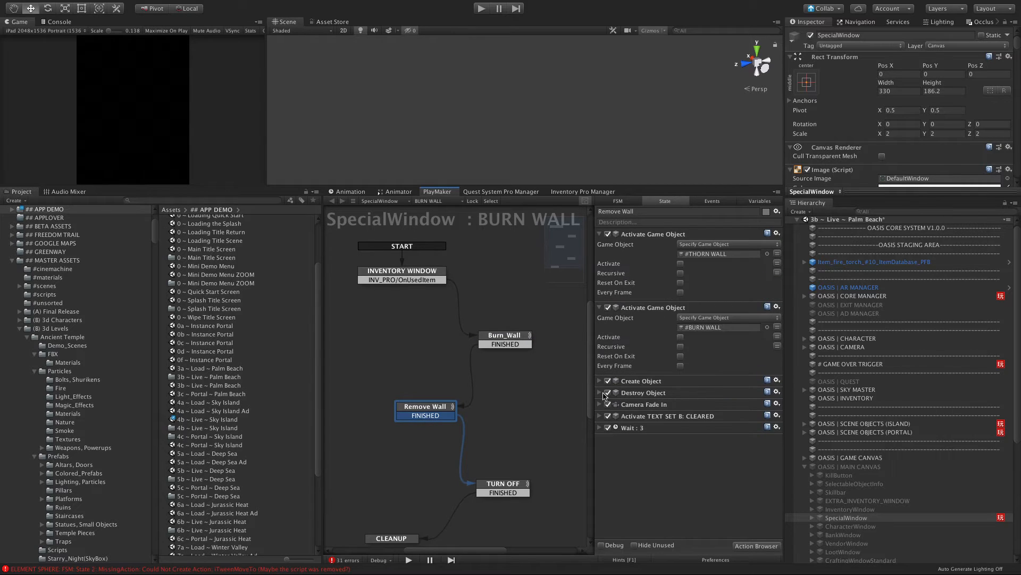
{"action": "left_click", "coordinate": [600, 380]}
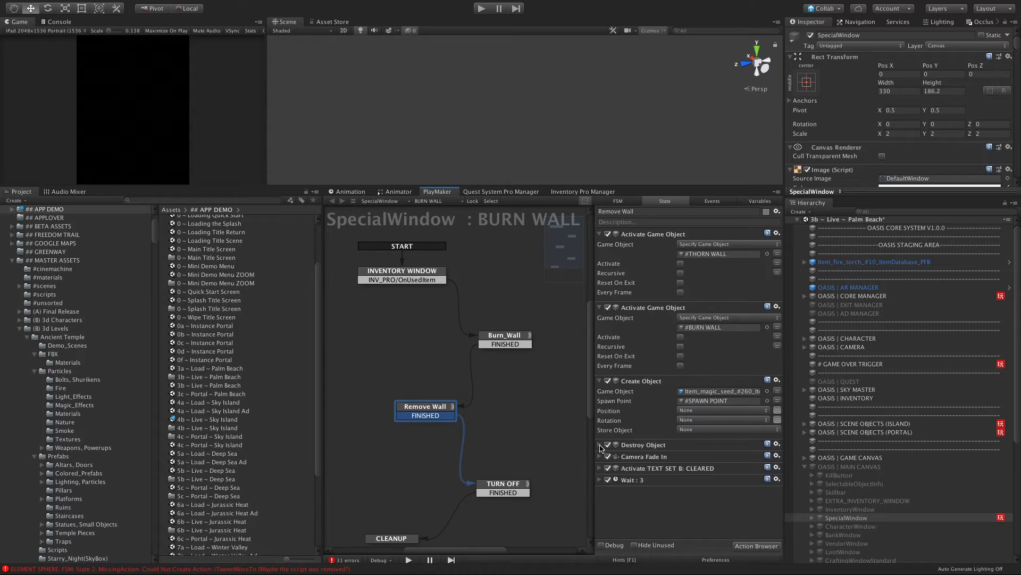
{"action": "left_click", "coordinate": [600, 445]}
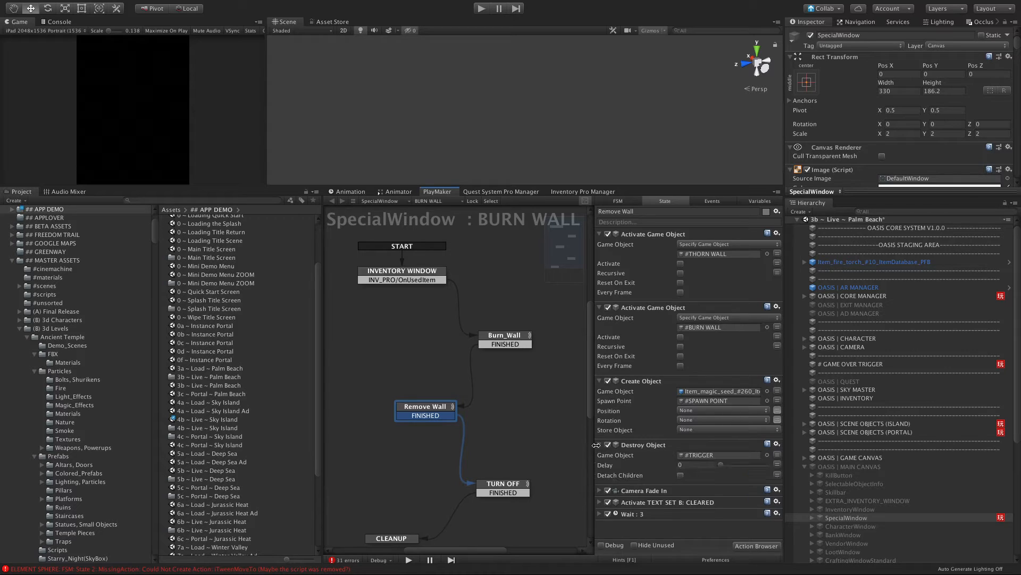
{"action": "left_click", "coordinate": [599, 490]}
{"action": "scroll", "coordinate": [612, 479], "scroll_direction": "down", "scroll_amount": 2}
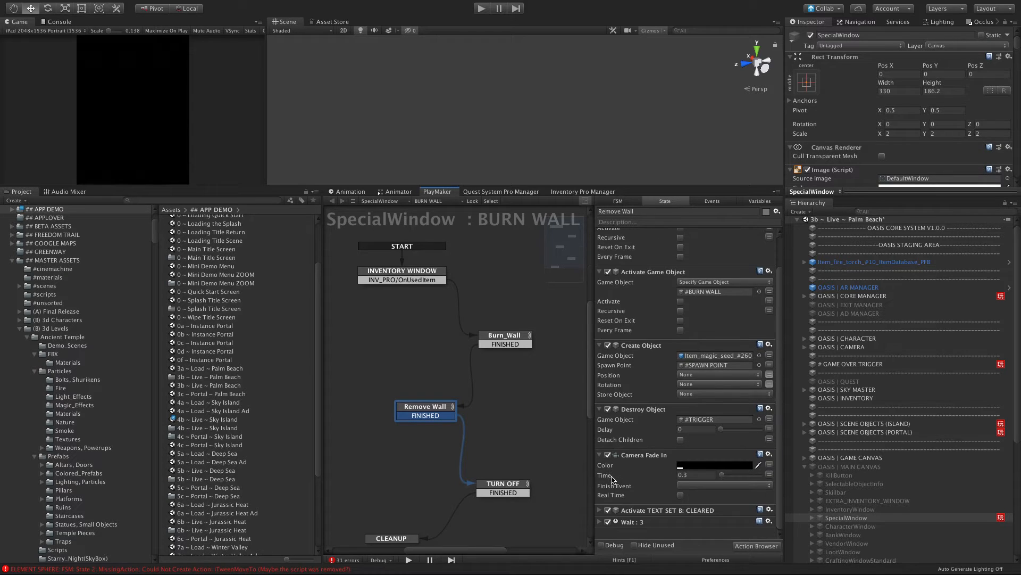
{"action": "left_click", "coordinate": [599, 510]}
{"action": "scroll", "coordinate": [626, 473], "scroll_direction": "down", "scroll_amount": 3}
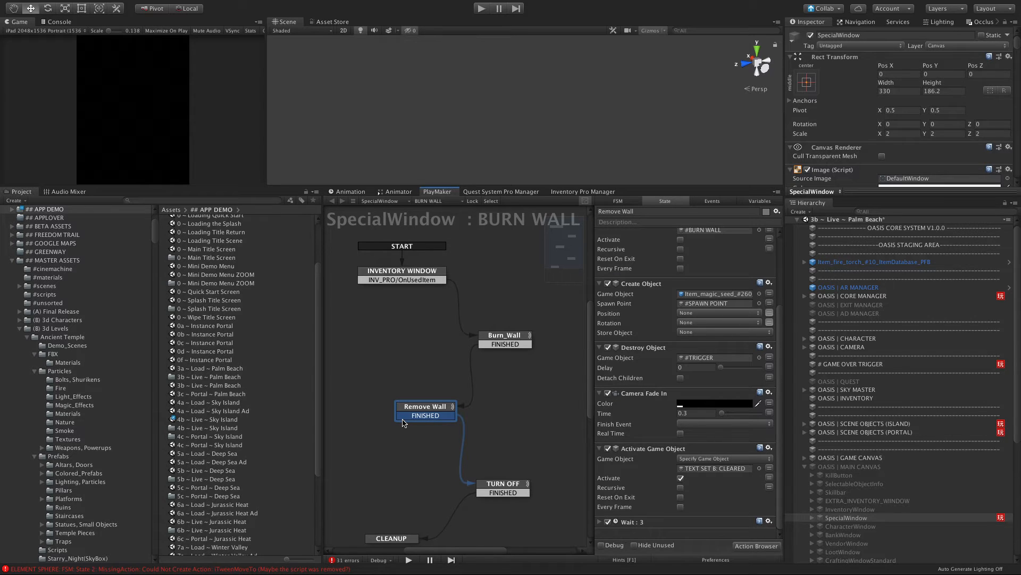
Review the Palm Beach TURN OFF, CLEANUP, Burn_Wall and Remove Wall states as a reference for the bridge setup.
{"action": "left_click", "coordinate": [509, 488]}
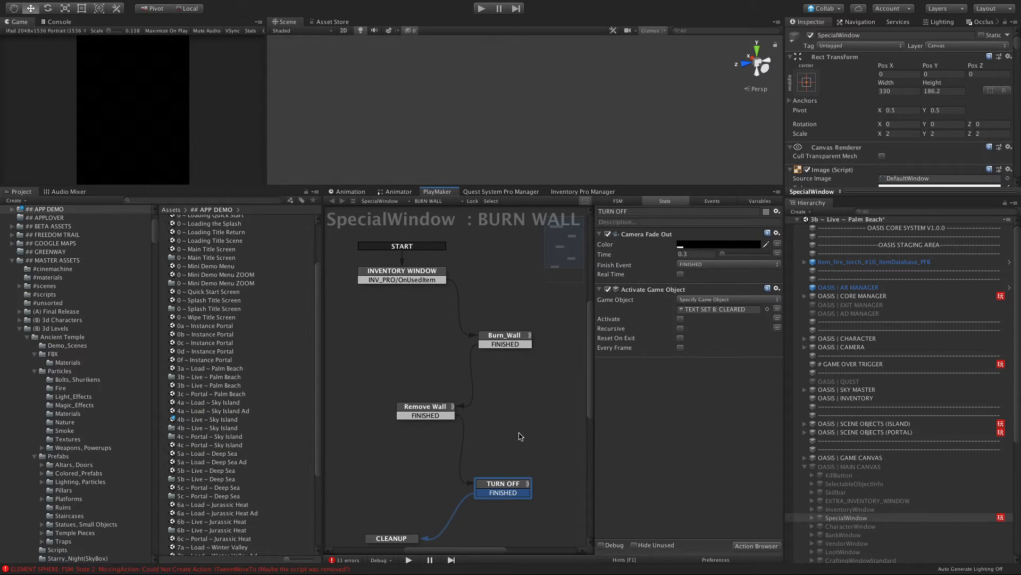
{"action": "left_click_drag", "start_coordinate": [397, 537], "coordinate": [396, 540]}
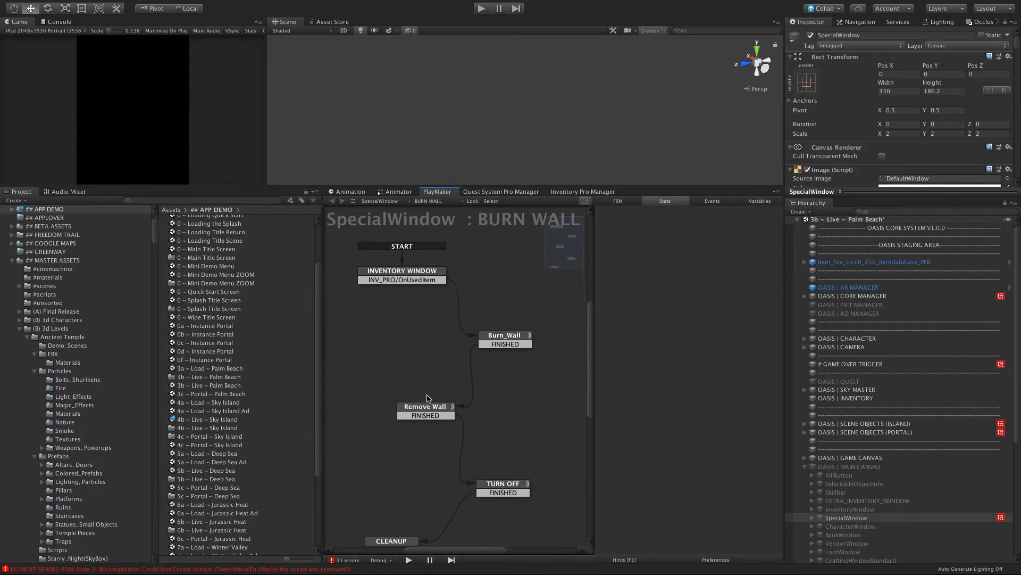
{"action": "left_click", "coordinate": [507, 344]}
{"action": "left_click", "coordinate": [432, 411]}
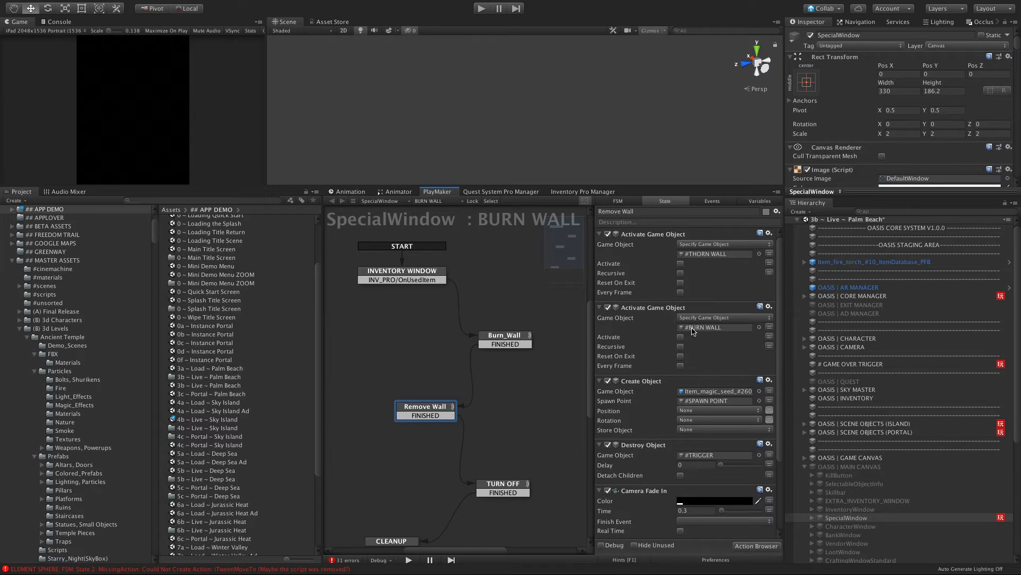
Check the Burn_Wall and Remove Wall states, and open the 5b ~ Live ~ Deep Sea scene without saving the Palm Beach scene.
{"action": "left_click", "coordinate": [507, 339]}
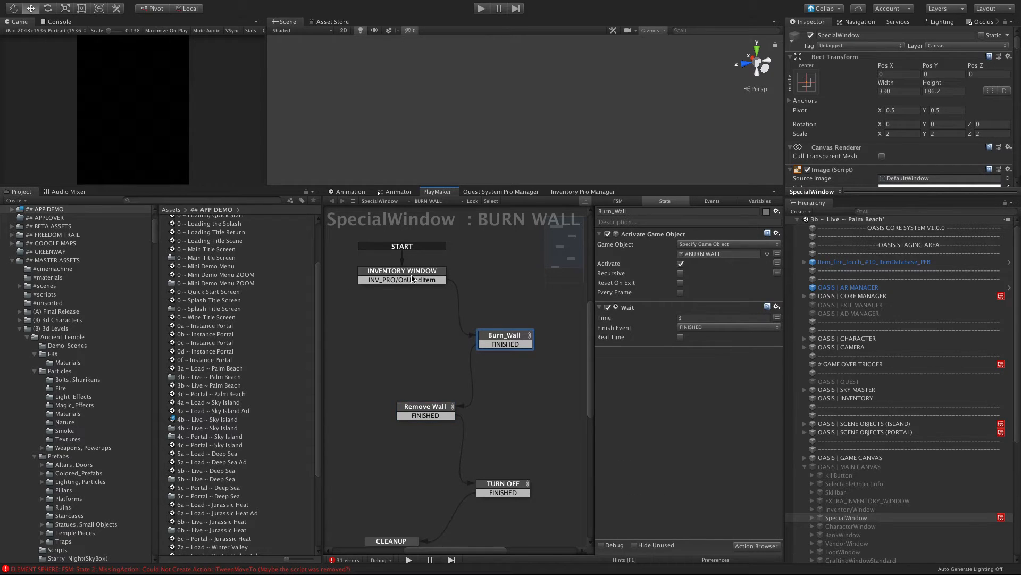
{"action": "left_click", "coordinate": [429, 410]}
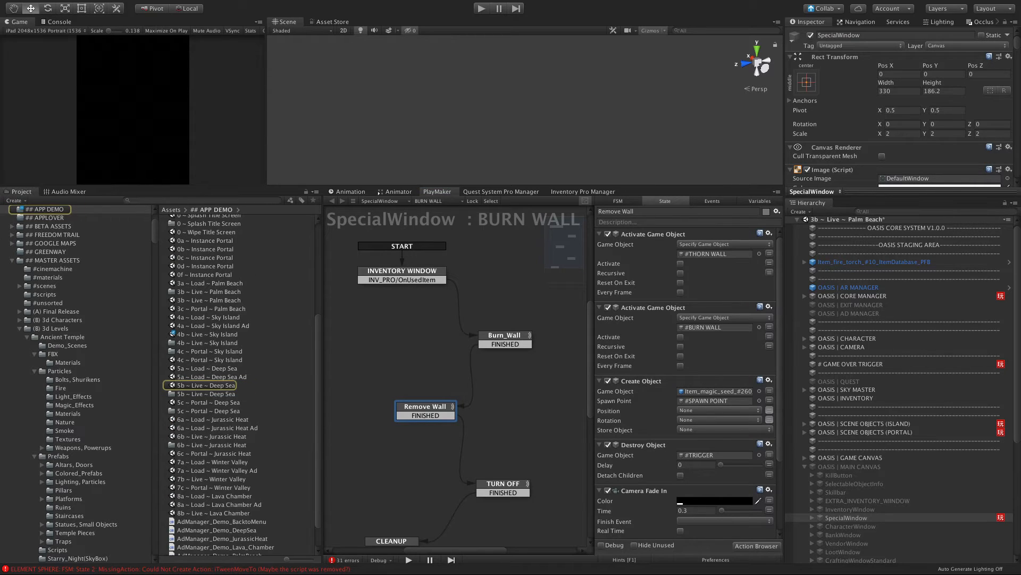
{"action": "double_click", "coordinate": [172, 386]}
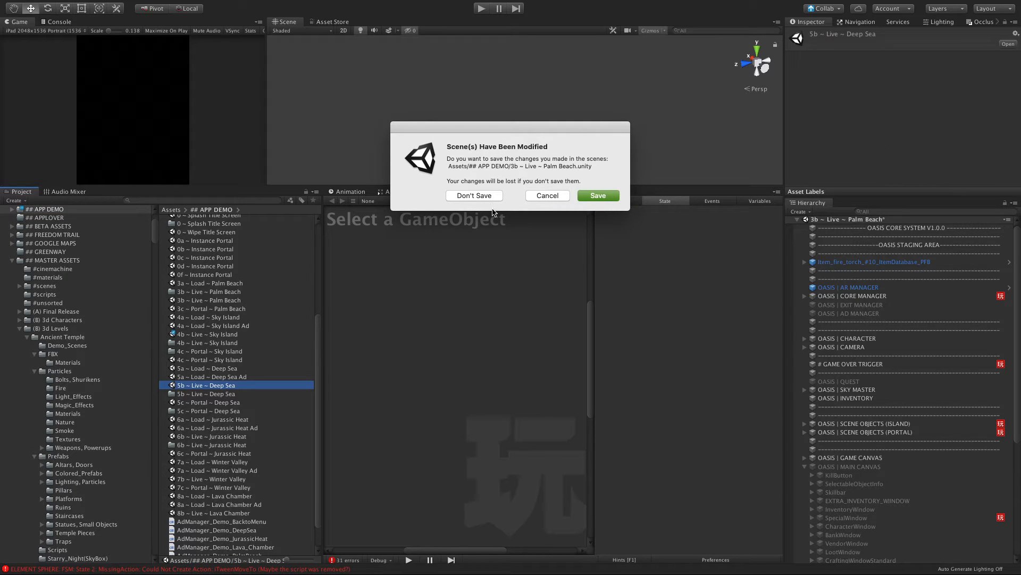
{"action": "left_click", "coordinate": [479, 195]}
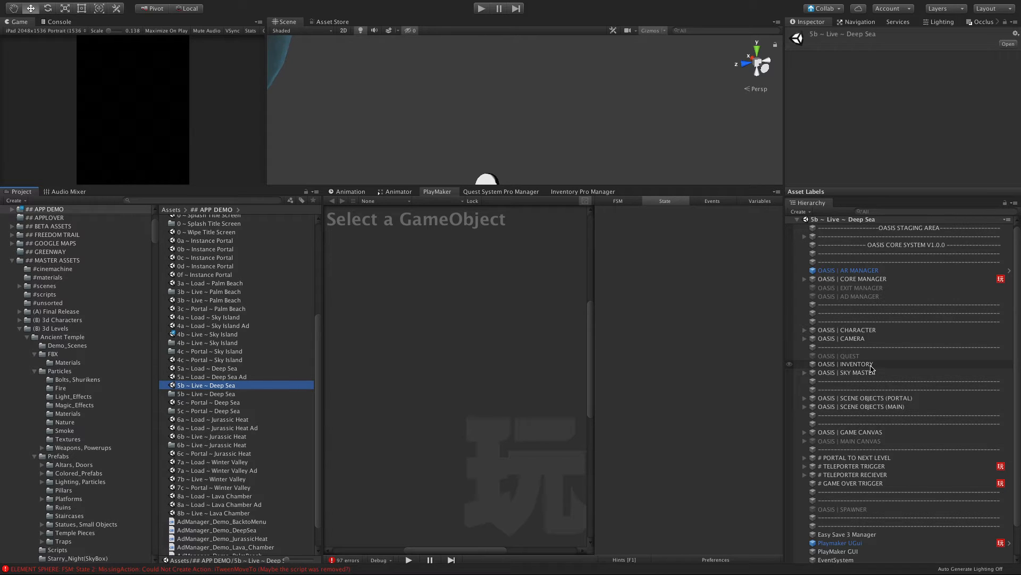
Expand OASIS | MAIN CANVAS in the Deep Sea scene and look through its child windows.
{"action": "left_click", "coordinate": [800, 441]}
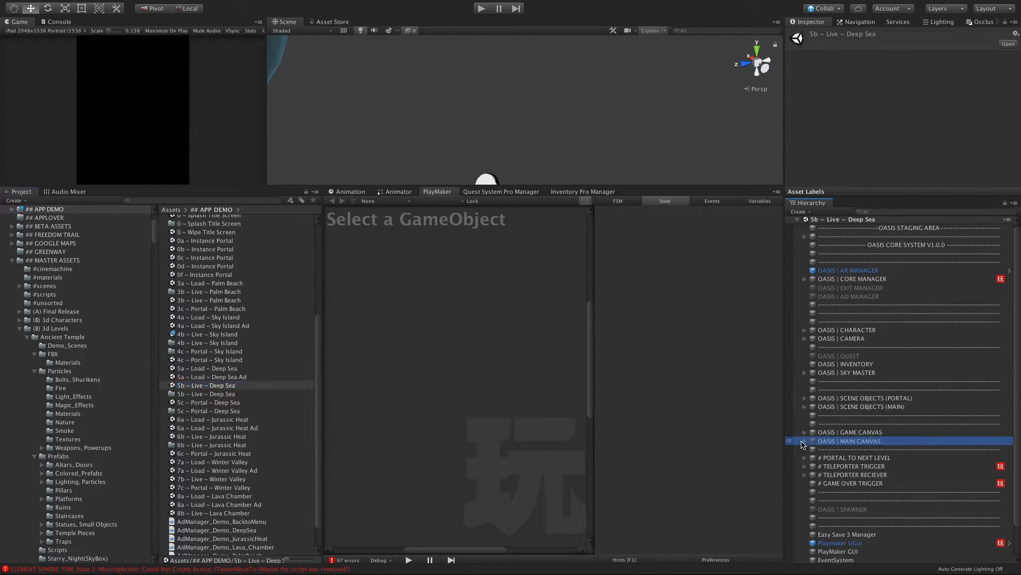
{"action": "left_click", "coordinate": [804, 442]}
{"action": "scroll", "coordinate": [875, 503], "scroll_direction": "down", "scroll_amount": 8}
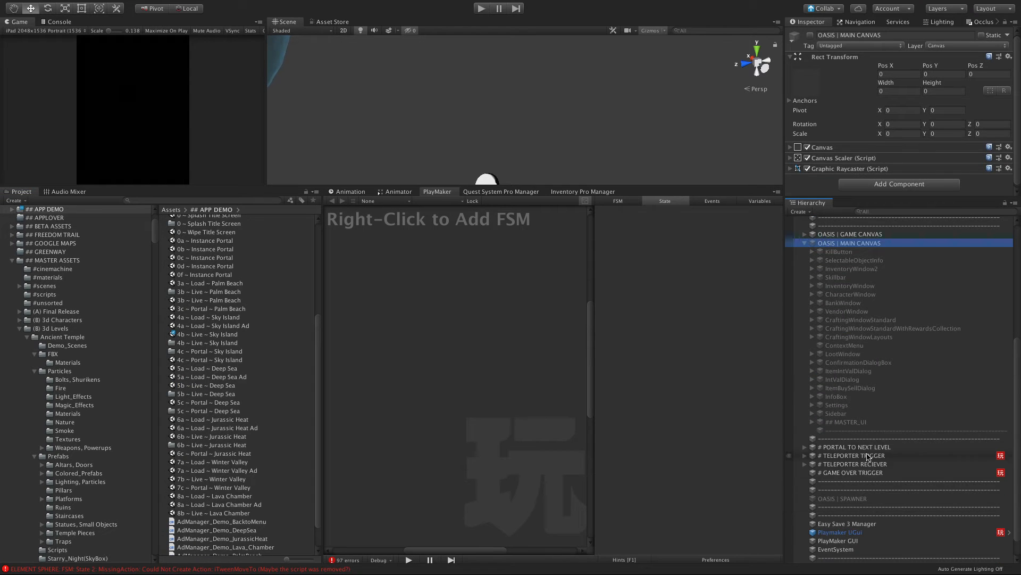
{"action": "scroll", "coordinate": [855, 341], "scroll_direction": "up", "scroll_amount": 3}
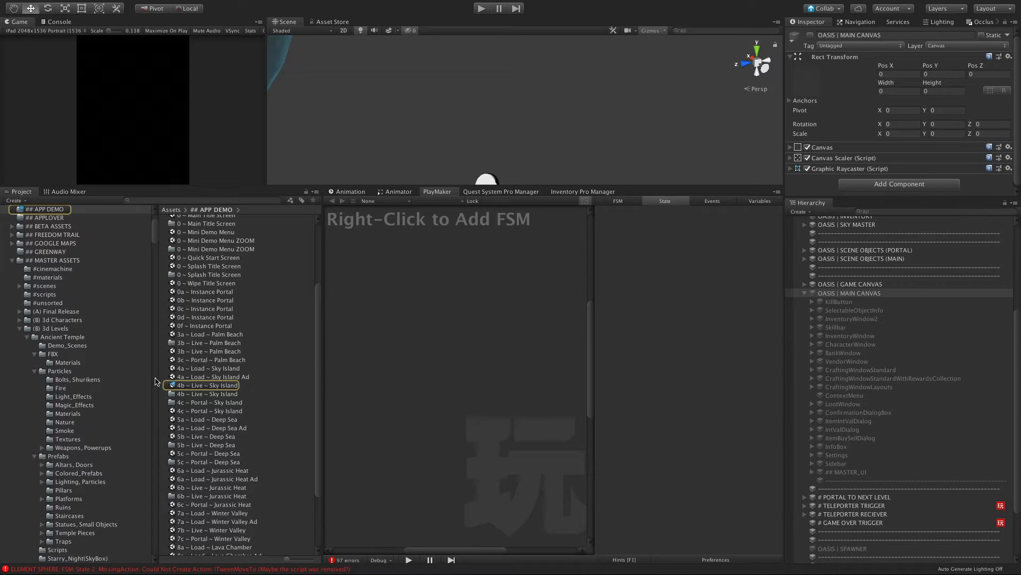
Open the 4b ~ Live ~ Sky Island scene and bring up the state machine of SpecialWindow under OASIS | MAIN CANVAS.
{"action": "left_click", "coordinate": [173, 386]}
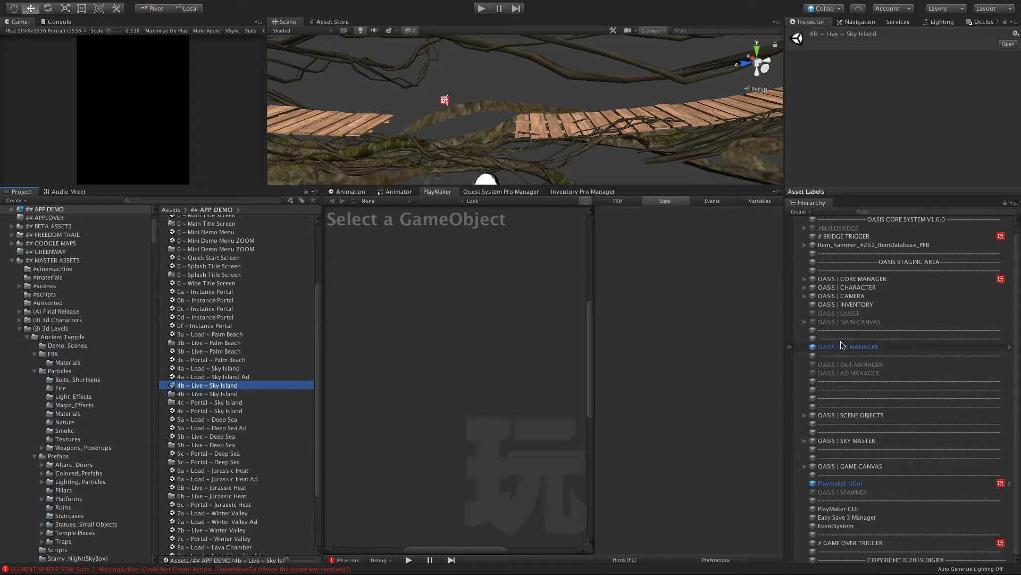
{"action": "left_click", "coordinate": [805, 322]}
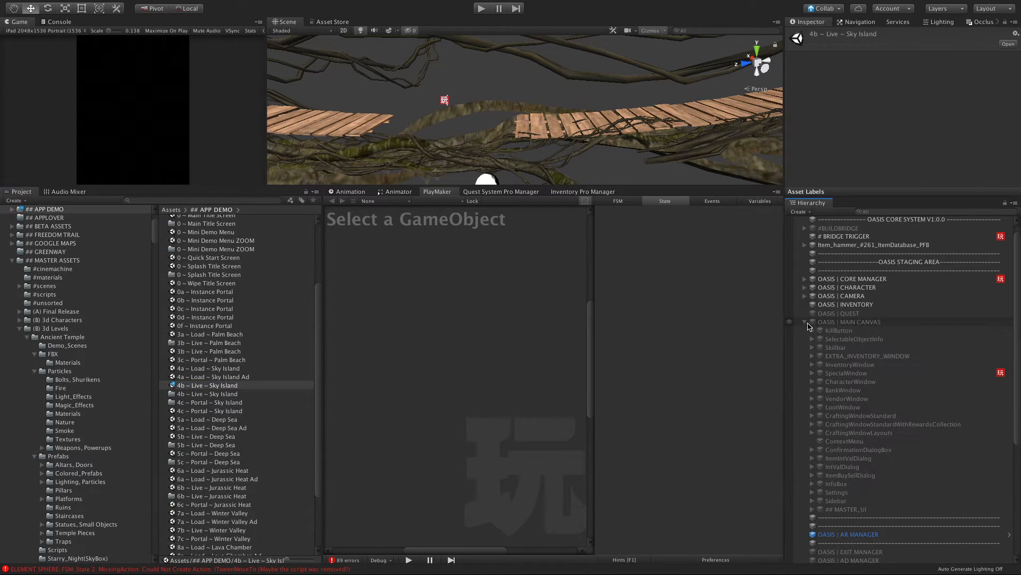
{"action": "left_click", "coordinate": [878, 373]}
Examine the actions and their target objects in the Build Bridge and Remove Wall states.
{"action": "left_click", "coordinate": [492, 342]}
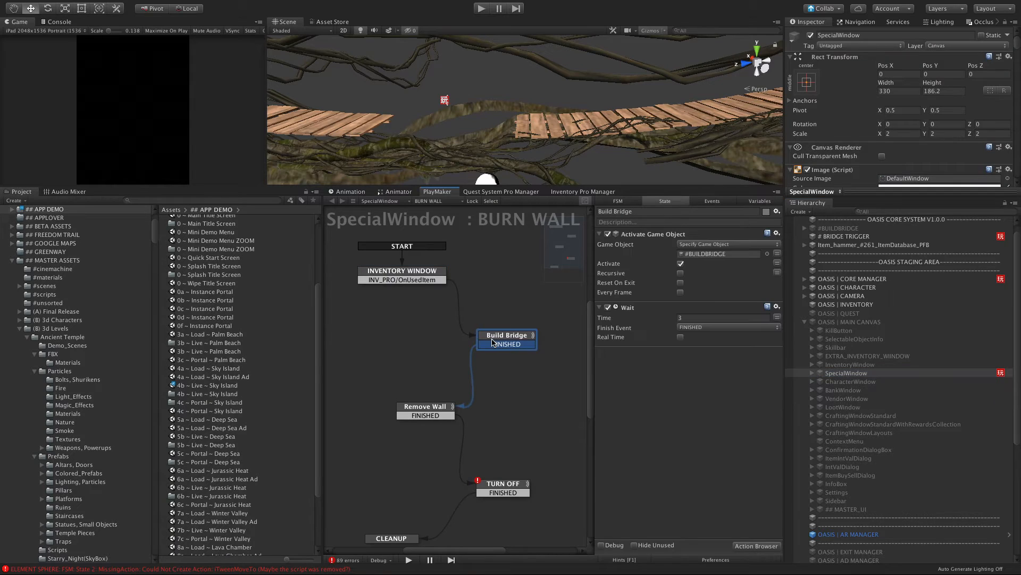
{"action": "left_click", "coordinate": [435, 409]}
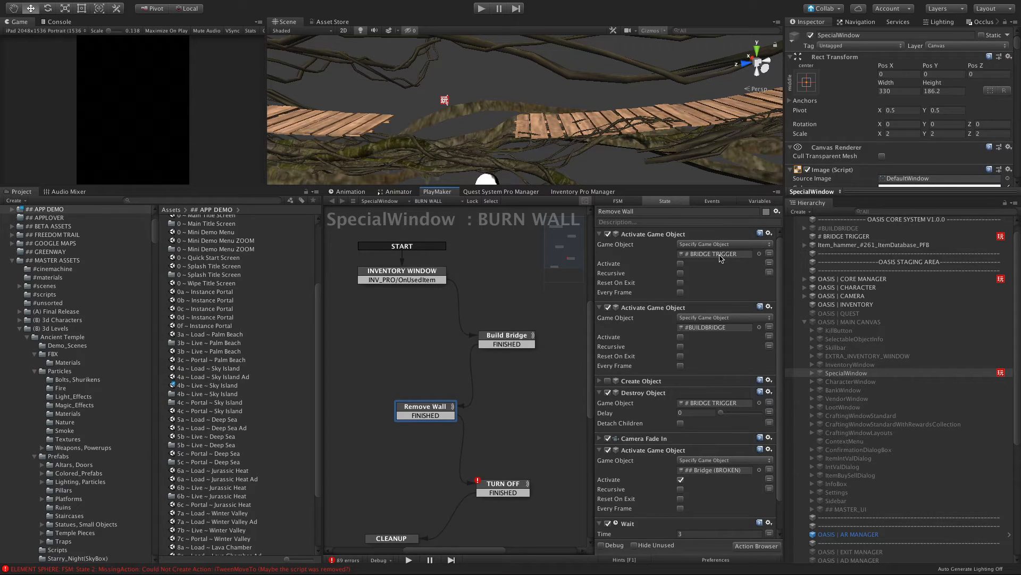
{"action": "scroll", "coordinate": [702, 450], "scroll_direction": "down", "scroll_amount": 3}
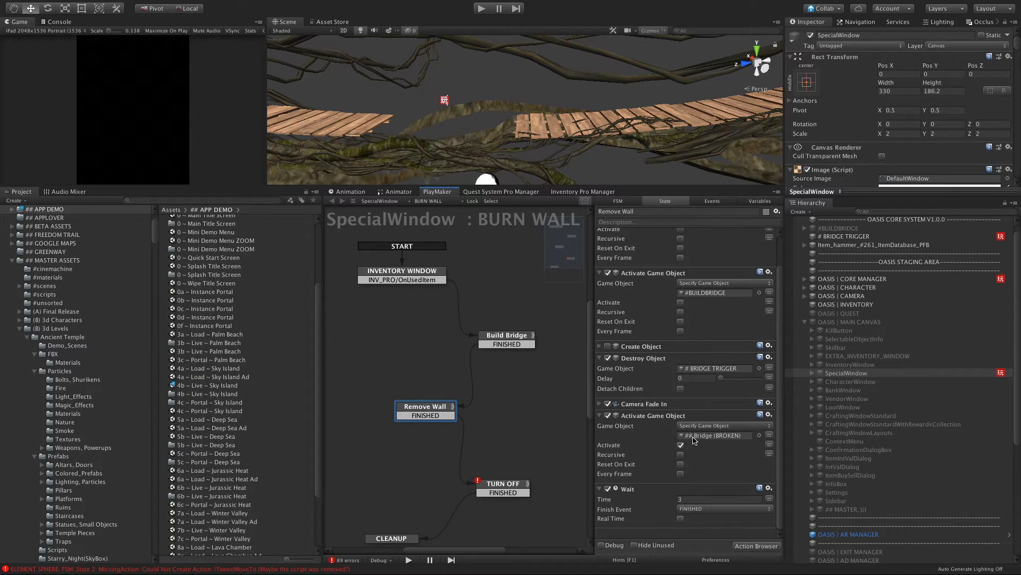
In the Remove Wall state, clear ## Bridge (BROKEN) from its Activate Game Object action and disable the # BRIDGE TRIGGER Activate Game Object action.
{"action": "left_click", "coordinate": [694, 437]}
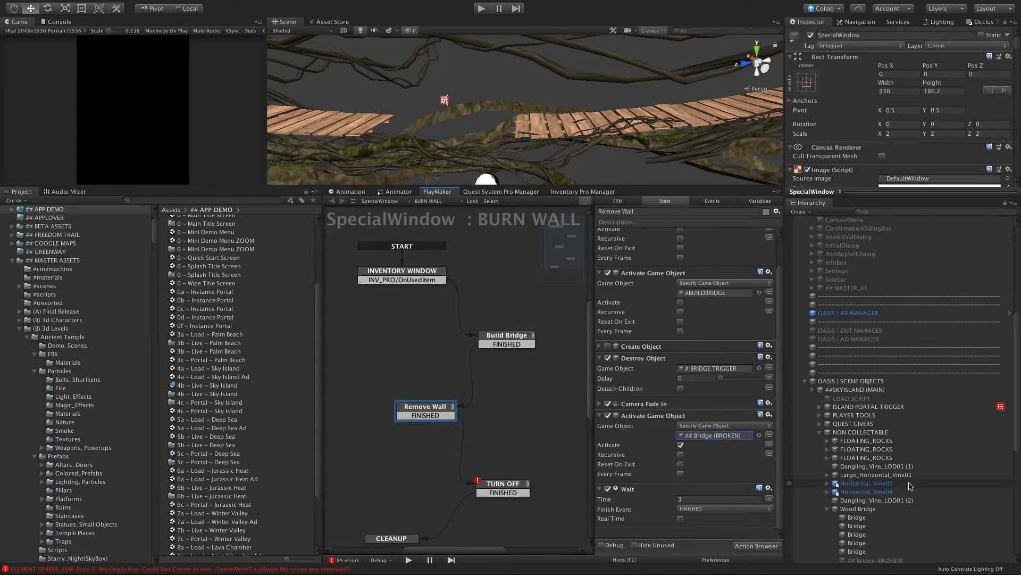
{"action": "scroll", "coordinate": [910, 485], "scroll_direction": "down", "scroll_amount": 2}
{"action": "left_click", "coordinate": [709, 437]}
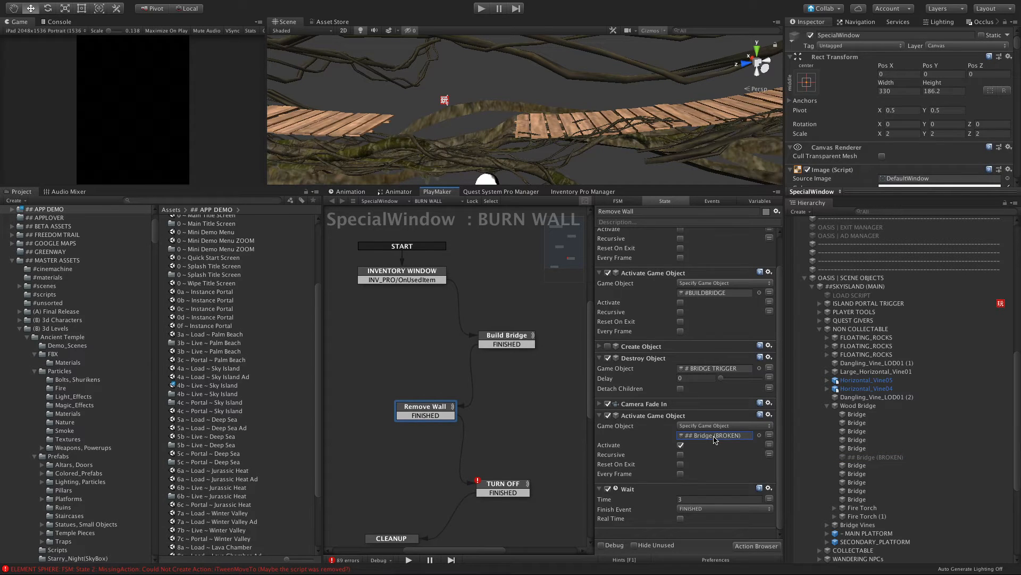
{"action": "key", "text": "Delete"}
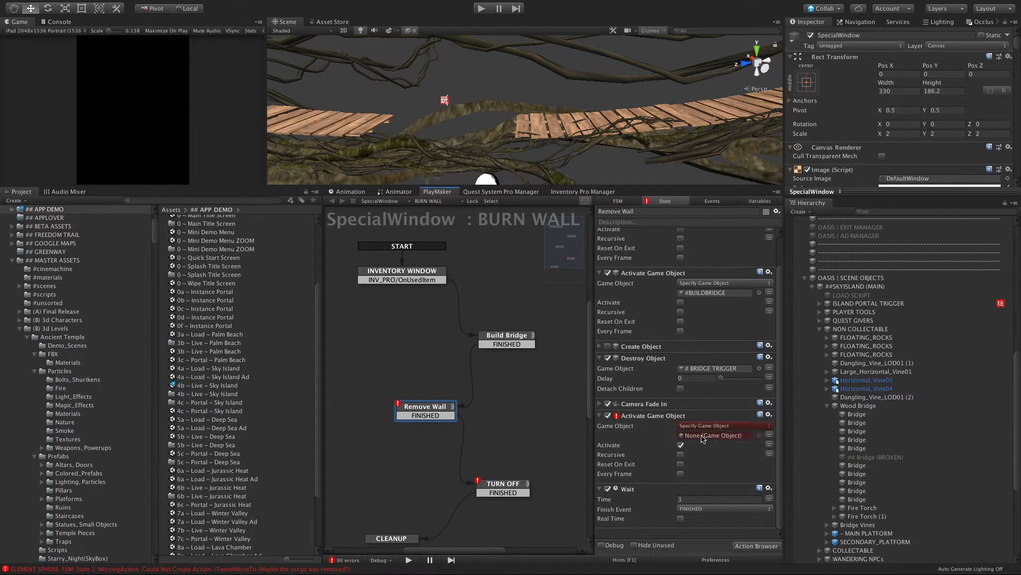
{"action": "scroll", "coordinate": [649, 346], "scroll_direction": "up", "scroll_amount": 2}
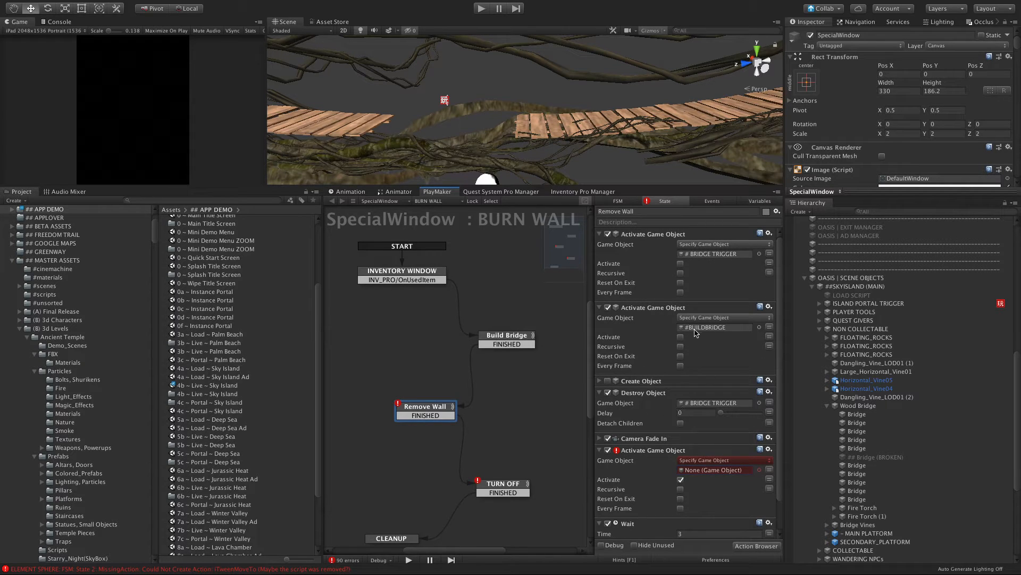
{"action": "left_click", "coordinate": [607, 235]}
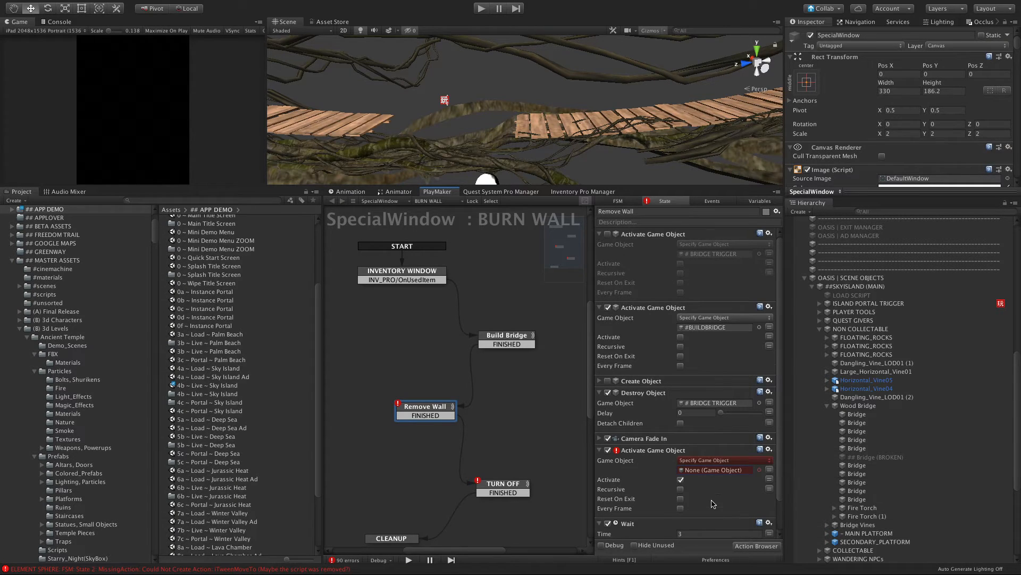
Expand OASIS | GAME CANVAS, OASIS | EVENTS and TEXT: FIX BRIDGE in the hierarchy and select TEXT SET : FIXED.
{"action": "scroll", "coordinate": [713, 503], "scroll_direction": "down", "scroll_amount": 1}
{"action": "scroll", "coordinate": [870, 477], "scroll_direction": "down", "scroll_amount": 5}
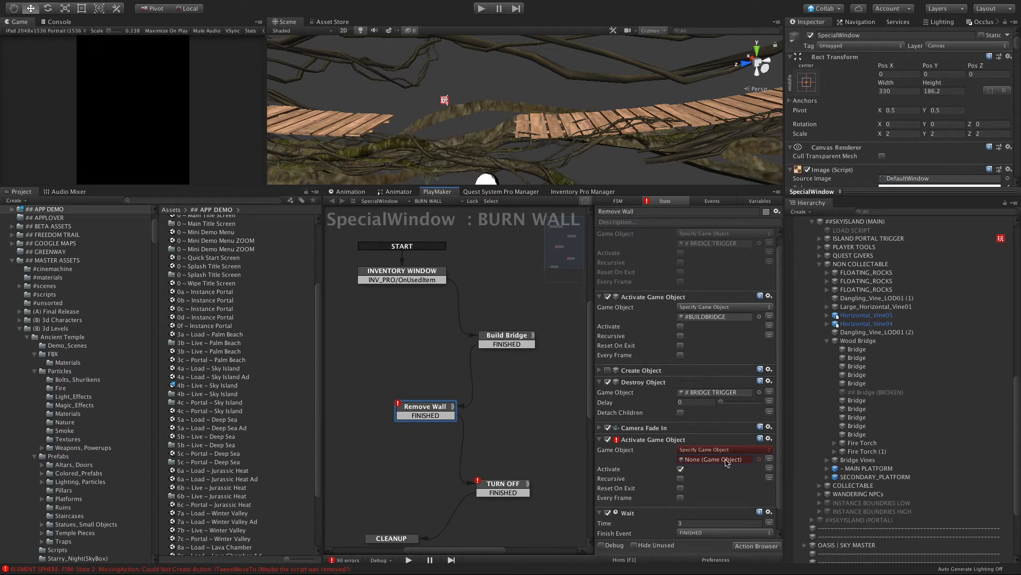
{"action": "scroll", "coordinate": [848, 407], "scroll_direction": "down", "scroll_amount": 8}
{"action": "scroll", "coordinate": [849, 407], "scroll_direction": "up", "scroll_amount": 1}
{"action": "left_click", "coordinate": [807, 469]}
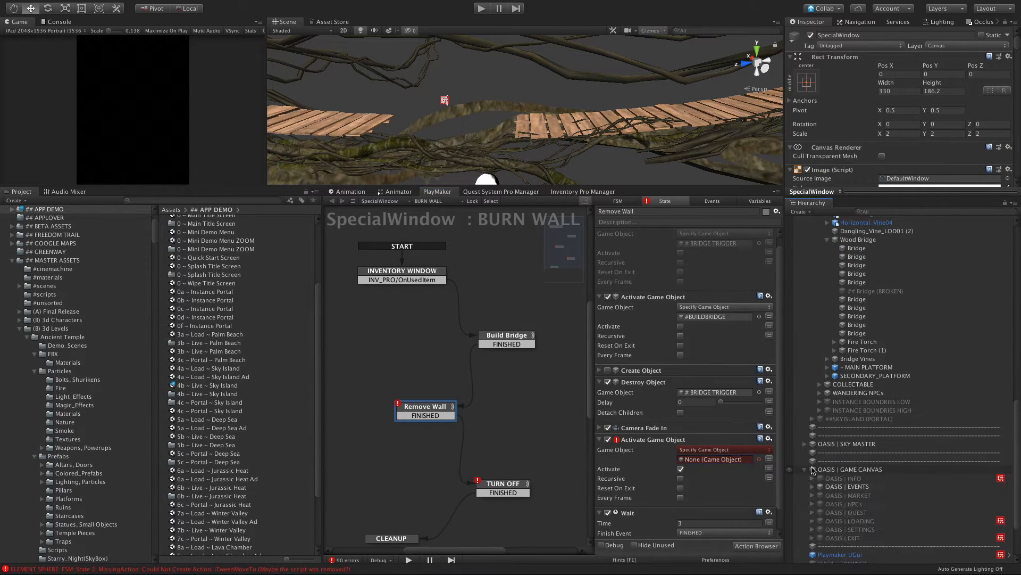
{"action": "scroll", "coordinate": [808, 472], "scroll_direction": "down", "scroll_amount": 2}
{"action": "left_click", "coordinate": [812, 464]}
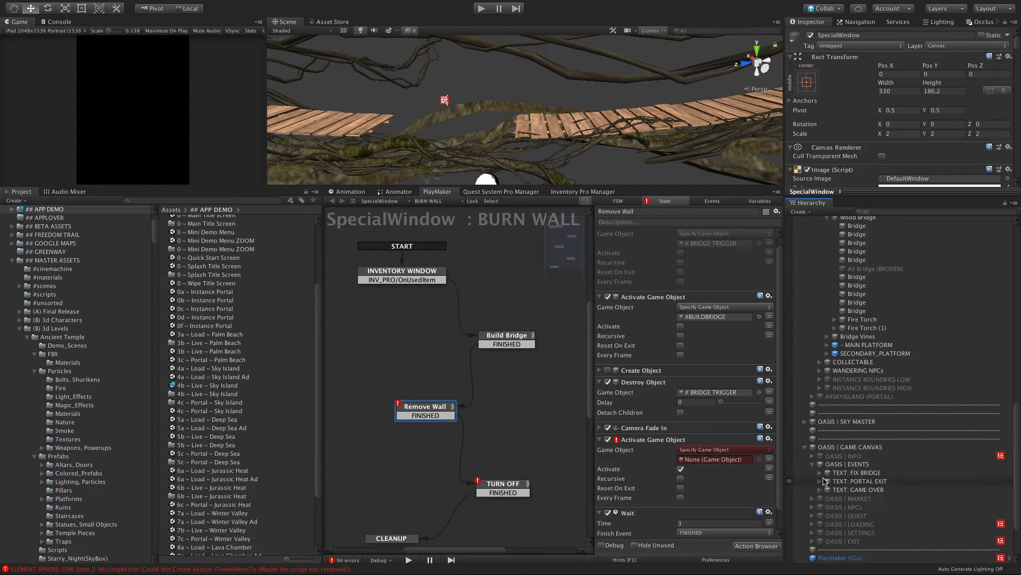
{"action": "left_click", "coordinate": [820, 472]}
{"action": "scroll", "coordinate": [852, 479], "scroll_direction": "down", "scroll_amount": 1}
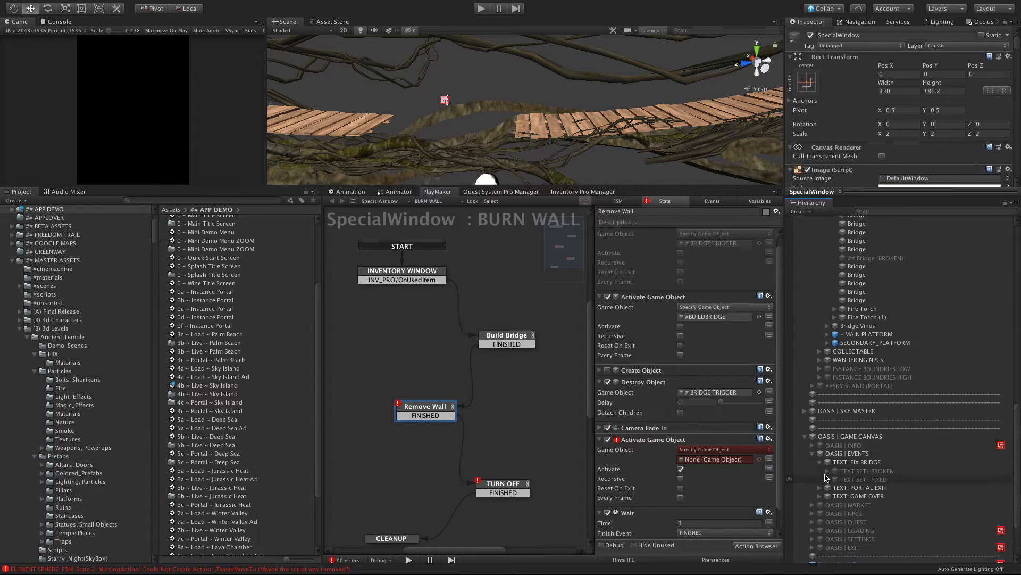
{"action": "left_click", "coordinate": [881, 481]}
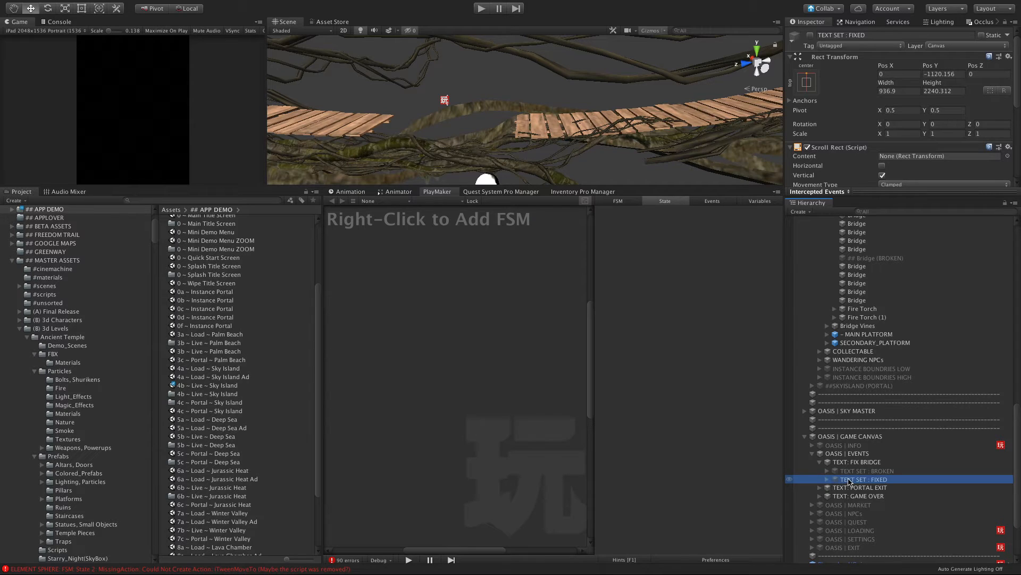
Return to SpecialWindow and assign TEXT SET : FIXED to the empty Activate Game Object action in the Remove Wall state.
{"action": "scroll", "coordinate": [849, 420], "scroll_direction": "up", "scroll_amount": 10}
{"action": "scroll", "coordinate": [862, 314], "scroll_direction": "up", "scroll_amount": 6}
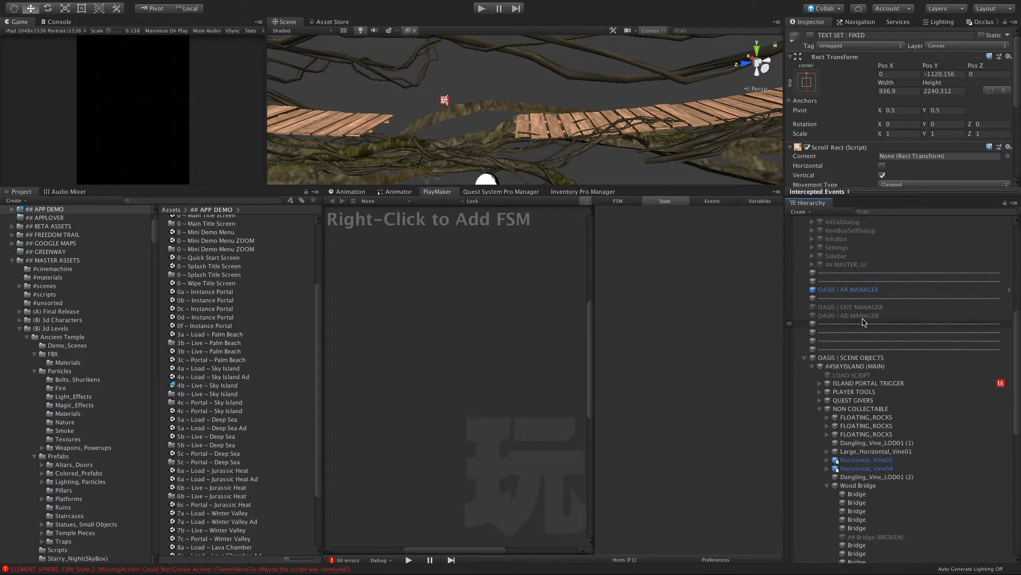
{"action": "left_click", "coordinate": [850, 277]}
{"action": "scroll", "coordinate": [873, 482], "scroll_direction": "down", "scroll_amount": 11}
{"action": "scroll", "coordinate": [875, 481], "scroll_direction": "down", "scroll_amount": 3}
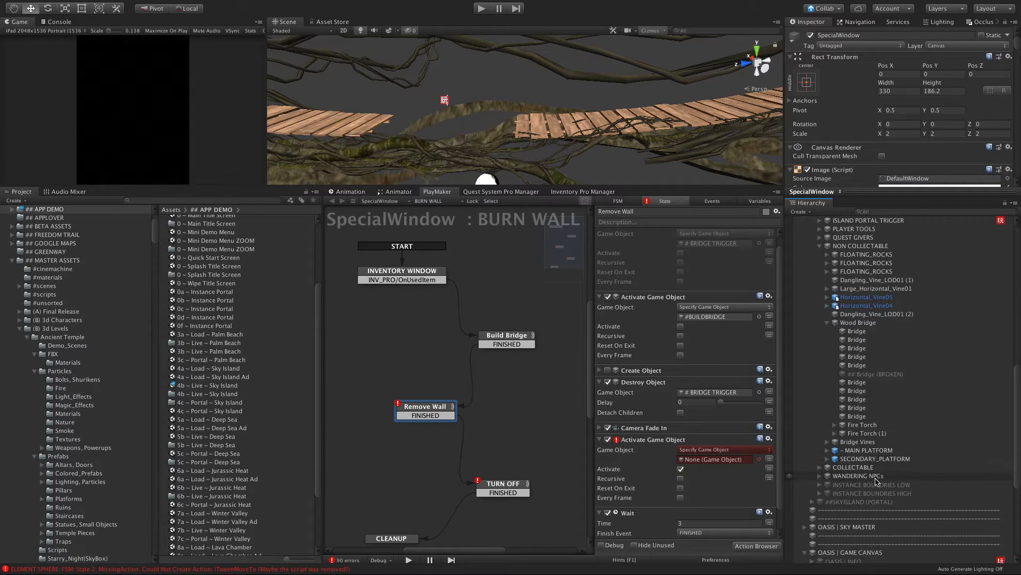
{"action": "scroll", "coordinate": [876, 437], "scroll_direction": "down", "scroll_amount": 3}
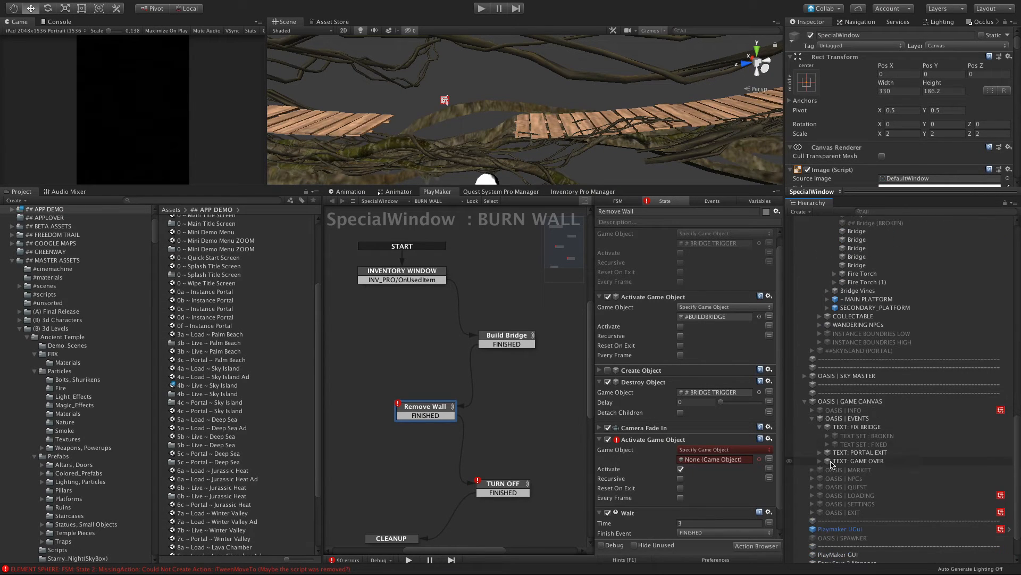
{"action": "left_click", "coordinate": [859, 445]}
{"action": "left_click_drag", "start_coordinate": [859, 444], "coordinate": [716, 459]}
Assign TEXT SET : FIXED to the TURN OFF state's Activate Game Object action, and recheck the Remove Wall and TURN OFF states.
{"action": "left_click", "coordinate": [494, 481]}
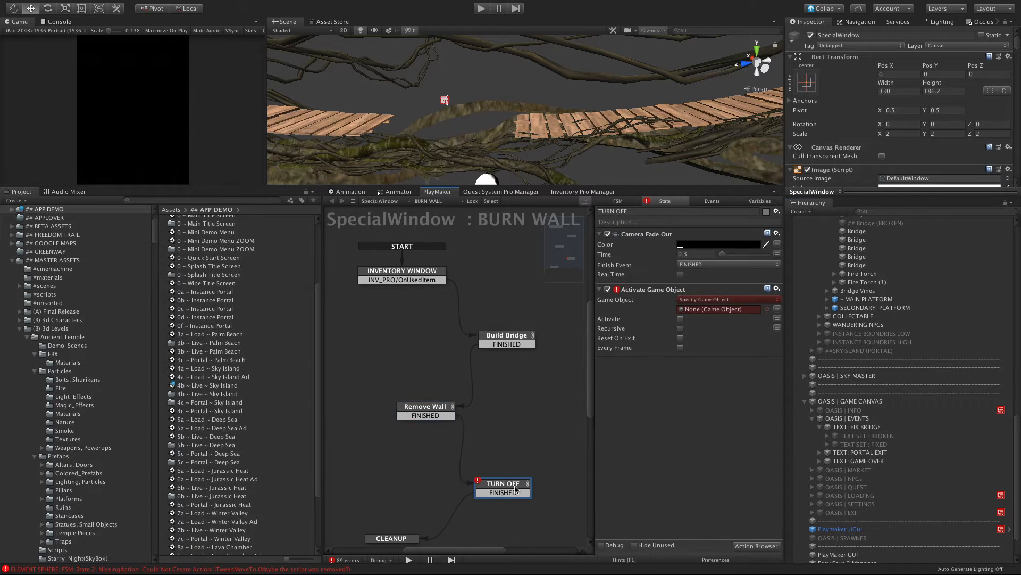
{"action": "left_click_drag", "start_coordinate": [873, 446], "coordinate": [692, 311]}
{"action": "left_click", "coordinate": [432, 412]}
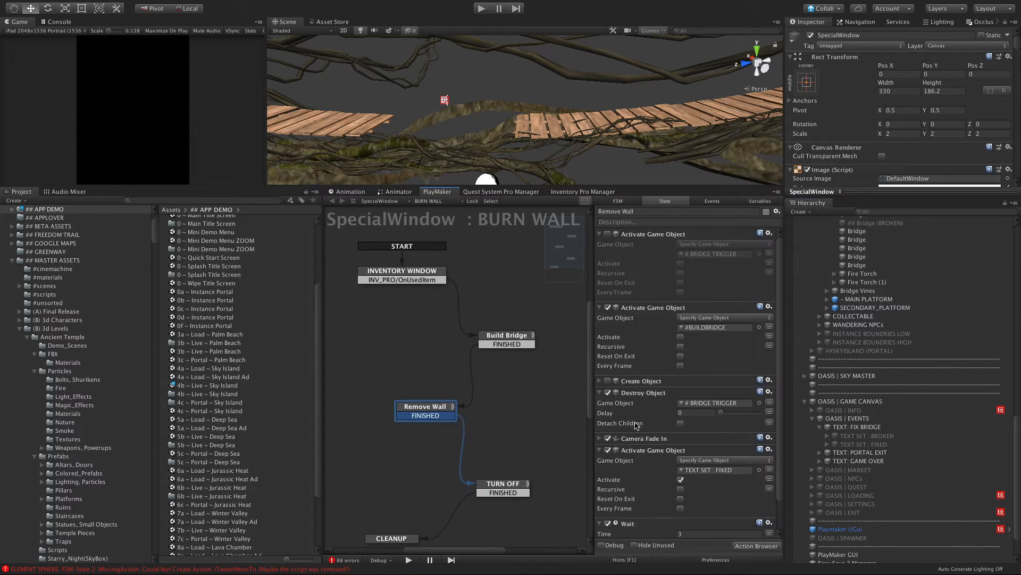
{"action": "scroll", "coordinate": [673, 458], "scroll_direction": "down", "scroll_amount": 3}
{"action": "left_click", "coordinate": [505, 494]}
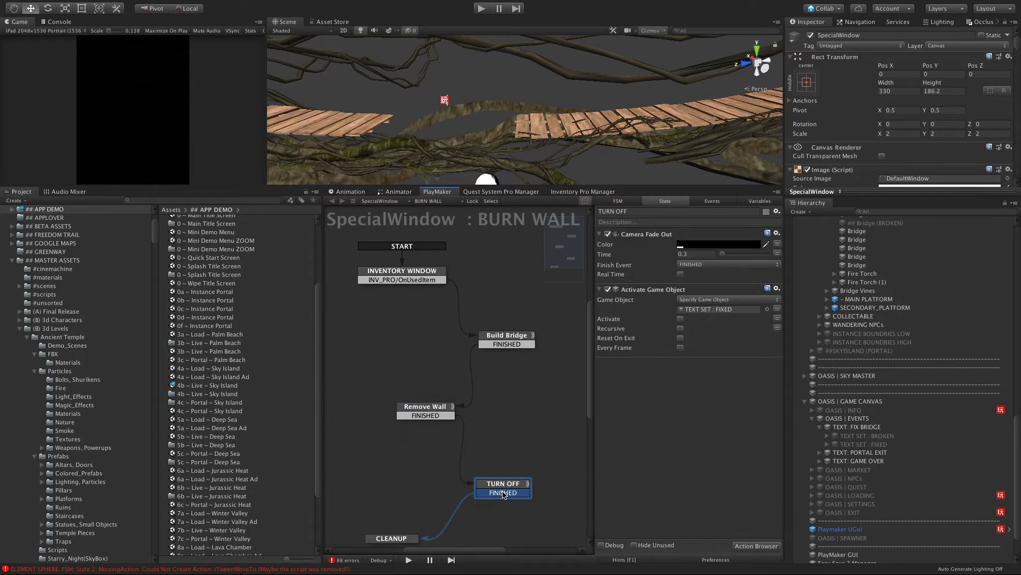
Review the bridge-building sequence across the Build Bridge, INVENTORY WINDOW and Remove Wall states, including each action's target object.
{"action": "left_click", "coordinate": [504, 343]}
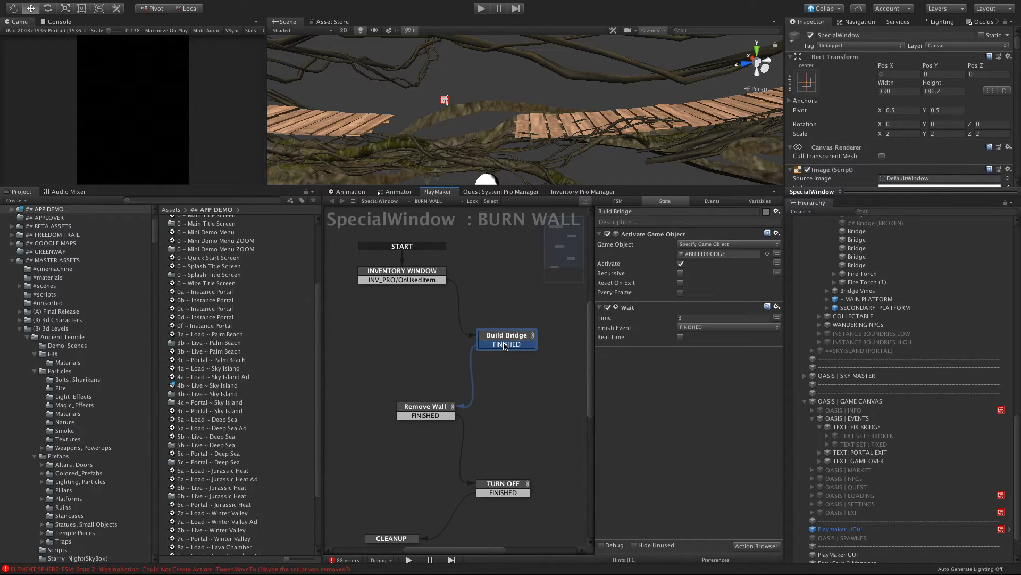
{"action": "left_click", "coordinate": [421, 273]}
{"action": "left_click", "coordinate": [498, 335]}
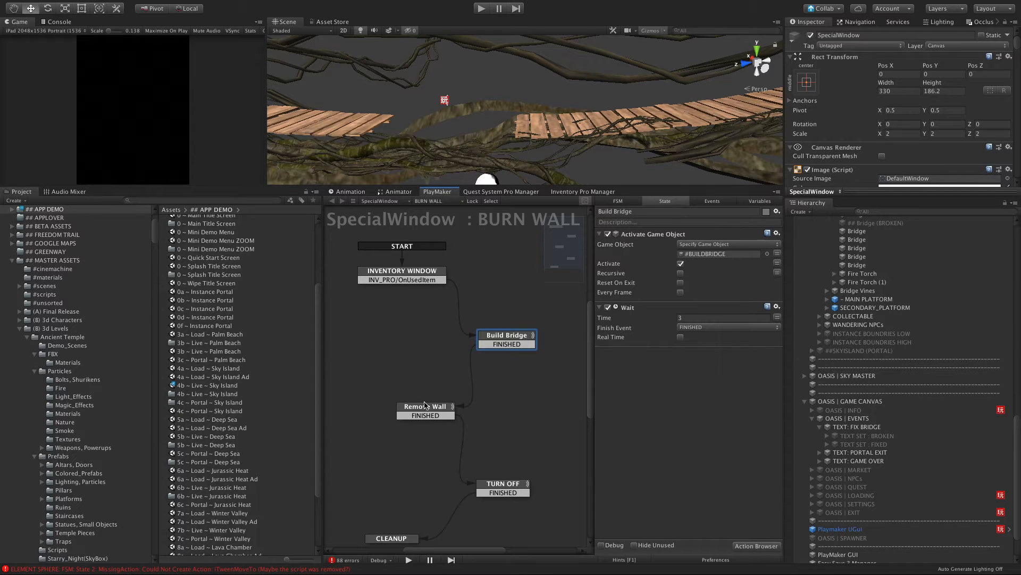
{"action": "left_click", "coordinate": [430, 415]}
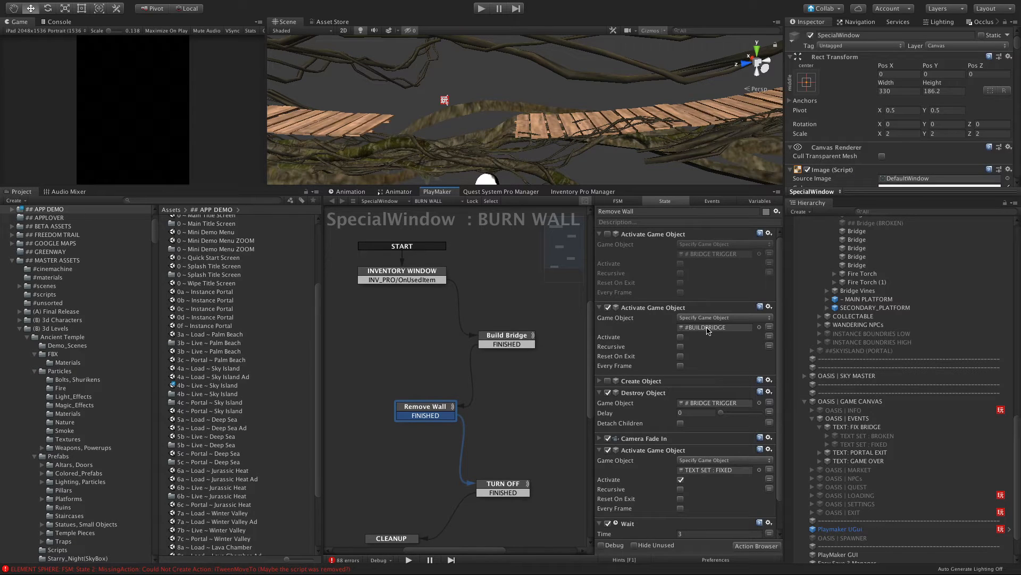
{"action": "scroll", "coordinate": [707, 330], "scroll_direction": "down", "scroll_amount": 3}
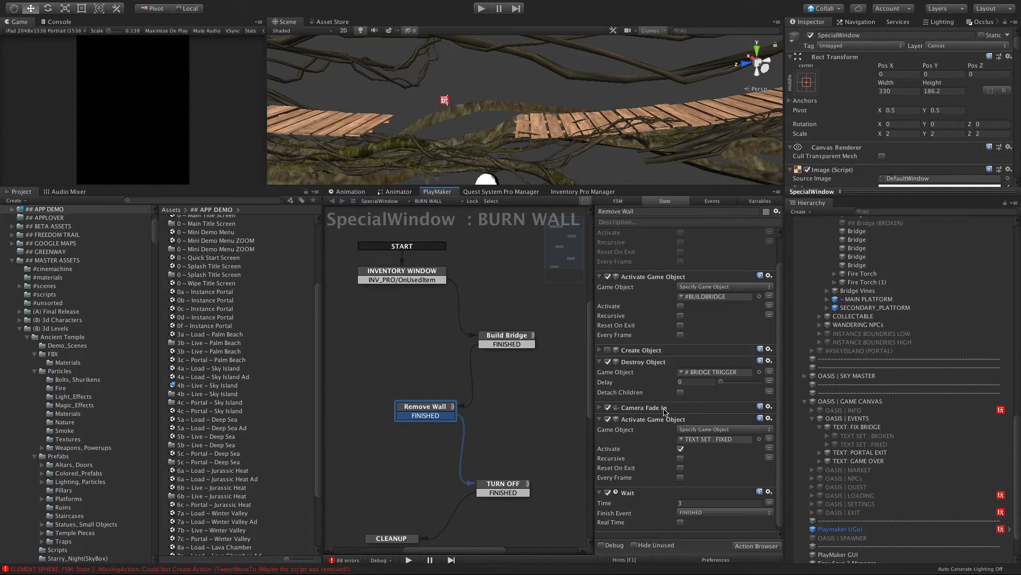
{"action": "scroll", "coordinate": [665, 411], "scroll_direction": "down", "scroll_amount": 1}
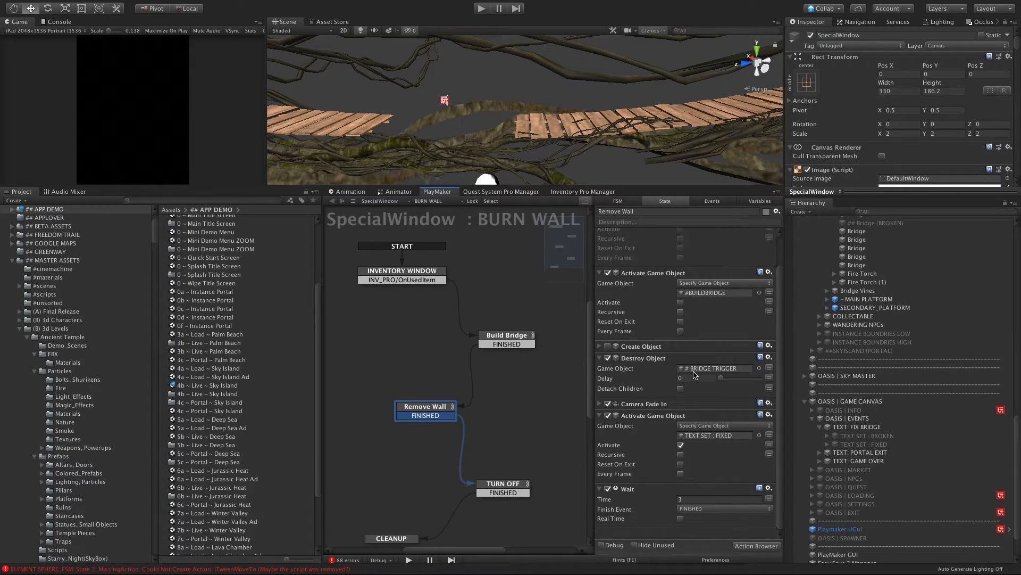
{"action": "left_click", "coordinate": [506, 345]}
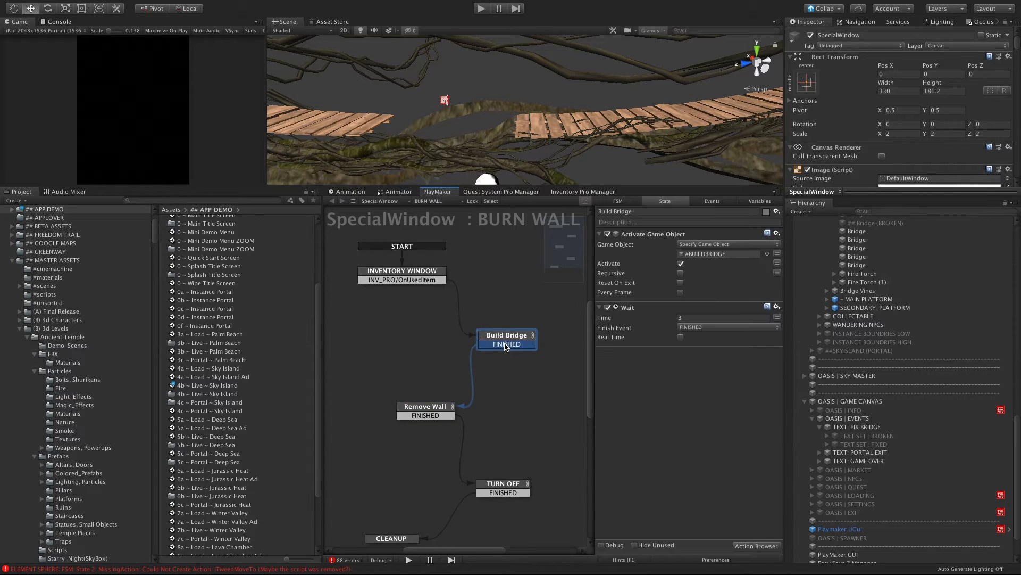
{"action": "left_click", "coordinate": [416, 272]}
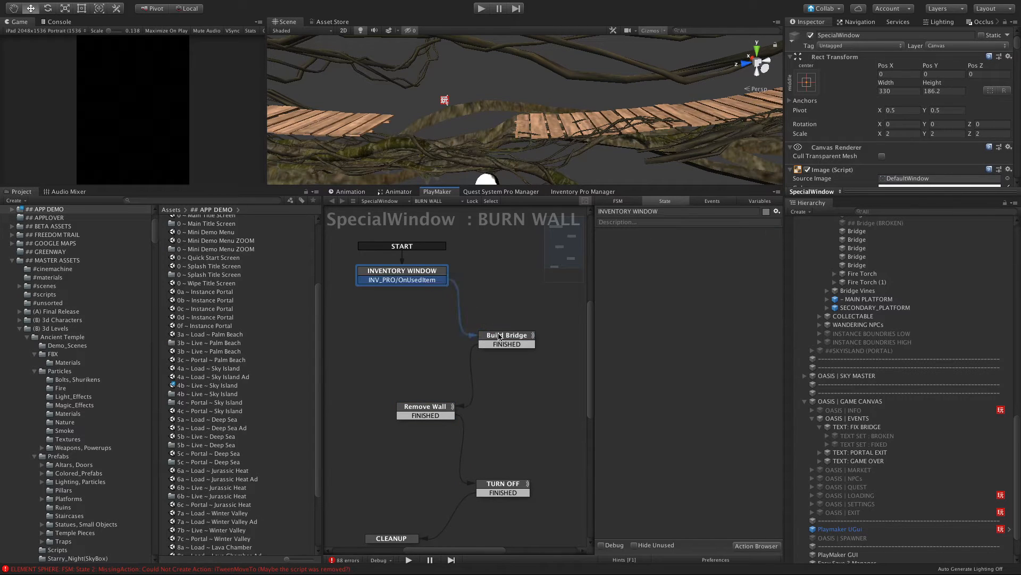
Recheck the Build Bridge and TURN OFF states, and move Remove Wall's disabled # BRIDGE TRIGGER Activate Game Object action directly below Camera Fade In.
{"action": "left_click", "coordinate": [495, 334]}
{"action": "left_click", "coordinate": [427, 415]}
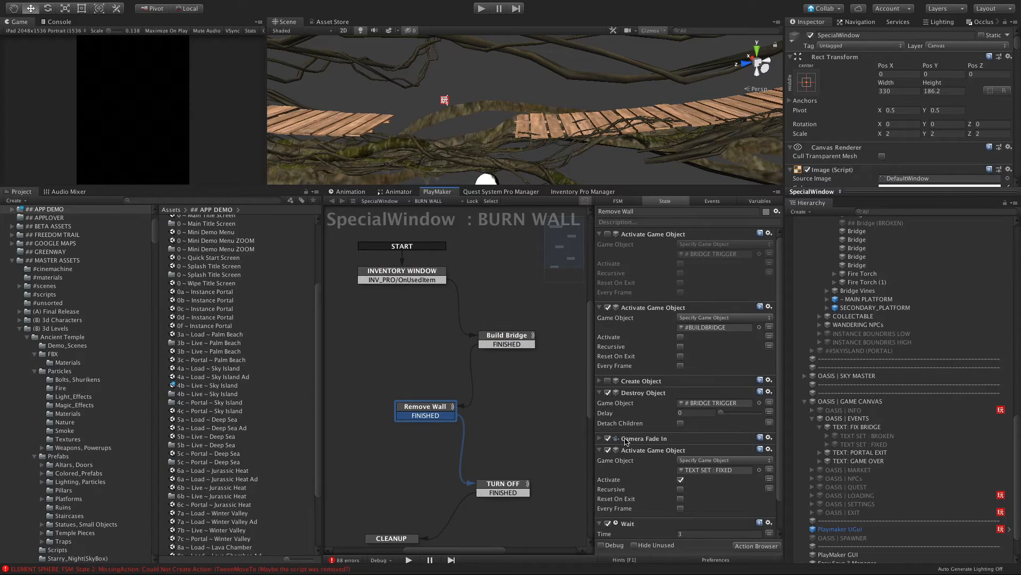
{"action": "scroll", "coordinate": [702, 401], "scroll_direction": "down", "scroll_amount": 3}
{"action": "left_click", "coordinate": [494, 493]}
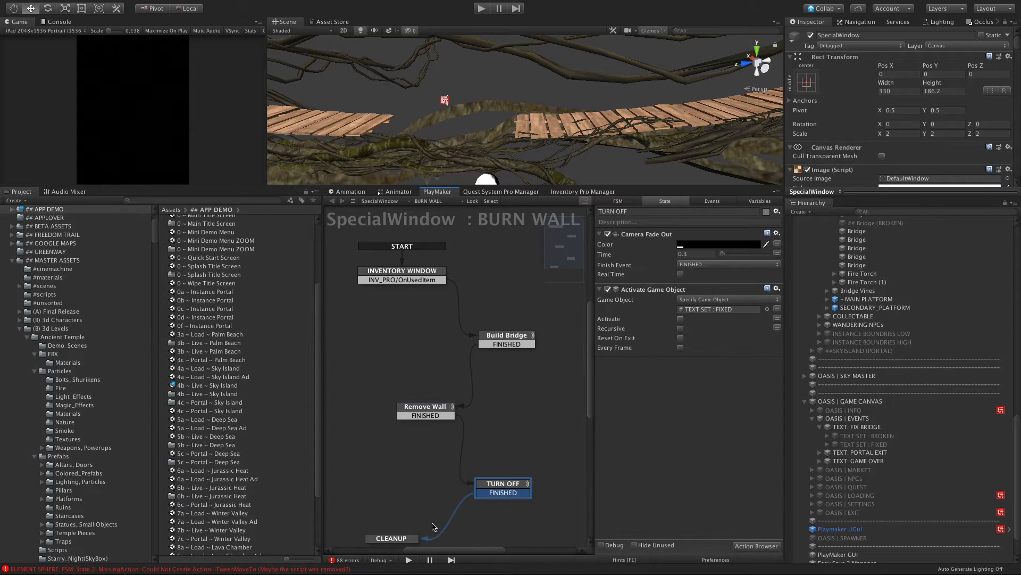
{"action": "left_click", "coordinate": [505, 337]}
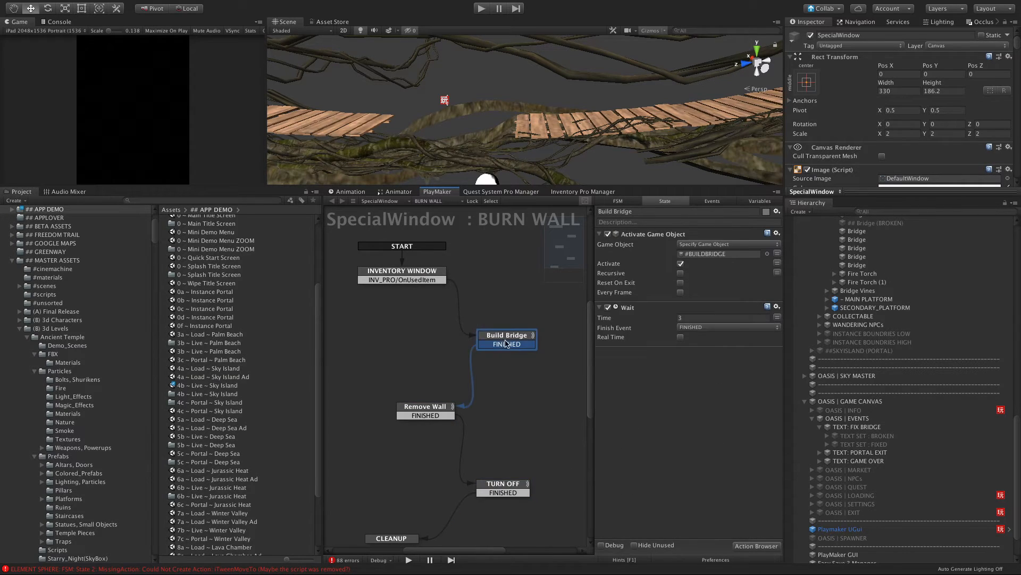
{"action": "left_click", "coordinate": [434, 411]}
{"action": "left_click_drag", "start_coordinate": [659, 236], "coordinate": [659, 454]}
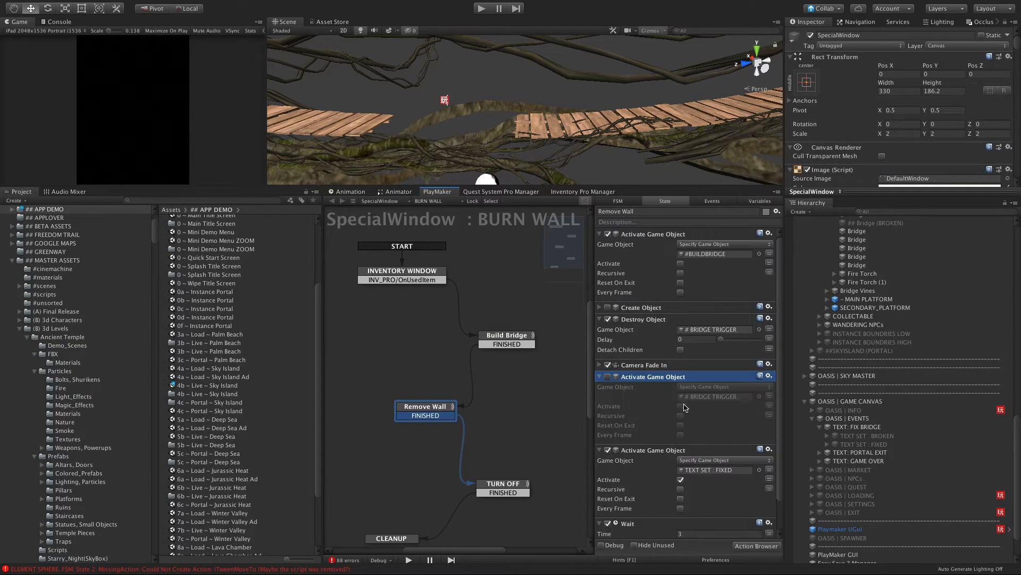
Enable the moved Activate Game Object action, assign ## Bridge (BROKEN) as its game object and turn on its Activate option.
{"action": "left_click", "coordinate": [608, 376]}
{"action": "left_click", "coordinate": [702, 397]}
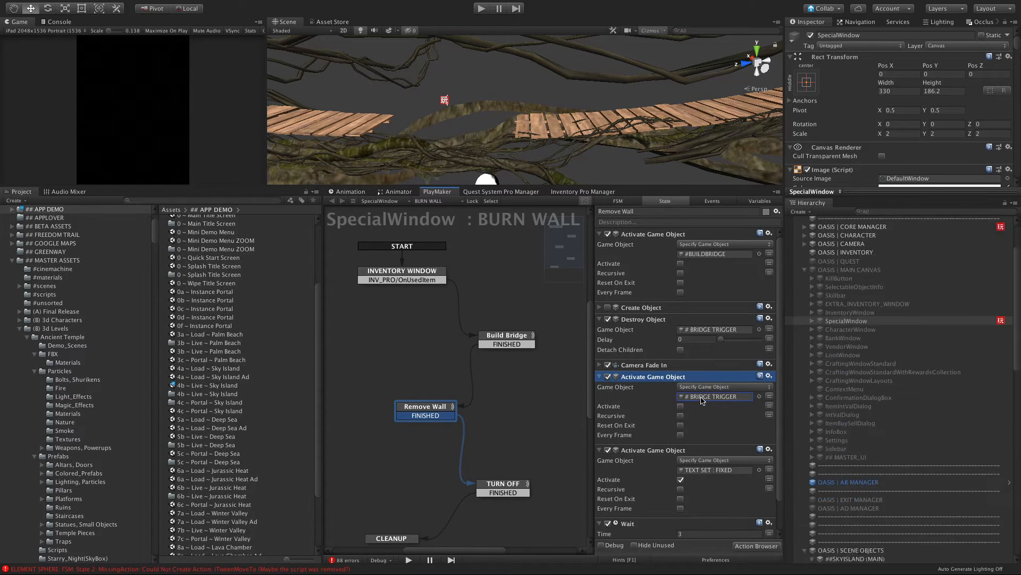
{"action": "scroll", "coordinate": [841, 366], "scroll_direction": "down", "scroll_amount": 10}
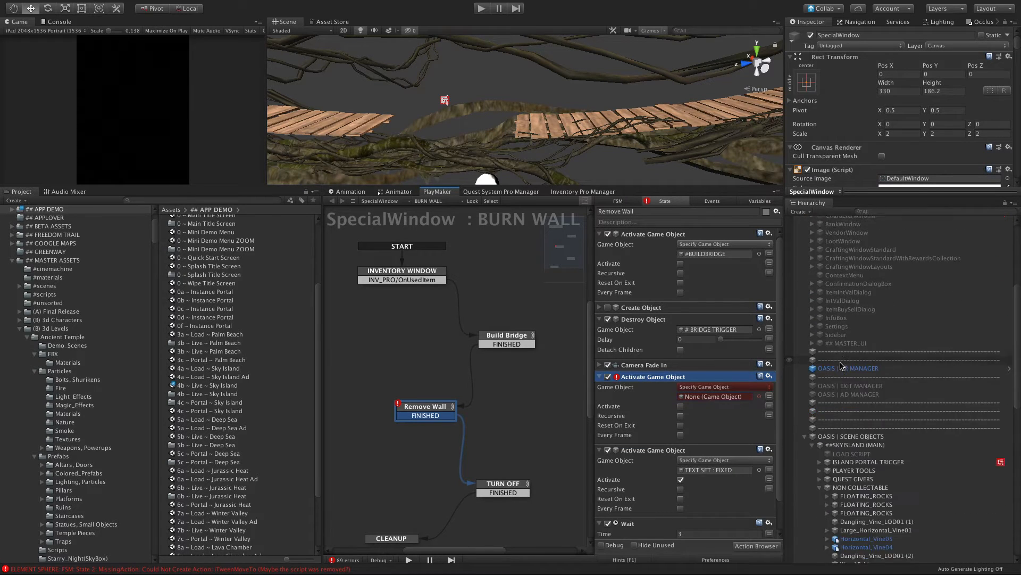
{"action": "left_click_drag", "start_coordinate": [873, 395], "coordinate": [683, 407]}
{"action": "left_click", "coordinate": [681, 406]}
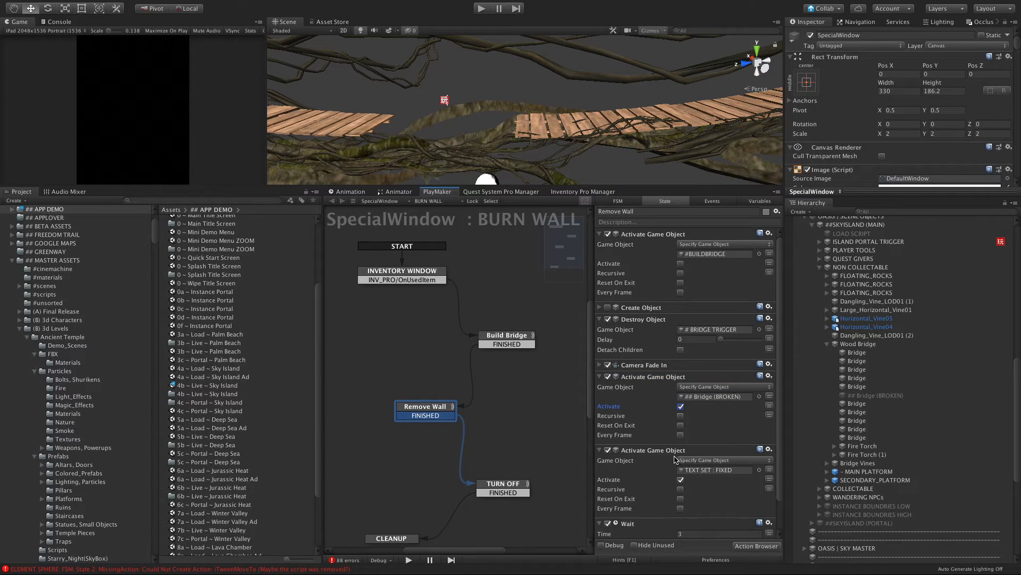
Recheck the actions of Remove Wall, TURN OFF and Build Bridge, and rename the Remove Wall state to ADD BRIDGE.
{"action": "scroll", "coordinate": [683, 404], "scroll_direction": "down", "scroll_amount": 1}
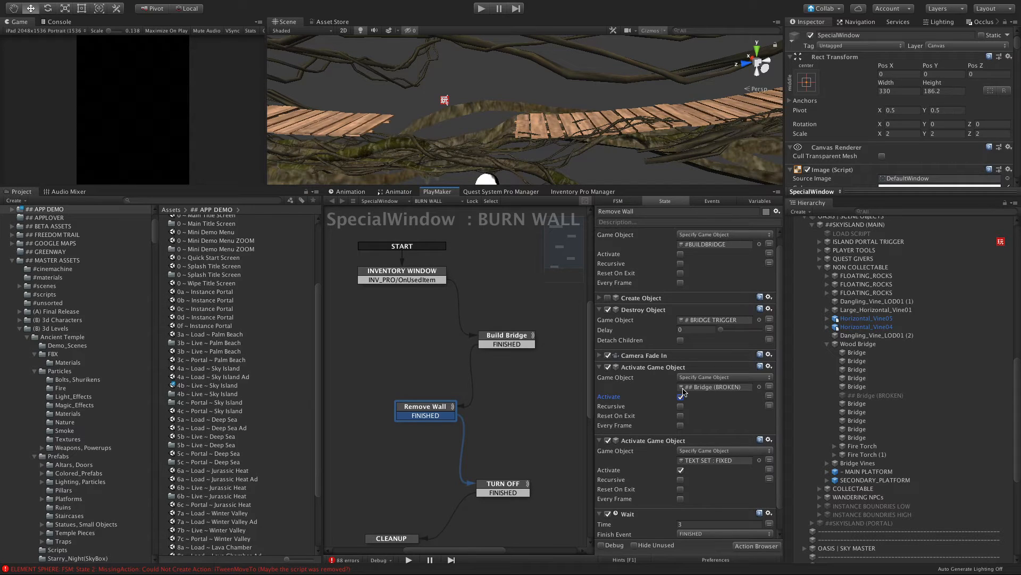
{"action": "scroll", "coordinate": [685, 393], "scroll_direction": "down", "scroll_amount": 2}
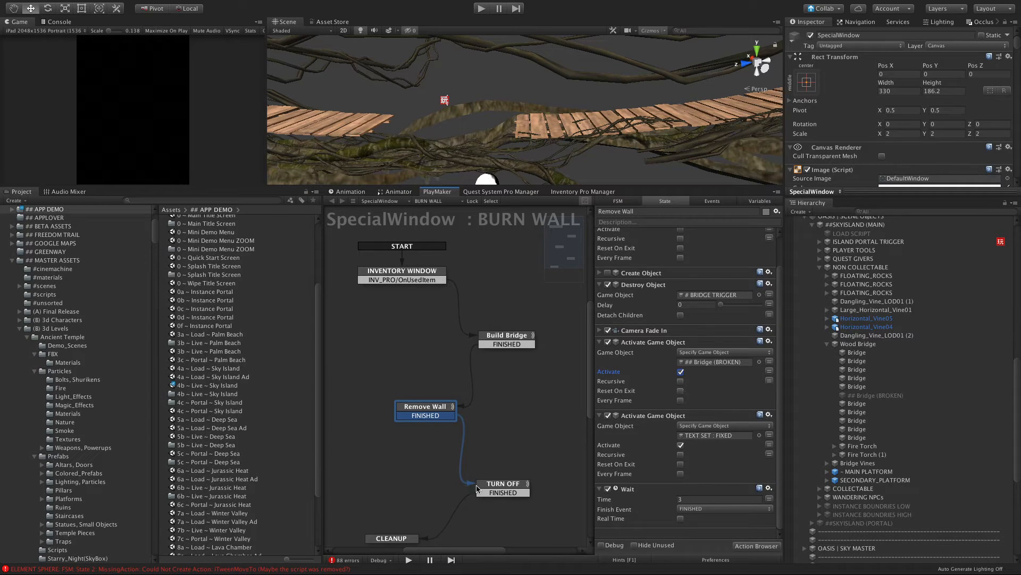
{"action": "left_click", "coordinate": [491, 492]}
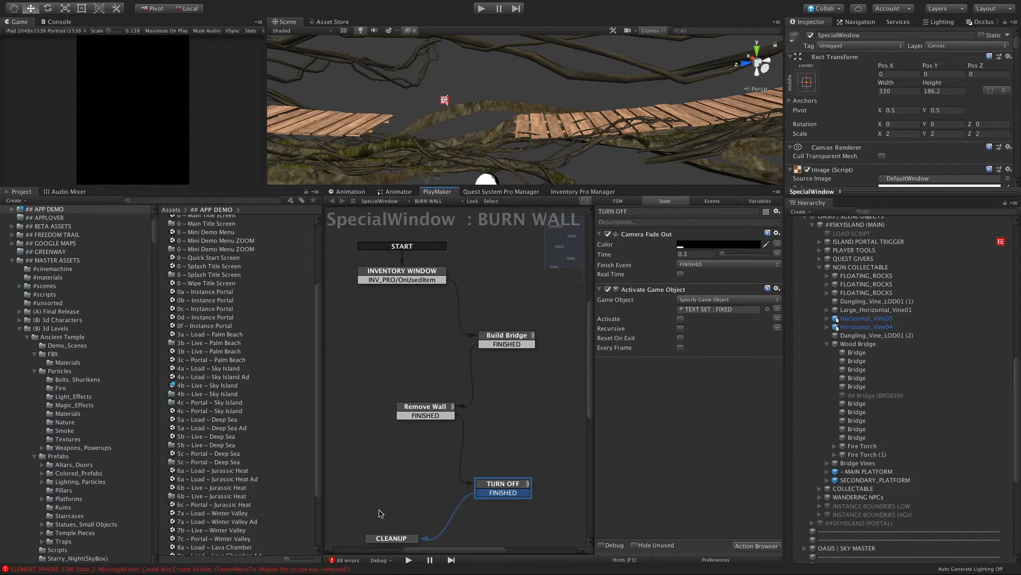
{"action": "left_click", "coordinate": [497, 347]}
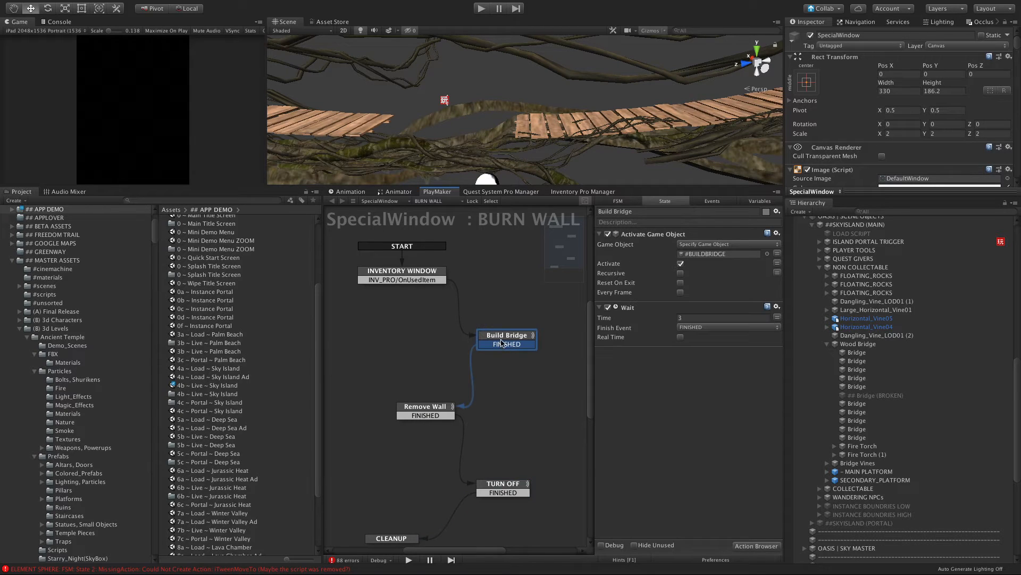
{"action": "left_click", "coordinate": [423, 415]}
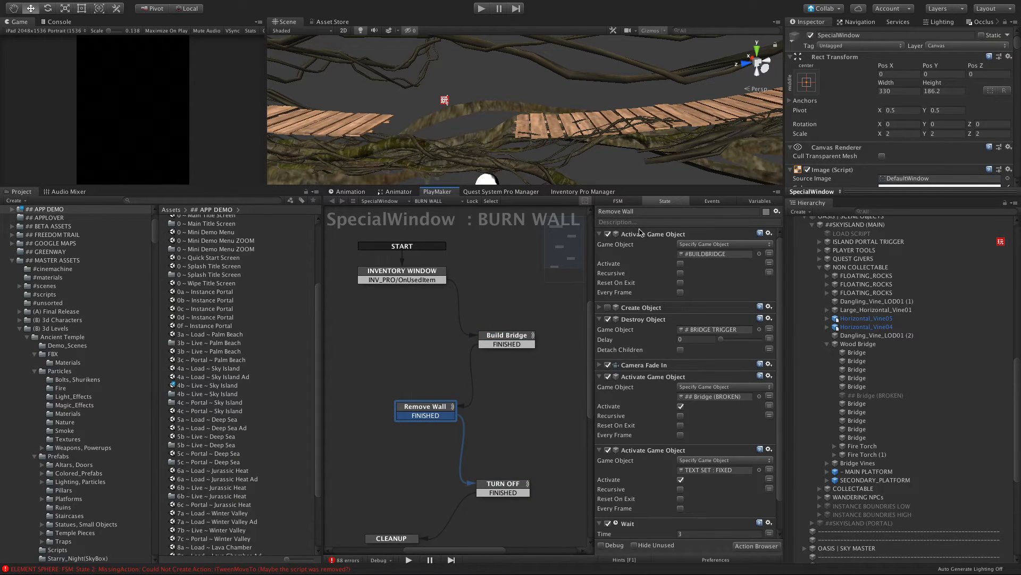
{"action": "left_click", "coordinate": [637, 211]}
{"action": "type", "text": "ADD BRIDF"}
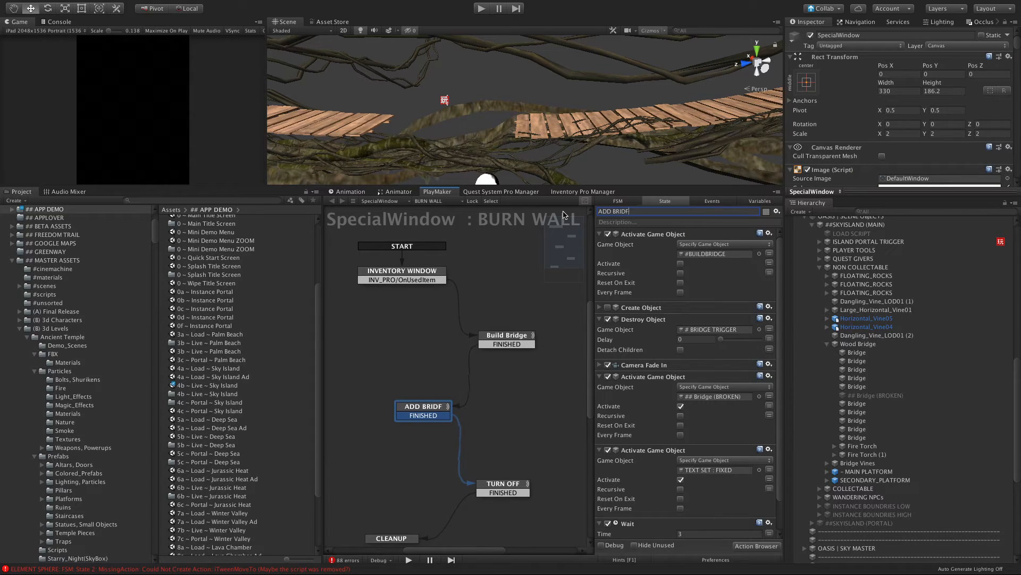
{"action": "key", "text": "BackSpace"}
{"action": "type", "text": "GE"}
{"action": "left_click", "coordinate": [504, 426]}
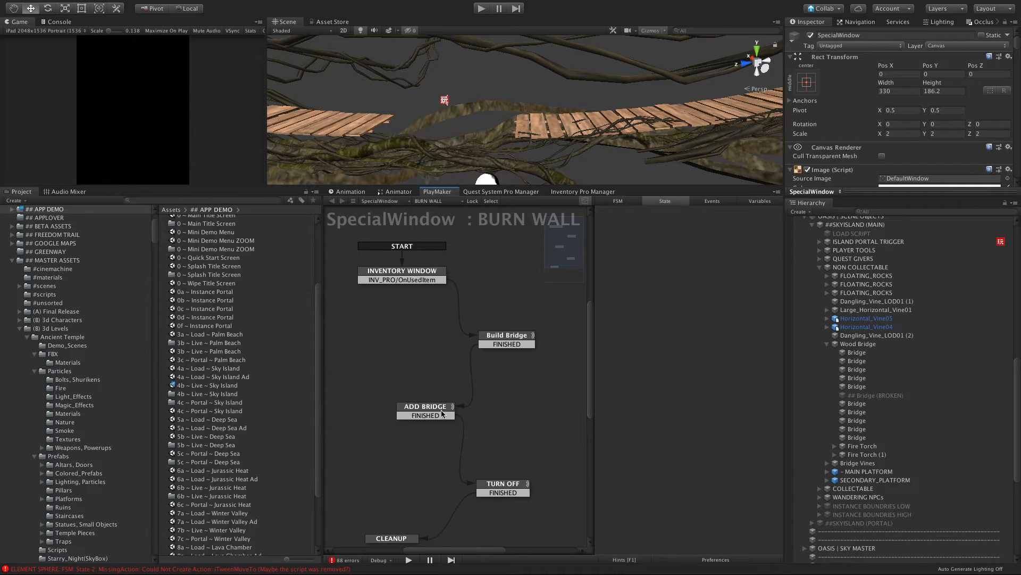
Compare the Build Bridge and ADD BRIDGE states, and rename ADD BRIDGE to BRIDGE ADDED.
{"action": "left_click", "coordinate": [502, 344]}
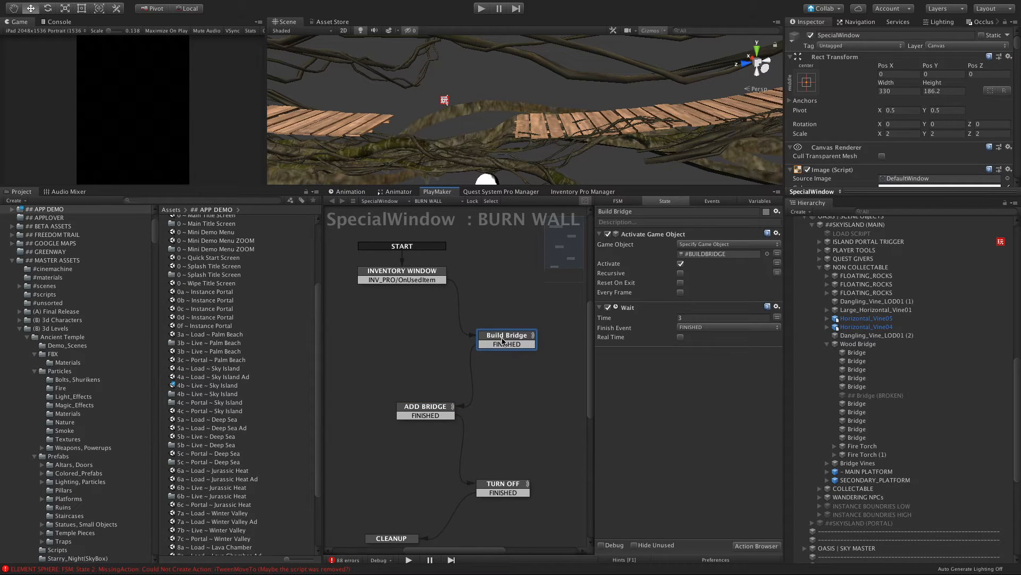
{"action": "left_click", "coordinate": [437, 408]}
{"action": "left_click", "coordinate": [495, 339]}
{"action": "left_click", "coordinate": [419, 415]}
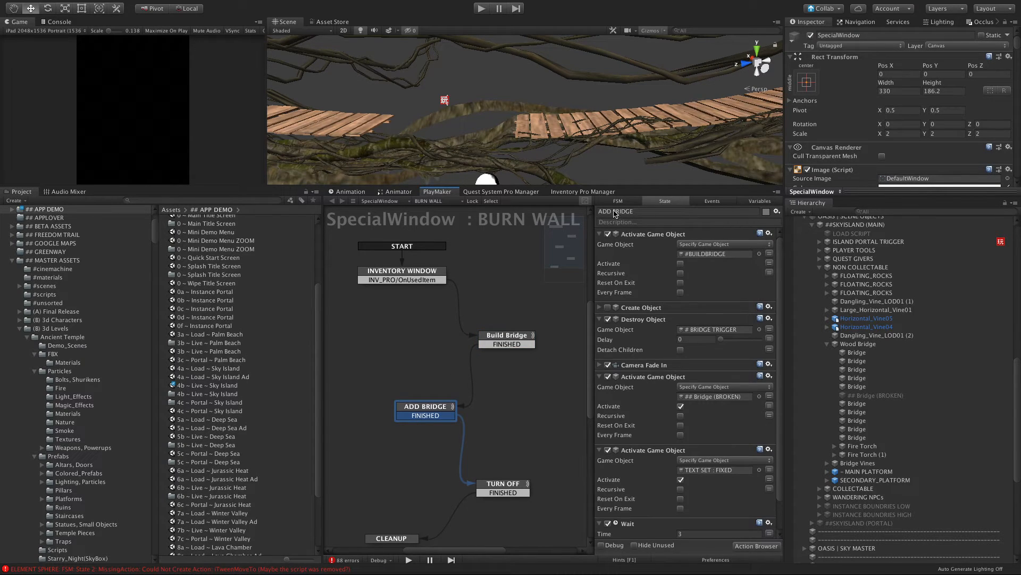
{"action": "left_click_drag", "start_coordinate": [611, 212], "coordinate": [576, 215]}
{"action": "key", "text": "BackSpace"}
{"action": "double_click", "coordinate": [638, 215]}
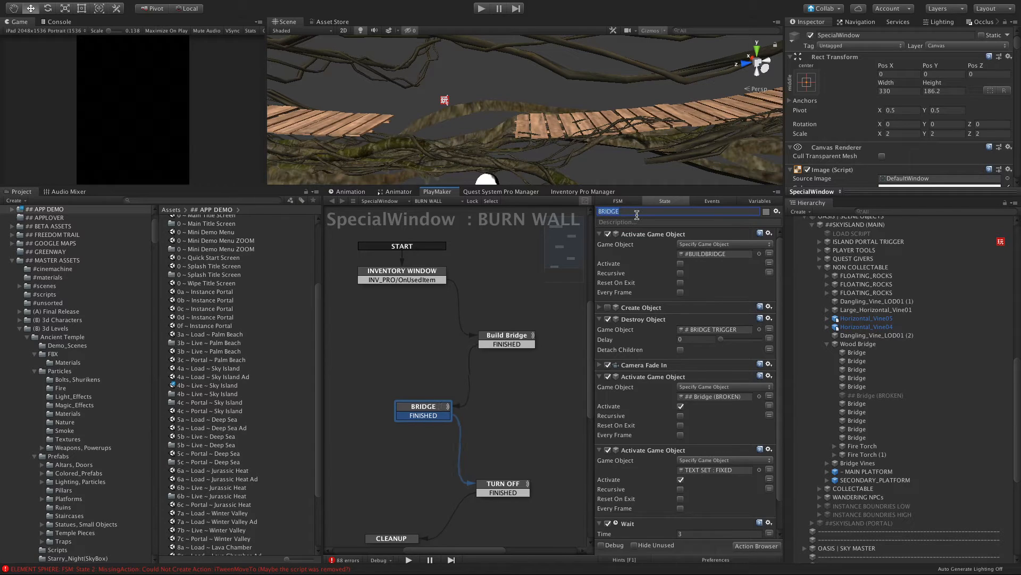
{"action": "left_click", "coordinate": [637, 215]}
{"action": "type", "text": "ADDED"}
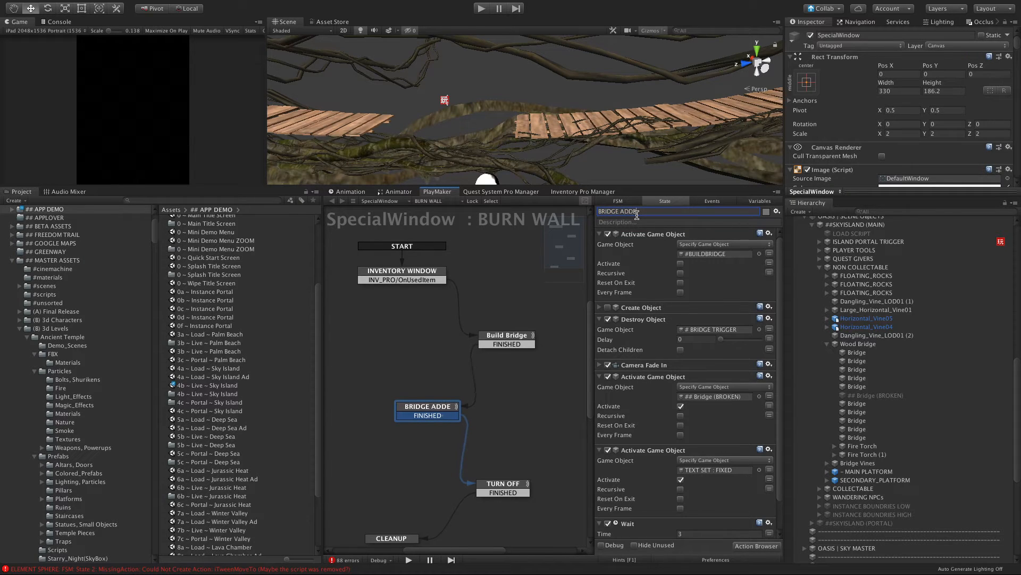
Recheck Build Bridge's activation of #BUILDBRIDGE, and move the disabled Create Object action to the end of BRIDGE ADDED's action list.
{"action": "left_click", "coordinate": [505, 340]}
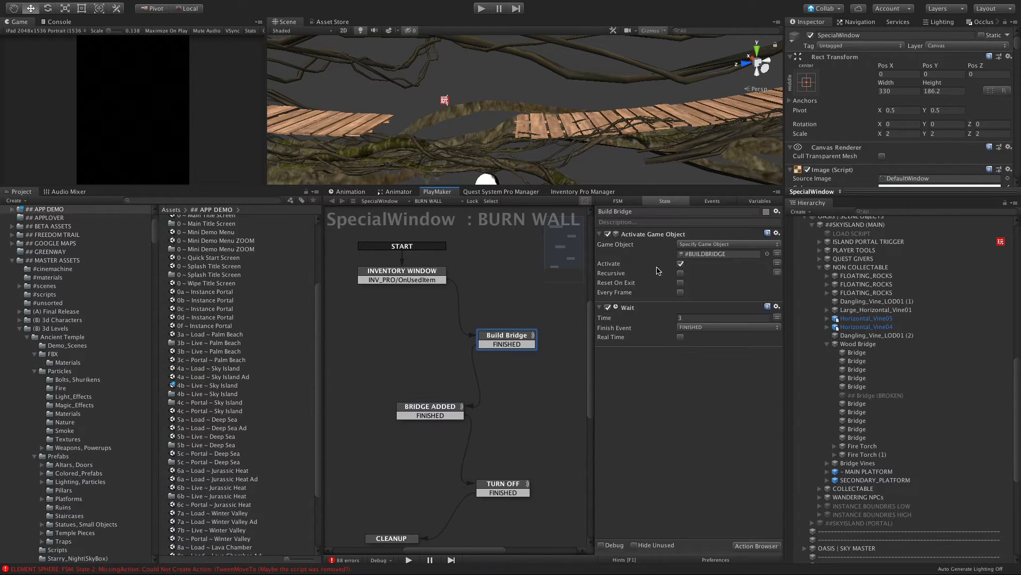
{"action": "left_click", "coordinate": [680, 263]}
{"action": "left_click", "coordinate": [418, 412]}
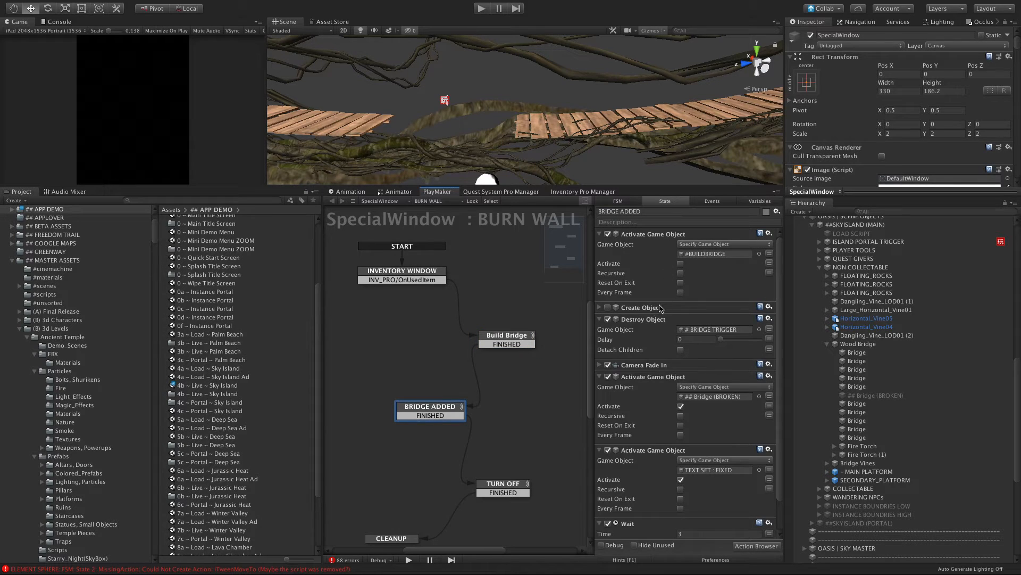
{"action": "left_click", "coordinate": [600, 308]}
{"action": "left_click_drag", "start_coordinate": [599, 312], "coordinate": [636, 530]}
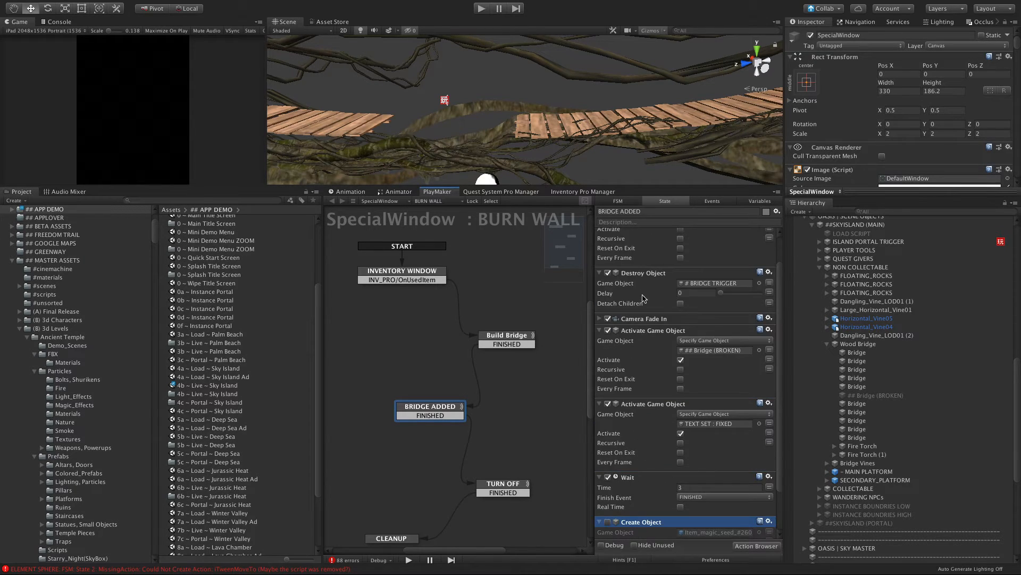
Move BRIDGE ADDED's activations of ## Bridge (BROKEN) and TEXT SET : FIXED to the start of its action list, in that order.
{"action": "scroll", "coordinate": [636, 308], "scroll_direction": "up", "scroll_amount": 2}
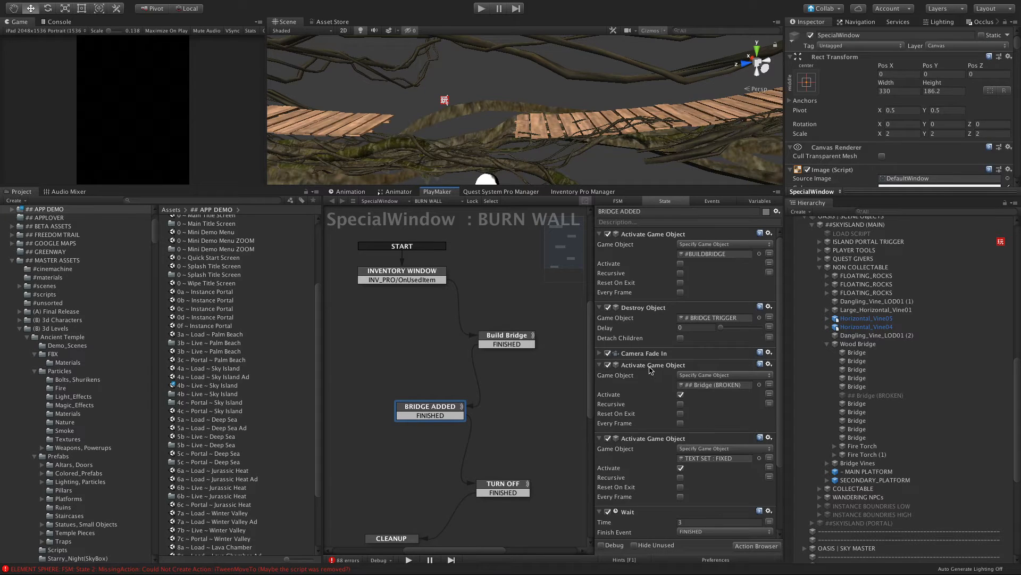
{"action": "left_click_drag", "start_coordinate": [649, 367], "coordinate": [641, 236]}
{"action": "left_click_drag", "start_coordinate": [657, 437], "coordinate": [651, 304]}
Collapse BRIDGE ADDED's activation, Destroy Object and Wait actions, and make Camera Fade In the first action of the state.
{"action": "left_click", "coordinate": [600, 235]}
{"action": "left_click", "coordinate": [600, 245]}
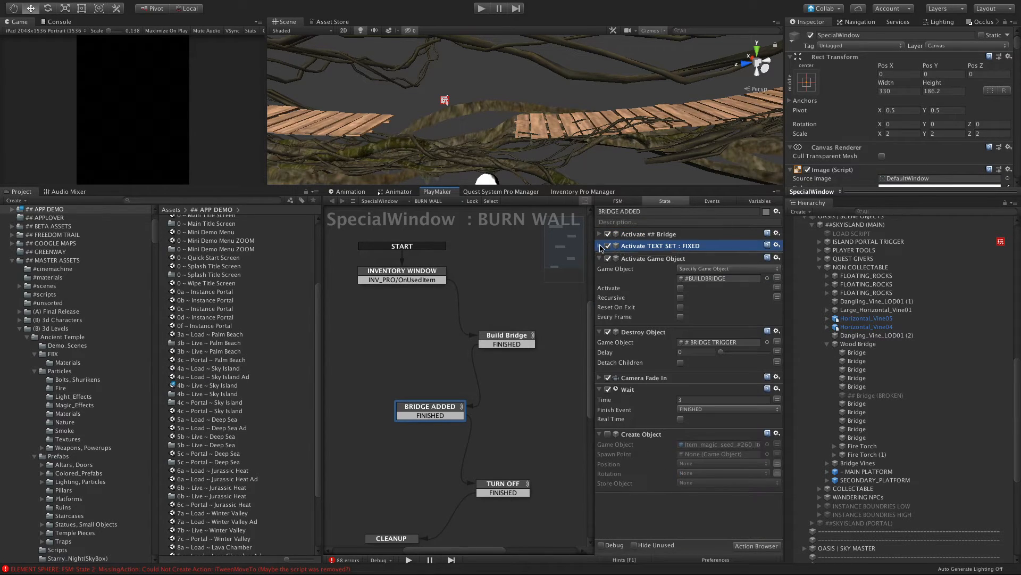
{"action": "left_click", "coordinate": [600, 258]}
{"action": "left_click", "coordinate": [600, 269]}
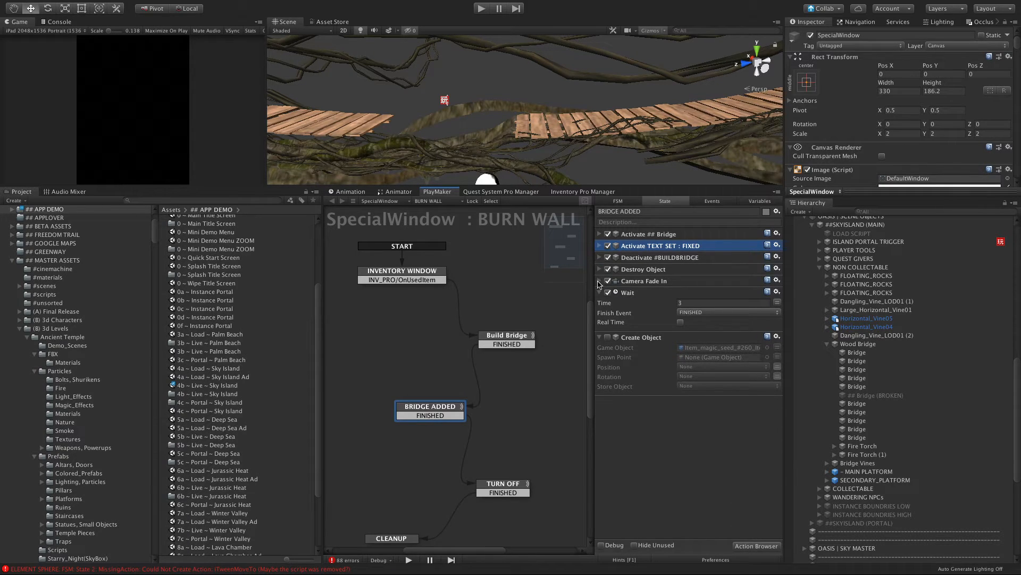
{"action": "left_click_drag", "start_coordinate": [635, 284], "coordinate": [638, 236]}
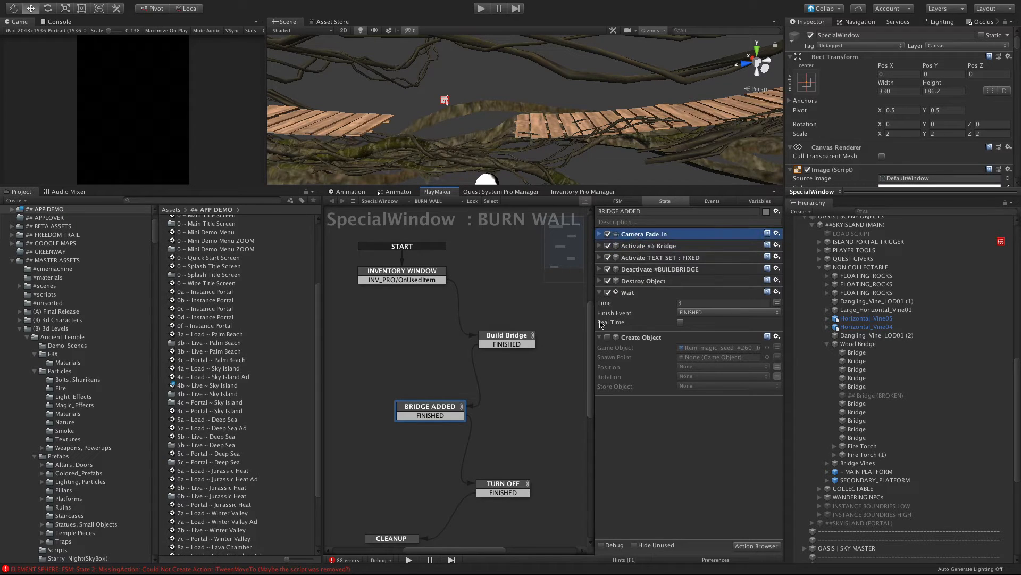
{"action": "left_click", "coordinate": [599, 293]}
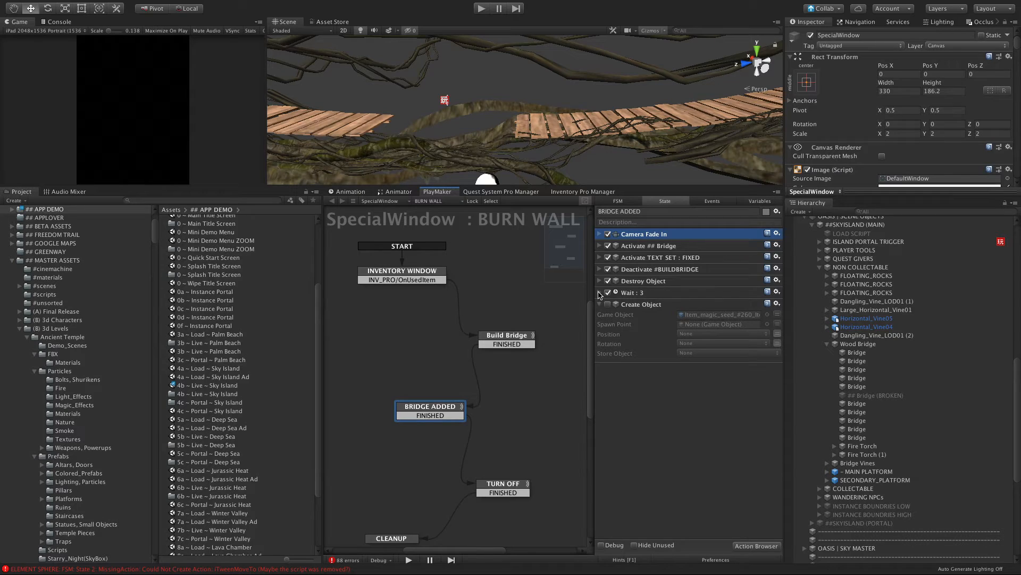
Check the TURN OFF state's actions, deselect it, and enlarge the Scene and Game views by shrinking the PlayMaker area.
{"action": "left_click", "coordinate": [497, 488]}
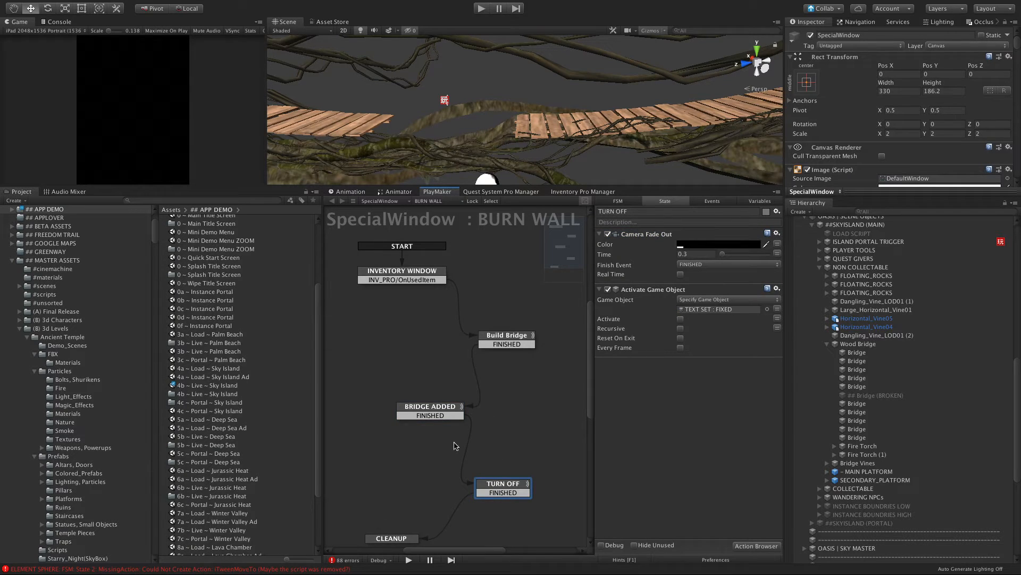
{"action": "left_click", "coordinate": [387, 457]}
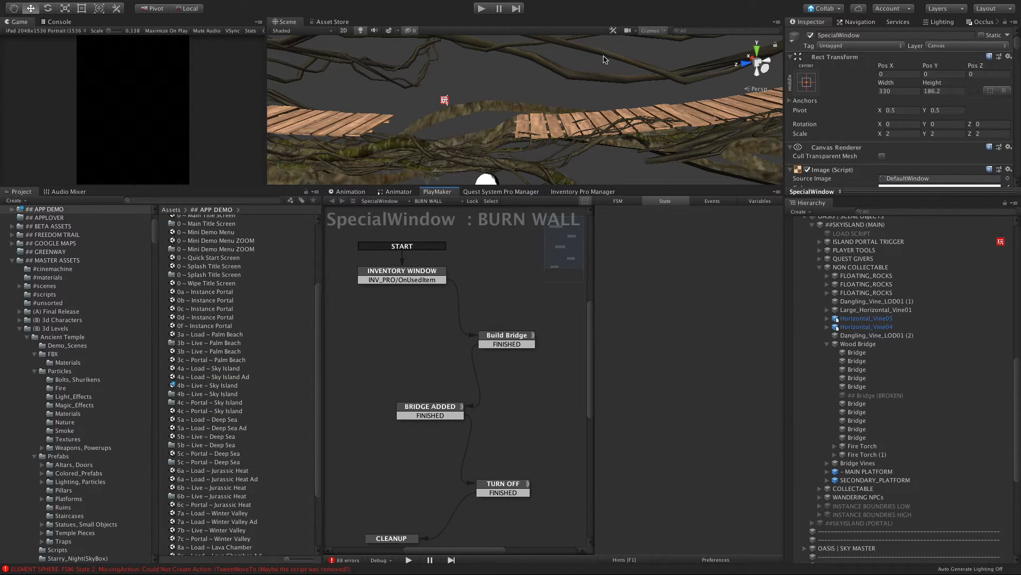
{"action": "left_click_drag", "start_coordinate": [447, 183], "coordinate": [450, 361]}
{"action": "scroll", "coordinate": [534, 429], "scroll_direction": "down", "scroll_amount": 5}
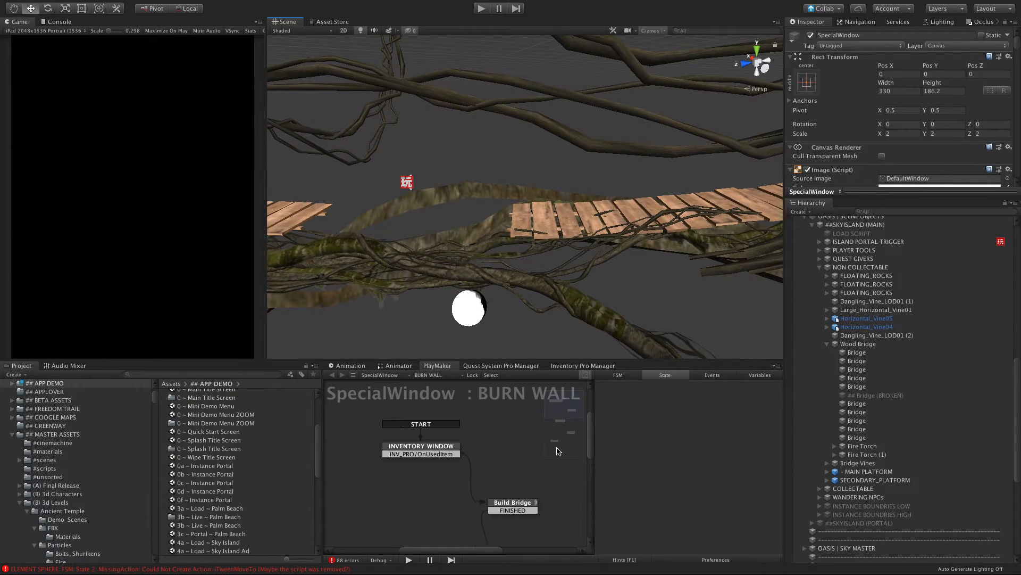
{"action": "middle_click_drag", "start_coordinate": [565, 409], "coordinate": [576, 413]}
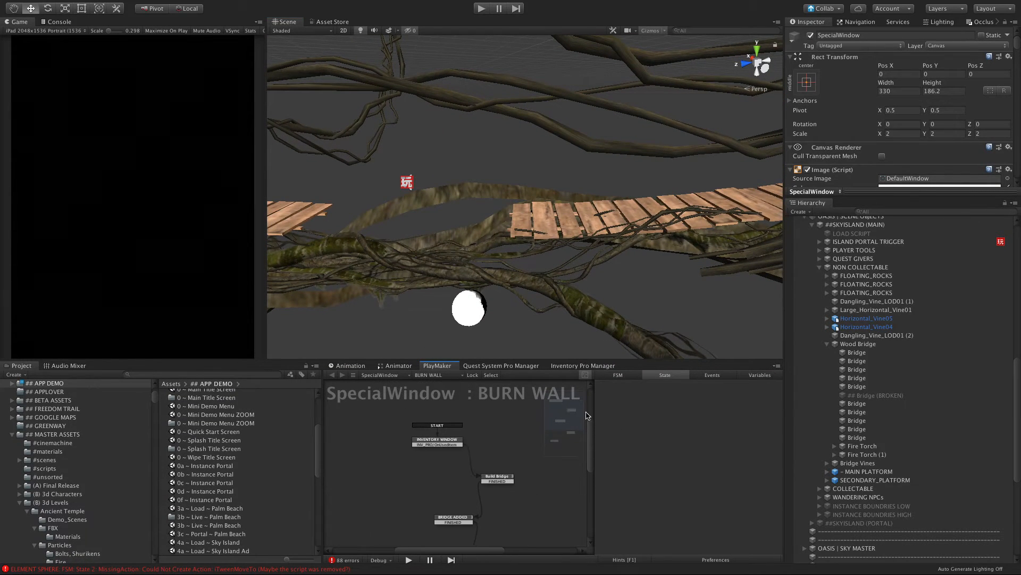
Collapse NON COLLECTABLE, ##SKYISLAND (MAIN), OASIS | SCENE OBJECTS, OASIS | GAME CANVAS and OASIS | MAIN CANVAS in the hierarchy.
{"action": "left_click", "coordinate": [820, 268]}
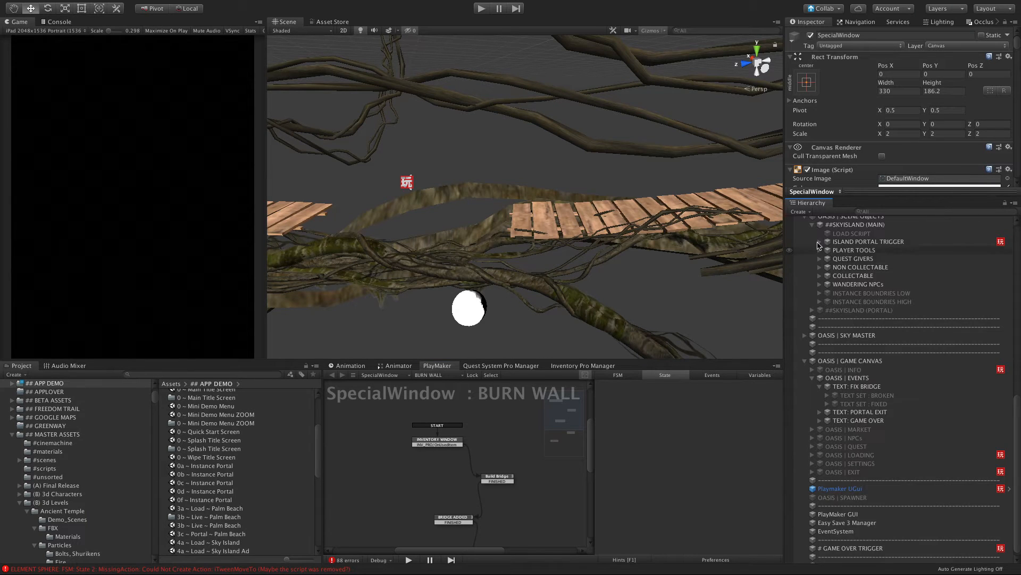
{"action": "left_click", "coordinate": [830, 225]}
{"action": "left_click", "coordinate": [813, 225]}
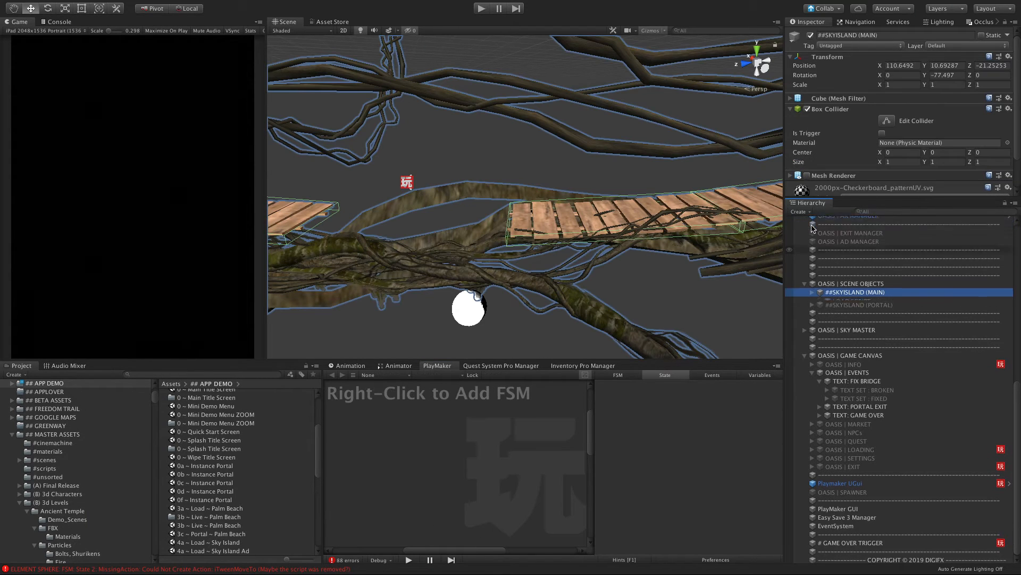
{"action": "left_click", "coordinate": [805, 288]}
{"action": "left_click", "coordinate": [807, 355]}
{"action": "left_click", "coordinate": [805, 356]}
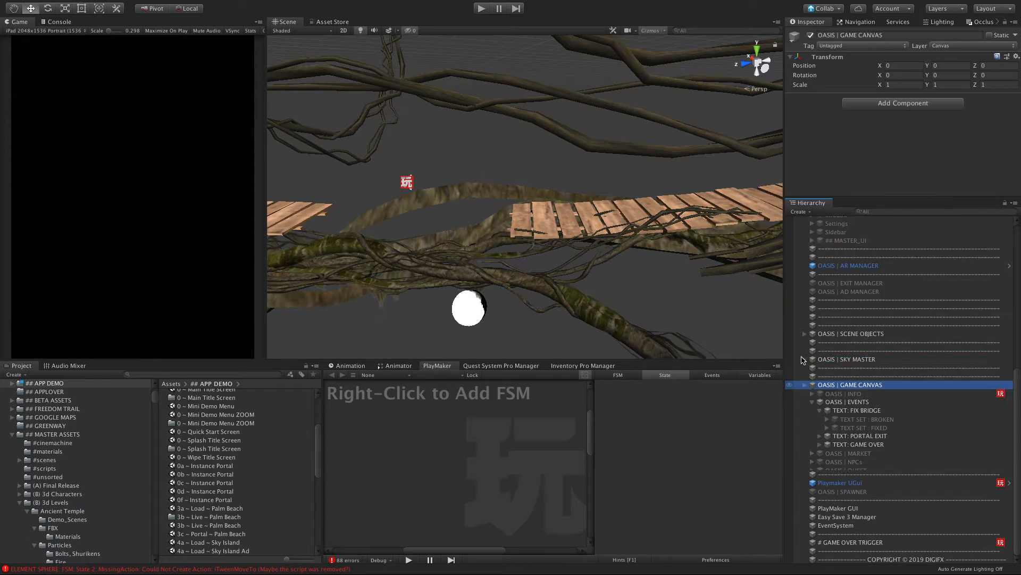
{"action": "scroll", "coordinate": [796, 266], "scroll_direction": "up", "scroll_amount": 6}
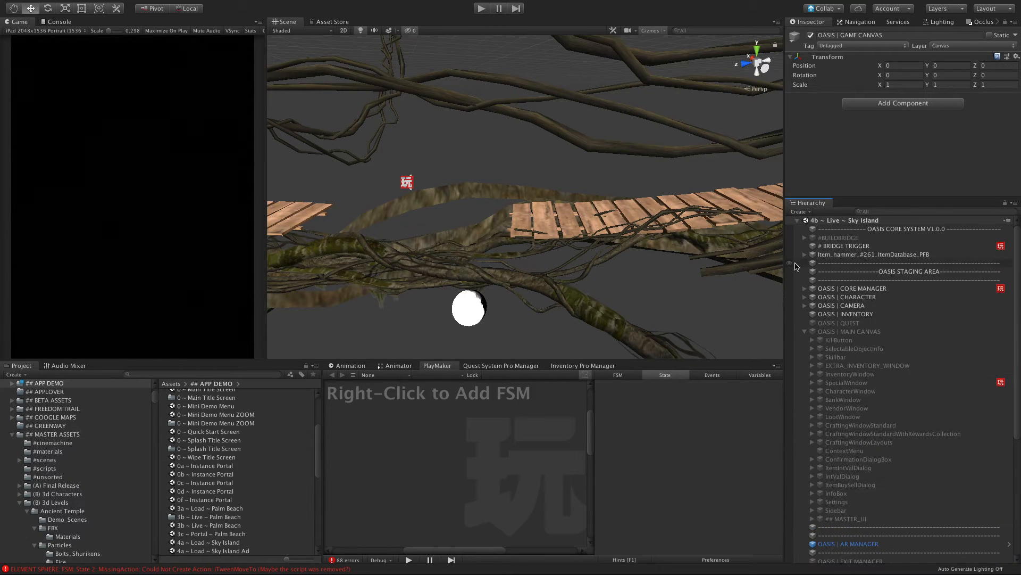
{"action": "left_click", "coordinate": [805, 332]}
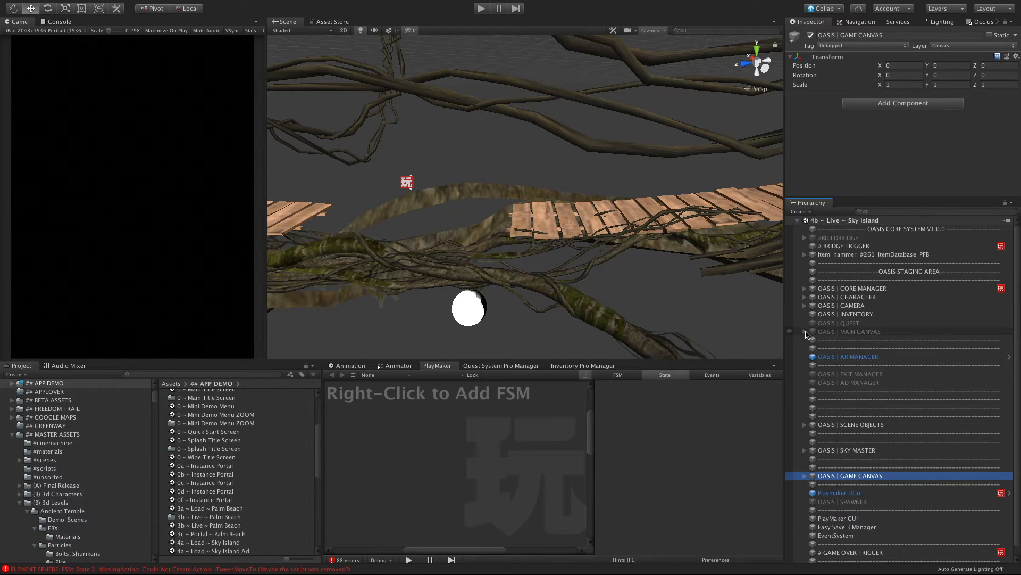
Bring the character's starting area into the Scene view and disable the first Audio Source on OASIS | CORE MANAGER.
{"action": "left_click", "coordinate": [837, 254]}
{"action": "left_click", "coordinate": [864, 273]}
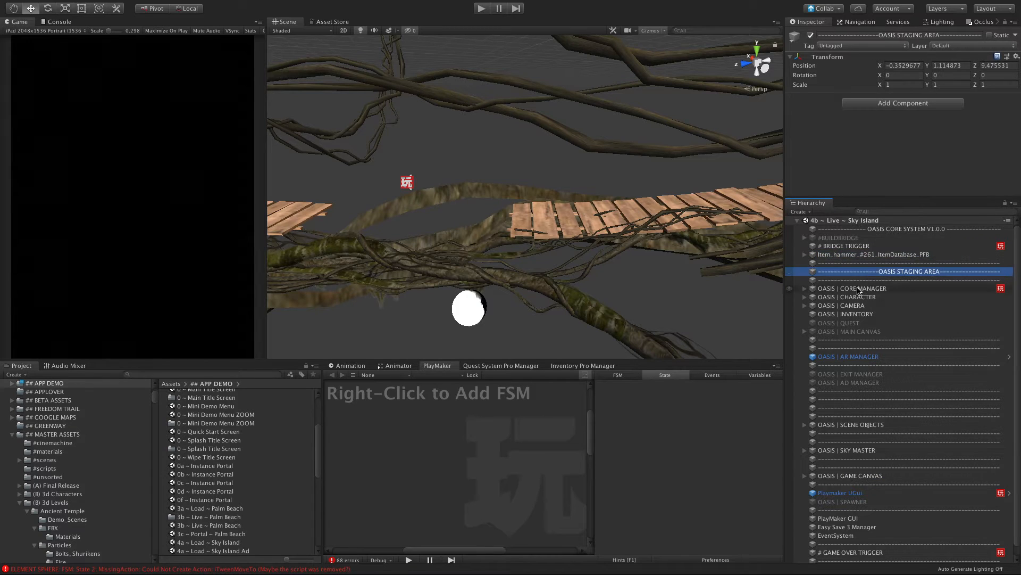
{"action": "left_click", "coordinate": [455, 456]}
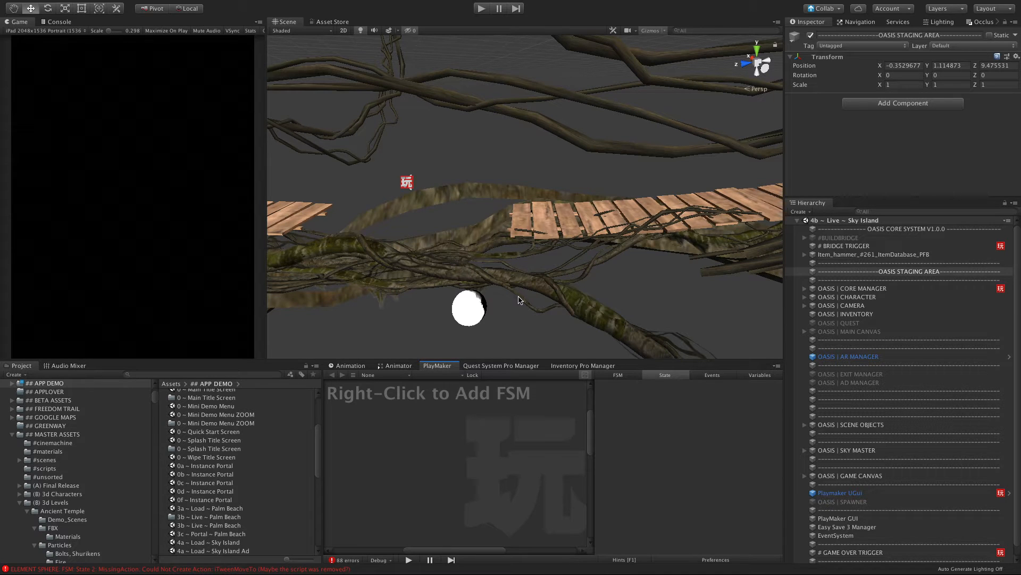
{"action": "scroll", "coordinate": [518, 299], "scroll_direction": "down", "scroll_amount": 2}
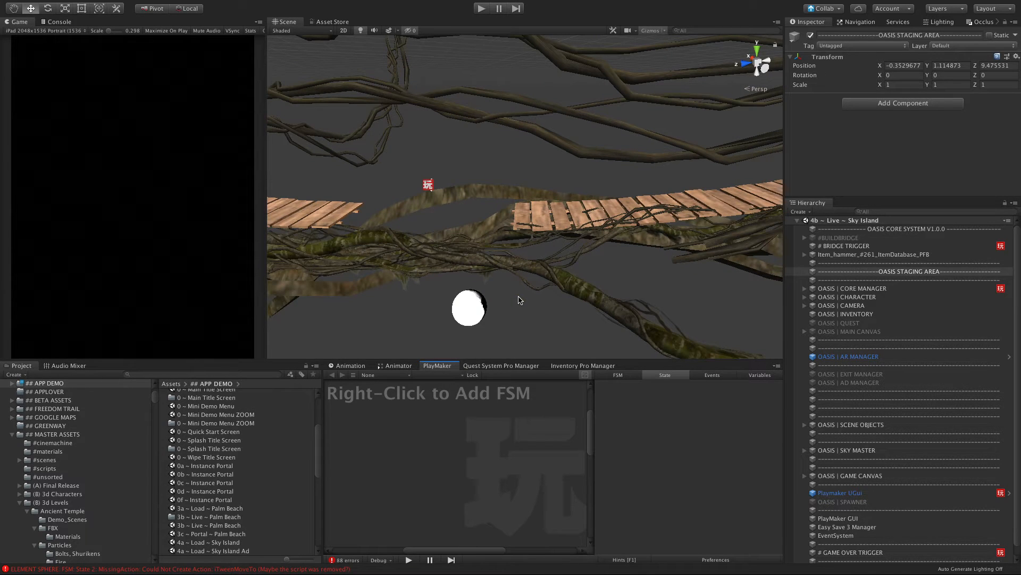
{"action": "left_click_drag", "start_coordinate": [451, 293], "coordinate": [334, 236], "text": "alt"}
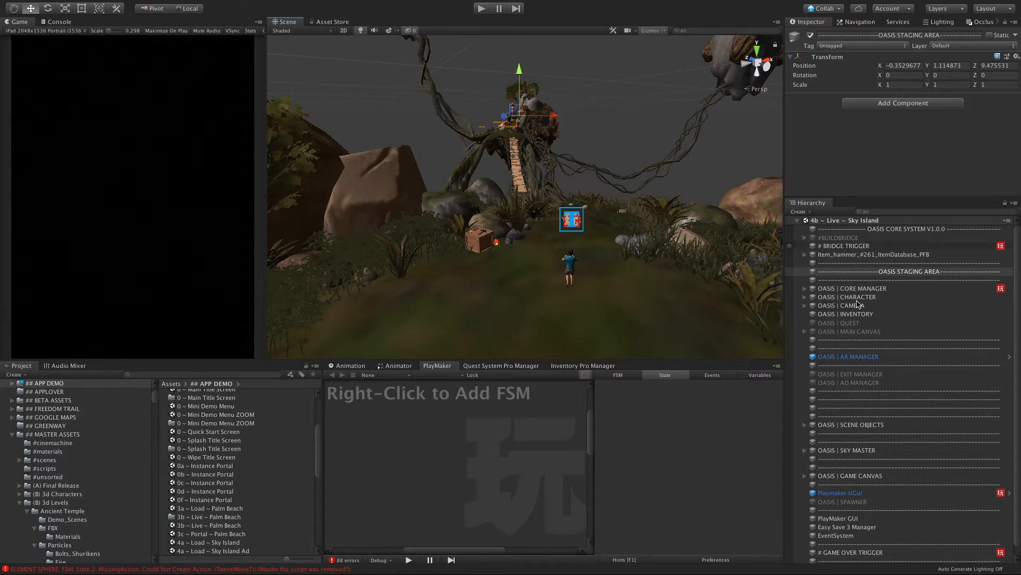
{"action": "left_click", "coordinate": [845, 289]}
{"action": "left_click", "coordinate": [809, 122]}
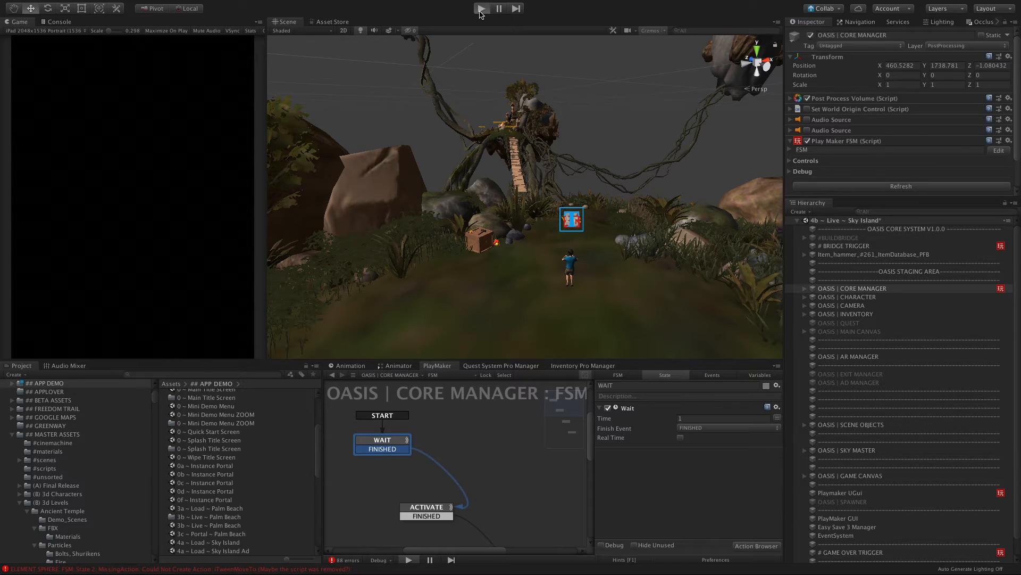
Run the Sky Island scene in play mode, read through the intro screen and agree to it.
{"action": "left_click", "coordinate": [480, 9]}
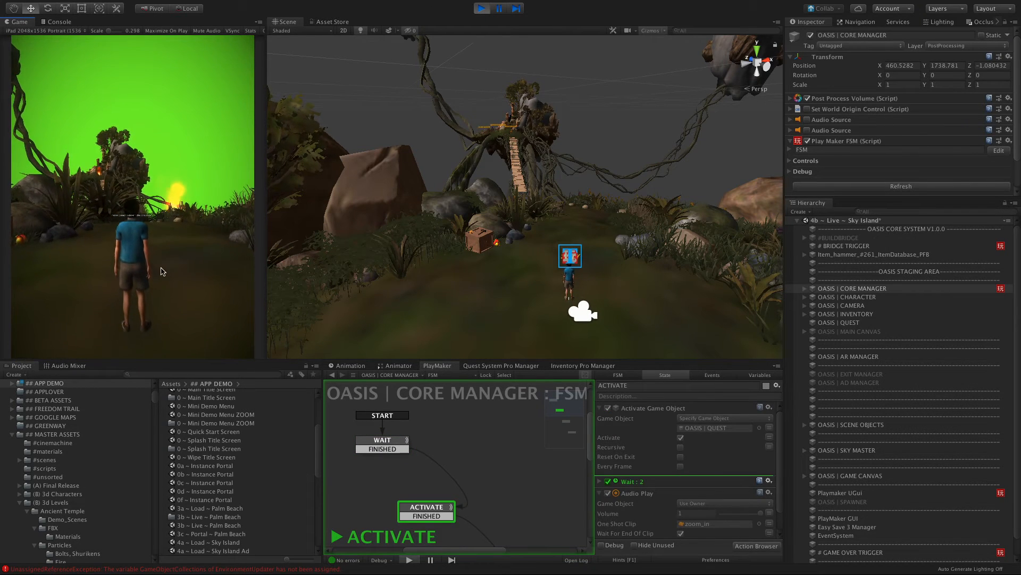
{"action": "scroll", "coordinate": [132, 306], "scroll_direction": "down", "scroll_amount": 10}
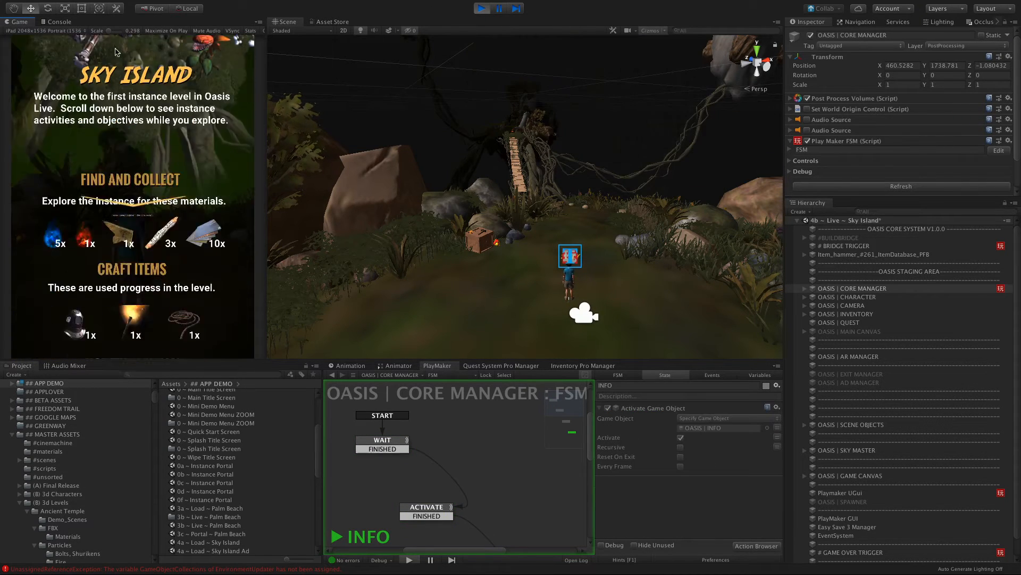
{"action": "scroll", "coordinate": [89, 326], "scroll_direction": "down", "scroll_amount": 2}
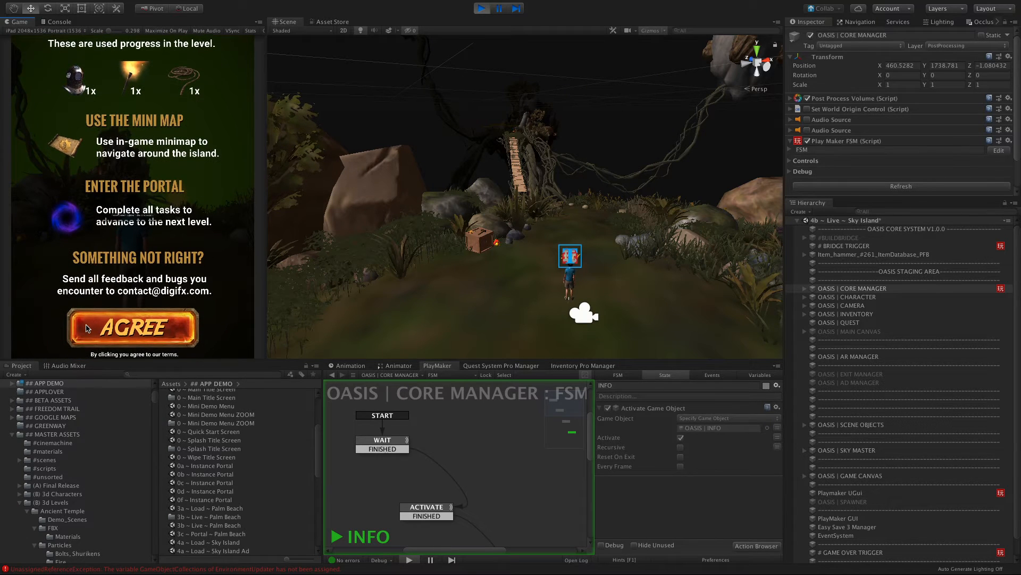
{"action": "left_click", "coordinate": [94, 333]}
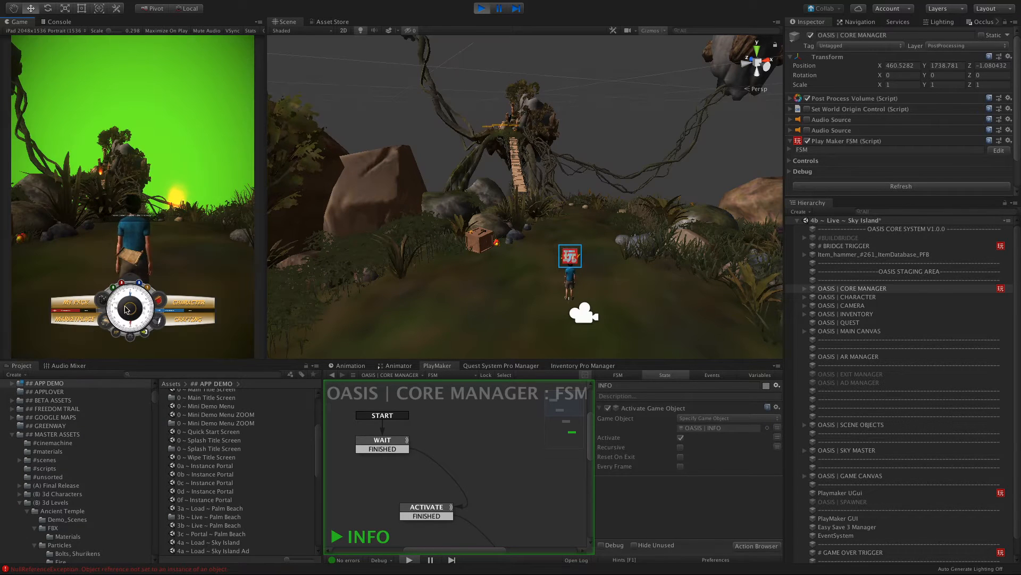
Walk the character past the hammer and the wooden crate up to the broken bridge to test its trigger.
{"action": "left_click_drag", "start_coordinate": [112, 294], "coordinate": [123, 286]}
{"action": "mouse_move", "coordinate": [45, 236]}
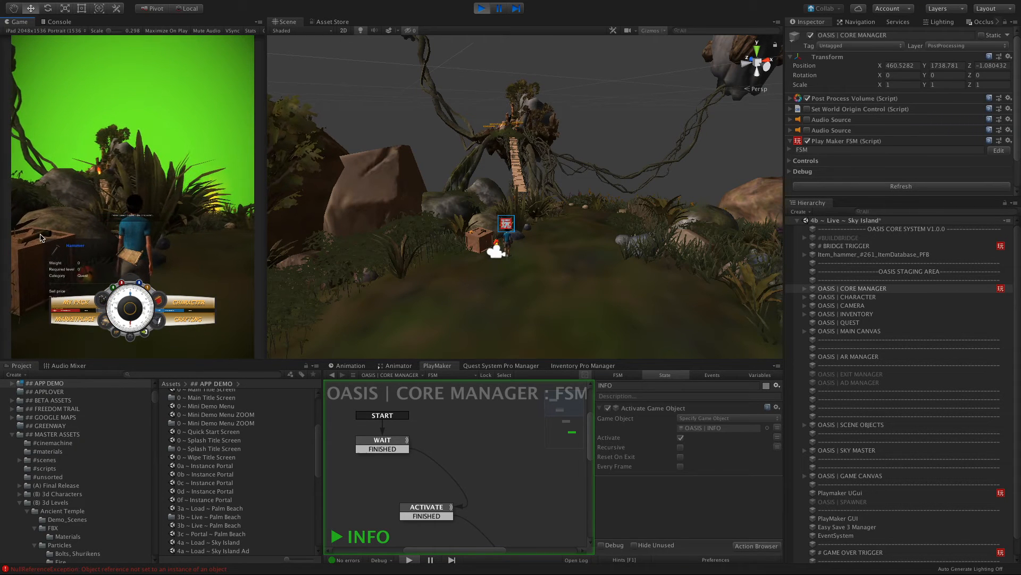
{"action": "mouse_move", "coordinate": [143, 308]}
{"action": "left_mouse_down"}
{"action": "mouse_move", "coordinate": [133, 283]}
{"action": "mouse_move", "coordinate": [105, 287]}
{"action": "mouse_move", "coordinate": [132, 280]}
{"action": "mouse_move", "coordinate": [119, 256]}
{"action": "mouse_move", "coordinate": [156, 243]}
{"action": "mouse_move", "coordinate": [119, 240]}
{"action": "mouse_move", "coordinate": [144, 218]}
{"action": "mouse_move", "coordinate": [135, 214]}
{"action": "left_mouse_up"}
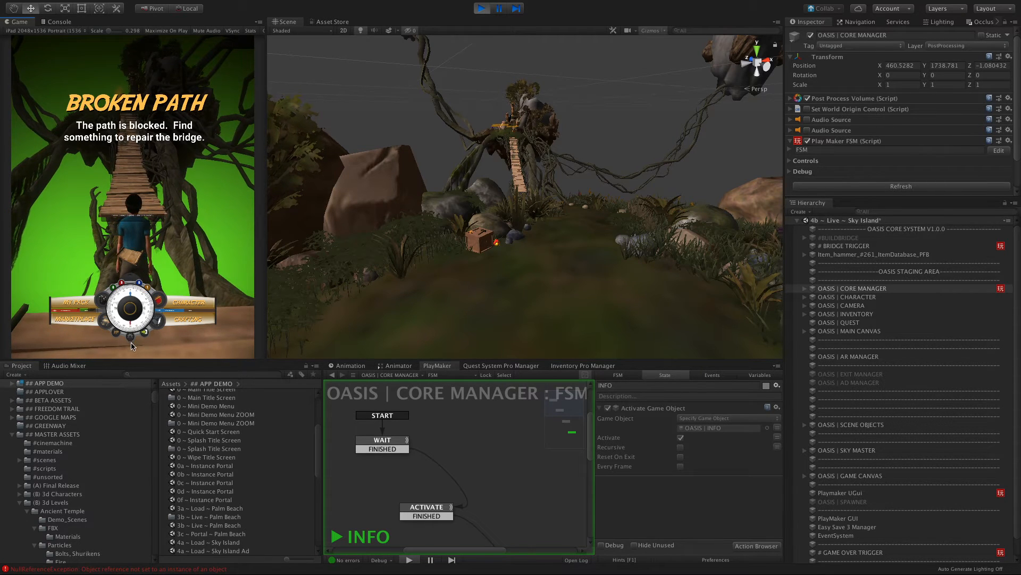
Walk the character back from the bridge to the wooden crate area and collect the hammer.
{"action": "left_click_drag", "start_coordinate": [132, 322], "coordinate": [131, 346]}
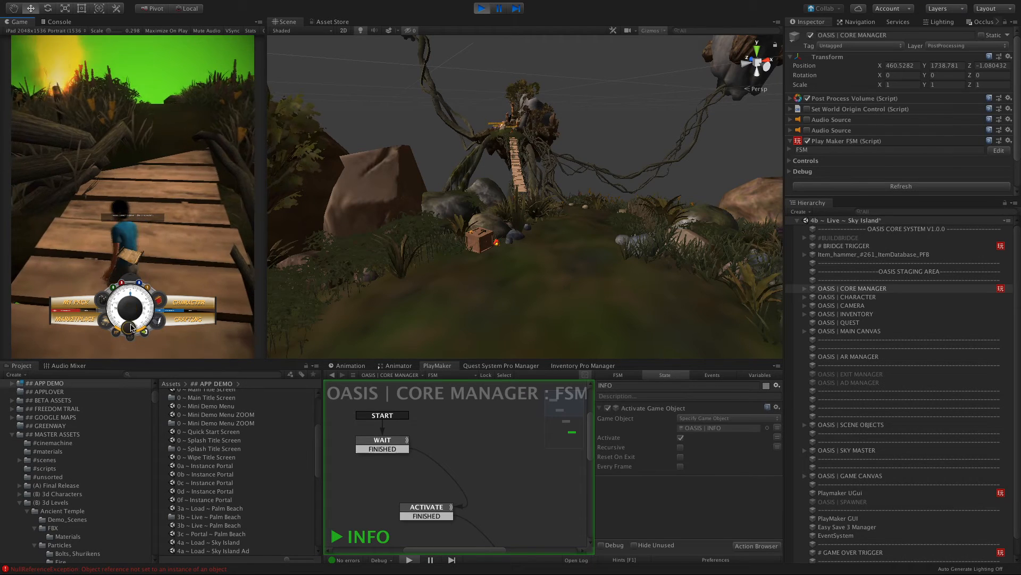
{"action": "mouse_move", "coordinate": [144, 282]}
{"action": "left_mouse_down"}
{"action": "mouse_move", "coordinate": [164, 239]}
{"action": "mouse_move", "coordinate": [129, 235]}
{"action": "left_mouse_up"}
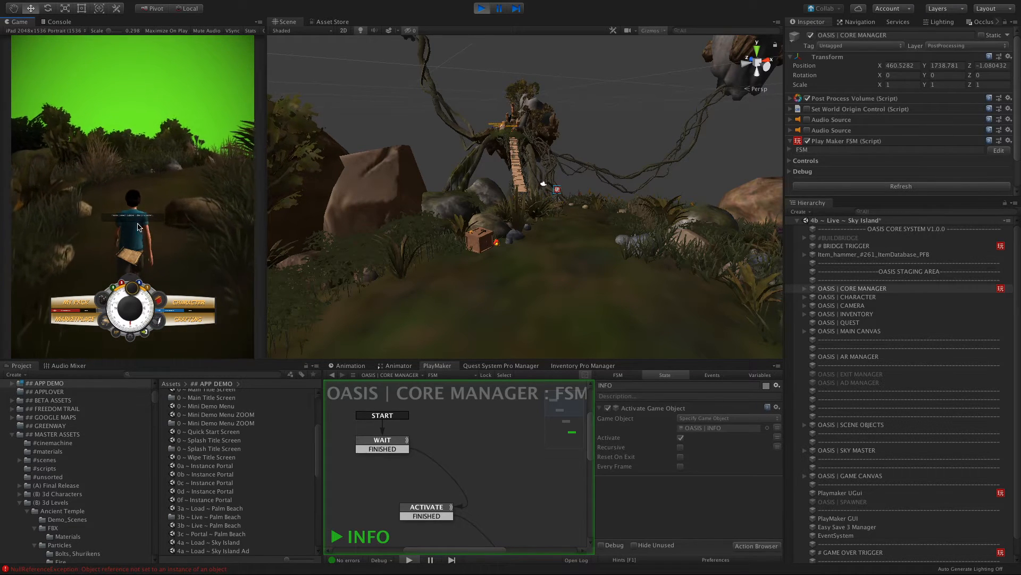
{"action": "left_click_drag", "start_coordinate": [135, 224], "coordinate": [155, 238]}
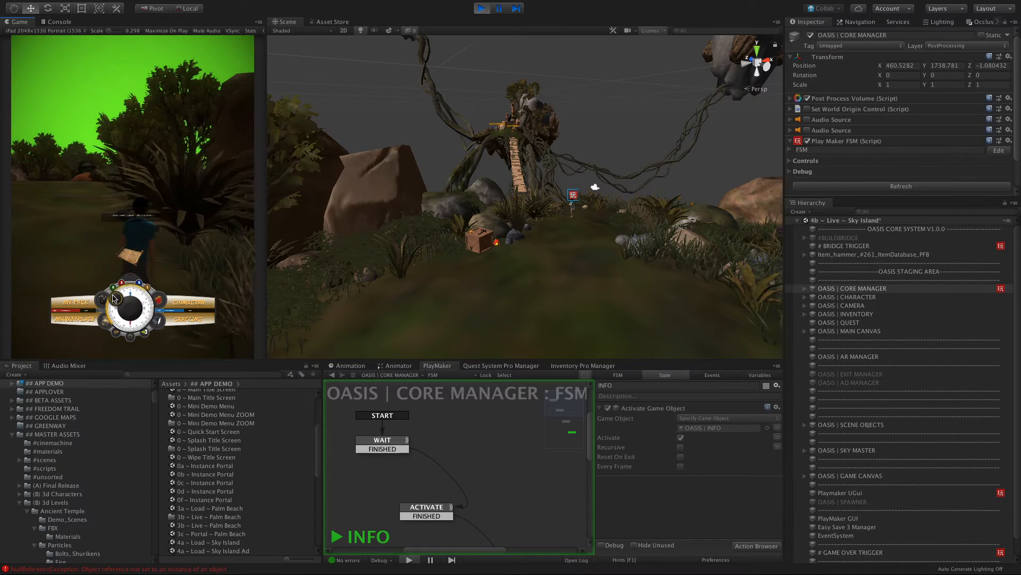
{"action": "left_click_drag", "start_coordinate": [142, 288], "coordinate": [153, 304]}
{"action": "mouse_move", "coordinate": [163, 221]}
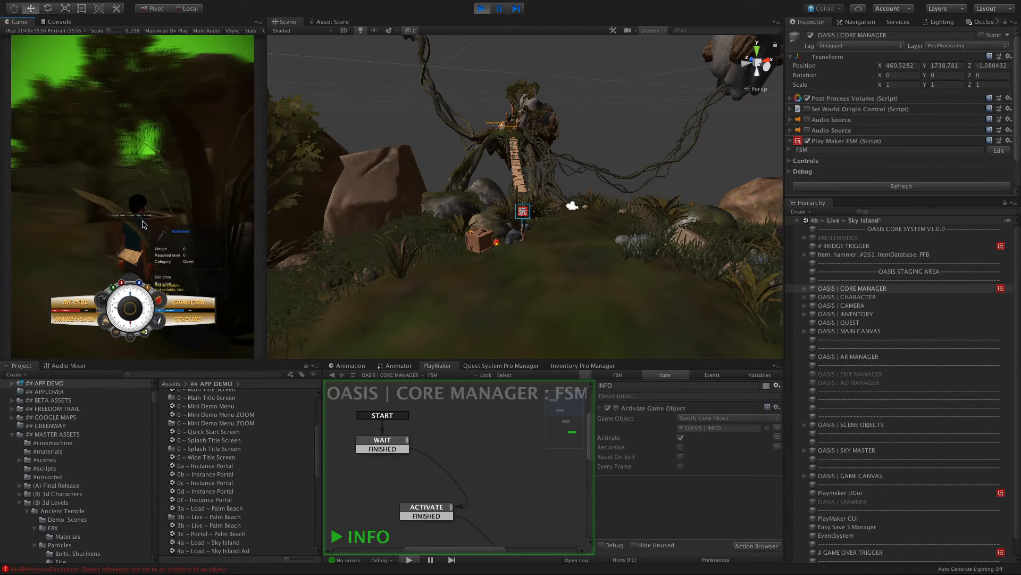
{"action": "left_click", "coordinate": [67, 219]}
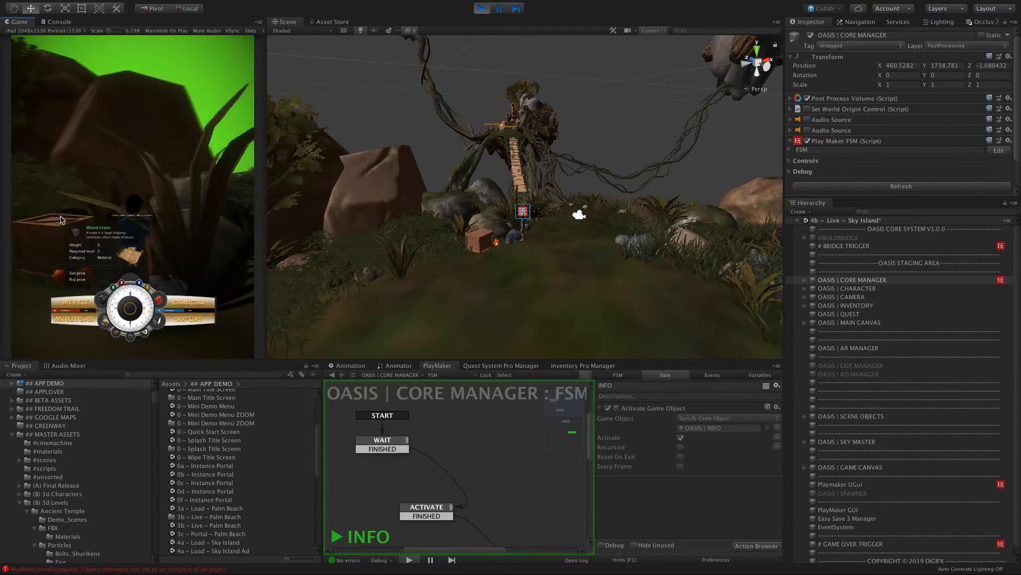
Return the character to the broken bridge and use the hammer from the inventory's special item window.
{"action": "mouse_move", "coordinate": [131, 308]}
{"action": "left_mouse_down"}
{"action": "mouse_move", "coordinate": [154, 314]}
{"action": "mouse_move", "coordinate": [130, 273]}
{"action": "left_mouse_up"}
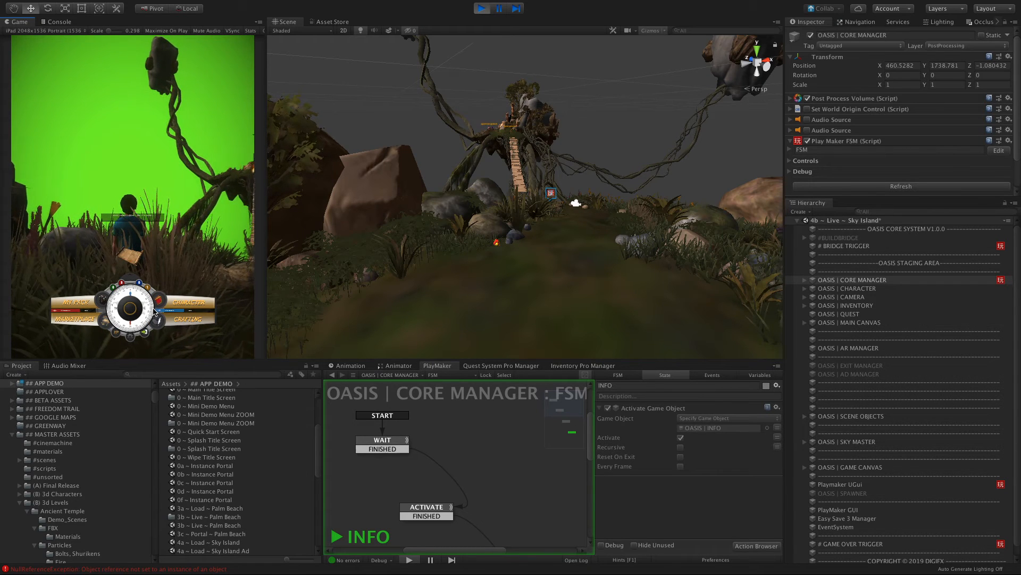
{"action": "mouse_move", "coordinate": [131, 307]}
{"action": "left_mouse_down"}
{"action": "mouse_move", "coordinate": [152, 305]}
{"action": "mouse_move", "coordinate": [156, 282]}
{"action": "mouse_move", "coordinate": [131, 288]}
{"action": "mouse_move", "coordinate": [137, 262]}
{"action": "mouse_move", "coordinate": [118, 275]}
{"action": "left_mouse_up"}
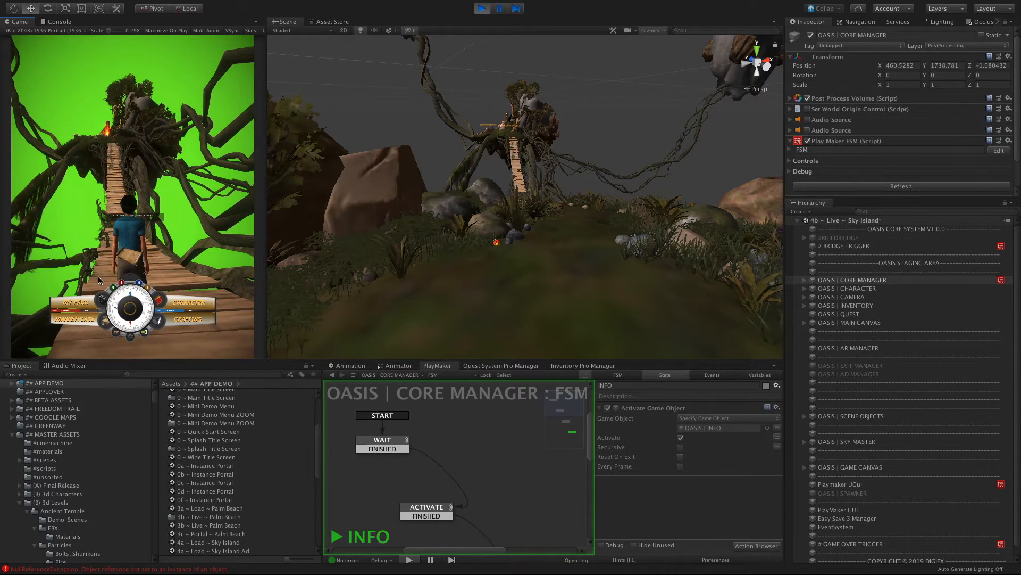
{"action": "left_click", "coordinate": [65, 302]}
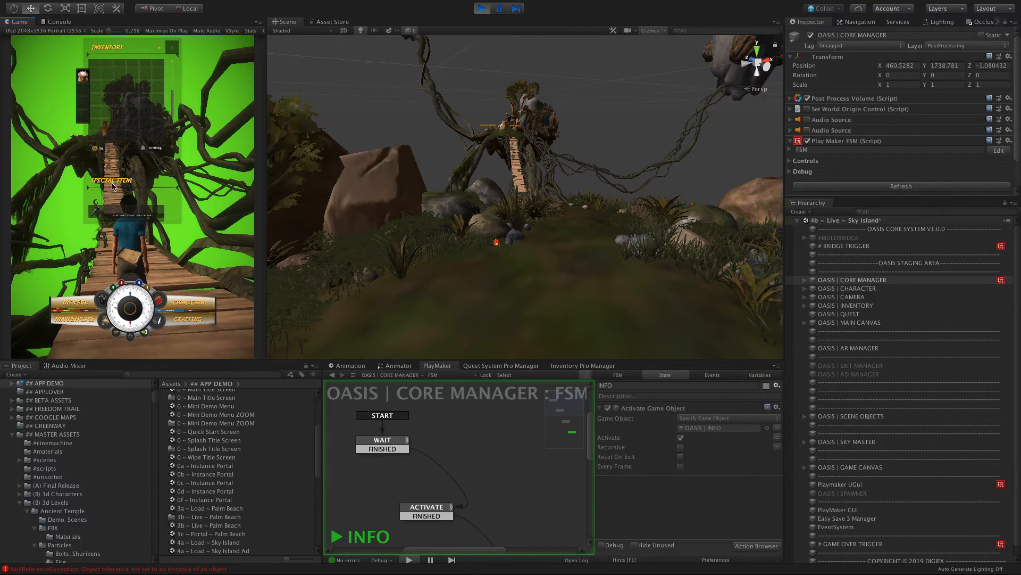
{"action": "mouse_move", "coordinate": [96, 214]}
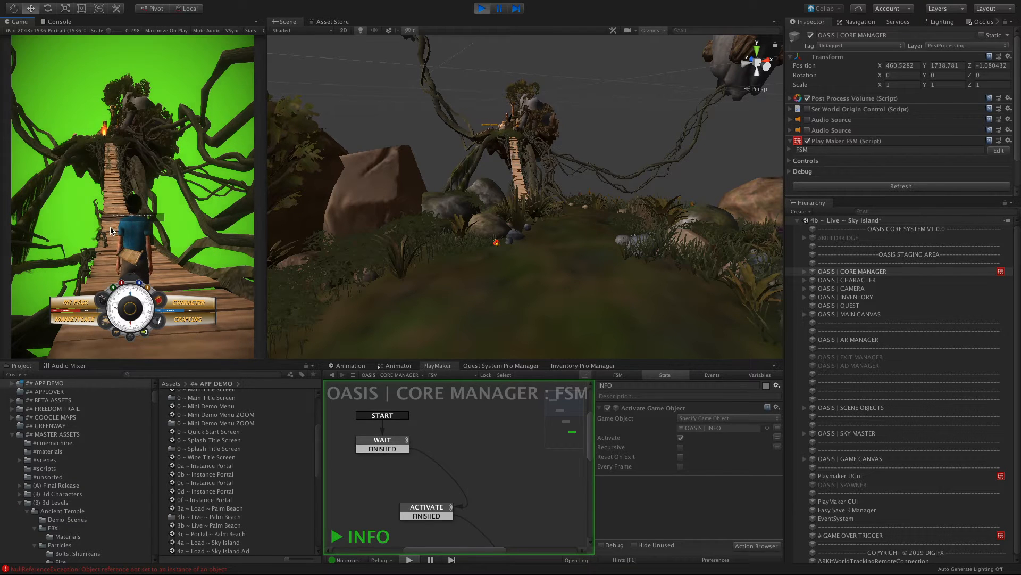
Walk the character across the repaired bridge and stop the play test.
{"action": "left_click_drag", "start_coordinate": [131, 296], "coordinate": [131, 208]}
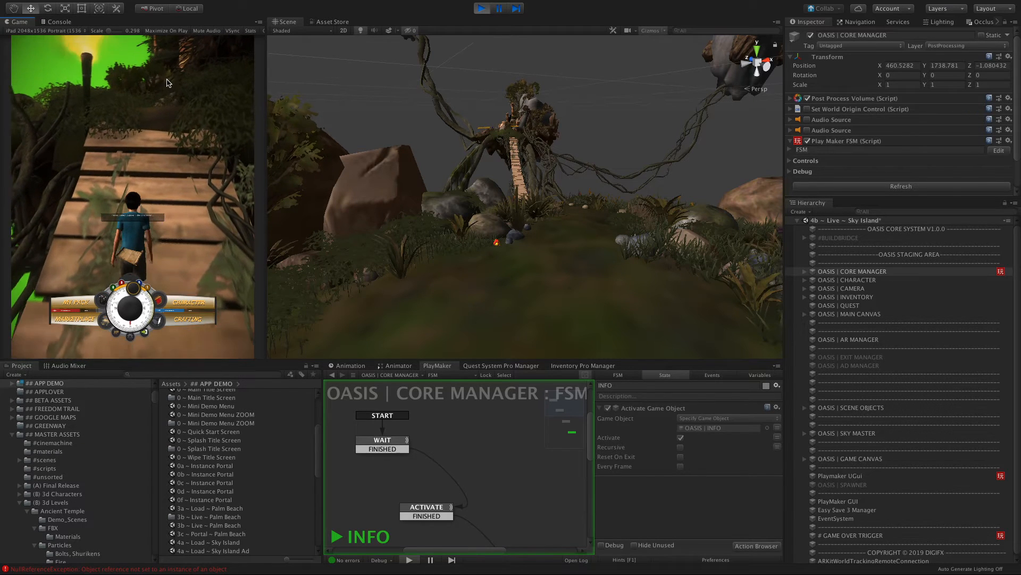
{"action": "left_click", "coordinate": [481, 12]}
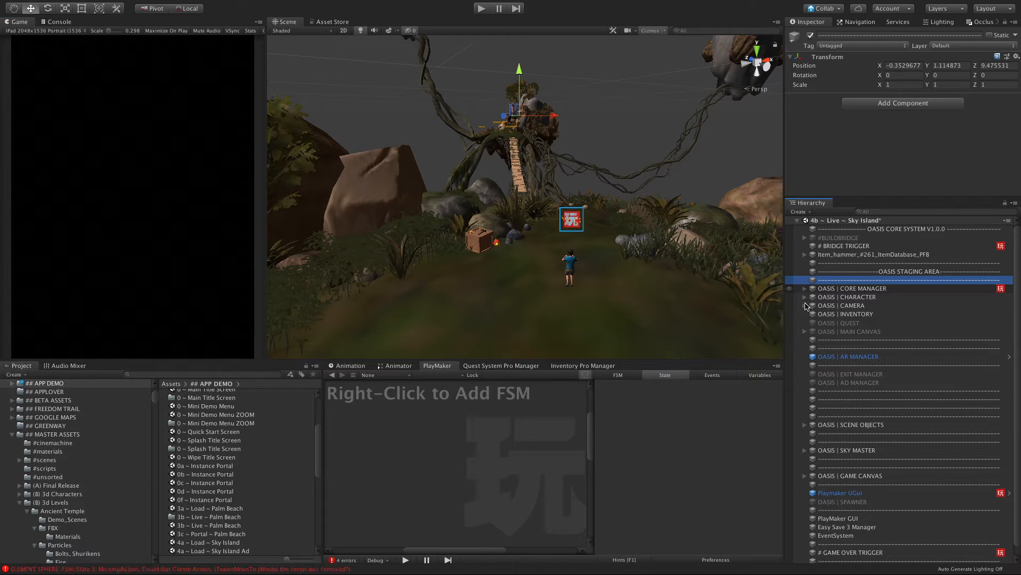
Set the Walk Speed Multiplier in OASIS | CHARACTER's Third Person User Control script to 1.5 and collapse the script.
{"action": "left_click", "coordinate": [804, 297]}
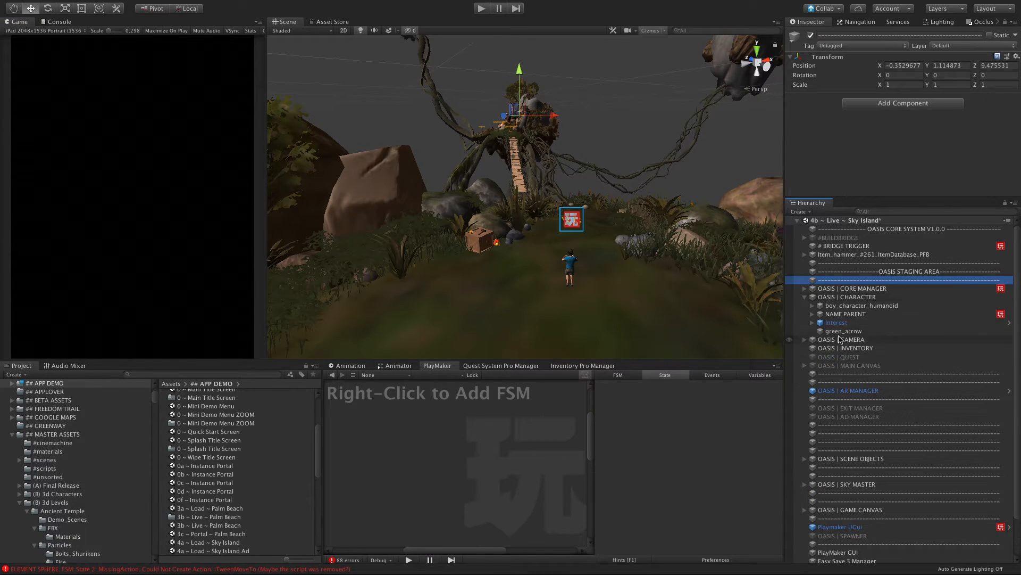
{"action": "left_click", "coordinate": [833, 298]}
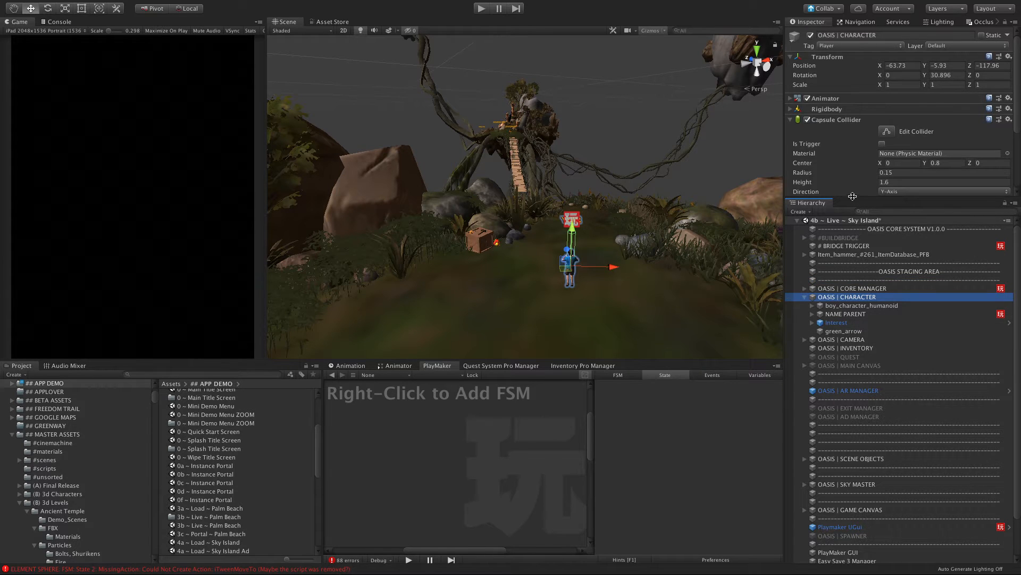
{"action": "scroll", "coordinate": [850, 183], "scroll_direction": "down", "scroll_amount": 4}
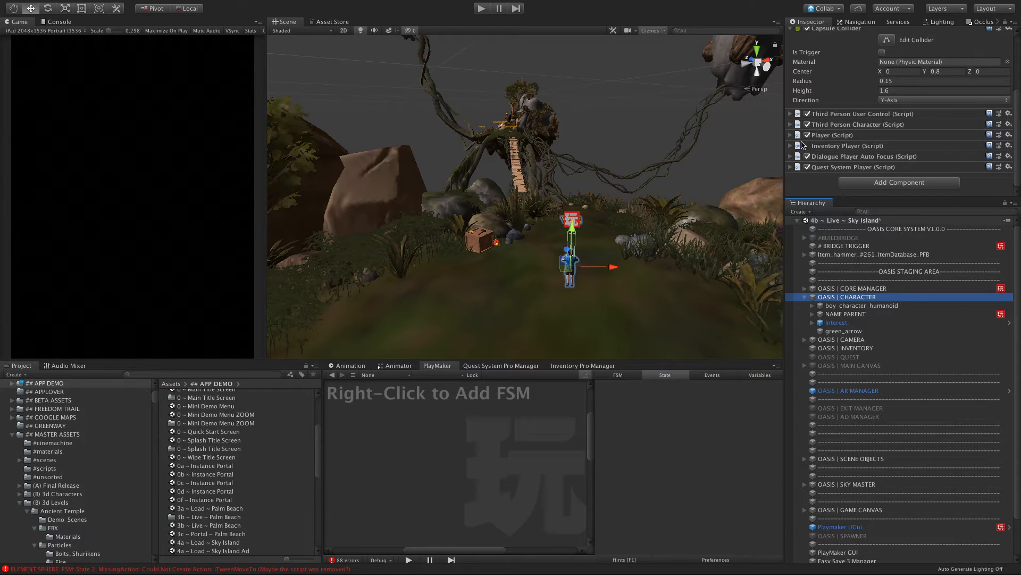
{"action": "scroll", "coordinate": [803, 145], "scroll_direction": "up", "scroll_amount": 4}
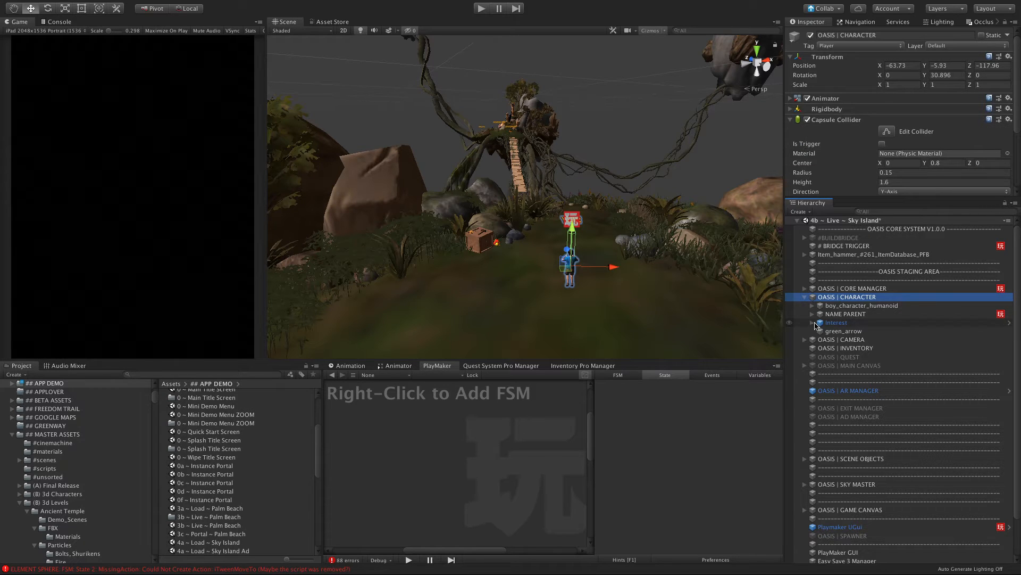
{"action": "scroll", "coordinate": [819, 171], "scroll_direction": "down", "scroll_amount": 4}
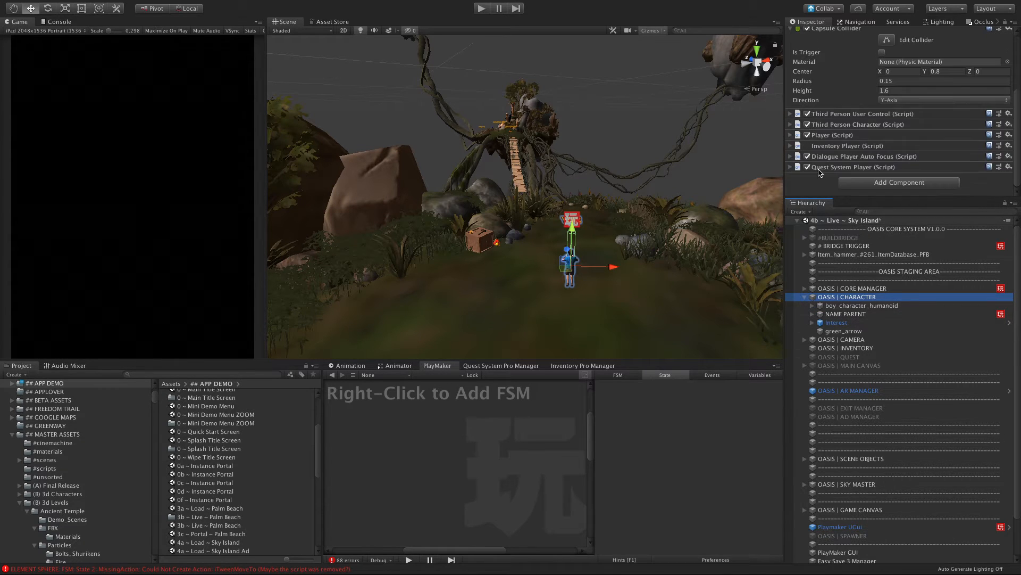
{"action": "left_click", "coordinate": [789, 116]}
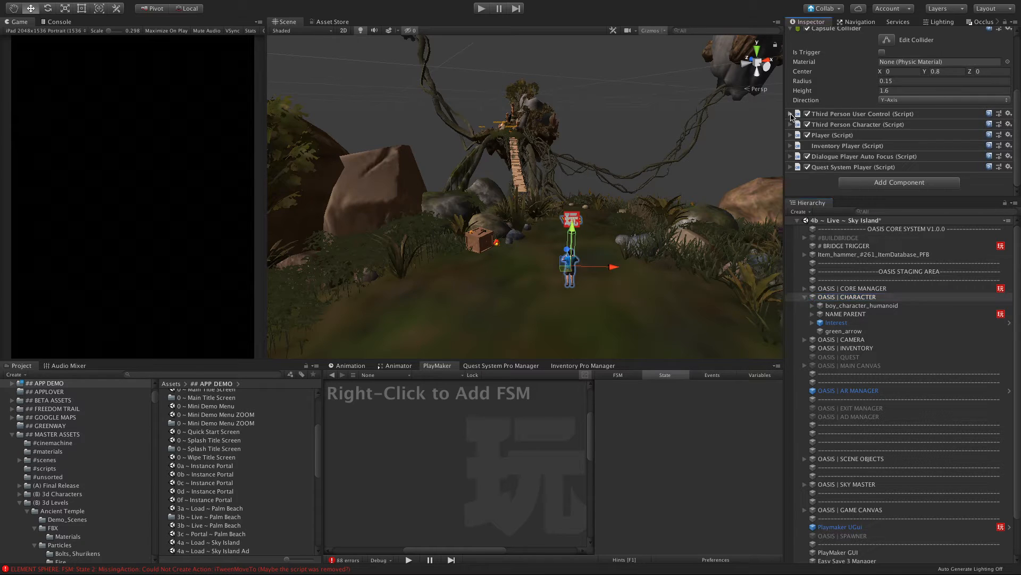
{"action": "left_click", "coordinate": [790, 115]}
{"action": "left_click", "coordinate": [900, 131]}
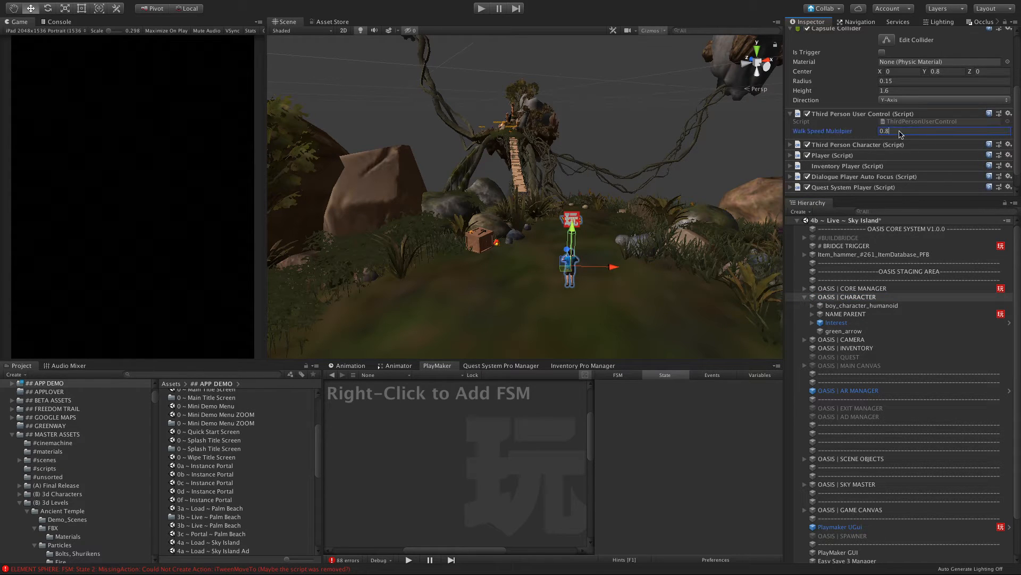
{"action": "left_click", "coordinate": [900, 132]}
{"action": "left_click", "coordinate": [858, 133]}
{"action": "left_click", "coordinate": [838, 126]}
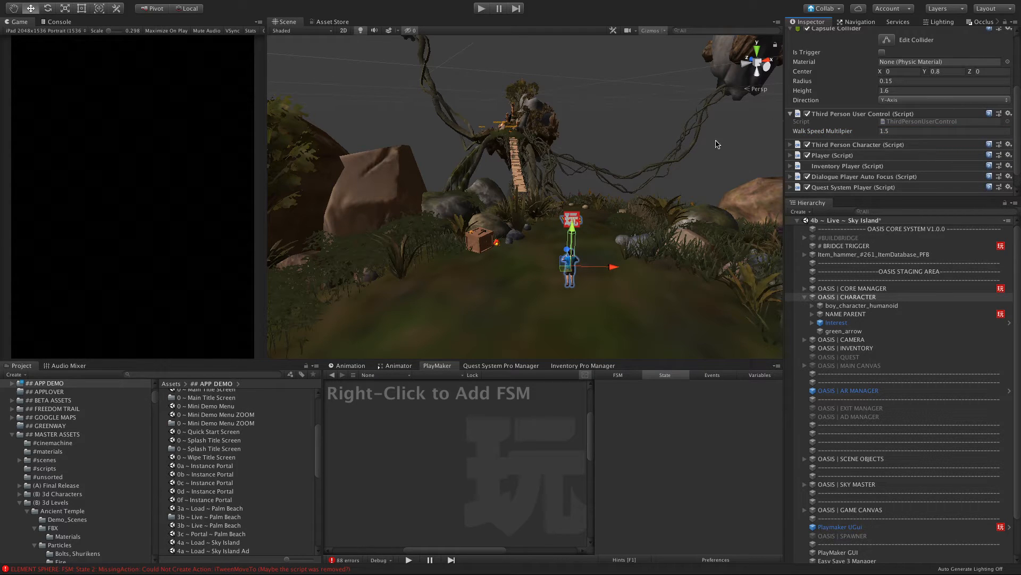
{"action": "left_click", "coordinate": [790, 114]}
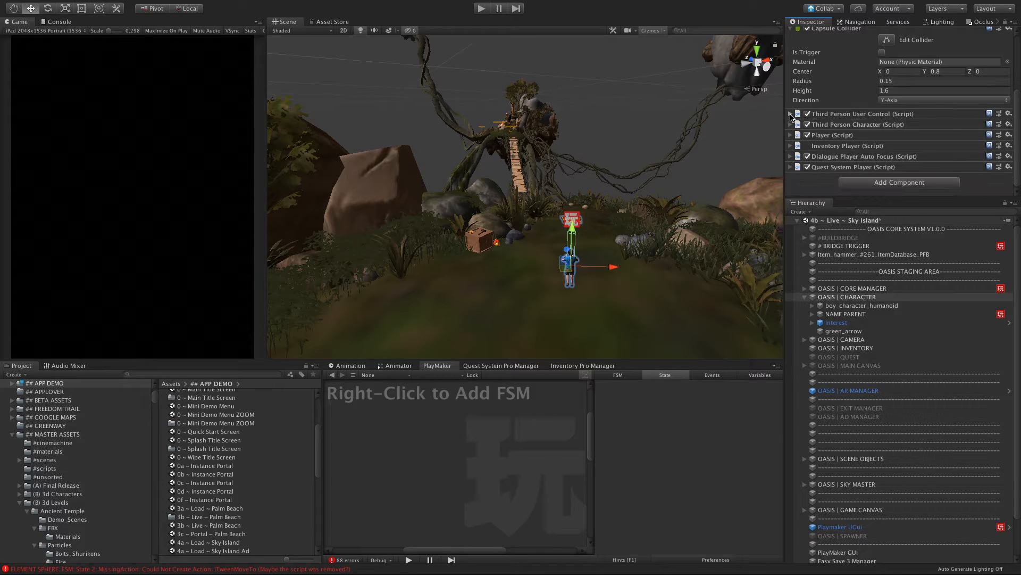
{"action": "left_click", "coordinate": [790, 113]}
Run the scene again with the new walk speed and agree to the Sky Island intro.
{"action": "left_click", "coordinate": [483, 8]}
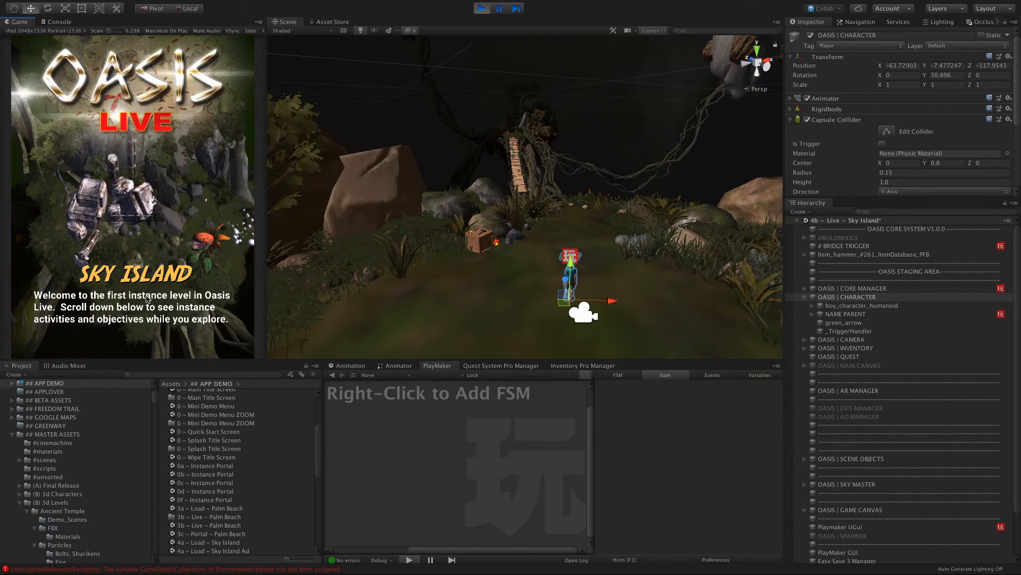
{"action": "scroll", "coordinate": [136, 298], "scroll_direction": "down", "scroll_amount": 10}
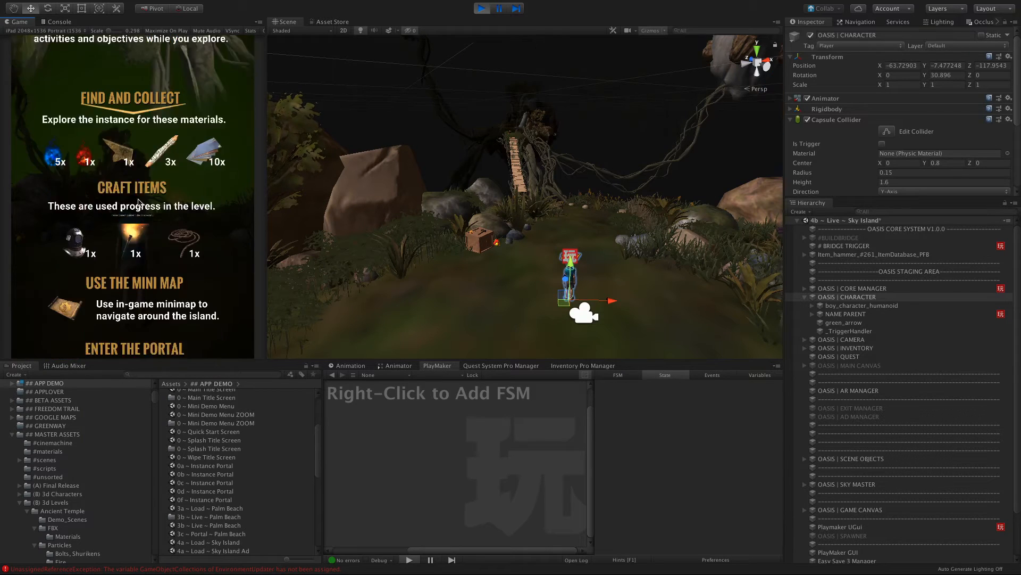
{"action": "scroll", "coordinate": [133, 300], "scroll_direction": "down", "scroll_amount": 5}
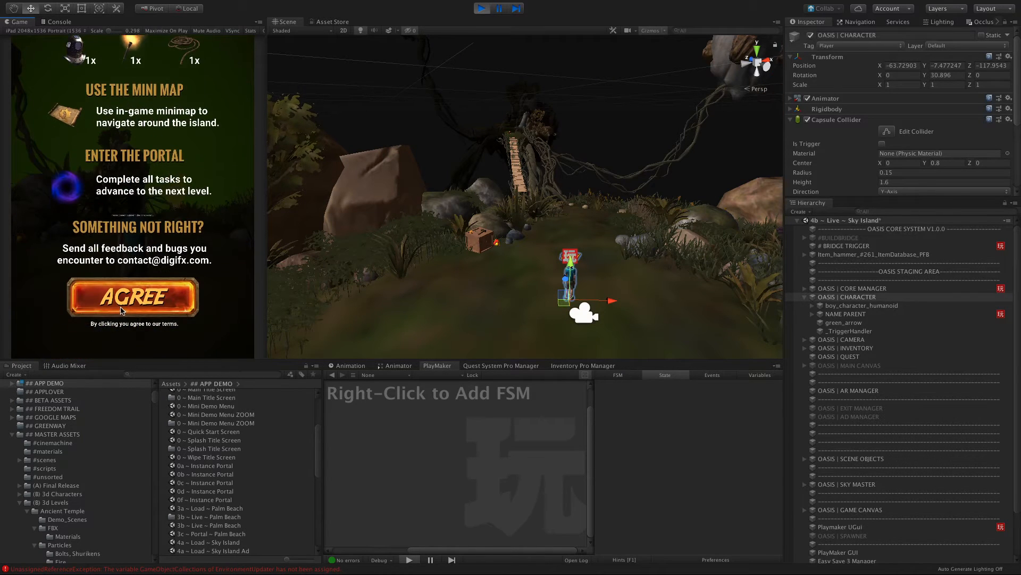
{"action": "left_click", "coordinate": [118, 276]}
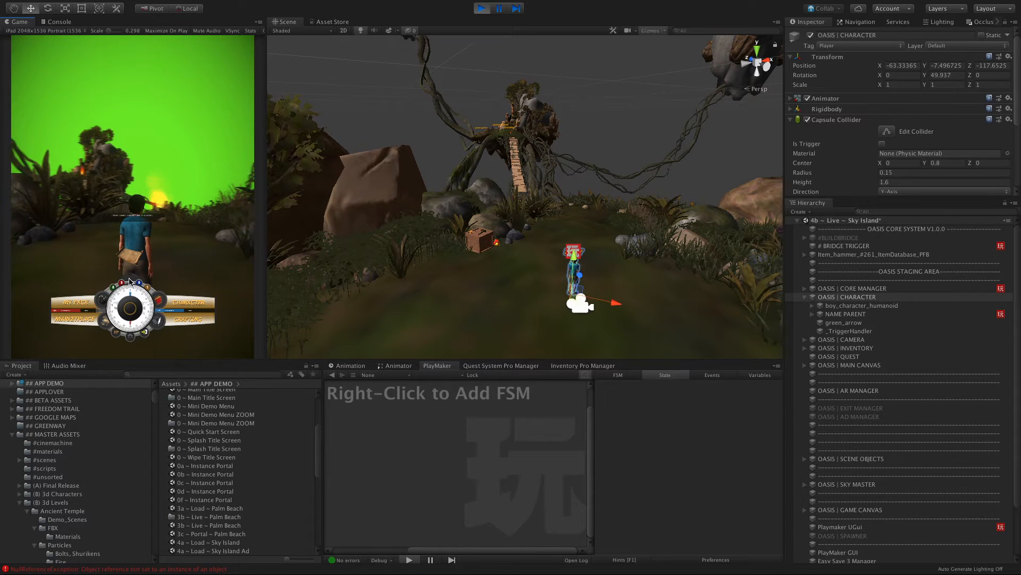
Walk the character across the island to test the increased walk speed.
{"action": "mouse_move", "coordinate": [130, 308]}
{"action": "left_mouse_down"}
{"action": "mouse_move", "coordinate": [140, 280]}
{"action": "mouse_move", "coordinate": [121, 286]}
{"action": "mouse_move", "coordinate": [137, 284]}
{"action": "mouse_move", "coordinate": [141, 256]}
{"action": "mouse_move", "coordinate": [124, 243]}
{"action": "mouse_move", "coordinate": [272, 287]}
{"action": "left_mouse_up"}
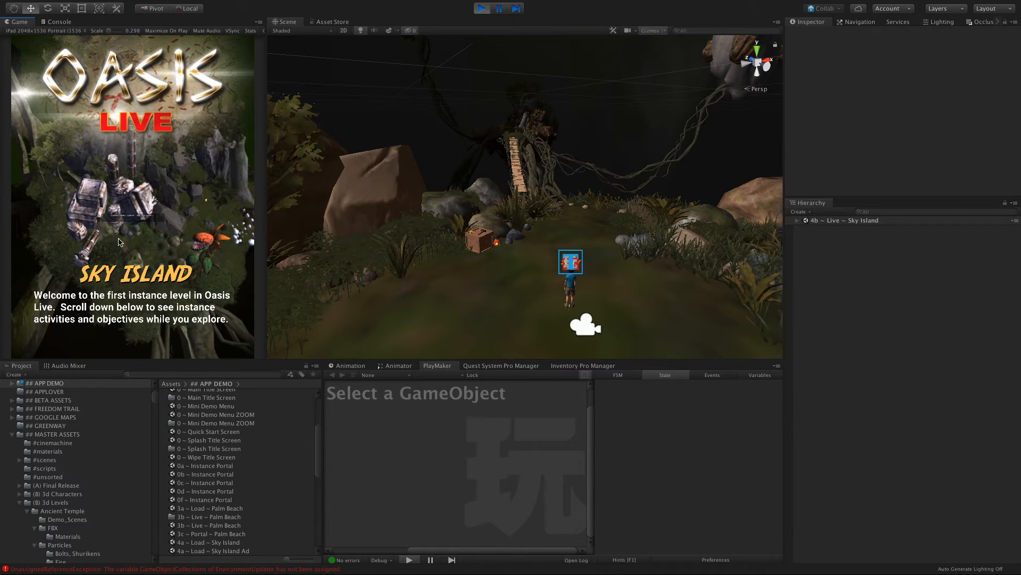
Read through the Sky Island intro's collectible materials, craft items and portal instructions, and stop the play test.
{"action": "scroll", "coordinate": [115, 261], "scroll_direction": "down", "scroll_amount": 10}
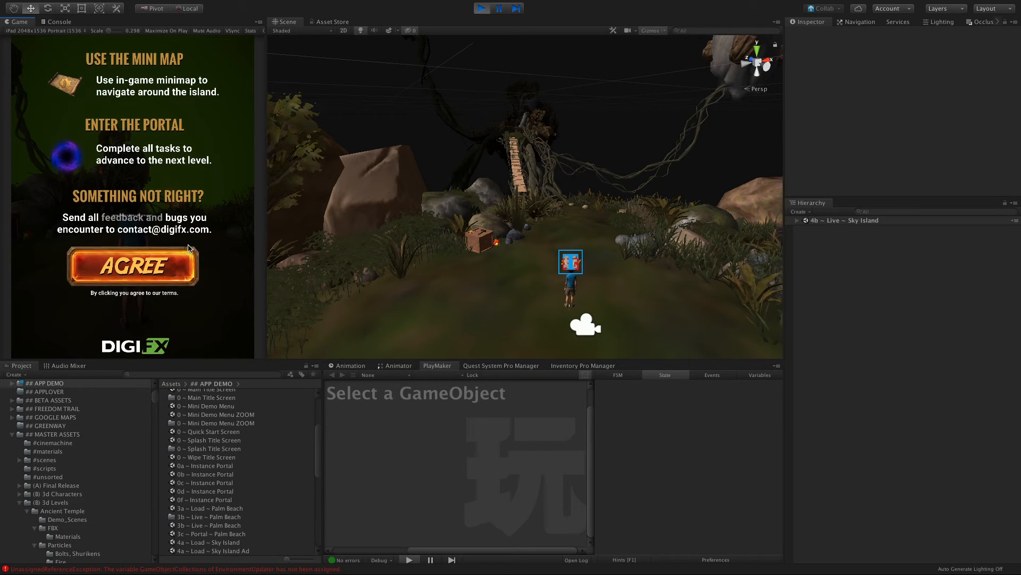
{"action": "scroll", "coordinate": [130, 201], "scroll_direction": "up", "scroll_amount": 2}
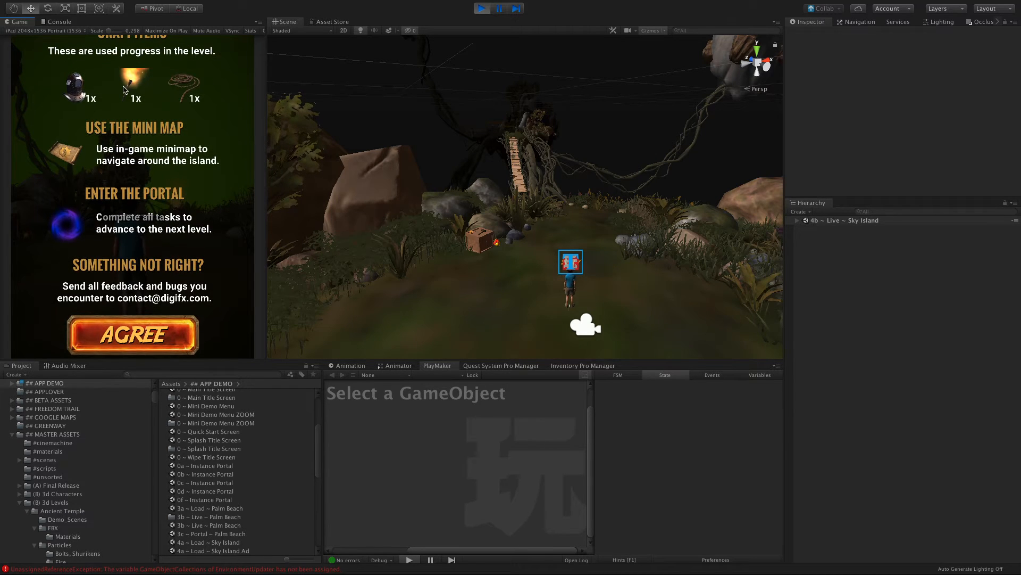
{"action": "scroll", "coordinate": [139, 244], "scroll_direction": "up", "scroll_amount": 4}
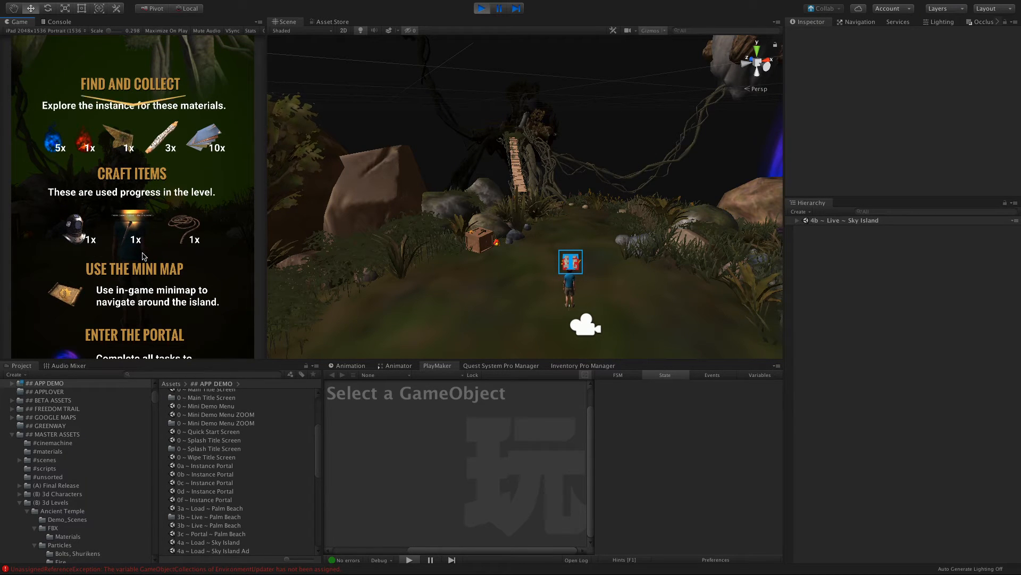
{"action": "scroll", "coordinate": [144, 260], "scroll_direction": "up", "scroll_amount": 1}
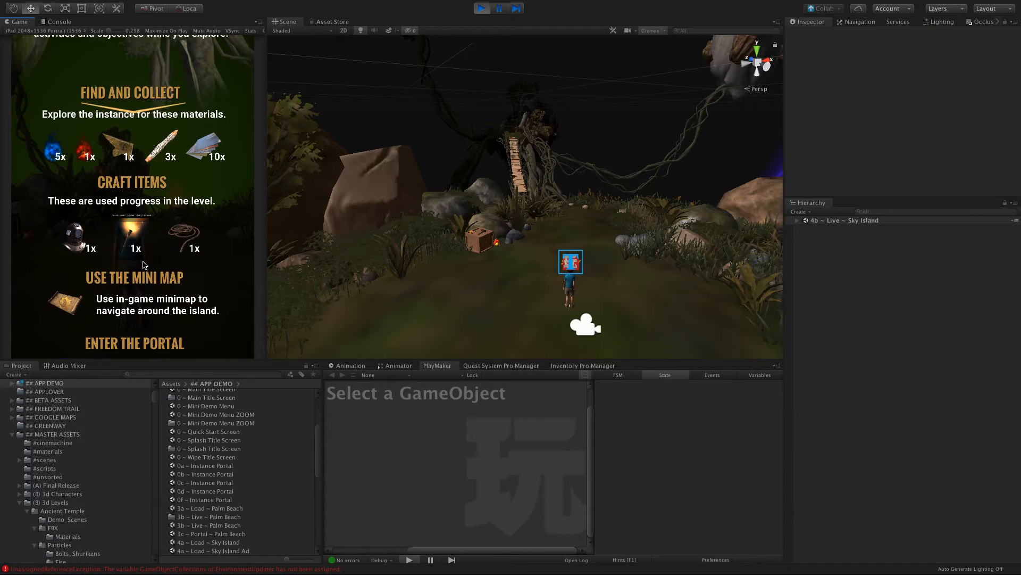
{"action": "scroll", "coordinate": [138, 236], "scroll_direction": "down", "scroll_amount": 3}
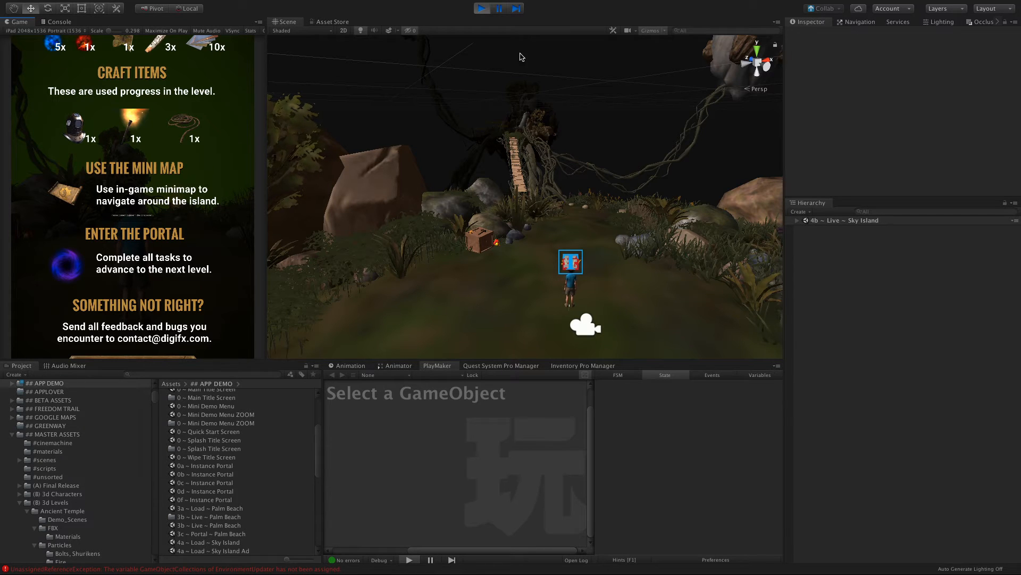
{"action": "left_click", "coordinate": [478, 9]}
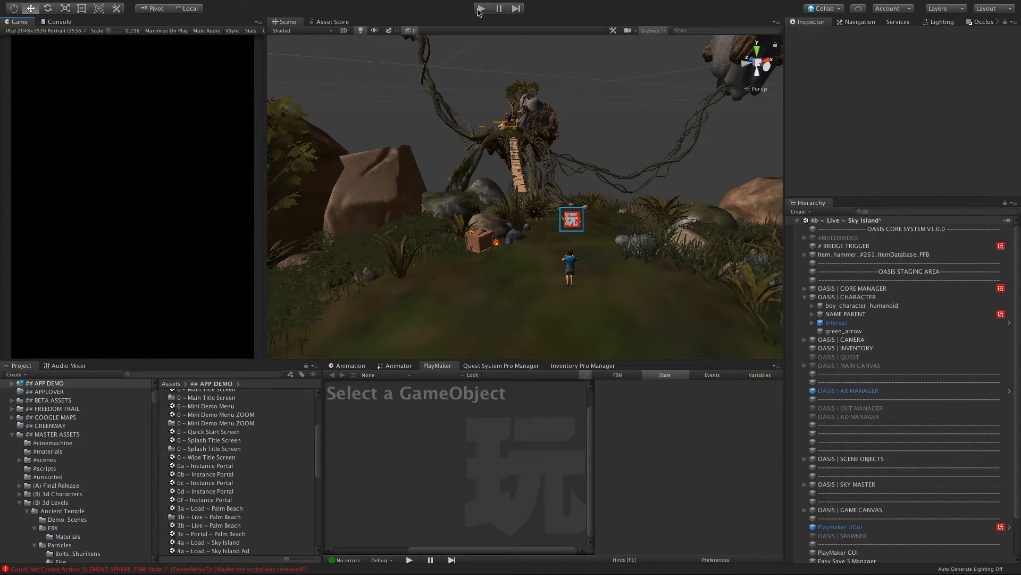
Rename #BUILDBRIDGE as #BUILD BRIDGE and move the hammer item to the head of the core system objects in the hierarchy.
{"action": "left_click", "coordinate": [828, 255]}
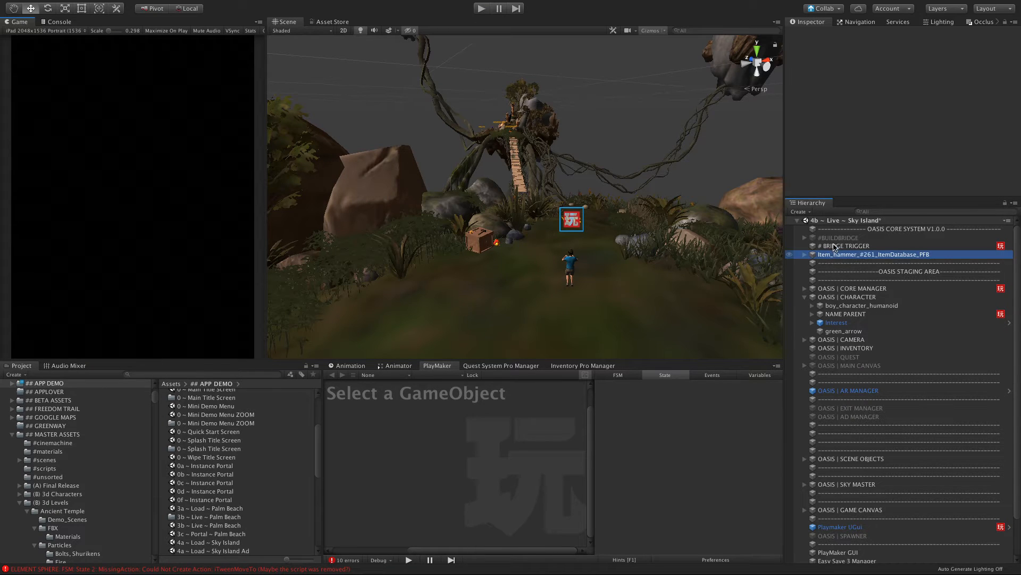
{"action": "left_click", "coordinate": [837, 239]}
{"action": "left_click", "coordinate": [837, 240]}
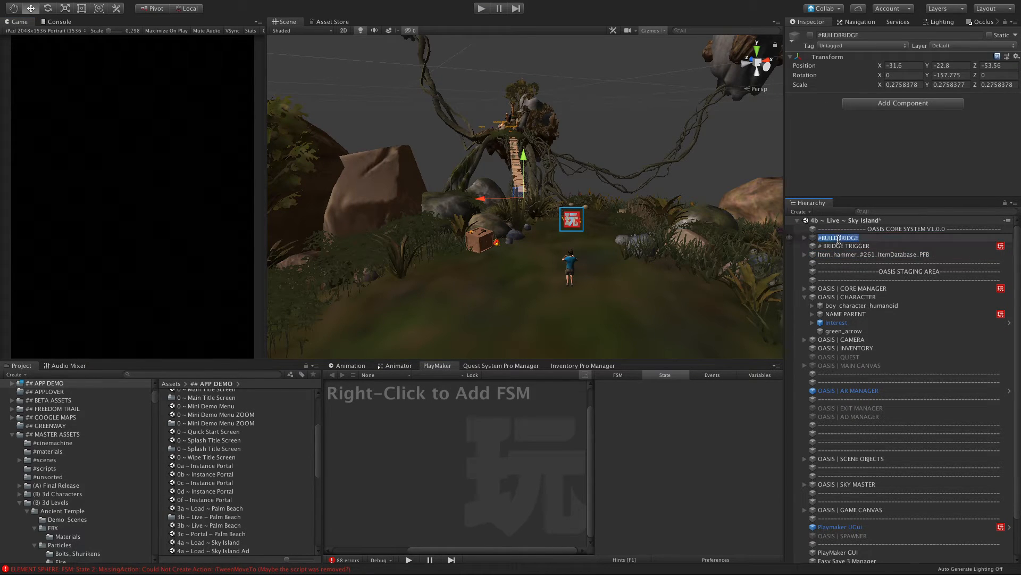
{"action": "left_click", "coordinate": [834, 255]}
{"action": "left_click_drag", "start_coordinate": [834, 256], "coordinate": [835, 233]}
{"action": "left_click", "coordinate": [836, 277]}
{"action": "left_click", "coordinate": [840, 254]}
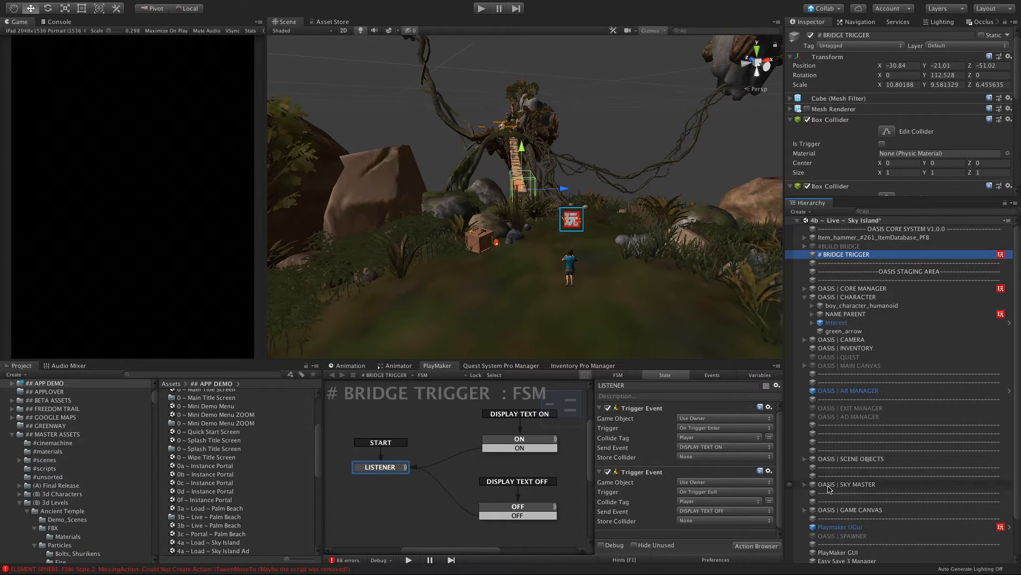
Find Quest Giver: CHECKPOINT among the QUEST GIVERS of ##SKYISLAND (MAIN) and delete it.
{"action": "left_click", "coordinate": [805, 458]}
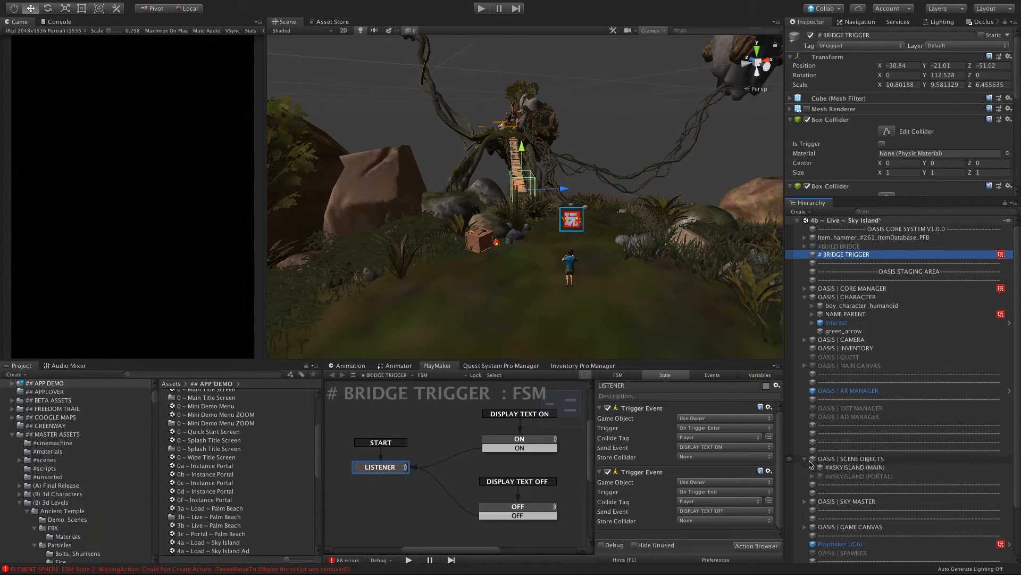
{"action": "left_click", "coordinate": [813, 467]}
{"action": "left_click", "coordinate": [829, 501]}
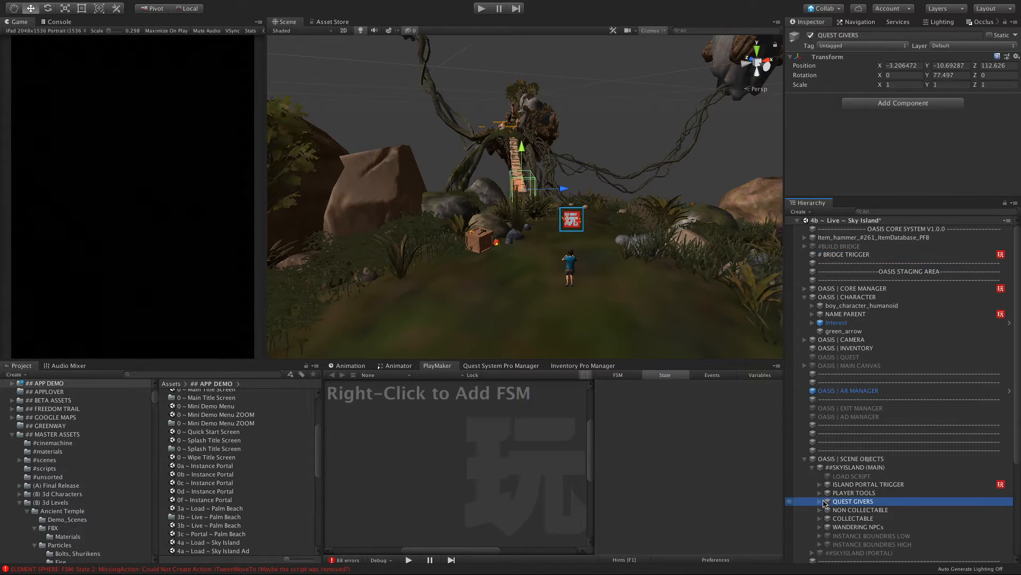
{"action": "left_click", "coordinate": [820, 501]}
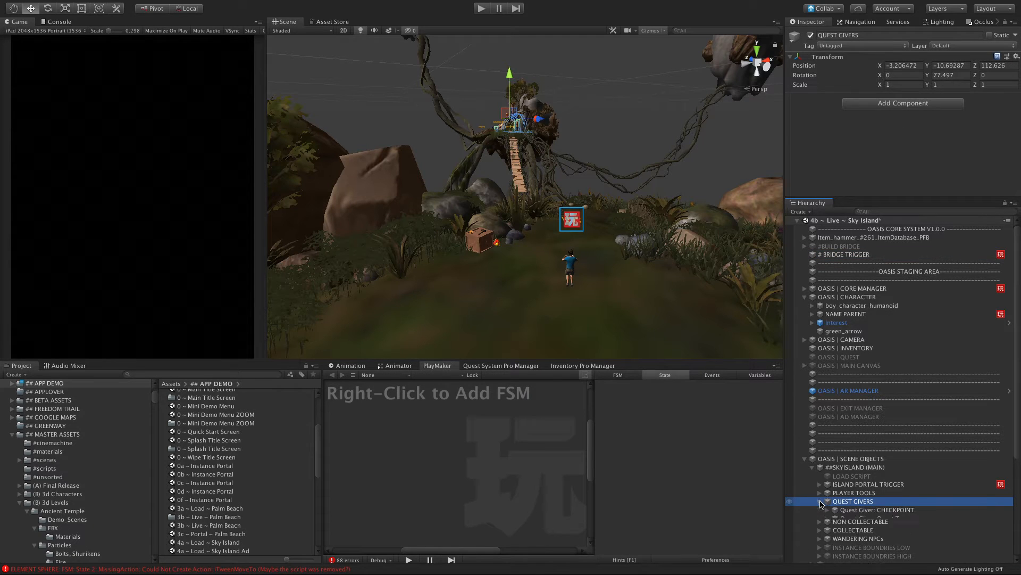
{"action": "left_click", "coordinate": [877, 510]}
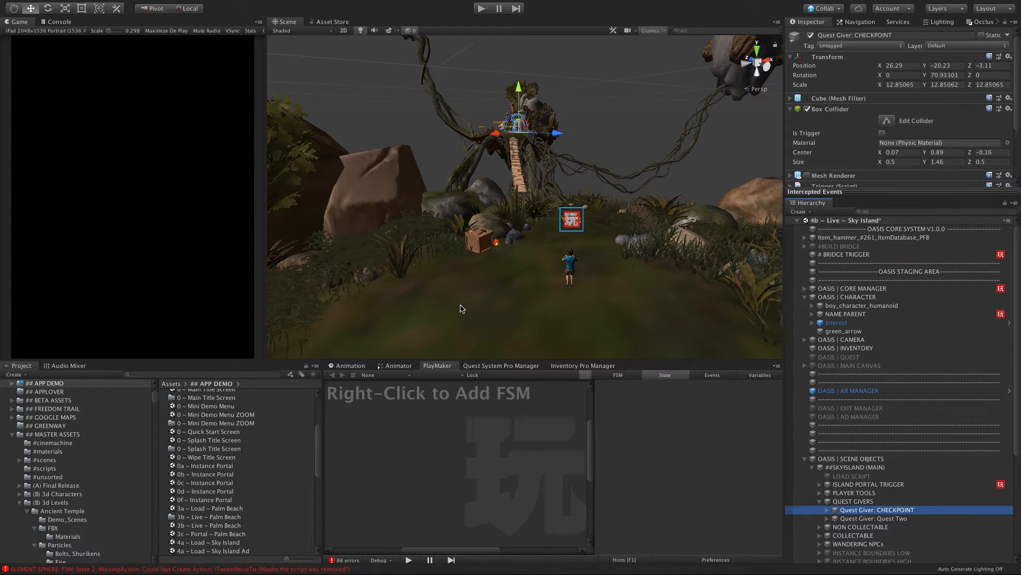
{"action": "double_click", "coordinate": [877, 510]}
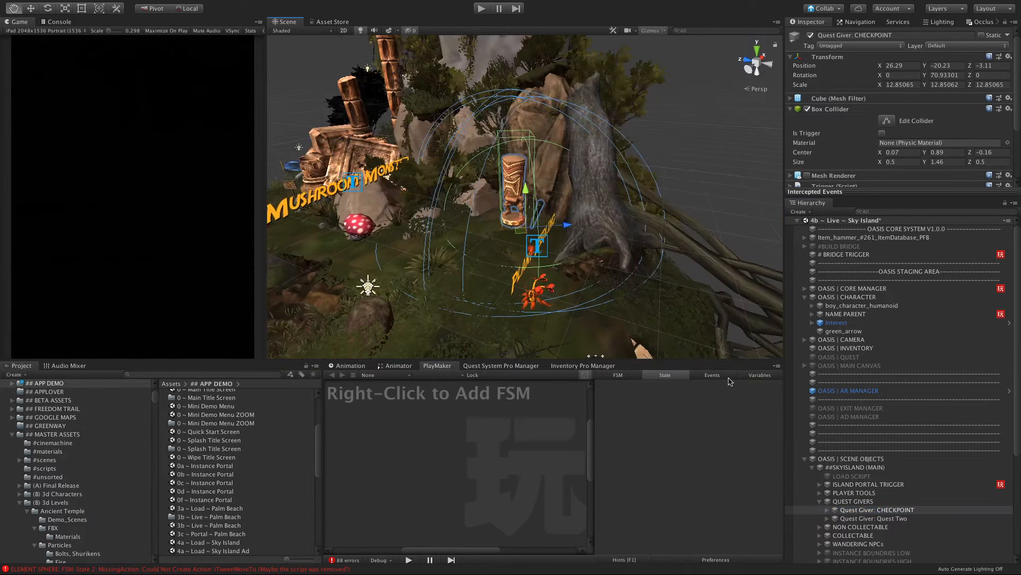
{"action": "right_click", "coordinate": [868, 512]}
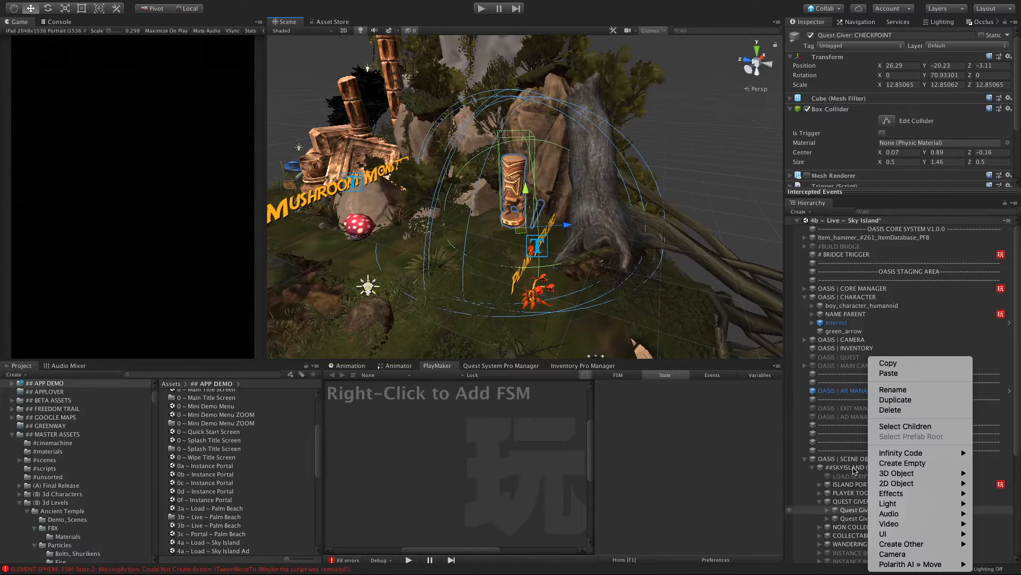
{"action": "left_click", "coordinate": [891, 410]}
Frame Quest Giver: Quest Two in the scene and inspect its location on the island.
{"action": "scroll", "coordinate": [516, 261], "scroll_direction": "down", "scroll_amount": 10}
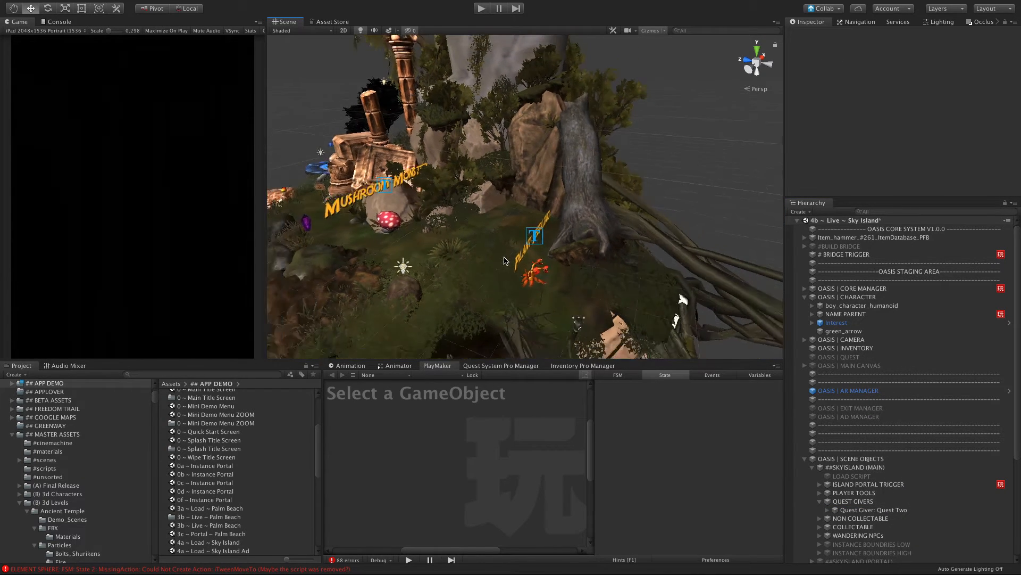
{"action": "left_click_drag", "start_coordinate": [577, 348], "coordinate": [614, 359], "text": "alt"}
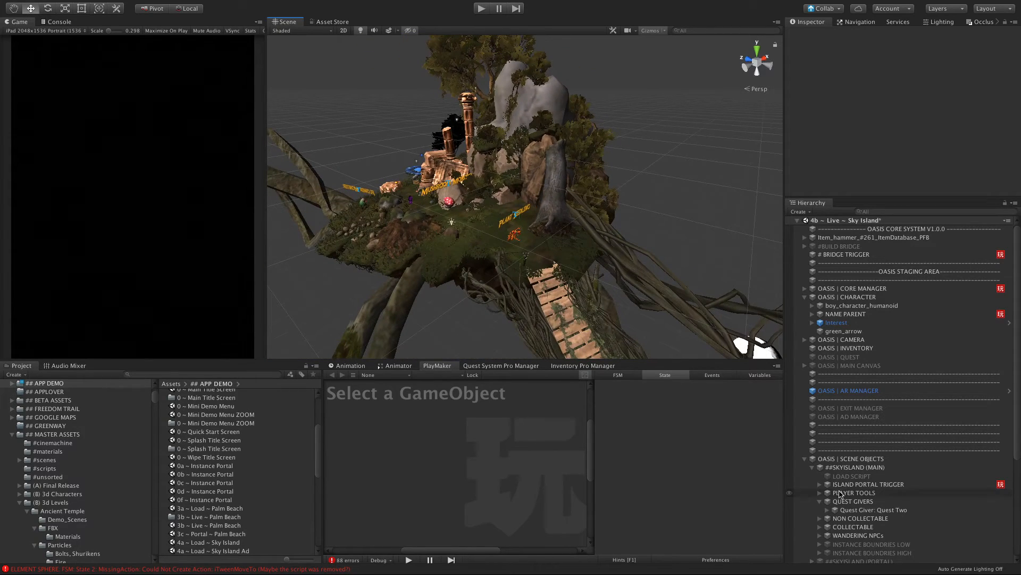
{"action": "left_click", "coordinate": [861, 511]}
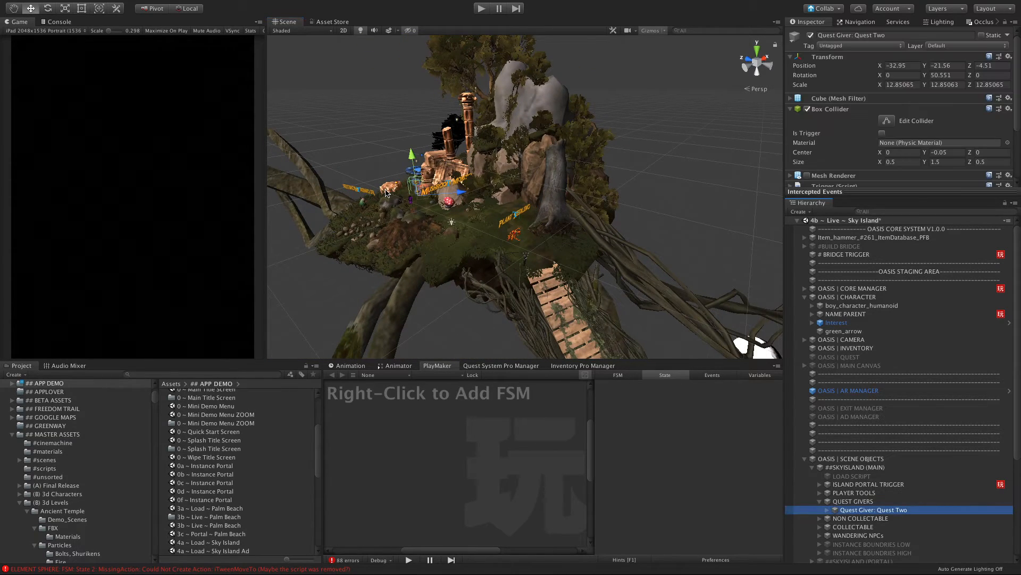
{"action": "key", "text": "f"}
{"action": "left_click_drag", "start_coordinate": [477, 218], "coordinate": [619, 351], "text": "alt"}
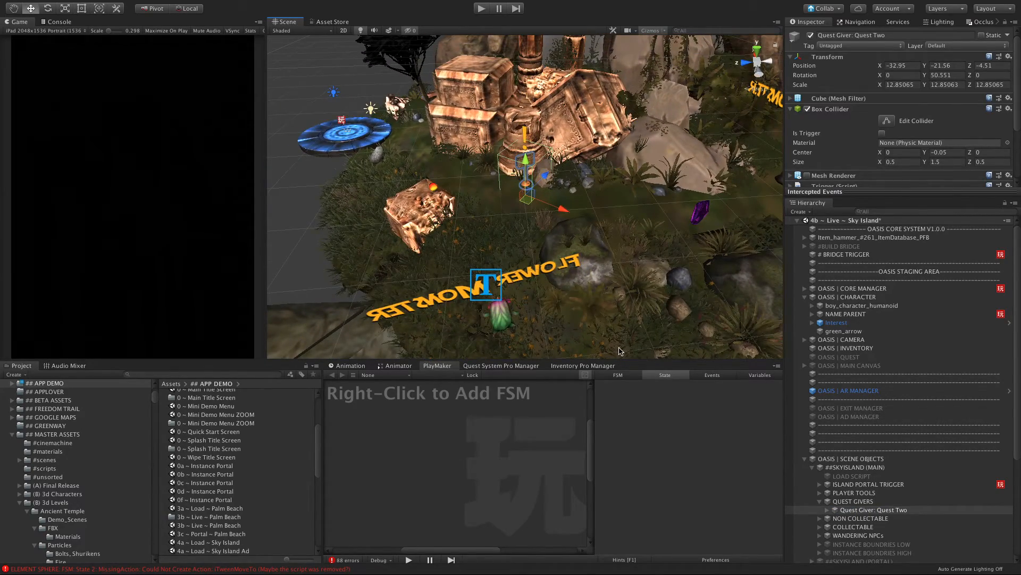
Collapse QUEST GIVERS and locate Quest Giver: Monster Plant in the ##SKYISLAND (PORTAL) group.
{"action": "left_click", "coordinate": [820, 502]}
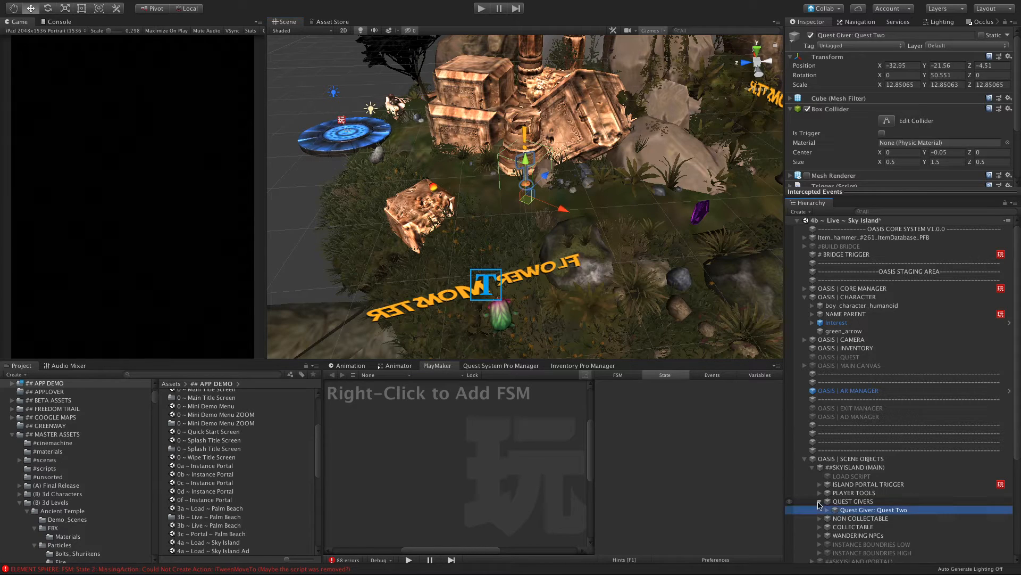
{"action": "left_click", "coordinate": [849, 527]}
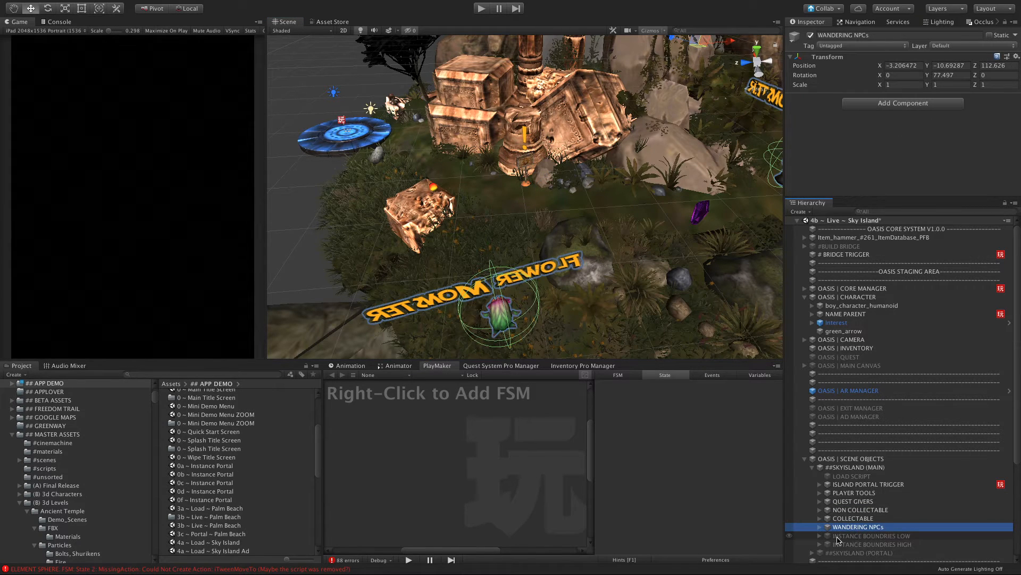
{"action": "scroll", "coordinate": [838, 540], "scroll_direction": "down", "scroll_amount": 2}
{"action": "left_click", "coordinate": [813, 512]}
{"action": "scroll", "coordinate": [817, 513], "scroll_direction": "down", "scroll_amount": 2}
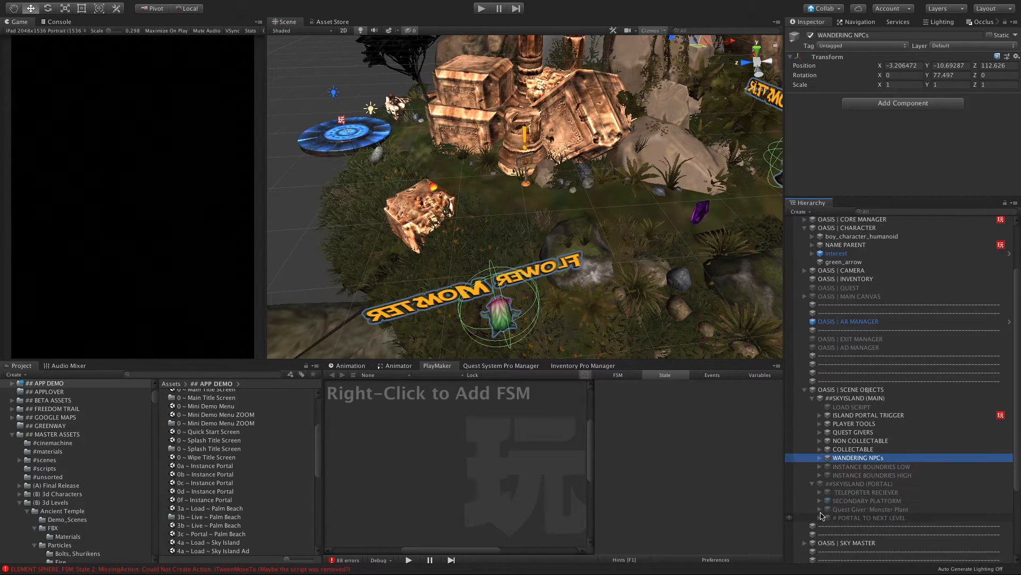
{"action": "left_click", "coordinate": [820, 501]}
{"action": "left_click", "coordinate": [819, 502]}
{"action": "left_click", "coordinate": [849, 510]}
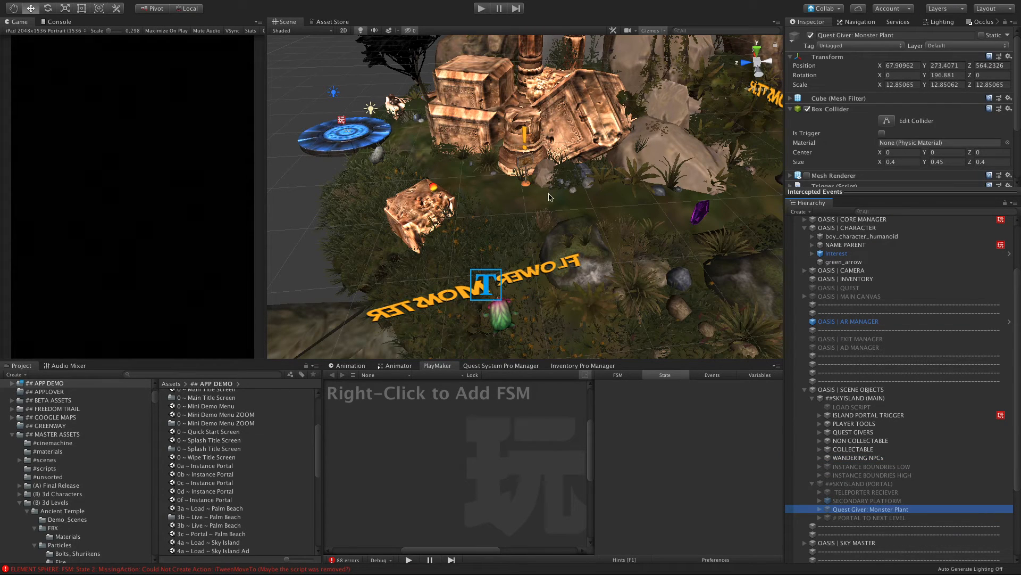
Review the # BRIDGE TRIGGER object's state machine and the whole island in the scene.
{"action": "scroll", "coordinate": [835, 245], "scroll_direction": "up", "scroll_amount": 2}
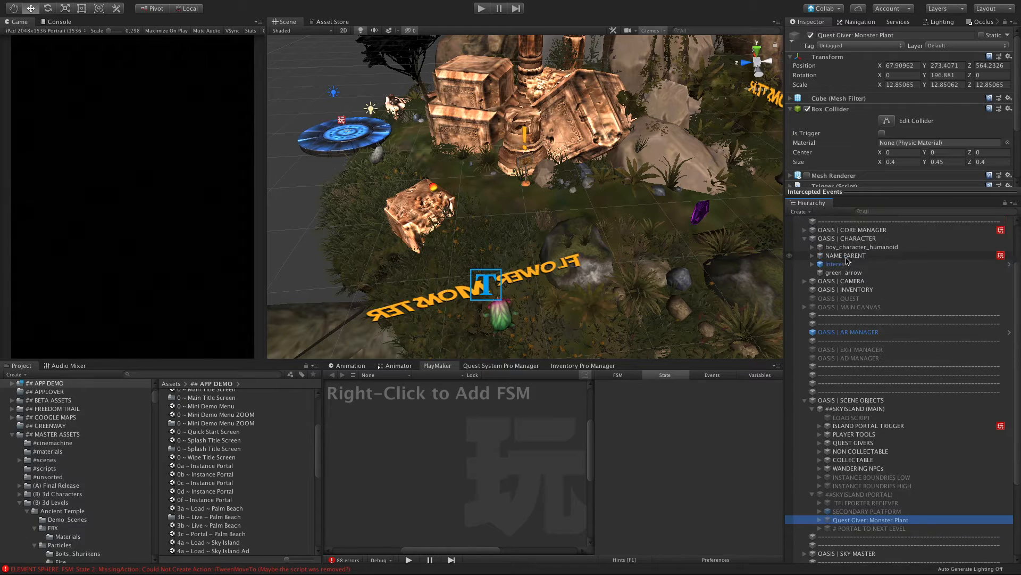
{"action": "left_click", "coordinate": [835, 255]}
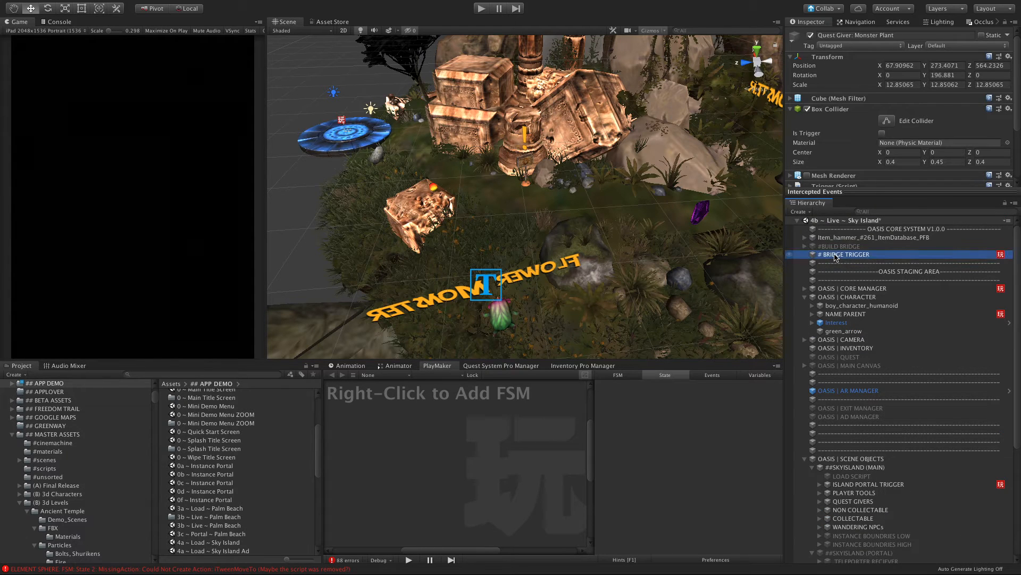
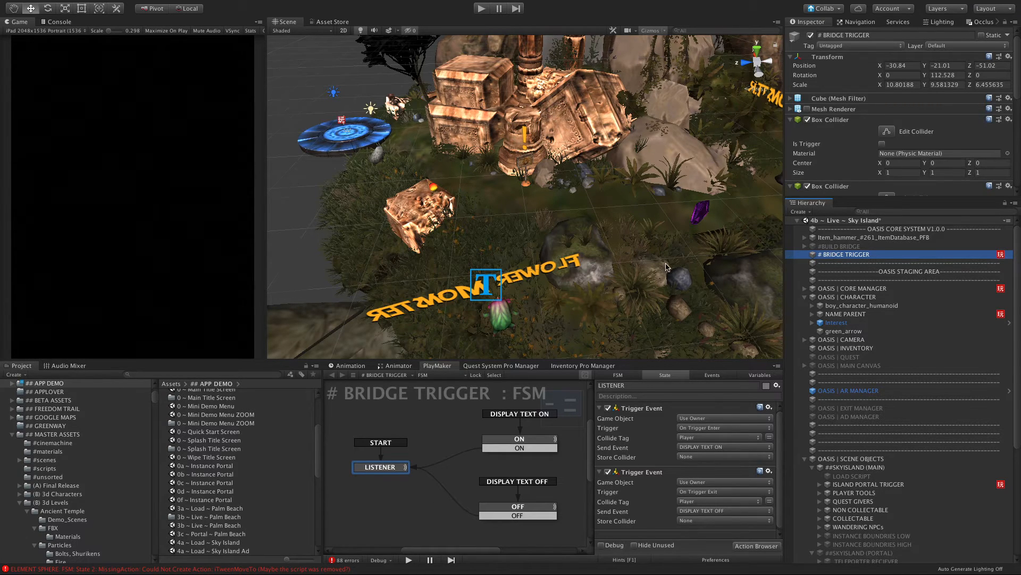
{"action": "scroll", "coordinate": [539, 222], "scroll_direction": "down", "scroll_amount": 10}
{"action": "scroll", "coordinate": [539, 223], "scroll_direction": "up", "scroll_amount": 3}
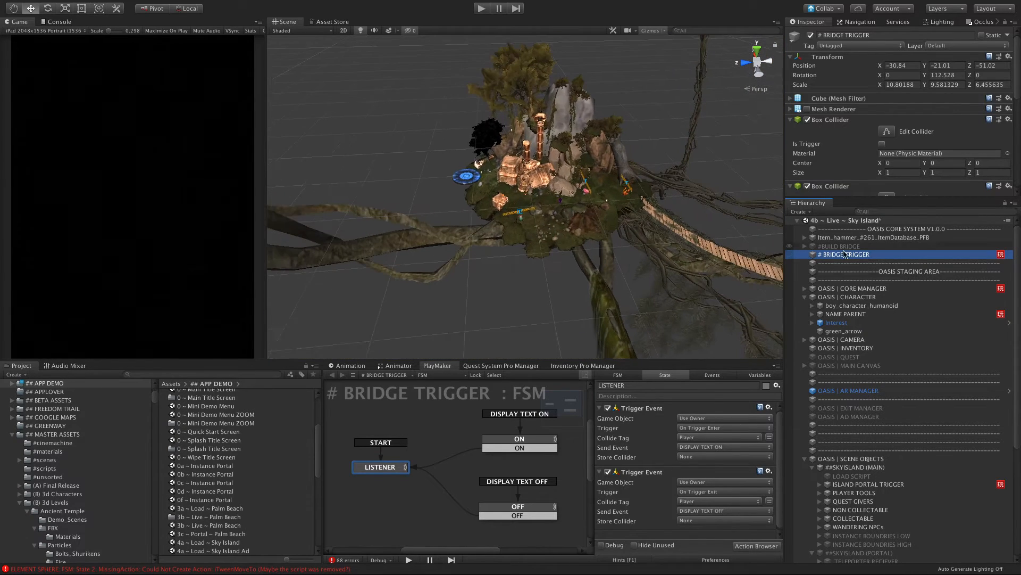
Collapse ##SKYISLAND (MAIN) and expand OASIS | GAME CANVAS down to the text objects of OASIS | EVENTS.
{"action": "left_click", "coordinate": [813, 467]}
{"action": "scroll", "coordinate": [809, 452], "scroll_direction": "down", "scroll_amount": 3}
{"action": "left_click", "coordinate": [807, 479]}
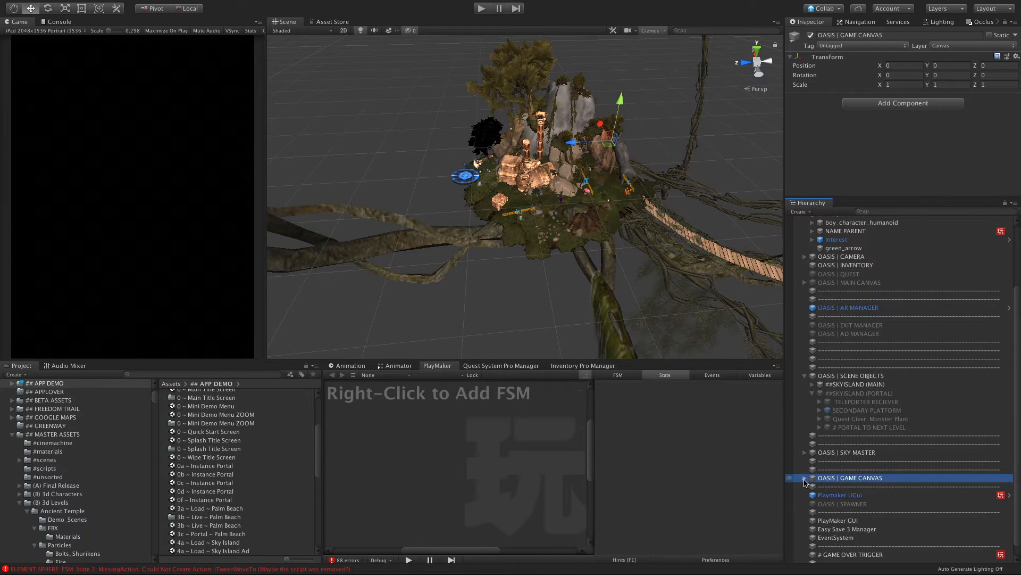
{"action": "left_click", "coordinate": [805, 479]}
{"action": "scroll", "coordinate": [814, 468], "scroll_direction": "down", "scroll_amount": 2}
{"action": "left_click", "coordinate": [820, 463]}
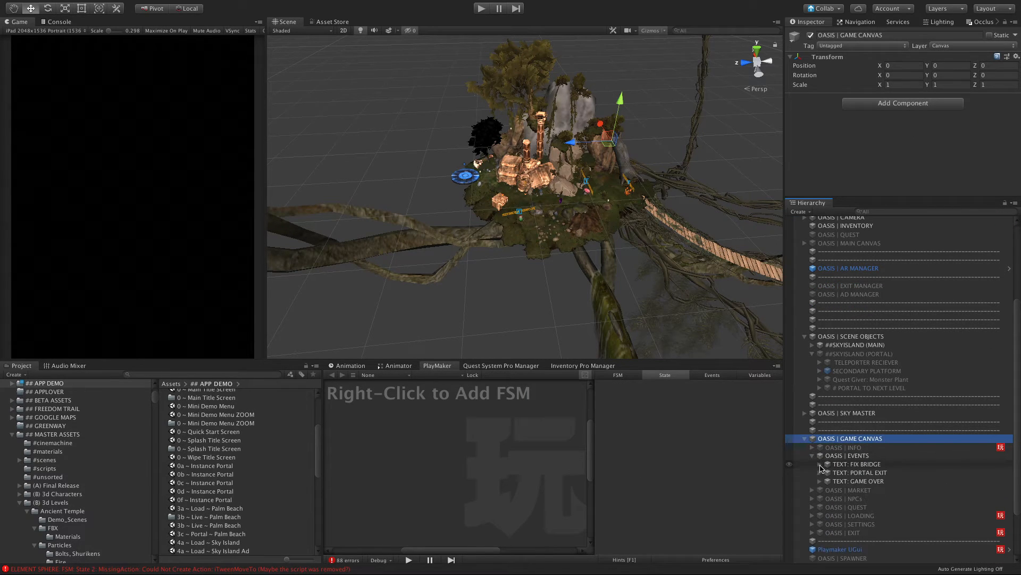
Duplicate TEXT: FIX BRIDGE and place the copy directly below the original in OASIS | EVENTS.
{"action": "left_click", "coordinate": [843, 467]}
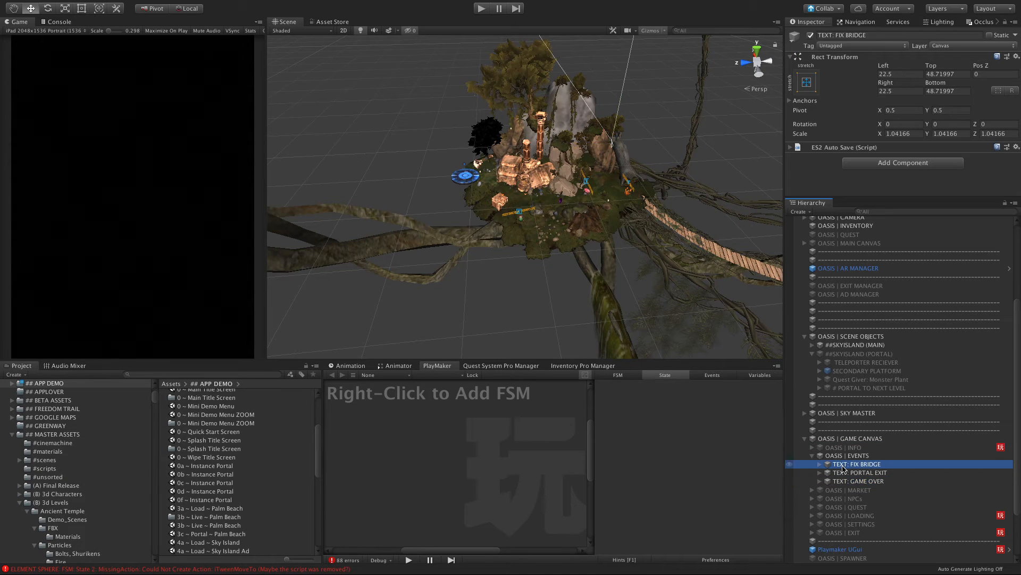
{"action": "key", "text": "super+d"}
{"action": "left_click_drag", "start_coordinate": [854, 489], "coordinate": [849, 460]}
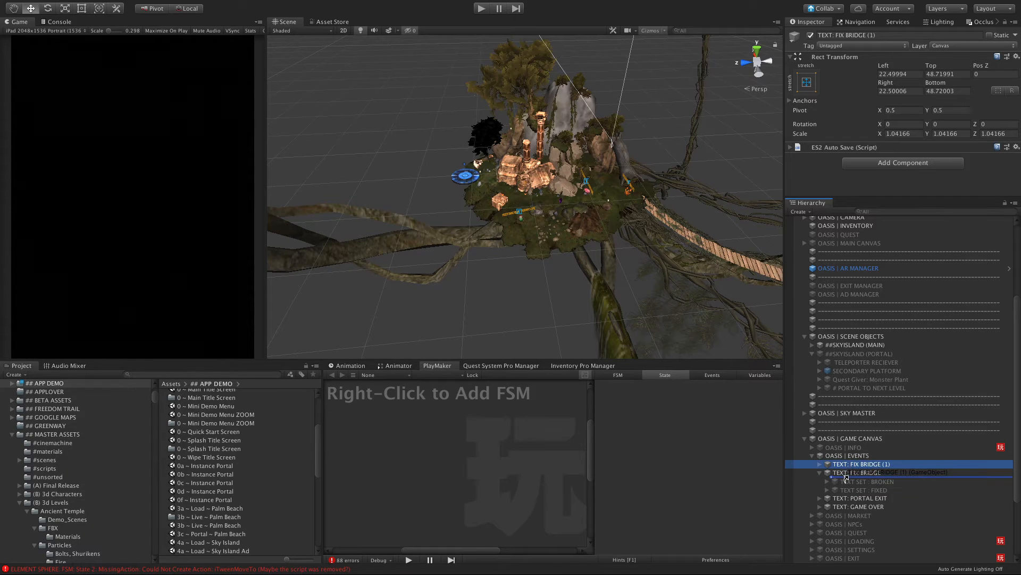
{"action": "left_click", "coordinate": [825, 473]}
{"action": "left_click", "coordinate": [820, 473]}
{"action": "left_click_drag", "start_coordinate": [843, 464], "coordinate": [905, 478]}
Rename the duplicated text object as TEXT: PLANT MONSTER.
{"action": "left_click", "coordinate": [859, 475]}
{"action": "type", "text": "F"}
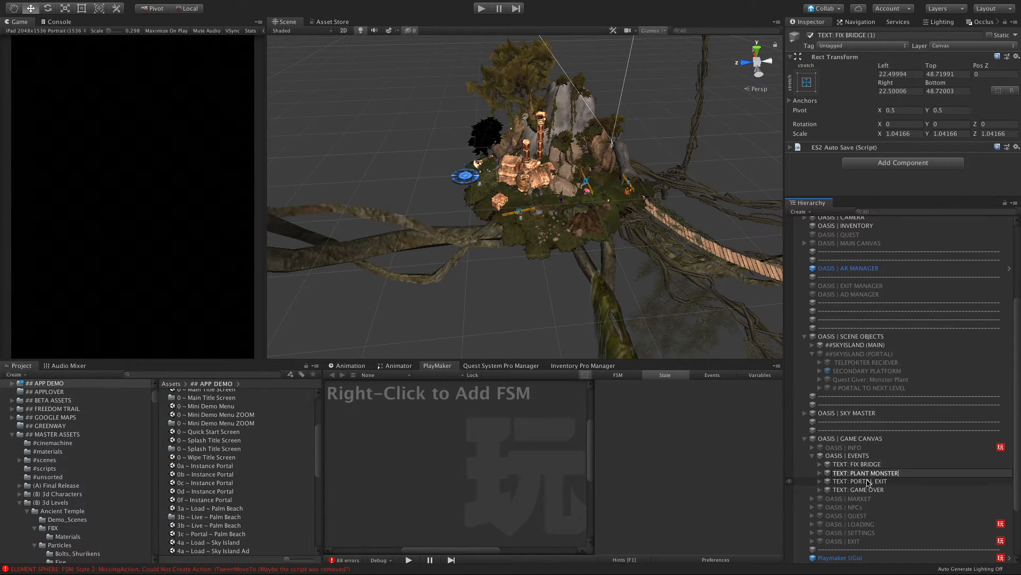
{"action": "left_click", "coordinate": [908, 480]}
Delete TEXT SET : FIXED from TEXT: PLANT MONSTER and select its TEXT SET : BROKEN.
{"action": "left_click", "coordinate": [819, 473]}
{"action": "left_click", "coordinate": [857, 481]}
{"action": "left_click", "coordinate": [850, 489]}
{"action": "right_click", "coordinate": [849, 490]}
{"action": "left_click", "coordinate": [869, 409]}
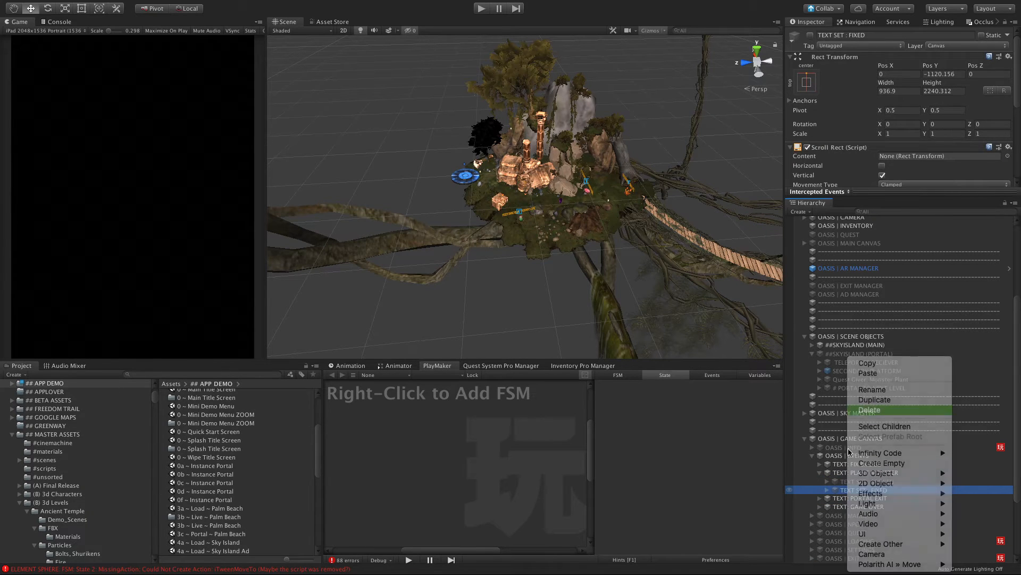
{"action": "left_click", "coordinate": [854, 482]}
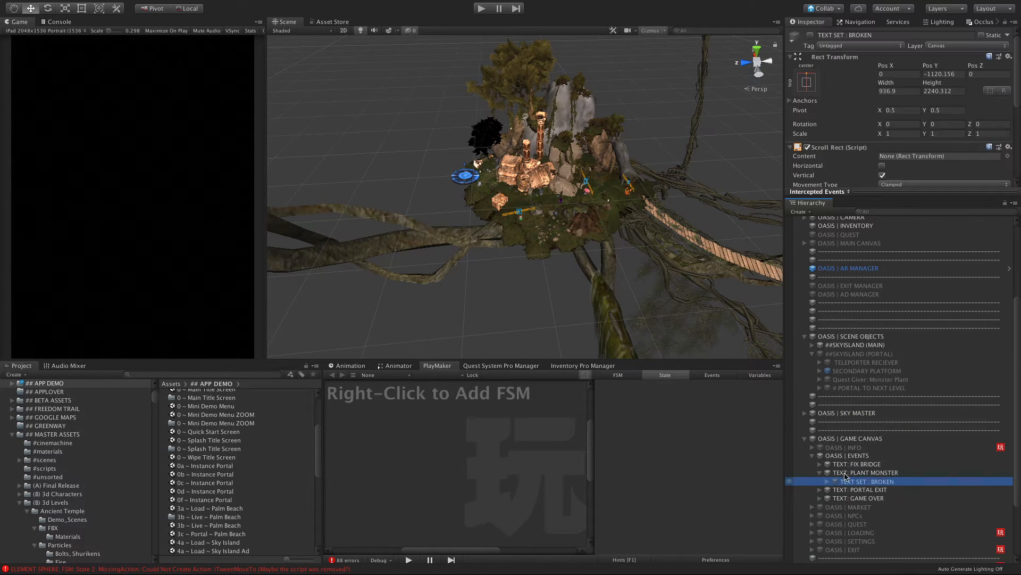
Activate TEXT SET : BROKEN under TEXT: PLANT MONSTER and rename it as TEXT SET : BE CAREFUL.
{"action": "left_click", "coordinate": [810, 35]}
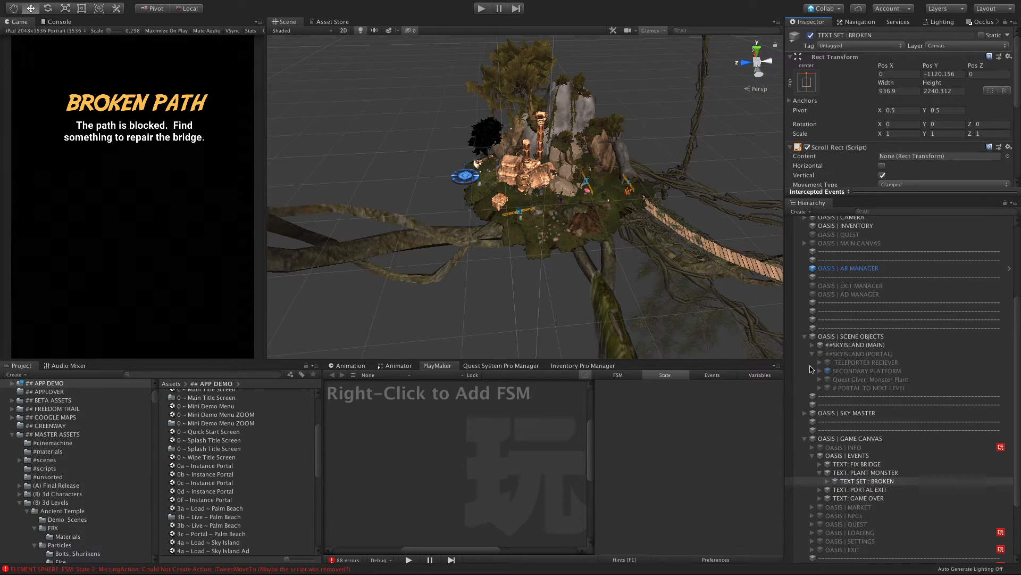
{"action": "left_click", "coordinate": [873, 481]}
{"action": "left_click_drag", "start_coordinate": [873, 483], "coordinate": [918, 483]}
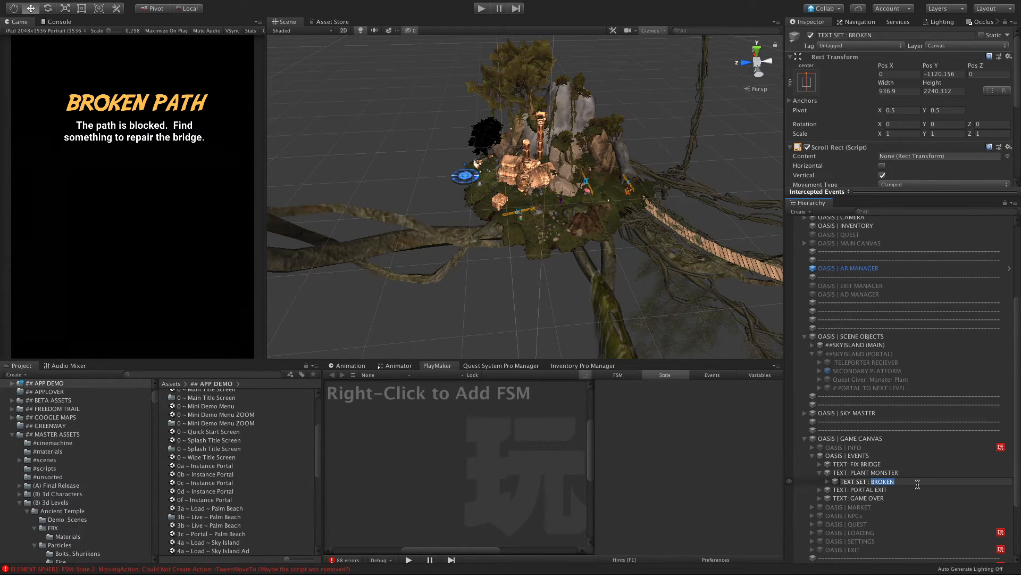
{"action": "type", "text": "B"}
{"action": "key", "text": "Return"}
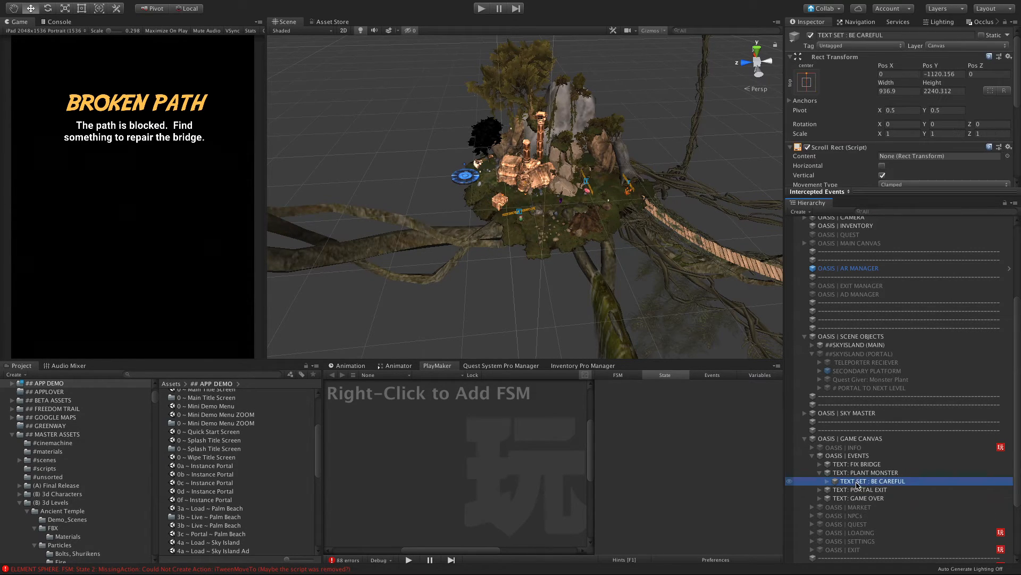
Change the text of event title (txt) in TEXT SET : BE CAREFUL to "A LITTLE HUNGRY".
{"action": "left_click", "coordinate": [827, 481]}
{"action": "left_click", "coordinate": [868, 499]}
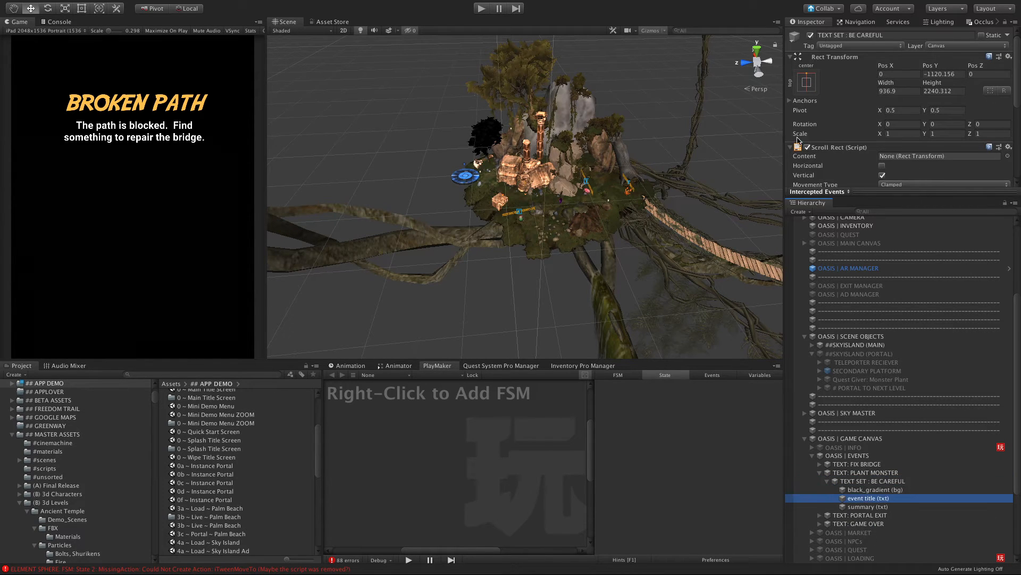
{"action": "scroll", "coordinate": [882, 163], "scroll_direction": "down", "scroll_amount": 5}
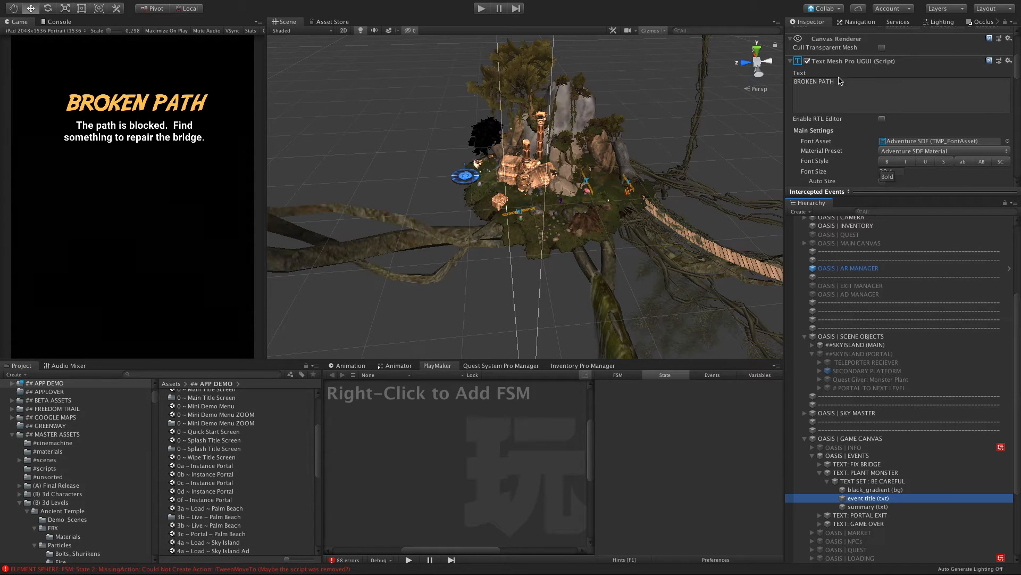
{"action": "left_click", "coordinate": [803, 91]}
{"action": "type", "text": "HUNGRY"}
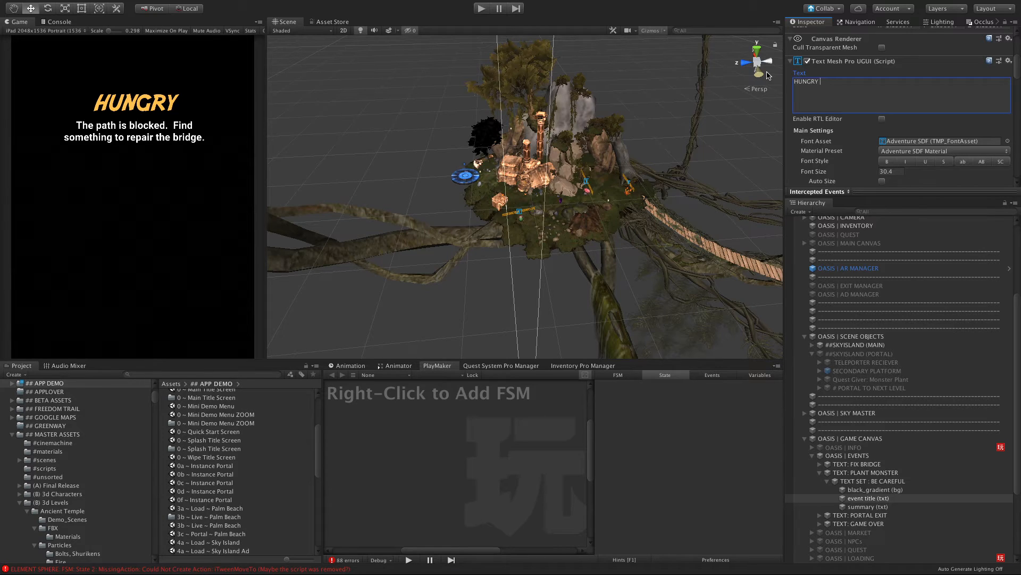
{"action": "key", "text": "BackSpace"}
{"action": "key", "text": "BackSpace"}
{"action": "key", "text": "BackSpace"}
{"action": "key", "text": "BackSpace"}
{"action": "key", "text": "BackSpace"}
{"action": "key", "text": "BackSpace"}
{"action": "type", "text": "A "}
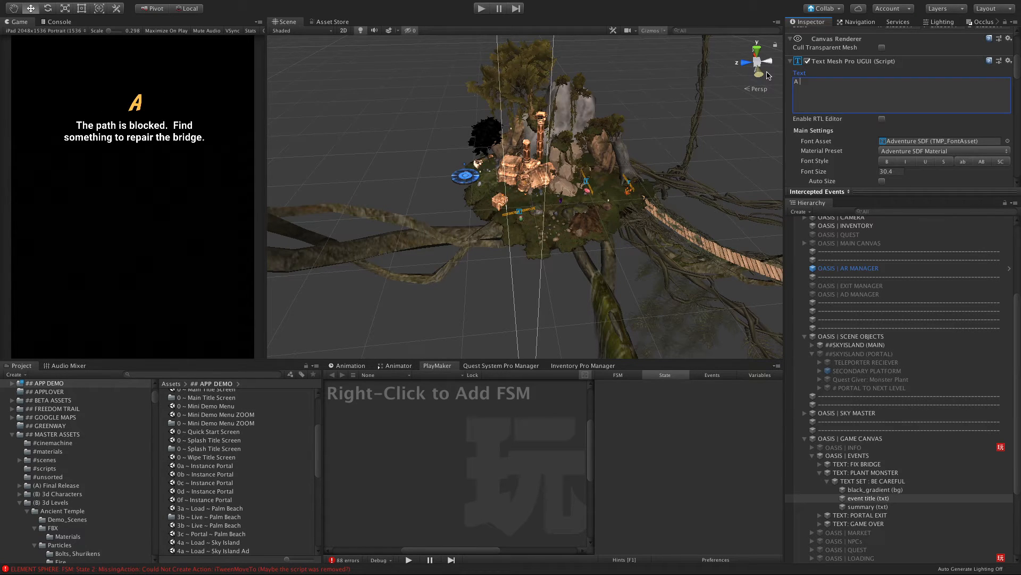
{"action": "type", "text": "LITTLE HU"}
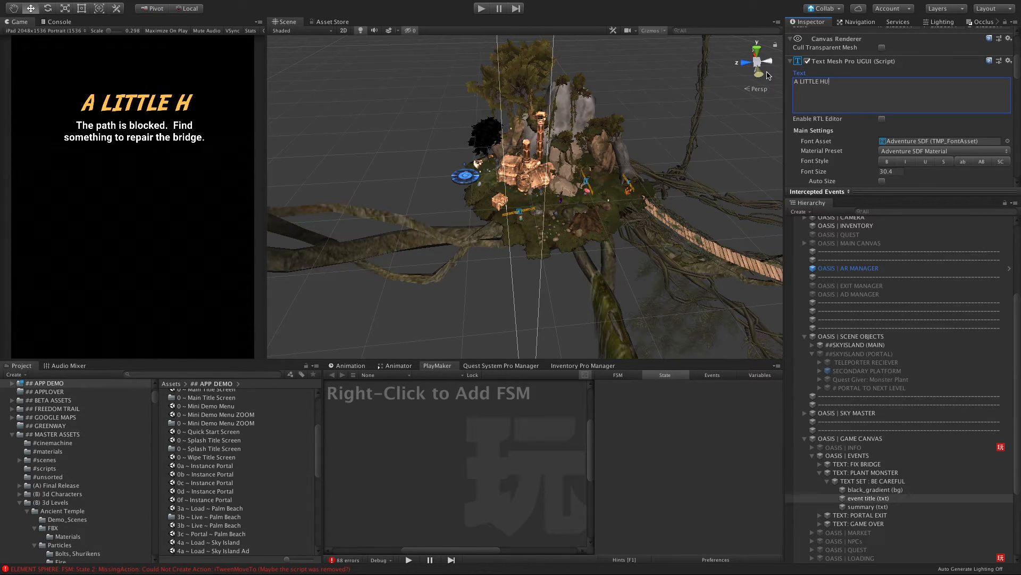
{"action": "type", "text": "NGRY"}
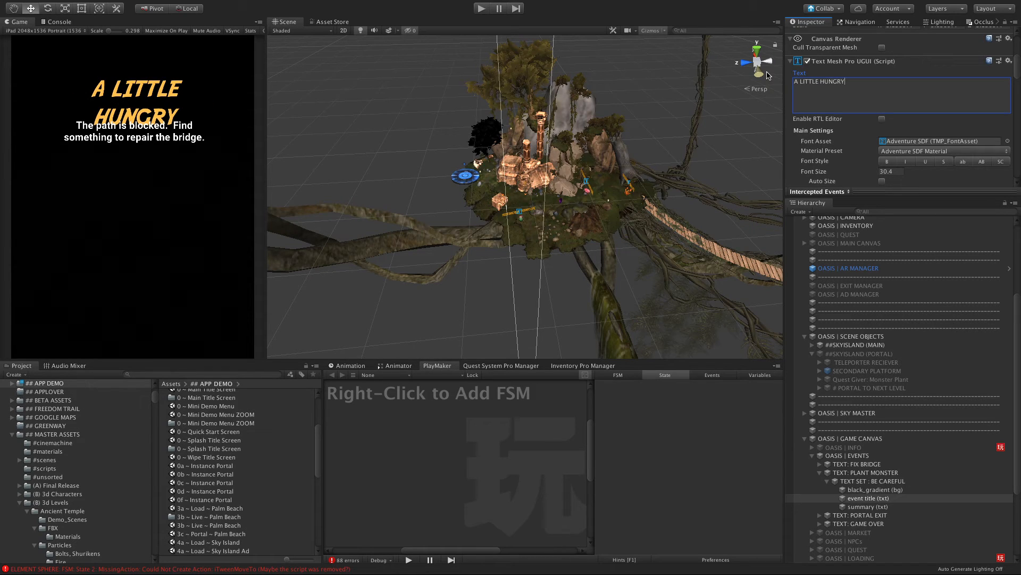
Widen the text box of event title (txt) in the scene so the title fits on one line.
{"action": "left_click", "coordinate": [81, 8]}
{"action": "type", "text": "f"}
{"action": "left_click", "coordinate": [610, 323]}
{"action": "left_click", "coordinate": [610, 323]}
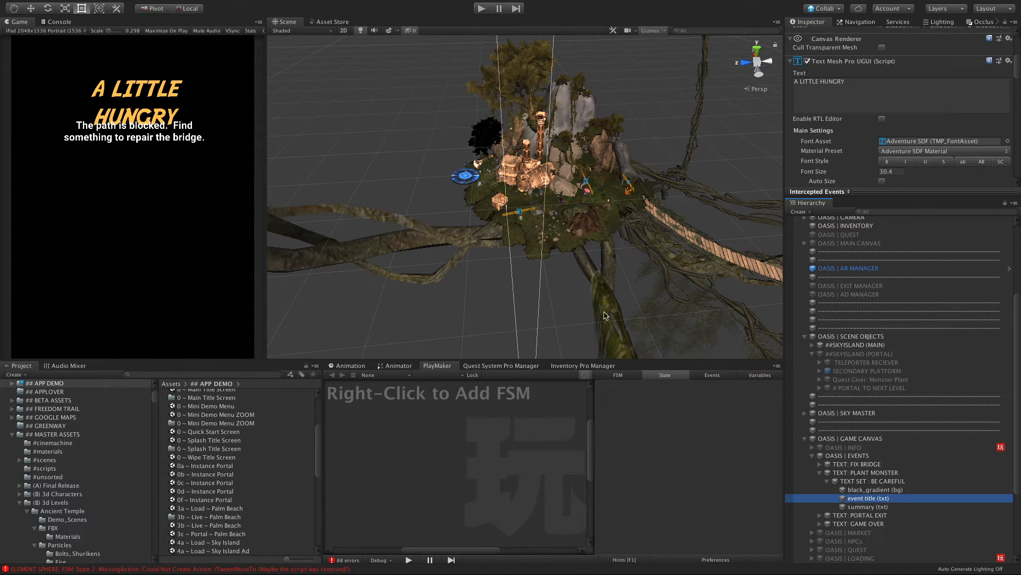
{"action": "key", "text": "f"}
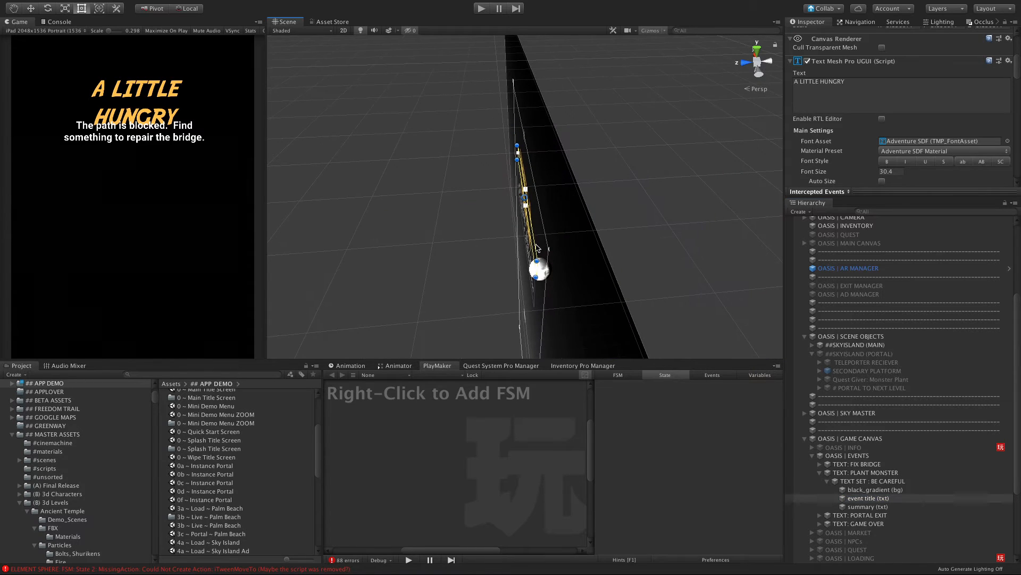
{"action": "left_click_drag", "start_coordinate": [466, 243], "coordinate": [637, 213], "text": "alt"}
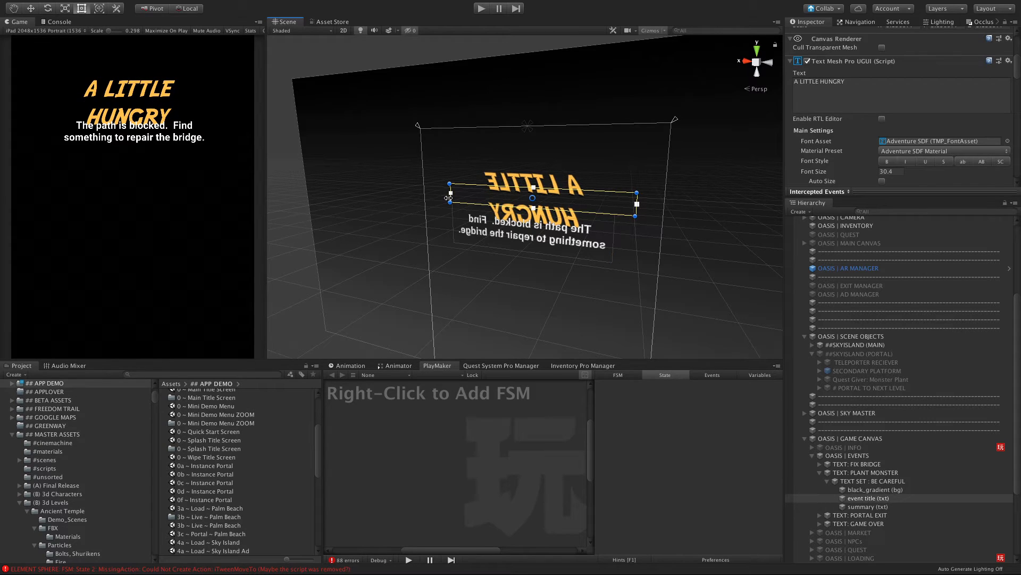
{"action": "left_click_drag", "start_coordinate": [448, 197], "coordinate": [440, 197]}
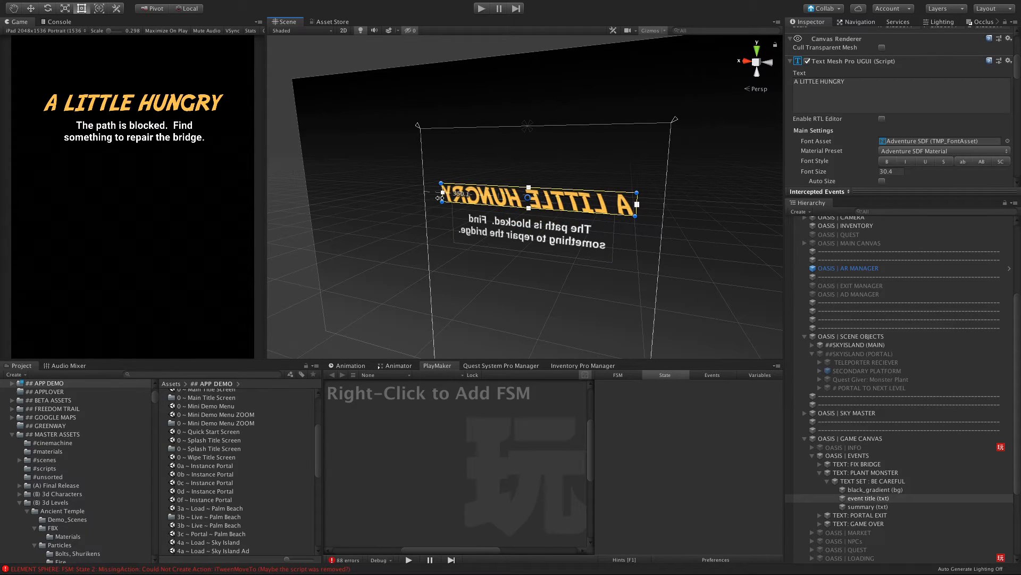
Change the summary (txt) text to "I looks like this monster has not eaten in a while. Be careful as you pass.".
{"action": "left_click", "coordinate": [854, 506]}
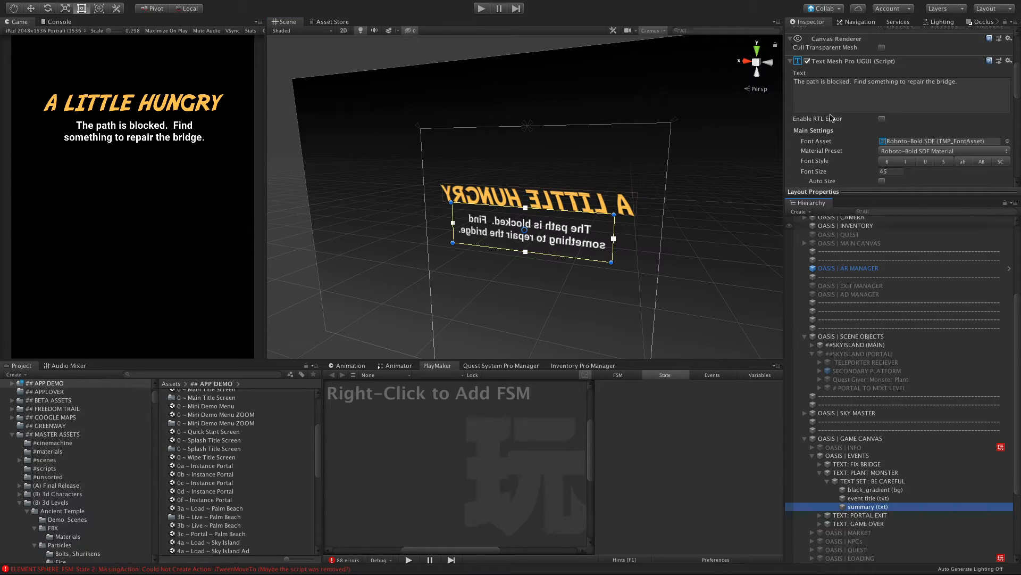
{"action": "left_click", "coordinate": [970, 86]}
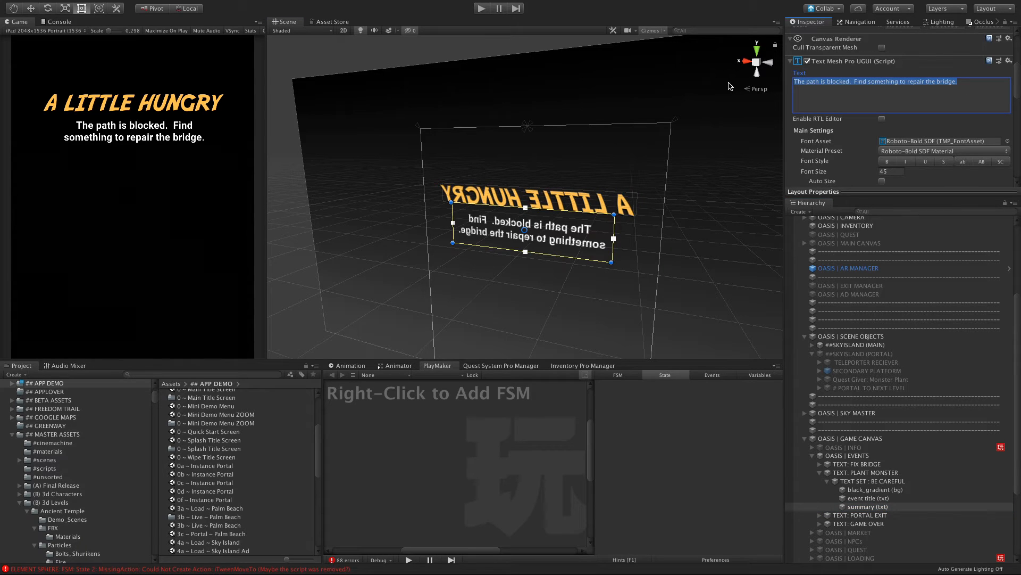
{"action": "type", "text": "I looks"}
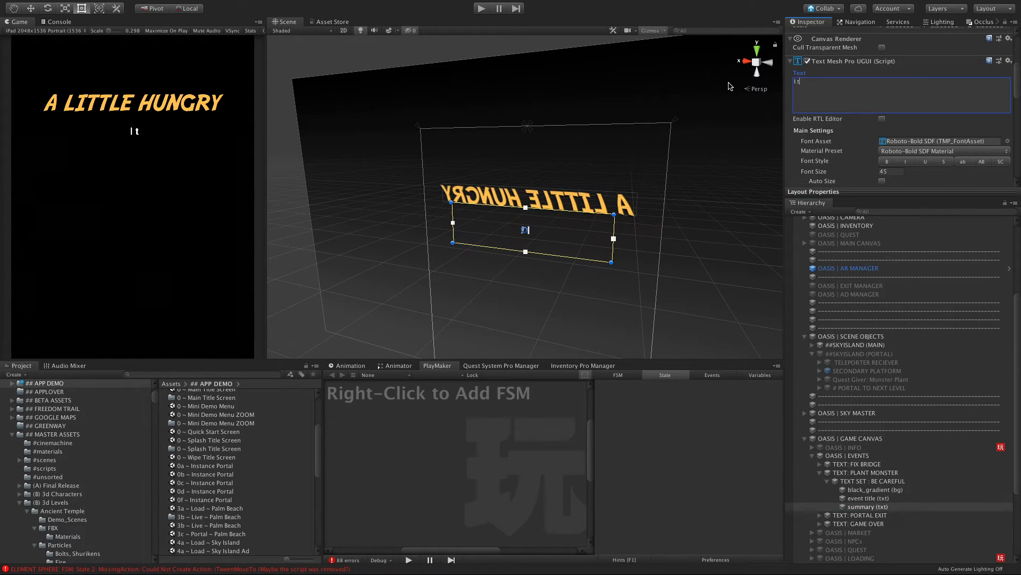
{"action": "type", "text": " like this "}
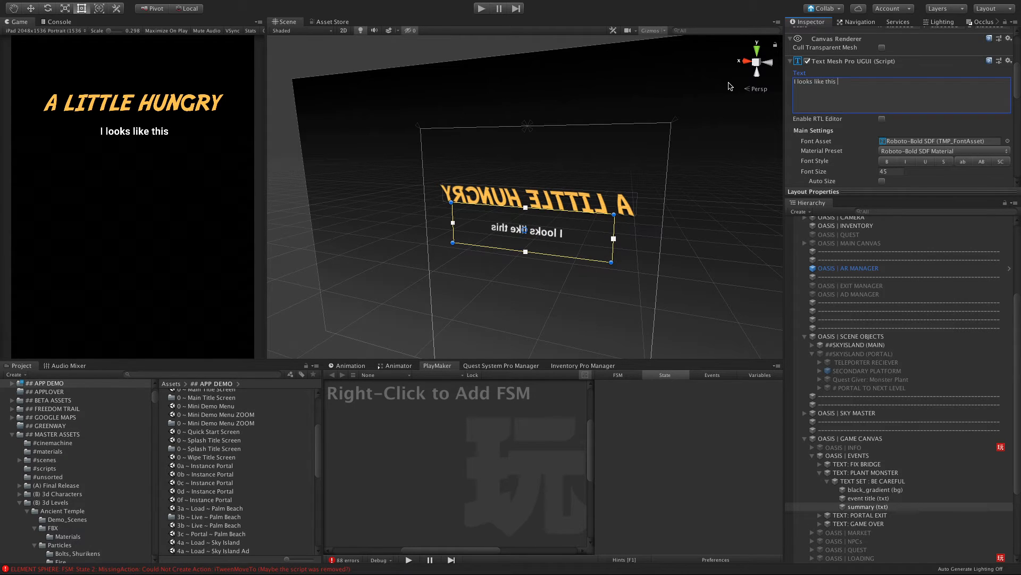
{"action": "type", "text": "monster has"}
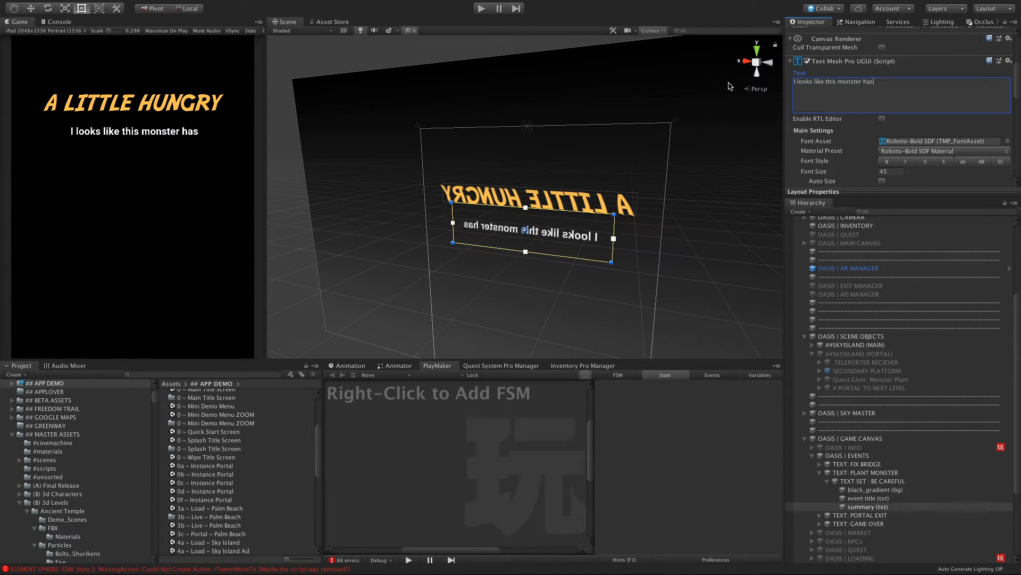
{"action": "type", "text": " not eaten"}
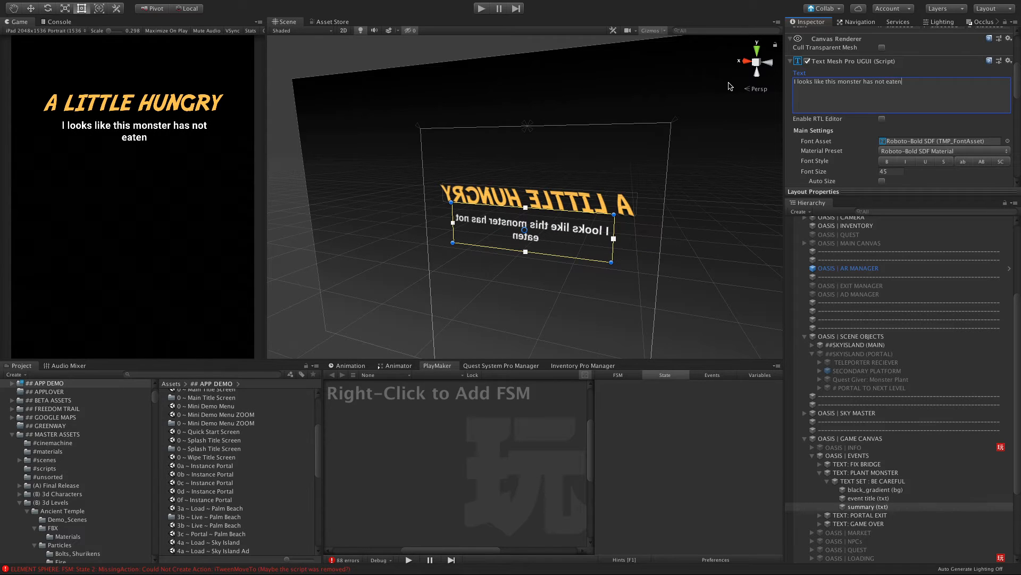
{"action": "type", "text": " in a while"}
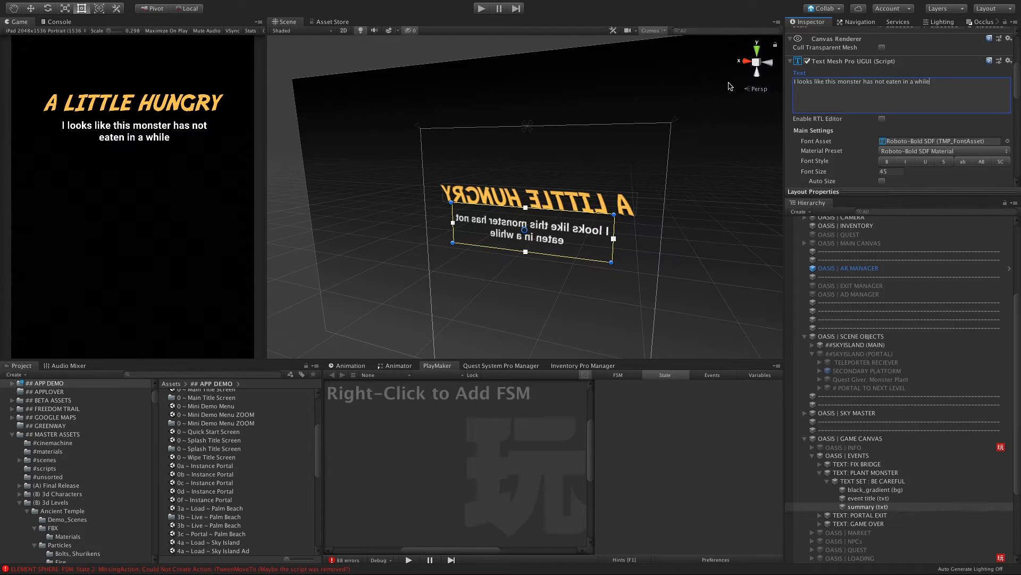
{"action": "type", "text": ".  Be "}
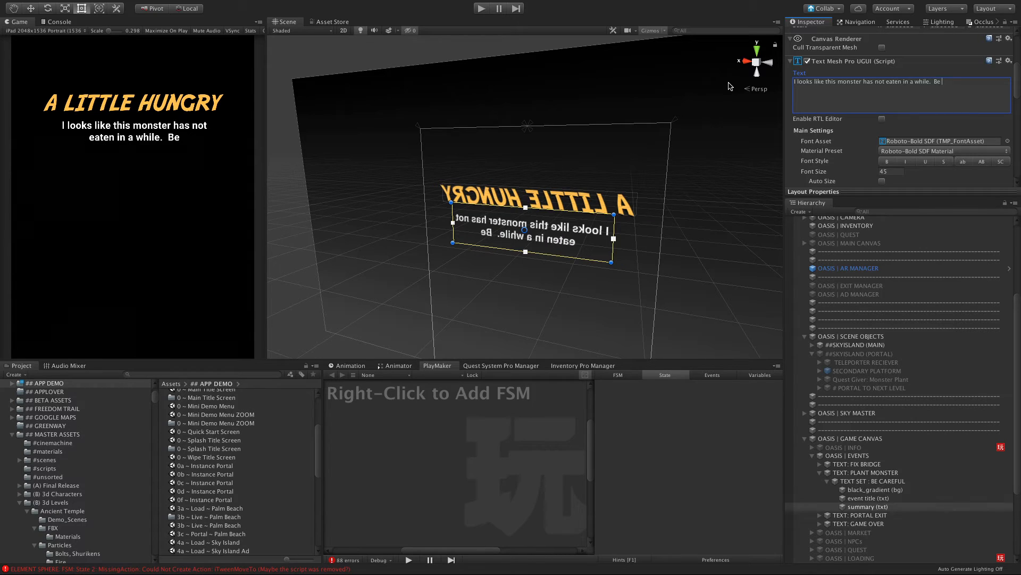
{"action": "type", "text": "careful "}
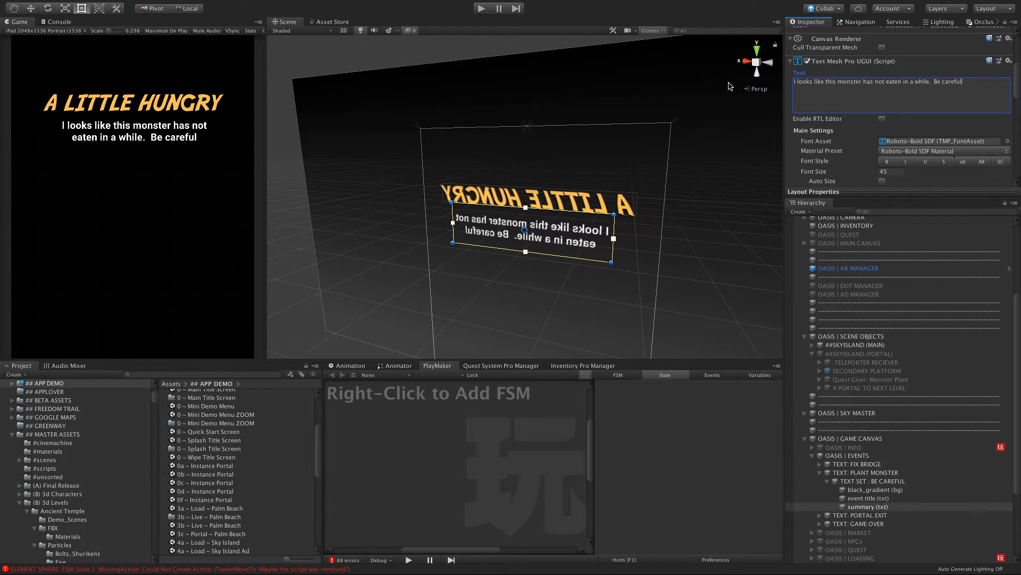
{"action": "type", "text": "as you pass."}
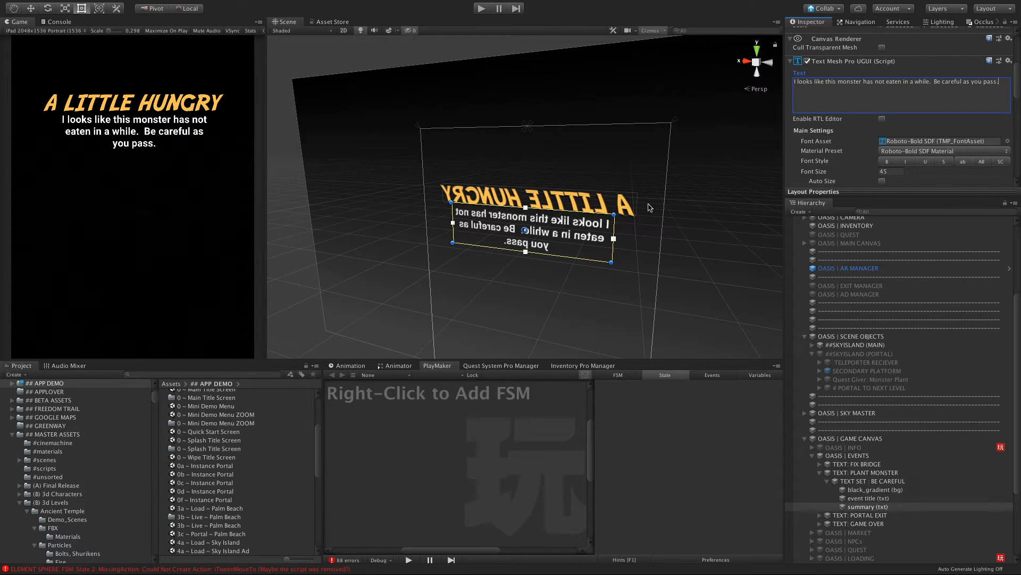
Widen the summary text box on both sides to match the title's width, so the text fits on two lines.
{"action": "left_click_drag", "start_coordinate": [615, 224], "coordinate": [645, 232]}
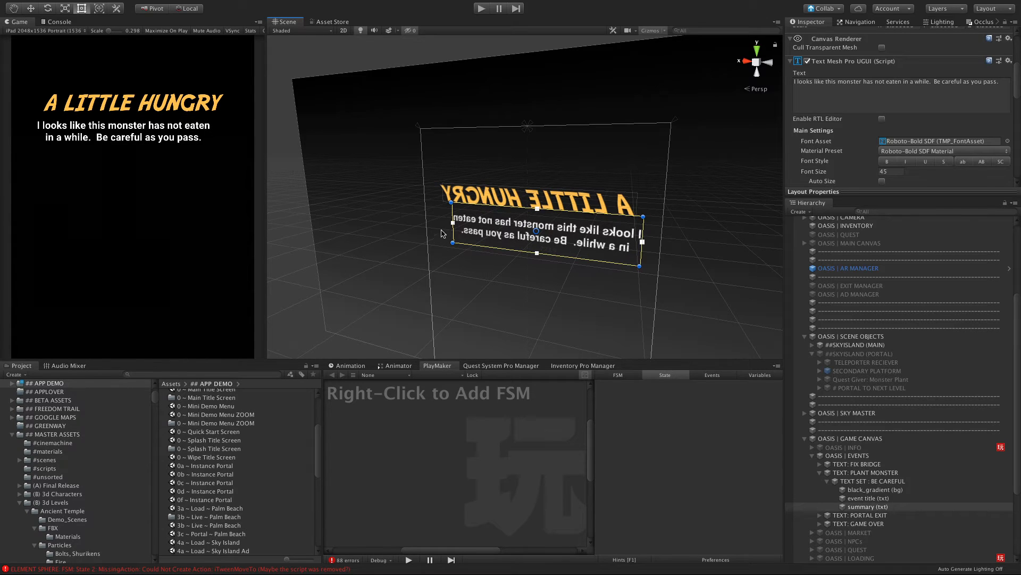
{"action": "mouse_move", "coordinate": [451, 212]}
{"action": "left_mouse_down"}
{"action": "mouse_move", "coordinate": [433, 212]}
{"action": "mouse_move", "coordinate": [444, 212]}
{"action": "left_mouse_up"}
{"action": "left_click_drag", "start_coordinate": [643, 232], "coordinate": [636, 228]}
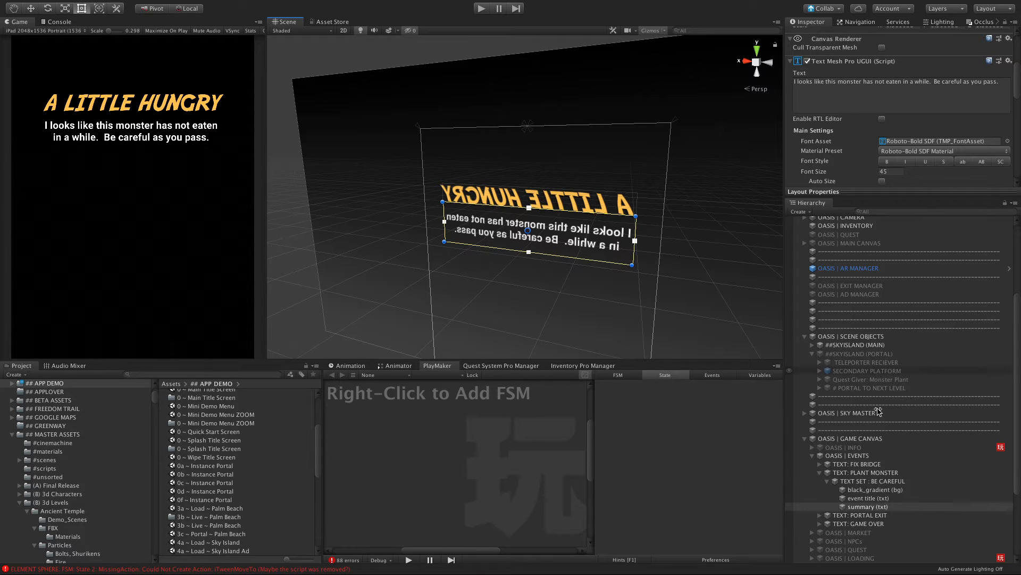
Collapse TEXT SET : BE CAREFUL in the hierarchy and deactivate it.
{"action": "left_click", "coordinate": [854, 498]}
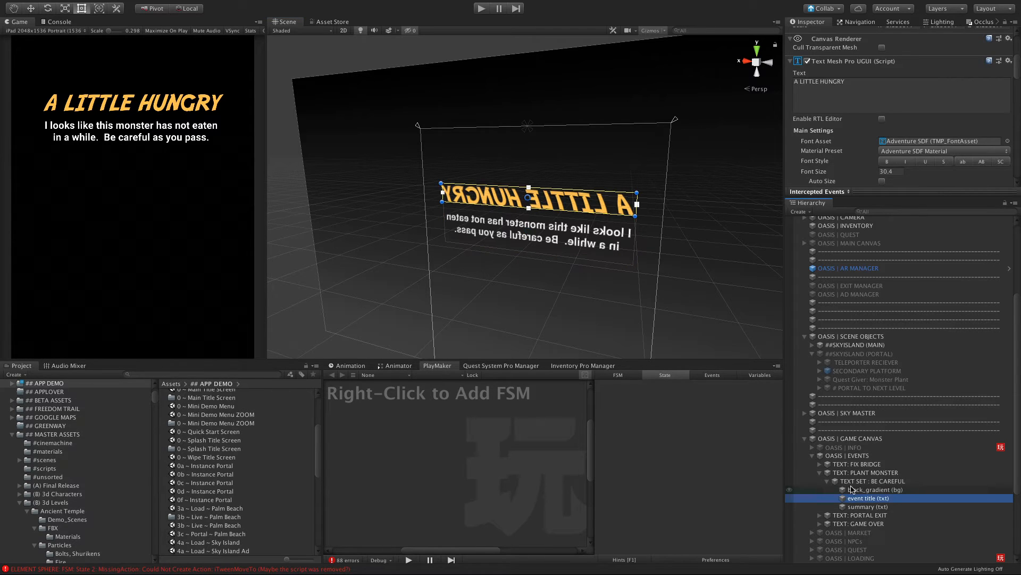
{"action": "left_click", "coordinate": [862, 481]}
{"action": "left_click", "coordinate": [828, 482]}
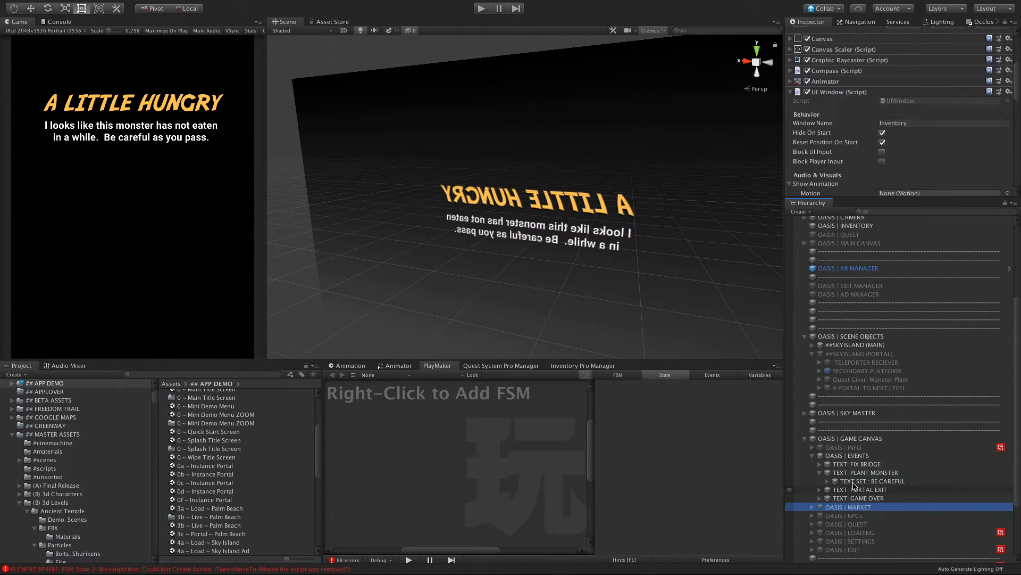
{"action": "scroll", "coordinate": [806, 41], "scroll_direction": "up", "scroll_amount": 5}
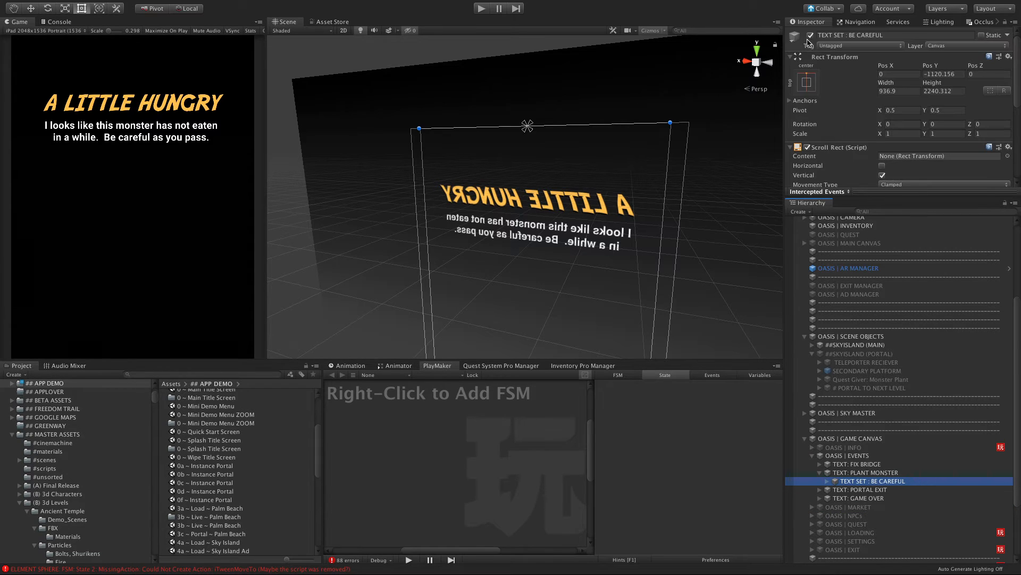
{"action": "left_click", "coordinate": [811, 35]}
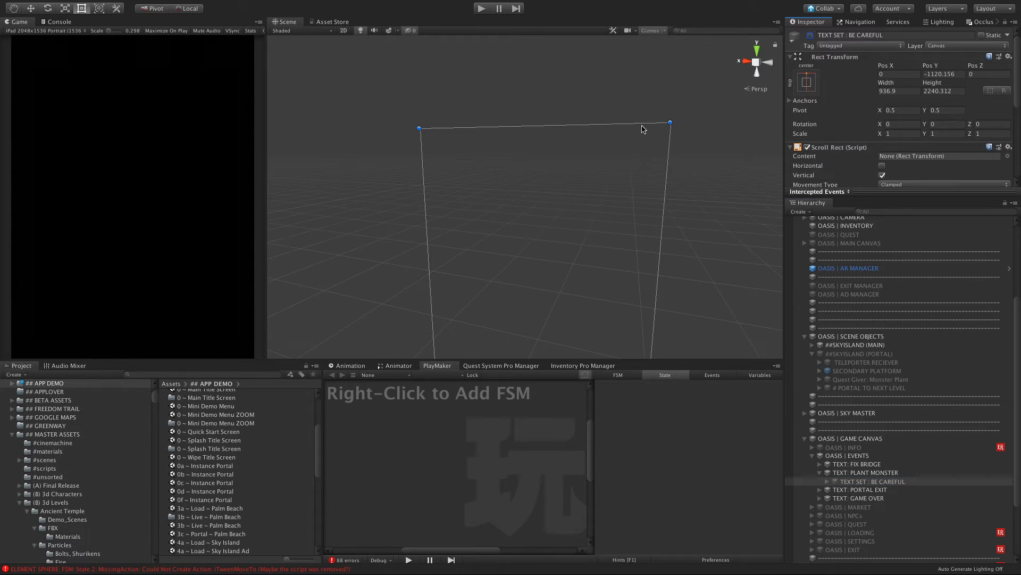
Duplicate # BRIDGE TRIGGER and place the copy directly below the original in the hierarchy.
{"action": "left_click", "coordinate": [844, 516]}
{"action": "scroll", "coordinate": [829, 246], "scroll_direction": "up", "scroll_amount": 5}
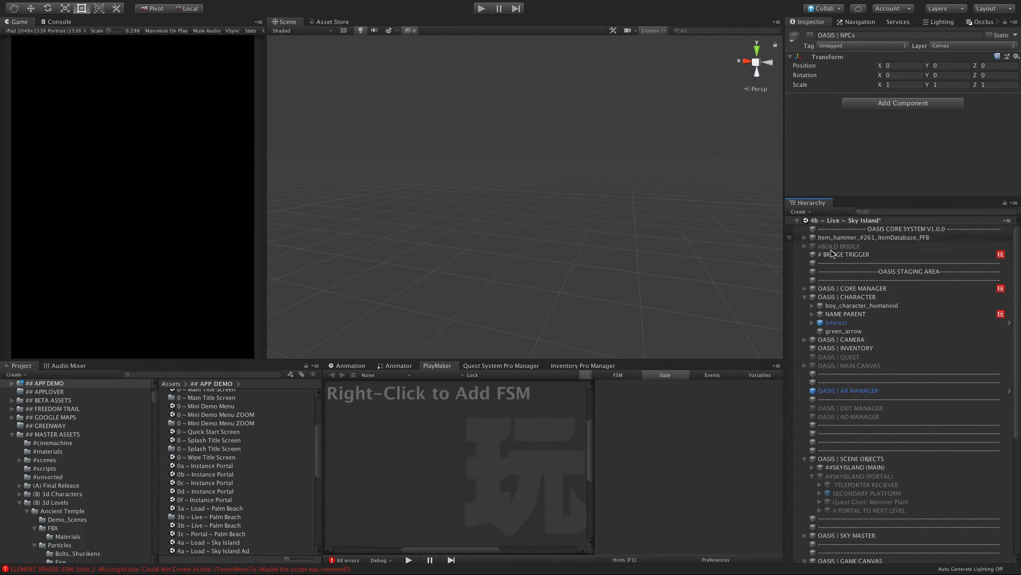
{"action": "left_click", "coordinate": [830, 255]}
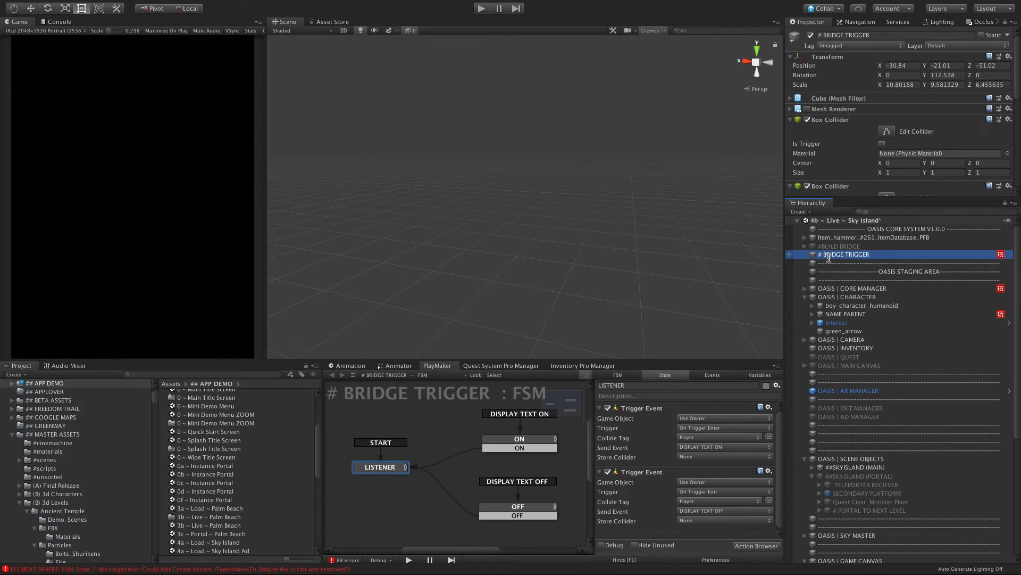
{"action": "key", "text": "ctrl+d"}
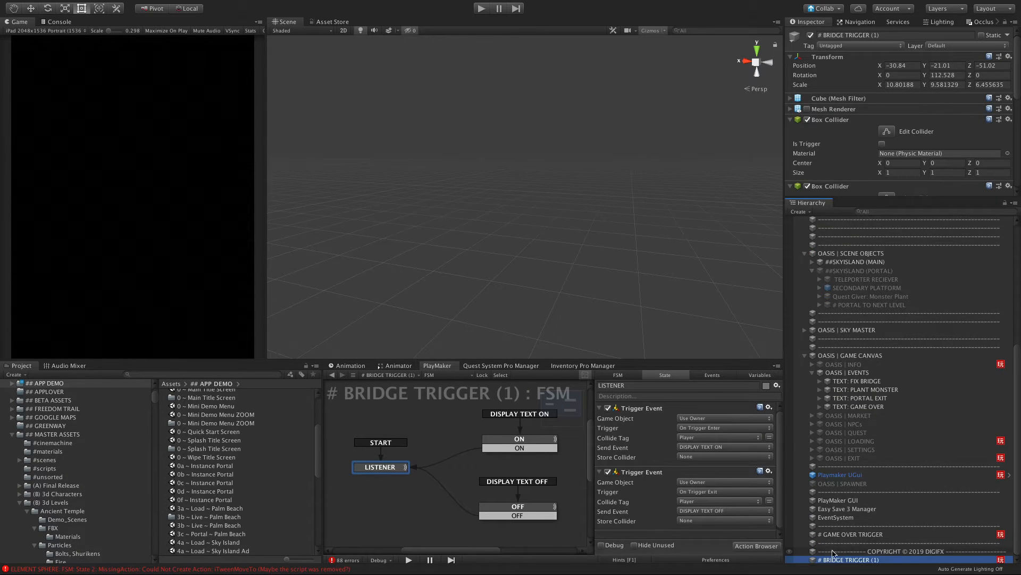
{"action": "left_click_drag", "start_coordinate": [835, 560], "coordinate": [844, 259]}
Rename the duplicated trigger as # PLANTMONSTER TRIGGER and collapse ##SKYISLAND (PORTAL) in the hierarchy.
{"action": "key", "text": "Right"}
{"action": "key", "text": "BackSpace"}
{"action": "key", "text": "BackSpace"}
{"action": "key", "text": "BackSpace"}
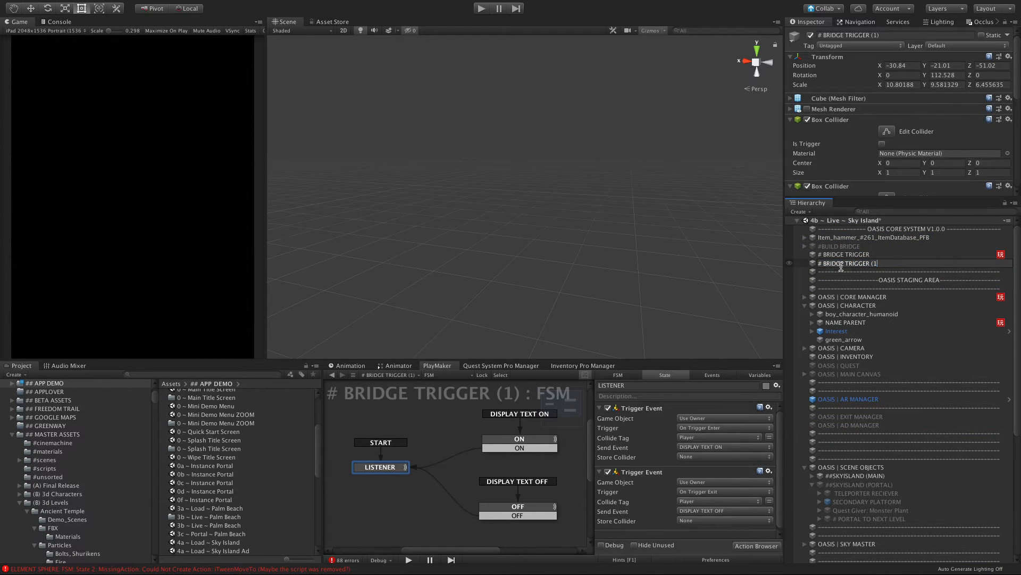
{"action": "left_click_drag", "start_coordinate": [844, 264], "coordinate": [823, 264]}
{"action": "type", "text": "PLANK"}
{"action": "type", "text": "MONSTER"}
{"action": "left_click", "coordinate": [837, 287]}
{"action": "left_click", "coordinate": [830, 264]}
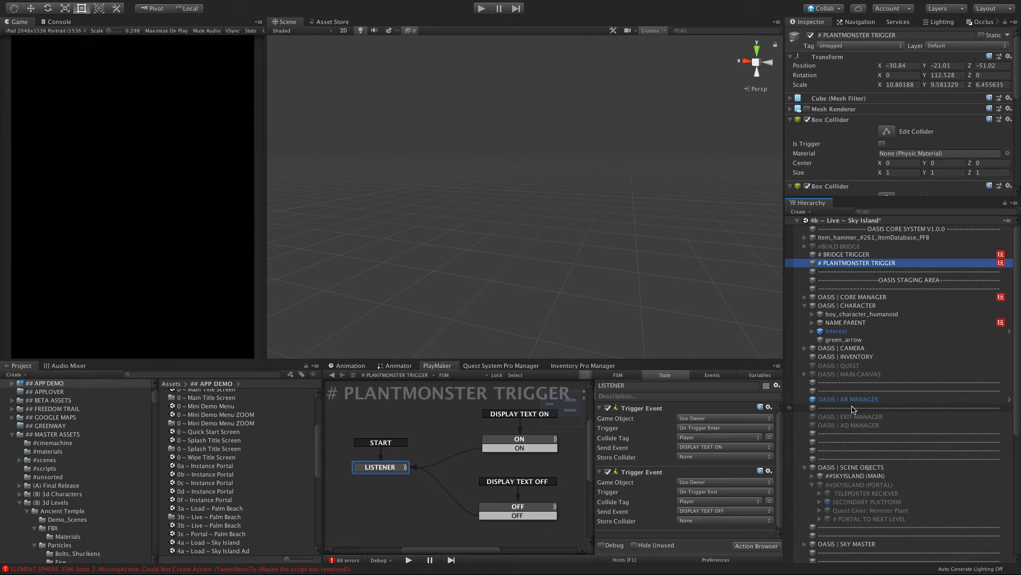
{"action": "left_click", "coordinate": [810, 485]}
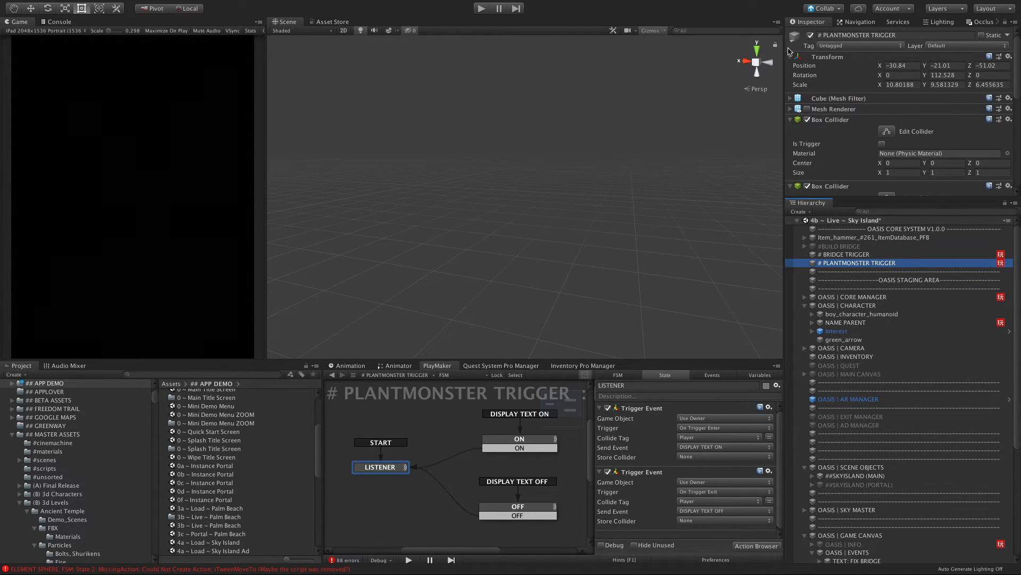
Activate ##SKYISLAND (PORTAL), expand it in the hierarchy, and deactivate ##SKYISLAND (MAIN).
{"action": "left_click", "coordinate": [858, 518]}
{"action": "left_click", "coordinate": [853, 485]}
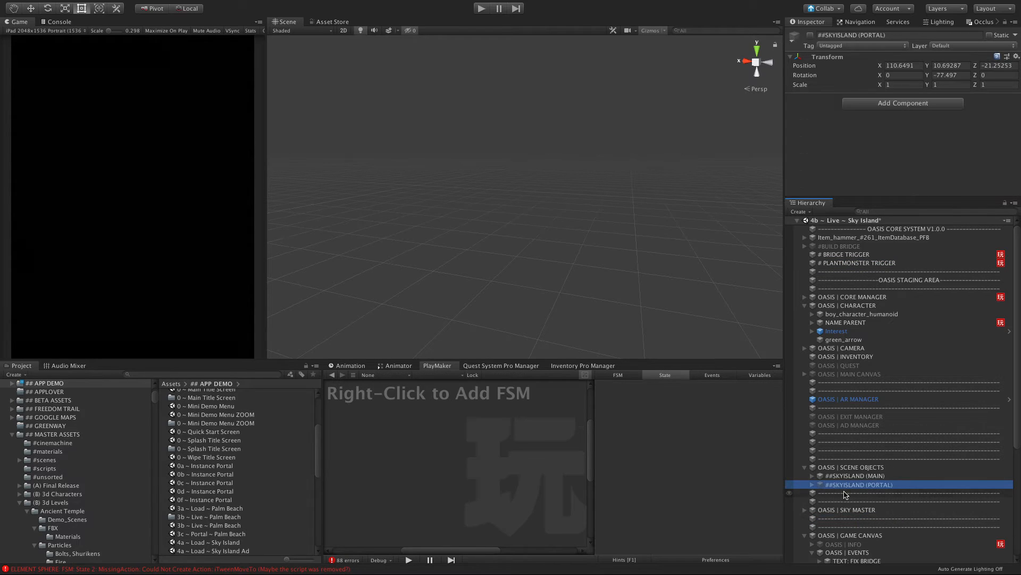
{"action": "left_click", "coordinate": [811, 35]}
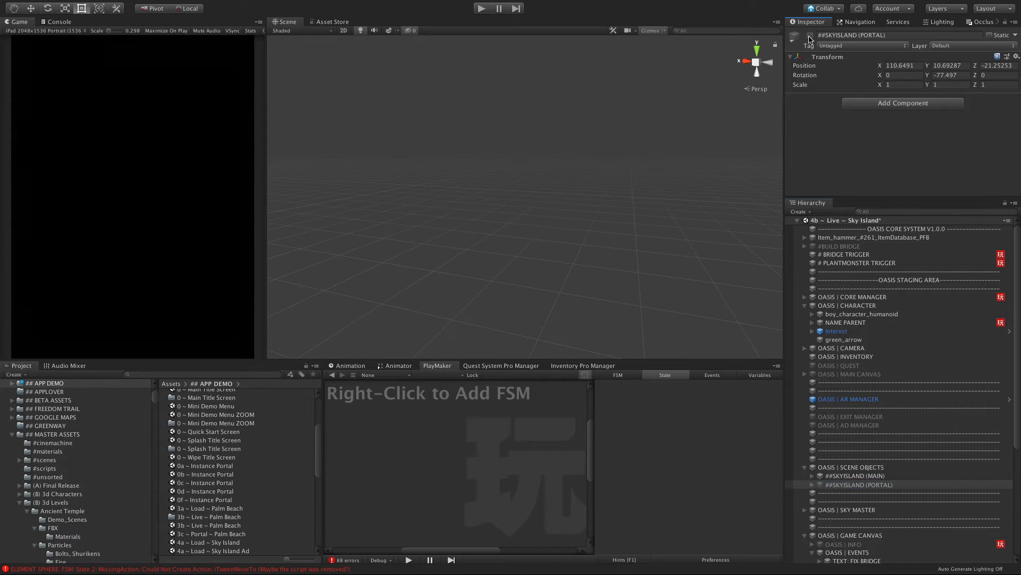
{"action": "left_click", "coordinate": [810, 484]}
{"action": "left_click", "coordinate": [841, 476]}
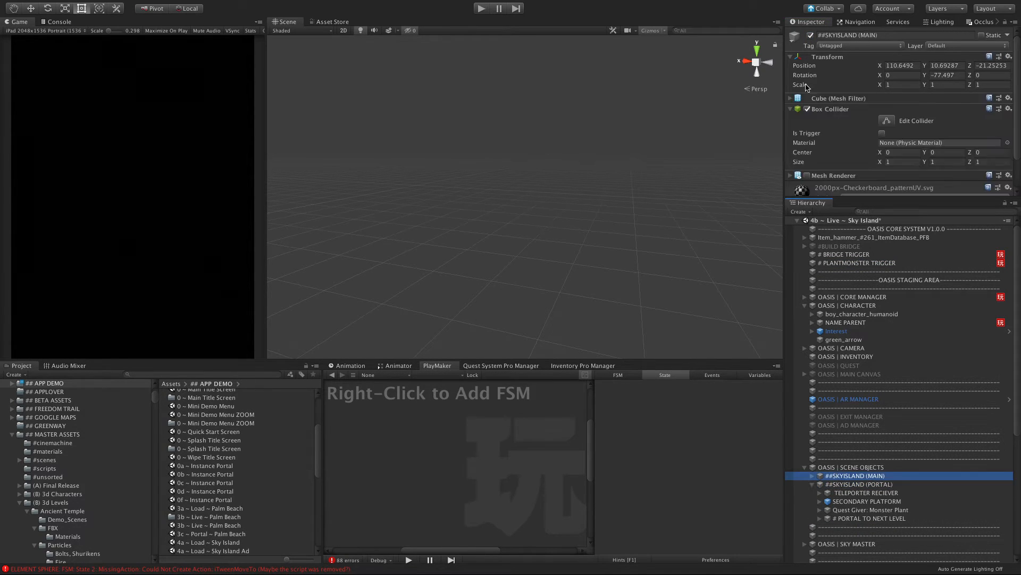
{"action": "left_click", "coordinate": [810, 35]}
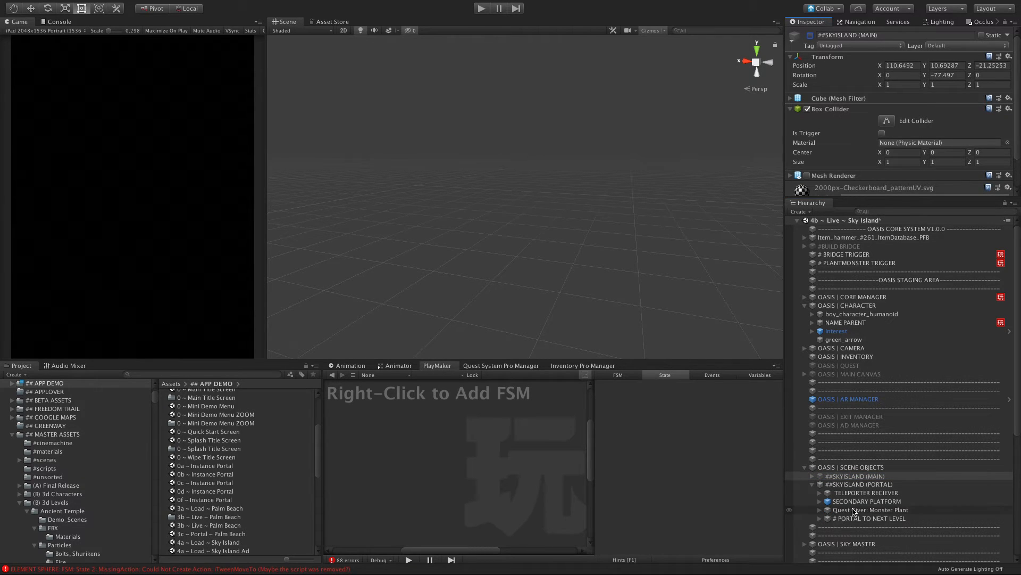
Frame Quest Giver: Monster Plant in the scene and expand its child objects for inspection.
{"action": "left_click", "coordinate": [851, 510]}
{"action": "key", "text": "f"}
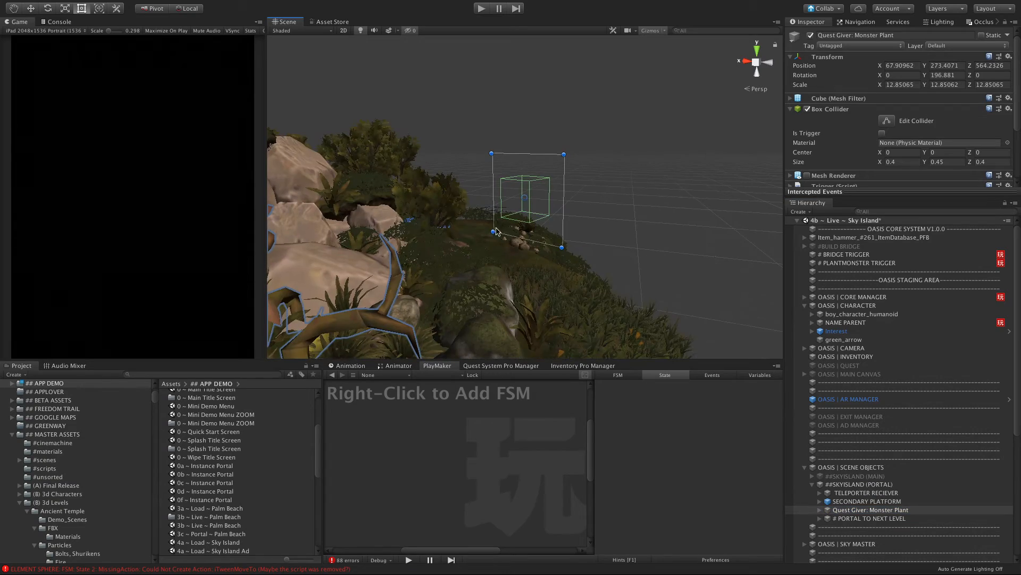
{"action": "left_click_drag", "start_coordinate": [680, 251], "coordinate": [414, 286], "text": "alt"}
{"action": "left_click", "coordinate": [821, 511]}
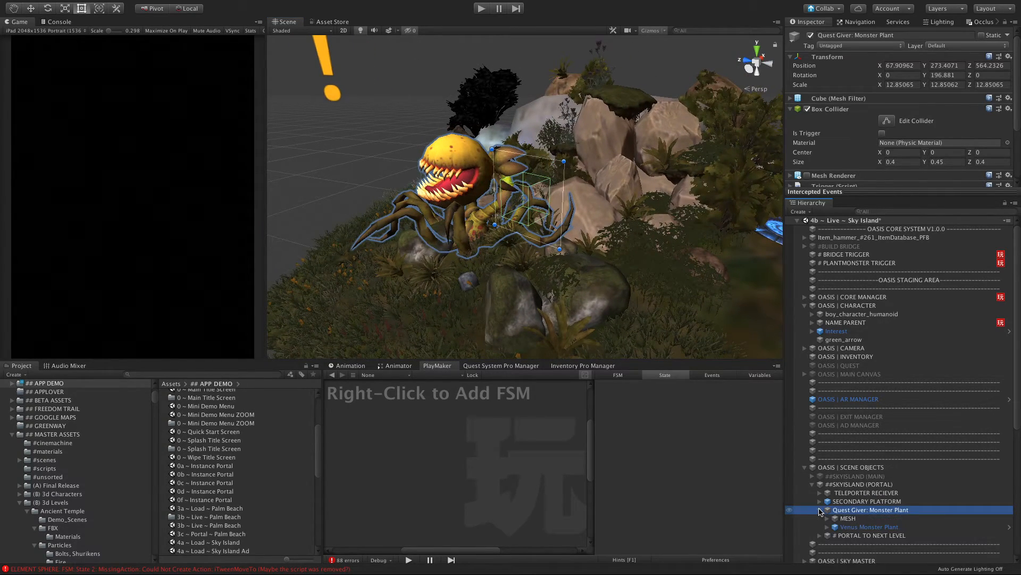
{"action": "scroll", "coordinate": [842, 512], "scroll_direction": "down", "scroll_amount": 5}
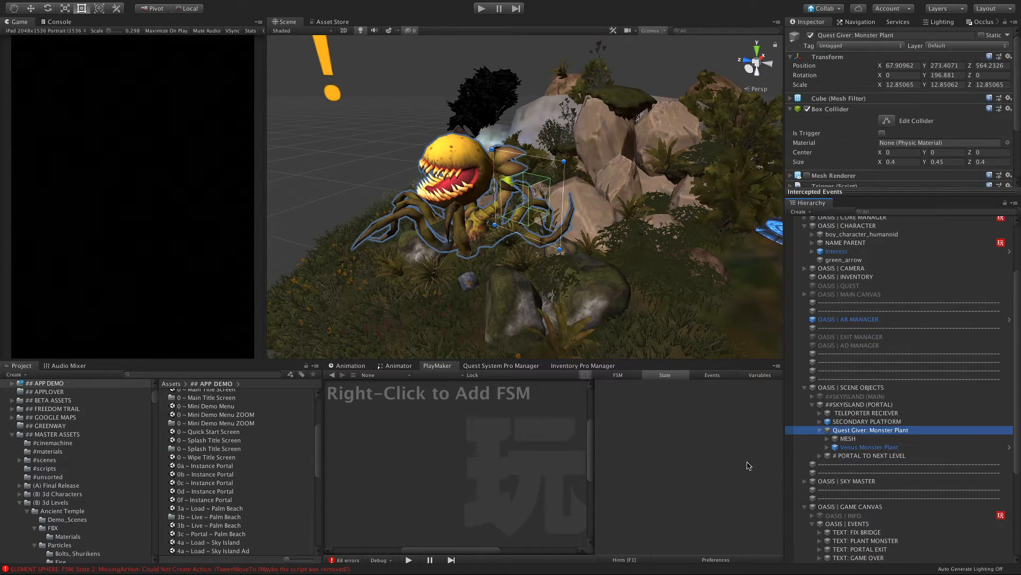
{"action": "left_click_drag", "start_coordinate": [471, 300], "coordinate": [549, 304], "text": "alt"}
{"action": "left_click_drag", "start_coordinate": [493, 288], "coordinate": [526, 292], "text": "alt"}
Try moving Venus Monster Plant out of Quest Giver: Monster Plant to sit directly under ##SKYISLAND (PORTAL).
{"action": "left_click_drag", "start_coordinate": [873, 449], "coordinate": [838, 428]}
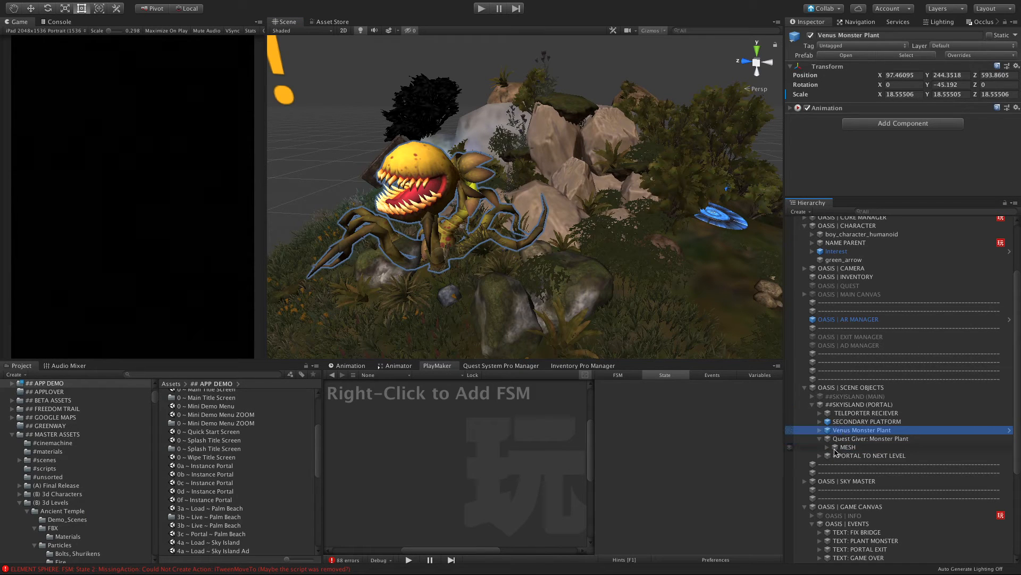
{"action": "left_click", "coordinate": [852, 448]}
{"action": "left_click", "coordinate": [827, 447]}
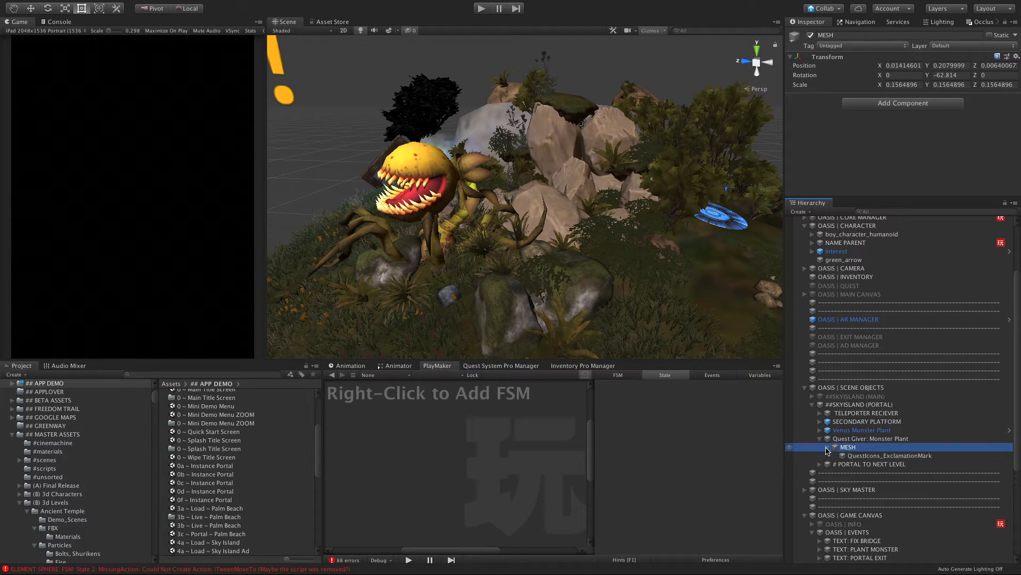
{"action": "left_click", "coordinate": [863, 456]}
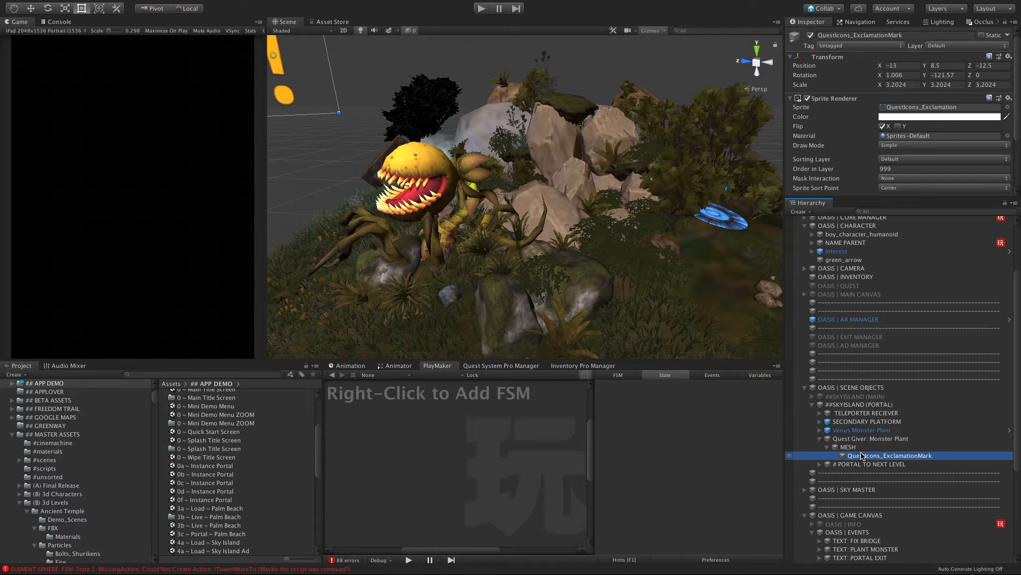
{"action": "key", "text": "Up"}
{"action": "key", "text": "Up"}
{"action": "key", "text": "Up"}
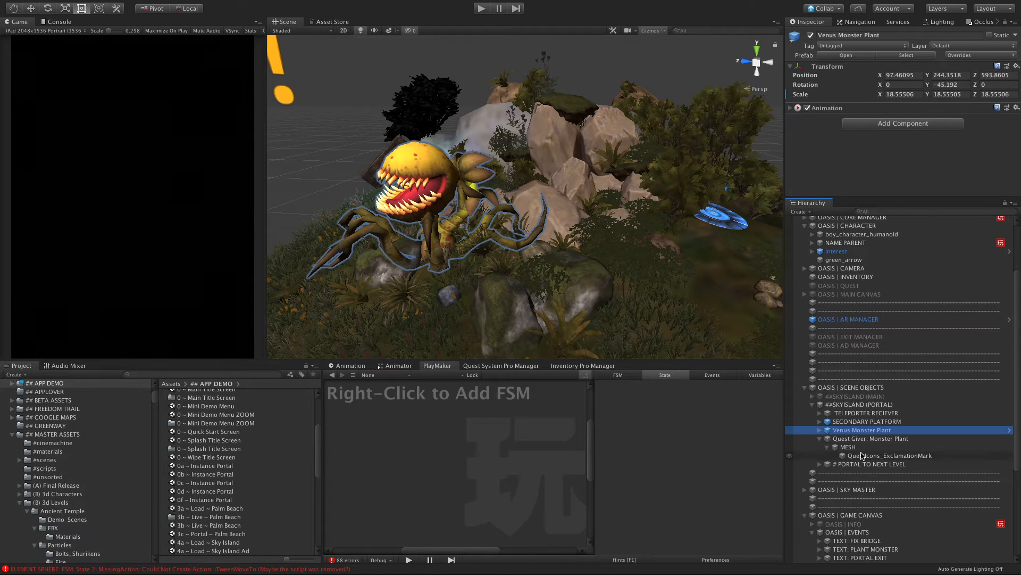
{"action": "left_click_drag", "start_coordinate": [862, 430], "coordinate": [863, 456]}
{"action": "key", "text": "Left"}
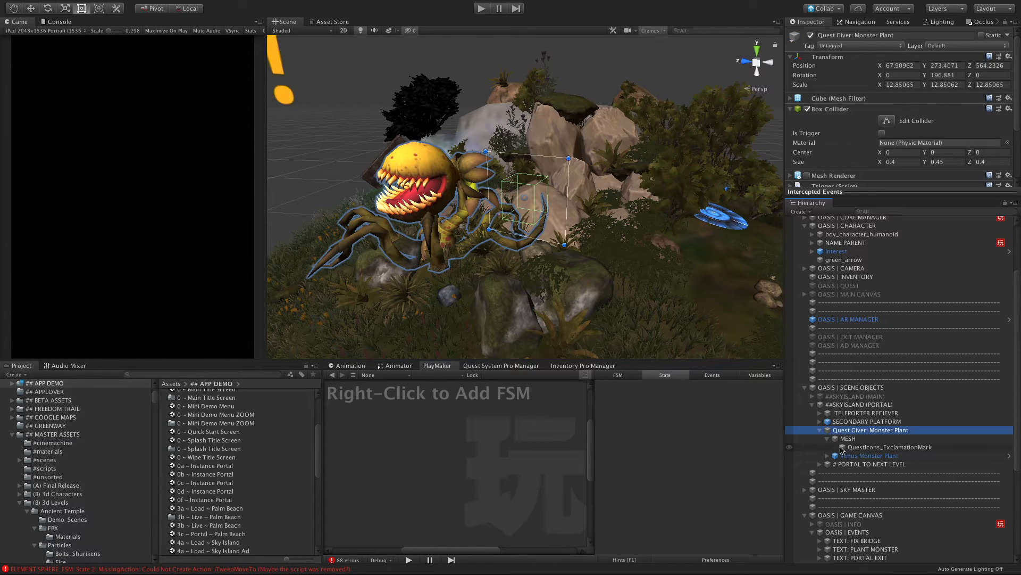
Move QuestIcons_ExclamationMark sideways and down so it floats just above the monster plant's head.
{"action": "left_click", "coordinate": [862, 447]}
{"action": "key", "text": "f"}
{"action": "left_click_drag", "start_coordinate": [309, 250], "coordinate": [337, 251], "text": "alt"}
{"action": "key", "text": "w"}
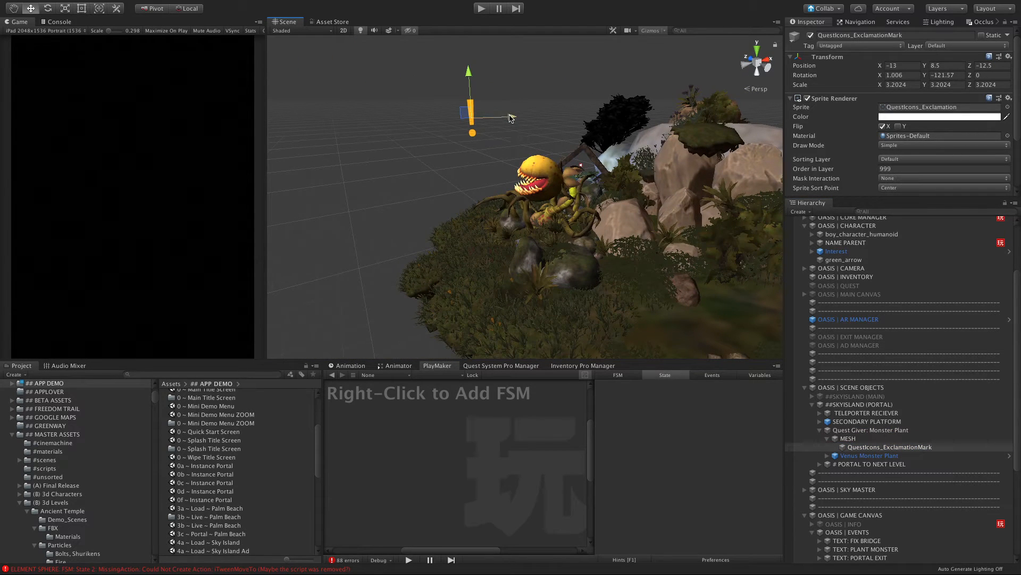
{"action": "left_click_drag", "start_coordinate": [509, 118], "coordinate": [585, 115]}
{"action": "scroll", "coordinate": [937, 118], "scroll_direction": "down", "scroll_amount": 3}
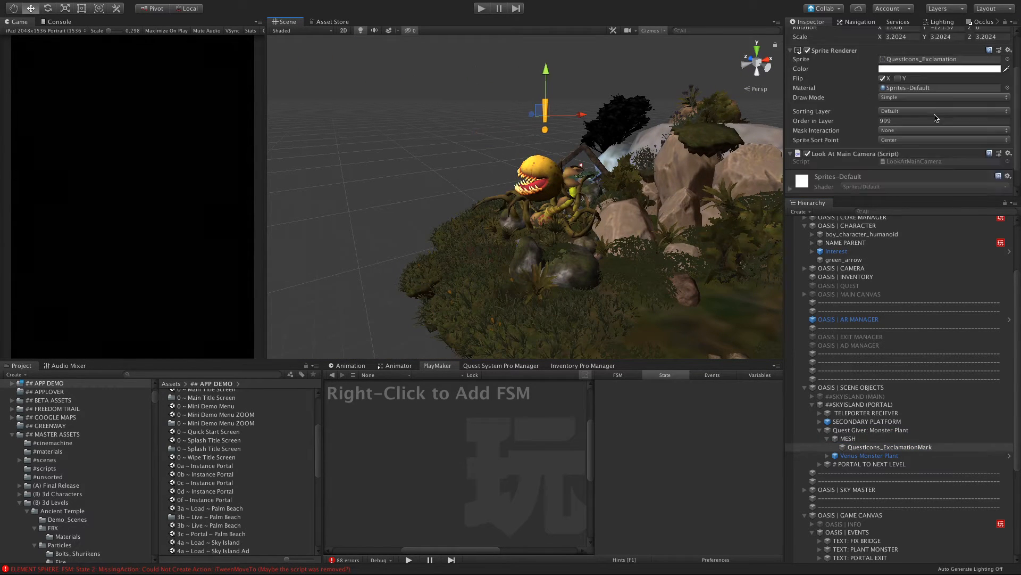
{"action": "left_click_drag", "start_coordinate": [612, 183], "coordinate": [543, 189], "text": "alt"}
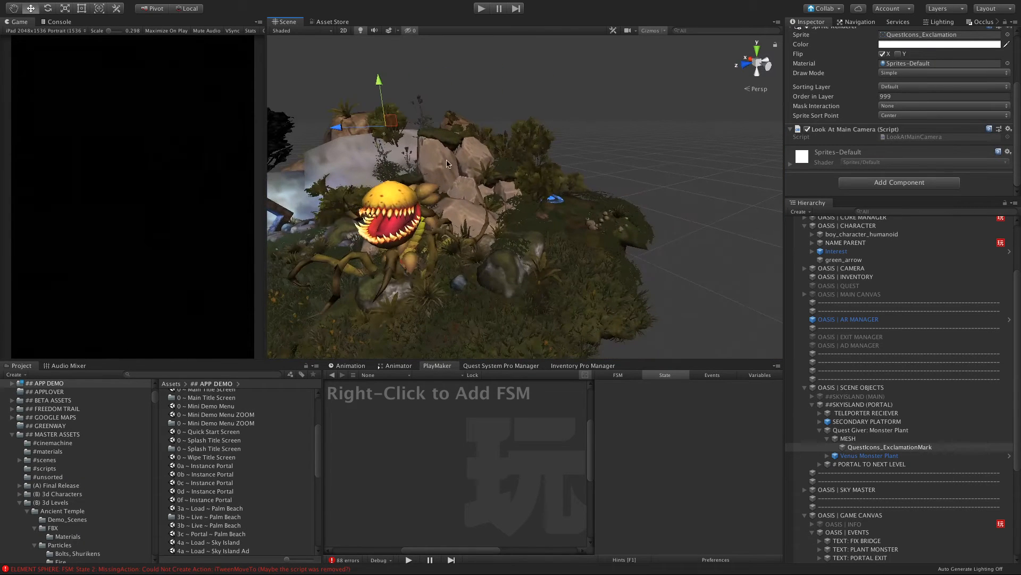
{"action": "left_click_drag", "start_coordinate": [359, 138], "coordinate": [439, 152], "text": "alt"}
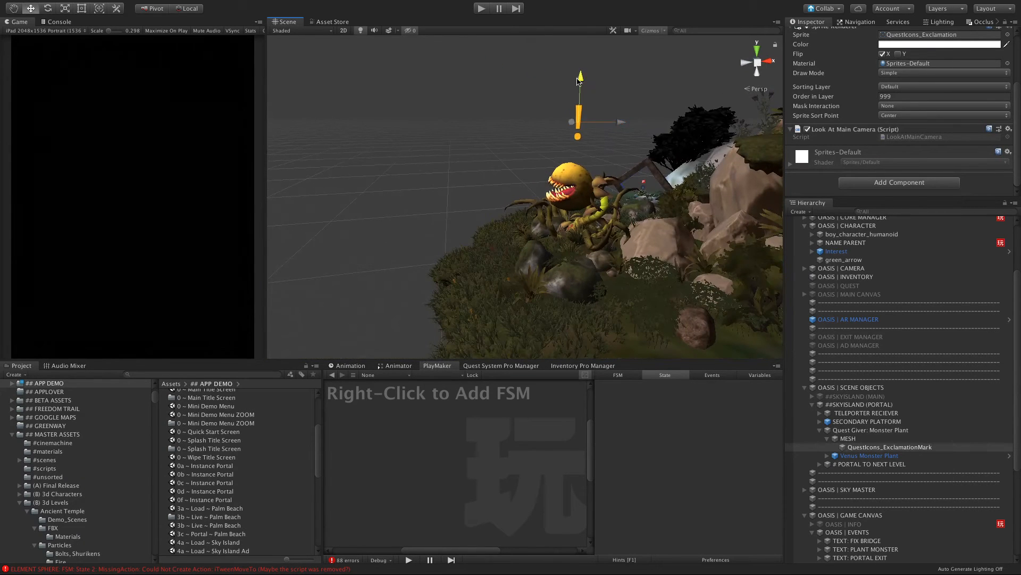
{"action": "left_click_drag", "start_coordinate": [576, 104], "coordinate": [209, 135], "text": "alt"}
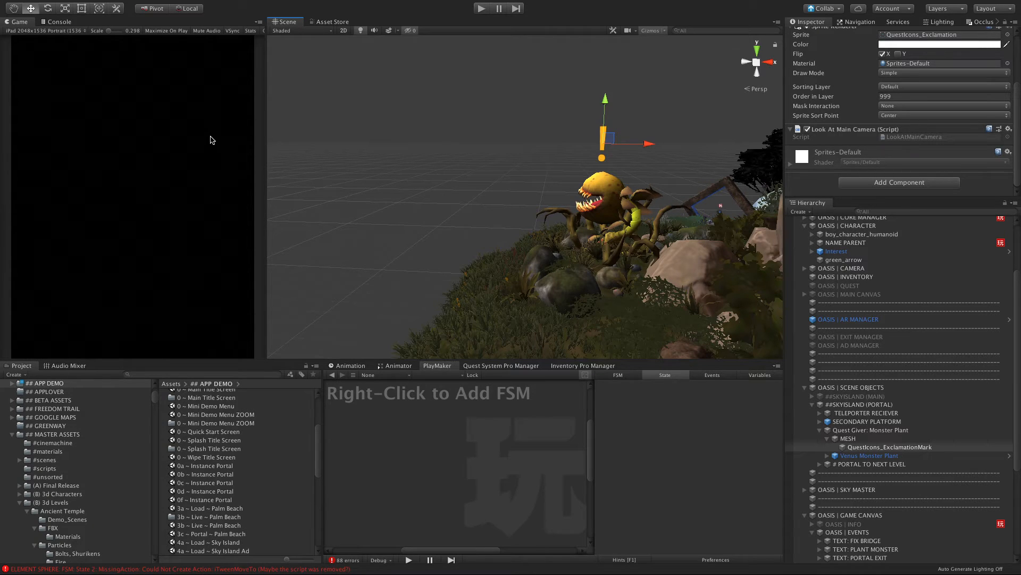
Collapse OASIS | CHARACTER, nest # PLANTMONSTER TRIGGER under Quest Giver: Monster Plant, and collapse MESH.
{"action": "left_click", "coordinate": [813, 405]}
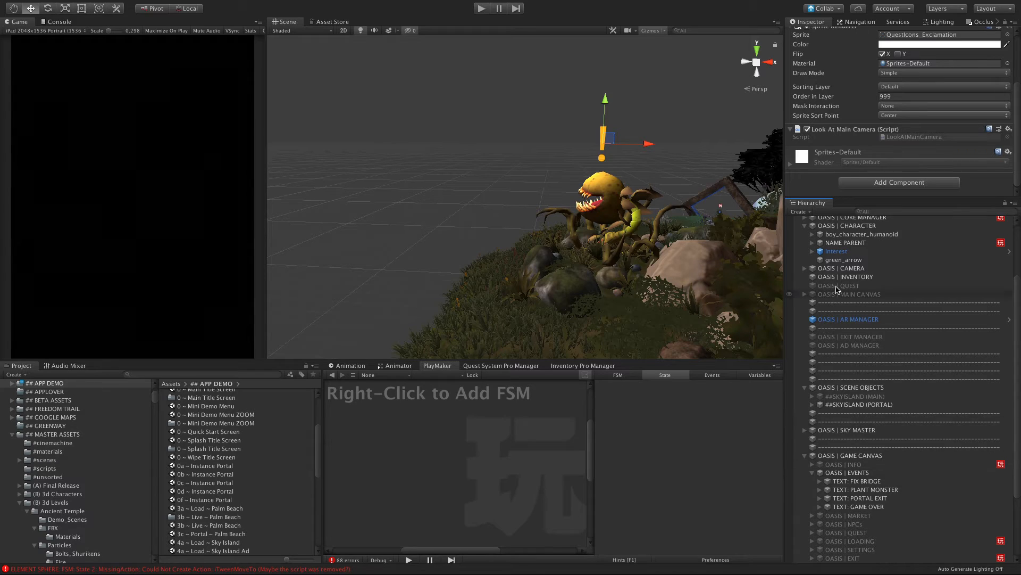
{"action": "scroll", "coordinate": [854, 276], "scroll_direction": "up", "scroll_amount": 3}
{"action": "left_click", "coordinate": [805, 305]}
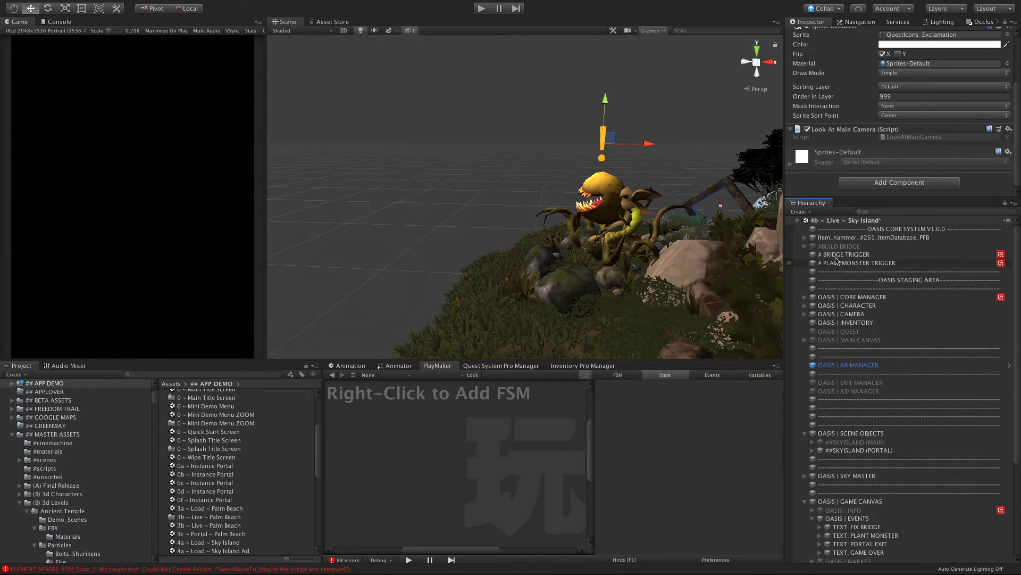
{"action": "left_click", "coordinate": [839, 264]}
{"action": "left_click_drag", "start_coordinate": [845, 280], "coordinate": [839, 452]}
{"action": "left_click_drag", "start_coordinate": [852, 512], "coordinate": [849, 470]}
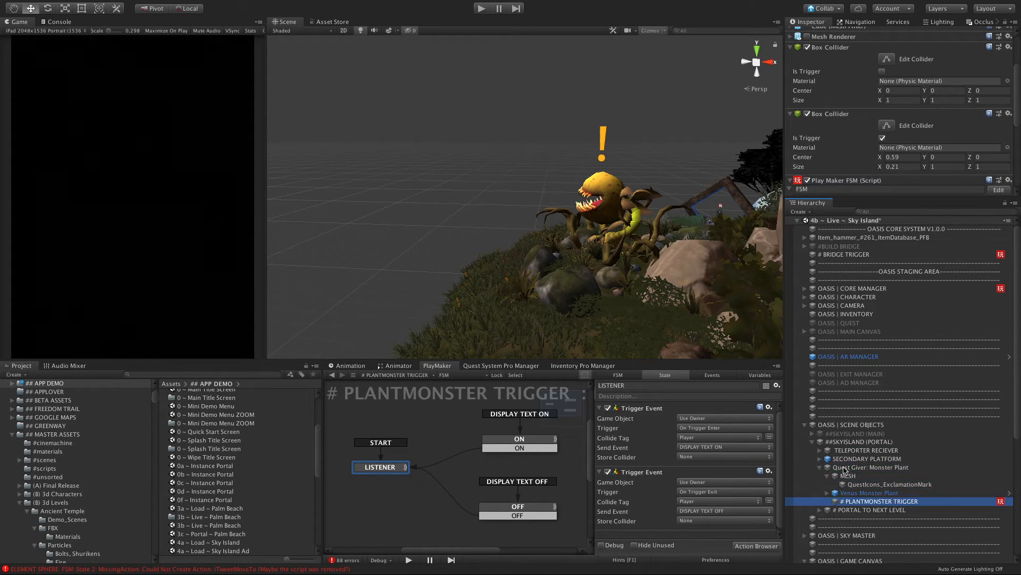
{"action": "left_click", "coordinate": [820, 468]}
{"action": "left_click", "coordinate": [819, 468]}
{"action": "left_click", "coordinate": [827, 475]}
{"action": "left_click", "coordinate": [869, 484]}
Set the local position of # PLANTMONSTER TRIGGER to 0, 0, 0.
{"action": "left_click", "coordinate": [881, 493]}
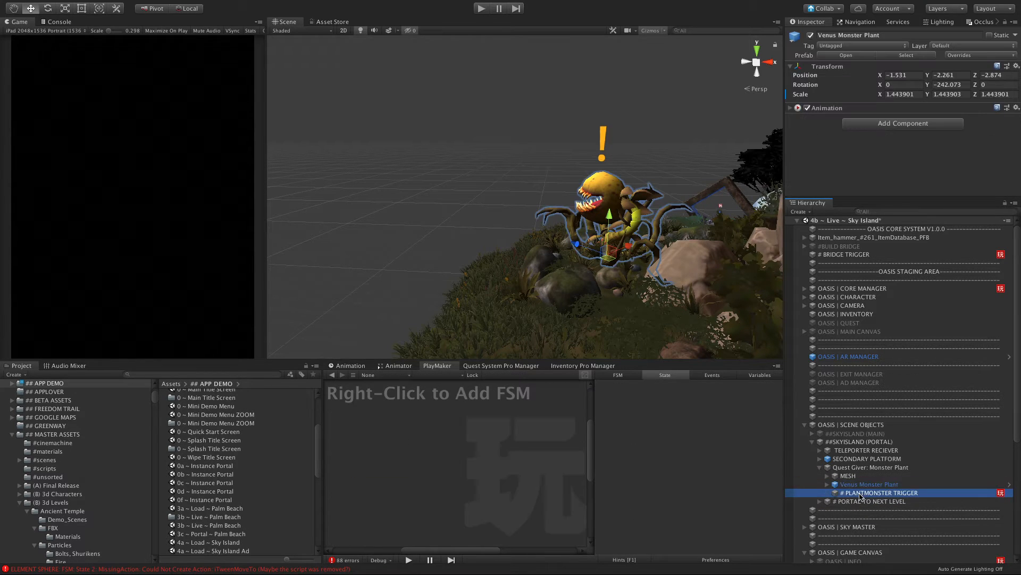
{"action": "left_click", "coordinate": [916, 68]}
{"action": "type", "text": "0"}
{"action": "key", "text": "Tab"}
{"action": "type", "text": "0"}
{"action": "key", "text": "Tab"}
{"action": "type", "text": "0"}
{"action": "key", "text": "Tab"}
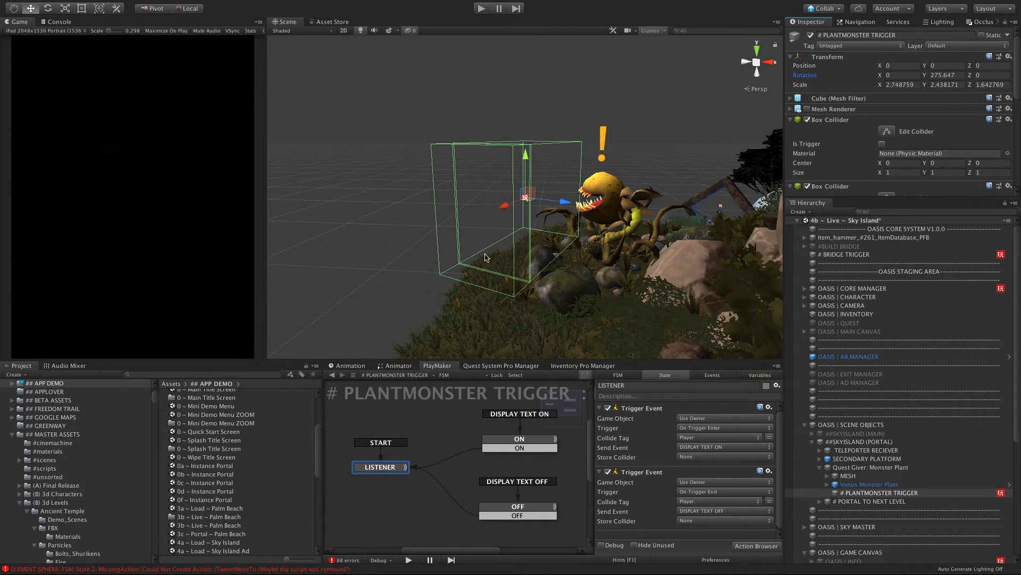
Move # PLANTMONSTER TRIGGER back to the root below # BRIDGE TRIGGER, and place Quest Giver: Monster Plant directly beneath it.
{"action": "left_click_drag", "start_coordinate": [520, 223], "coordinate": [692, 268], "text": "alt"}
{"action": "left_click", "coordinate": [862, 509]}
{"action": "left_click", "coordinate": [850, 493]}
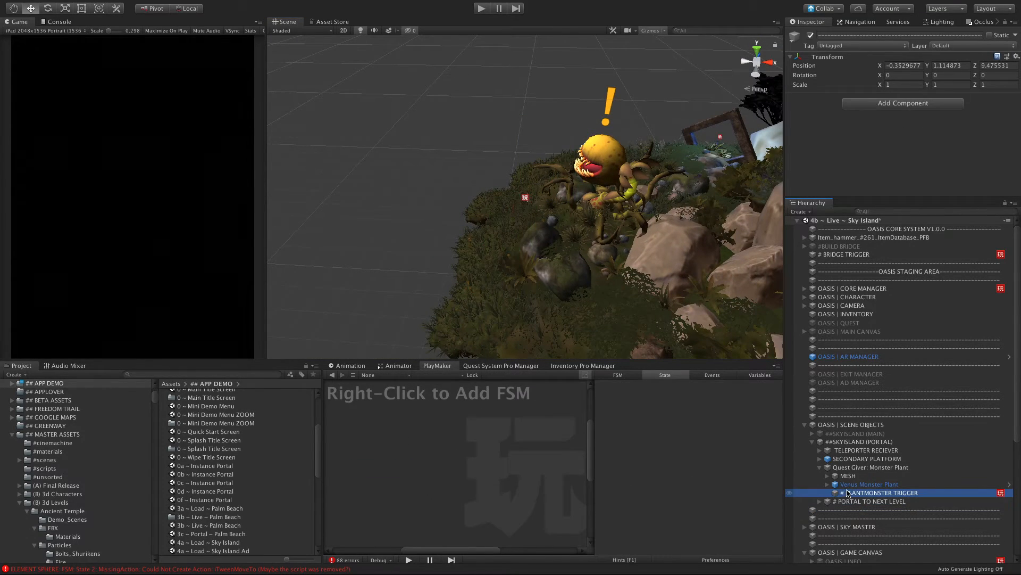
{"action": "left_click_drag", "start_coordinate": [847, 494], "coordinate": [856, 260]}
{"action": "left_click", "coordinate": [820, 475]}
{"action": "left_click_drag", "start_coordinate": [823, 476], "coordinate": [827, 268]}
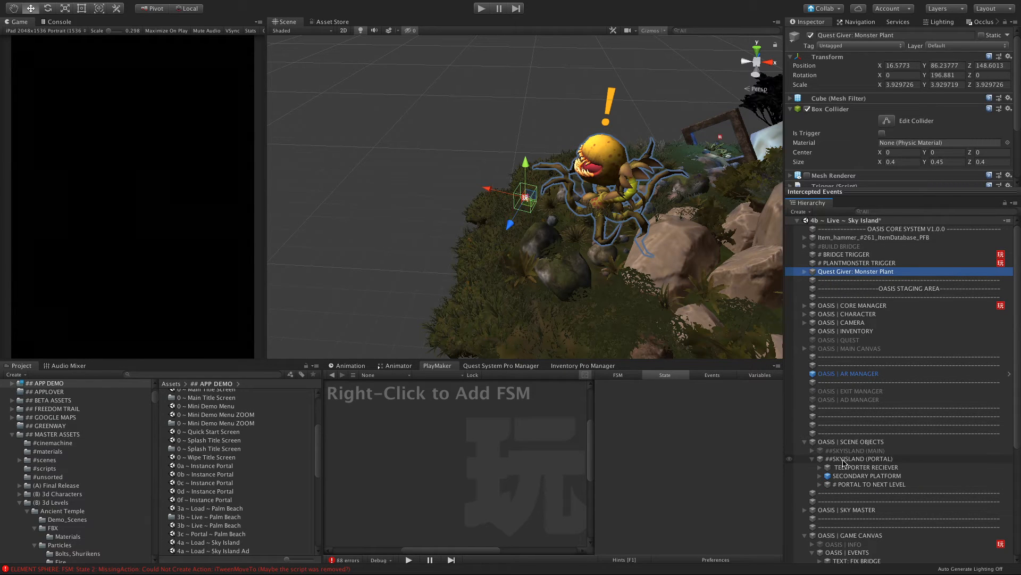
Rotate # PLANTMONSTER TRIGGER to about 90° around Y and show the Activate Game Object action of its ON state.
{"action": "left_click_drag", "start_coordinate": [539, 267], "coordinate": [637, 244], "text": "alt"}
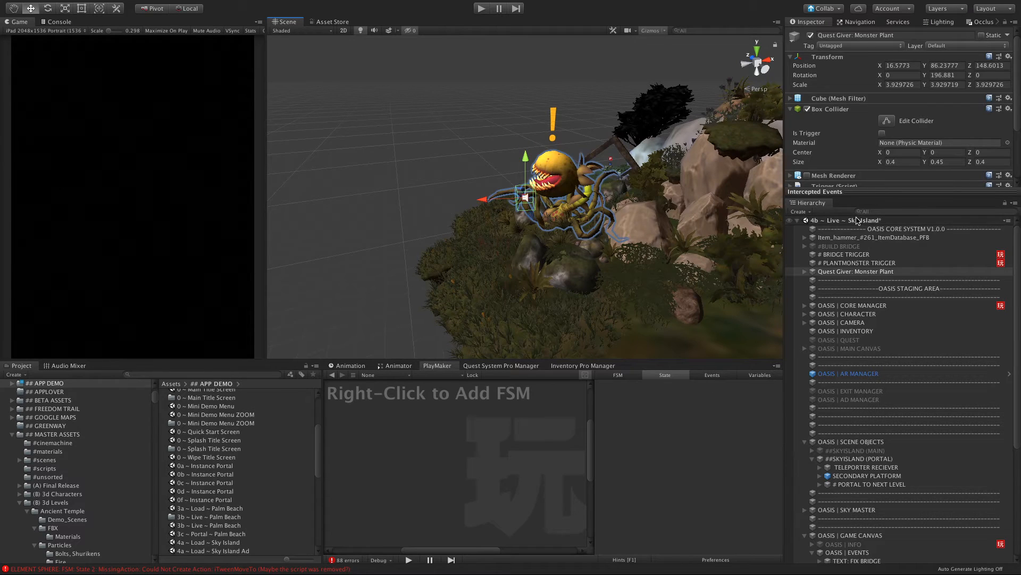
{"action": "left_click", "coordinate": [846, 264]}
{"action": "left_click_drag", "start_coordinate": [692, 298], "coordinate": [576, 345], "text": "alt"}
{"action": "key", "text": "e"}
{"action": "left_click_drag", "start_coordinate": [509, 233], "coordinate": [498, 383]}
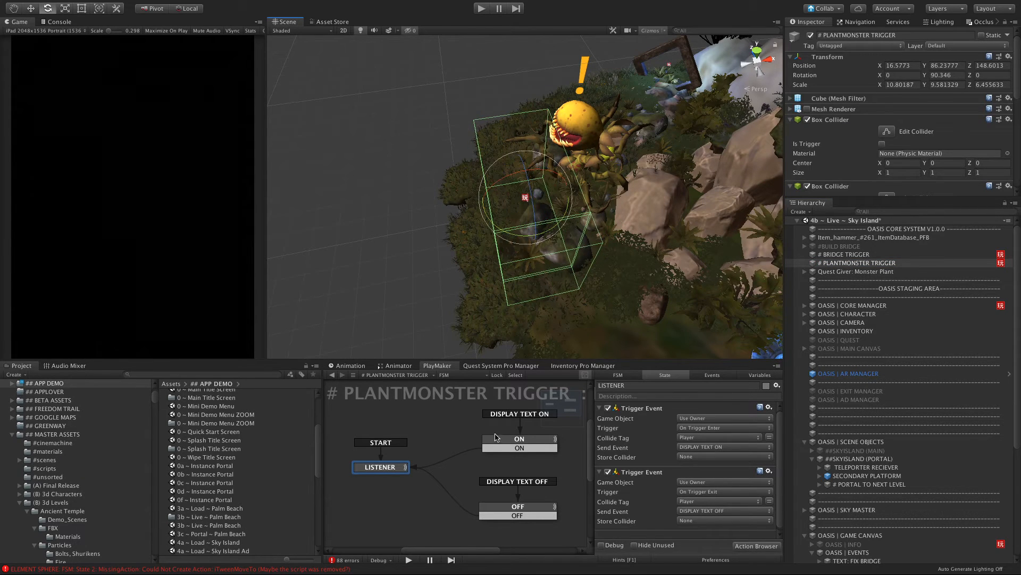
{"action": "left_click", "coordinate": [512, 449]}
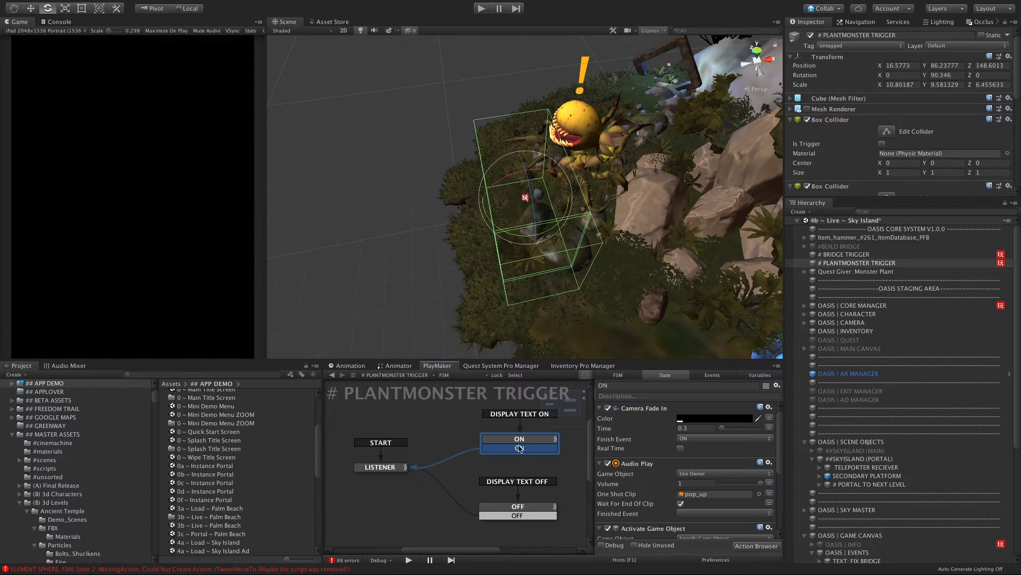
{"action": "scroll", "coordinate": [725, 519], "scroll_direction": "down", "scroll_amount": 3}
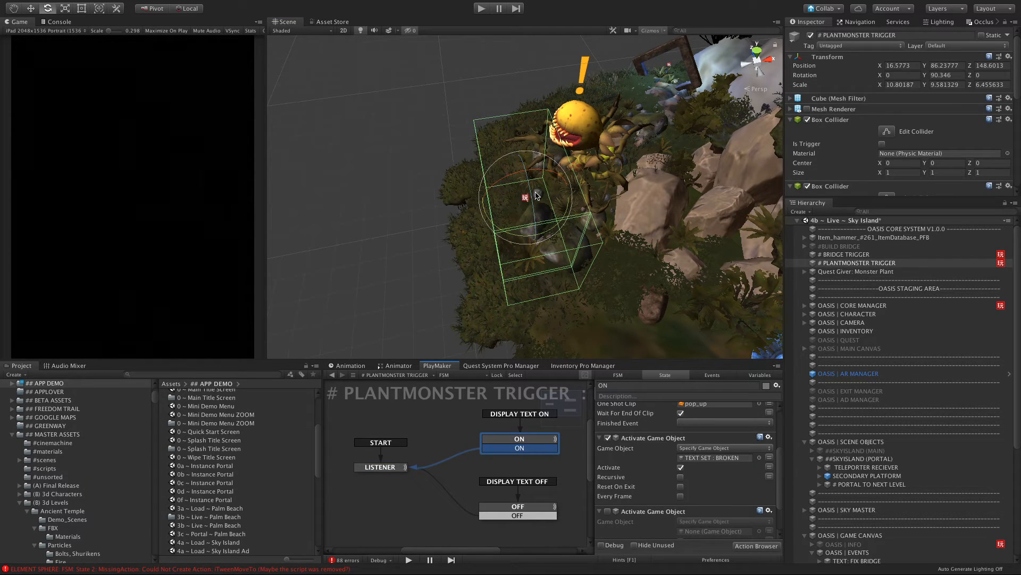
Enlarge # PLANTMONSTER TRIGGER to a scale of about 15 in Y and 27.7 in Z.
{"action": "key", "text": "r"}
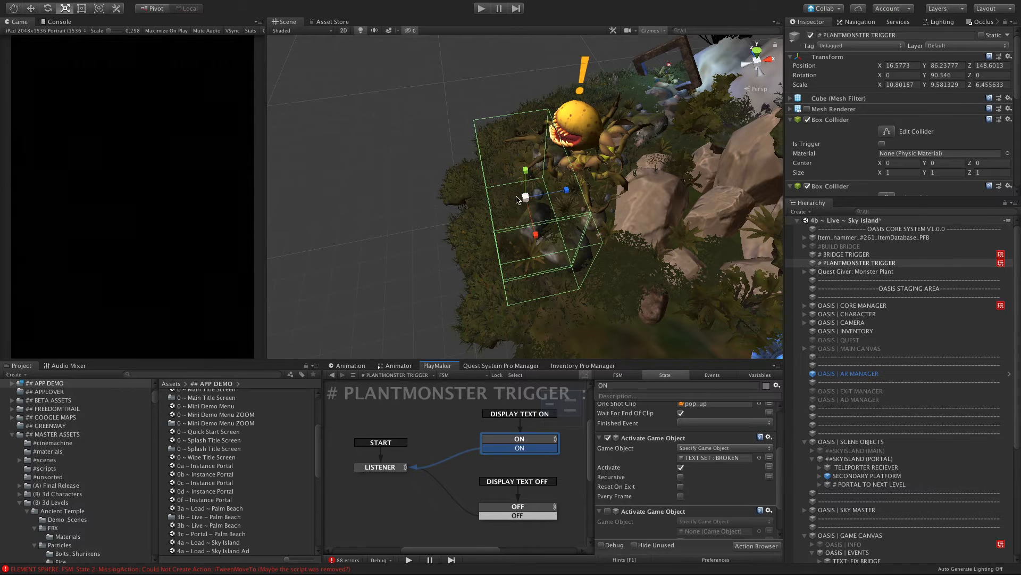
{"action": "left_click_drag", "start_coordinate": [568, 193], "coordinate": [662, 175]}
{"action": "left_click_drag", "start_coordinate": [483, 242], "coordinate": [523, 223], "text": "alt"}
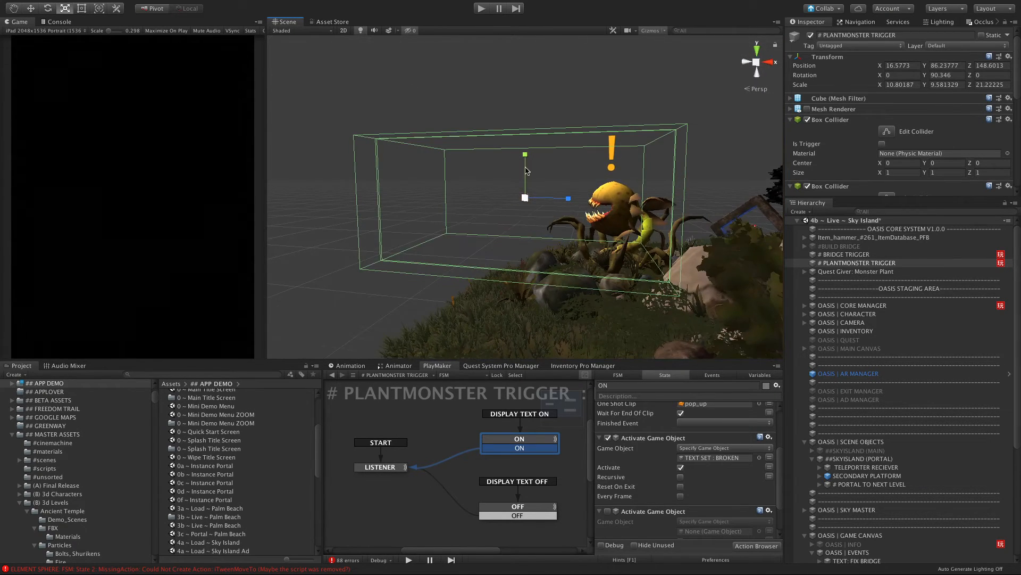
{"action": "left_click_drag", "start_coordinate": [526, 155], "coordinate": [569, 213]}
Move # PLANTMONSTER TRIGGER onto the ground around the monster plant, at about X 21.1, Y 80.9, Z 153.9.
{"action": "key", "text": "w"}
{"action": "left_click_drag", "start_coordinate": [537, 169], "coordinate": [445, 187]}
{"action": "left_click_drag", "start_coordinate": [594, 198], "coordinate": [622, 202]}
{"action": "left_click_drag", "start_coordinate": [426, 229], "coordinate": [452, 242], "text": "alt"}
{"action": "left_click_drag", "start_coordinate": [610, 194], "coordinate": [593, 196]}
{"action": "left_click_drag", "start_coordinate": [468, 234], "coordinate": [609, 281], "text": "alt"}
{"action": "left_click_drag", "start_coordinate": [533, 144], "coordinate": [458, 239]}
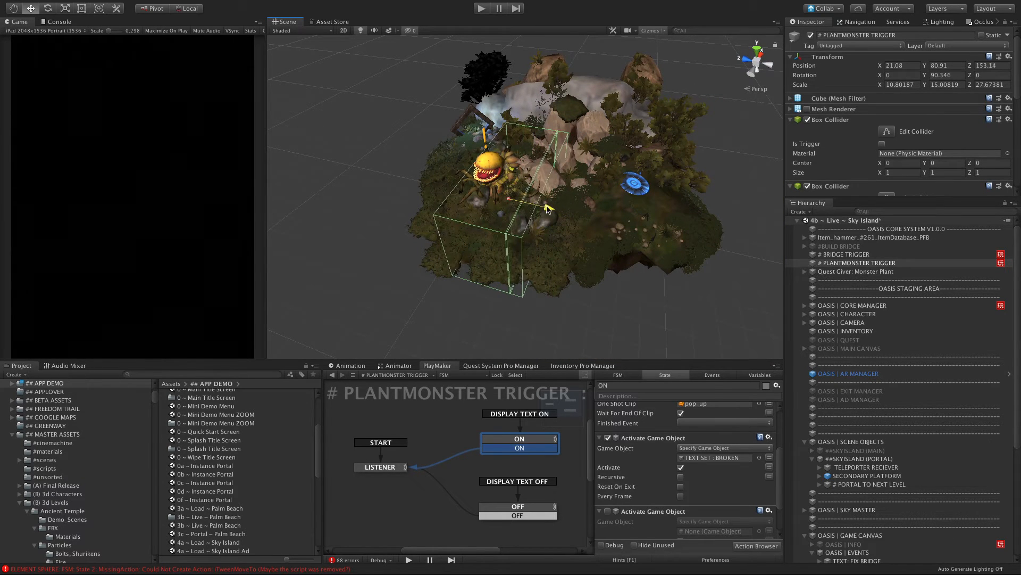
{"action": "left_click_drag", "start_coordinate": [522, 211], "coordinate": [570, 99], "text": "alt"}
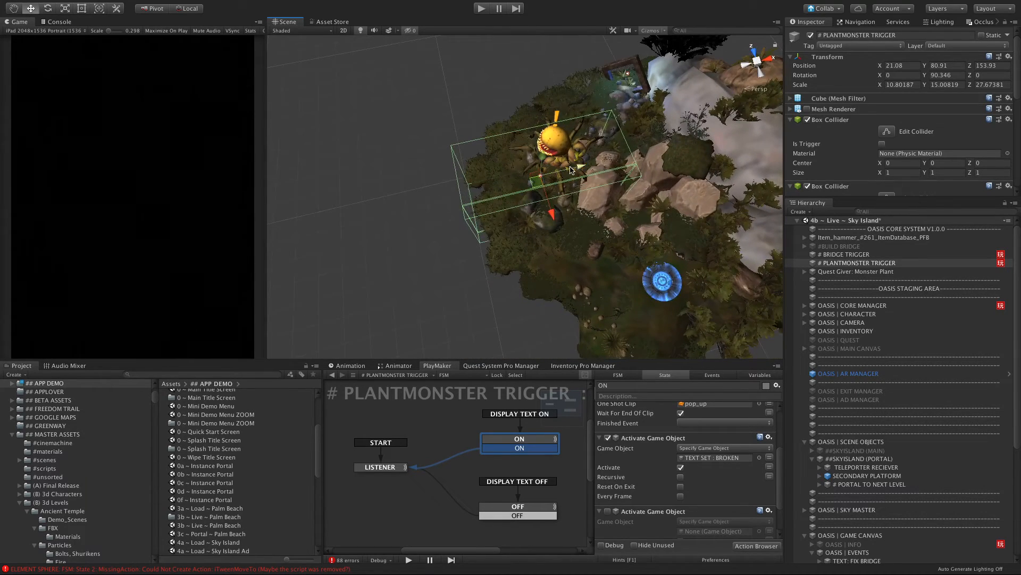
Lengthen # PLANTMONSTER TRIGGER to a Z scale of about 41.5 and shift it to about X 25.2.
{"action": "key", "text": "r"}
{"action": "left_click_drag", "start_coordinate": [580, 166], "coordinate": [502, 193]}
{"action": "key", "text": "e"}
{"action": "key", "text": "w"}
{"action": "left_click_drag", "start_coordinate": [583, 196], "coordinate": [609, 202]}
View the whole island, frame Quest Giver: Monster Plant, and reselect # PLANTMONSTER TRIGGER to check its placement.
{"action": "left_click", "coordinate": [405, 205]}
{"action": "left_click_drag", "start_coordinate": [411, 222], "coordinate": [686, 143], "text": "alt"}
{"action": "scroll", "coordinate": [843, 378], "scroll_direction": "up", "scroll_amount": 5}
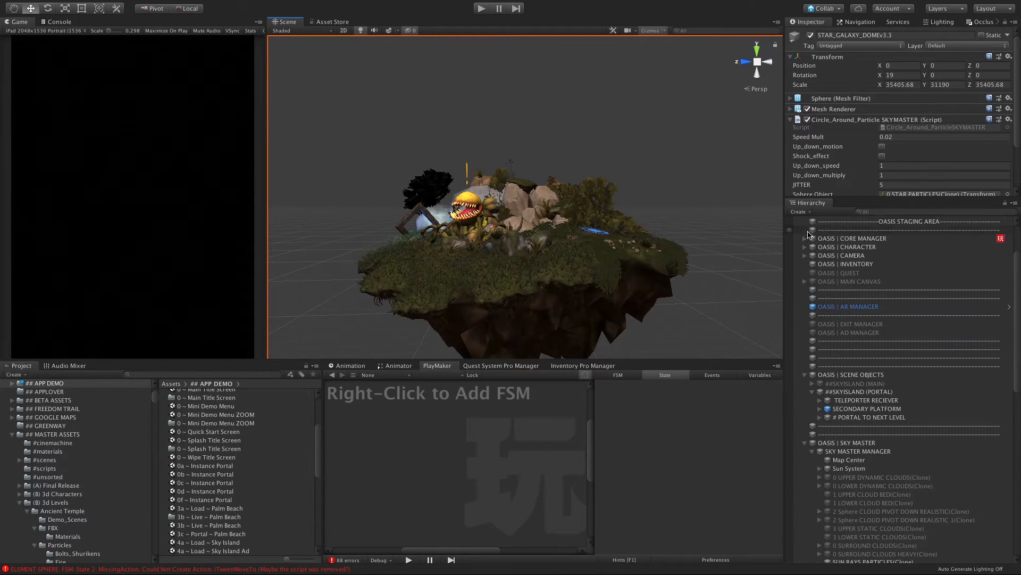
{"action": "left_click", "coordinate": [850, 273]}
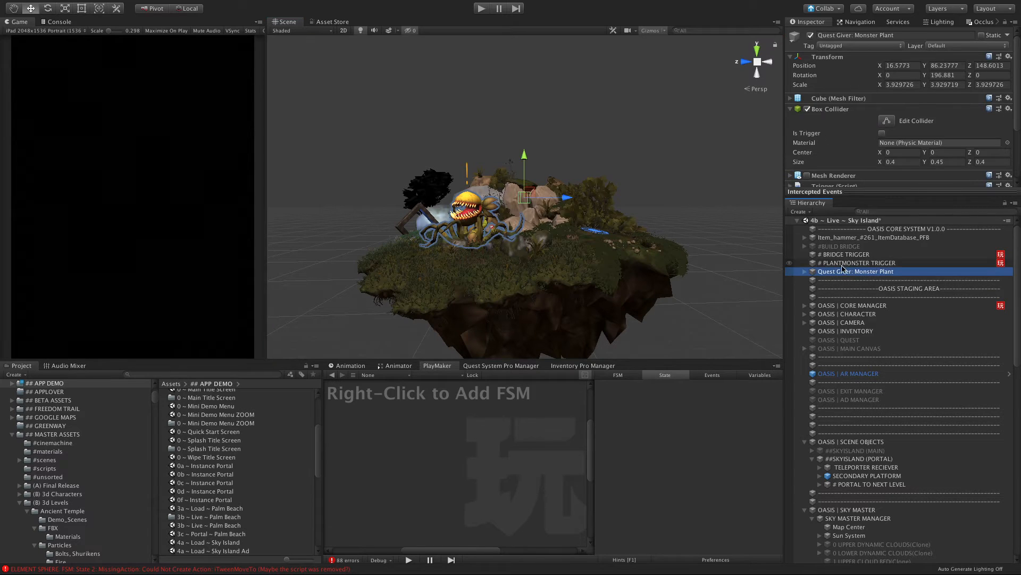
{"action": "key", "text": "f"}
{"action": "left_click", "coordinate": [833, 265]}
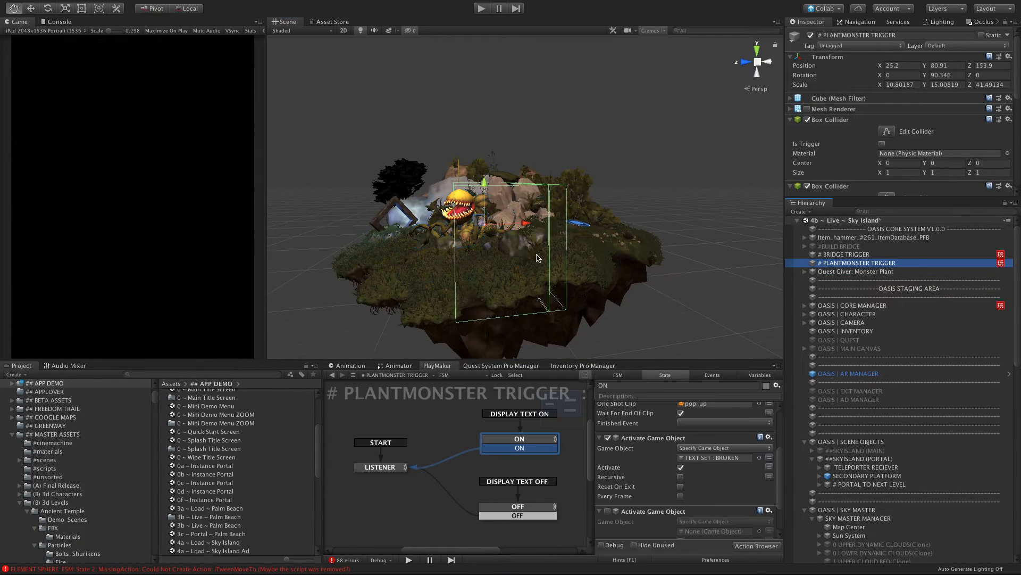
Rename # PLANTMONSTER TRIGGER as # PLANT TRIGGER.
{"action": "key", "text": "f"}
{"action": "left_click", "coordinate": [843, 273]}
{"action": "left_click", "coordinate": [840, 264]}
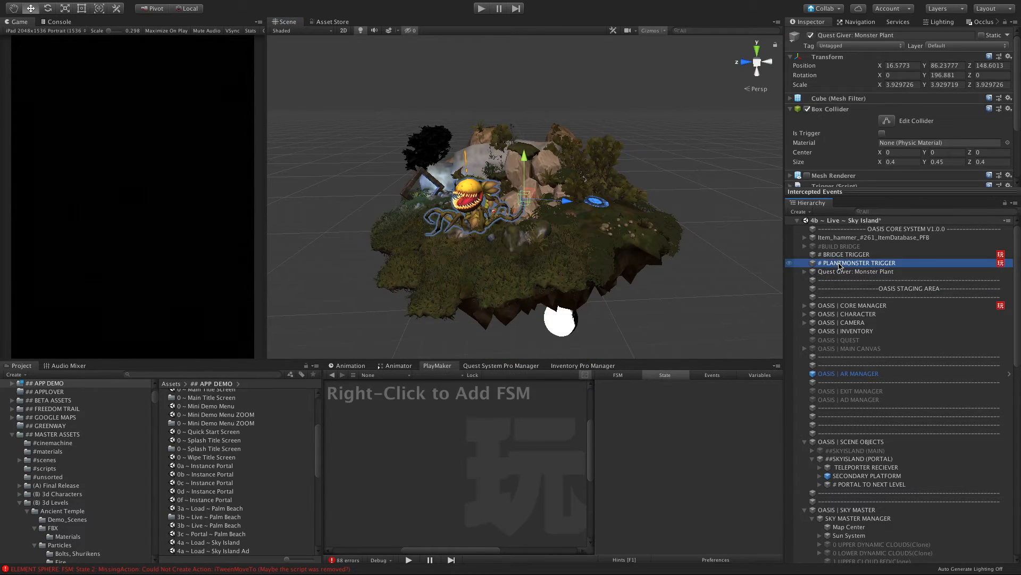
{"action": "left_click_drag", "start_coordinate": [851, 263], "coordinate": [872, 265]}
{"action": "key", "text": "BackSpace"}
{"action": "left_click", "coordinate": [835, 272]}
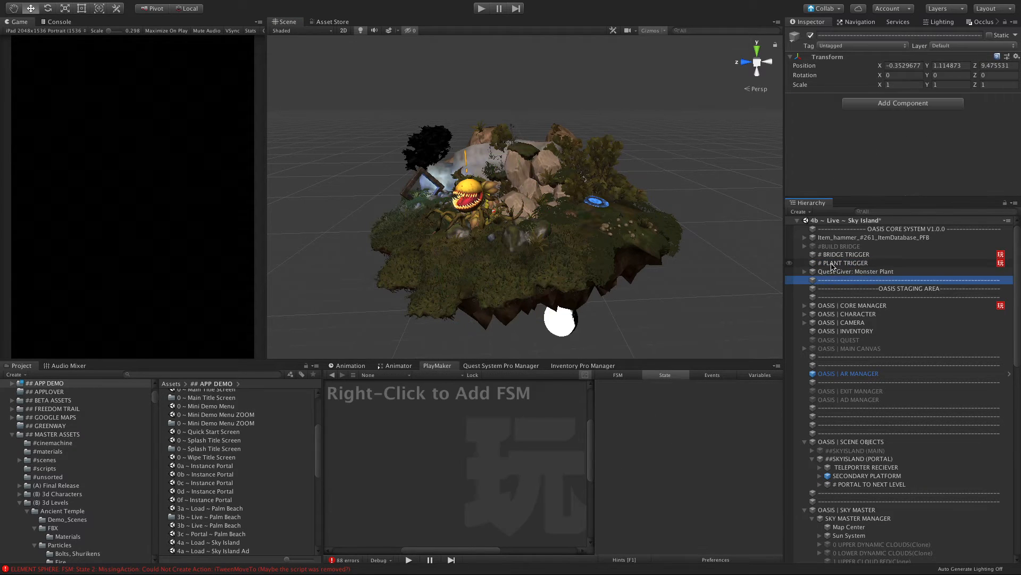
Rotate Quest Giver: Monster Plant to about 73.8 degrees around Y.
{"action": "left_click", "coordinate": [834, 264]}
{"action": "left_click_drag", "start_coordinate": [511, 222], "coordinate": [270, 190], "text": "alt"}
{"action": "left_click", "coordinate": [851, 271]}
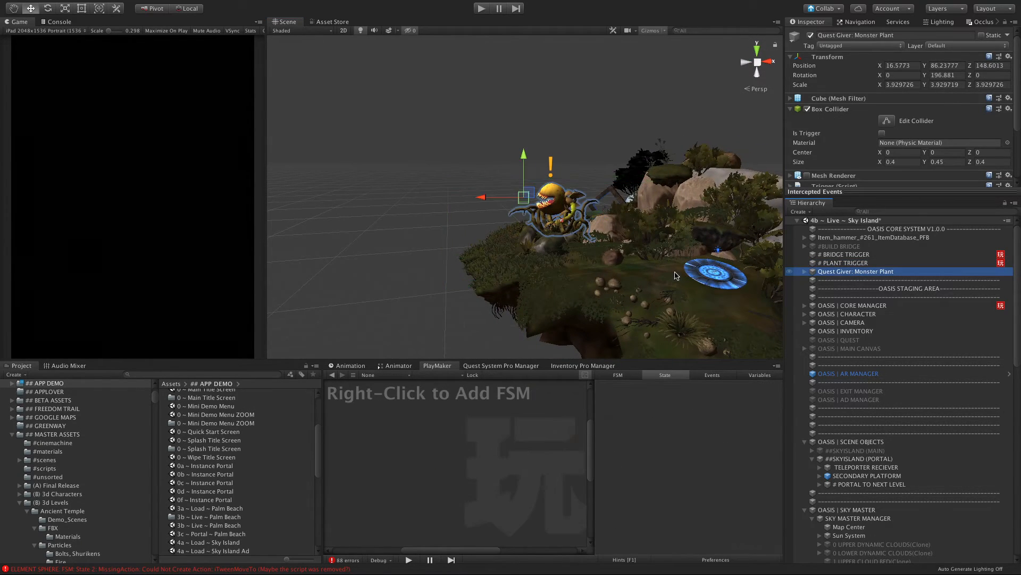
{"action": "key", "text": "e"}
{"action": "left_click_drag", "start_coordinate": [533, 205], "coordinate": [668, 206]}
Set the local position of the Venus Monster Plant child under Quest Giver: Monster Plant to 0, 0, 0.
{"action": "left_click", "coordinate": [798, 279]}
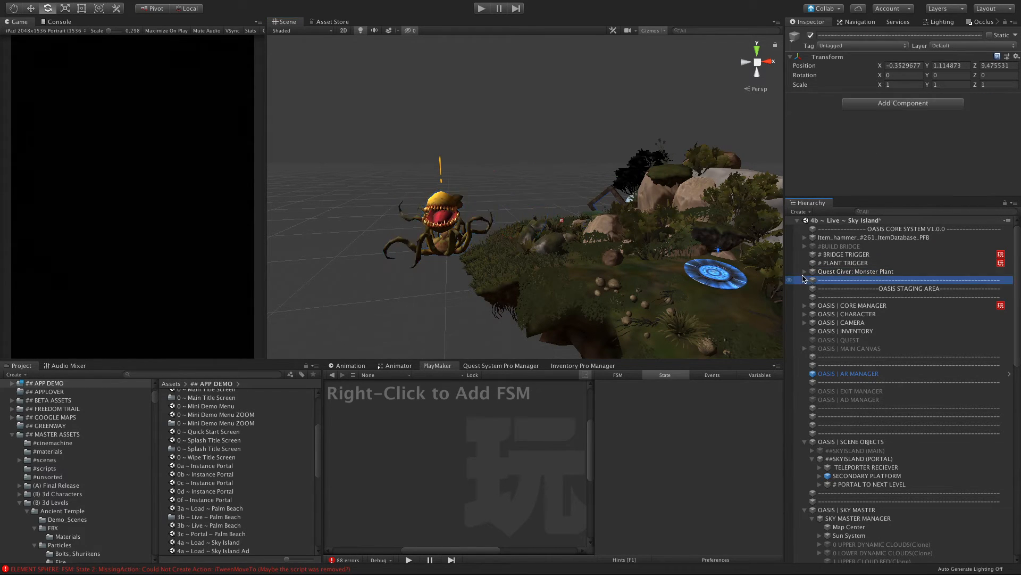
{"action": "left_click", "coordinate": [804, 271]}
{"action": "left_click", "coordinate": [846, 290]}
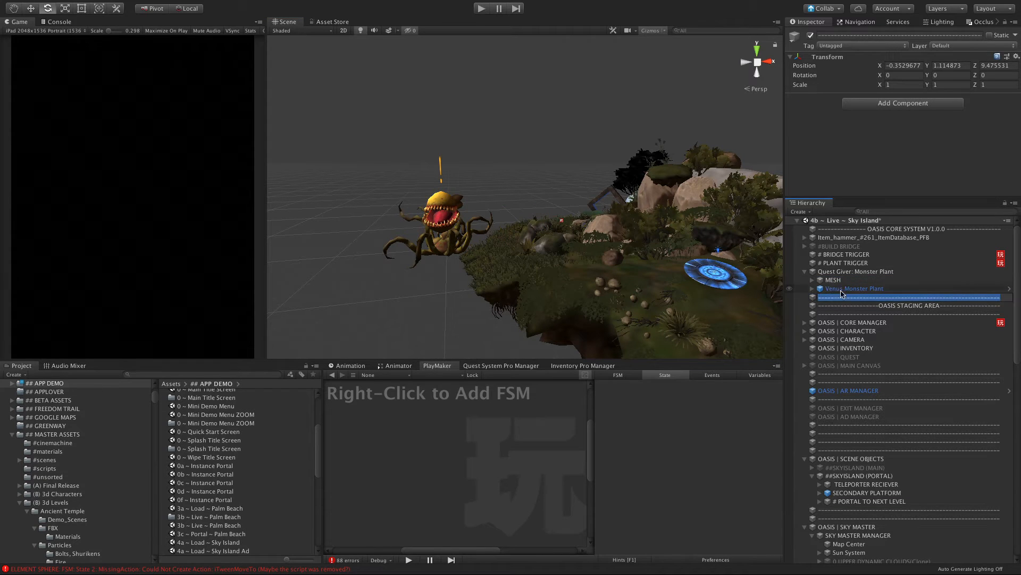
{"action": "left_click", "coordinate": [912, 75]}
{"action": "type", "text": "0"}
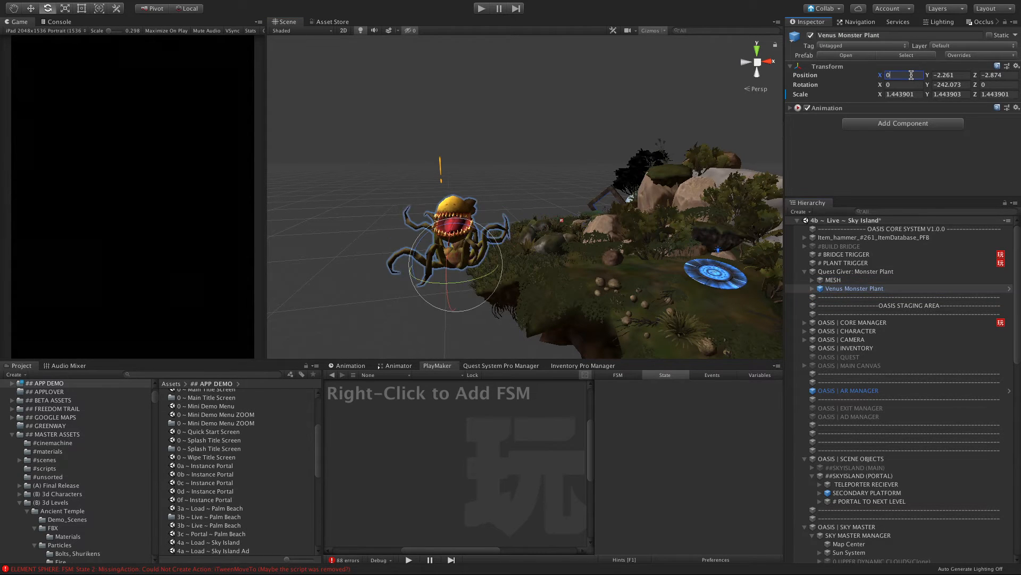
{"action": "key", "text": "Tab"}
{"action": "type", "text": "0"}
{"action": "key", "text": "Tab"}
{"action": "type", "text": "0"}
{"action": "key", "text": "Tab"}
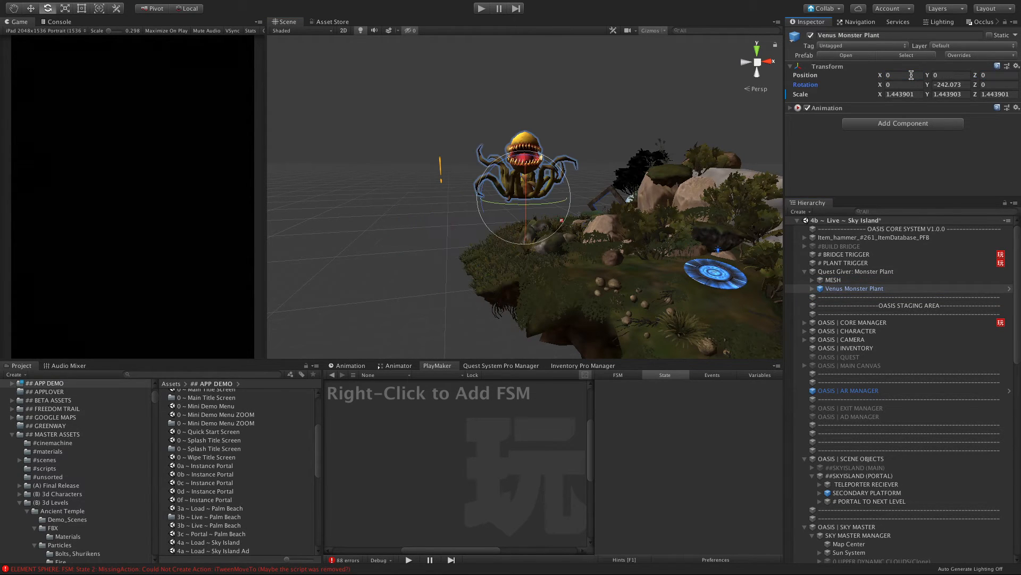
Set the local position of the MESH child under Quest Giver: Monster Plant to 0, 0, 0.
{"action": "left_click", "coordinate": [834, 280]}
{"action": "left_click", "coordinate": [899, 65]}
{"action": "type", "text": "0"}
{"action": "key", "text": "Tab"}
{"action": "type", "text": "0"}
{"action": "key", "text": "Tab"}
{"action": "type", "text": "0"}
{"action": "key", "text": "Tab"}
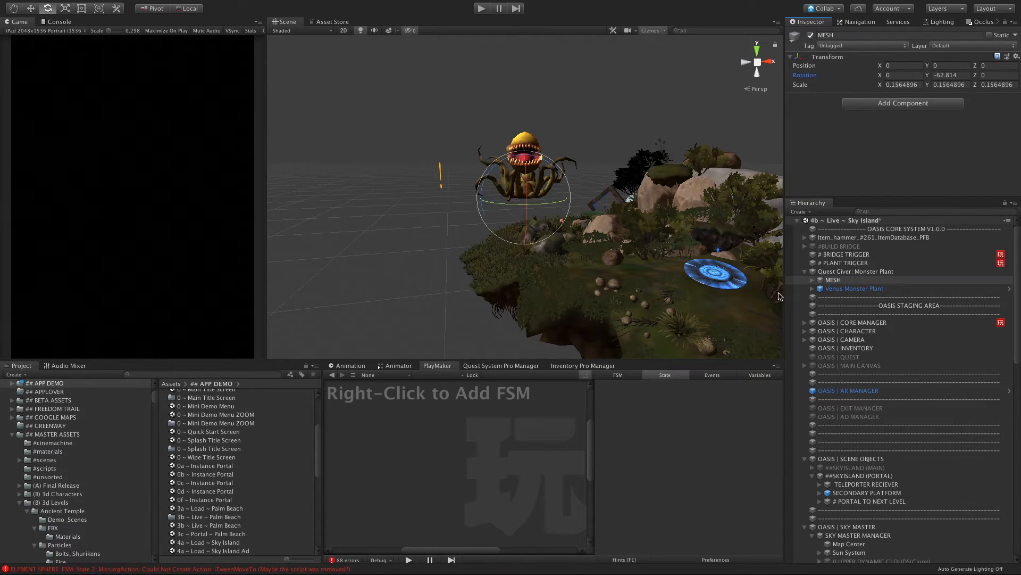
Examine the pivot alignment and placement of Quest Giver: Monster Plant and its MESH and Venus Monster Plant children.
{"action": "left_click", "coordinate": [831, 272]}
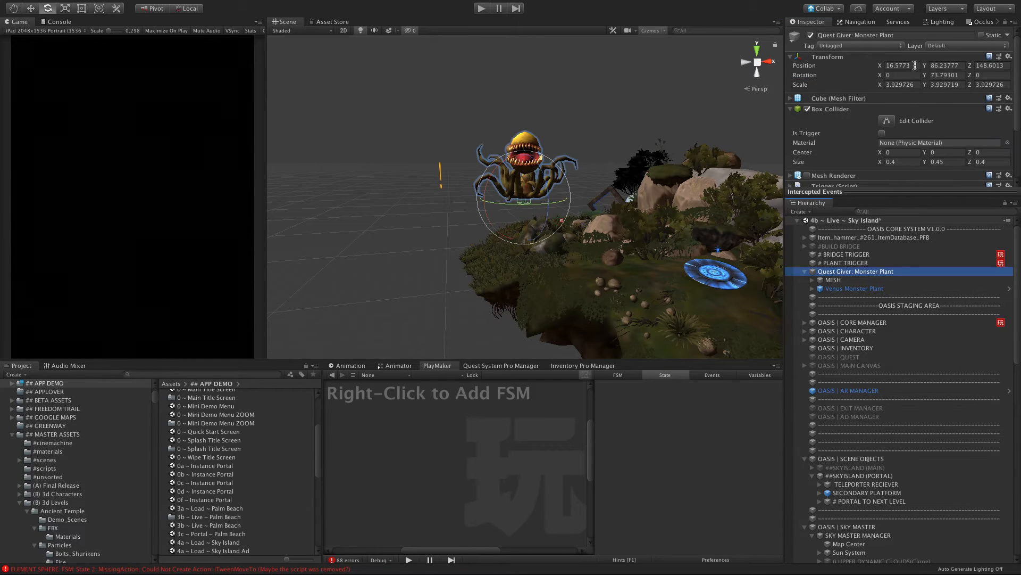
{"action": "left_click", "coordinate": [852, 288]}
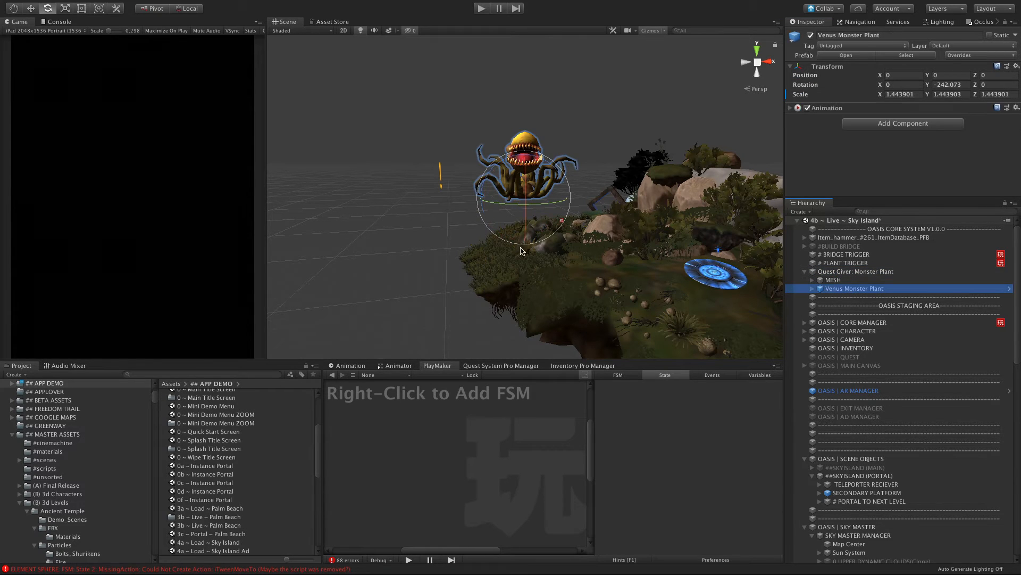
{"action": "left_click_drag", "start_coordinate": [432, 262], "coordinate": [577, 260], "text": "alt"}
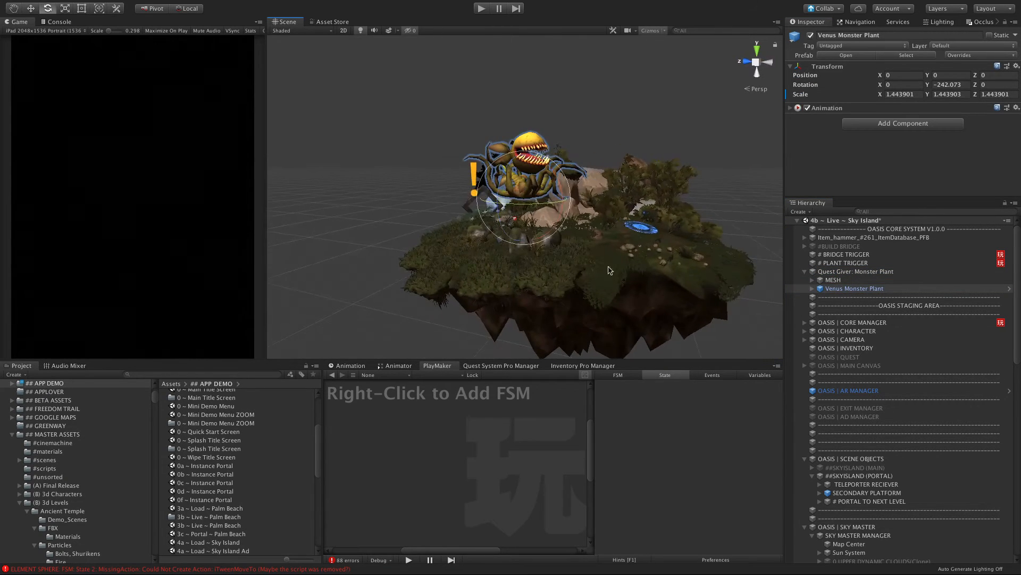
{"action": "left_click", "coordinate": [811, 290]}
{"action": "left_click", "coordinate": [812, 290]}
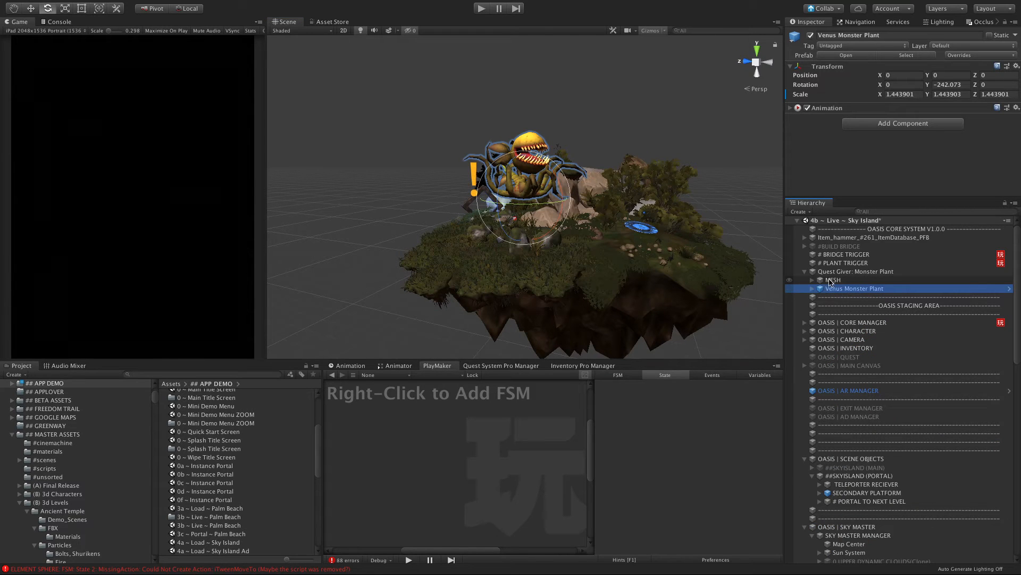
{"action": "left_click", "coordinate": [828, 272]}
{"action": "left_click_drag", "start_coordinate": [405, 262], "coordinate": [300, 262], "text": "alt"}
{"action": "left_click", "coordinate": [830, 281]}
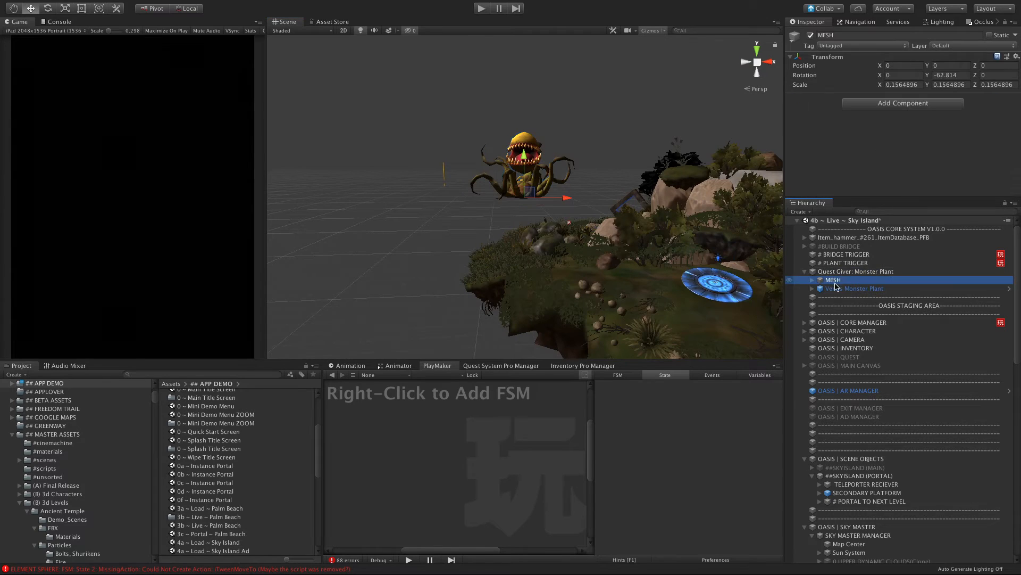
{"action": "left_click", "coordinate": [834, 288]}
Move Quest Giver: Monster Plant onto the island ground, at about X 32.7, Y 79.5, Z 150.1.
{"action": "left_click", "coordinate": [828, 273]}
{"action": "left_click_drag", "start_coordinate": [525, 156], "coordinate": [642, 208]}
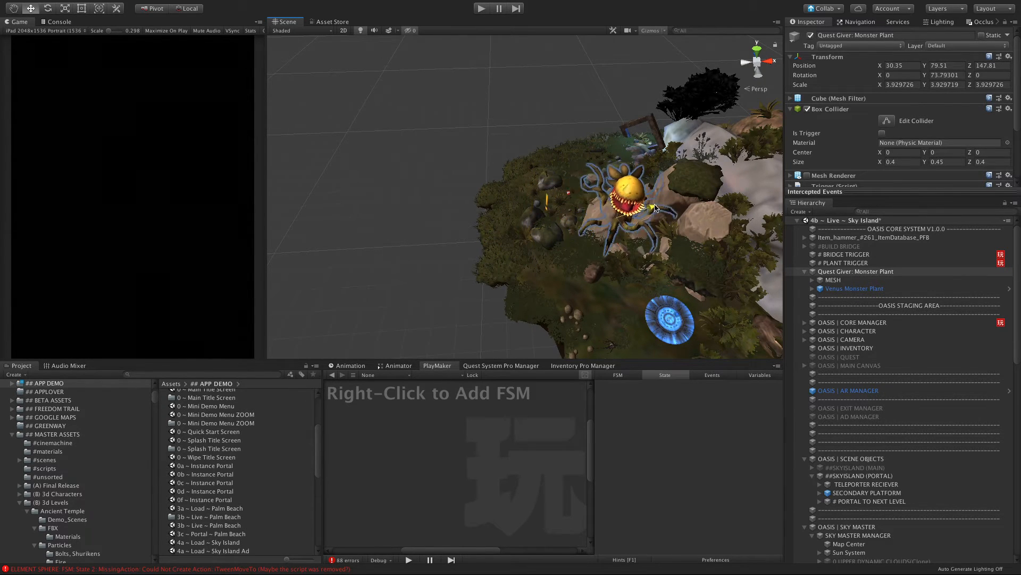
{"action": "left_click_drag", "start_coordinate": [620, 216], "coordinate": [612, 217]}
{"action": "left_click_drag", "start_coordinate": [511, 173], "coordinate": [556, 118], "text": "alt"}
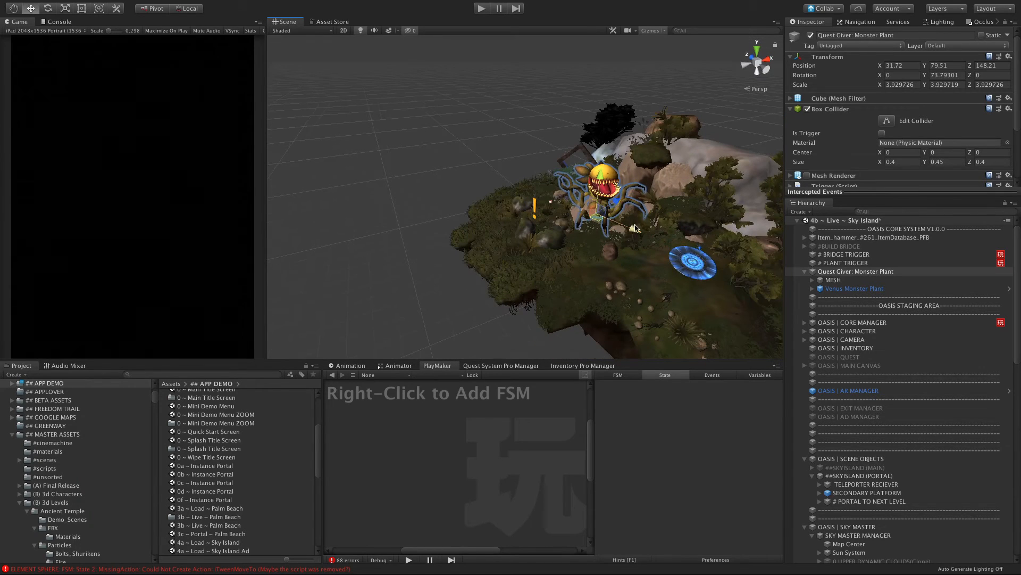
{"action": "left_click_drag", "start_coordinate": [628, 226], "coordinate": [546, 155], "text": "alt"}
{"action": "key", "text": "w"}
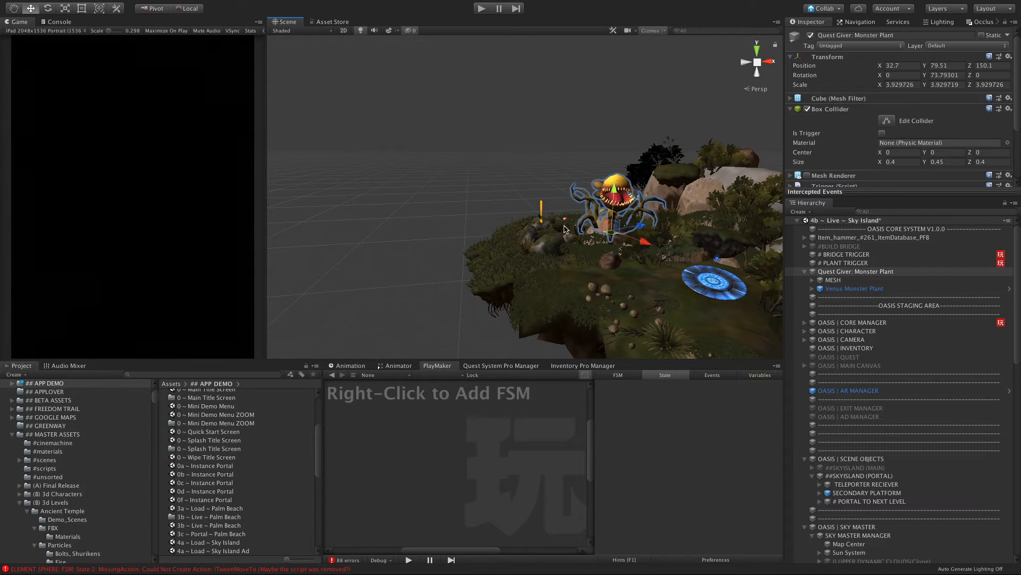
{"action": "left_click_drag", "start_coordinate": [565, 229], "coordinate": [530, 318], "text": "alt"}
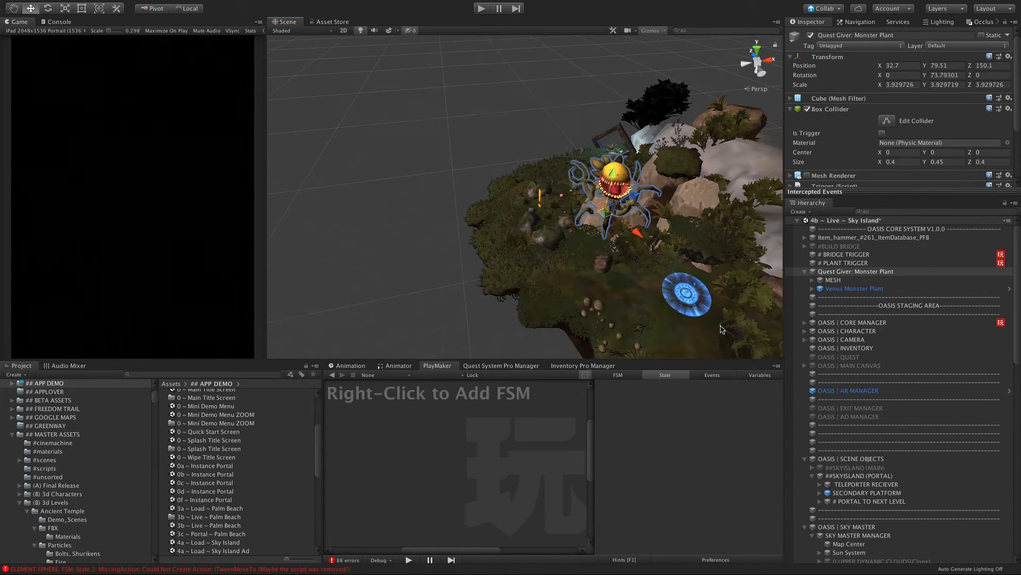
Reparent QuestIcons_ExclamationMark directly under Quest Giver: Monster Plant and delete the emptied MESH object.
{"action": "left_click", "coordinate": [812, 279]}
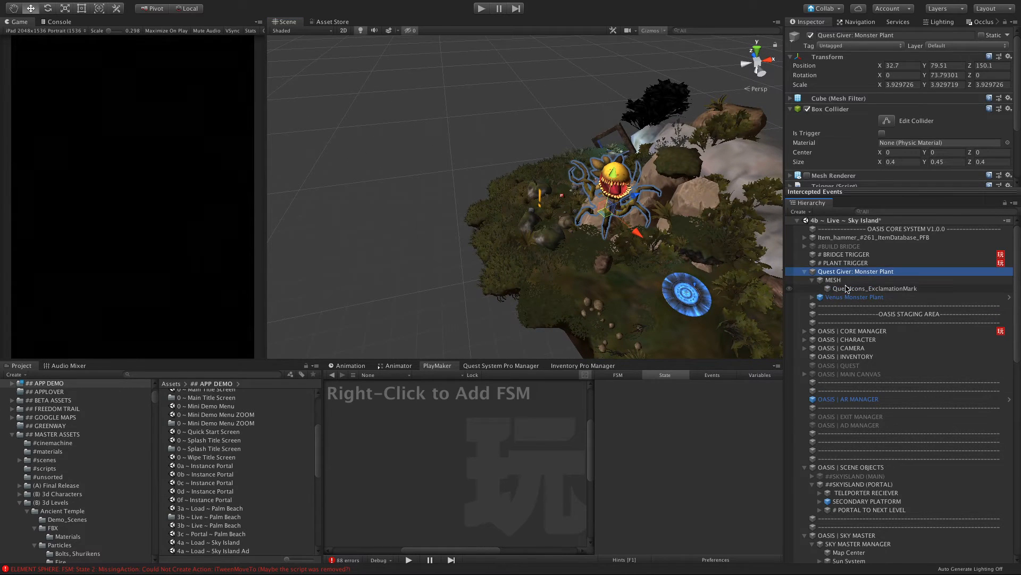
{"action": "left_click", "coordinate": [841, 289]}
{"action": "left_click_drag", "start_coordinate": [840, 289], "coordinate": [839, 276]}
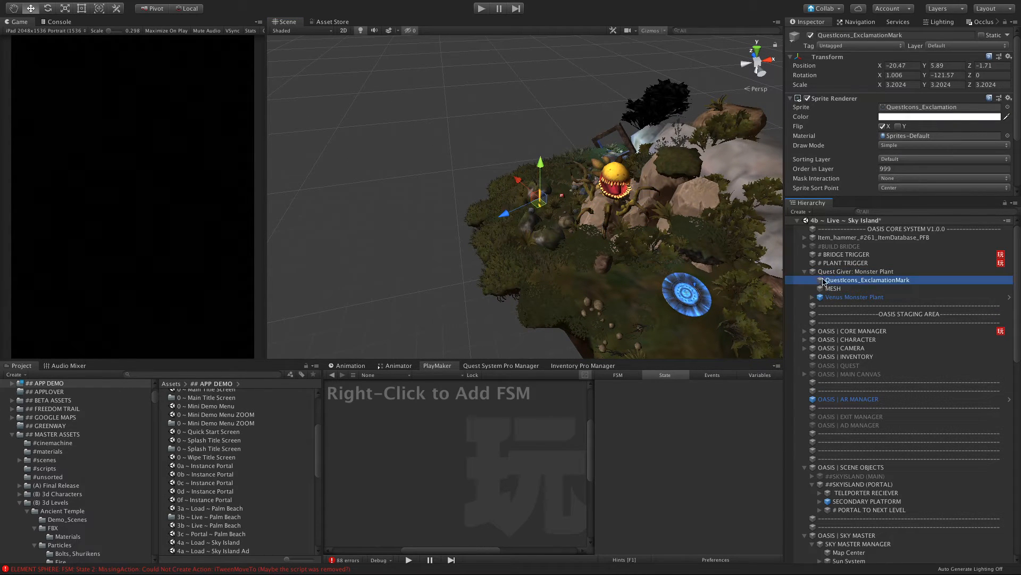
{"action": "left_click", "coordinate": [834, 289]}
{"action": "right_click", "coordinate": [835, 289]}
{"action": "left_click", "coordinate": [851, 340]}
Move QuestIcons_ExclamationMark so that it floats directly above the monster plant's head.
{"action": "left_click_drag", "start_coordinate": [538, 201], "coordinate": [427, 167]}
{"action": "left_click_drag", "start_coordinate": [600, 149], "coordinate": [580, 175]}
{"action": "left_click_drag", "start_coordinate": [604, 119], "coordinate": [593, 92]}
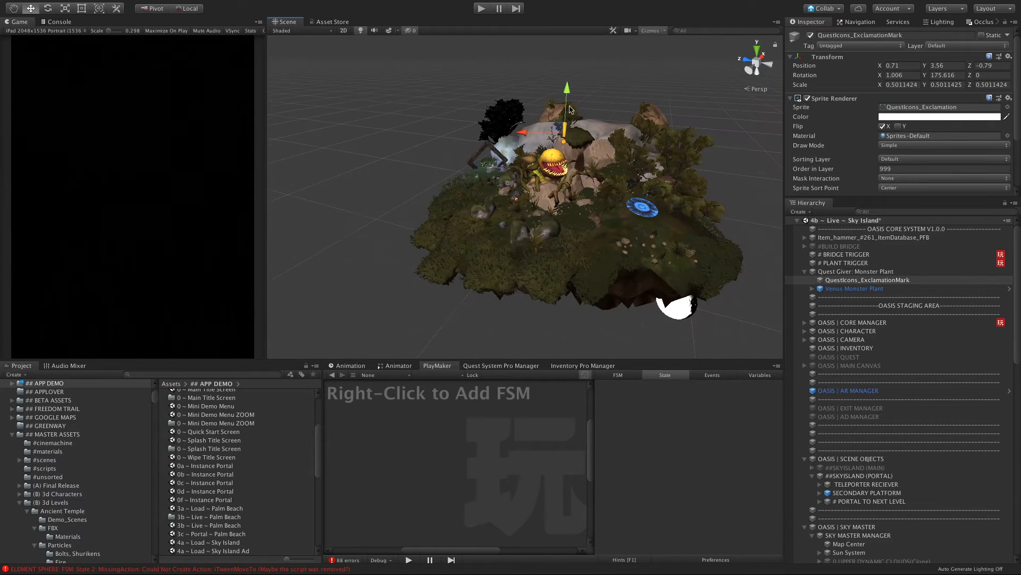
{"action": "left_click_drag", "start_coordinate": [517, 134], "coordinate": [328, 147]}
{"action": "left_click_drag", "start_coordinate": [585, 158], "coordinate": [773, 254]}
Add a PlayMaker FSM to Venus Monster Plant.
{"action": "left_click", "coordinate": [849, 290]}
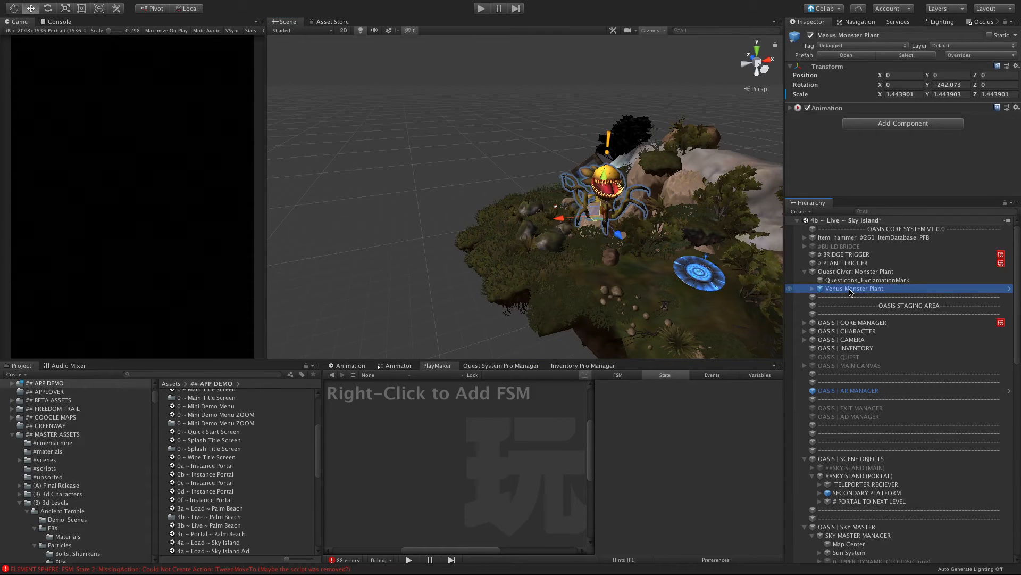
{"action": "right_click", "coordinate": [460, 448]}
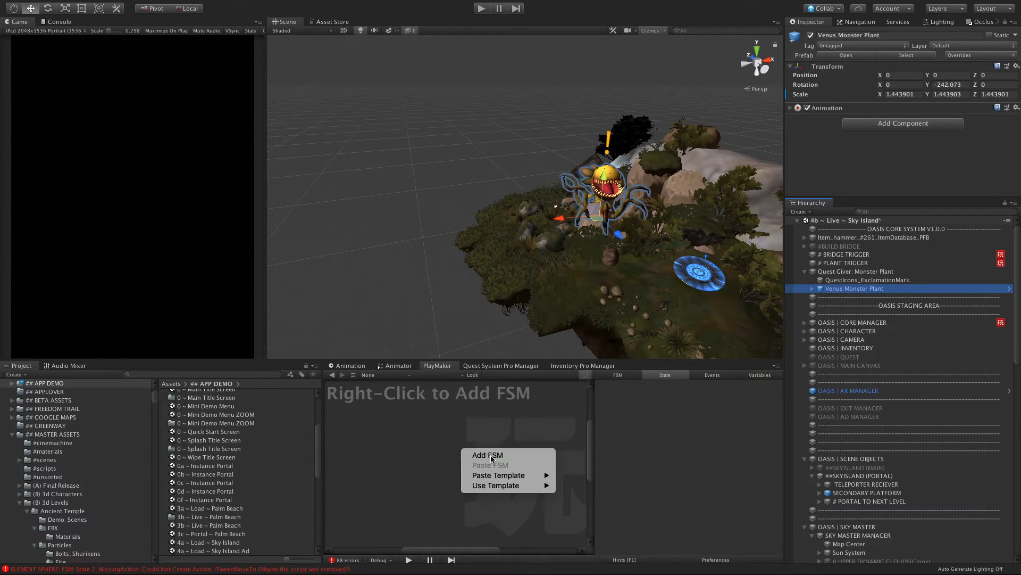
{"action": "left_click", "coordinate": [490, 456]}
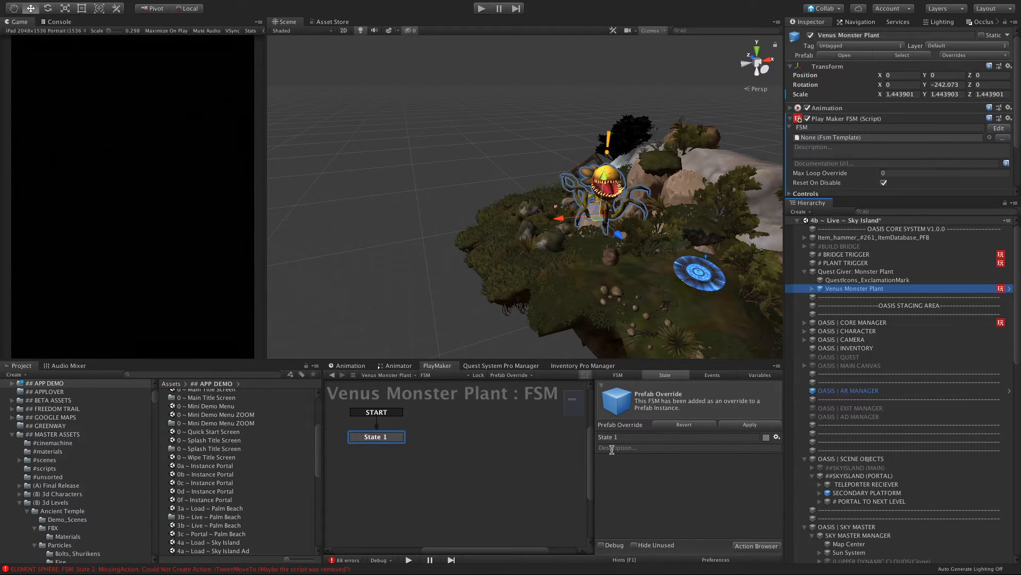
Add a Smooth Look At action to State 1 of the Venus Monster Plant FSM.
{"action": "left_click", "coordinate": [757, 546]}
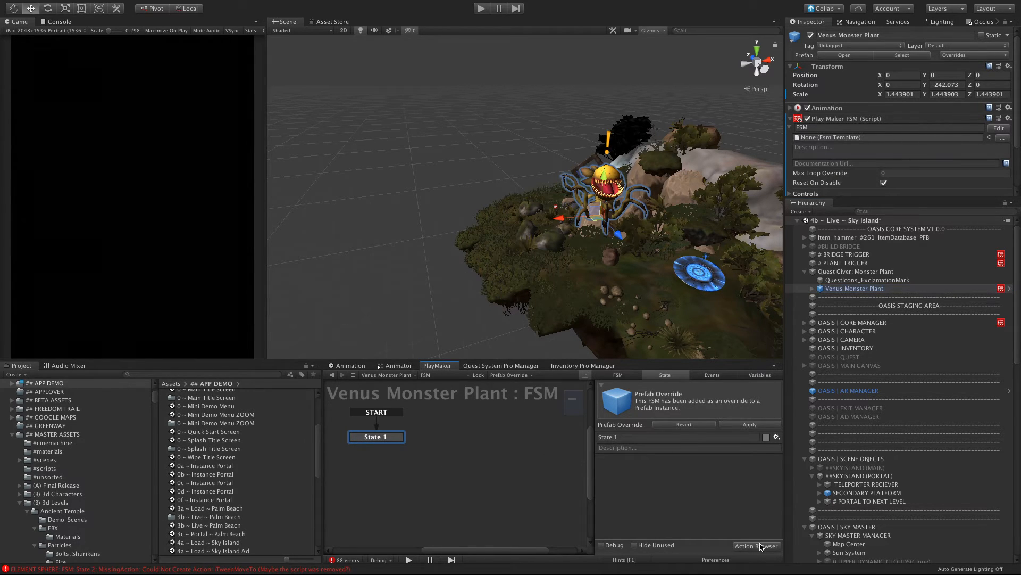
{"action": "type", "text": "look a"}
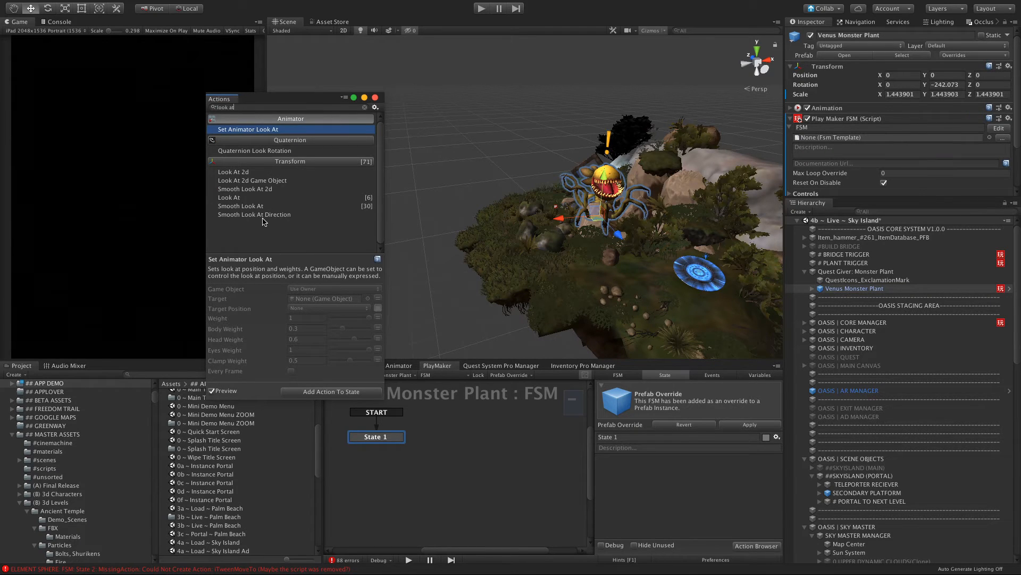
{"action": "type", "text": "t"}
{"action": "double_click", "coordinate": [250, 207]}
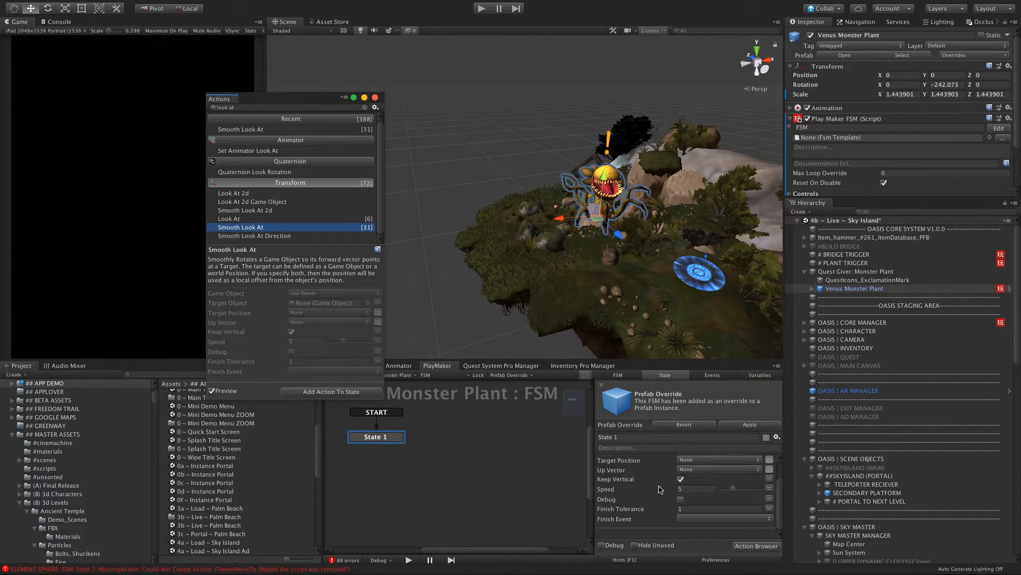
{"action": "left_click", "coordinate": [375, 98]}
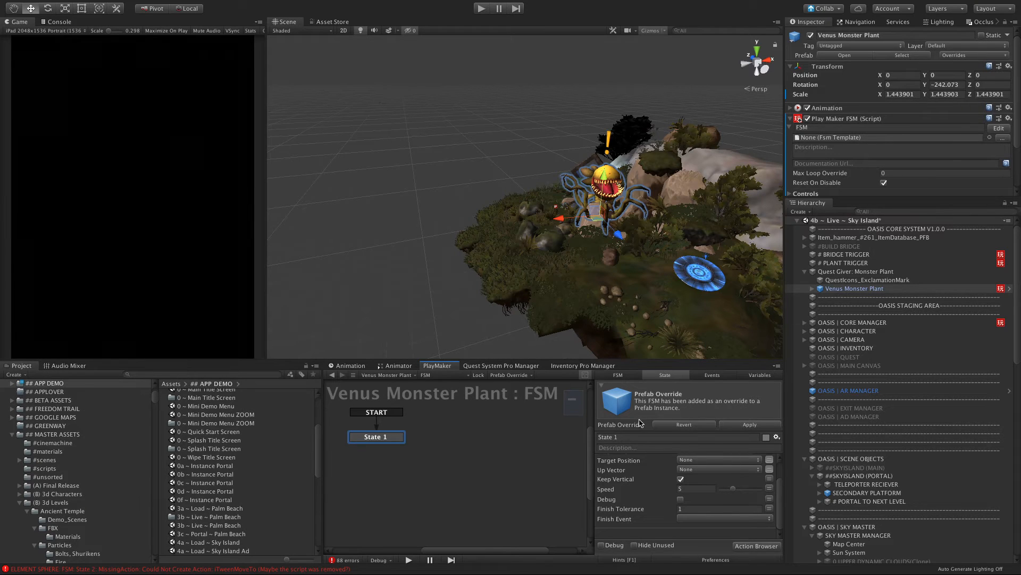
Set OASIS | CHARACTER as the Smooth Look At target object and check the plant in the scene.
{"action": "left_click_drag", "start_coordinate": [631, 360], "coordinate": [633, 242]}
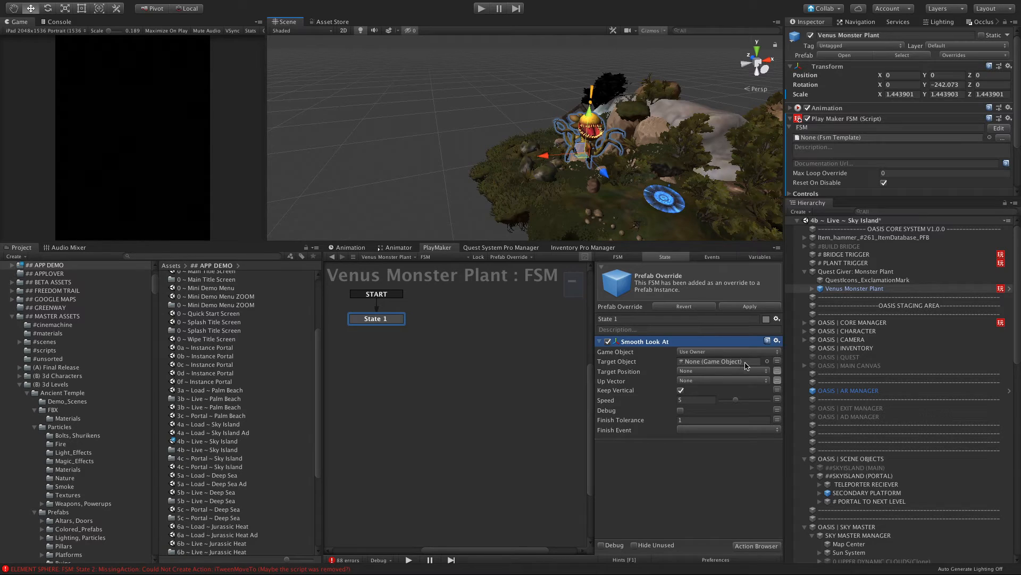
{"action": "left_click_drag", "start_coordinate": [851, 288], "coordinate": [735, 363]}
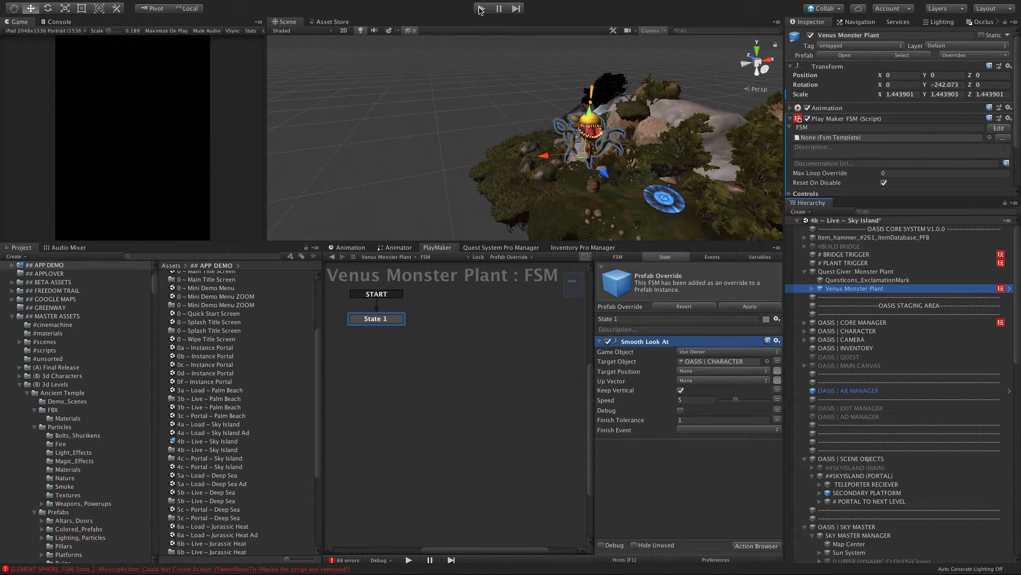
{"action": "left_click", "coordinate": [832, 280]}
{"action": "left_click", "coordinate": [831, 288]}
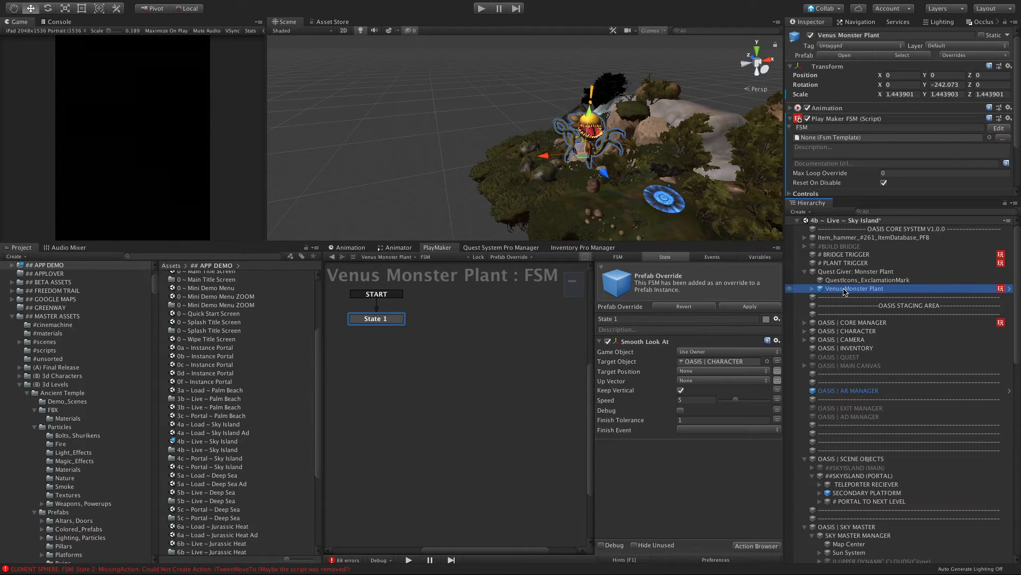
{"action": "scroll", "coordinate": [426, 139], "scroll_direction": "up", "scroll_amount": 8}
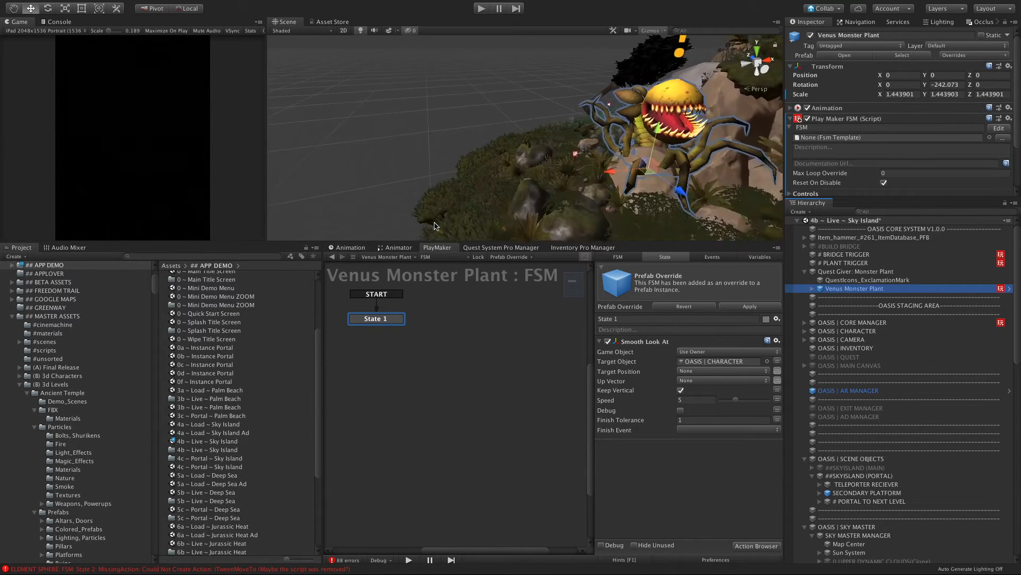
{"action": "scroll", "coordinate": [565, 167], "scroll_direction": "down", "scroll_amount": 6}
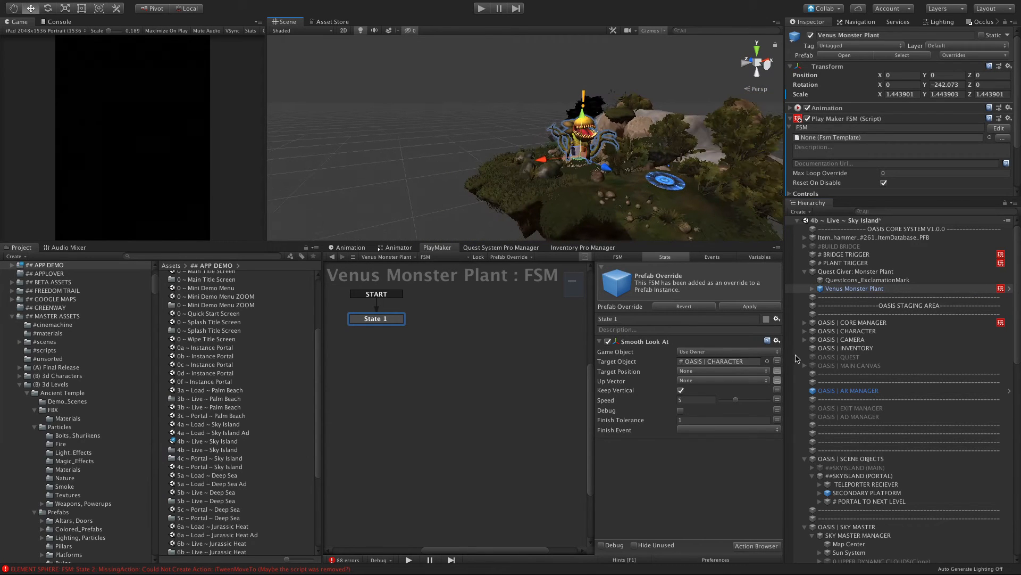
Move OASIS | CHARACTER from its distant location onto the portal island in front of the monster plant.
{"action": "left_click", "coordinate": [805, 272]}
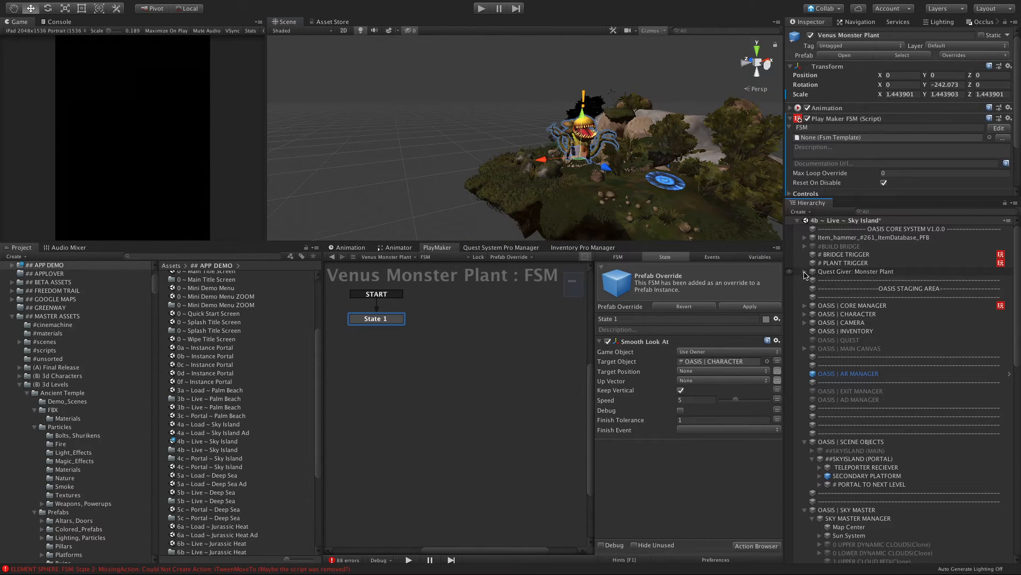
{"action": "left_click", "coordinate": [848, 314]}
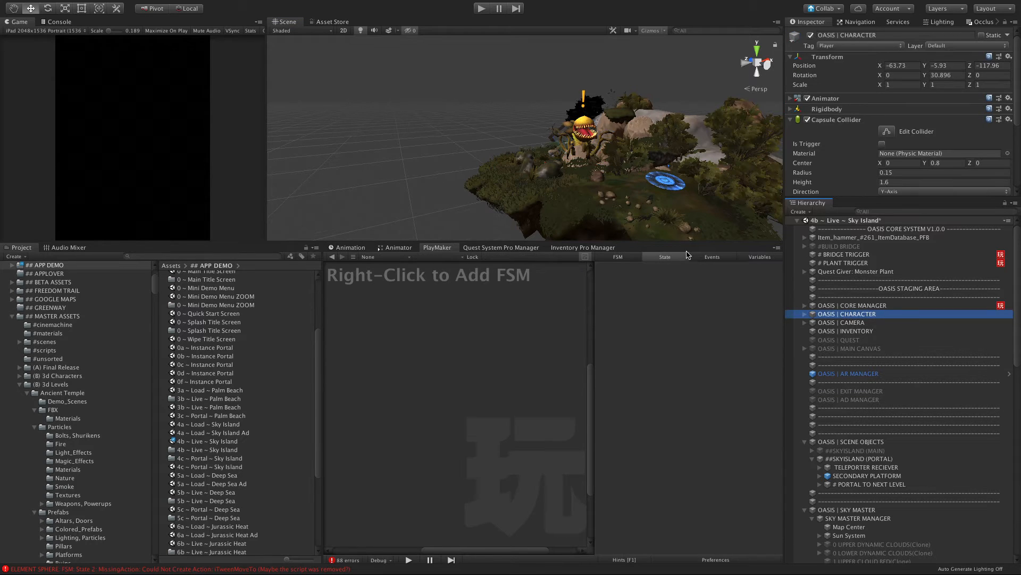
{"action": "scroll", "coordinate": [688, 224], "scroll_direction": "down", "scroll_amount": 3}
{"action": "scroll", "coordinate": [687, 224], "scroll_direction": "down", "scroll_amount": 10}
{"action": "left_click_drag", "start_coordinate": [515, 197], "coordinate": [592, 205], "text": "alt"}
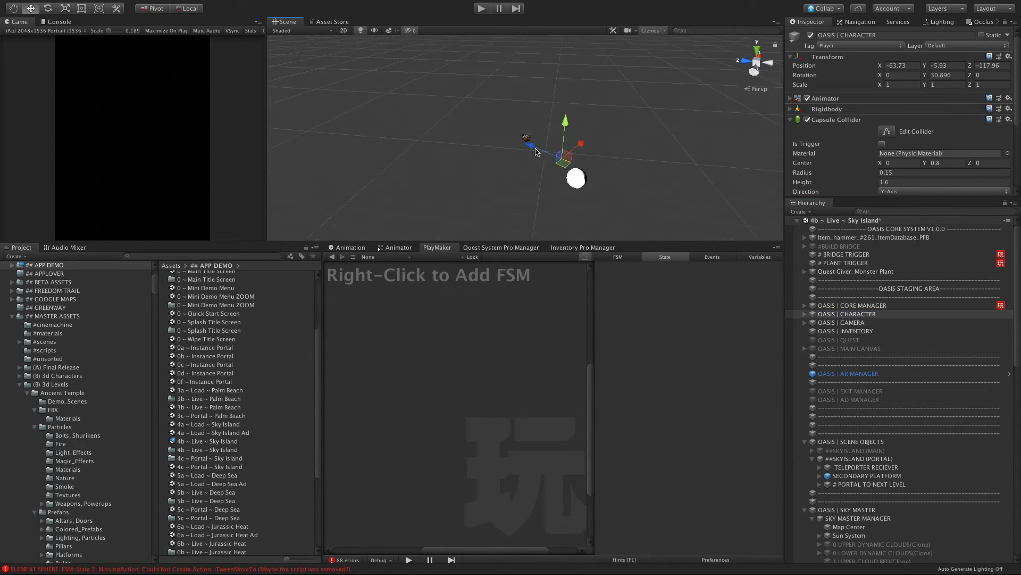
{"action": "left_click_drag", "start_coordinate": [529, 146], "coordinate": [492, 132]}
{"action": "left_click_drag", "start_coordinate": [534, 100], "coordinate": [538, 97]}
{"action": "scroll", "coordinate": [538, 98], "scroll_direction": "up", "scroll_amount": 8}
{"action": "scroll", "coordinate": [540, 140], "scroll_direction": "down", "scroll_amount": 1}
{"action": "scroll", "coordinate": [542, 140], "scroll_direction": "down", "scroll_amount": 5}
{"action": "mouse_move", "coordinate": [541, 141]}
{"action": "left_mouse_down", "text": "alt"}
{"action": "mouse_move", "coordinate": [541, 103]}
{"action": "mouse_move", "coordinate": [527, 142]}
{"action": "left_mouse_up", "text": "alt"}
{"action": "scroll", "coordinate": [542, 103], "scroll_direction": "down", "scroll_amount": 5}
{"action": "left_click_drag", "start_coordinate": [554, 189], "coordinate": [415, 165]}
{"action": "key", "text": "f"}
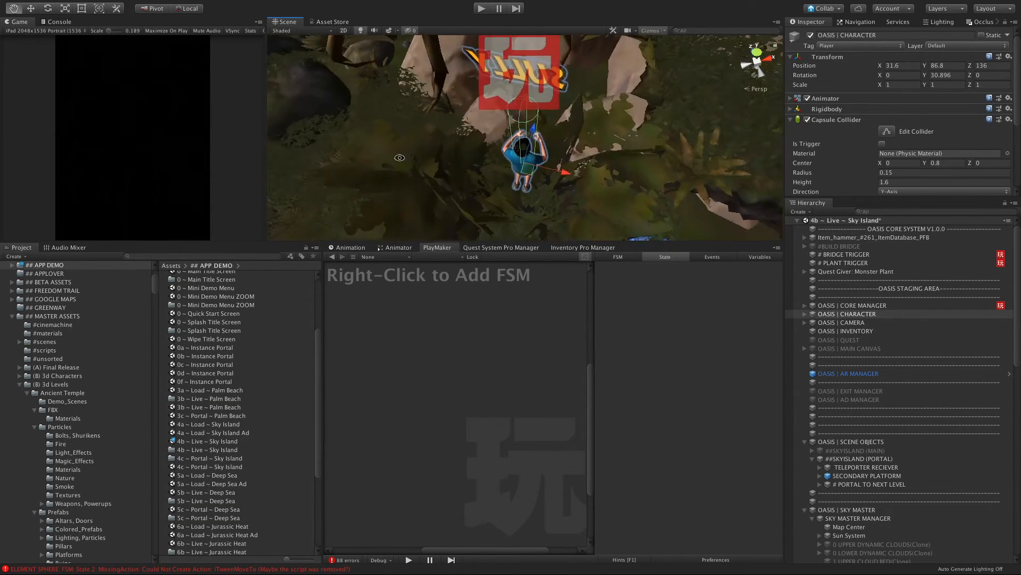
Shift OASIS | CHARACTER across the portal island to X 33.98, Z 127.38, close to the teleporter pad.
{"action": "scroll", "coordinate": [538, 103], "scroll_direction": "down", "scroll_amount": 5, "text": "alt"}
{"action": "left_click_drag", "start_coordinate": [538, 103], "coordinate": [399, 167], "text": "alt"}
{"action": "scroll", "coordinate": [405, 166], "scroll_direction": "down", "scroll_amount": 4}
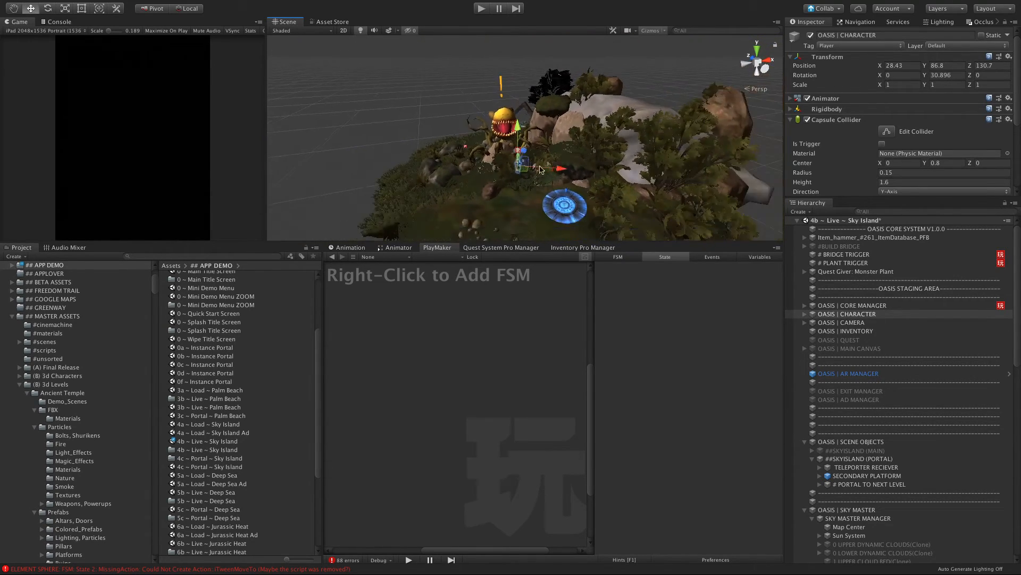
{"action": "left_click_drag", "start_coordinate": [559, 169], "coordinate": [581, 162]}
Run the scene in play mode, read through the Sky Island introduction to its end and agree to it.
{"action": "left_click", "coordinate": [481, 10]}
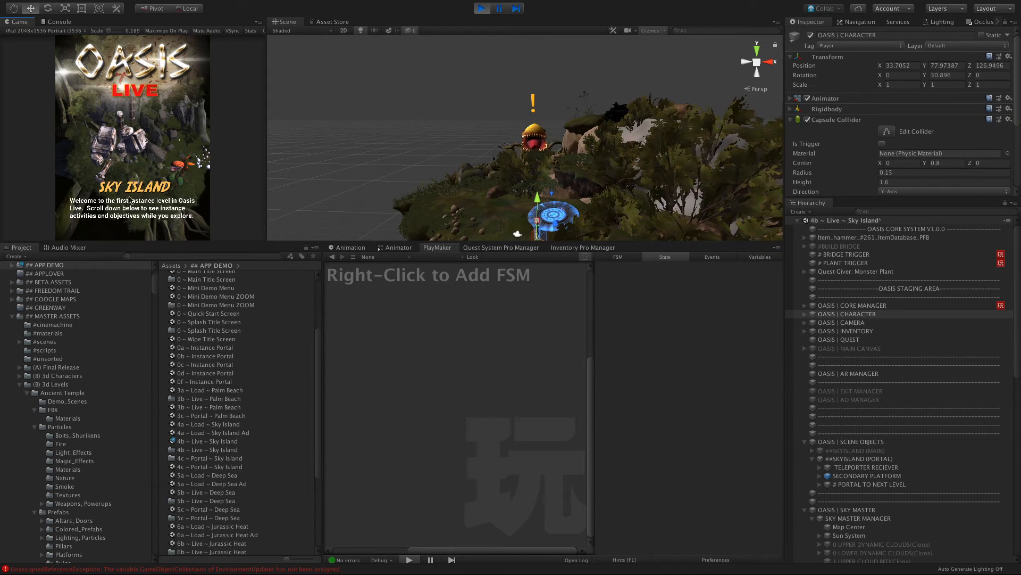
{"action": "scroll", "coordinate": [132, 228], "scroll_direction": "down", "scroll_amount": 5}
{"action": "scroll", "coordinate": [132, 228], "scroll_direction": "down", "scroll_amount": 3}
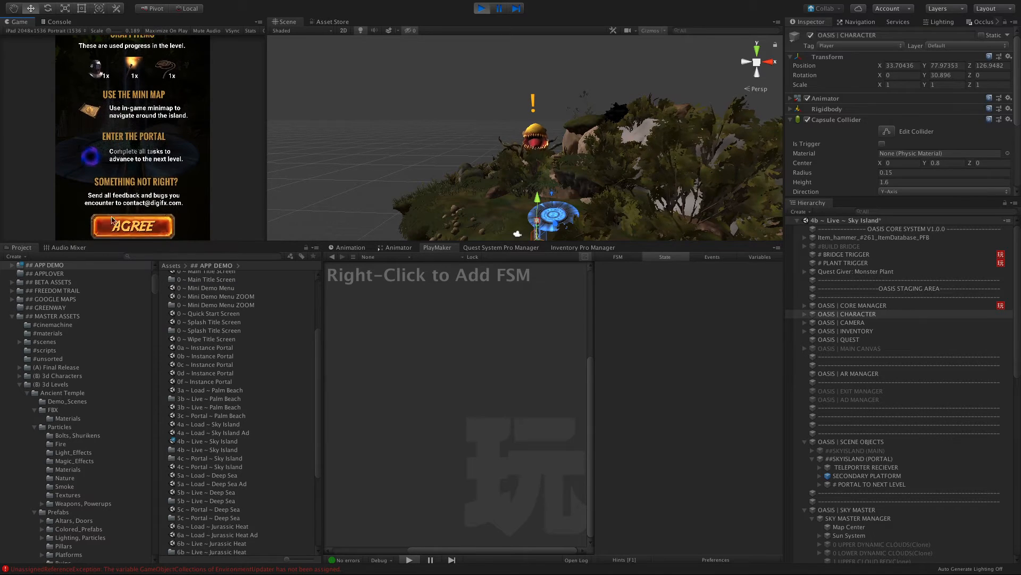
{"action": "left_click", "coordinate": [136, 223]}
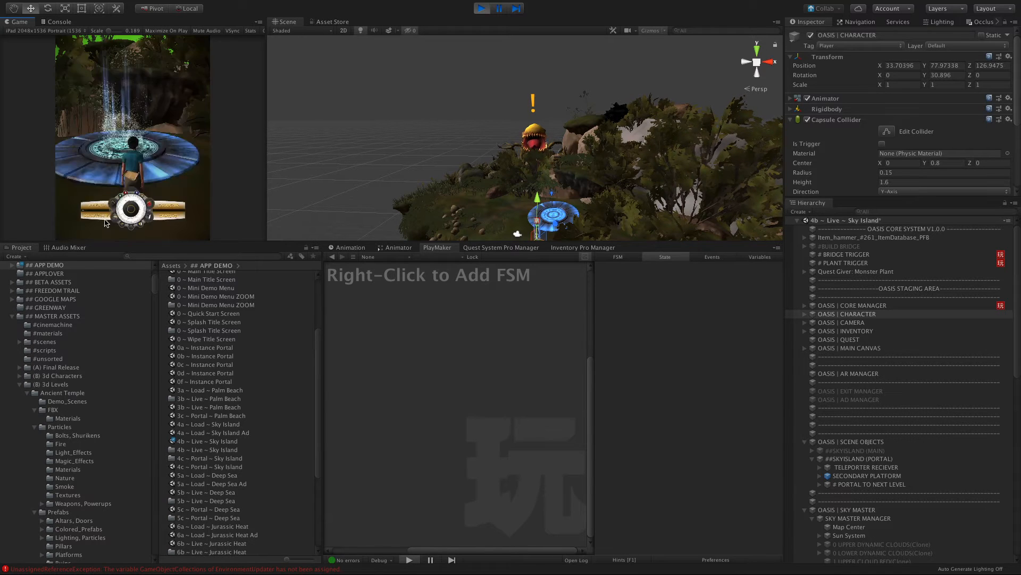
Walk the character around the monster plant to test that it turns toward the player, and end play mode.
{"action": "mouse_move", "coordinate": [128, 214]}
{"action": "left_mouse_down"}
{"action": "mouse_move", "coordinate": [110, 205]}
{"action": "mouse_move", "coordinate": [118, 189]}
{"action": "mouse_move", "coordinate": [143, 181]}
{"action": "mouse_move", "coordinate": [111, 212]}
{"action": "left_mouse_up"}
{"action": "left_click_drag", "start_coordinate": [149, 163], "coordinate": [132, 176]}
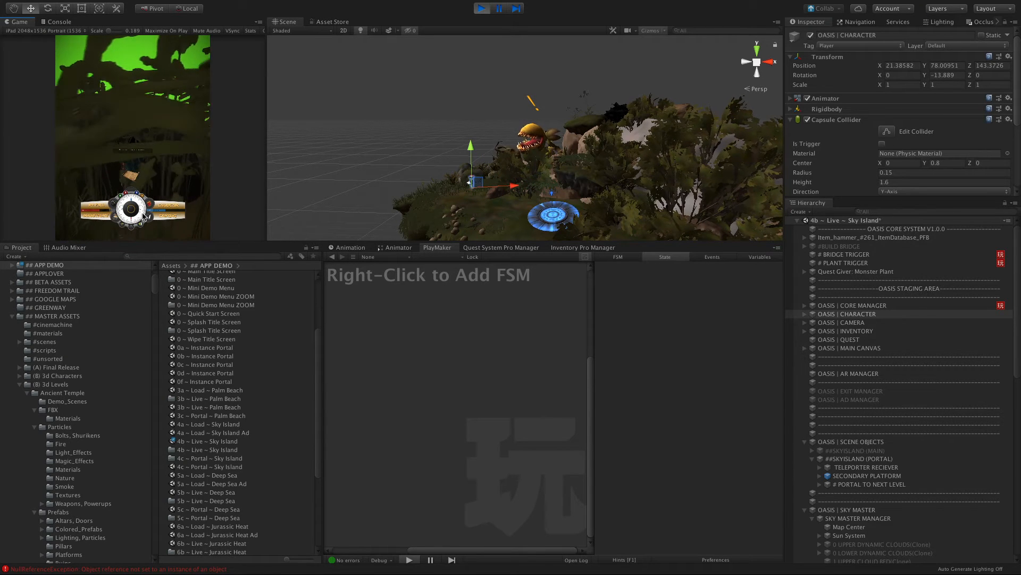
{"action": "mouse_move", "coordinate": [133, 216]}
{"action": "left_mouse_down"}
{"action": "mouse_move", "coordinate": [131, 200]}
{"action": "mouse_move", "coordinate": [143, 200]}
{"action": "left_mouse_up"}
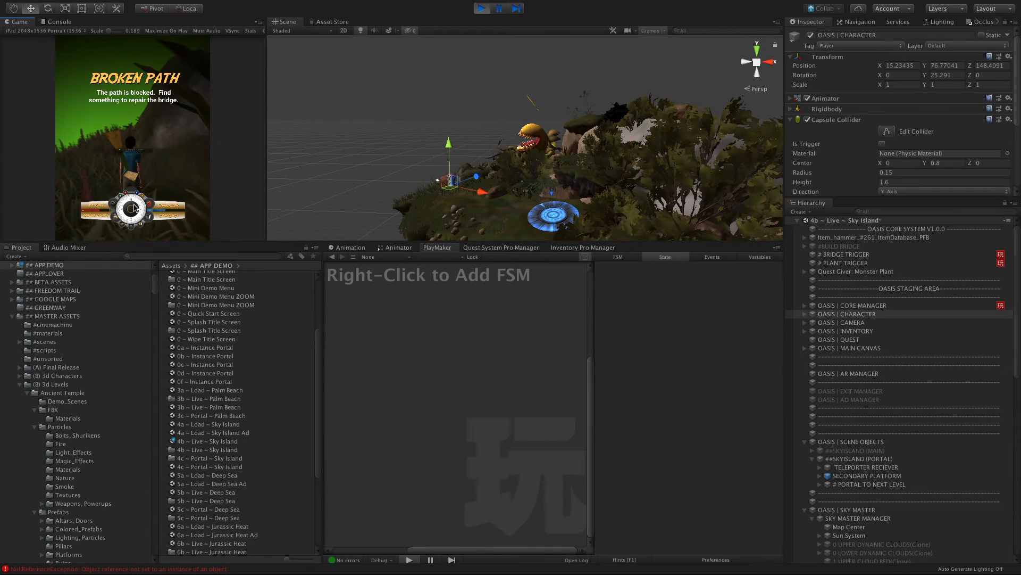
{"action": "left_click_drag", "start_coordinate": [124, 215], "coordinate": [136, 202]}
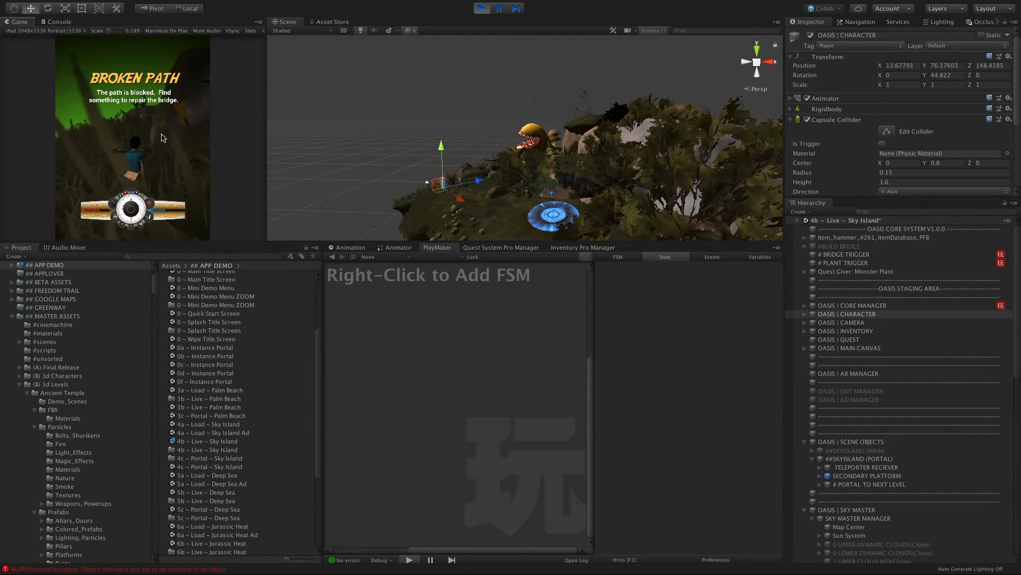
{"action": "left_click_drag", "start_coordinate": [135, 209], "coordinate": [135, 209]}
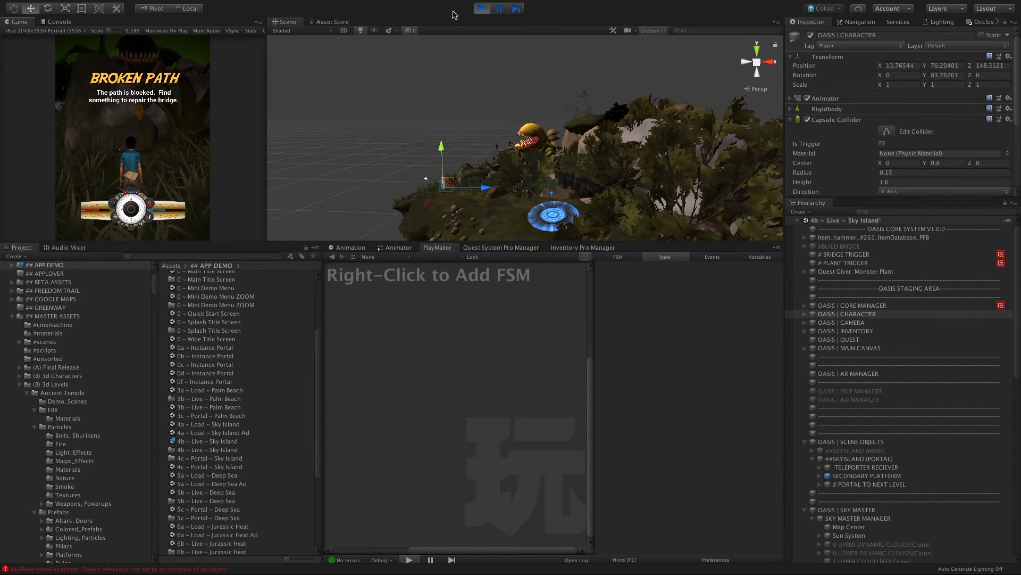
{"action": "left_click_drag", "start_coordinate": [137, 208], "coordinate": [134, 208]}
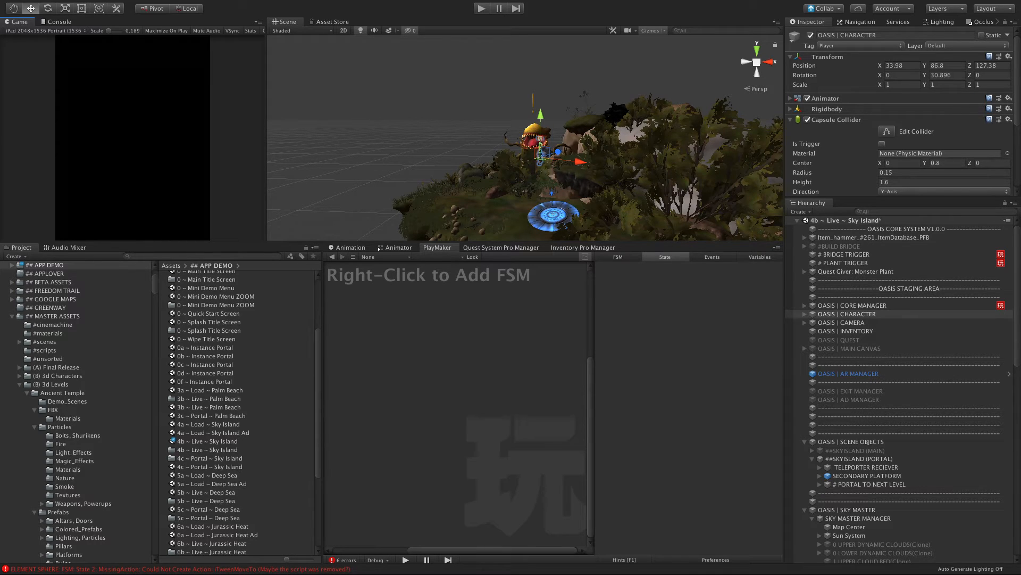
Save the Sky Island scene and open the 3b ~ Live ~ Palm Beach scene.
{"action": "key", "text": "ctrl+s"}
{"action": "double_click", "coordinate": [208, 407]}
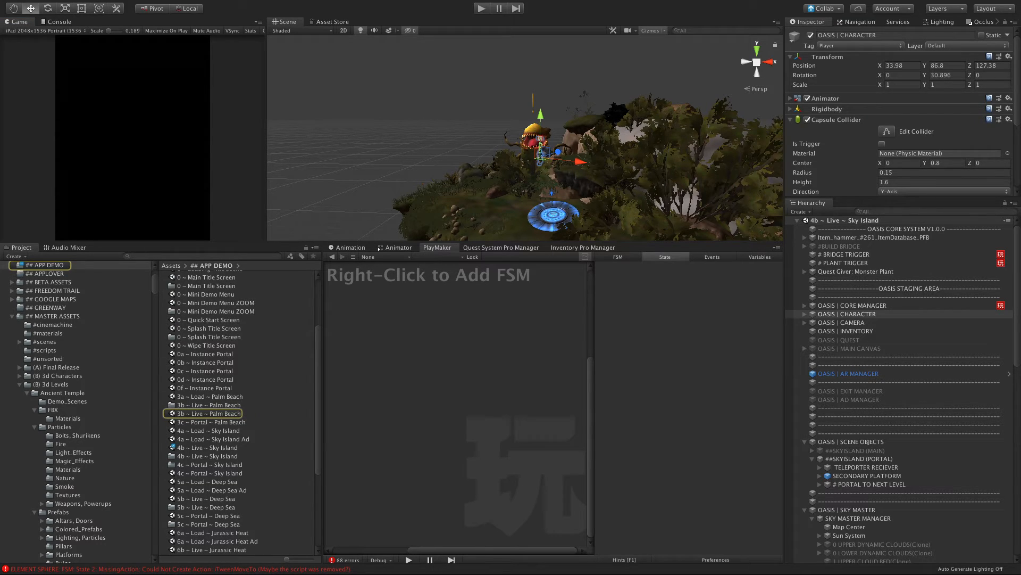
{"action": "left_click", "coordinate": [183, 414]}
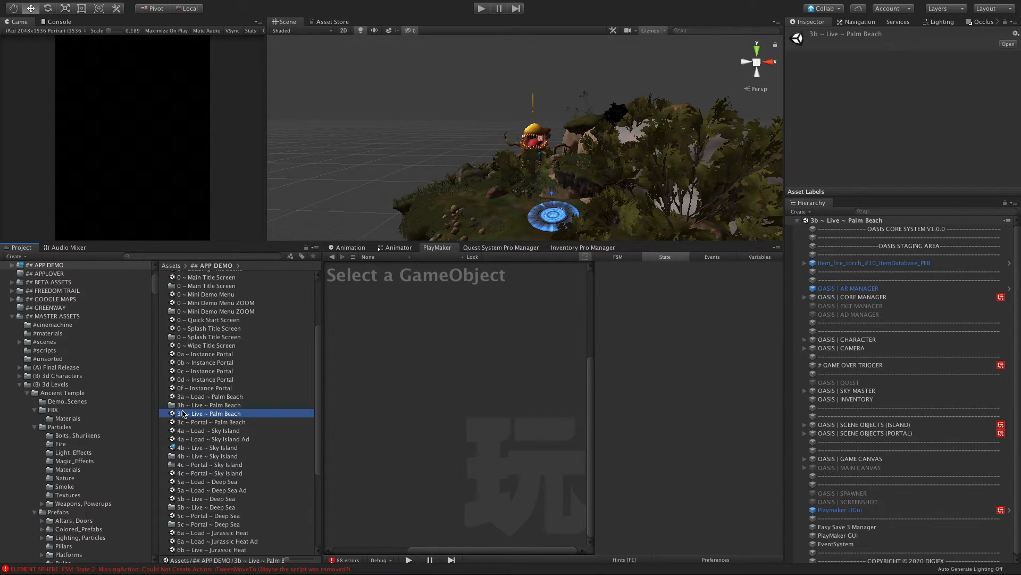
{"action": "double_click", "coordinate": [184, 414]}
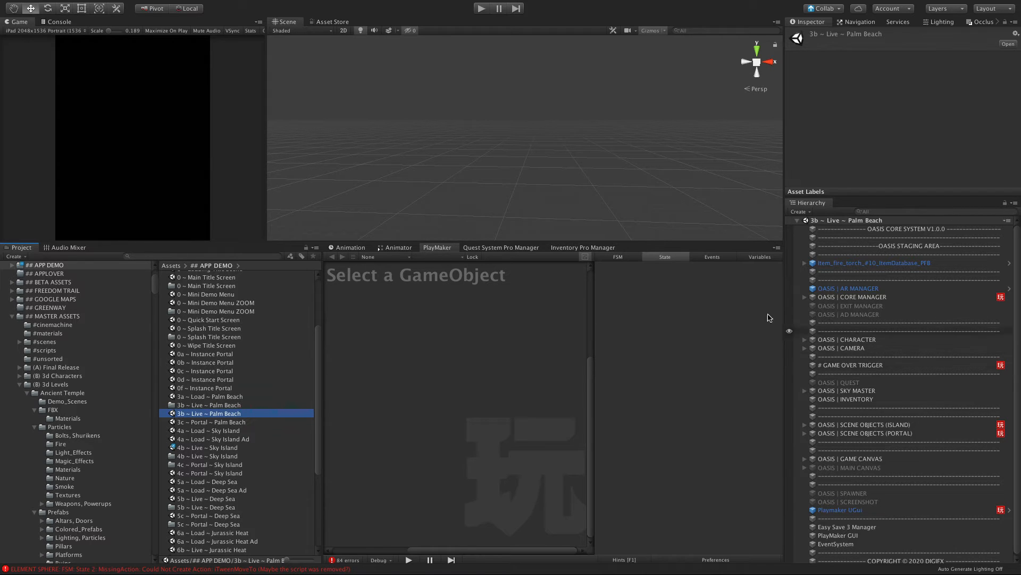
Find Quest Giver: Welcome to Oasis among the island's QUEST GIVERS and inspect the FSM on its AREA_SWITCH child.
{"action": "left_click_drag", "start_coordinate": [675, 241], "coordinate": [678, 249]}
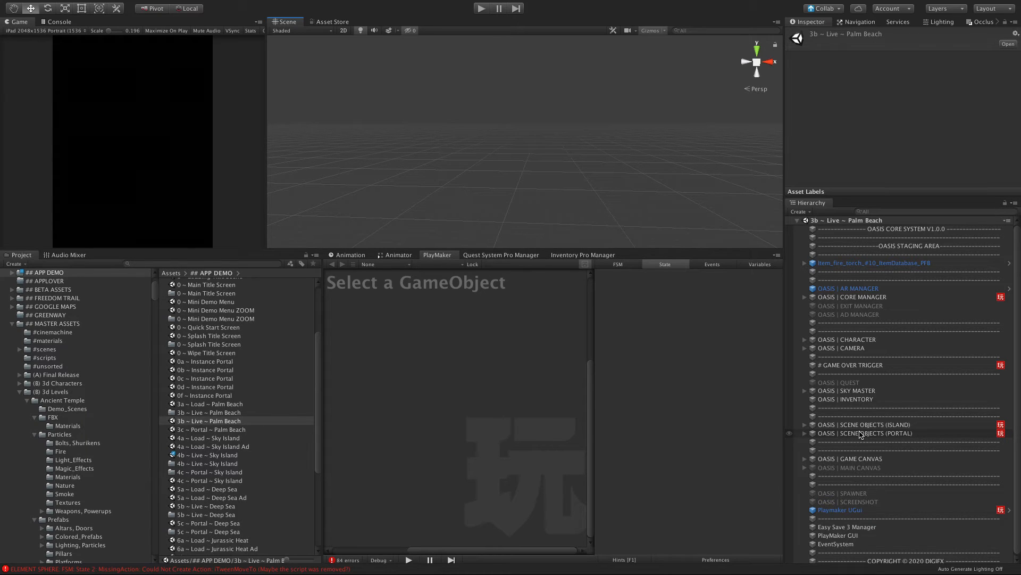
{"action": "left_click", "coordinate": [804, 424]}
{"action": "left_click", "coordinate": [812, 433]}
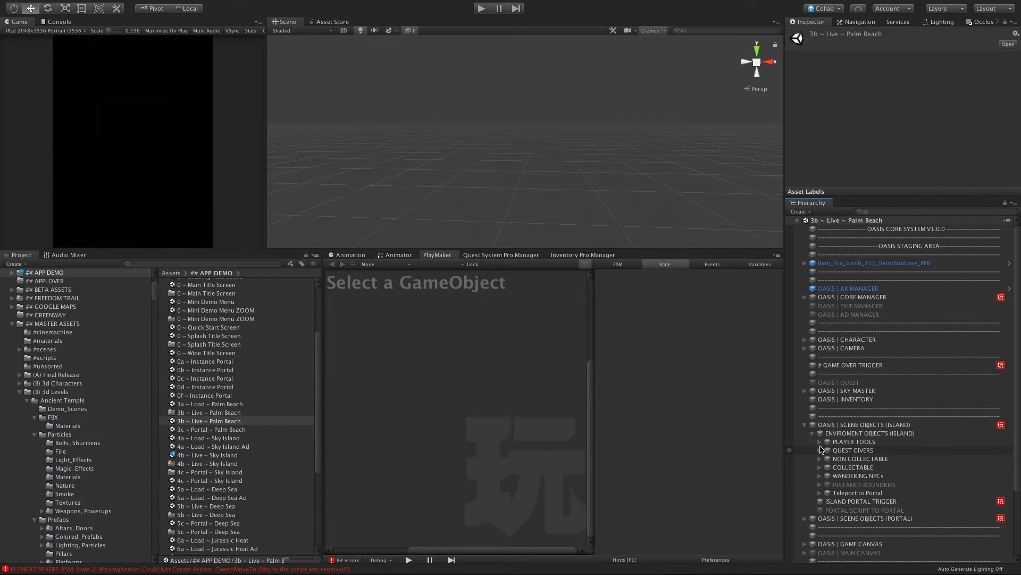
{"action": "left_click", "coordinate": [820, 450]}
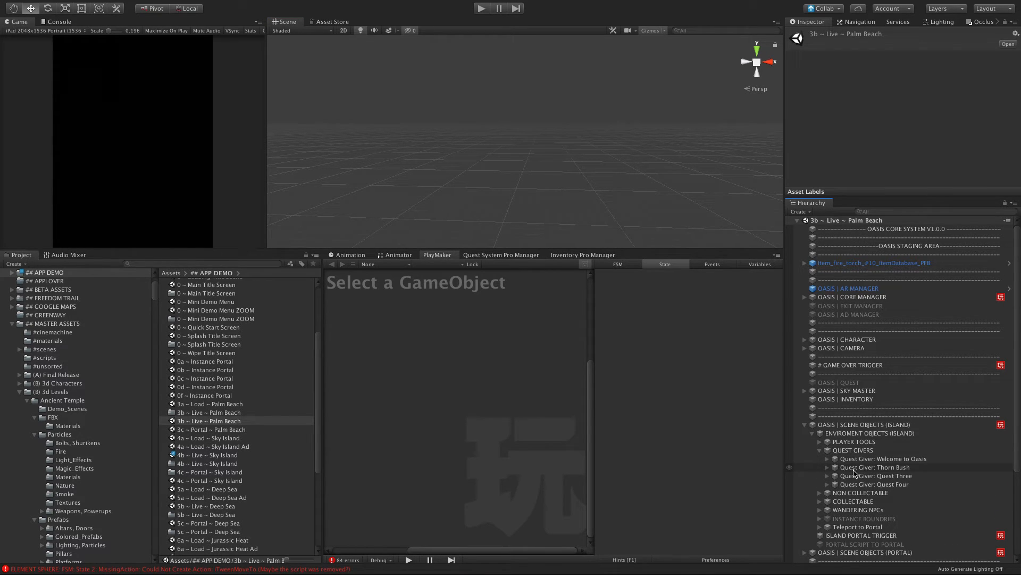
{"action": "left_click", "coordinate": [871, 460]}
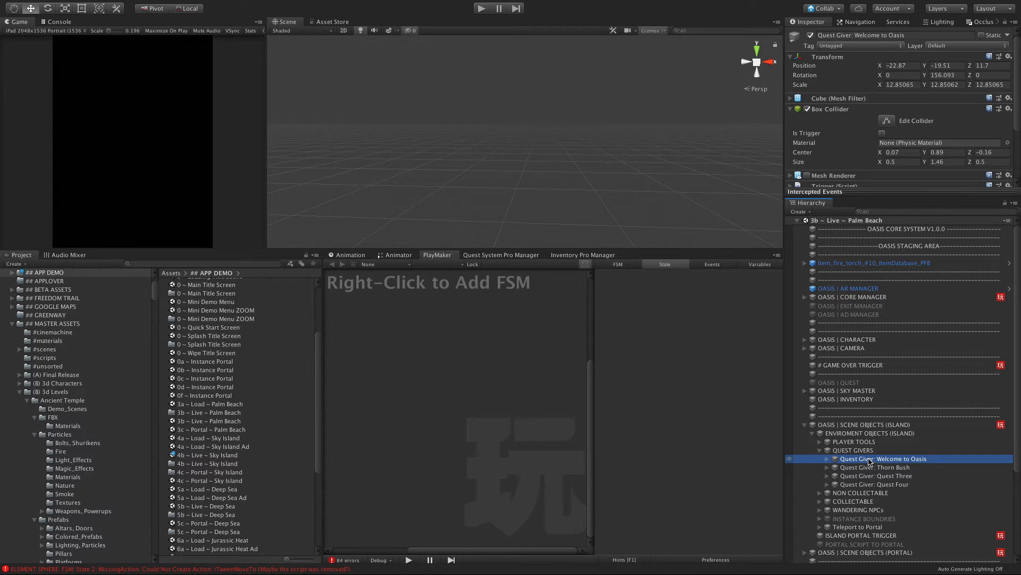
{"action": "key", "text": "f"}
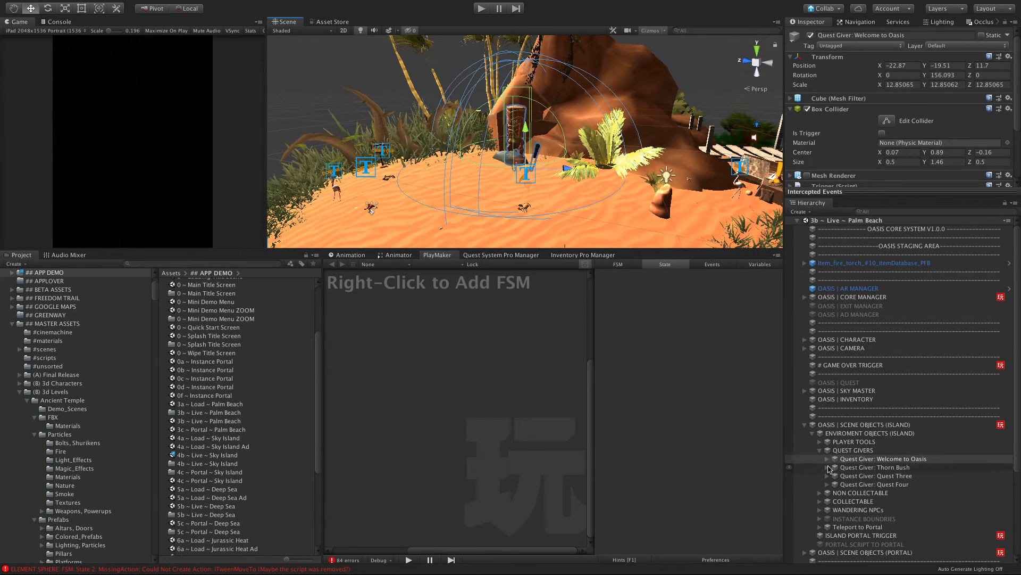
{"action": "left_click", "coordinate": [827, 461]}
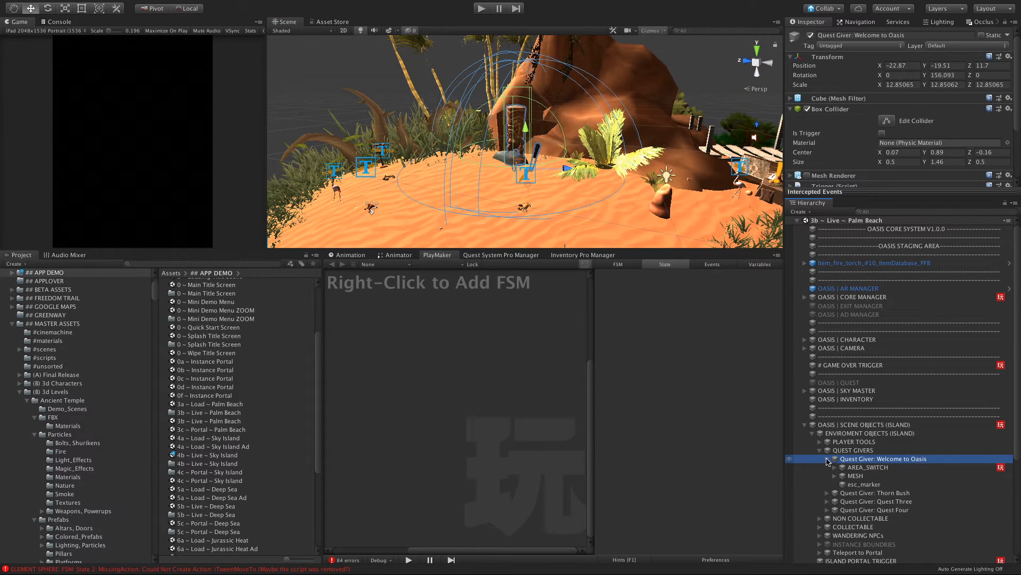
{"action": "left_click", "coordinate": [877, 468]}
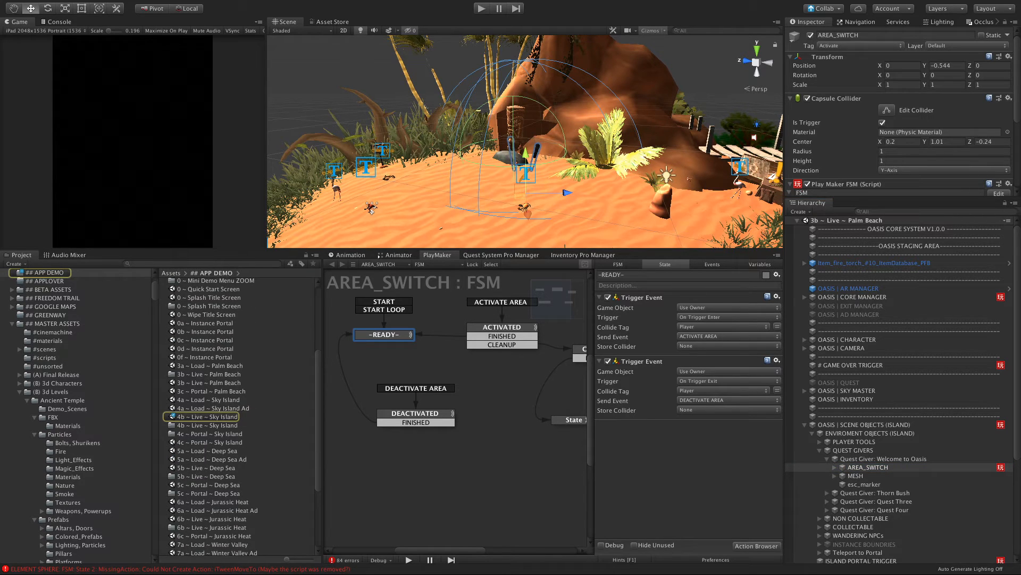
Reopen the 4b ~ Live ~ Sky Island scene and bring Quest Giver: Monster Plant and its island into view.
{"action": "left_click", "coordinate": [202, 417]}
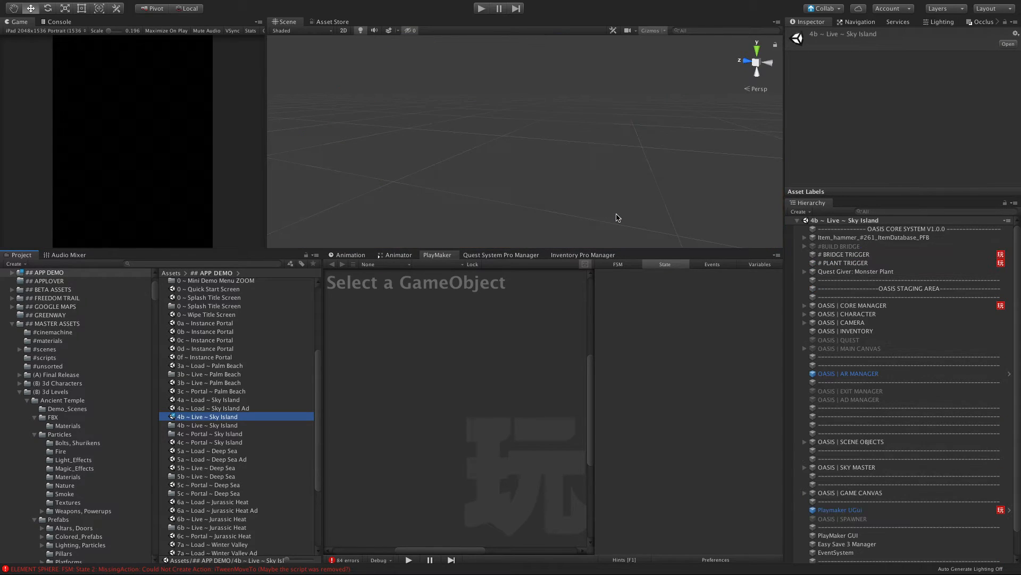
{"action": "left_click", "coordinate": [857, 272]}
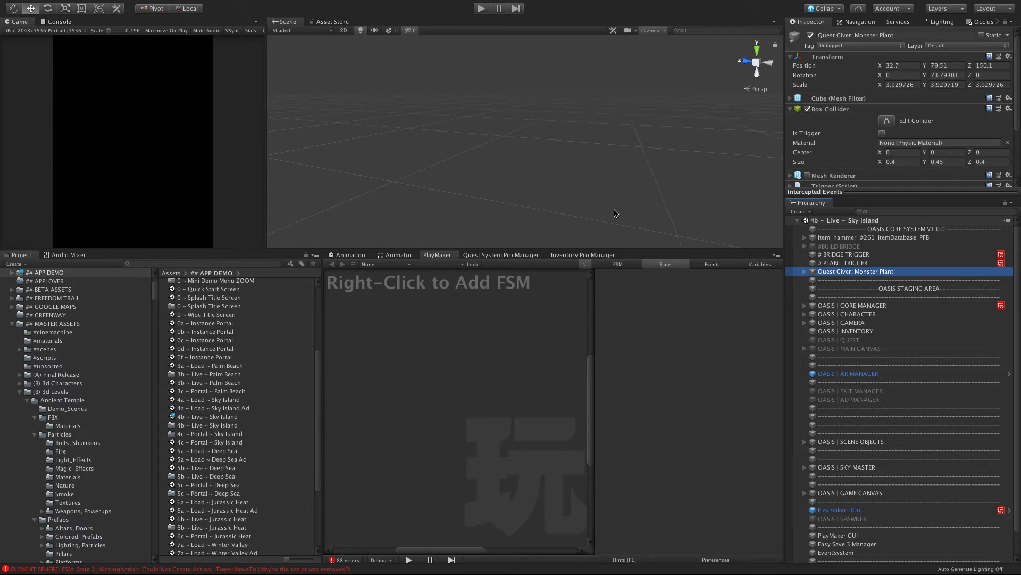
{"action": "key", "text": "f"}
{"action": "scroll", "coordinate": [623, 192], "scroll_direction": "down", "scroll_amount": 5}
{"action": "scroll", "coordinate": [627, 184], "scroll_direction": "up", "scroll_amount": 5}
{"action": "left_click_drag", "start_coordinate": [627, 184], "coordinate": [506, 190], "text": "alt"}
{"action": "scroll", "coordinate": [554, 196], "scroll_direction": "down", "scroll_amount": 2}
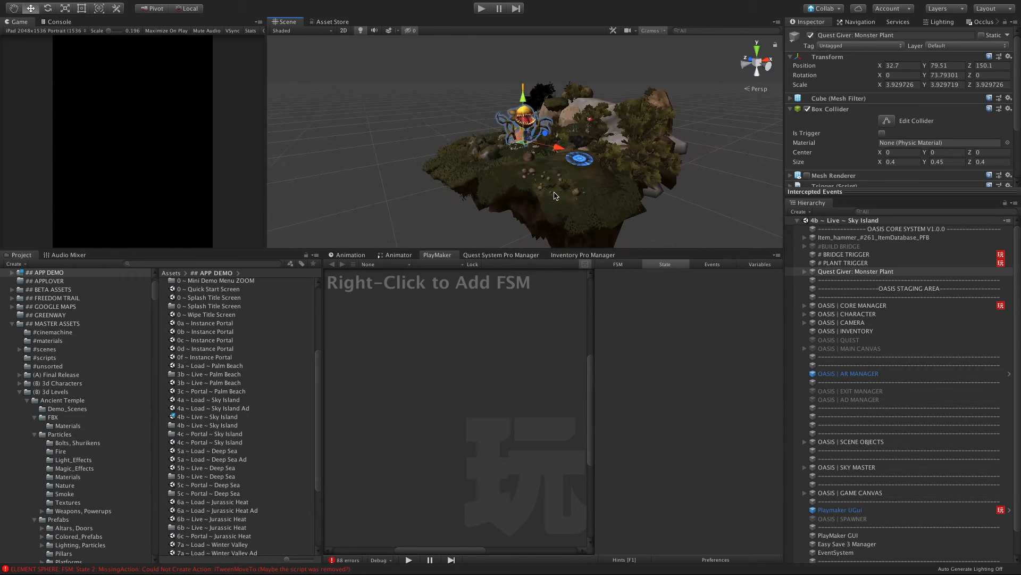
{"action": "scroll", "coordinate": [554, 196], "scroll_direction": "down", "scroll_amount": 3}
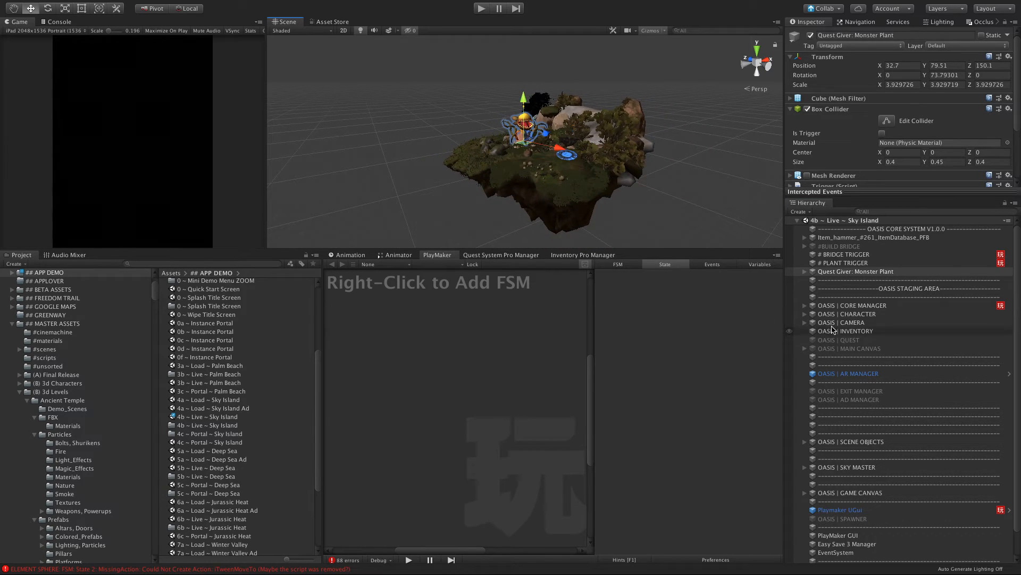
Activate ##SKYISLAND (MAIN) under OASIS | SCENE OBJECTS and frame the main island in the scene.
{"action": "left_click", "coordinate": [805, 441]}
{"action": "left_click", "coordinate": [834, 450]}
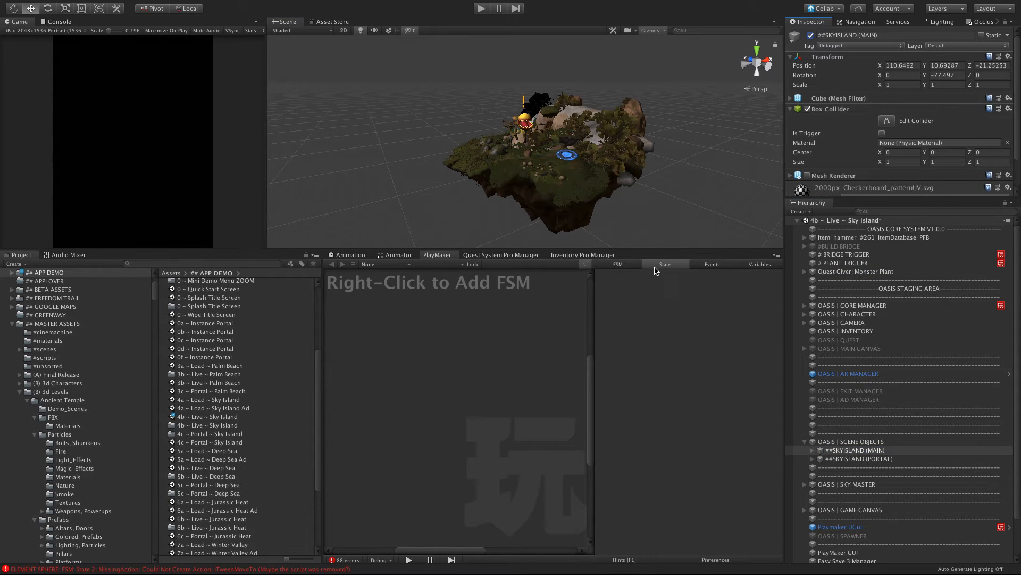
{"action": "key", "text": "f"}
{"action": "left_click_drag", "start_coordinate": [429, 201], "coordinate": [668, 314], "text": "alt"}
{"action": "scroll", "coordinate": [549, 185], "scroll_direction": "down", "scroll_amount": 10}
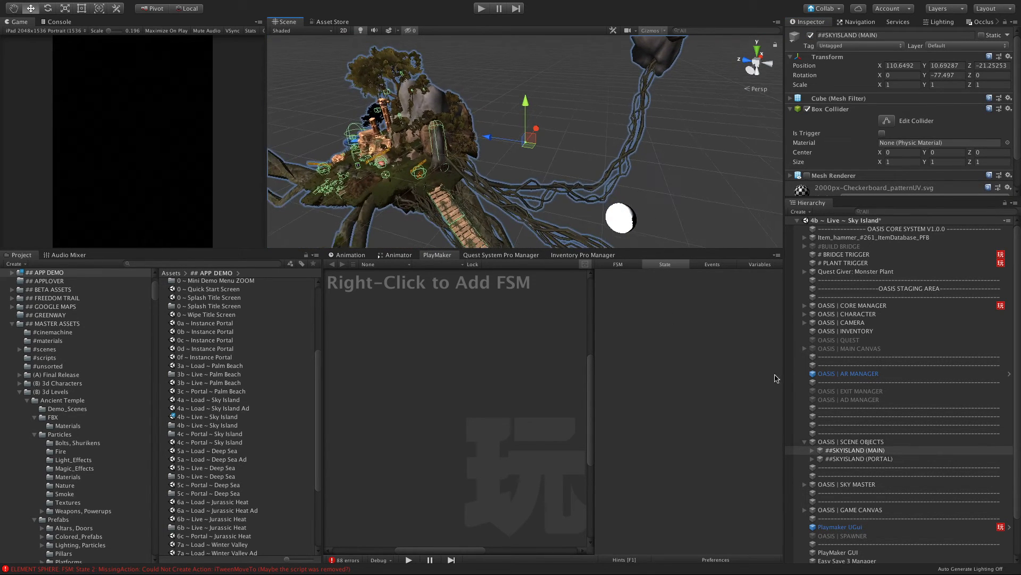
{"action": "scroll", "coordinate": [926, 518], "scroll_direction": "down", "scroll_amount": 3}
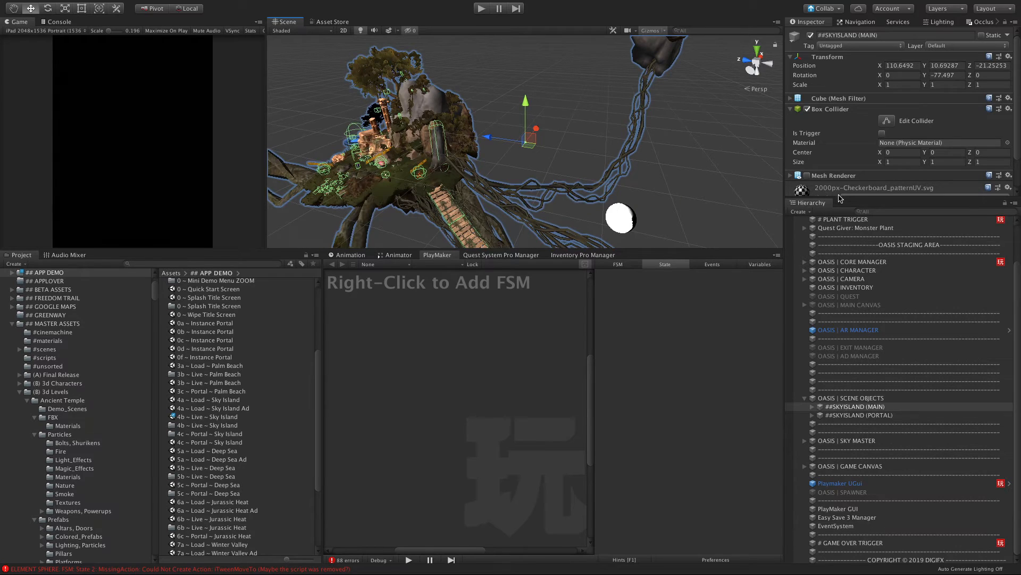
Enlarge the object list and paste Quest Giver: Welcome to Oasis from Palm Beach at the scene's root level.
{"action": "left_click_drag", "start_coordinate": [840, 197], "coordinate": [841, 70]}
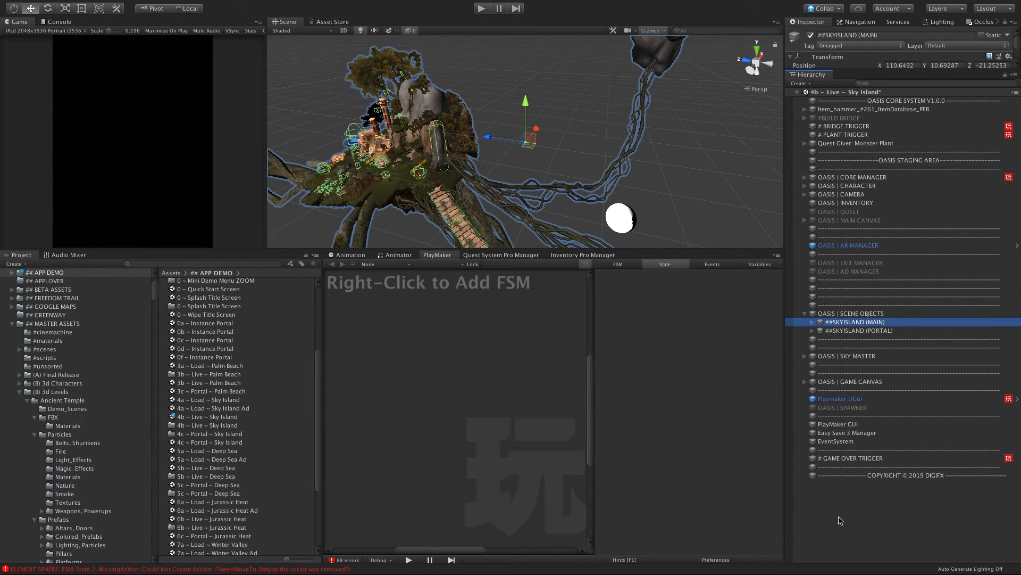
{"action": "left_click", "coordinate": [840, 519]}
{"action": "key", "text": "super+v"}
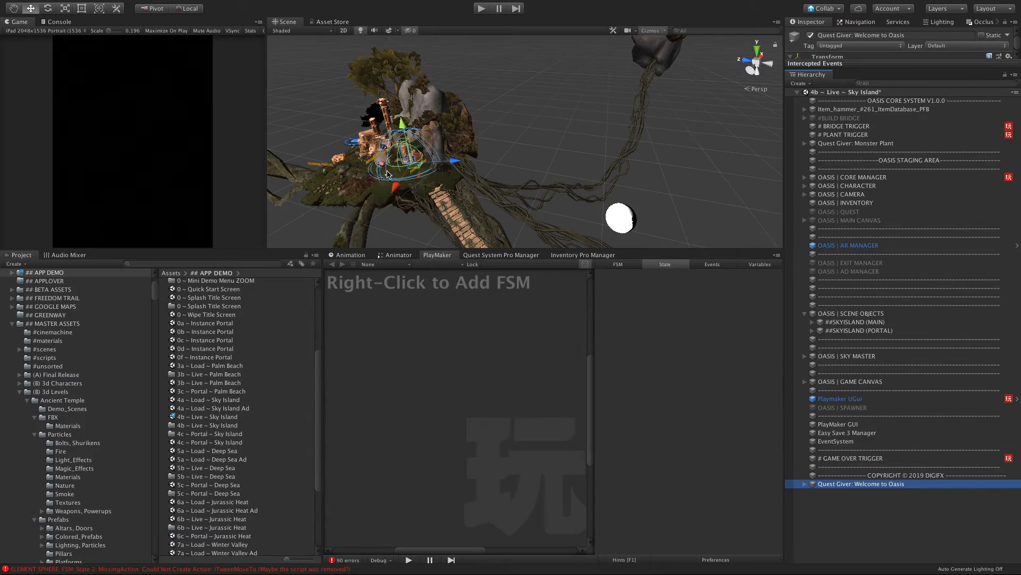
Move Quest Giver: Welcome to Oasis to the grassy clearing on the main island, beside the large tree trunk.
{"action": "key", "text": "f"}
{"action": "scroll", "coordinate": [449, 154], "scroll_direction": "up", "scroll_amount": 5}
{"action": "left_click_drag", "start_coordinate": [484, 152], "coordinate": [504, 161], "text": "alt"}
{"action": "left_click_drag", "start_coordinate": [563, 178], "coordinate": [637, 179]}
{"action": "left_click_drag", "start_coordinate": [596, 138], "coordinate": [513, 189]}
{"action": "scroll", "coordinate": [576, 164], "scroll_direction": "down", "scroll_amount": 1}
{"action": "scroll", "coordinate": [576, 164], "scroll_direction": "down", "scroll_amount": 5}
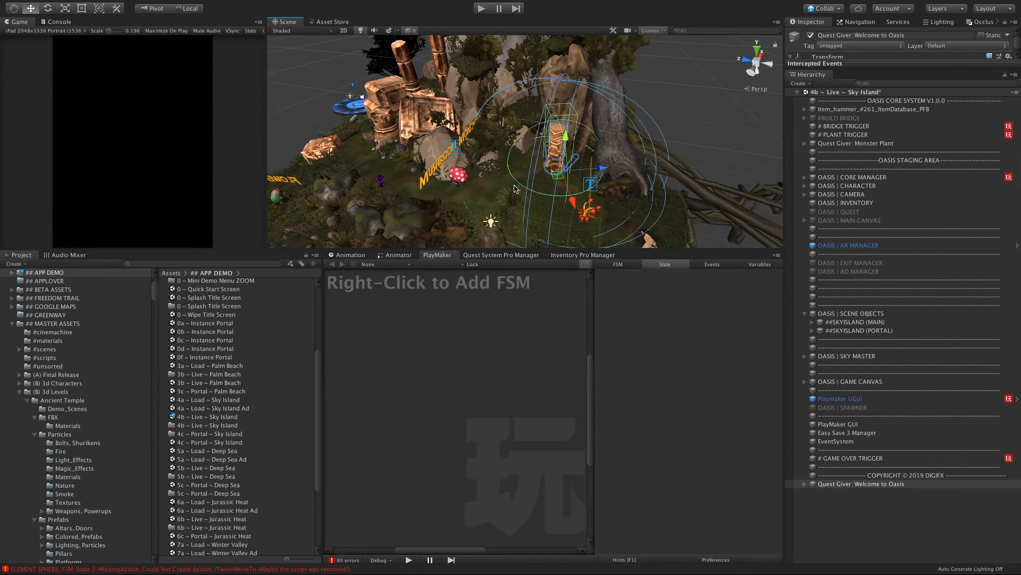
Rotate Quest Giver: Welcome to Oasis about its vertical axis so the totem faces the clearing.
{"action": "left_click", "coordinate": [516, 186]}
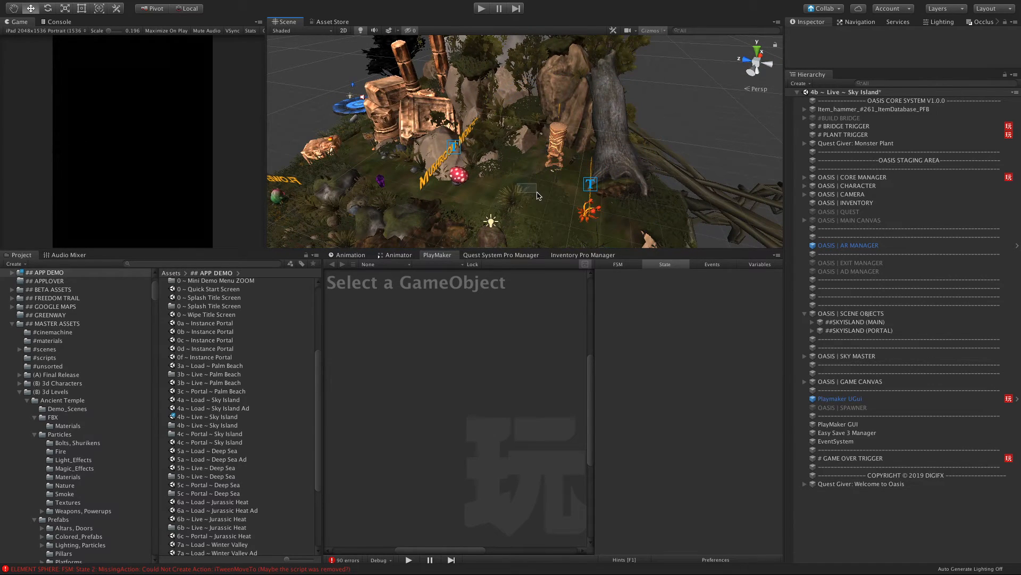
{"action": "left_click", "coordinate": [498, 186]}
{"action": "key", "text": "e"}
{"action": "left_click_drag", "start_coordinate": [546, 199], "coordinate": [586, 196]}
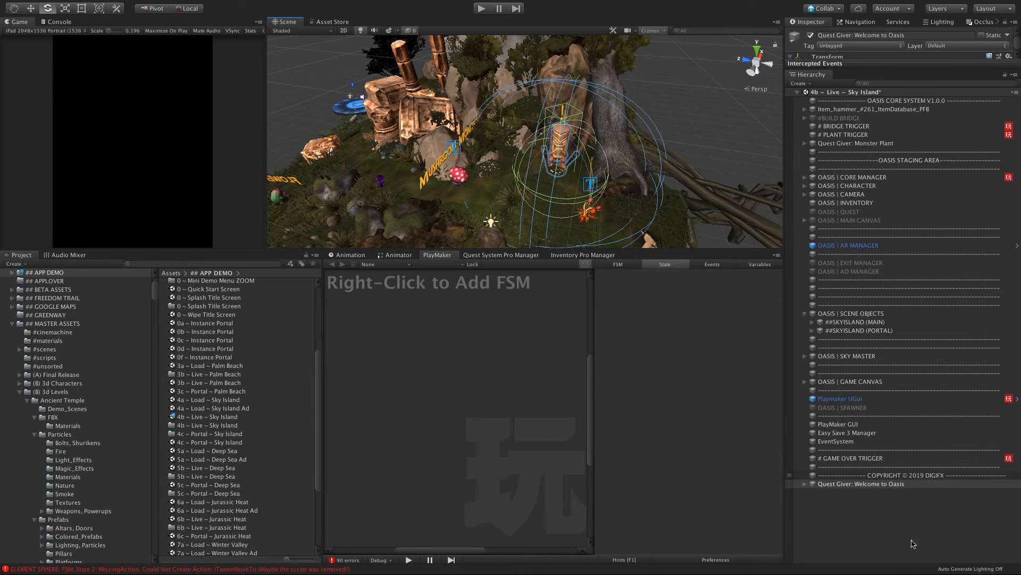
Copy all the states of the AREA_SWITCH FSM under Quest Giver: Welcome to Oasis.
{"action": "left_click", "coordinate": [805, 484]}
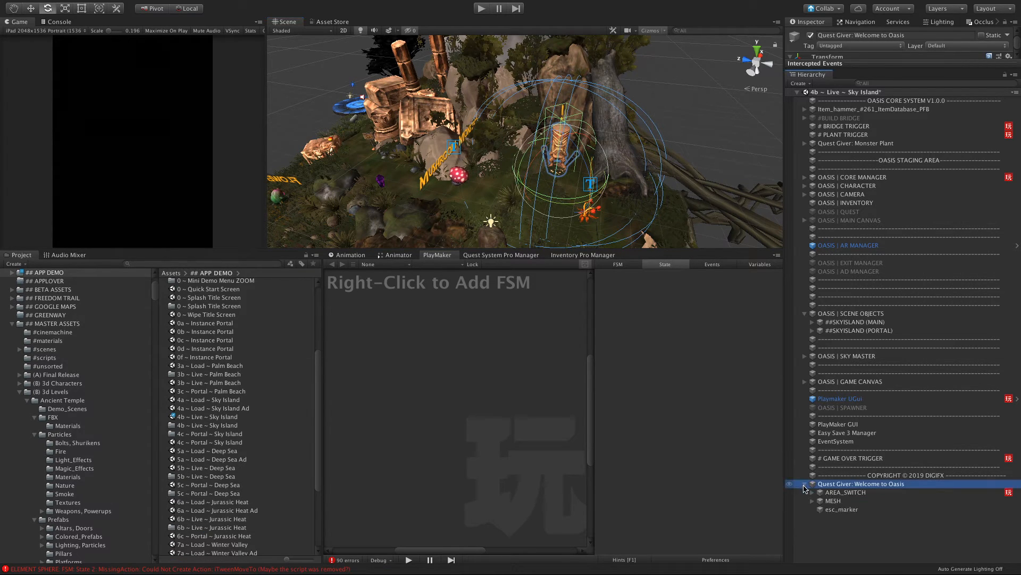
{"action": "left_click", "coordinate": [822, 492]}
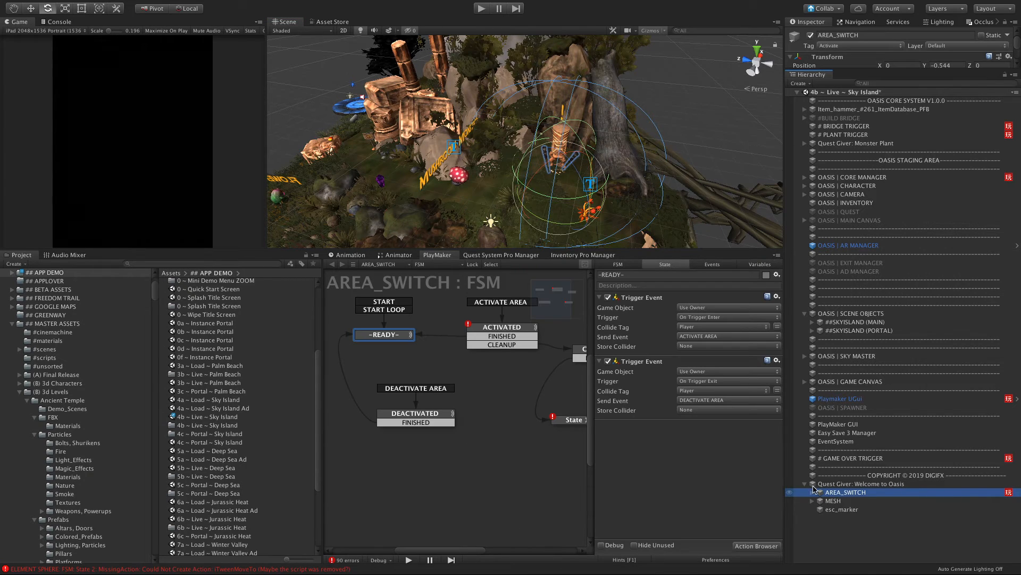
{"action": "mouse_move", "coordinate": [553, 306]}
{"action": "left_mouse_down"}
{"action": "mouse_move", "coordinate": [573, 301]}
{"action": "mouse_move", "coordinate": [556, 300]}
{"action": "left_mouse_up"}
{"action": "scroll", "coordinate": [527, 324], "scroll_direction": "down", "scroll_amount": 2}
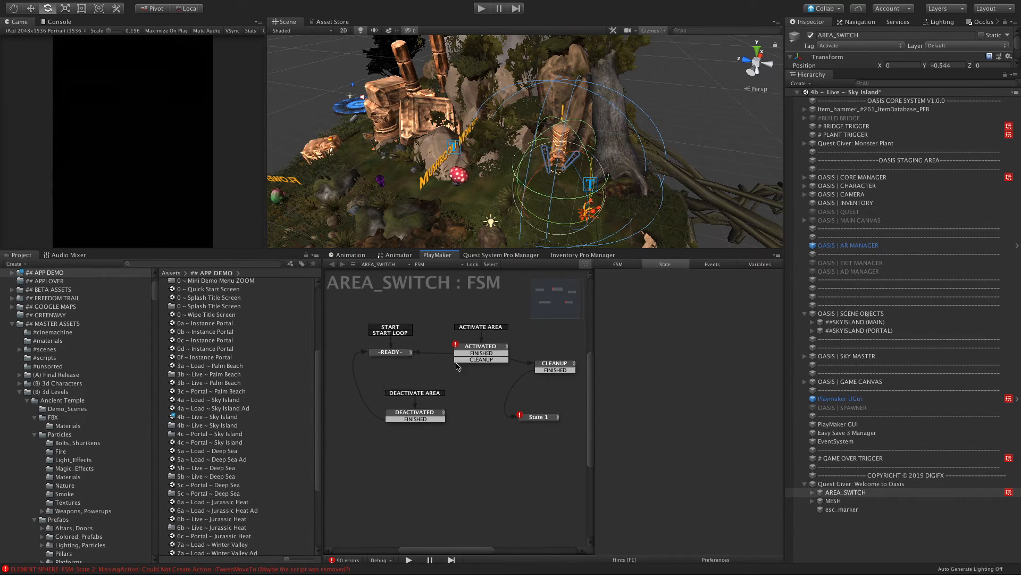
{"action": "left_click", "coordinate": [465, 355]}
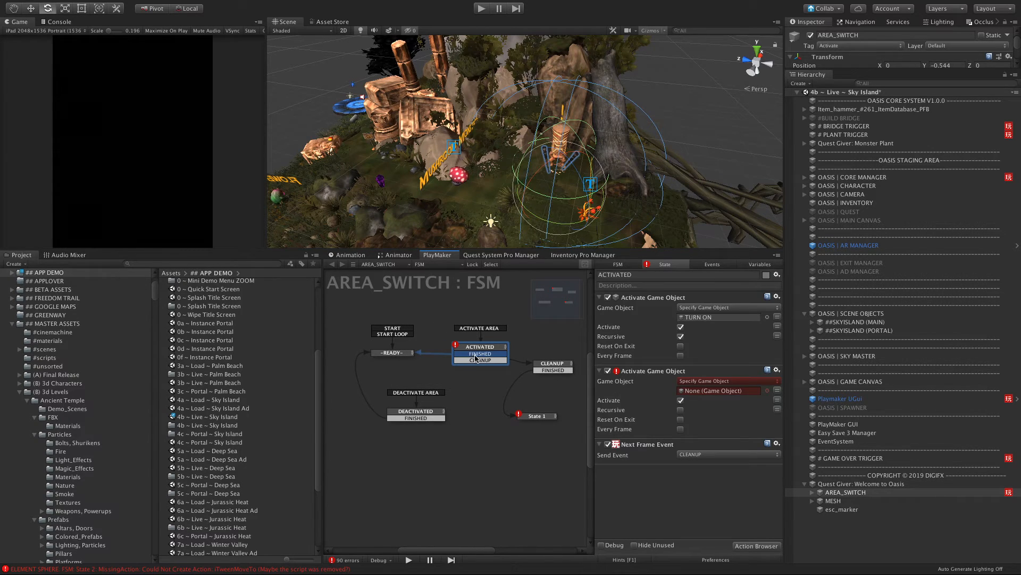
{"action": "left_click_drag", "start_coordinate": [572, 435], "coordinate": [349, 328]}
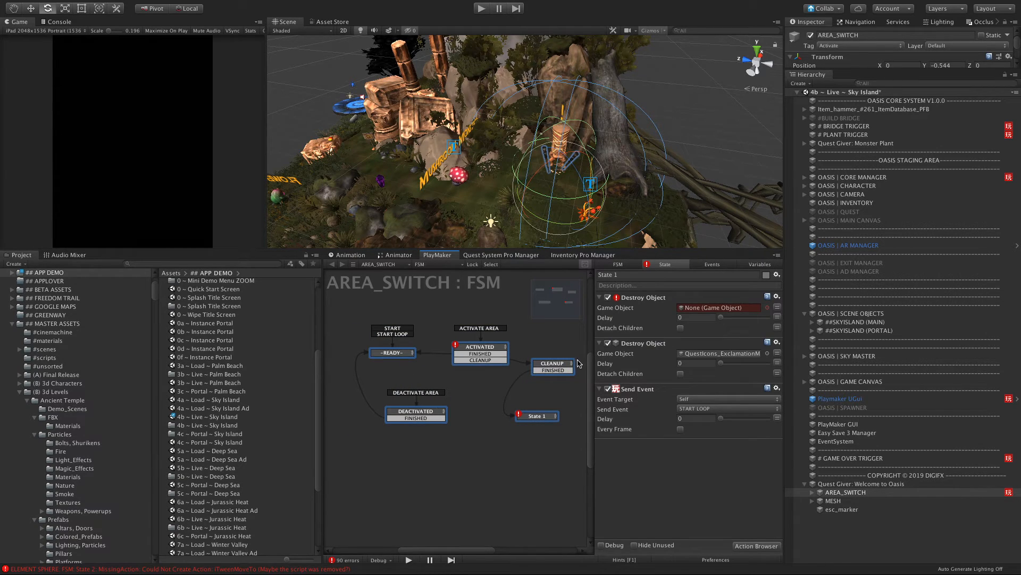
Collapse Quest Giver: Welcome to Oasis and move it directly below Quest Giver: Monster Plant in the scene's object list.
{"action": "left_click", "coordinate": [823, 485]}
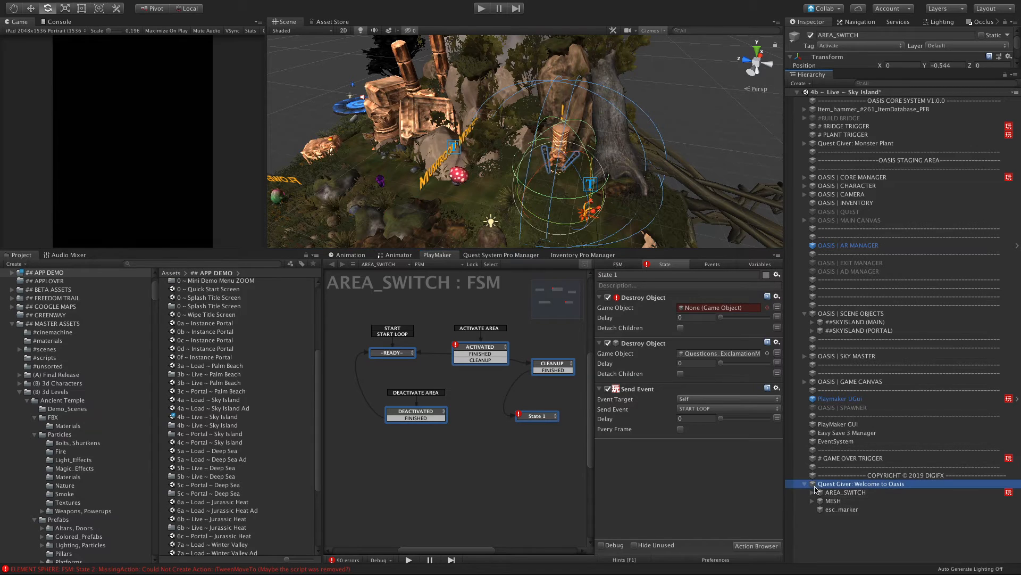
{"action": "left_click", "coordinate": [805, 484]}
{"action": "left_click_drag", "start_coordinate": [828, 484], "coordinate": [826, 153]}
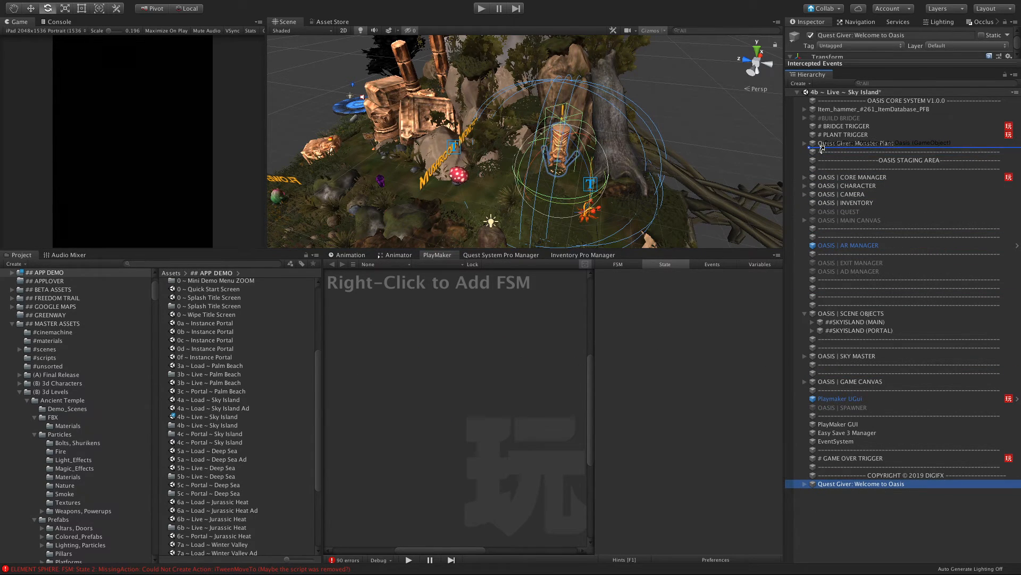
Examine the Monster Plant quest giver in the scene and compare the # PLANT TRIGGER FSM with Welcome to Oasis's AREA_SWITCH FSM.
{"action": "left_click", "coordinate": [857, 144]}
{"action": "key", "text": "f"}
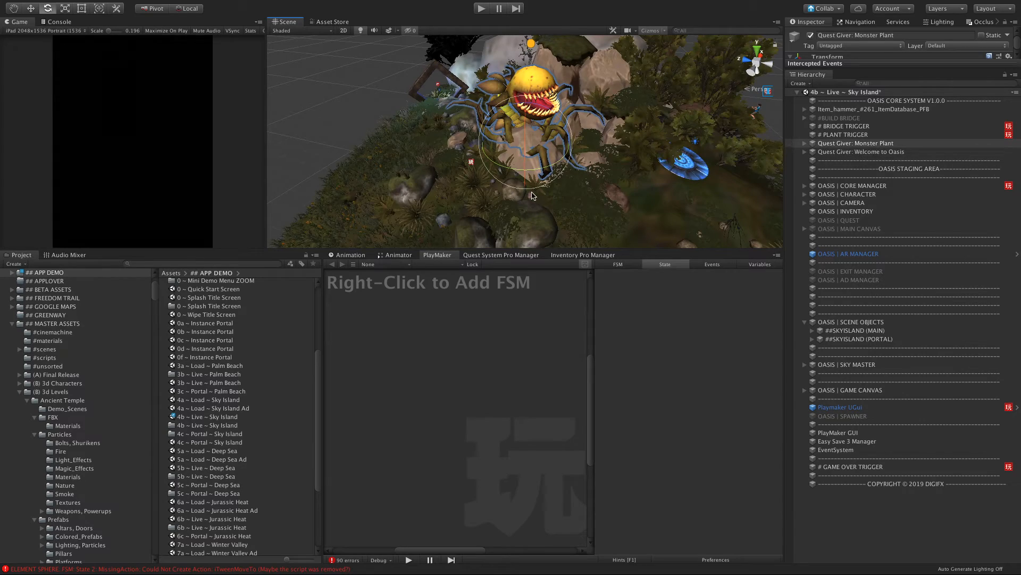
{"action": "left_click_drag", "start_coordinate": [533, 195], "coordinate": [433, 110], "text": "alt"}
{"action": "scroll", "coordinate": [674, 200], "scroll_direction": "down", "scroll_amount": 4}
{"action": "scroll", "coordinate": [657, 198], "scroll_direction": "up", "scroll_amount": 2}
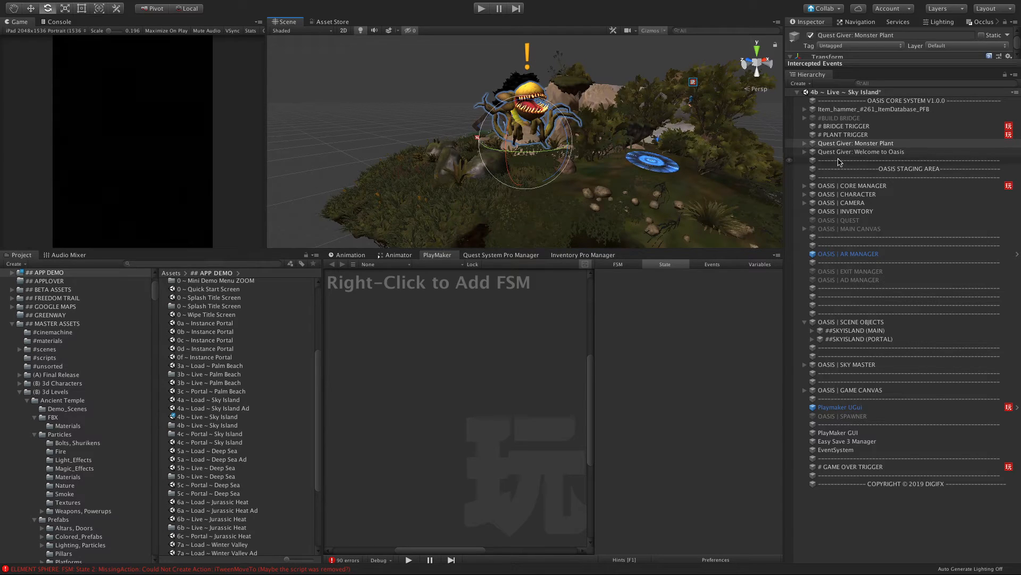
{"action": "left_click", "coordinate": [805, 152]}
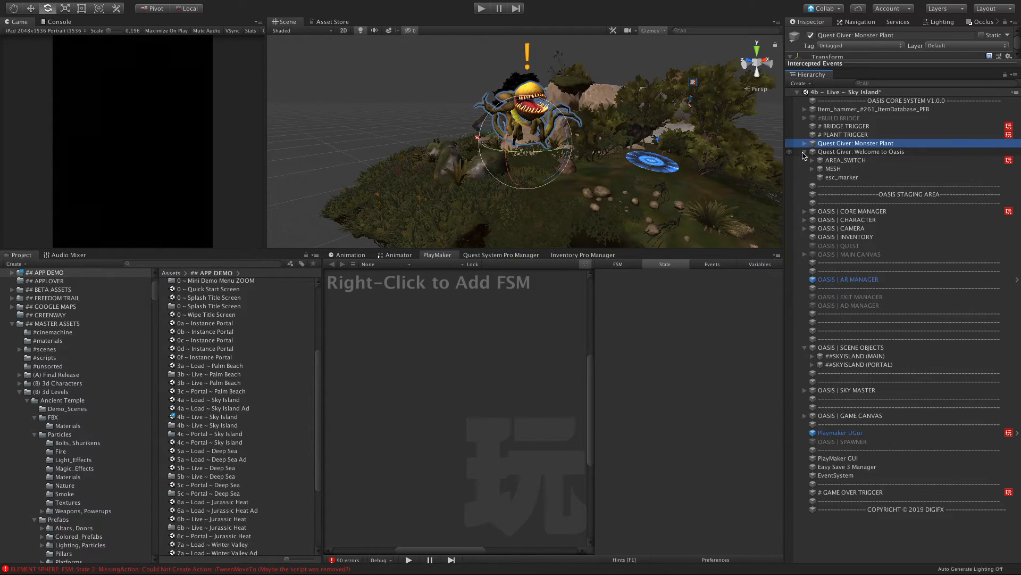
{"action": "left_click", "coordinate": [830, 144]}
{"action": "left_click", "coordinate": [831, 152]}
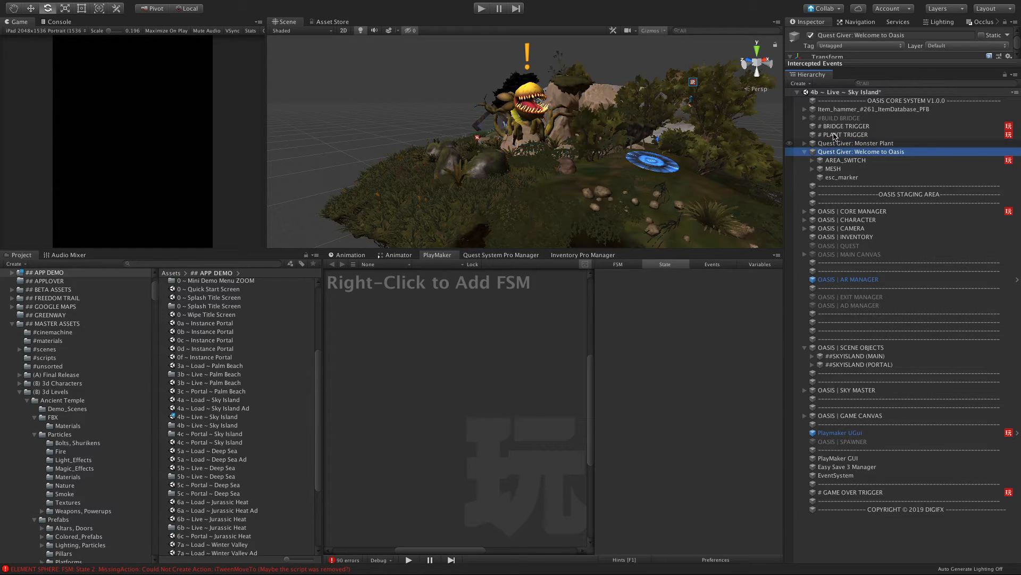
{"action": "left_click", "coordinate": [832, 144]}
{"action": "left_click", "coordinate": [832, 136]}
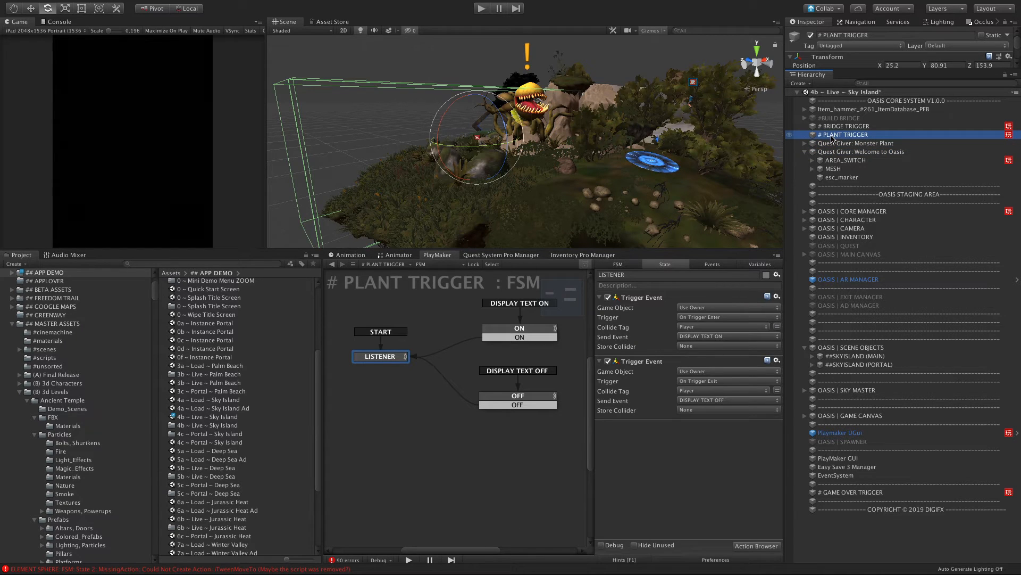
{"action": "left_click", "coordinate": [846, 161]}
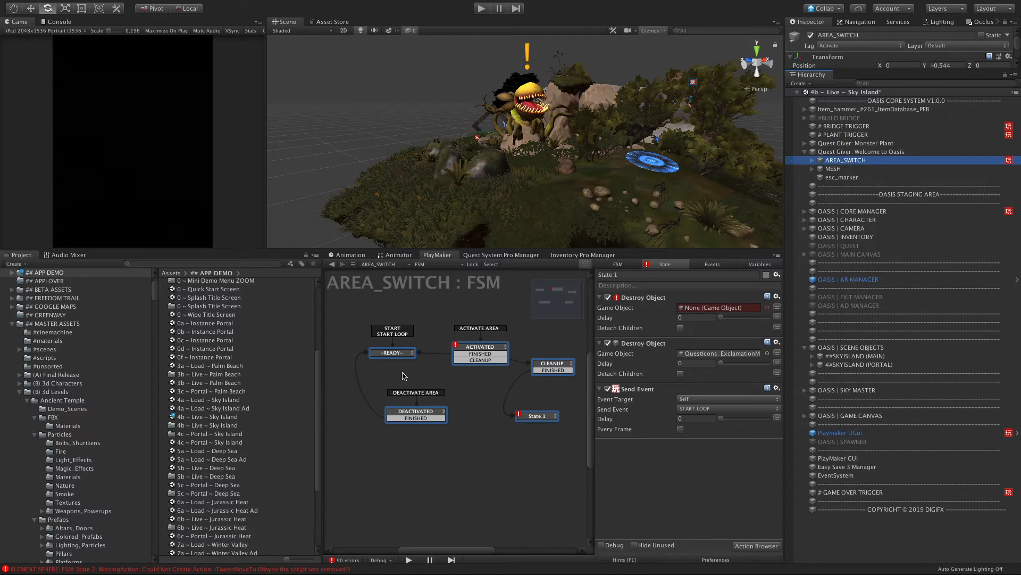
{"action": "left_click", "coordinate": [398, 354]}
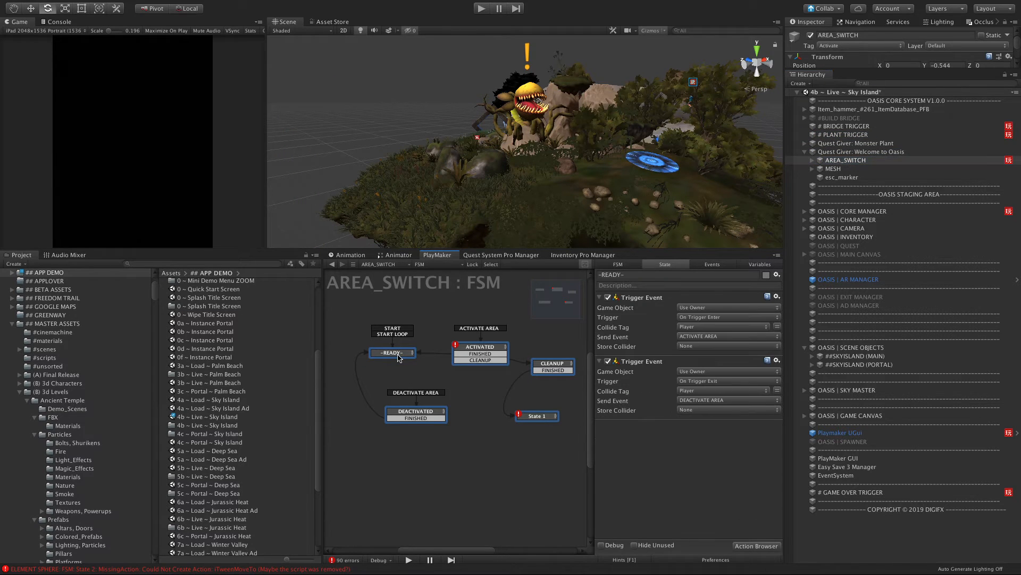
Replace all states of the # PLANT TRIGGER FSM, including LISTENER, with the states copied from AREA_SWITCH.
{"action": "left_click", "coordinate": [846, 135]}
{"action": "left_click_drag", "start_coordinate": [546, 441], "coordinate": [365, 337]}
{"action": "key", "text": "Delete"}
{"action": "left_click", "coordinate": [590, 189]}
{"action": "right_click", "coordinate": [436, 453]}
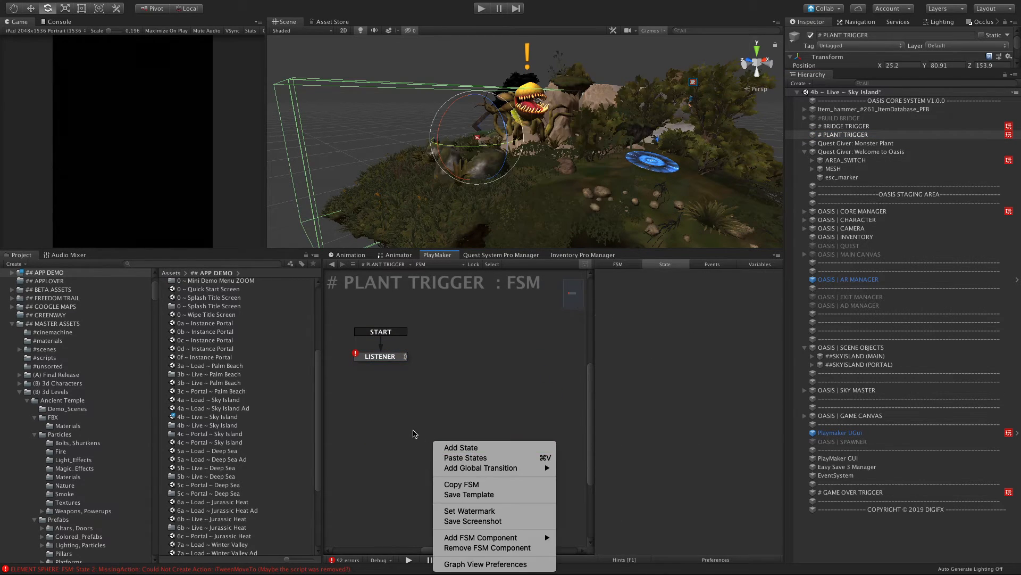
{"action": "left_click", "coordinate": [465, 458]}
{"action": "key", "text": "Return"}
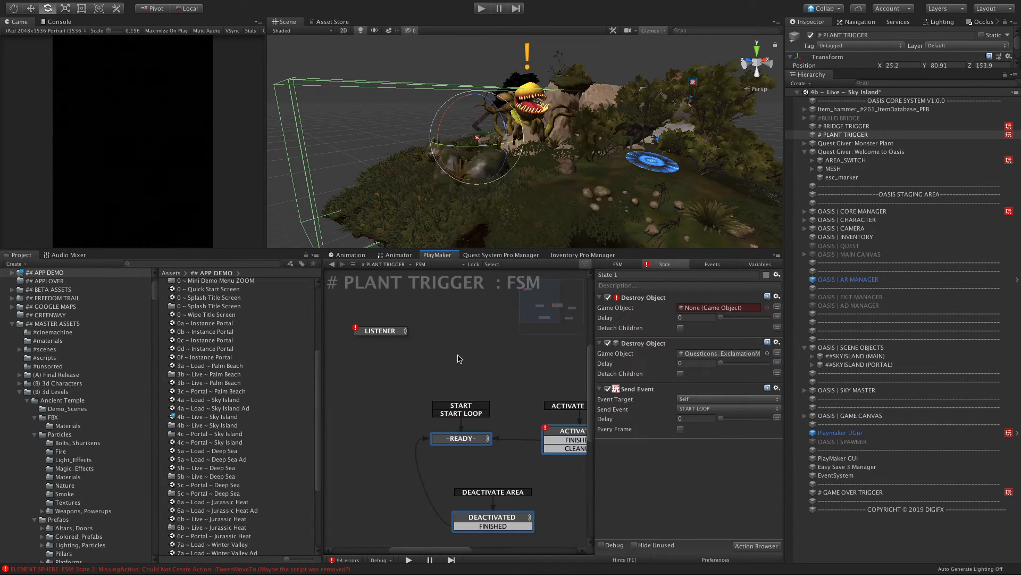
{"action": "left_click", "coordinate": [392, 332]}
{"action": "right_click", "coordinate": [391, 331]}
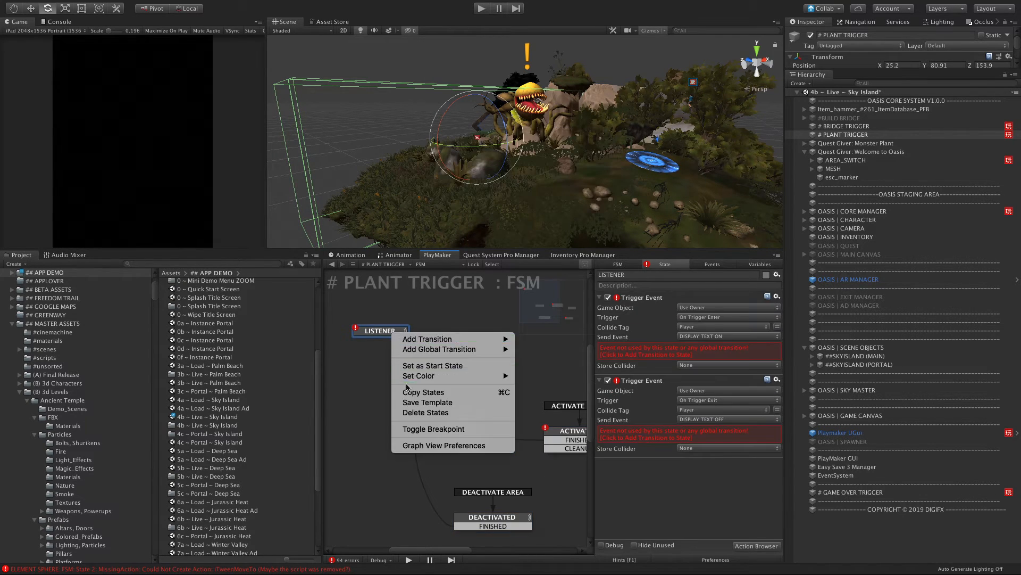
{"action": "left_click", "coordinate": [413, 417]}
Widen the FSM graph area and move the -READY- and ACTIVATED states higher in the # PLANT TRIGGER graph.
{"action": "left_click_drag", "start_coordinate": [563, 299], "coordinate": [555, 312]}
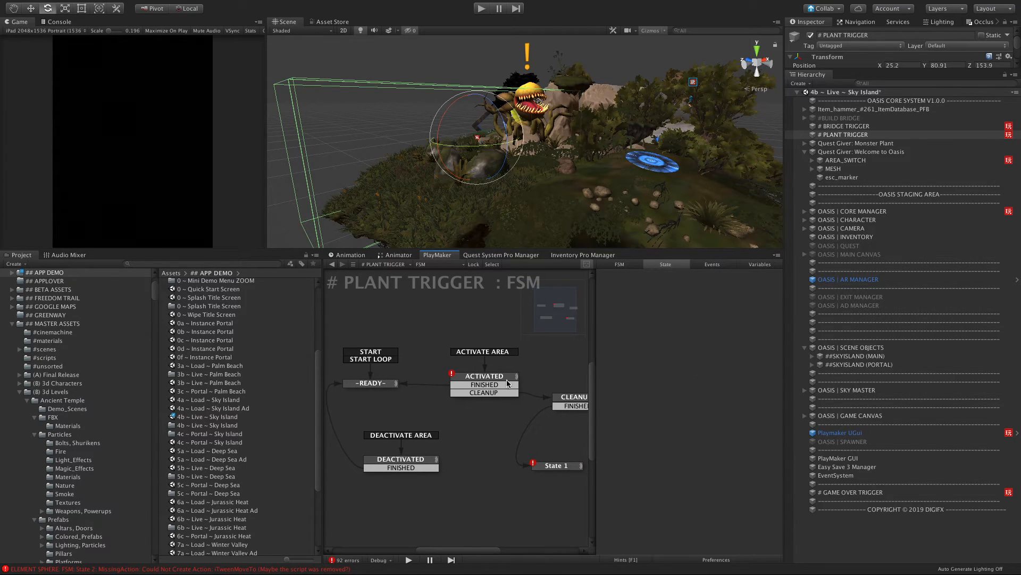
{"action": "left_click_drag", "start_coordinate": [323, 365], "coordinate": [262, 355]}
{"action": "left_click_drag", "start_coordinate": [292, 308], "coordinate": [570, 485]}
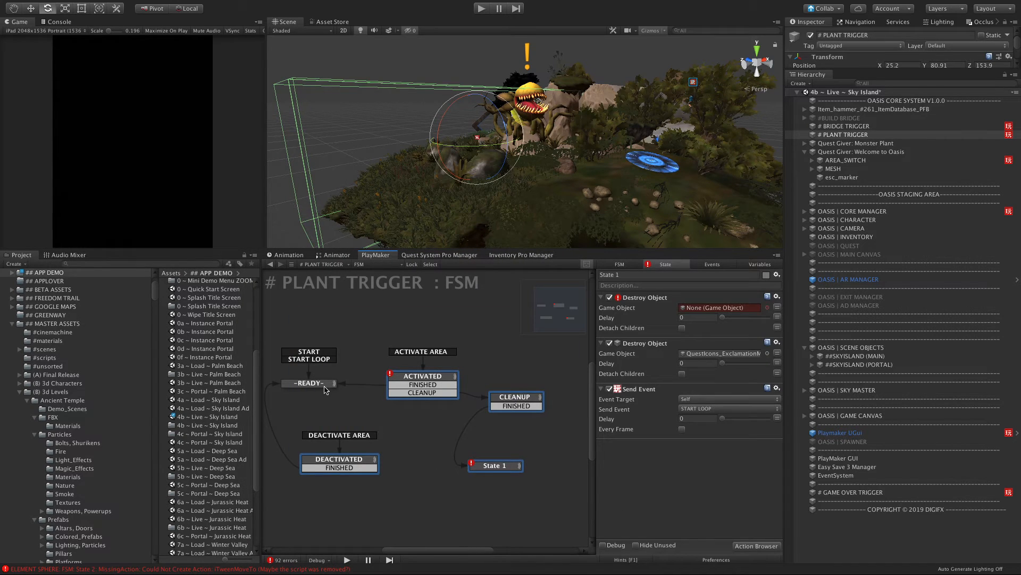
{"action": "left_click", "coordinate": [406, 385]}
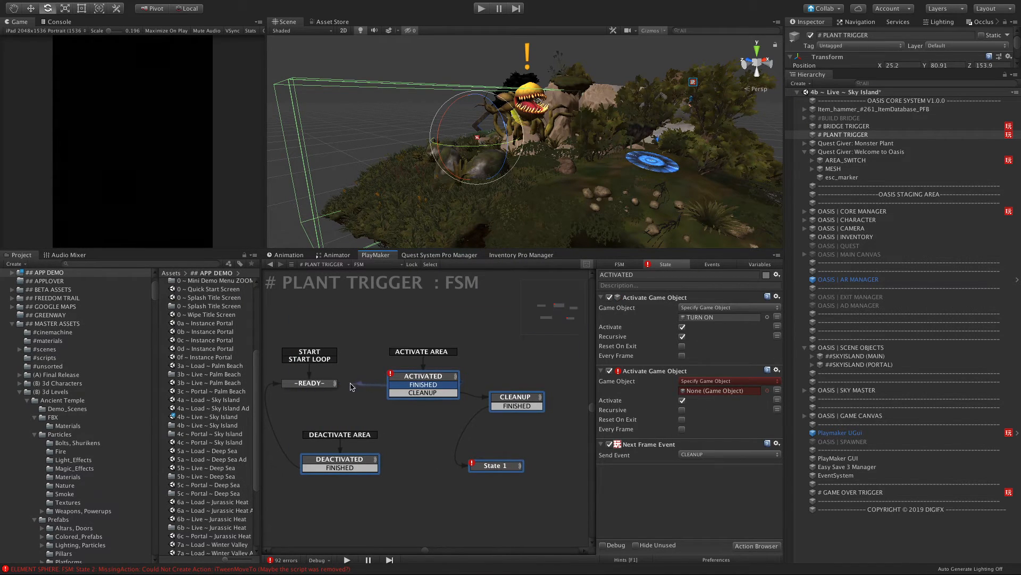
{"action": "left_click_drag", "start_coordinate": [423, 384], "coordinate": [330, 383]}
{"action": "left_click_drag", "start_coordinate": [304, 389], "coordinate": [318, 359]}
{"action": "left_click_drag", "start_coordinate": [428, 374], "coordinate": [438, 341]}
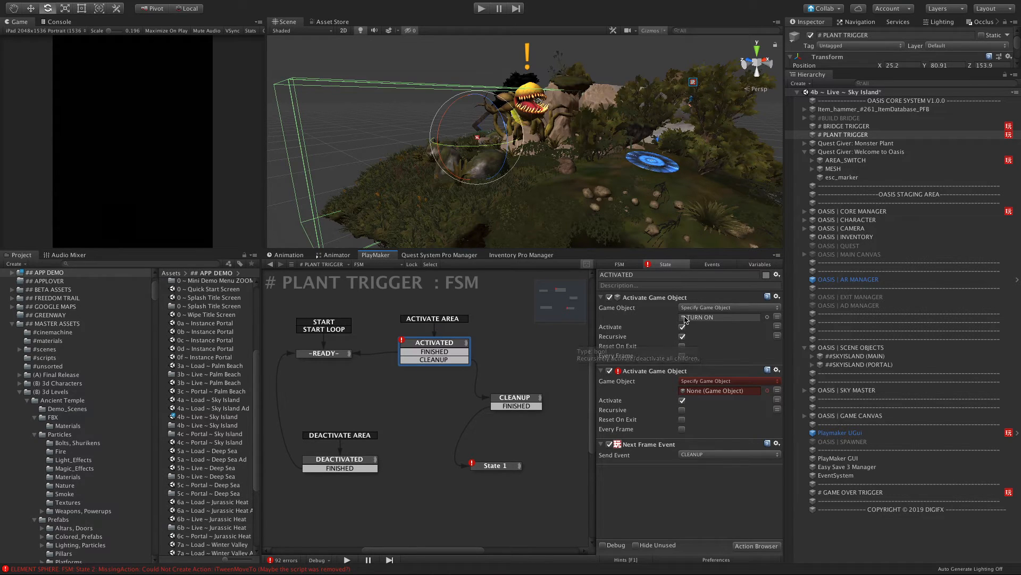
In ACTIVATED, remove the TURN ON action and assign TEXT SET : BE CAREFUL from TEXT: PLANT MONSTER to the remaining Activate Game Object action.
{"action": "left_click", "coordinate": [682, 337]}
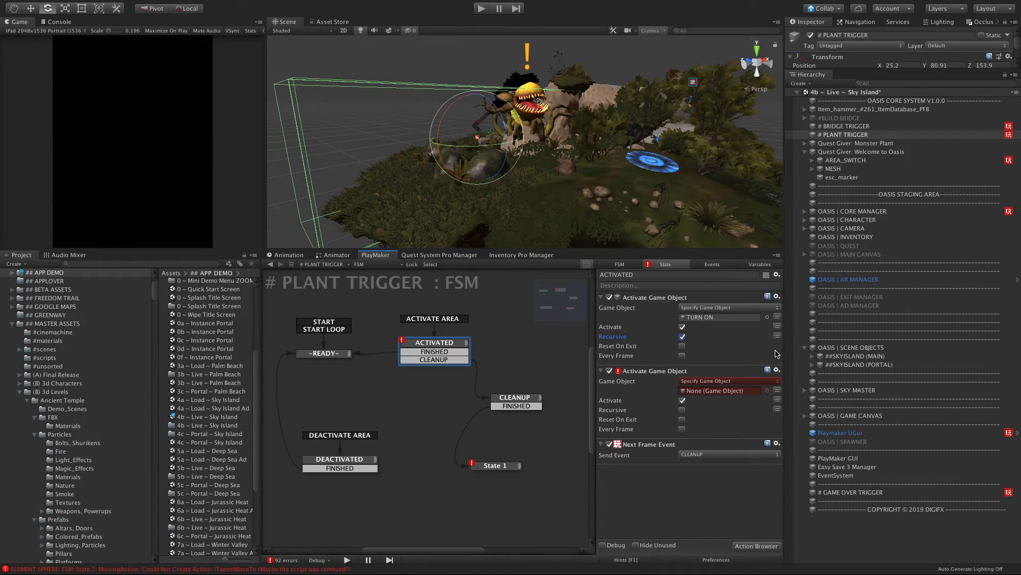
{"action": "left_click", "coordinate": [777, 297]}
{"action": "left_click", "coordinate": [807, 417]}
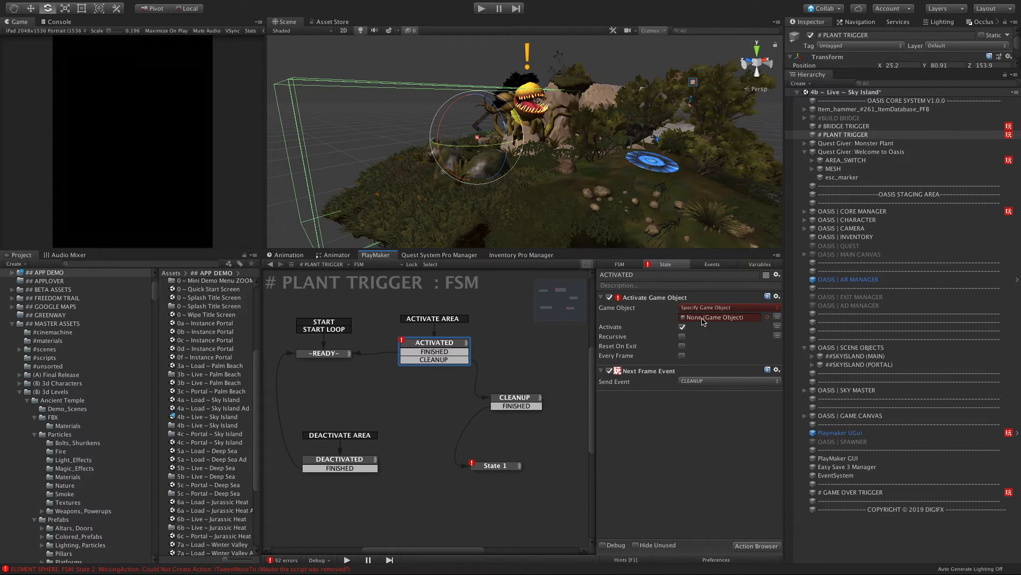
{"action": "left_click", "coordinate": [805, 416]}
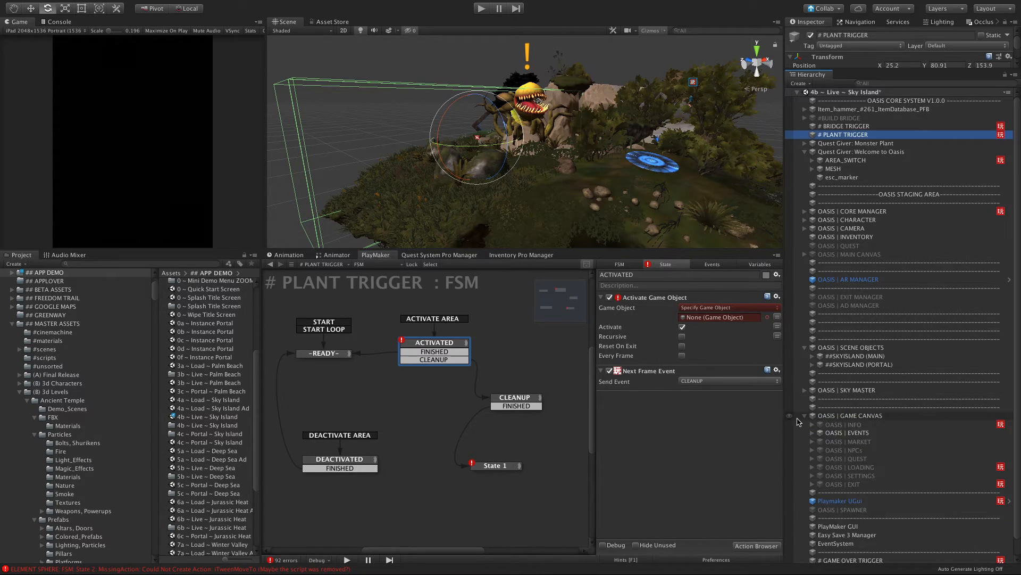
{"action": "left_click", "coordinate": [813, 433]}
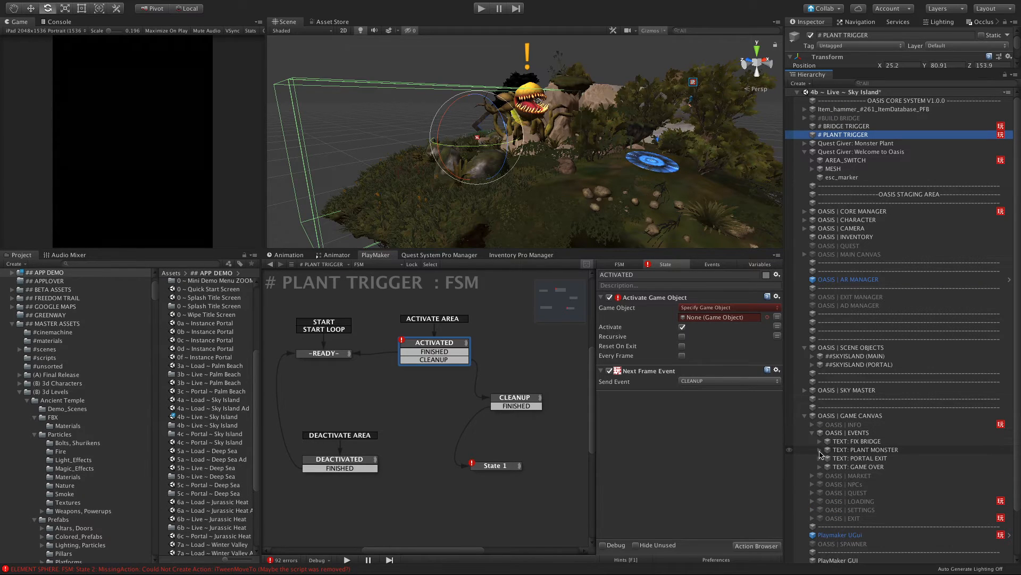
{"action": "left_click", "coordinate": [819, 450]}
{"action": "left_click_drag", "start_coordinate": [849, 462], "coordinate": [692, 318]}
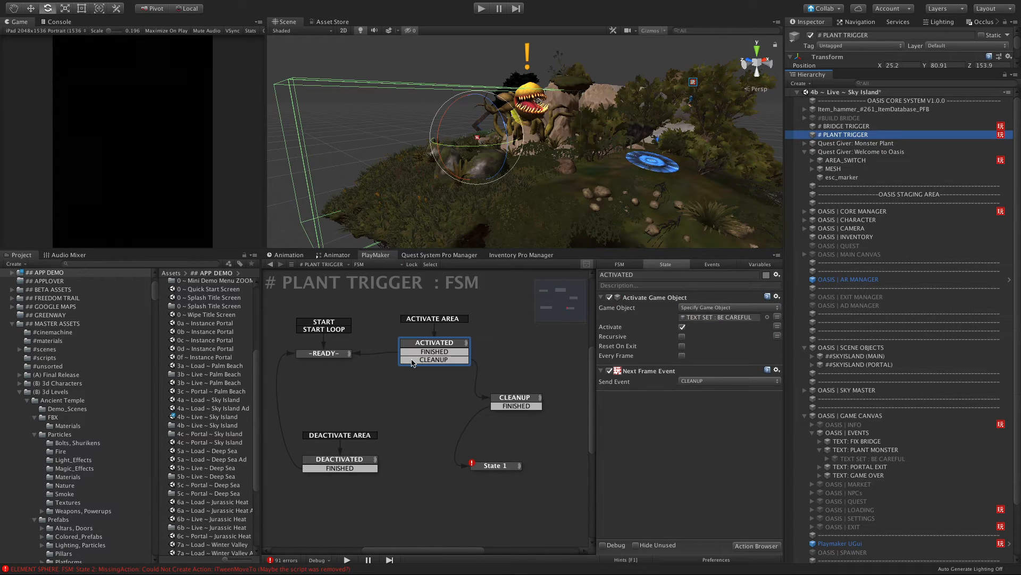
Remove the On Trigger Exit action from the -READY- state of # PLANT TRIGGER.
{"action": "left_click", "coordinate": [338, 354]}
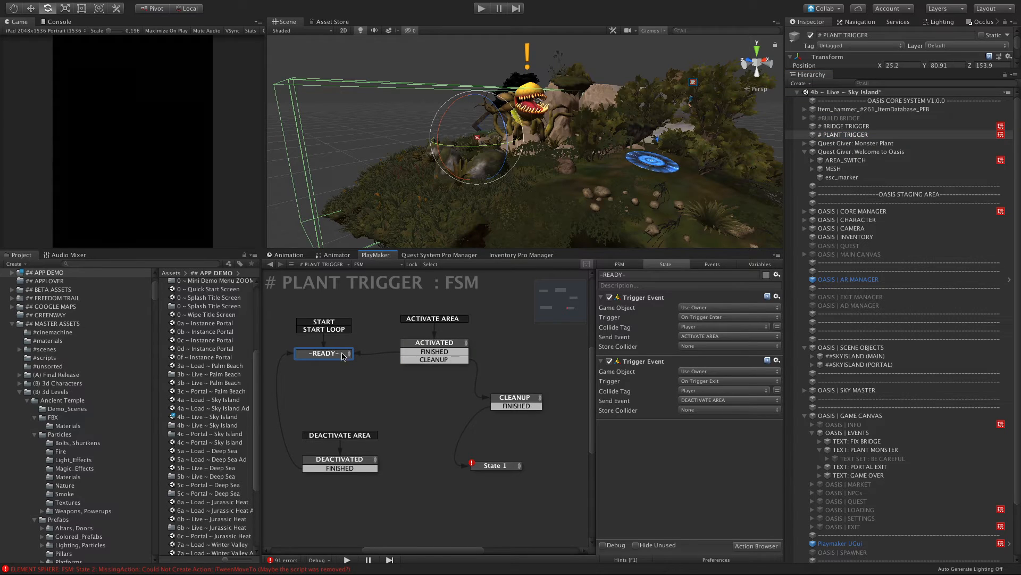
{"action": "left_click", "coordinate": [777, 360]}
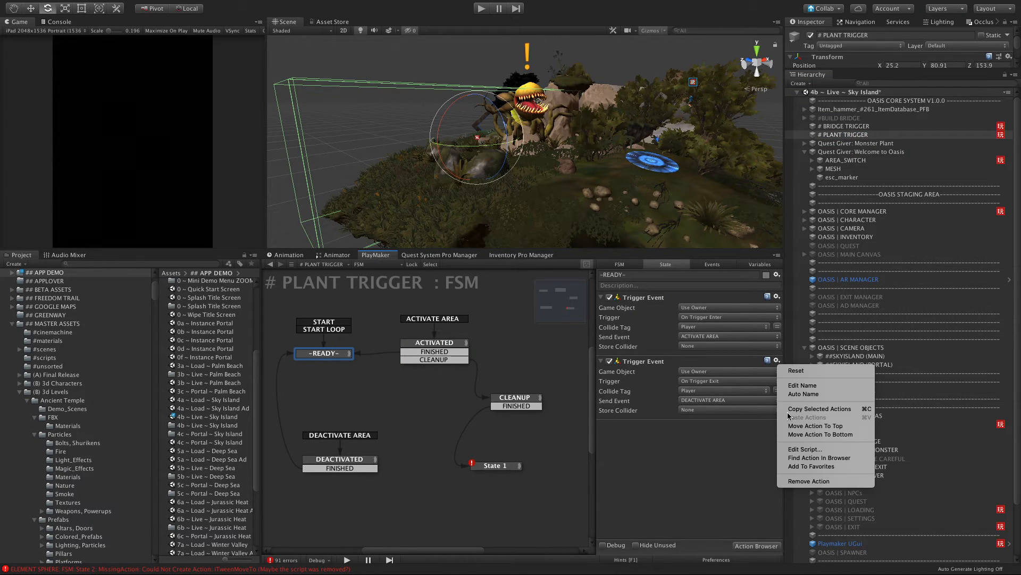
{"action": "left_click", "coordinate": [808, 480]}
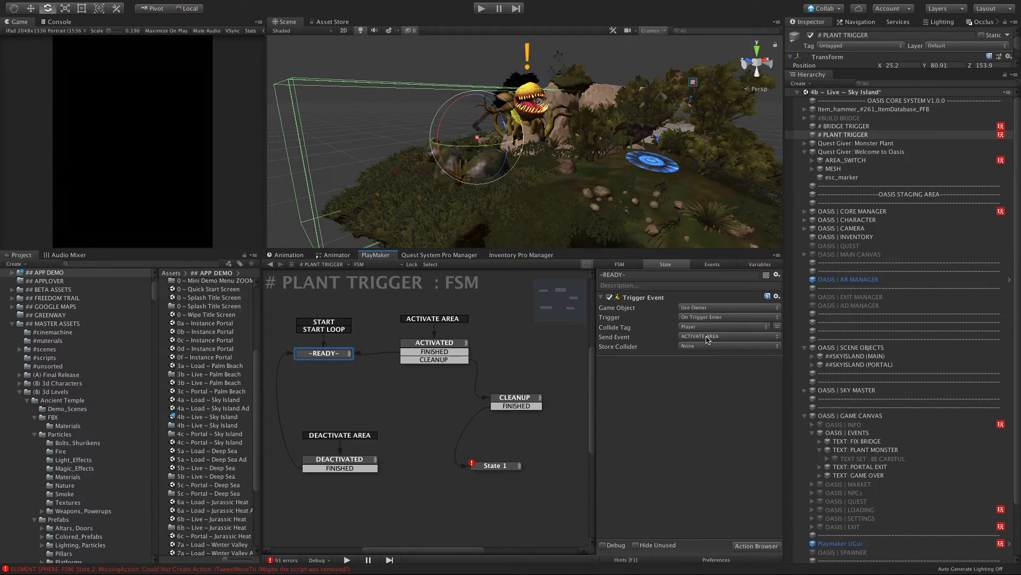
Delete the FINISHED transition from the ACTIVATED state.
{"action": "left_click", "coordinate": [439, 351]}
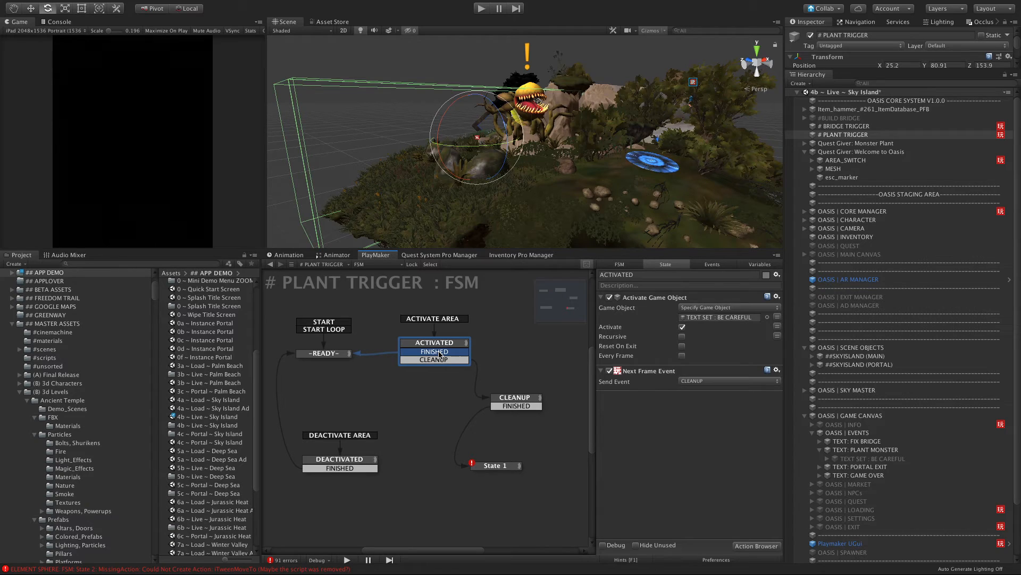
{"action": "right_click", "coordinate": [440, 353]}
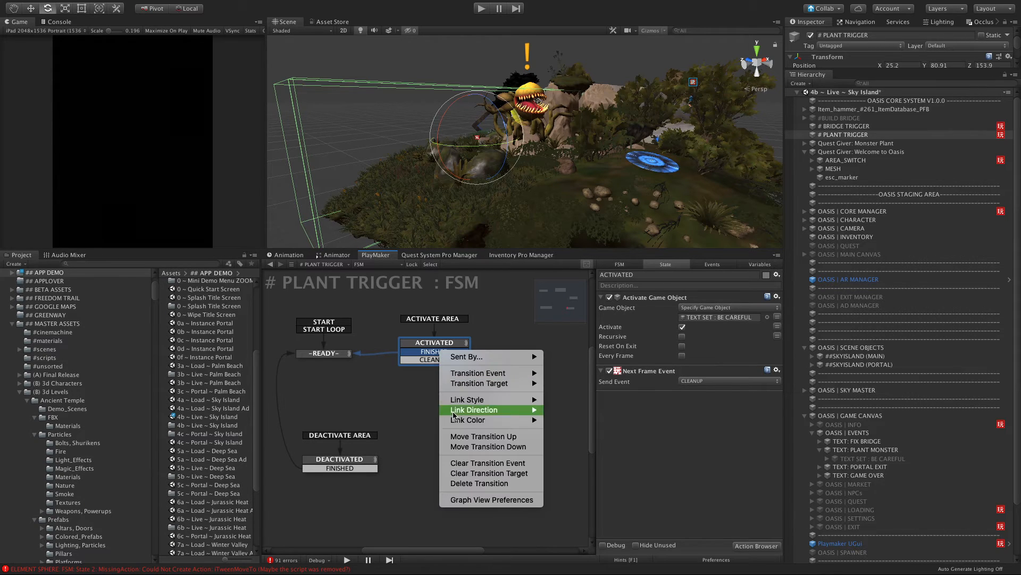
{"action": "left_click", "coordinate": [464, 482]}
Rearrange the ACTIVATED, CLEANUP, State 1, DEACTIVATED and -READY- states into a tidier layout in the # PLANT TRIGGER graph.
{"action": "left_click_drag", "start_coordinate": [435, 347], "coordinate": [438, 359]}
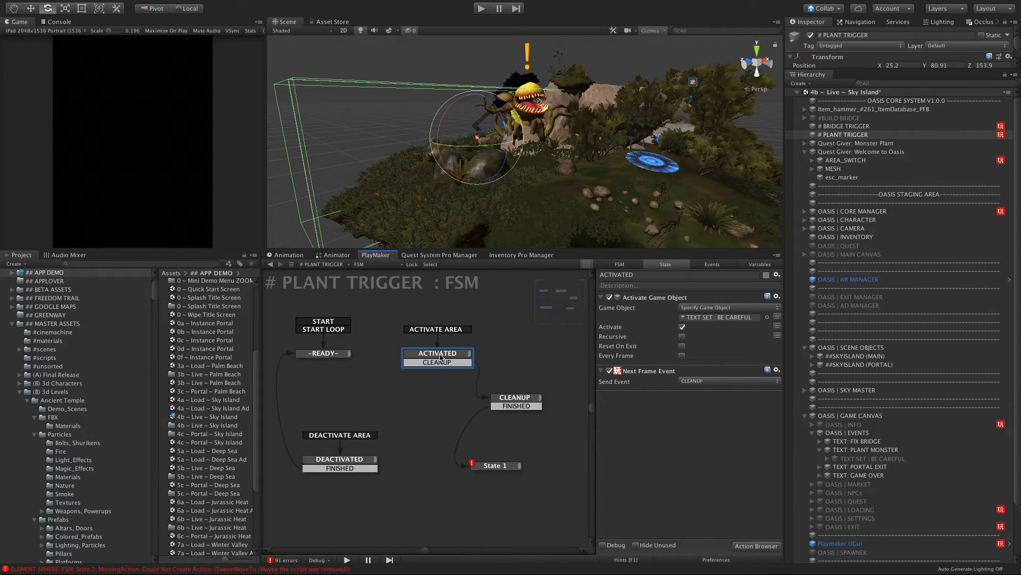
{"action": "left_click", "coordinate": [466, 470]}
{"action": "left_click_drag", "start_coordinate": [466, 471], "coordinate": [429, 479]}
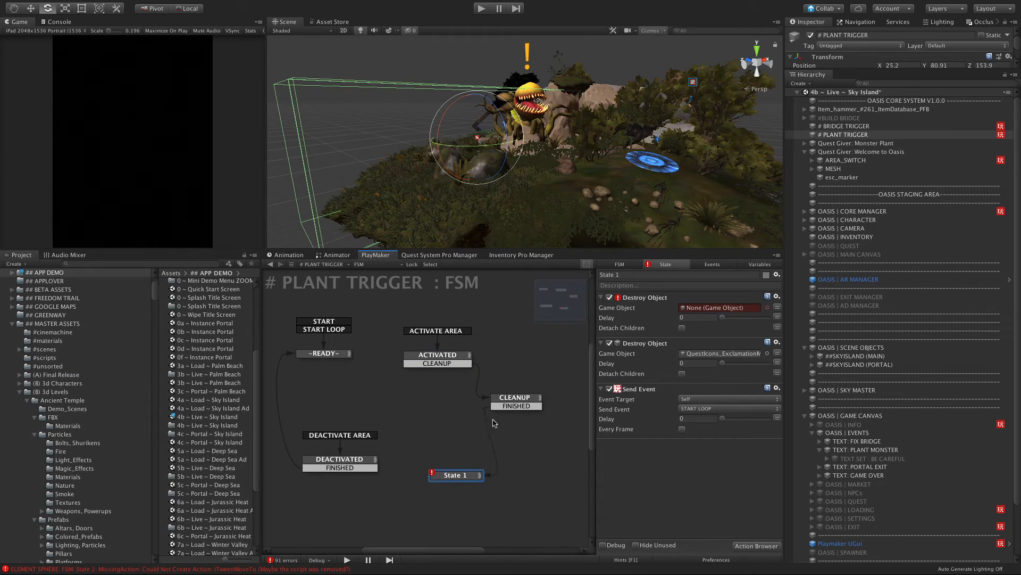
{"action": "left_click_drag", "start_coordinate": [519, 403], "coordinate": [514, 425]}
{"action": "left_click_drag", "start_coordinate": [461, 475], "coordinate": [445, 477]}
{"action": "left_click_drag", "start_coordinate": [348, 461], "coordinate": [332, 475]}
{"action": "left_click_drag", "start_coordinate": [333, 353], "coordinate": [343, 356]}
{"action": "left_click_drag", "start_coordinate": [331, 481], "coordinate": [348, 486]}
Review the CLEANUP and State 1 actions and locate the QuestIcons_ExclamationMark object used by State 1's second Destroy Object action.
{"action": "left_click", "coordinate": [515, 425]}
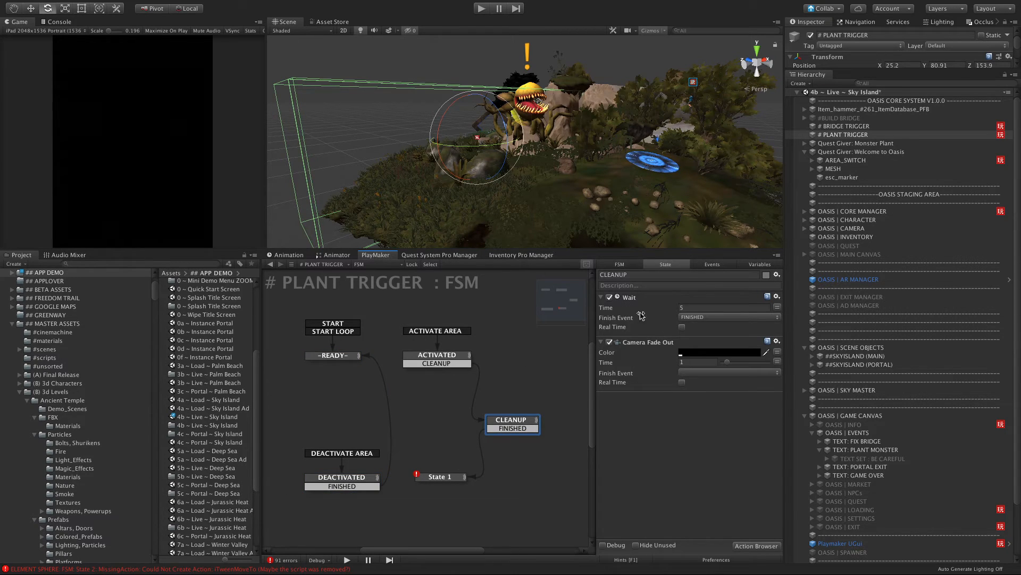
{"action": "left_click_drag", "start_coordinate": [440, 481], "coordinate": [438, 479]}
{"action": "left_click", "coordinate": [713, 353]}
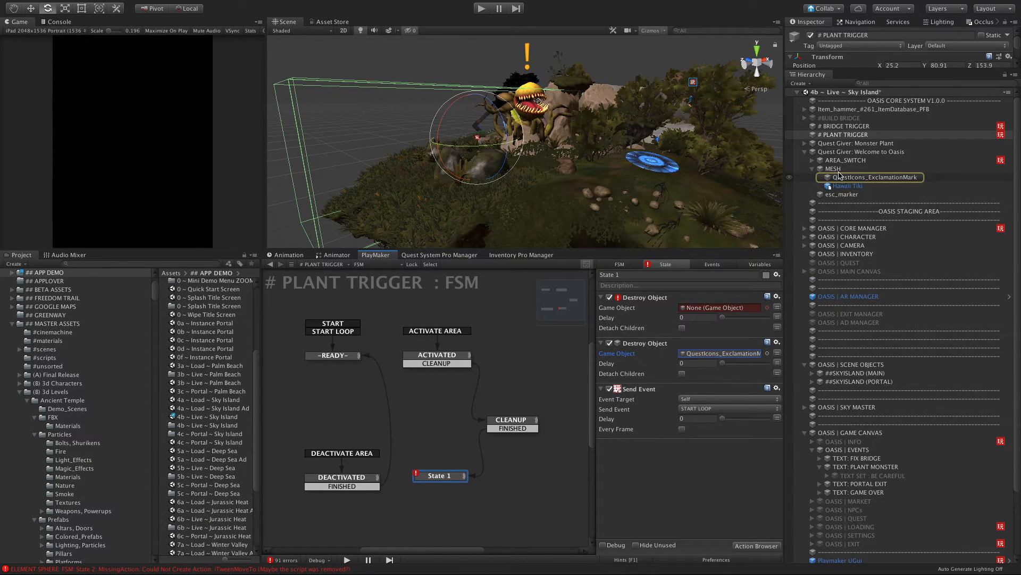
Assign the Monster Plant quest giver's QuestIcons_ExclamationMark as the Game Object of State 1's second Destroy Object action.
{"action": "left_click", "coordinate": [805, 143]}
{"action": "left_click_drag", "start_coordinate": [827, 154], "coordinate": [716, 353]}
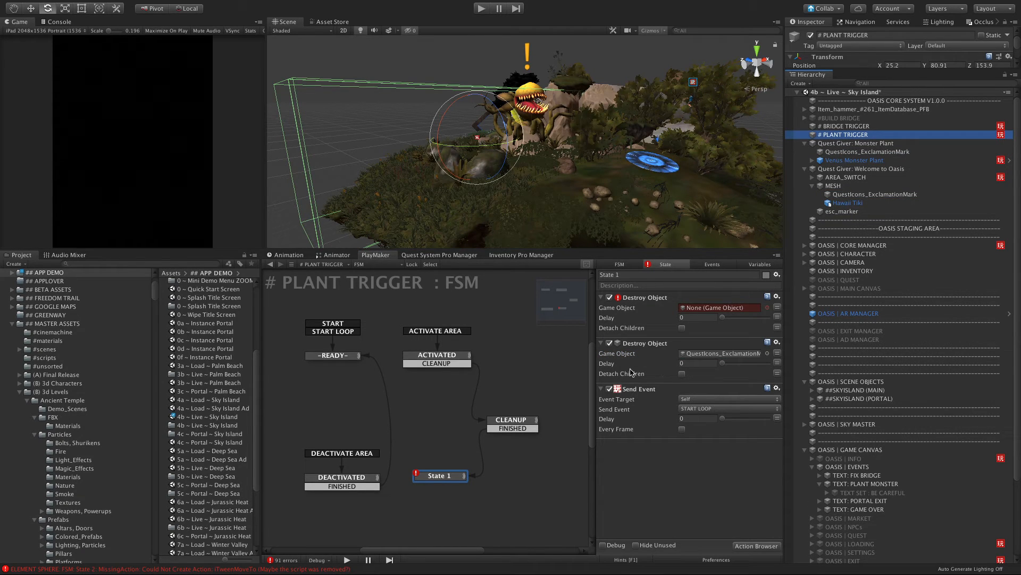
{"action": "left_click", "coordinate": [729, 354]}
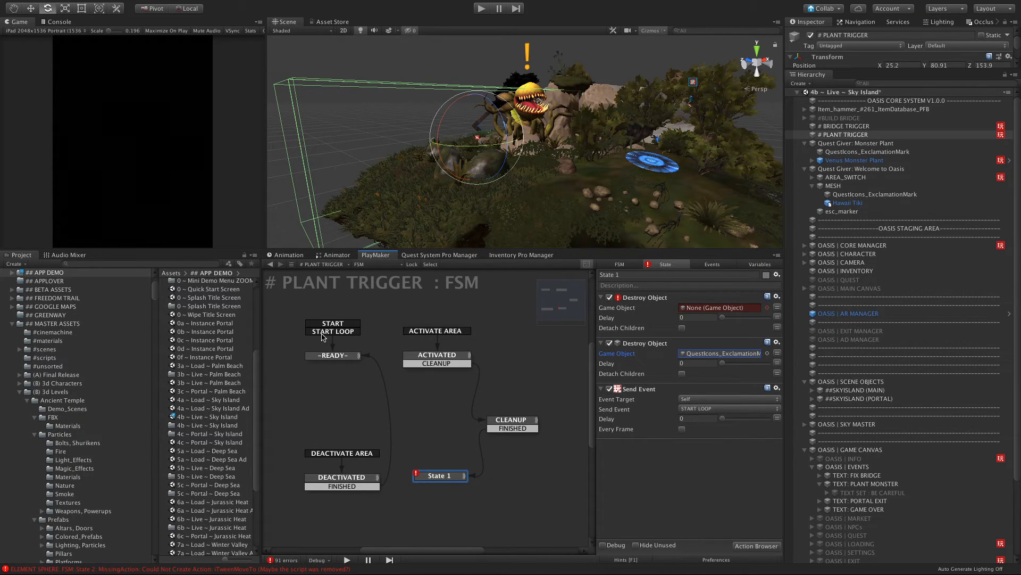
Delete the DEACTIVATED state from the # PLANT TRIGGER graph.
{"action": "left_click", "coordinate": [336, 482]}
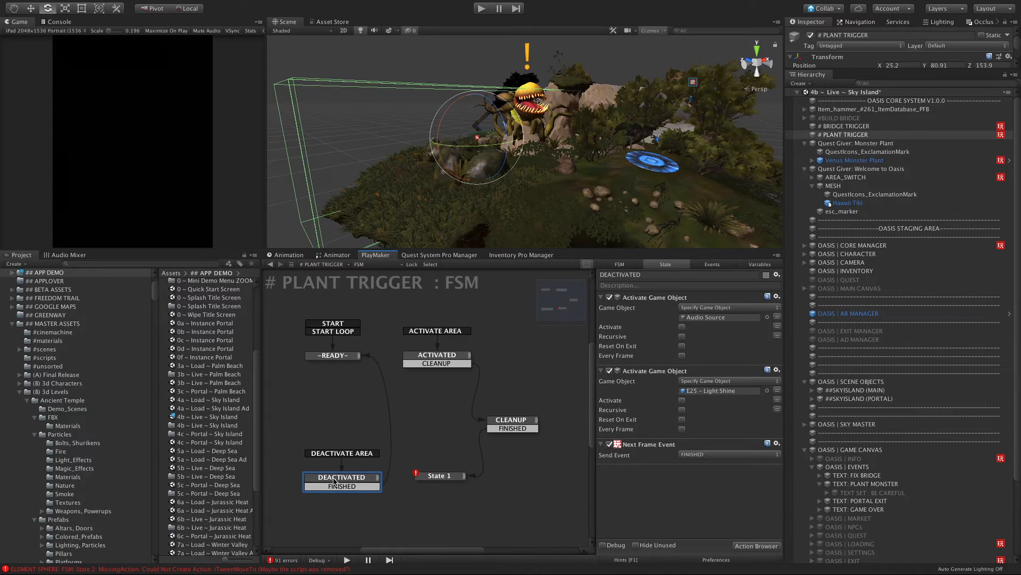
{"action": "right_click", "coordinate": [334, 481]}
{"action": "left_click", "coordinate": [351, 531]}
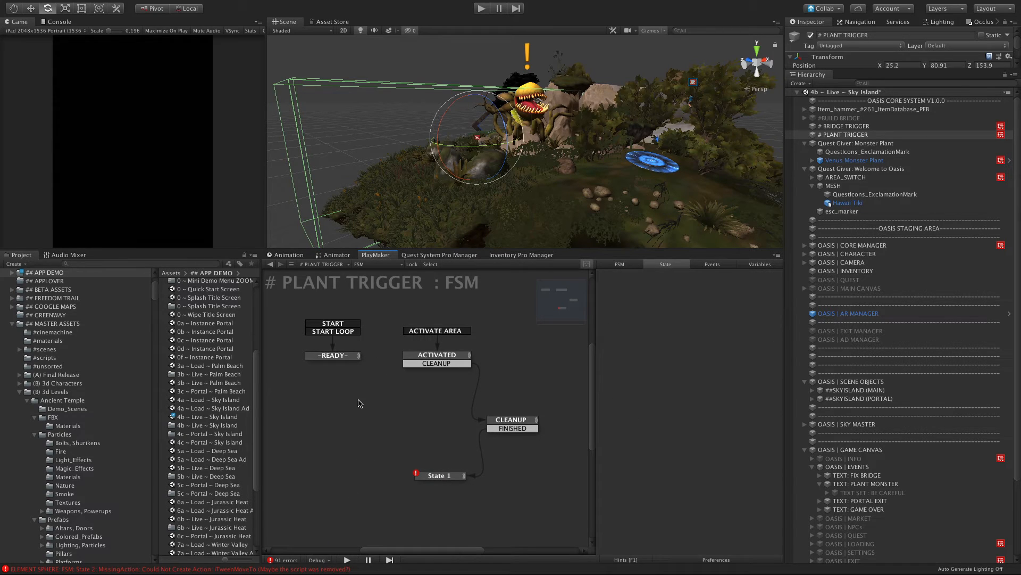
Rearrange the graph with -READY- between ACTIVATED and State 1, spacing CLEANUP and the other remaining states further apart.
{"action": "left_click_drag", "start_coordinate": [333, 355], "coordinate": [398, 428]}
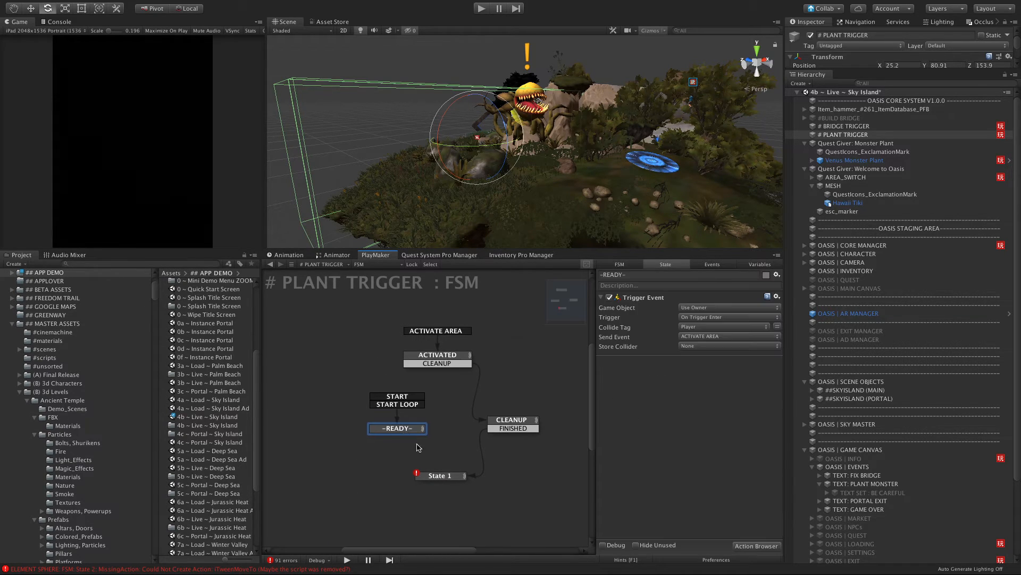
{"action": "left_click_drag", "start_coordinate": [451, 477], "coordinate": [436, 488]}
{"action": "left_click_drag", "start_coordinate": [511, 421], "coordinate": [521, 418]}
{"action": "left_click_drag", "start_coordinate": [437, 355], "coordinate": [428, 350]}
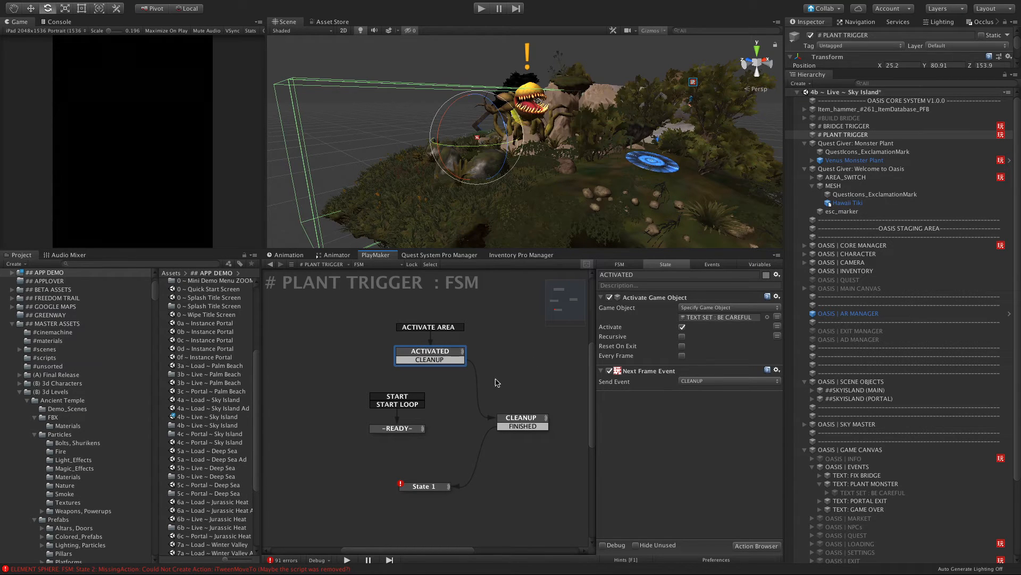
Reorder the CLEANUP state's actions so that Wait comes after Camera Fade Out, and check the ACTIVATED state's actions.
{"action": "left_click", "coordinate": [519, 419]}
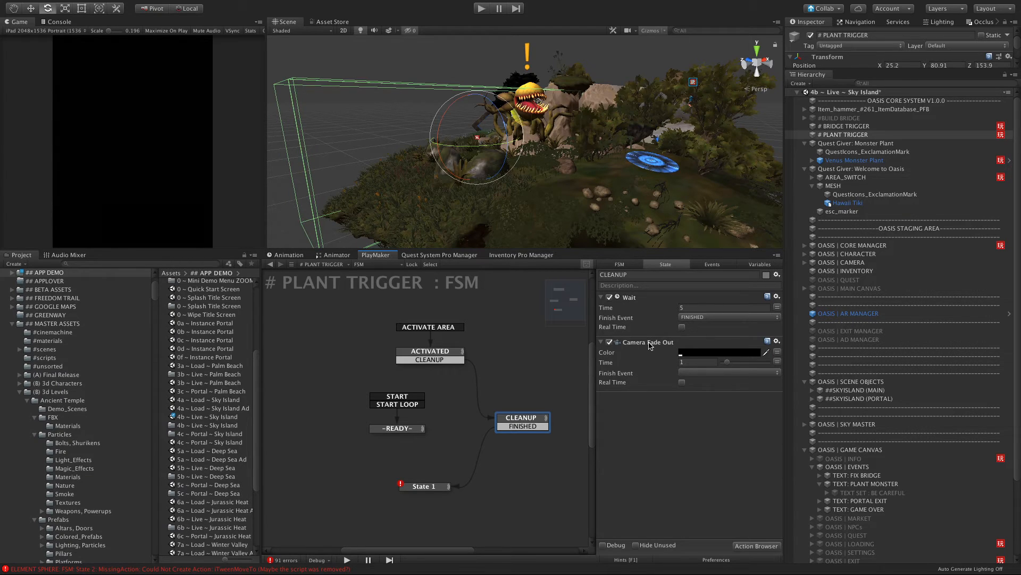
{"action": "left_click_drag", "start_coordinate": [630, 298], "coordinate": [630, 375]}
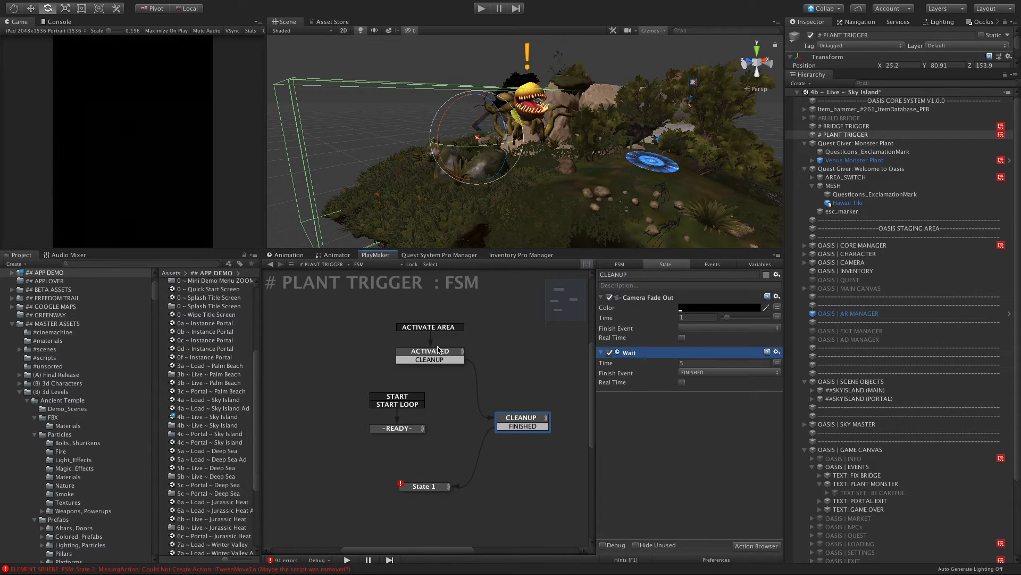
{"action": "left_click", "coordinate": [418, 355]}
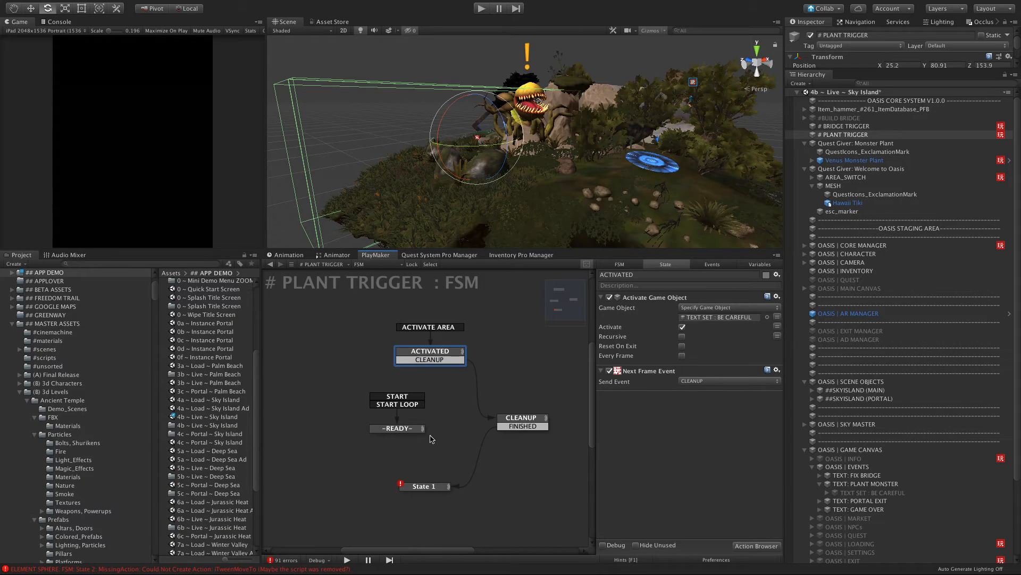
{"action": "left_click", "coordinate": [510, 427]}
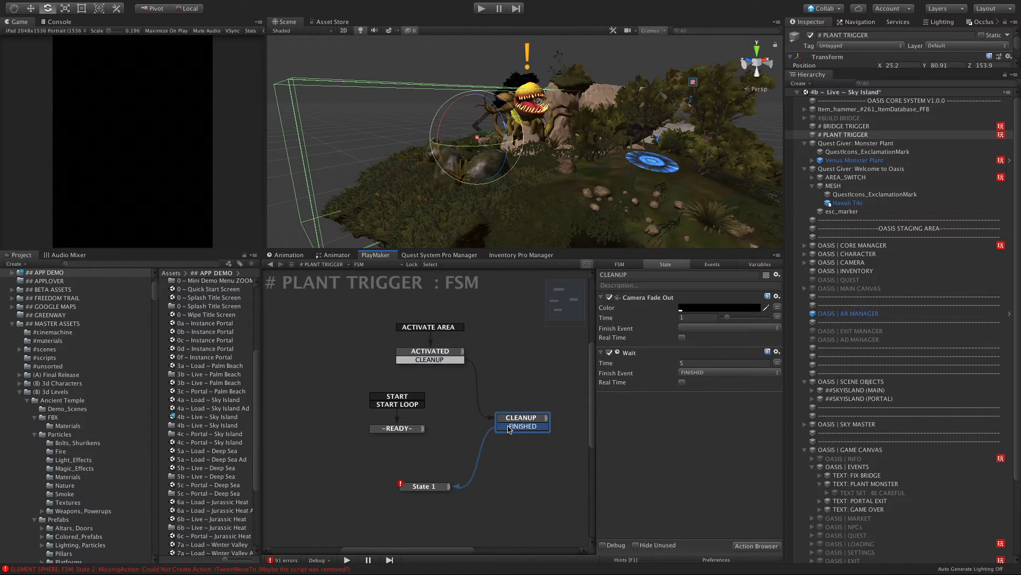
Assign # PLANT TRIGGER as the Game Object of State 1's first Destroy Object action.
{"action": "left_click", "coordinate": [420, 486]}
{"action": "scroll", "coordinate": [418, 486], "scroll_direction": "up", "scroll_amount": 1}
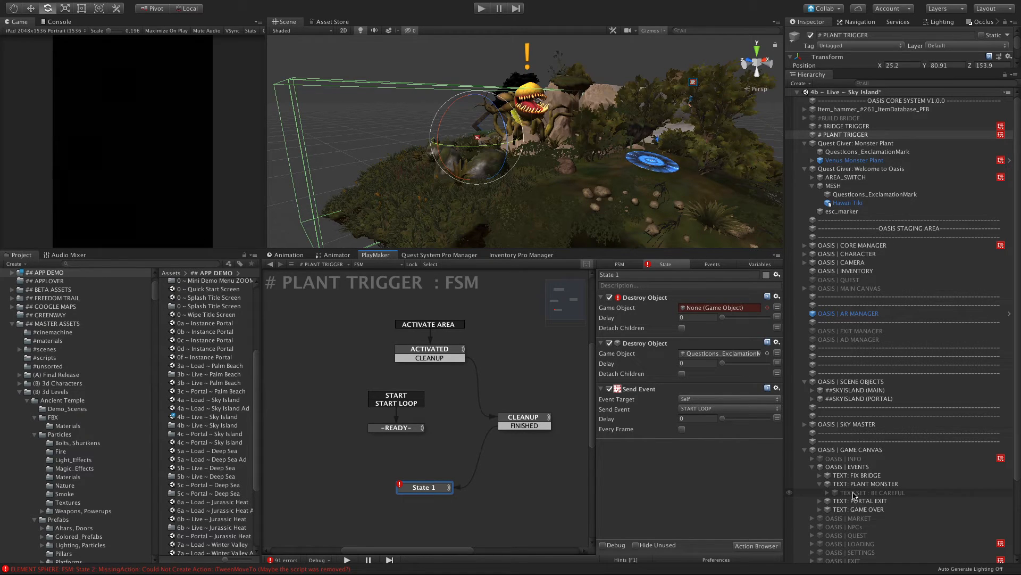
{"action": "left_click_drag", "start_coordinate": [858, 135], "coordinate": [702, 308]}
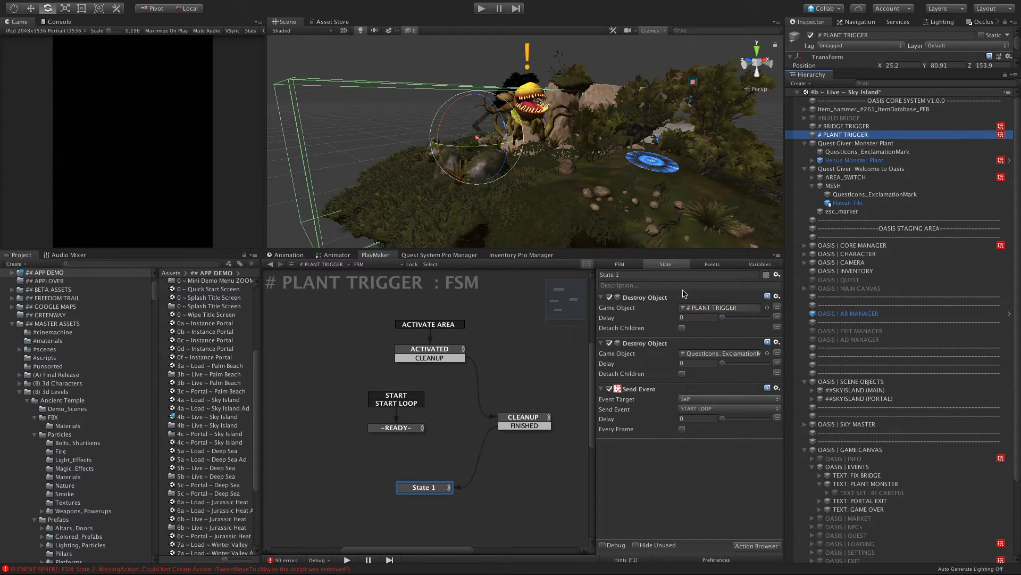
Collapse both quest givers in the scene hierarchy and remove the non-trigger Box Collider component from # PLANT TRIGGER.
{"action": "left_click", "coordinate": [805, 143]}
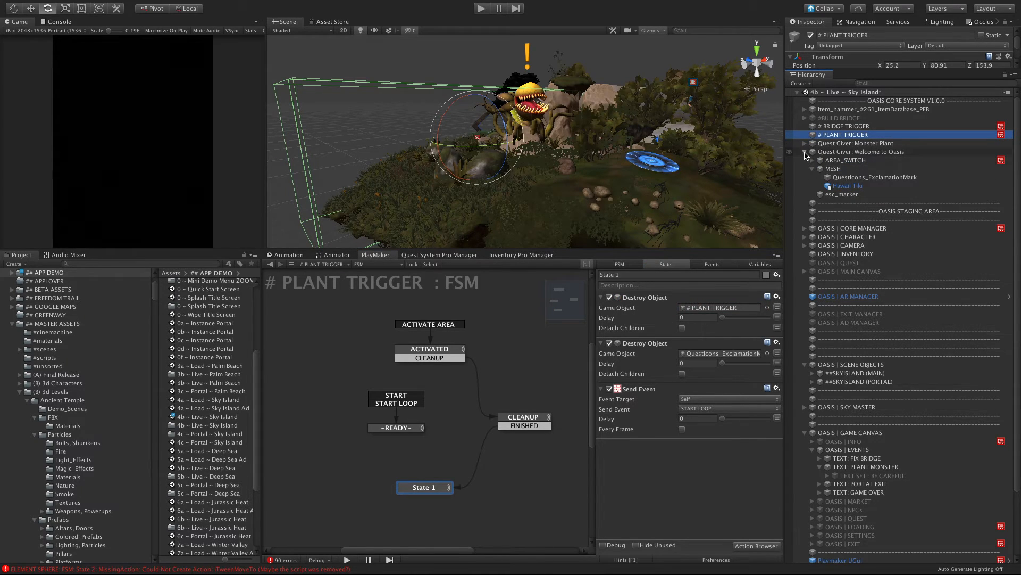
{"action": "left_click", "coordinate": [806, 153]}
{"action": "left_click", "coordinate": [829, 127]}
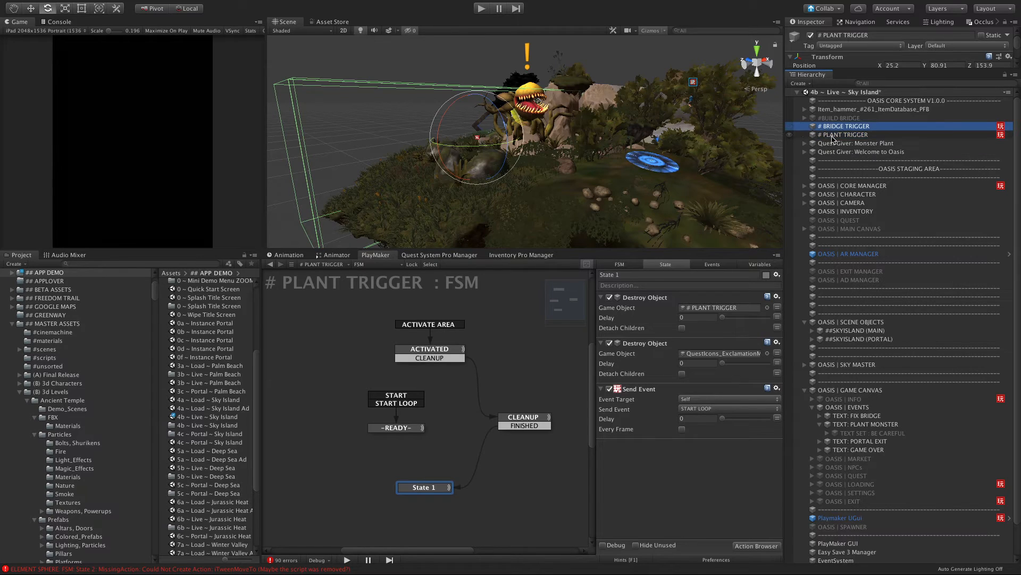
{"action": "left_click", "coordinate": [832, 136]}
{"action": "left_click_drag", "start_coordinate": [828, 71], "coordinate": [828, 223]}
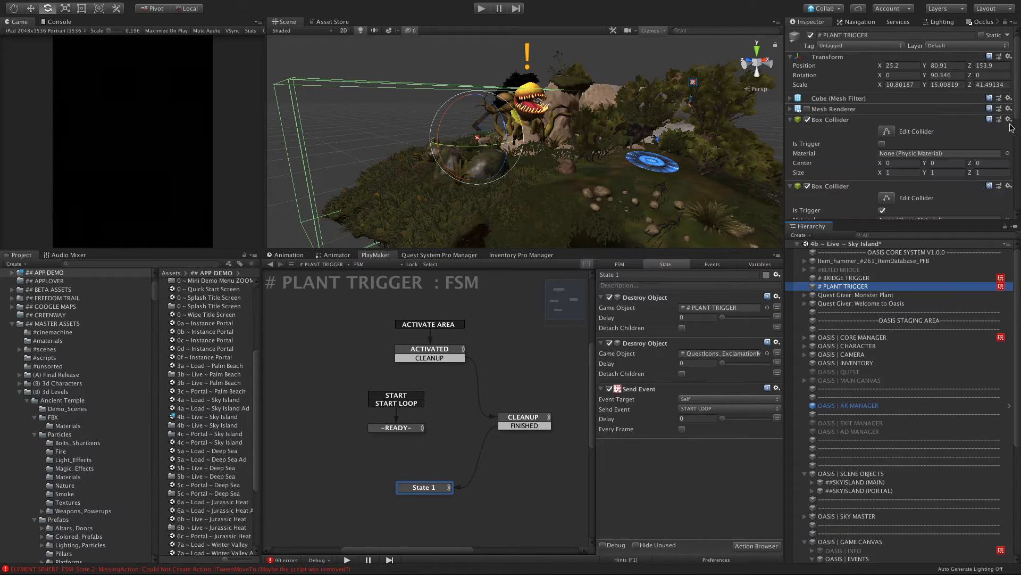
{"action": "left_click", "coordinate": [1009, 119]}
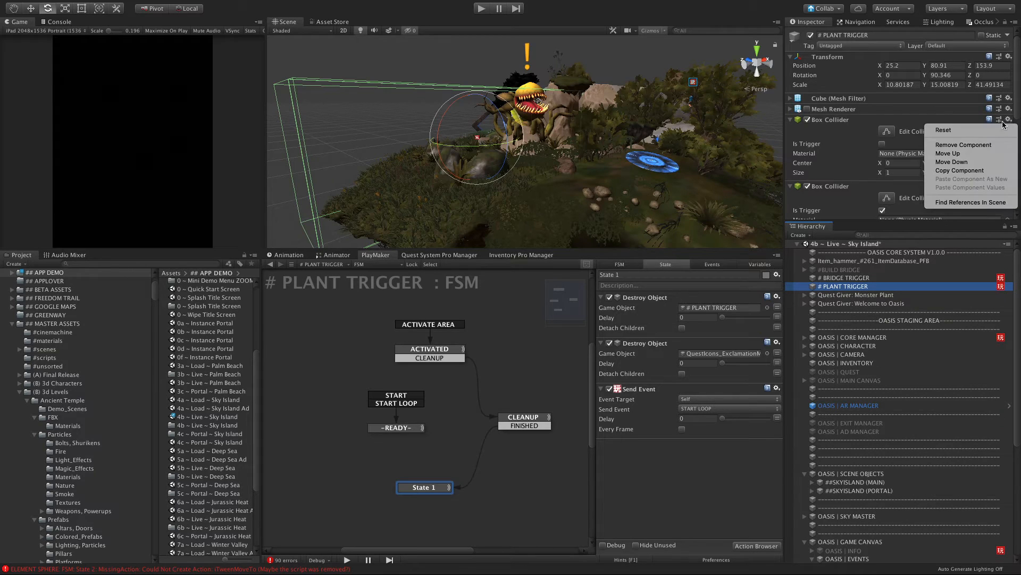
{"action": "left_click", "coordinate": [957, 145]}
{"action": "left_click", "coordinate": [790, 120]}
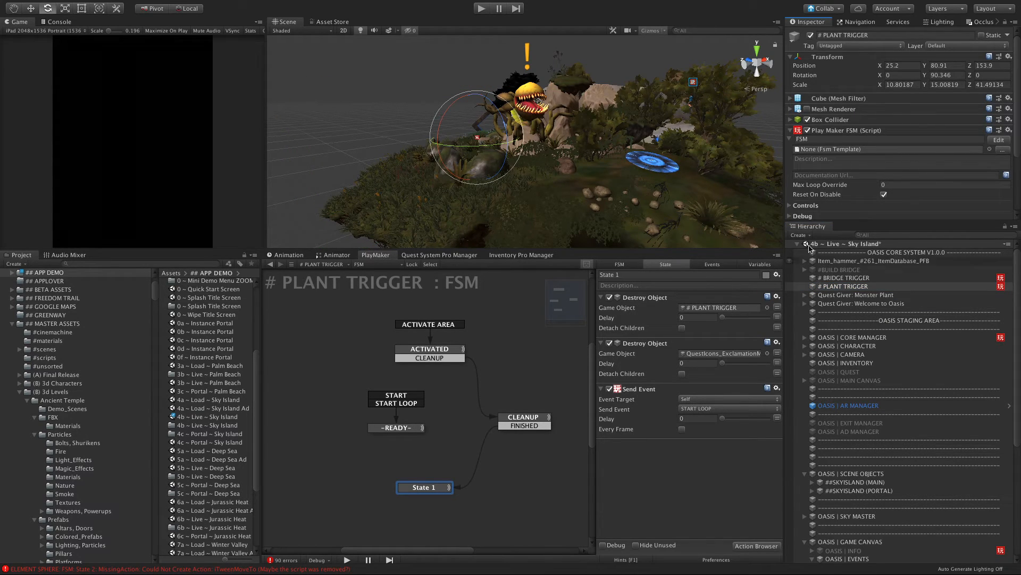
{"action": "left_click", "coordinate": [791, 120]}
Rotate # PLANT TRIGGER about its vertical axis to a Y rotation of about 57 degrees.
{"action": "left_click_drag", "start_coordinate": [474, 200], "coordinate": [580, 234], "text": "alt"}
{"action": "scroll", "coordinate": [510, 212], "scroll_direction": "down", "scroll_amount": 4}
{"action": "left_click", "coordinate": [843, 295]}
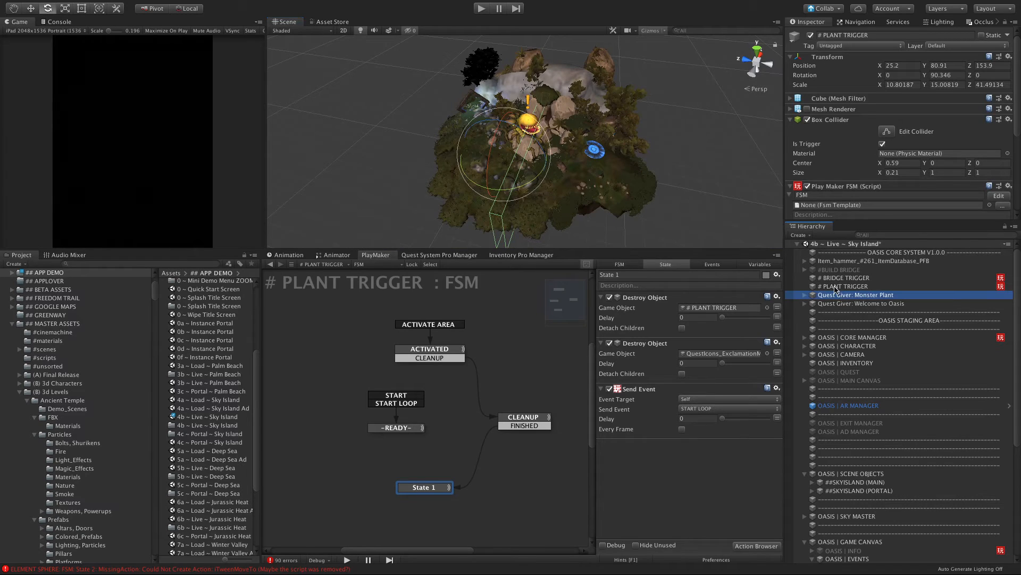
{"action": "left_click", "coordinate": [844, 286]}
{"action": "key", "text": "w"}
{"action": "key", "text": "e"}
{"action": "left_click_drag", "start_coordinate": [505, 190], "coordinate": [528, 196]}
Move # PLANT TRIGGER across the island in front of the monster plant, to about X 30.1 and Z 143.1.
{"action": "key", "text": "w"}
{"action": "left_click_drag", "start_coordinate": [559, 157], "coordinate": [557, 228]}
{"action": "key", "text": "e"}
{"action": "key", "text": "q"}
{"action": "key", "text": "w"}
{"action": "left_click_drag", "start_coordinate": [540, 146], "coordinate": [557, 147]}
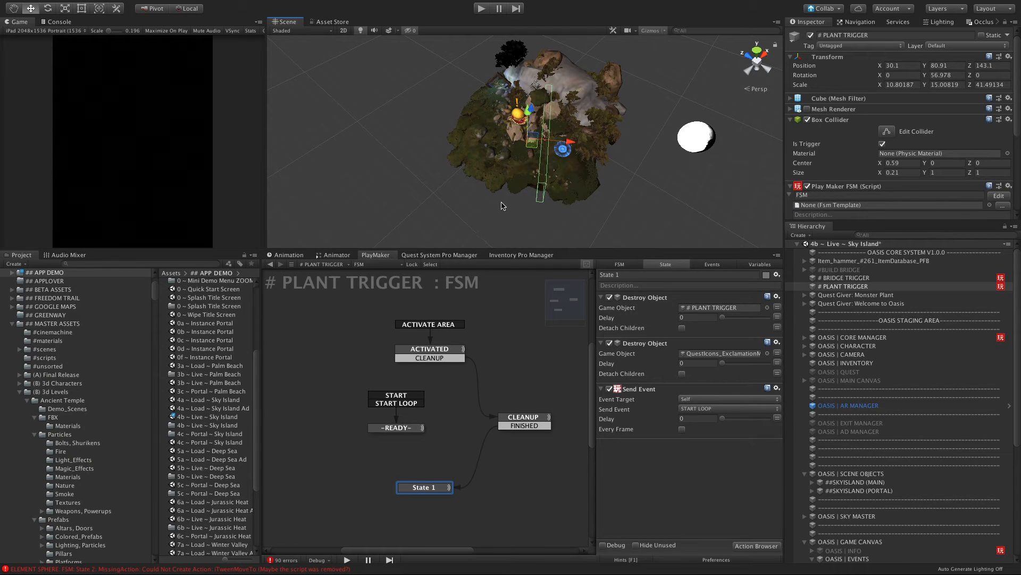
{"action": "left_click_drag", "start_coordinate": [491, 215], "coordinate": [594, 149], "text": "alt"}
{"action": "left_click", "coordinate": [381, 144]}
{"action": "scroll", "coordinate": [417, 165], "scroll_direction": "up", "scroll_amount": 4}
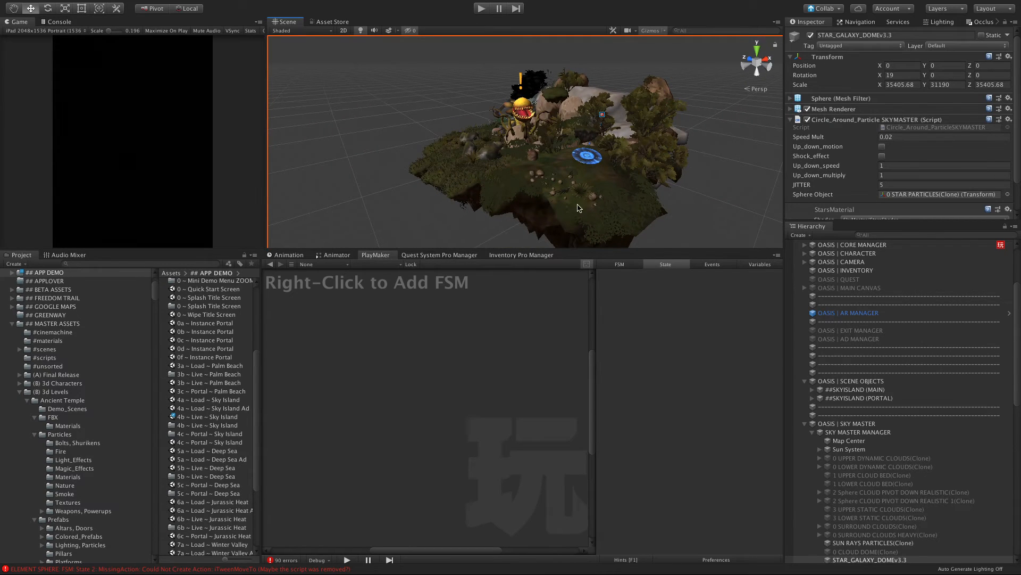
{"action": "scroll", "coordinate": [873, 342], "scroll_direction": "up", "scroll_amount": 5}
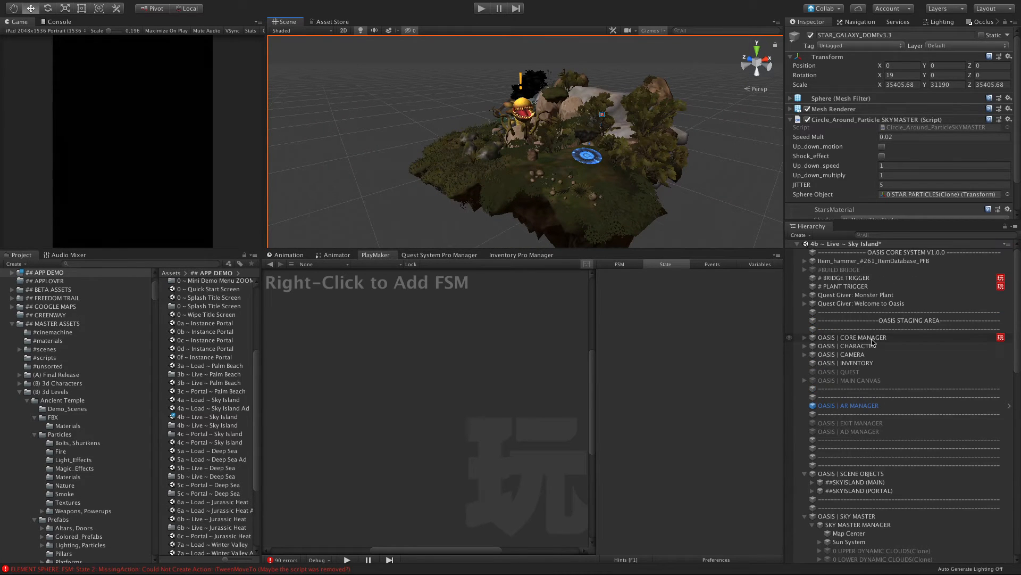
Review the actions in the ACTIVATED, CLEANUP, State 1 and -READY- states of the # PLANT TRIGGER state machine.
{"action": "left_click", "coordinate": [843, 286]}
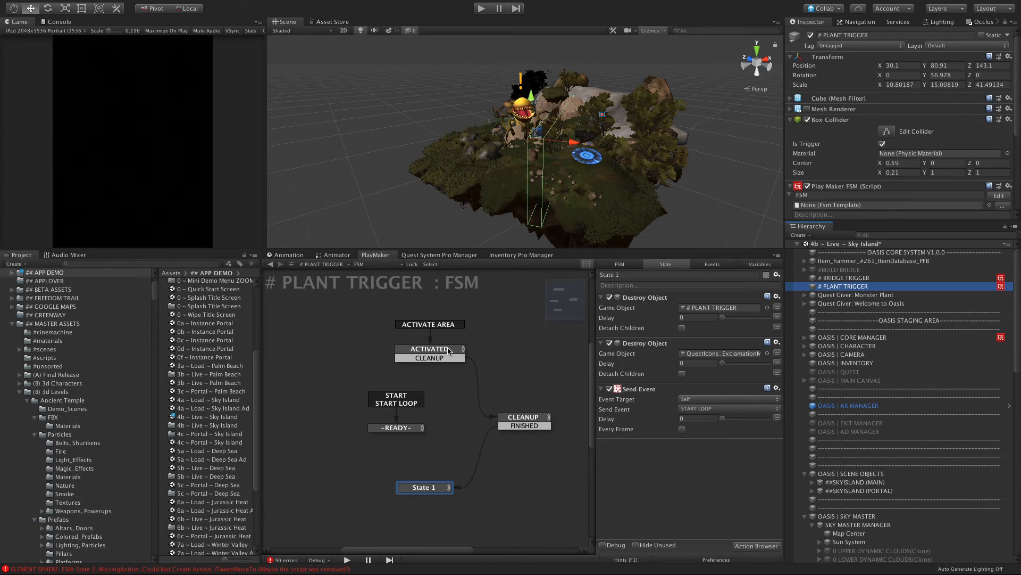
{"action": "left_click", "coordinate": [424, 352]}
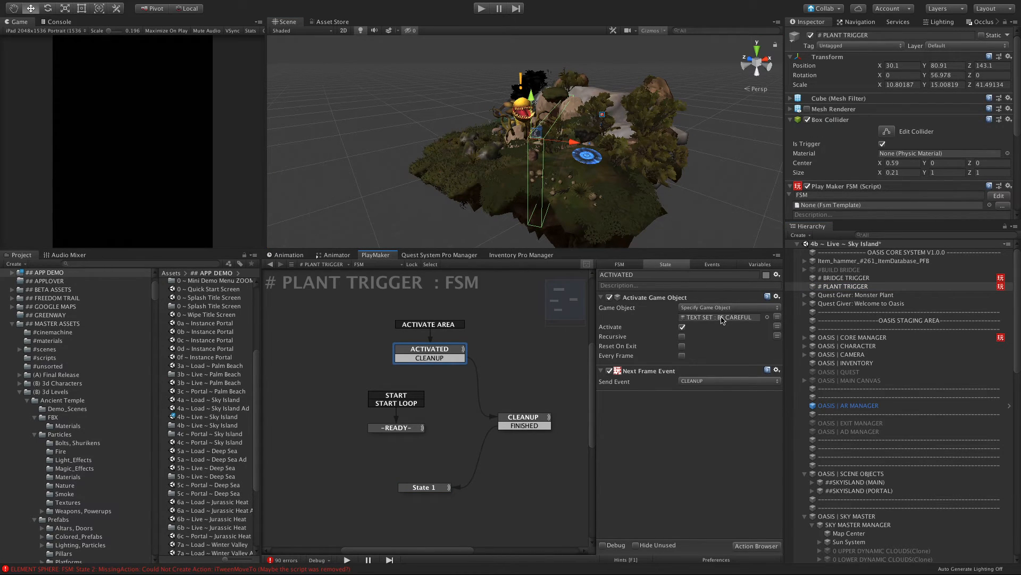
{"action": "left_click", "coordinate": [538, 422]}
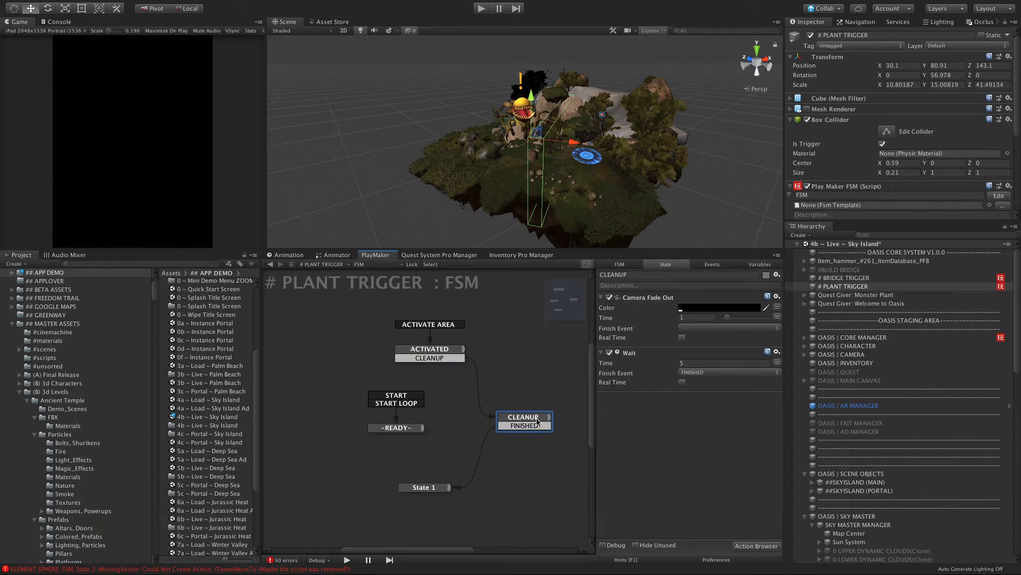
{"action": "left_click", "coordinate": [433, 490]}
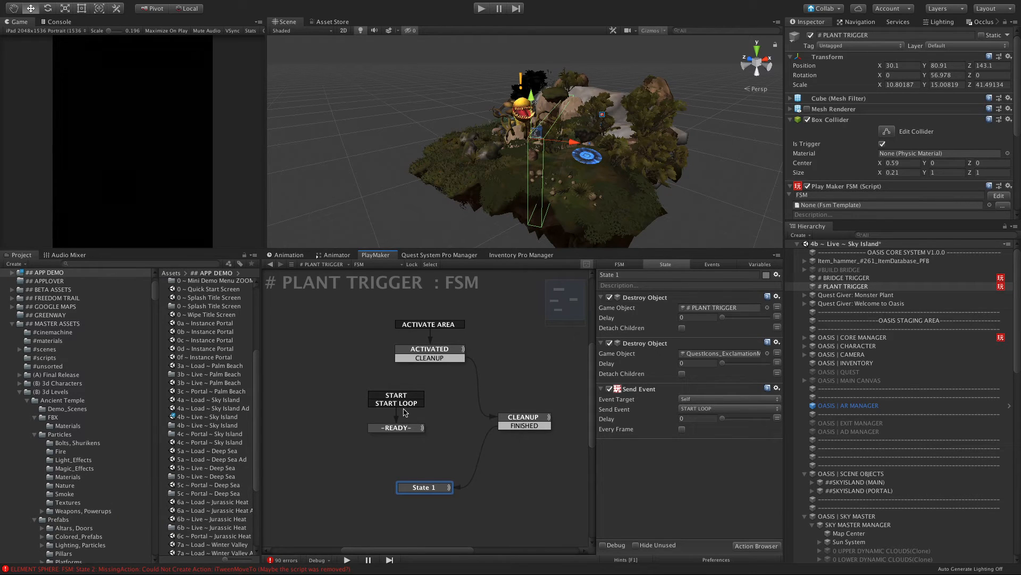
{"action": "left_click", "coordinate": [394, 430]}
{"action": "mouse_move", "coordinate": [394, 431]}
{"action": "left_mouse_down"}
{"action": "mouse_move", "coordinate": [366, 433]}
{"action": "mouse_move", "coordinate": [389, 434]}
{"action": "left_mouse_up"}
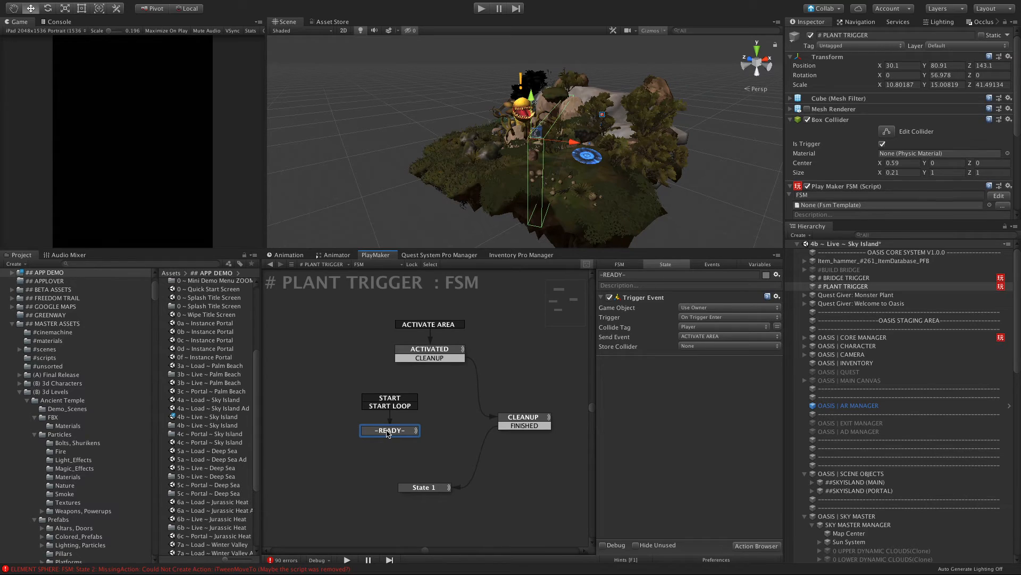
Remove the Send Event action from State 1 of the # PLANT TRIGGER state machine.
{"action": "left_click", "coordinate": [425, 487]}
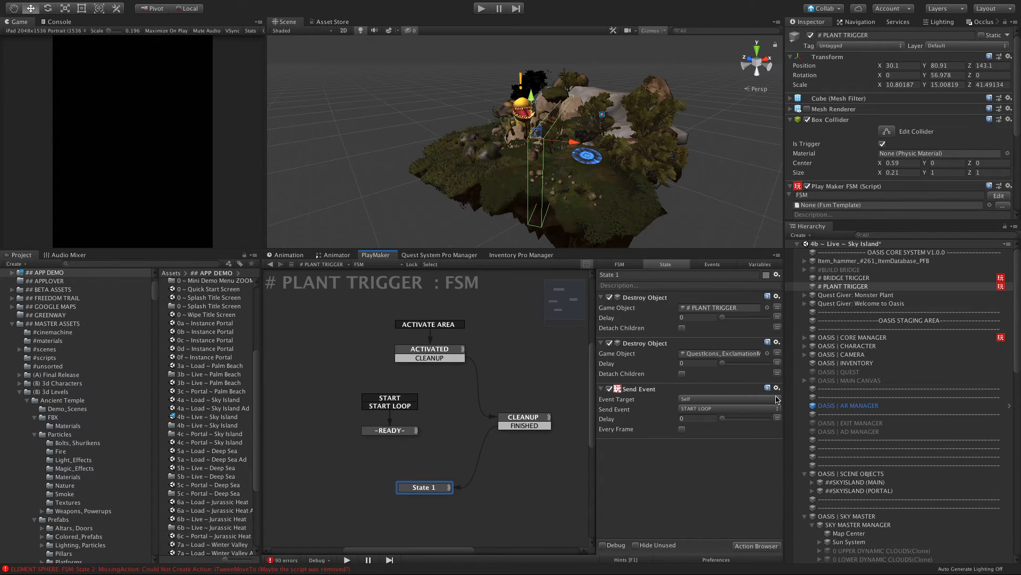
{"action": "left_click", "coordinate": [609, 389]}
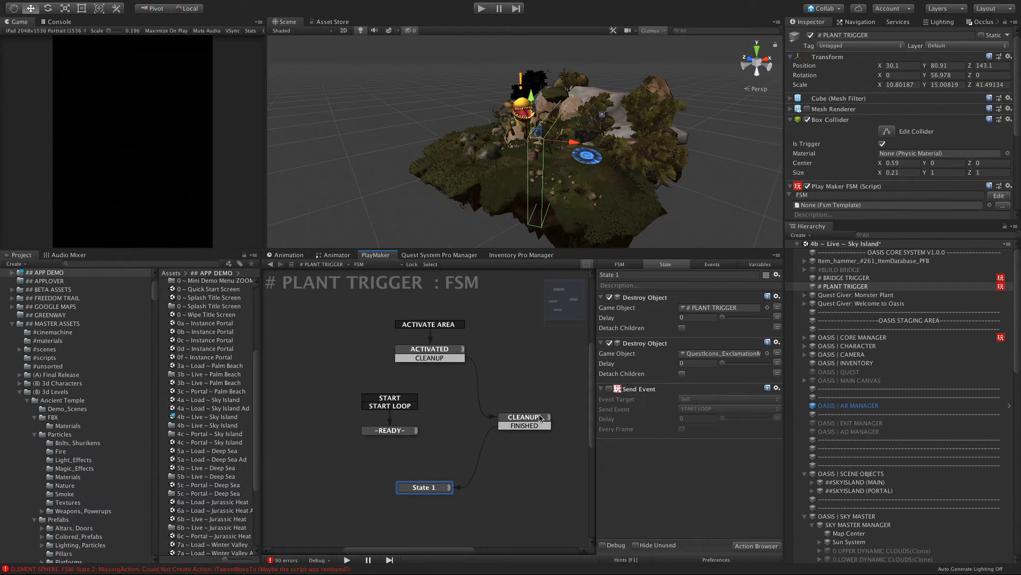
{"action": "left_click", "coordinate": [777, 388]}
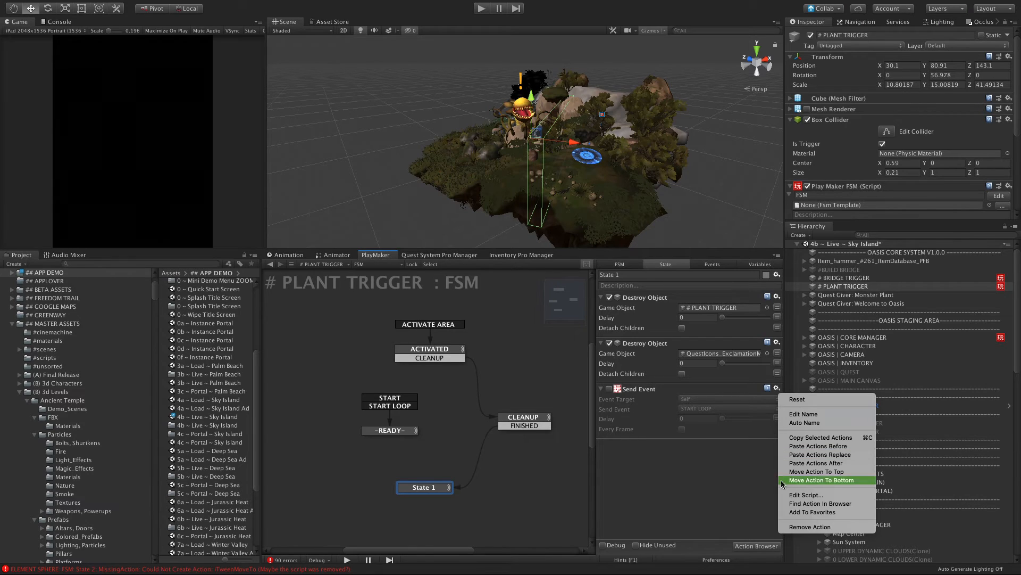
{"action": "left_click", "coordinate": [796, 526]}
{"action": "mouse_move", "coordinate": [392, 430]}
{"action": "left_mouse_down"}
{"action": "mouse_move", "coordinate": [367, 420]}
{"action": "mouse_move", "coordinate": [333, 380]}
{"action": "mouse_move", "coordinate": [396, 432]}
{"action": "left_mouse_up"}
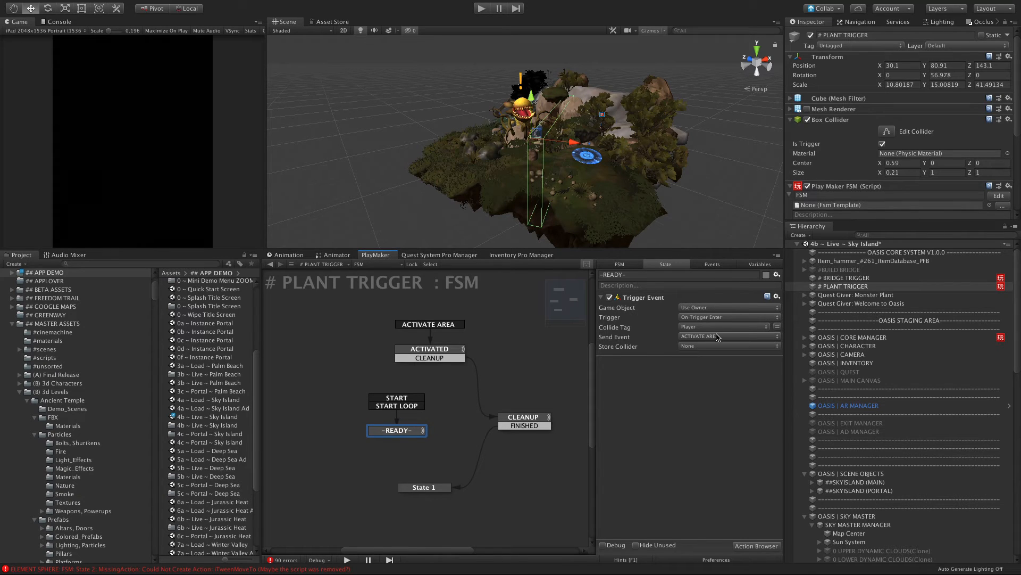
{"action": "left_click", "coordinate": [432, 488]}
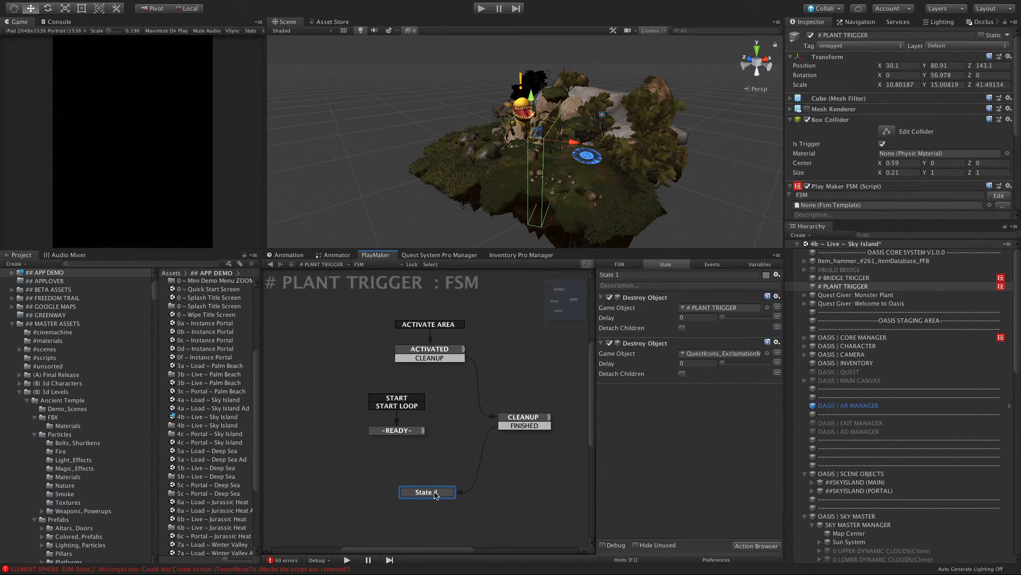
Run the scene, agree to the welcome terms and walk the character to the plant monster to test the trigger.
{"action": "left_click", "coordinate": [481, 10]}
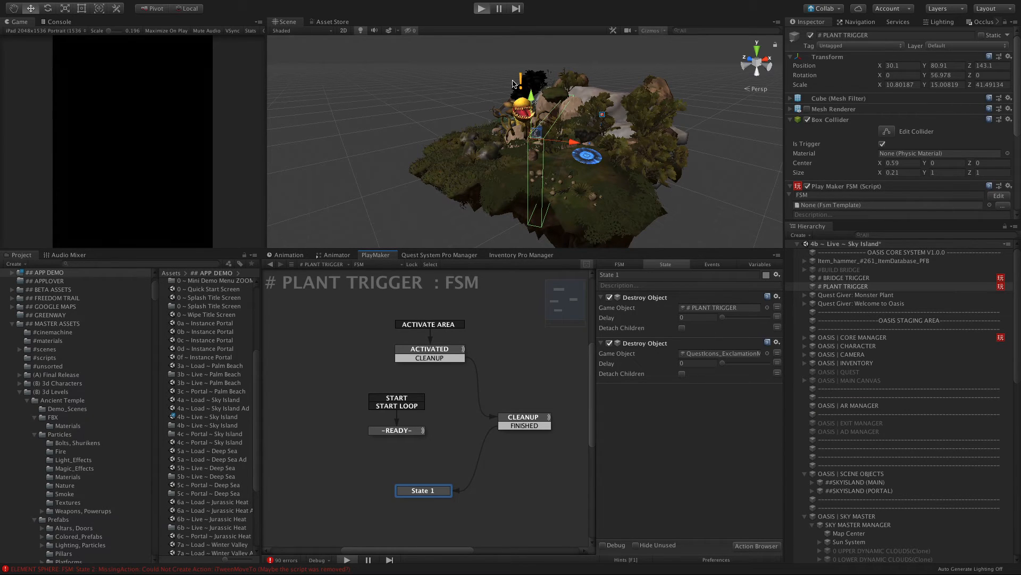
{"action": "key", "text": "super+p"}
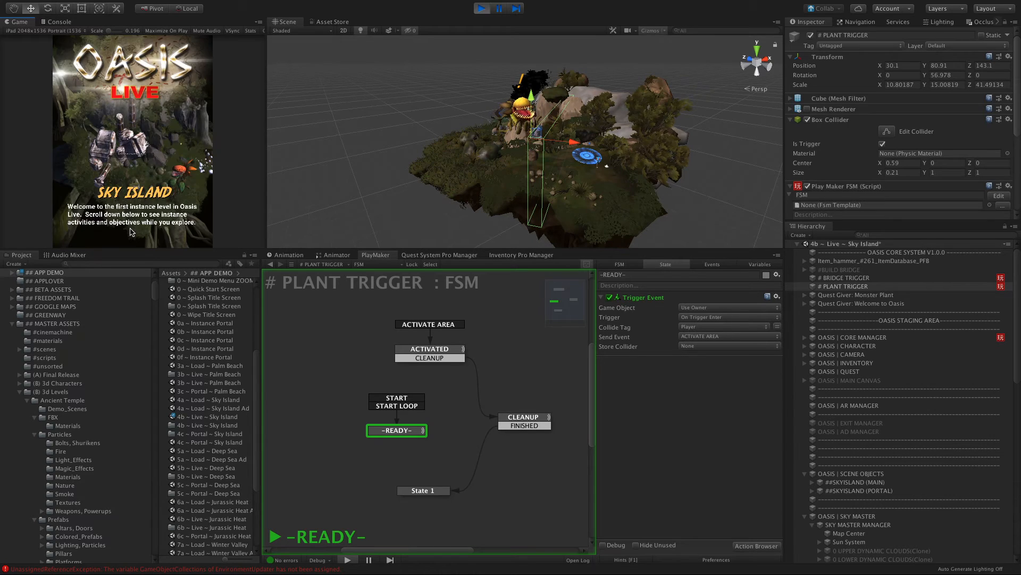
{"action": "scroll", "coordinate": [122, 138], "scroll_direction": "down", "scroll_amount": 10}
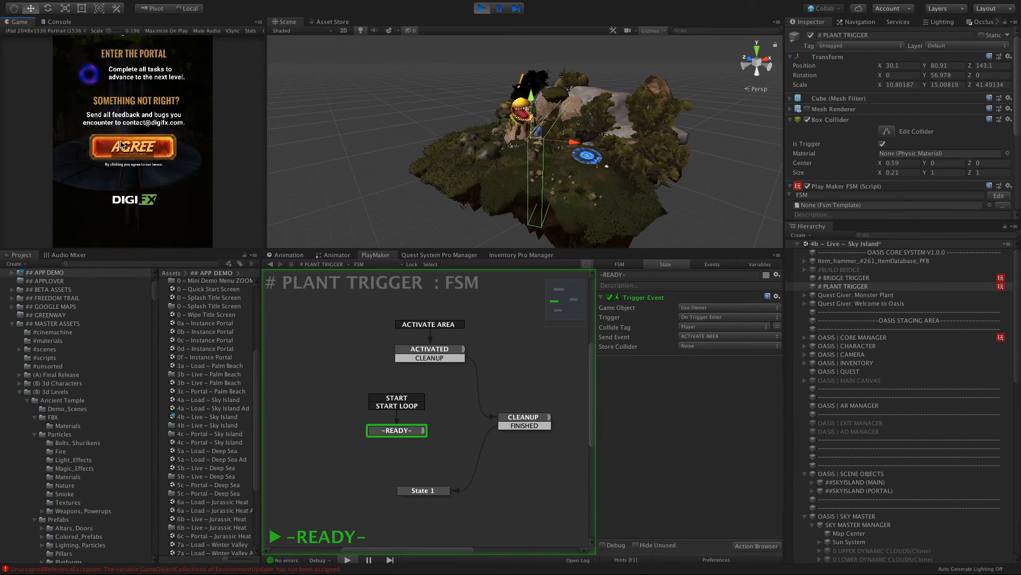
{"action": "left_click", "coordinate": [122, 154]}
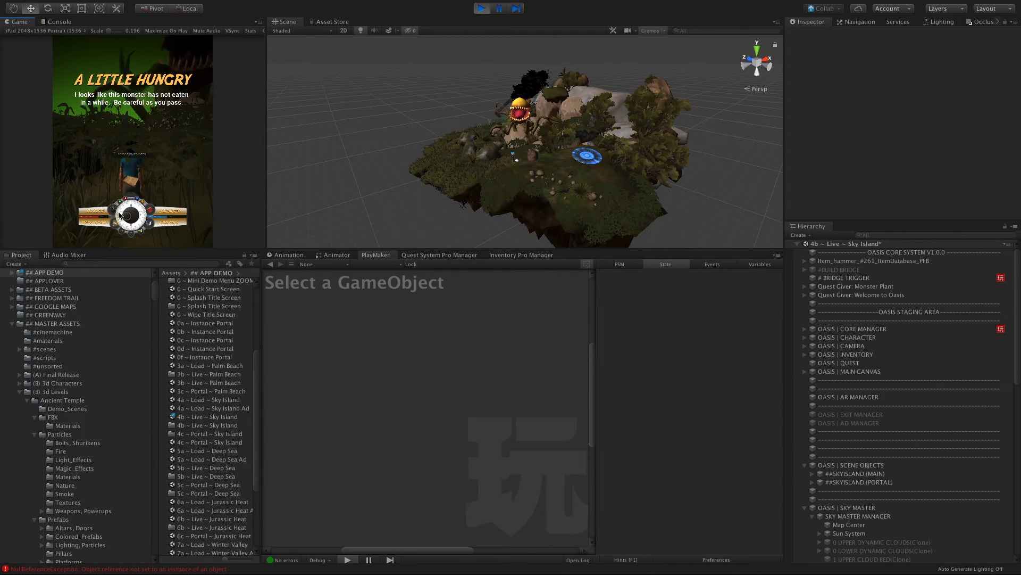
{"action": "left_click_drag", "start_coordinate": [116, 208], "coordinate": [88, 158]}
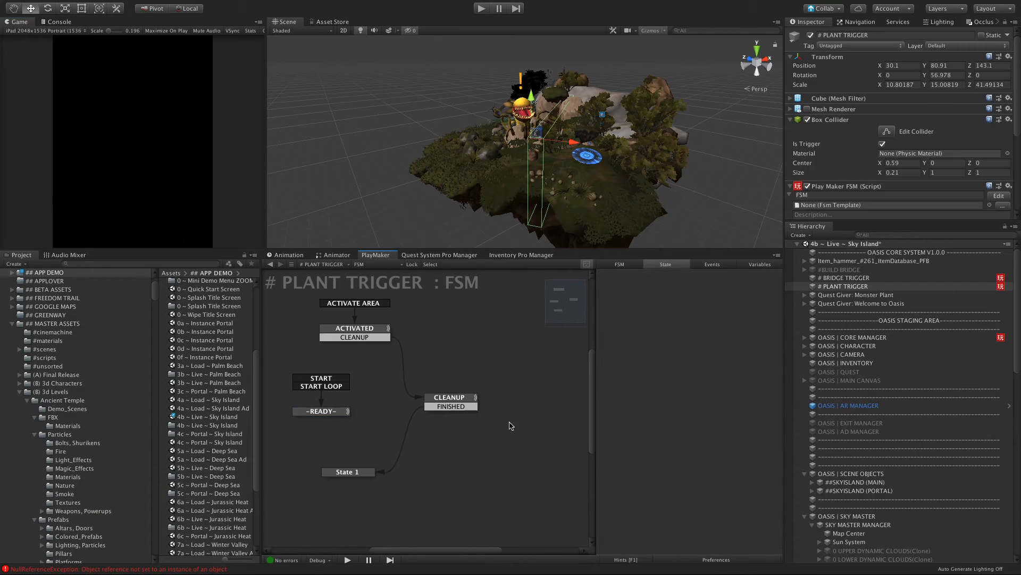
Add an Activate Game Object action to State 1 of the # PLANT TRIGGER state machine.
{"action": "left_click", "coordinate": [356, 472]}
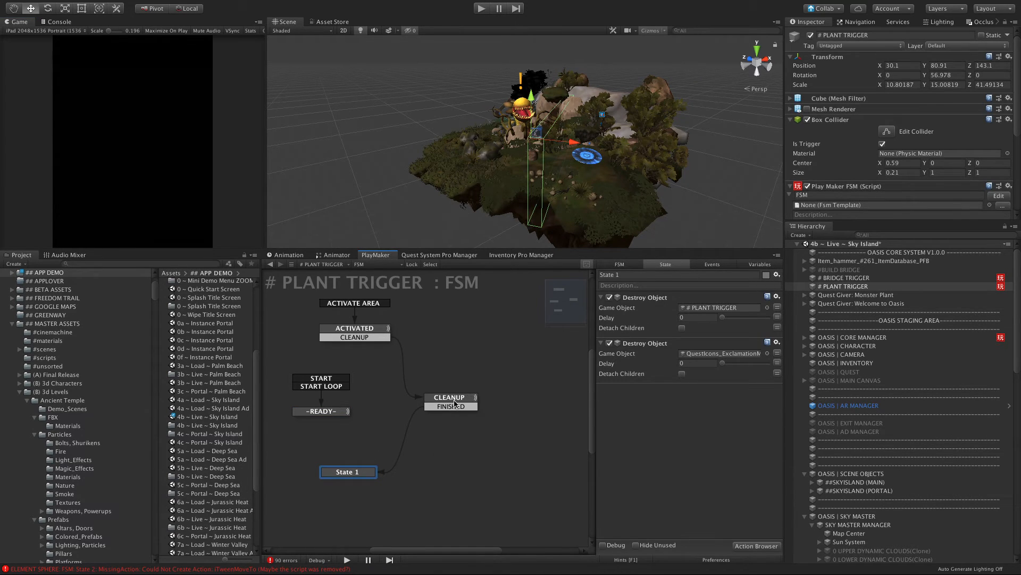
{"action": "left_click", "coordinate": [455, 403]}
{"action": "left_click", "coordinate": [343, 472]}
{"action": "left_click", "coordinate": [777, 298]}
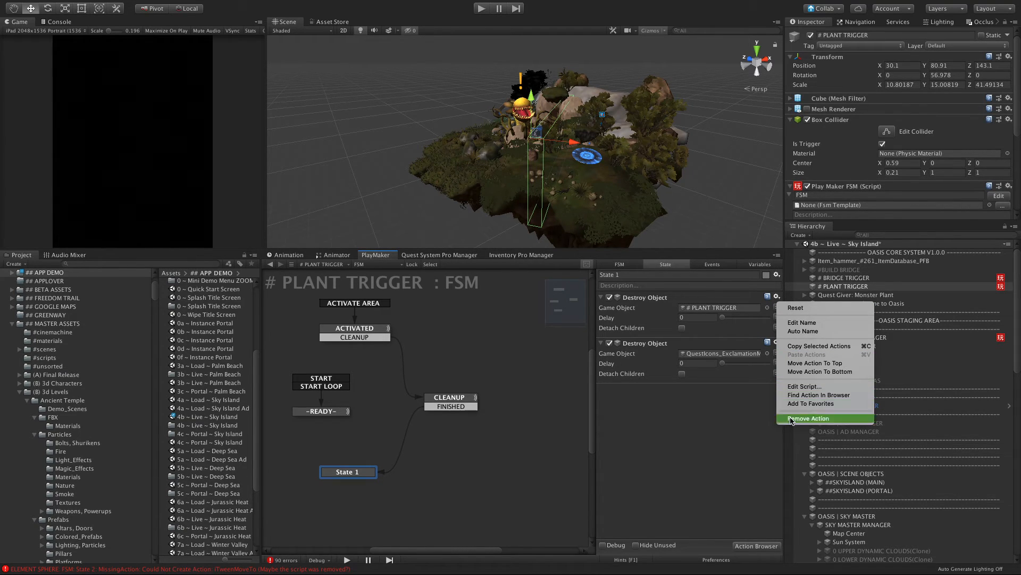
{"action": "left_click", "coordinate": [741, 544]}
{"action": "left_click", "coordinate": [741, 544]}
{"action": "type", "text": "acti"}
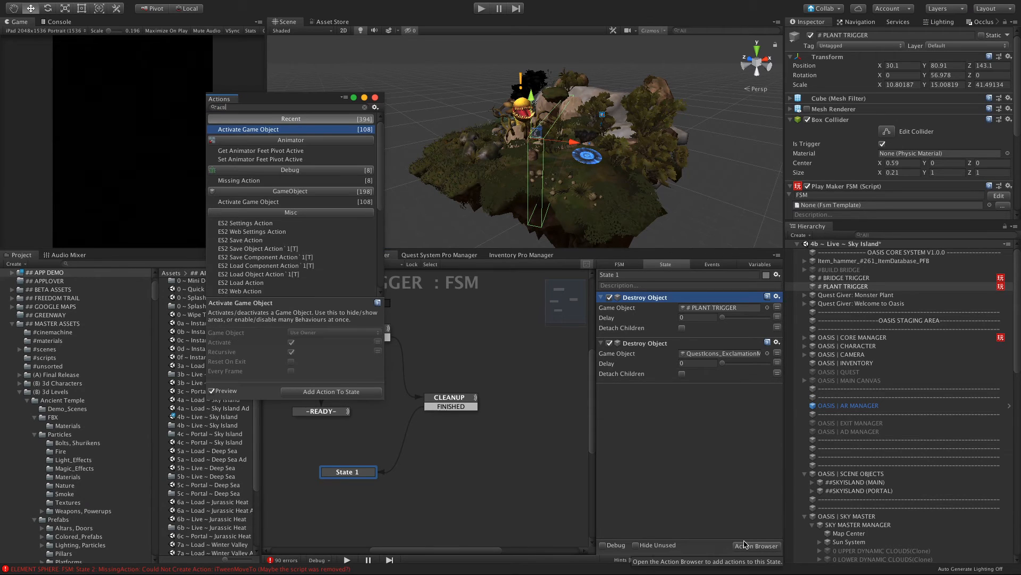
{"action": "key", "text": "Return"}
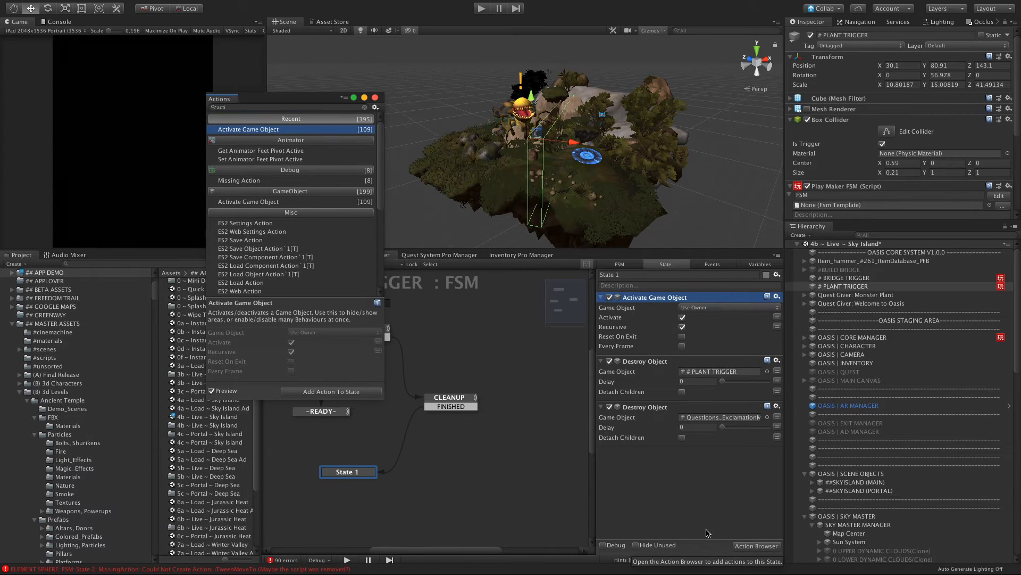
Make the Activate Game Object action target TEXT SET : BE CAREFUL with Activate and Recursive off, and place it last in State 1.
{"action": "left_click", "coordinate": [682, 327]}
{"action": "left_click", "coordinate": [697, 309]}
{"action": "left_click", "coordinate": [704, 317]}
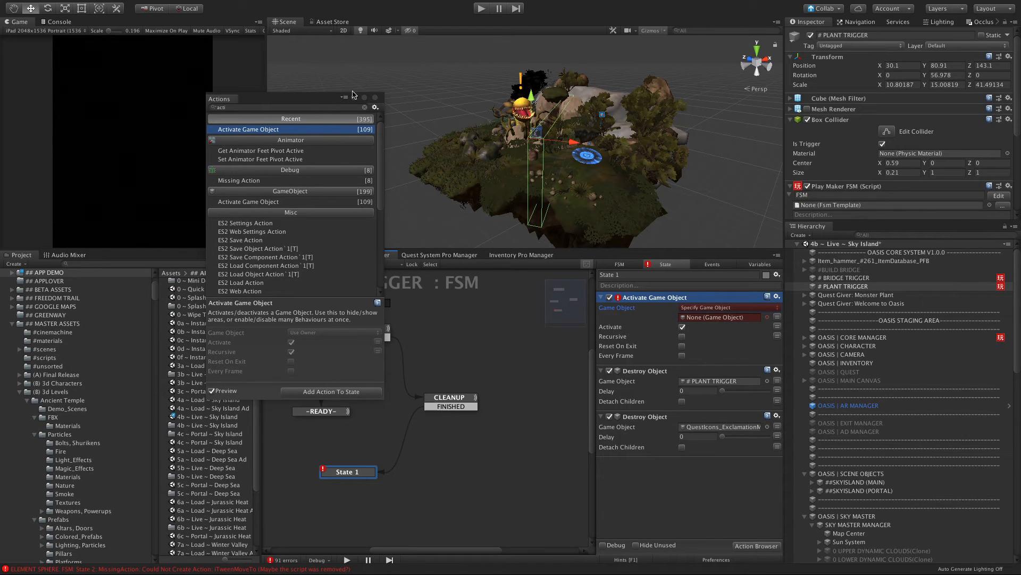
{"action": "left_click", "coordinate": [374, 99]}
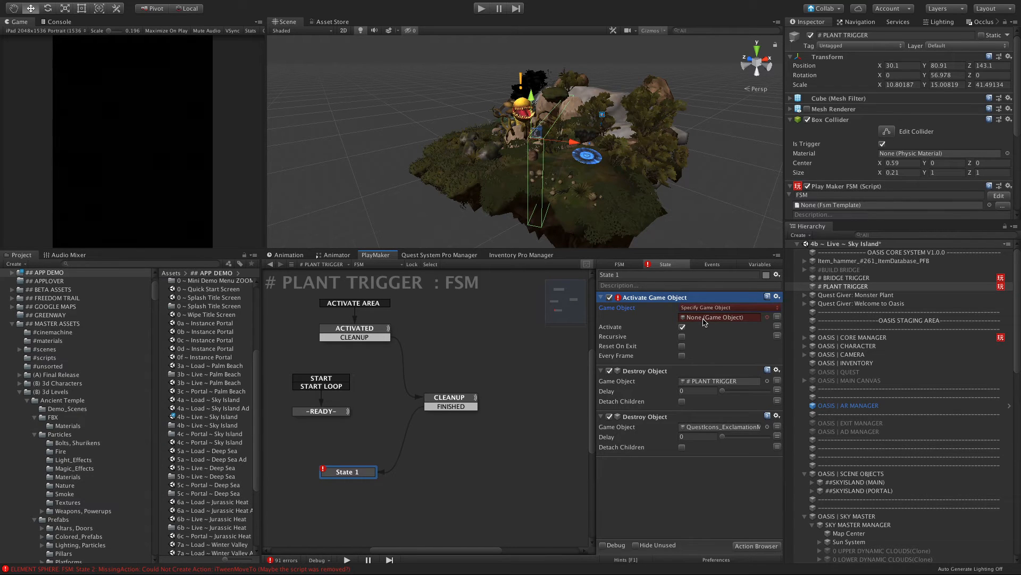
{"action": "scroll", "coordinate": [881, 458], "scroll_direction": "down", "scroll_amount": 15}
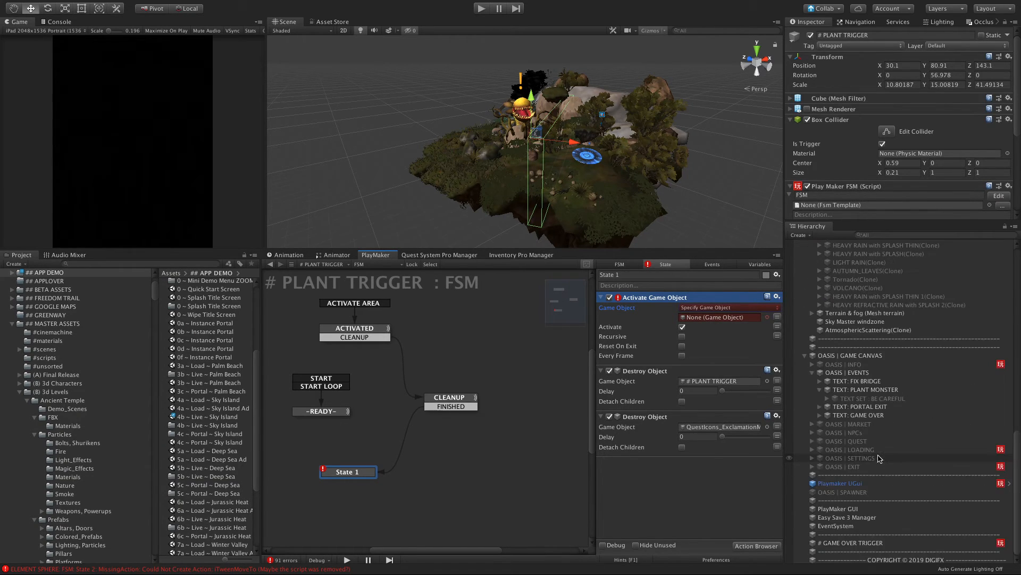
{"action": "left_click_drag", "start_coordinate": [871, 399], "coordinate": [711, 317]}
{"action": "left_click", "coordinate": [682, 327]}
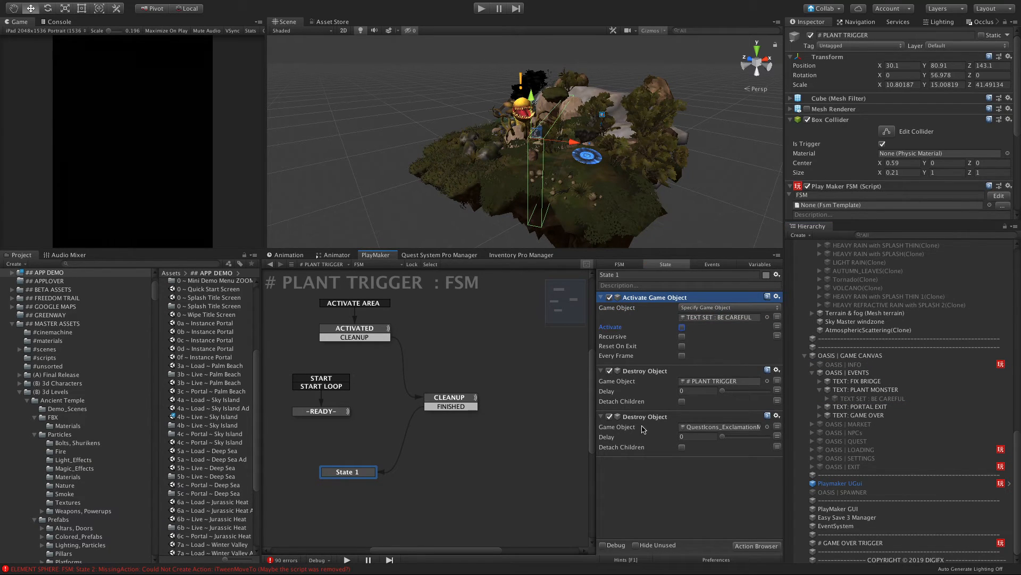
{"action": "left_click_drag", "start_coordinate": [640, 299], "coordinate": [637, 504]}
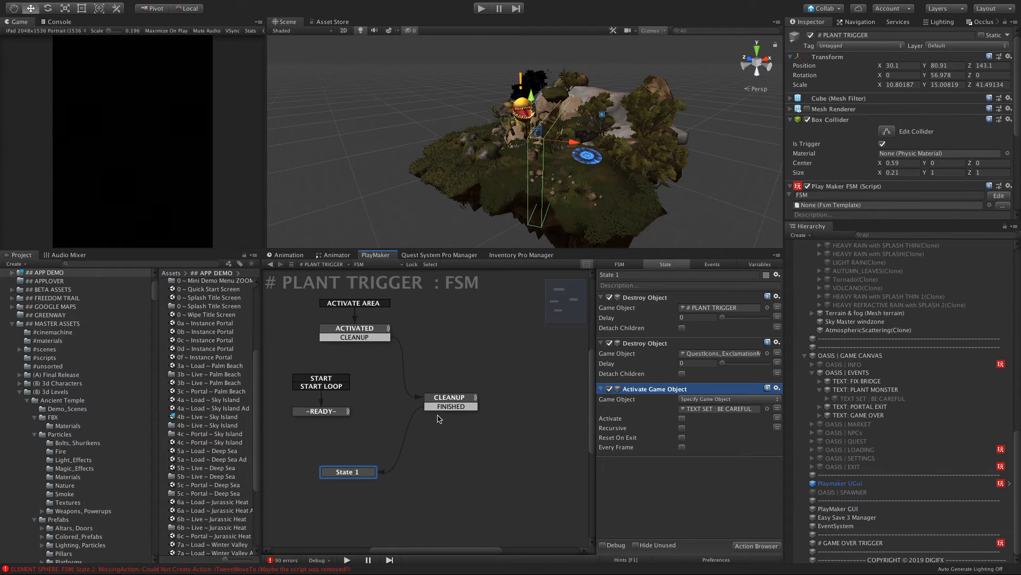
Rename State 1 as OFF.
{"action": "left_click", "coordinate": [443, 408]}
{"action": "left_click", "coordinate": [357, 475]}
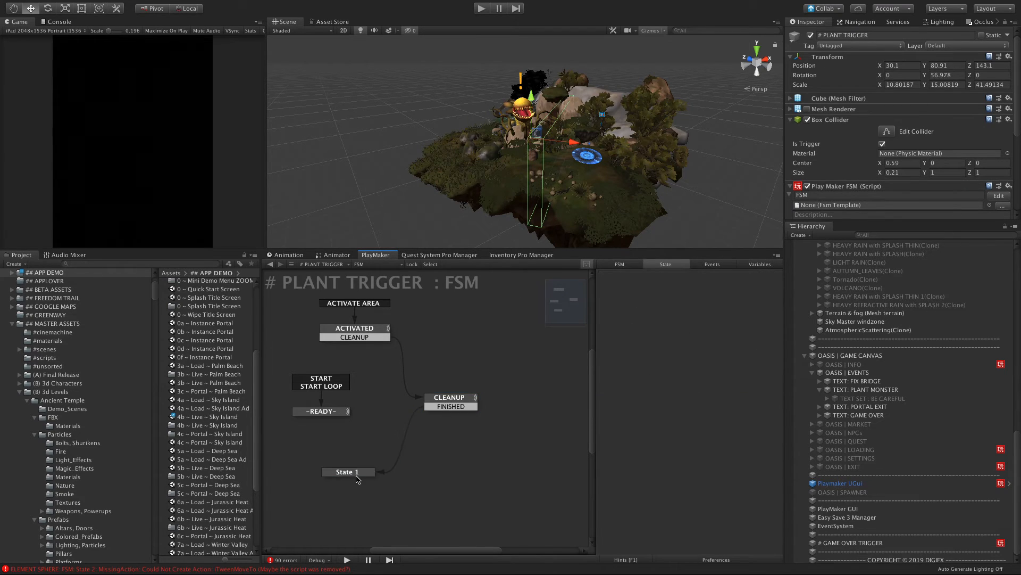
{"action": "left_click", "coordinate": [618, 274]}
{"action": "type", "text": "OFF"}
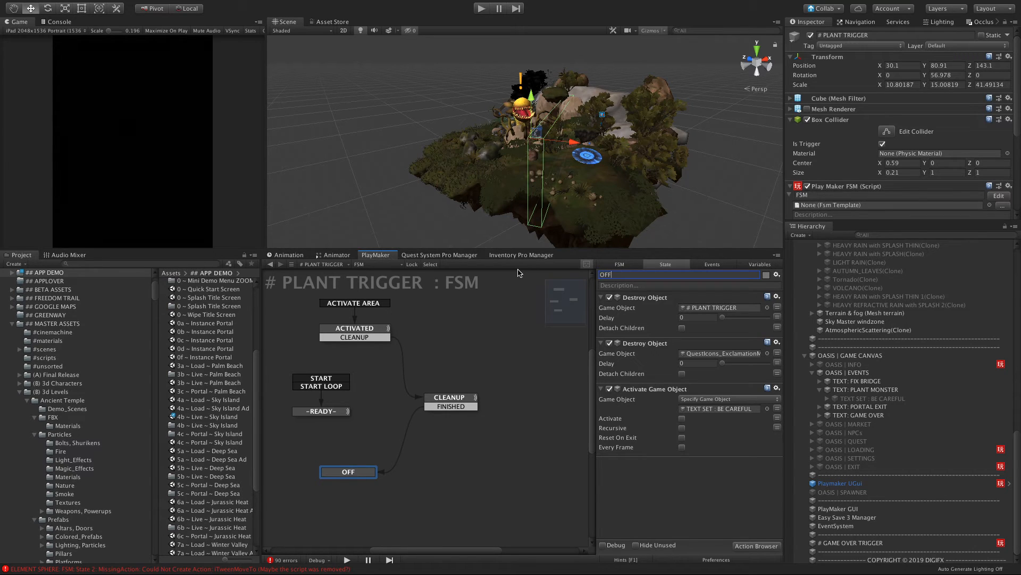
Rename the CLEANUP state with the Camera Fade Out and Wait actions as FADEOUT WAIT.
{"action": "left_click", "coordinate": [444, 407]}
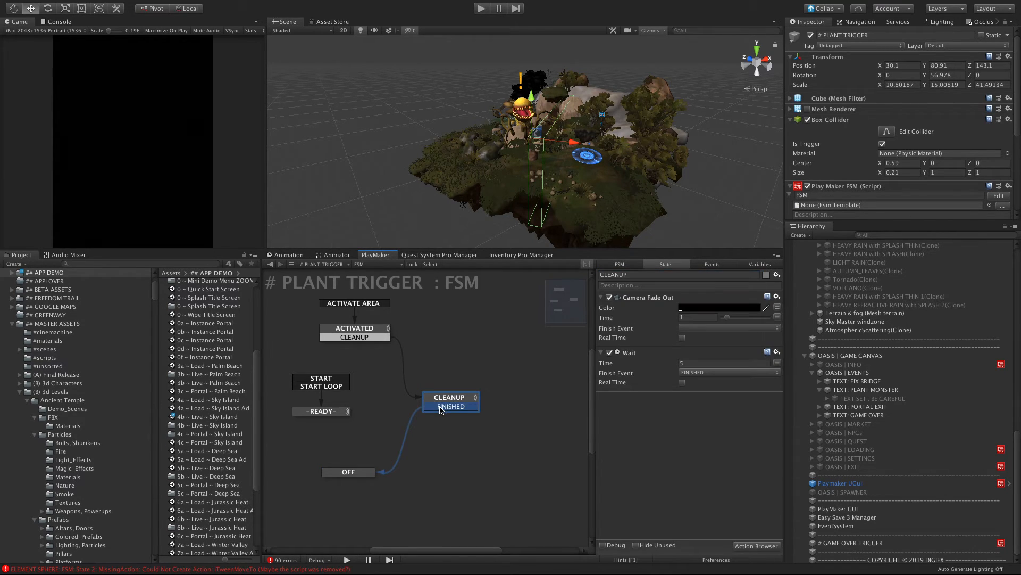
{"action": "left_click", "coordinate": [641, 274]}
{"action": "type", "text": "FADE U"}
{"action": "key", "text": "BackSpace"}
{"action": "key", "text": "BackSpace"}
{"action": "type", "text": "OUT WAIT"}
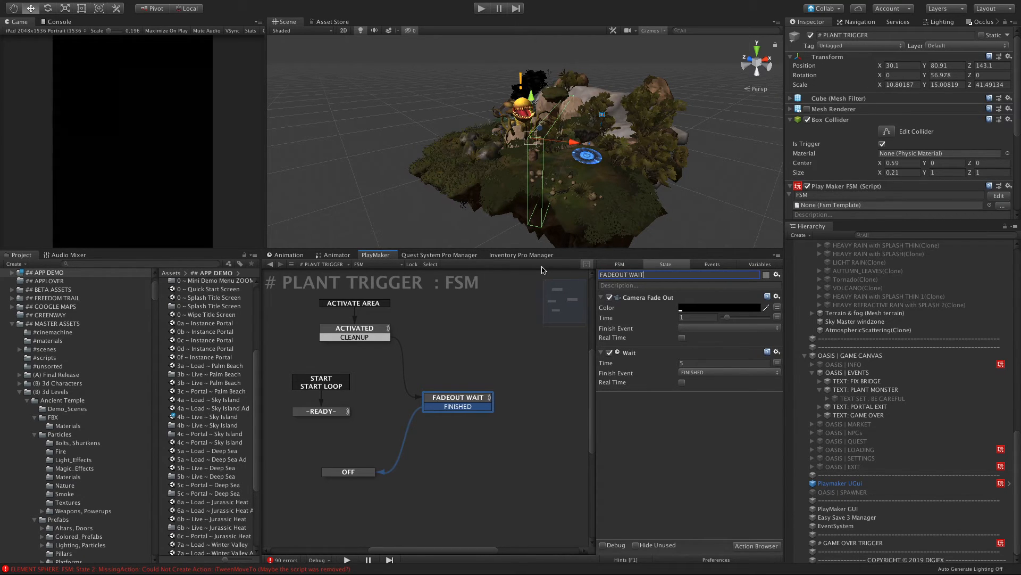
Rename the final state, which holds the Destroy Object actions, as CLEAN UP and shift it slightly lower in the graph.
{"action": "left_click", "coordinate": [346, 472]}
{"action": "left_click", "coordinate": [626, 276]}
{"action": "type", "text": "CLEAN"}
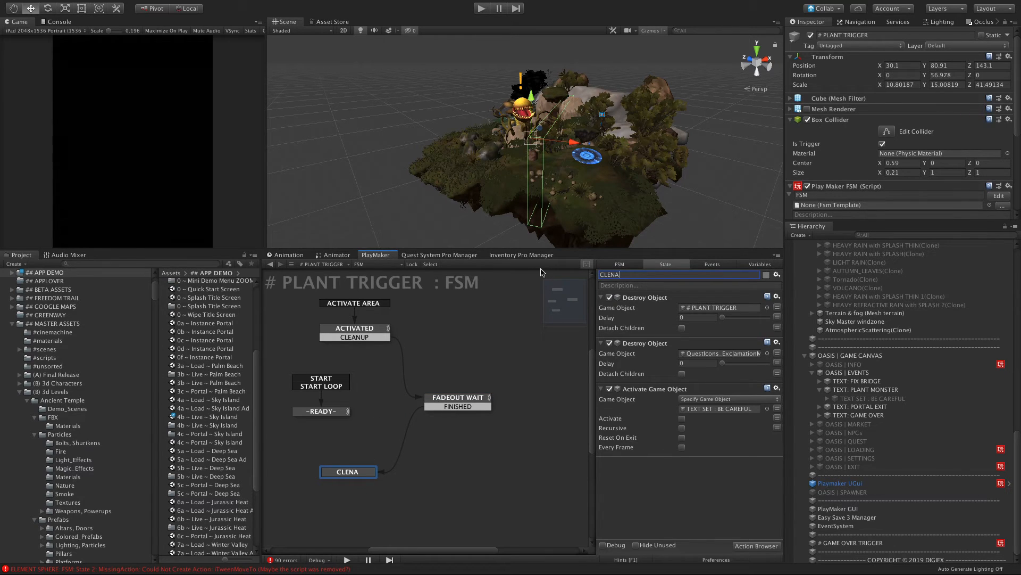
{"action": "type", "text": " UP"}
{"action": "left_click", "coordinate": [634, 505]}
{"action": "left_click", "coordinate": [396, 488]}
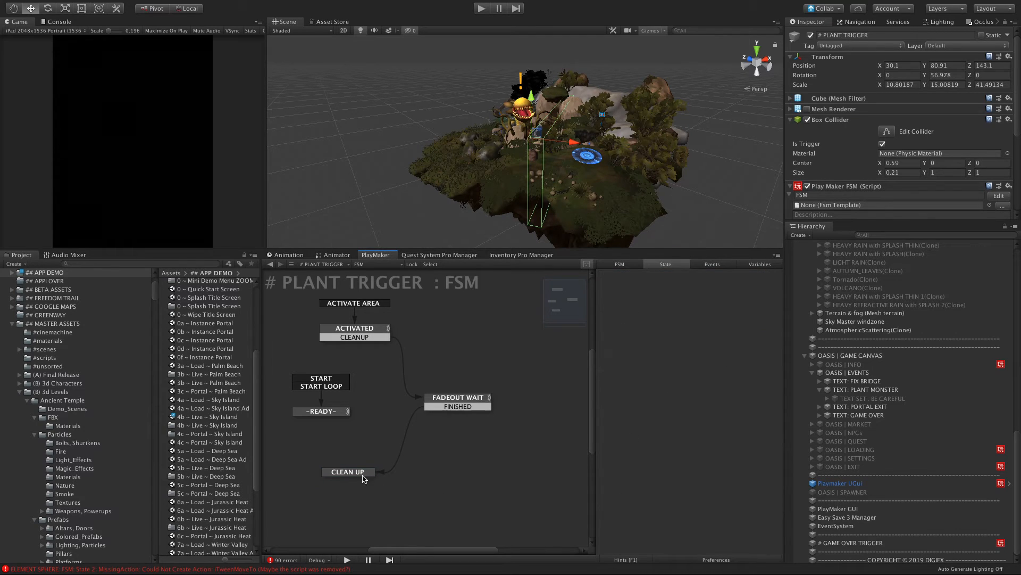
{"action": "left_click_drag", "start_coordinate": [363, 475], "coordinate": [363, 487]}
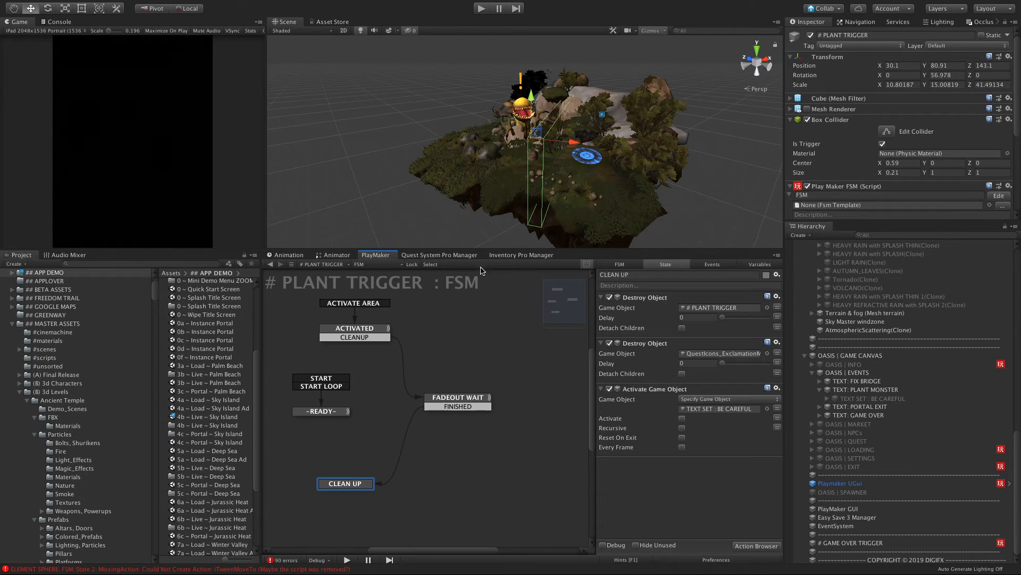
Play the scene again, accept the welcome terms and walk through the plant area to check the warning text's cleanup.
{"action": "left_click", "coordinate": [481, 9]}
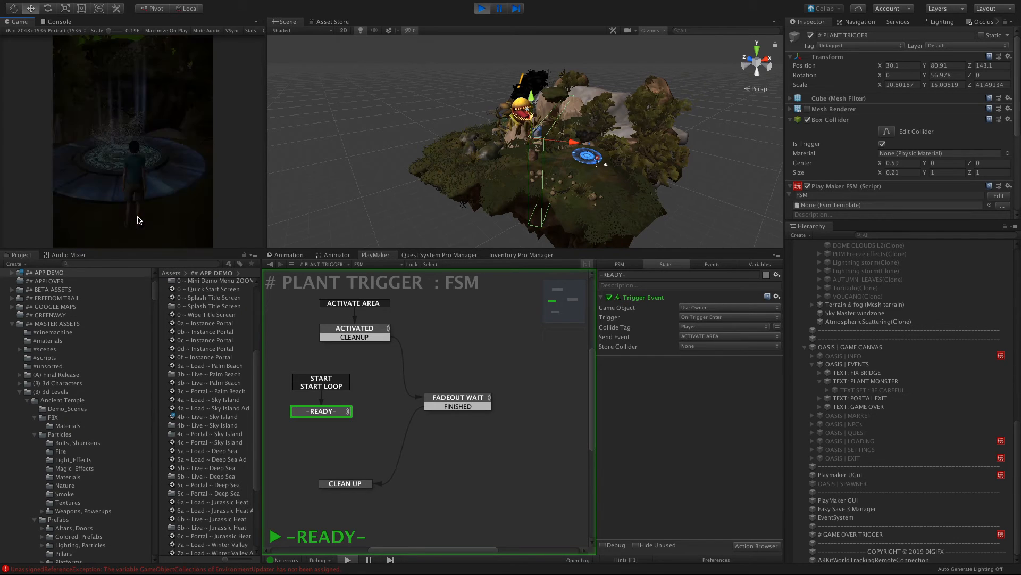
{"action": "left_click_drag", "start_coordinate": [137, 147], "coordinate": [137, 47]}
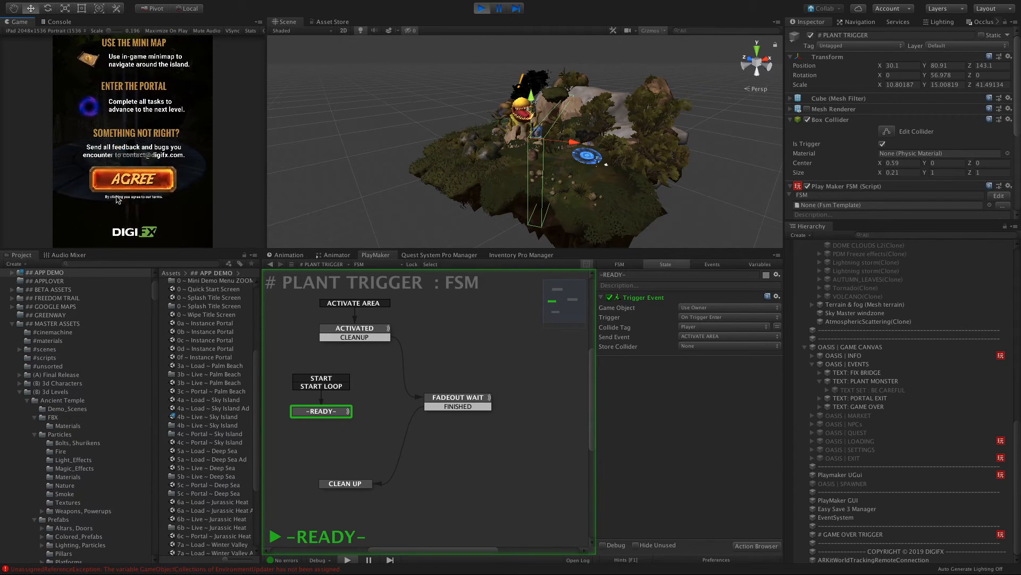
{"action": "left_click", "coordinate": [110, 162]}
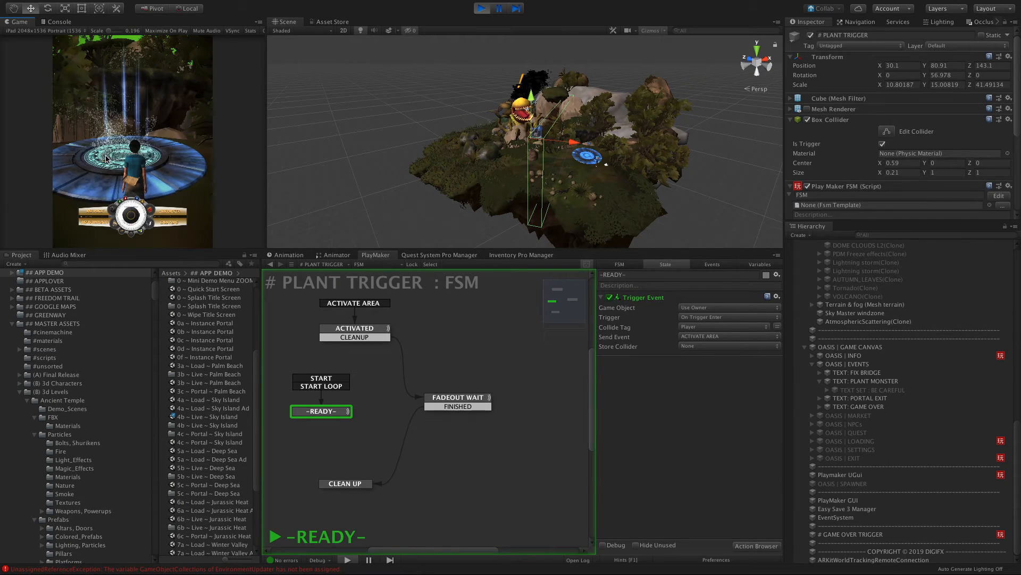
{"action": "left_click_drag", "start_coordinate": [129, 216], "coordinate": [123, 230]}
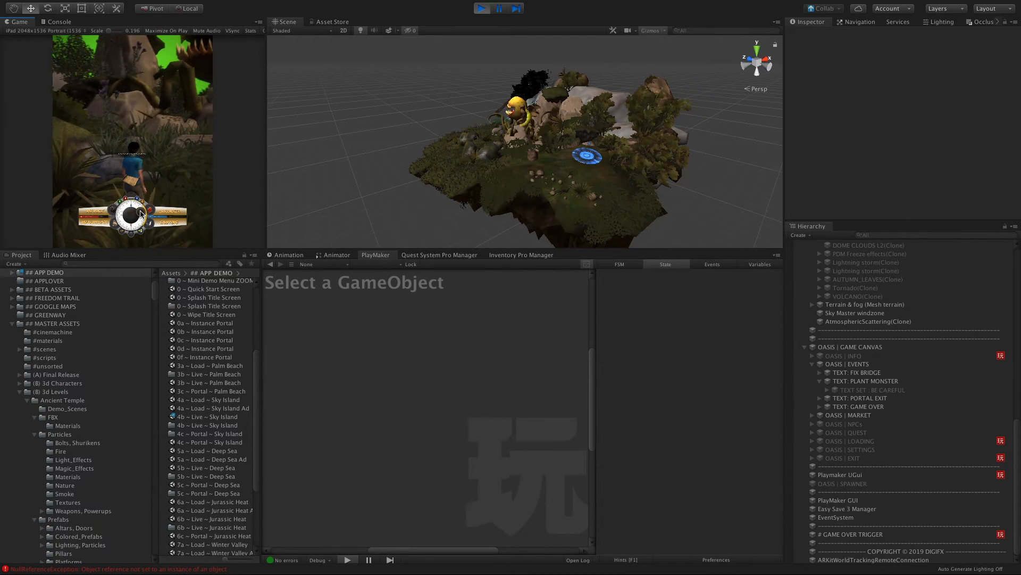
Steer the player past the plant area up to the portal in the running scene and end the play test.
{"action": "mouse_move", "coordinate": [135, 212]}
{"action": "left_mouse_down"}
{"action": "mouse_move", "coordinate": [129, 222]}
{"action": "mouse_move", "coordinate": [119, 207]}
{"action": "left_mouse_up"}
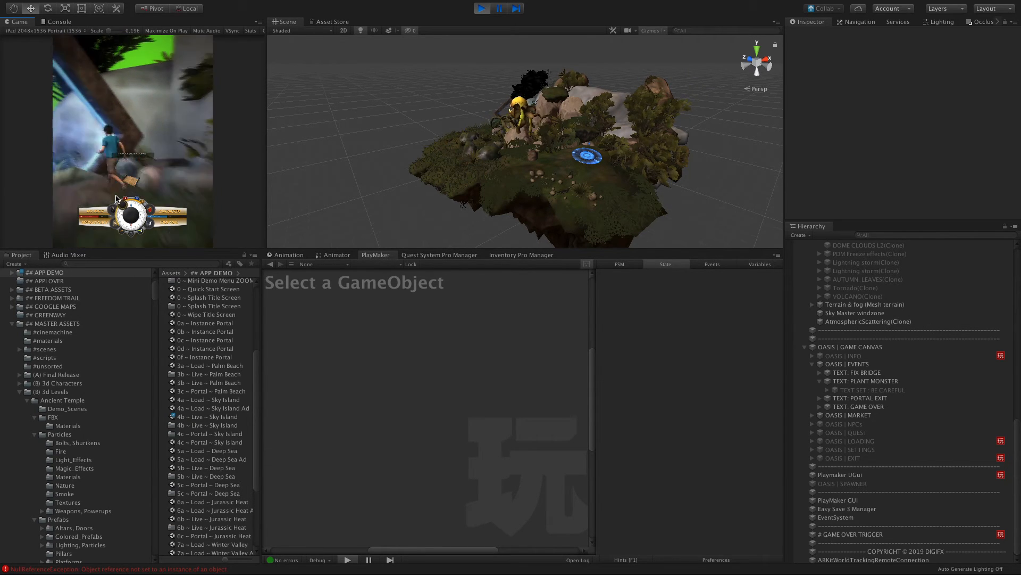
{"action": "left_click", "coordinate": [127, 211]}
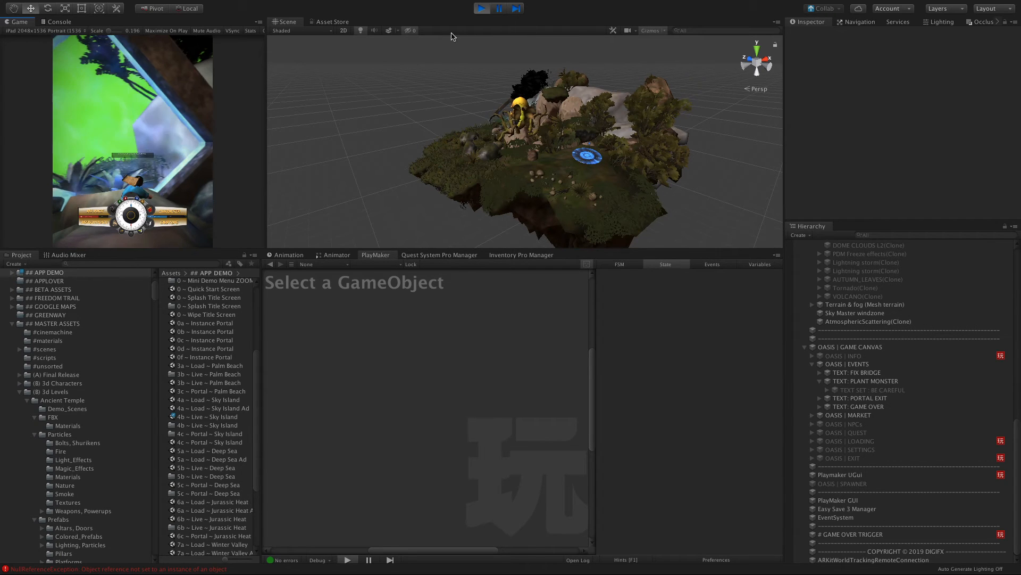
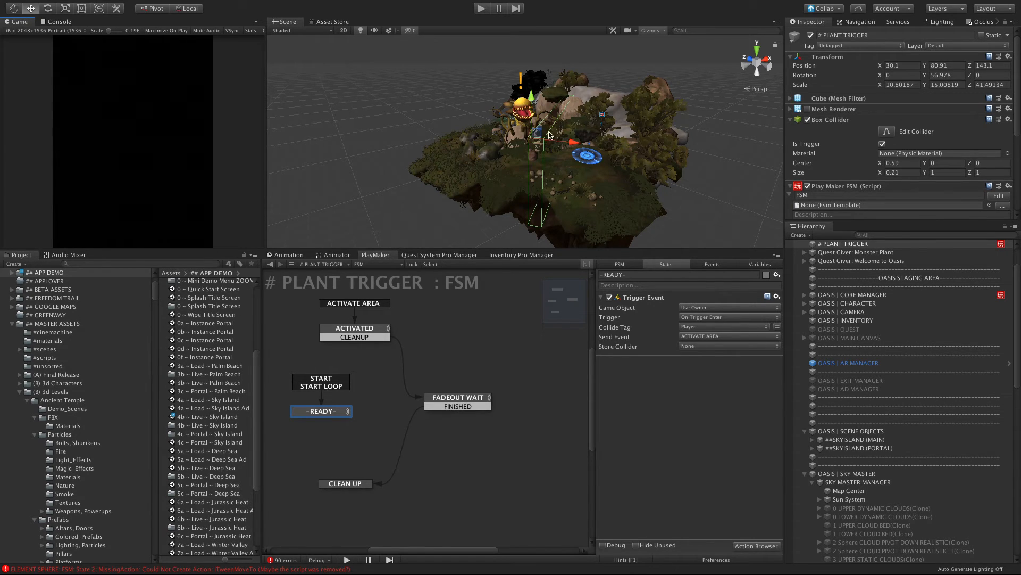
Parent Quest Giver: Monster Plant and # PLANT TRIGGER to ##SKYISLAND (PORTAL) under OASIS | SCENE OBJECTS, and deactivate that portal group.
{"action": "left_click_drag", "start_coordinate": [544, 127], "coordinate": [502, 105], "text": "alt"}
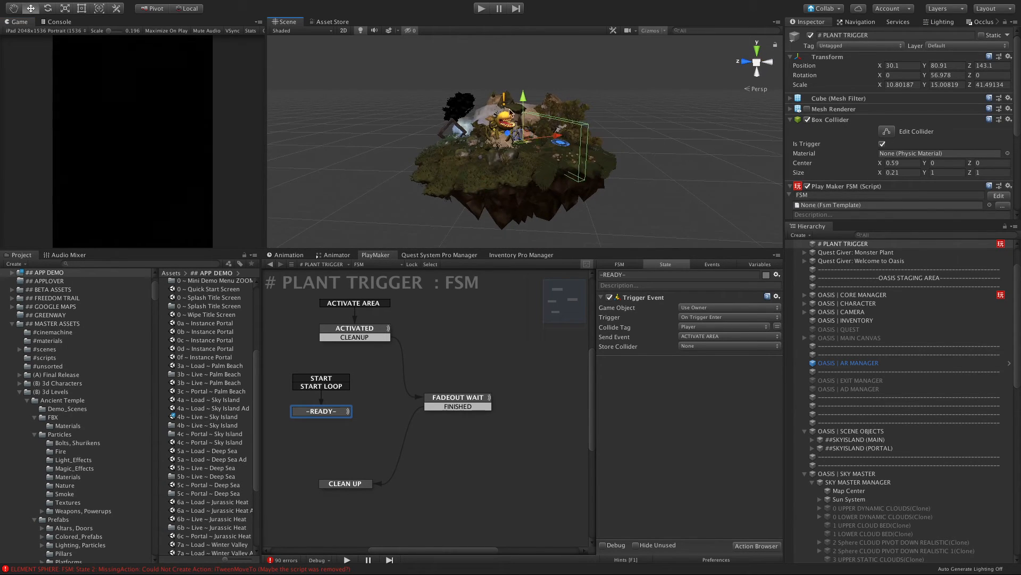
{"action": "scroll", "coordinate": [584, 206], "scroll_direction": "up", "scroll_amount": 5}
{"action": "left_click_drag", "start_coordinate": [578, 175], "coordinate": [492, 159], "text": "alt"}
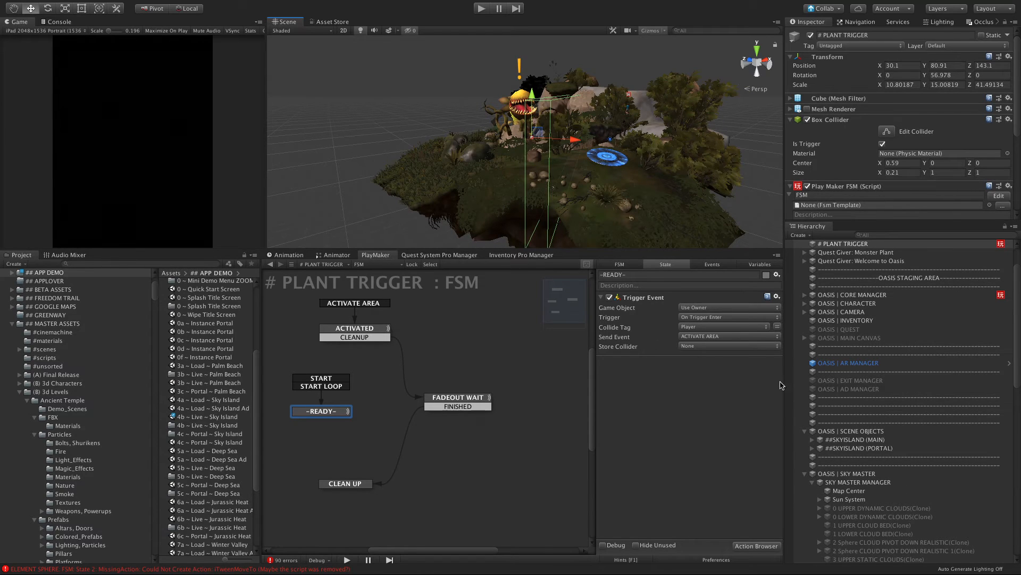
{"action": "left_click", "coordinate": [812, 482]}
{"action": "scroll", "coordinate": [814, 485], "scroll_direction": "down", "scroll_amount": 1}
{"action": "left_click", "coordinate": [812, 436]}
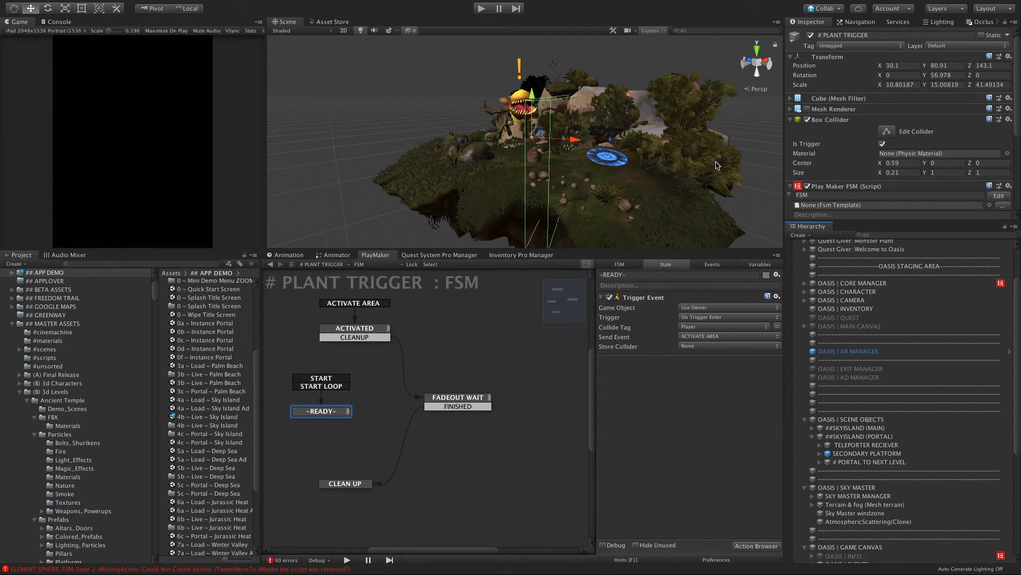
{"action": "scroll", "coordinate": [851, 286], "scroll_direction": "up", "scroll_amount": 2}
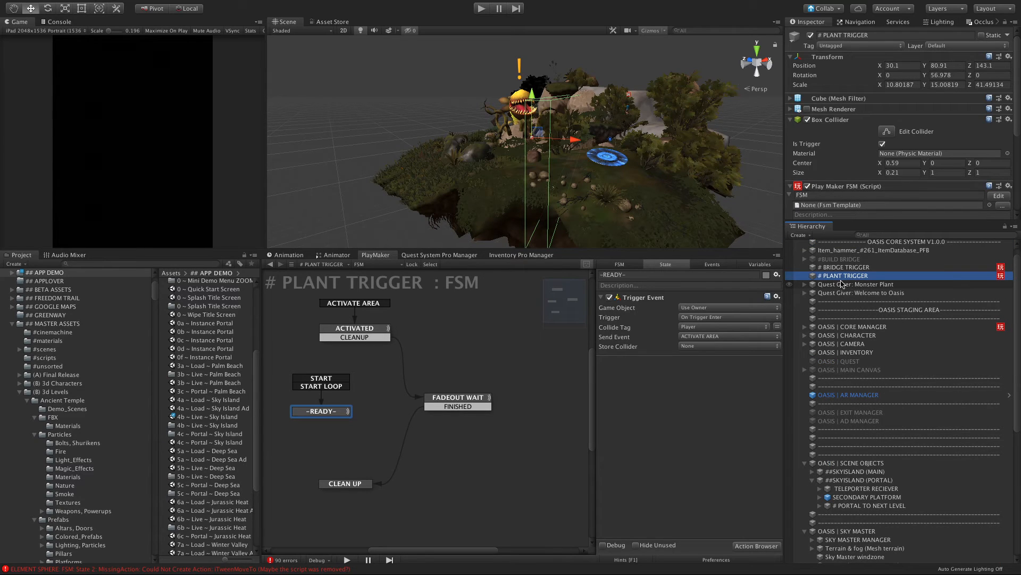
{"action": "left_click", "coordinate": [847, 285]}
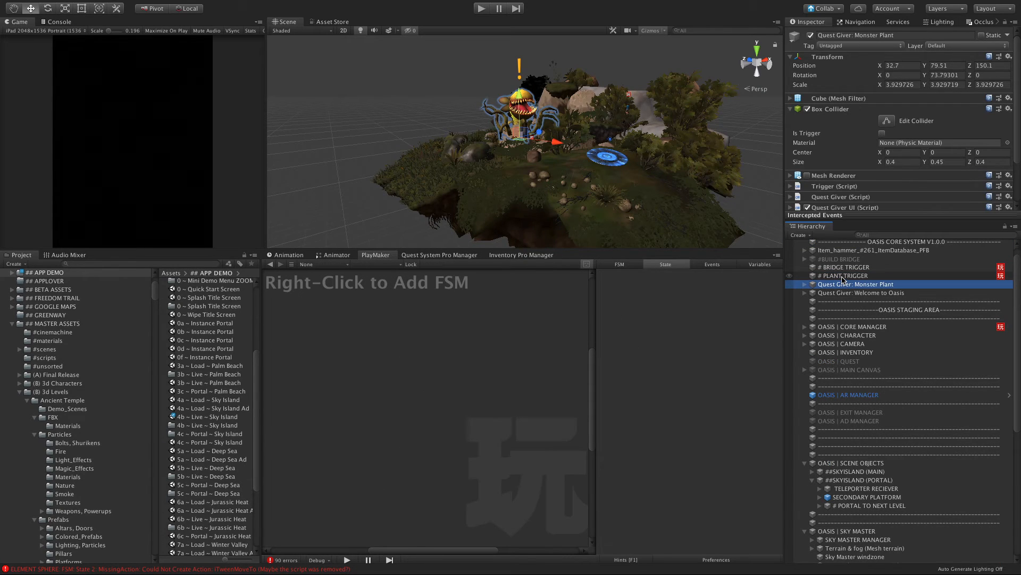
{"action": "left_click", "coordinate": [843, 276], "text": "ctrl"}
{"action": "scroll", "coordinate": [846, 273], "scroll_direction": "up", "scroll_amount": 1}
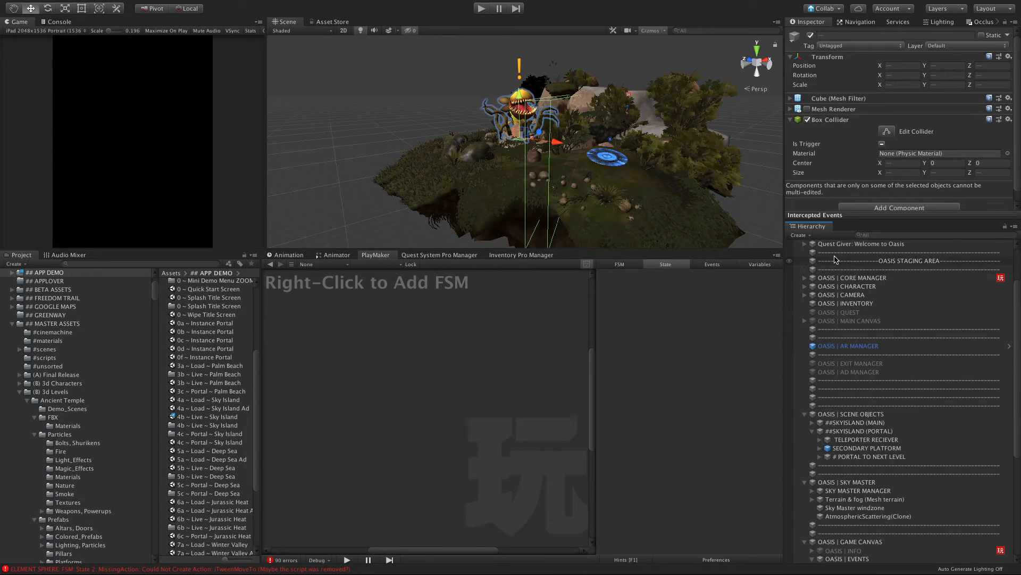
{"action": "left_click_drag", "start_coordinate": [837, 299], "coordinate": [843, 495]}
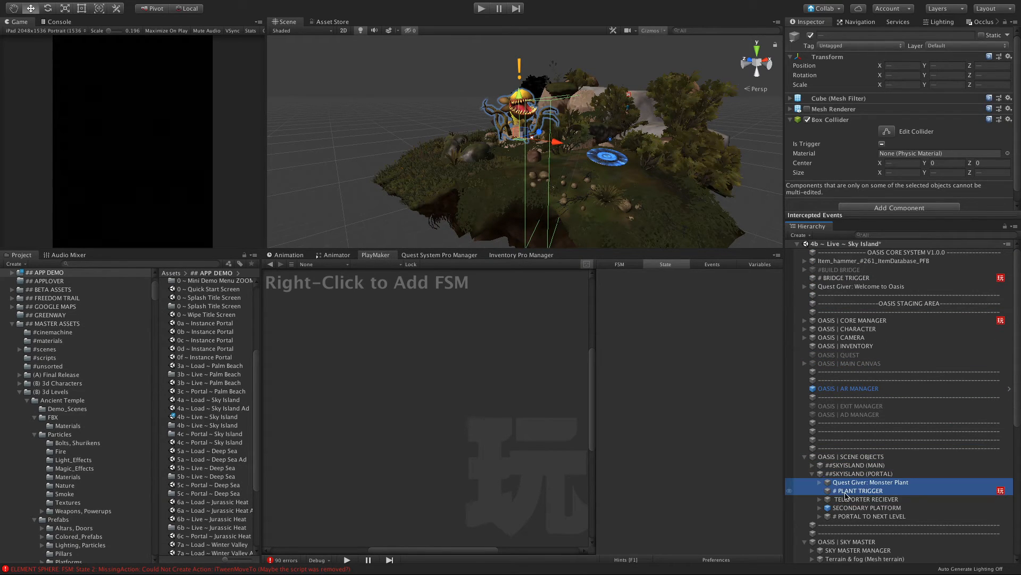
{"action": "left_click", "coordinate": [840, 474]}
{"action": "left_click", "coordinate": [811, 35]}
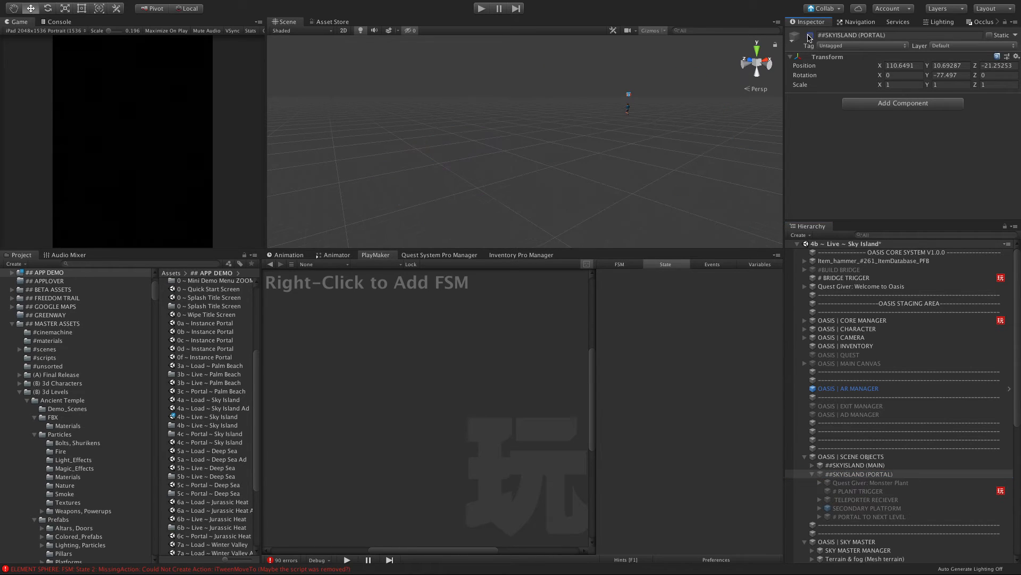
Reset the position of OASIS | CHARACTER to X 0, Y 0, Z 0.
{"action": "left_click", "coordinate": [854, 329]}
{"action": "left_click", "coordinate": [916, 64]}
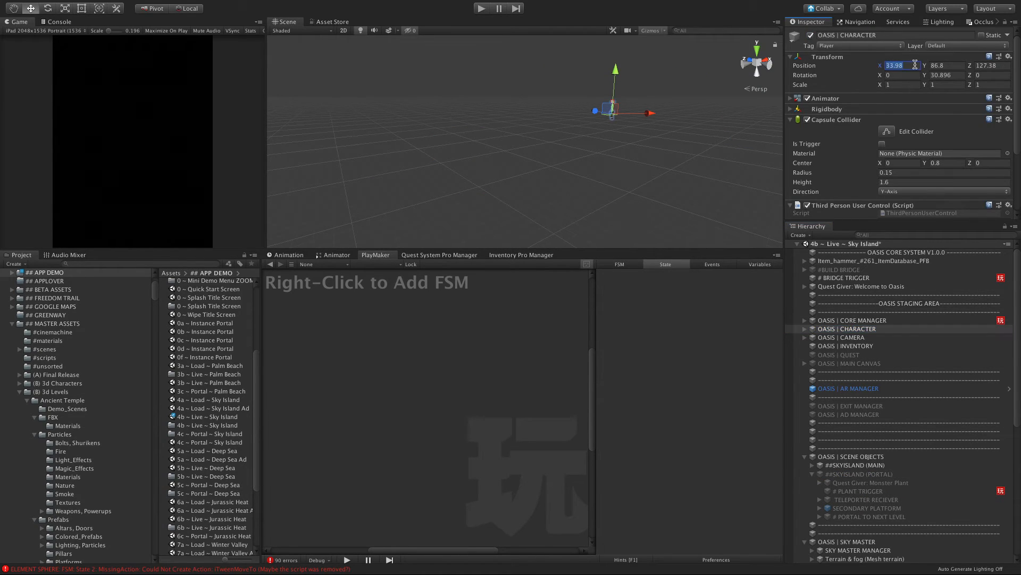
{"action": "type", "text": "0"}
{"action": "key", "text": "Tab"}
{"action": "type", "text": "0"}
{"action": "key", "text": "Tab"}
{"action": "type", "text": "0"}
{"action": "left_click", "coordinate": [865, 439]}
Move the character from the origin to the island end of the wooden bridge, near the Plant Seedling.
{"action": "left_click", "coordinate": [851, 328]}
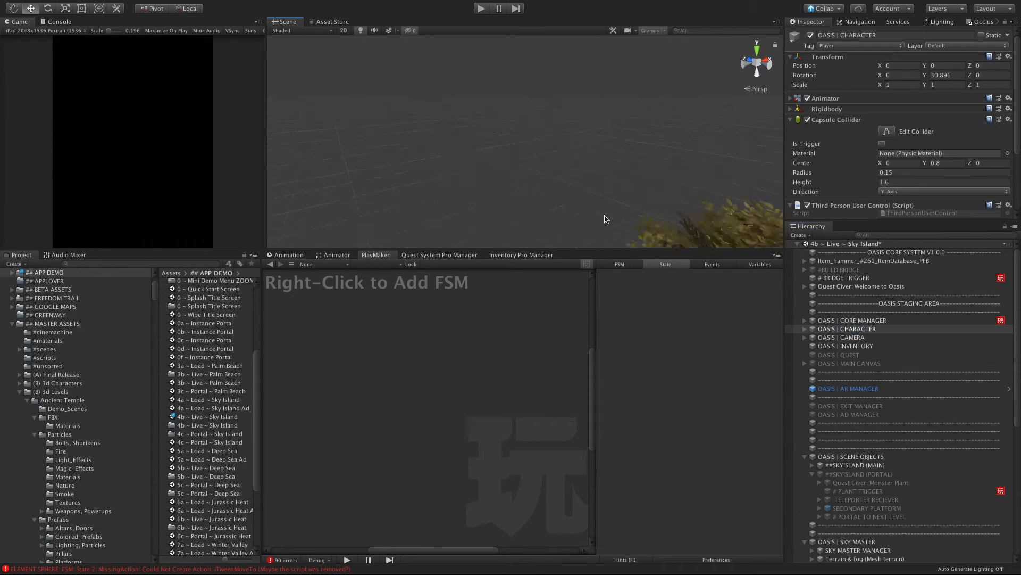
{"action": "key", "text": "f"}
{"action": "scroll", "coordinate": [584, 217], "scroll_direction": "down", "scroll_amount": 10}
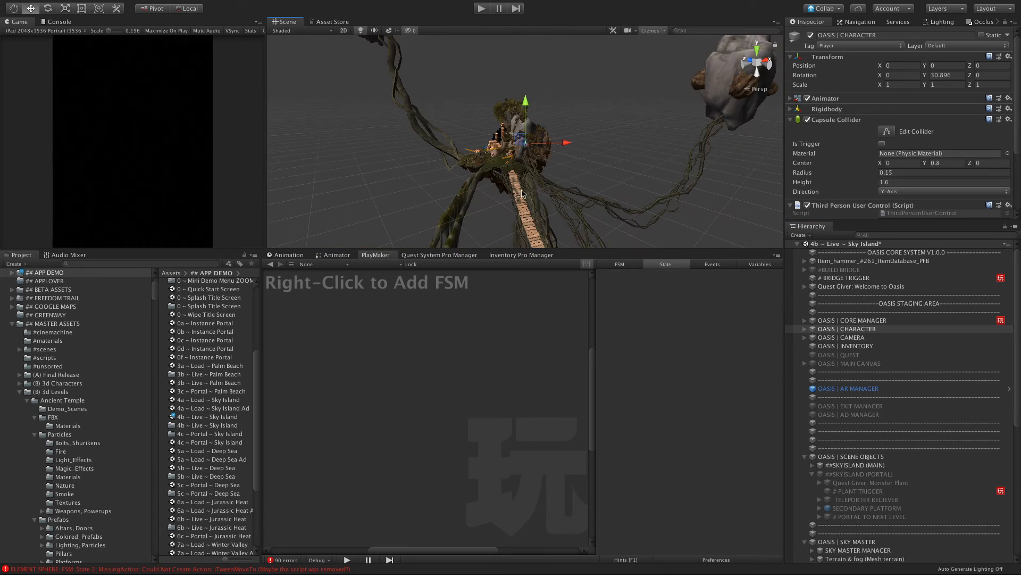
{"action": "left_click_drag", "start_coordinate": [524, 173], "coordinate": [585, 160], "text": "alt"}
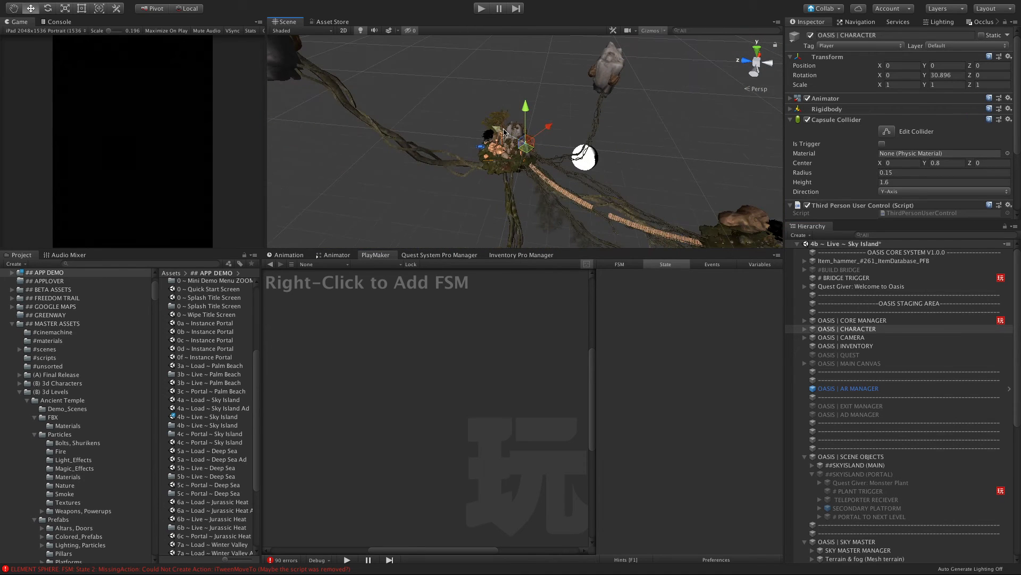
{"action": "left_click_drag", "start_coordinate": [494, 127], "coordinate": [555, 146]}
{"action": "scroll", "coordinate": [555, 148], "scroll_direction": "up", "scroll_amount": 10}
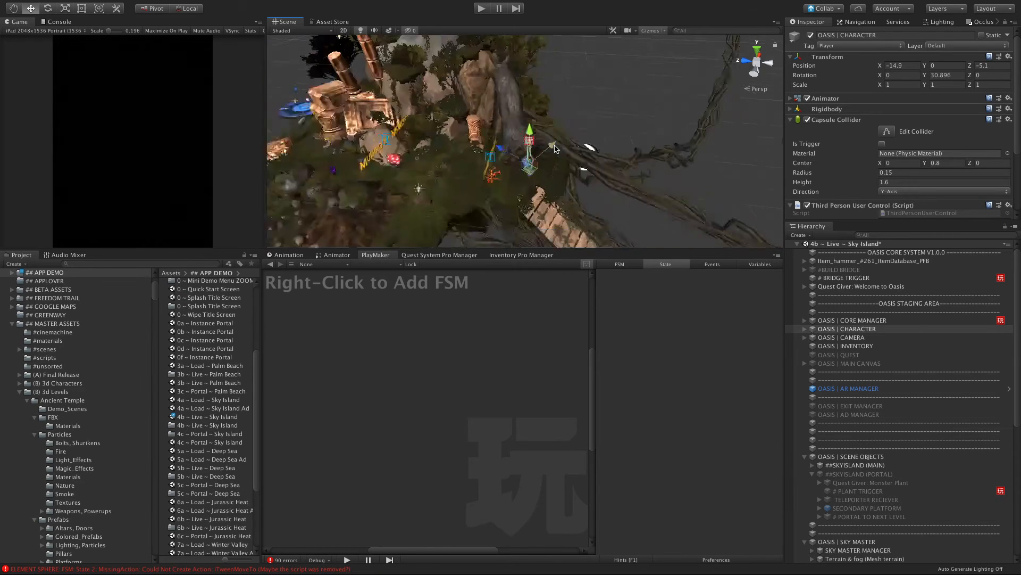
{"action": "left_click_drag", "start_coordinate": [565, 163], "coordinate": [635, 171]}
Set the character's Walk Speed Multiplier to 1.2 in the Third Person User Control script.
{"action": "scroll", "coordinate": [910, 158], "scroll_direction": "down", "scroll_amount": 3}
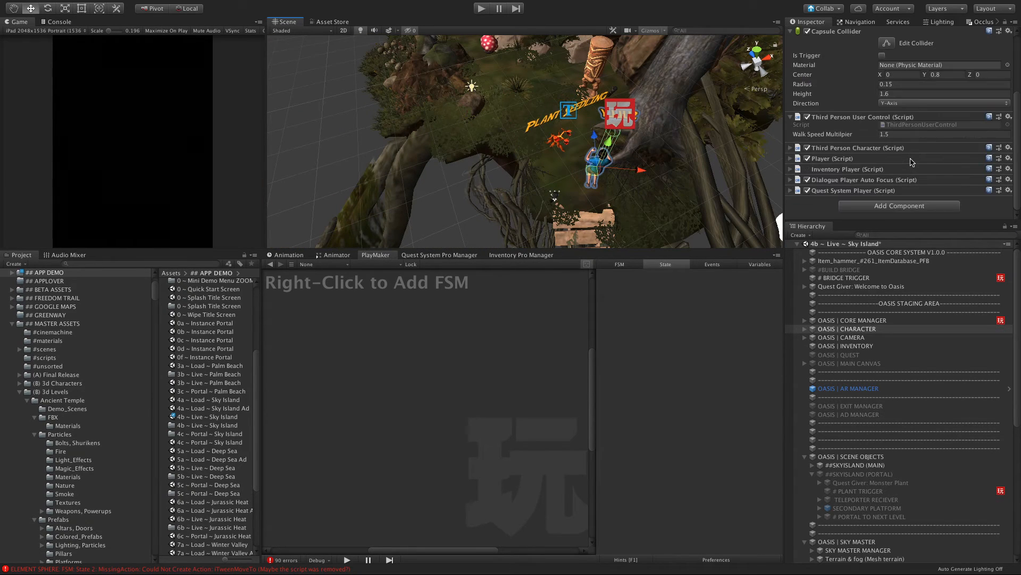
{"action": "left_click", "coordinate": [899, 134]}
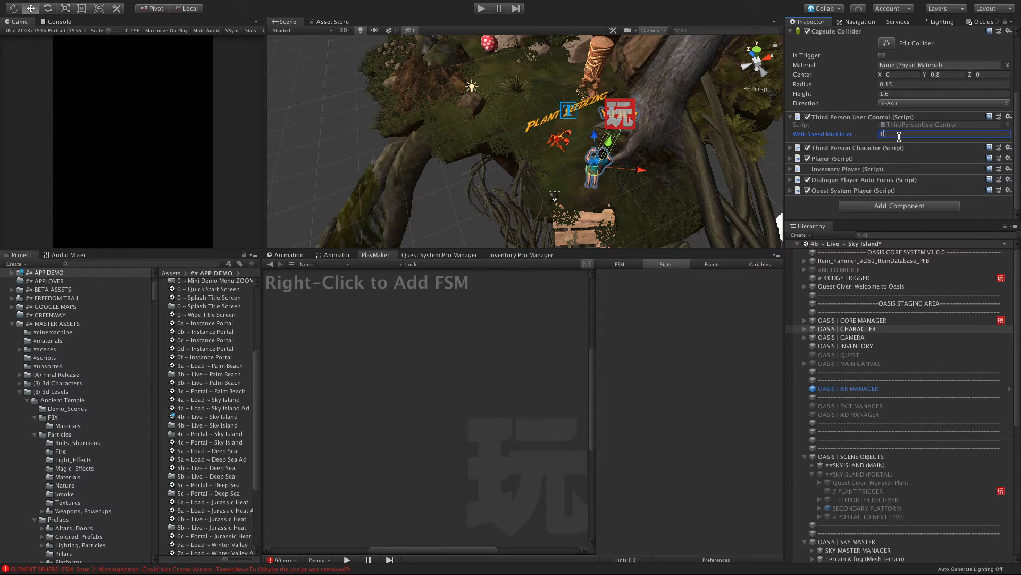
{"action": "key", "text": "Return"}
Position the character on the bridge planks facing the island, at about X -12.34, Y -7.06, Z -6.63.
{"action": "left_click_drag", "start_coordinate": [446, 183], "coordinate": [514, 189], "text": "alt"}
{"action": "left_click_drag", "start_coordinate": [535, 223], "coordinate": [512, 163], "text": "alt"}
{"action": "key", "text": "f"}
{"action": "left_click_drag", "start_coordinate": [552, 181], "coordinate": [566, 180]}
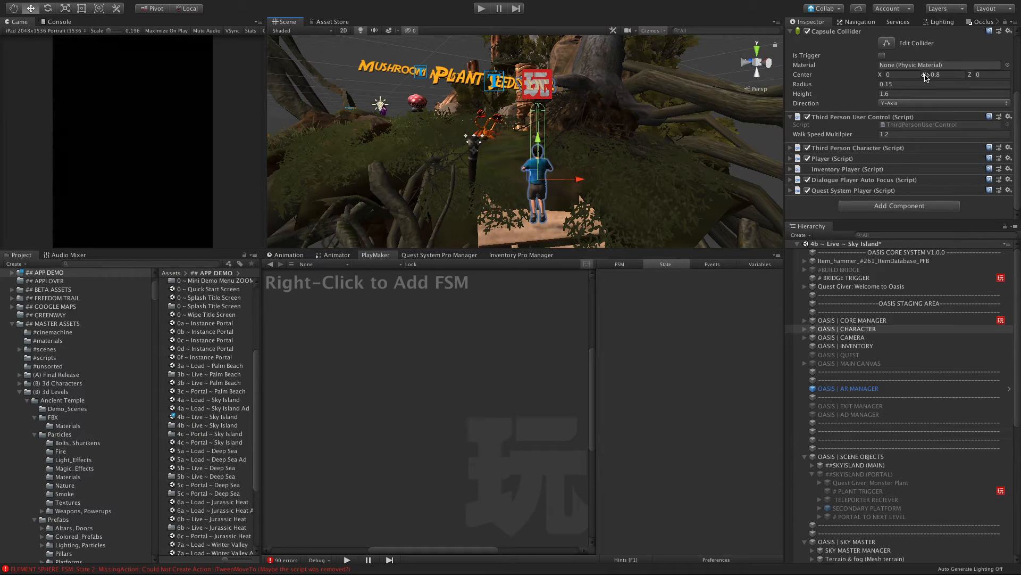
{"action": "scroll", "coordinate": [688, 151], "scroll_direction": "down", "scroll_amount": 5}
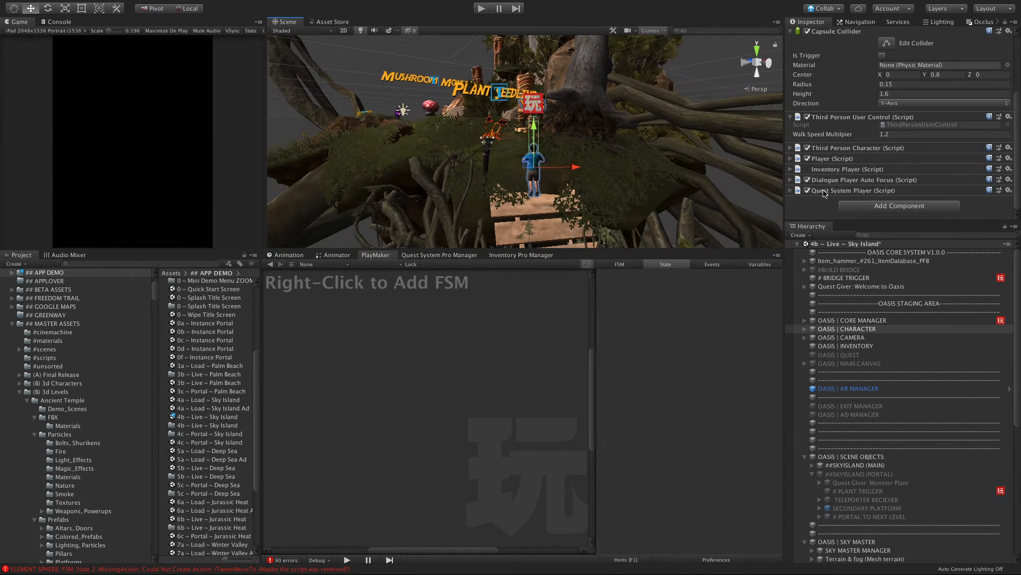
Examine the boy_character_humanoid model inside OASIS | CHARACTER and compare it with its parent from several angles.
{"action": "left_click", "coordinate": [805, 329]}
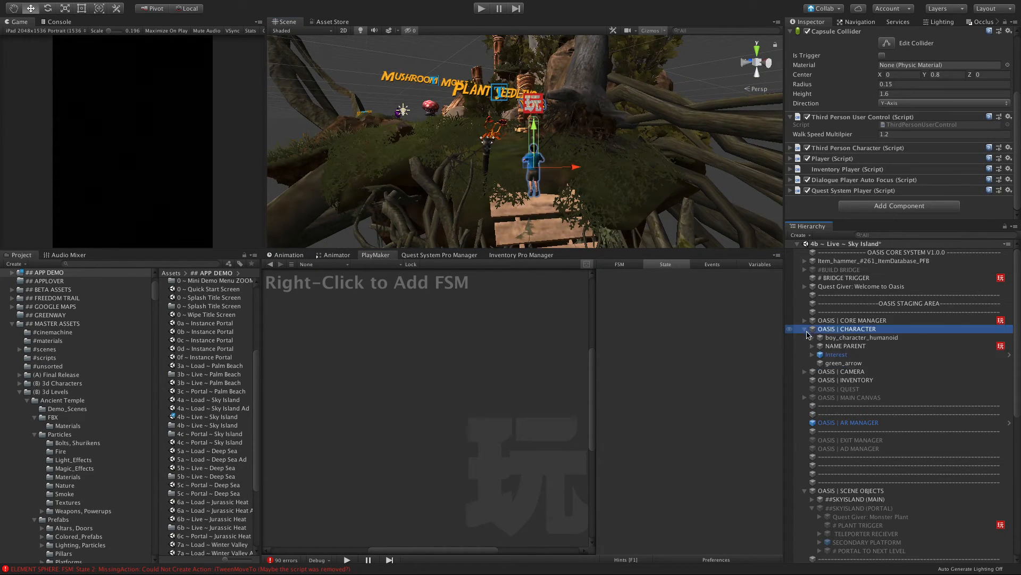
{"action": "left_click", "coordinate": [840, 338]}
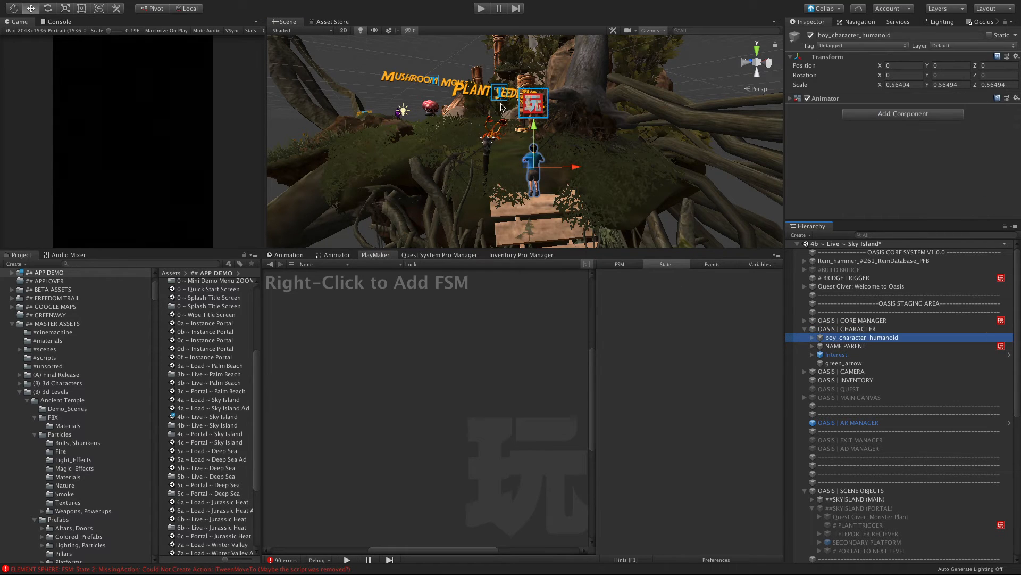
{"action": "left_click_drag", "start_coordinate": [537, 127], "coordinate": [648, 139]}
{"action": "key", "text": "super+z"}
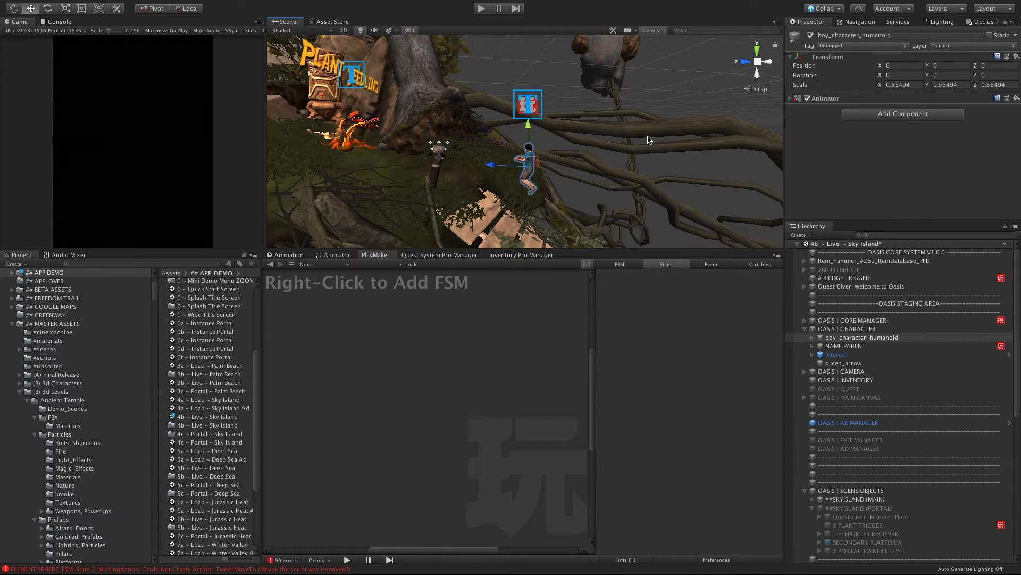
{"action": "left_click_drag", "start_coordinate": [535, 196], "coordinate": [426, 167], "text": "alt"}
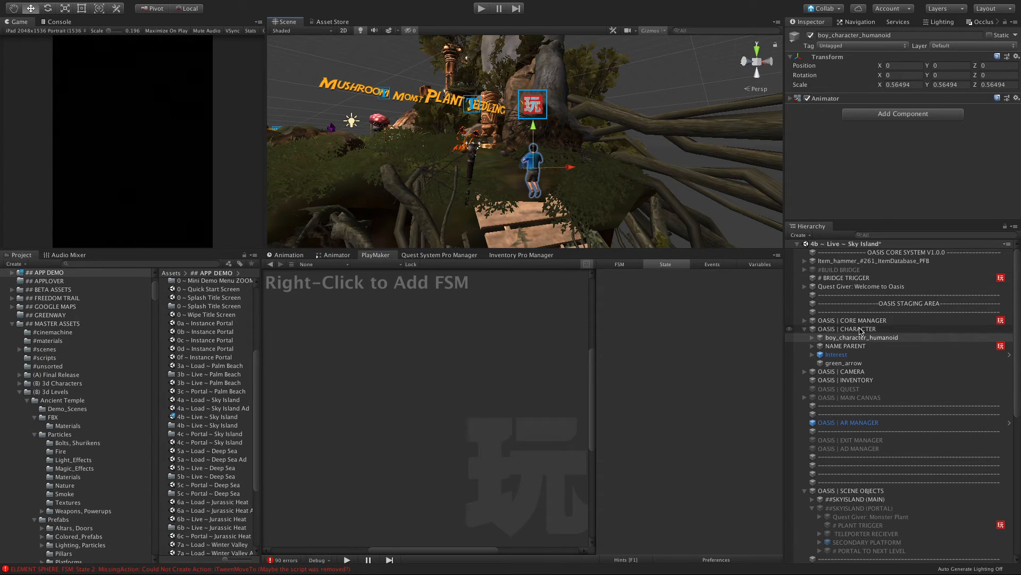
{"action": "left_click", "coordinate": [860, 329]}
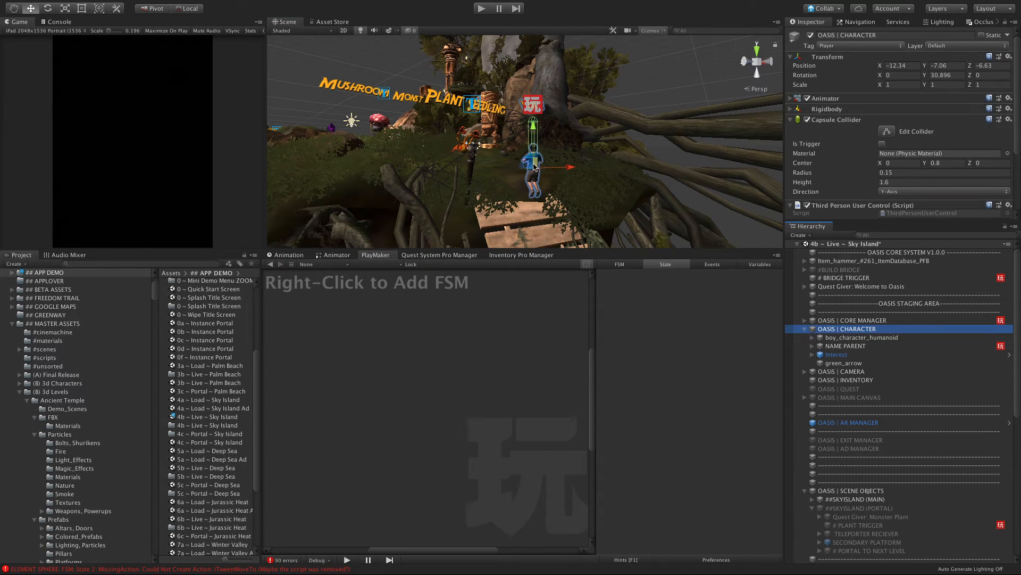
{"action": "left_click_drag", "start_coordinate": [532, 124], "coordinate": [548, 147], "text": "alt"}
Try changing the scale of the boy_character_humanoid model, and undo the change.
{"action": "left_click", "coordinate": [852, 338]}
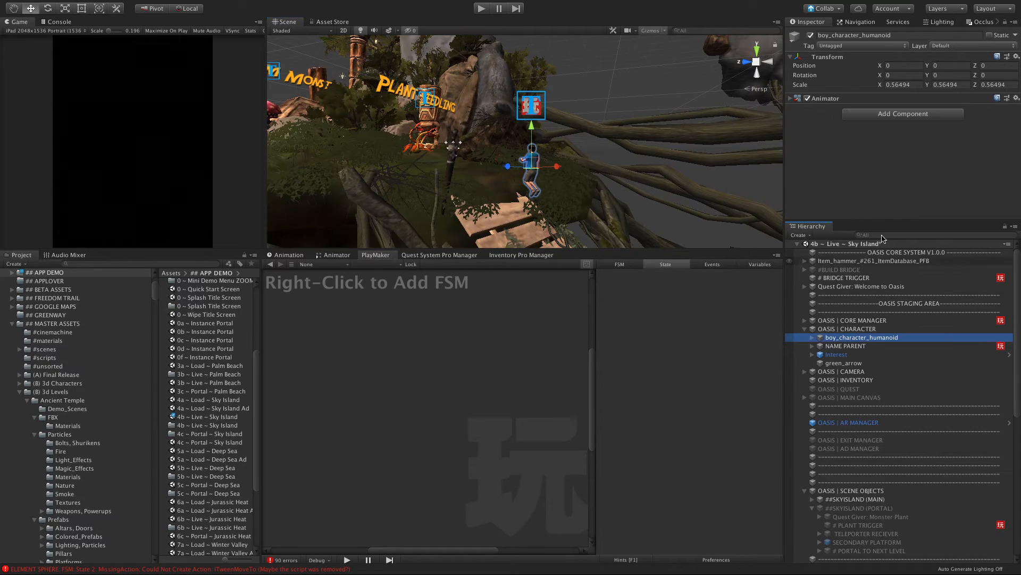
{"action": "left_click_drag", "start_coordinate": [926, 86], "coordinate": [946, 86]}
{"action": "key", "text": "super+z"}
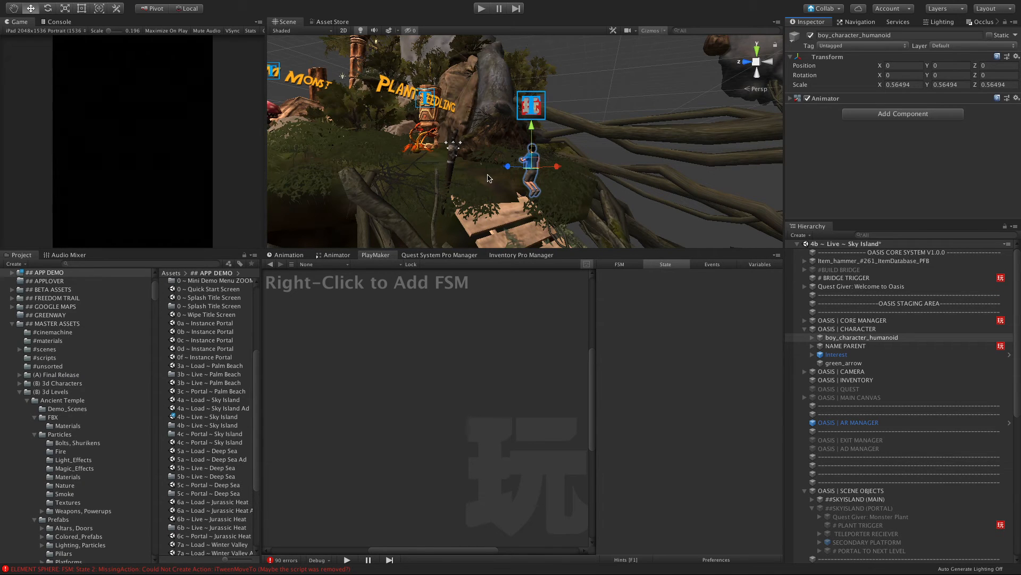
Select the Plant Seedling's model in the scene and examine its Plant Monster entry under OASIS PLANT SEEDLING in the hierarchy.
{"action": "scroll", "coordinate": [495, 183], "scroll_direction": "down", "scroll_amount": 2}
{"action": "left_click_drag", "start_coordinate": [495, 183], "coordinate": [503, 129], "text": "alt"}
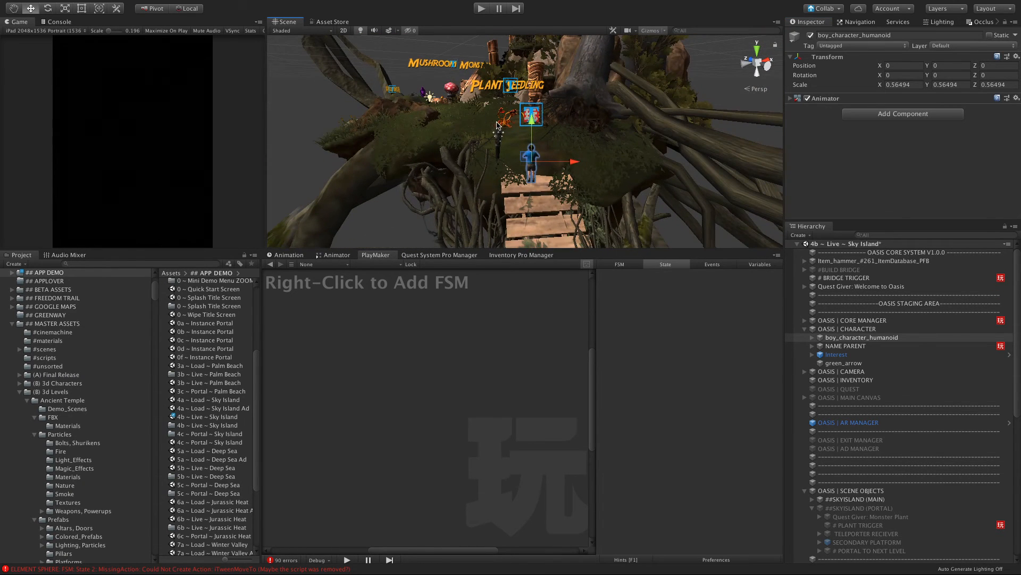
{"action": "left_click", "coordinate": [504, 126]}
{"action": "left_click", "coordinate": [505, 123]}
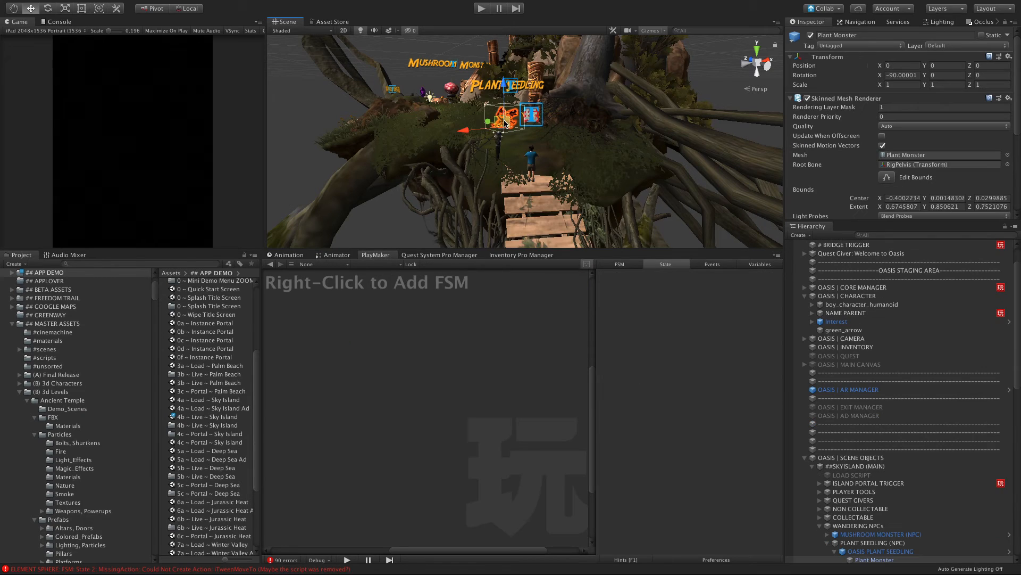
{"action": "left_click", "coordinate": [868, 555]}
{"action": "left_click", "coordinate": [868, 562]}
{"action": "scroll", "coordinate": [865, 556], "scroll_direction": "down", "scroll_amount": 3}
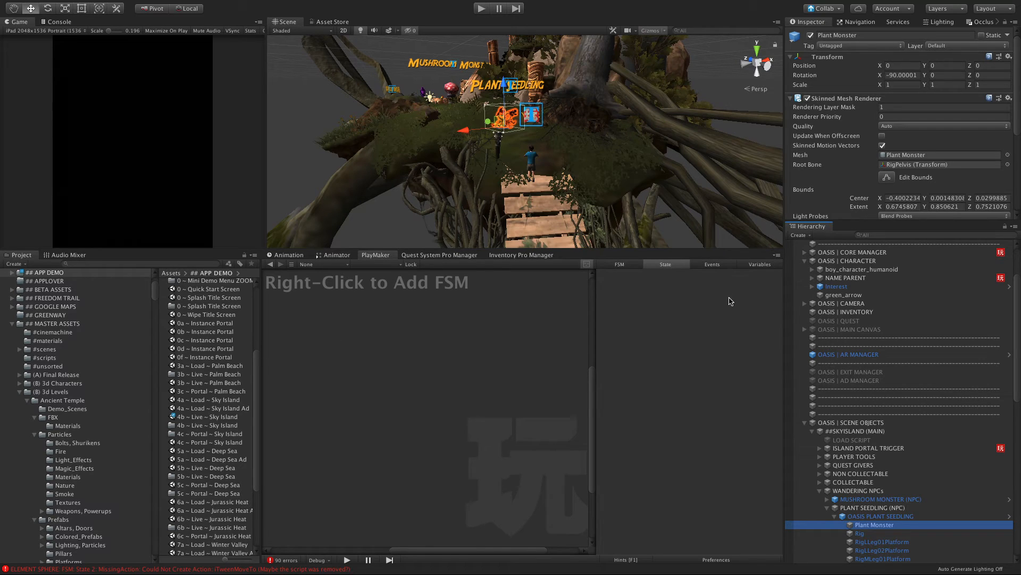
{"action": "left_click", "coordinate": [887, 516]}
{"action": "left_click", "coordinate": [880, 525]}
Open the FLOWER MONSTER folder within 3. INSTANCE NPC, inside the INVENTORY folder of ## OASIS LIVE.
{"action": "scroll", "coordinate": [150, 382], "scroll_direction": "up", "scroll_amount": 3}
{"action": "scroll", "coordinate": [215, 364], "scroll_direction": "up", "scroll_amount": 4}
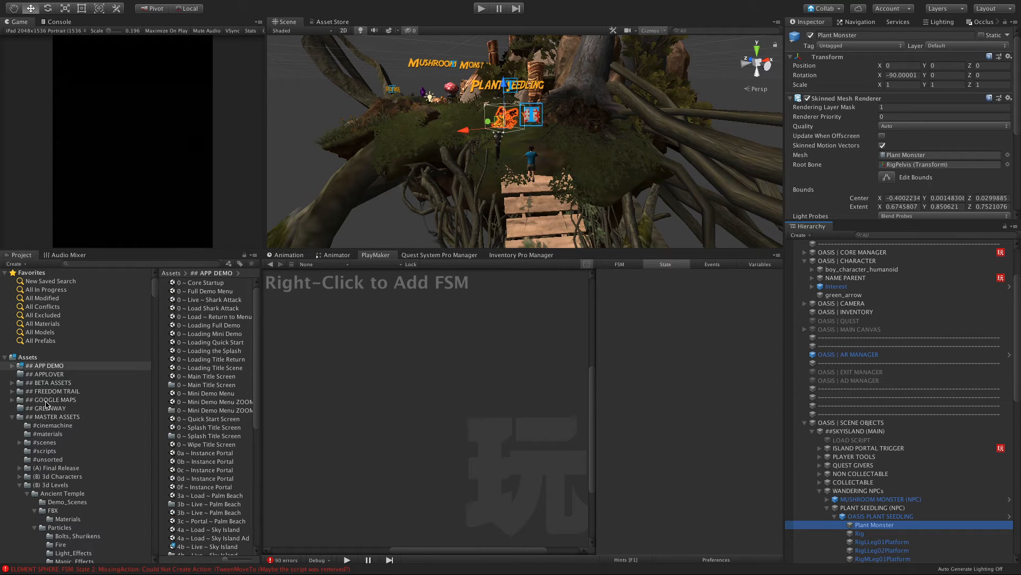
{"action": "left_click", "coordinate": [12, 416]}
{"action": "double_click", "coordinate": [46, 425]}
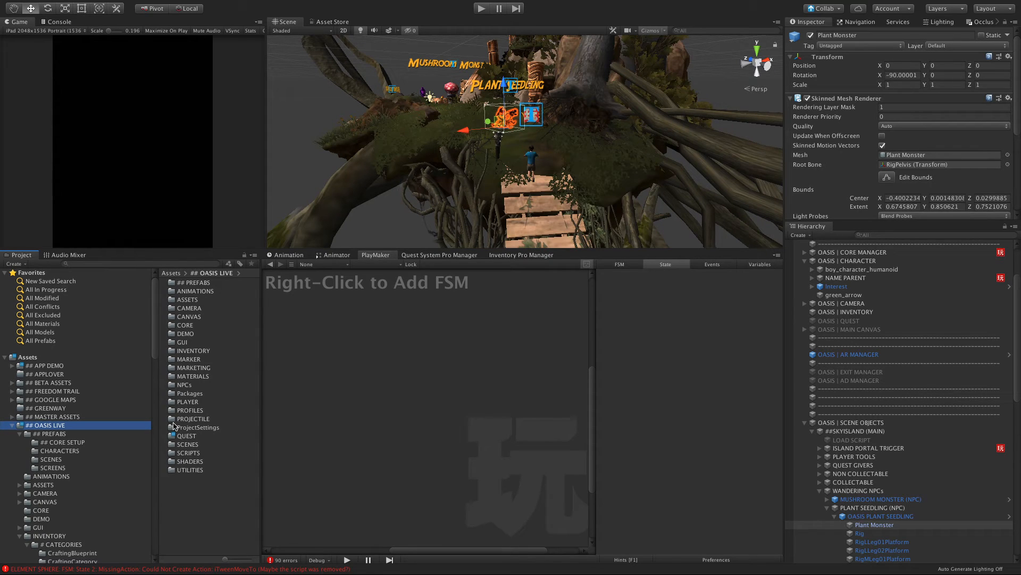
{"action": "double_click", "coordinate": [179, 352]}
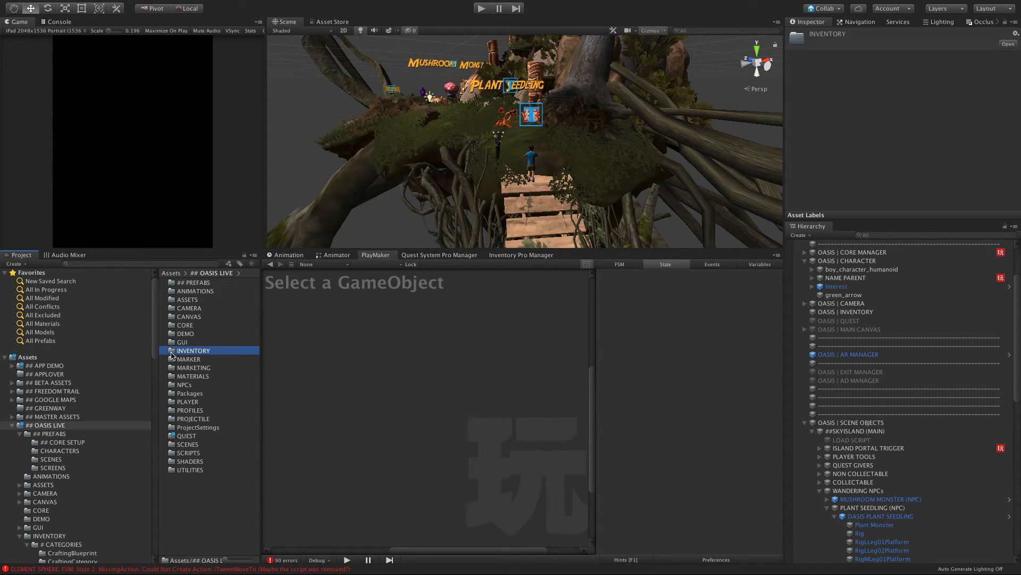
{"action": "double_click", "coordinate": [181, 343]}
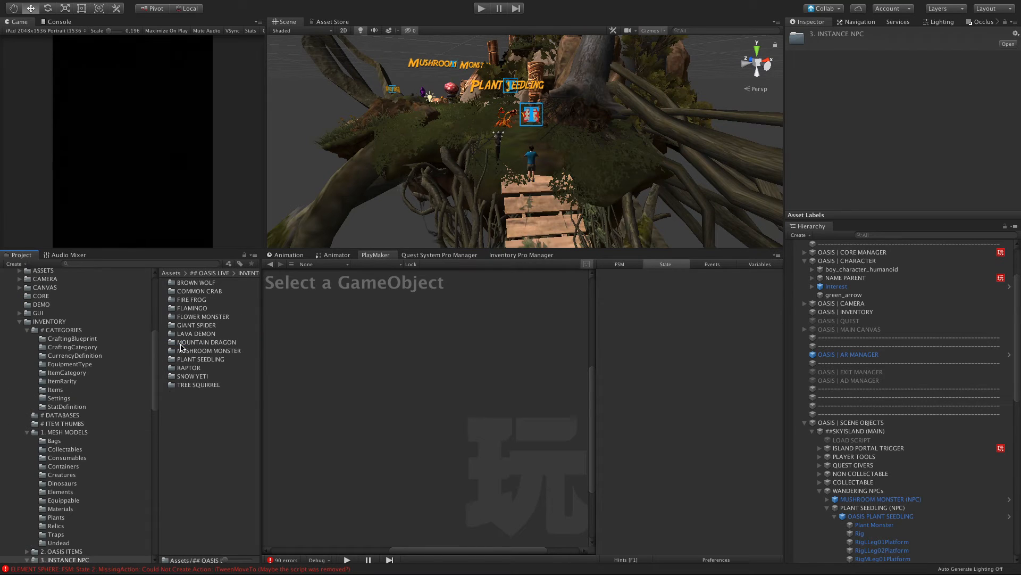
{"action": "double_click", "coordinate": [190, 317]}
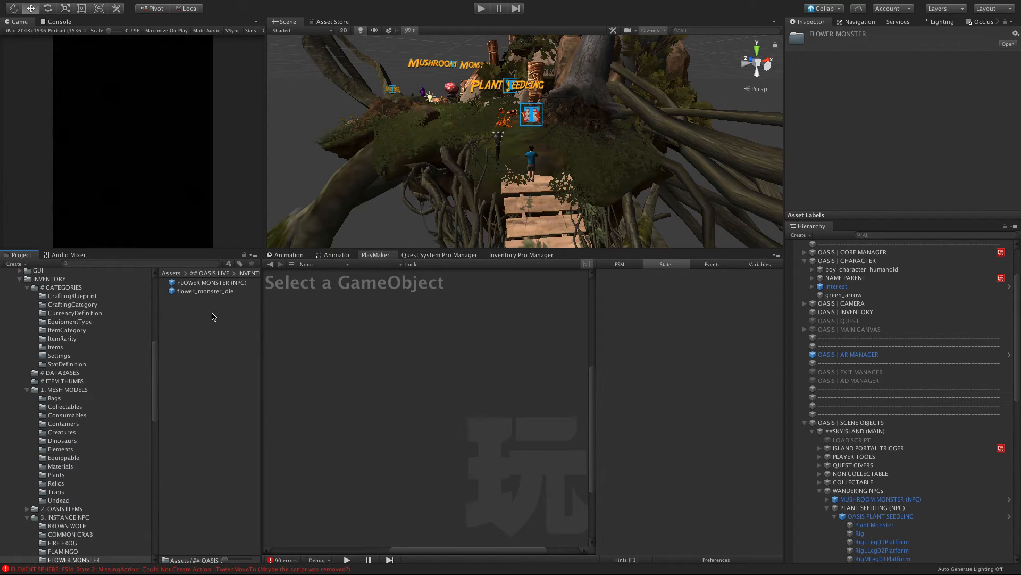
Examine the flower_monster_die and FLOWER MONSTER (NPC) prefabs and compare their components.
{"action": "left_click", "coordinate": [191, 291]}
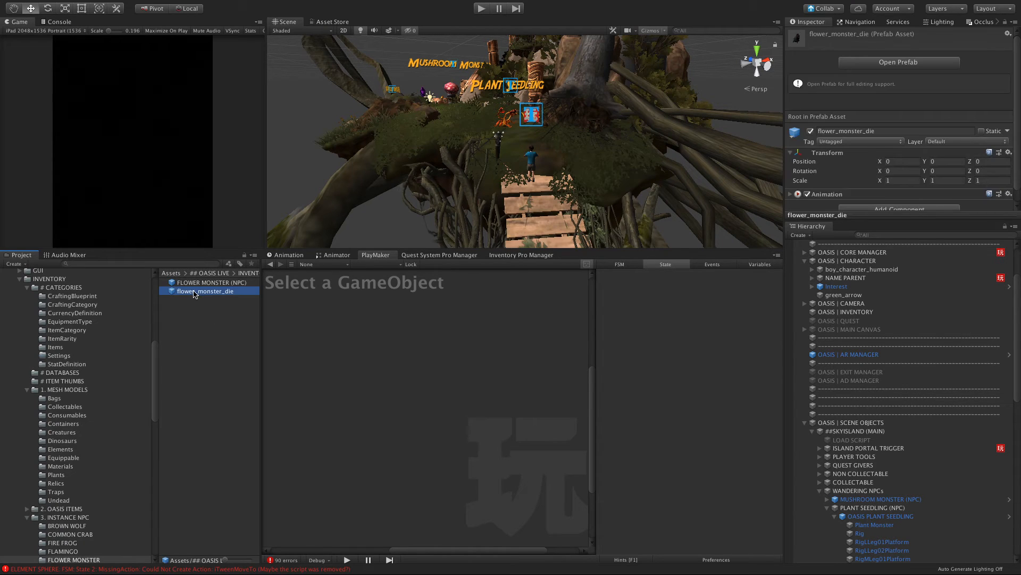
{"action": "left_click", "coordinate": [443, 173]}
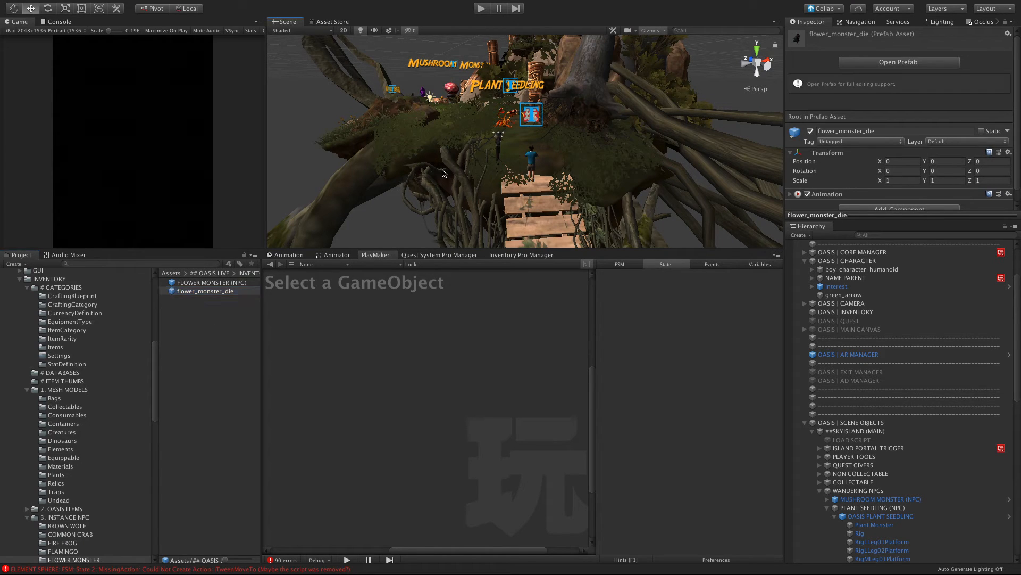
{"action": "left_click", "coordinate": [200, 291]}
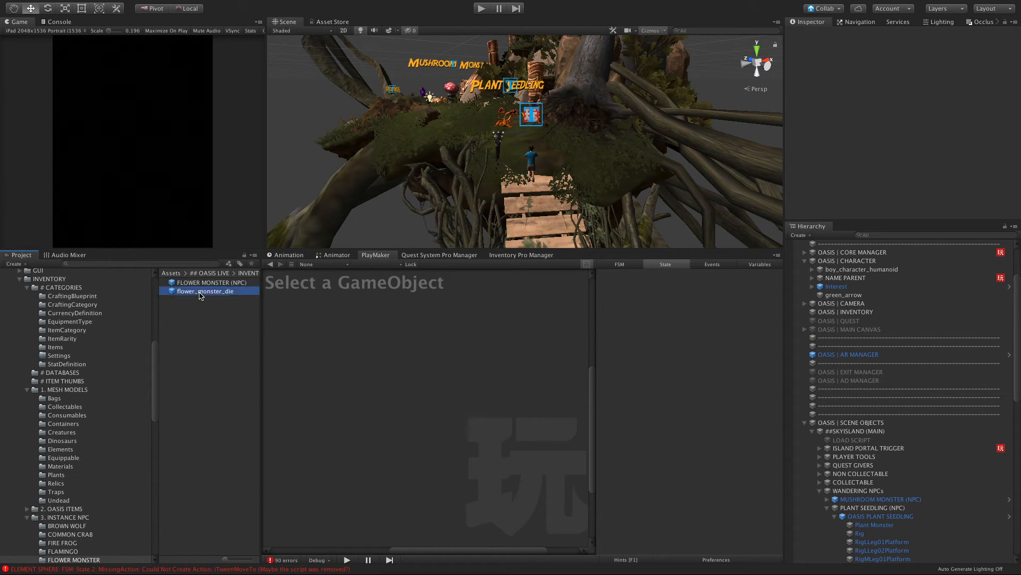
{"action": "left_click", "coordinate": [453, 157]}
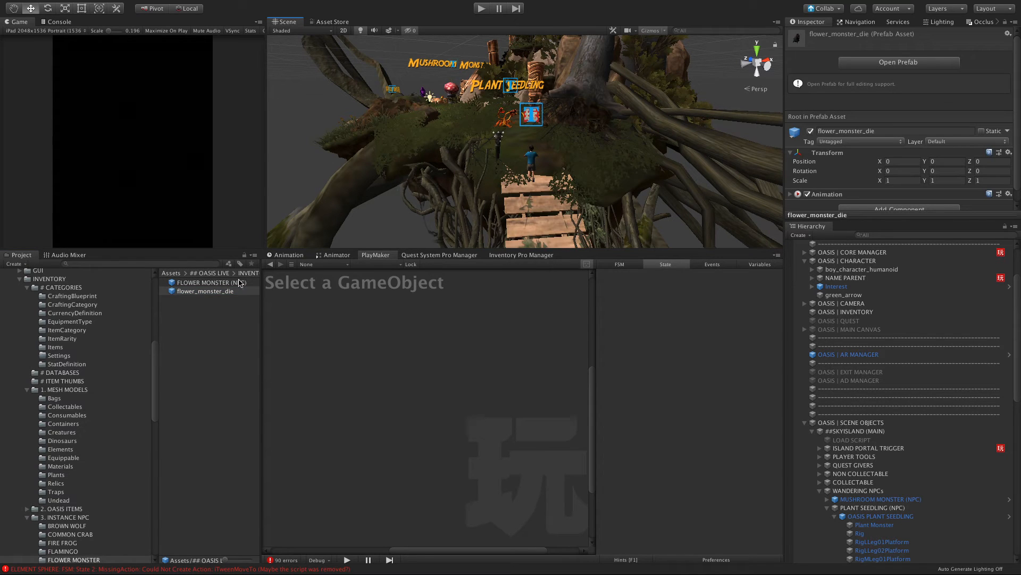
{"action": "left_click", "coordinate": [235, 283]}
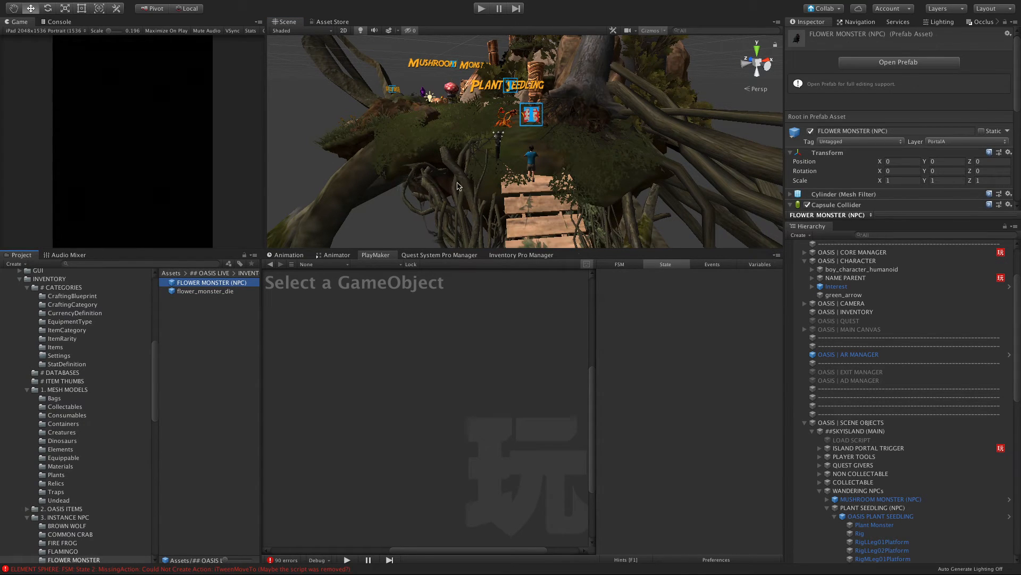
{"action": "scroll", "coordinate": [858, 403], "scroll_direction": "down", "scroll_amount": 5}
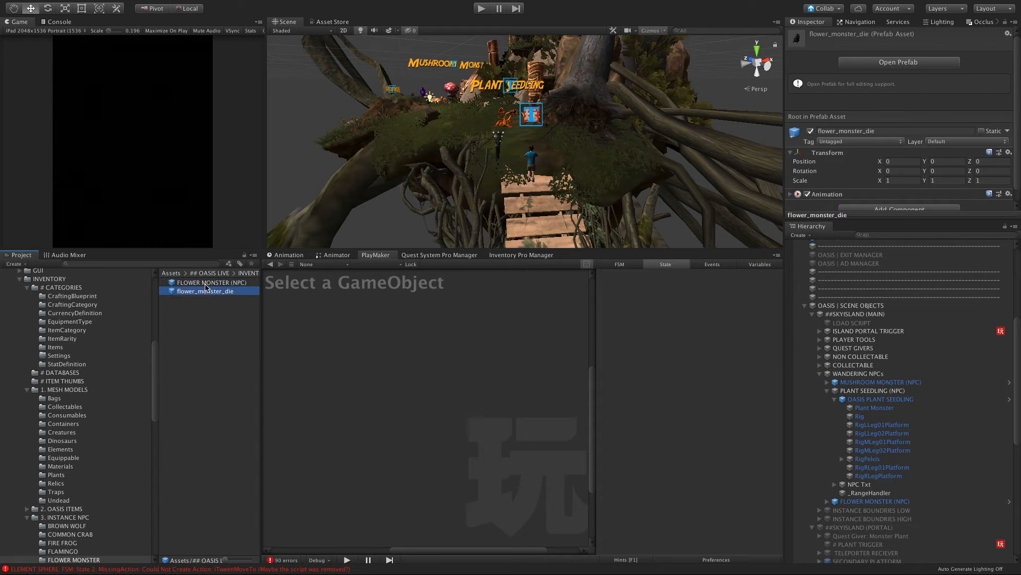
{"action": "left_click_drag", "start_coordinate": [374, 170], "coordinate": [207, 257], "text": "alt"}
Open the PLANT SEEDLING folder within 3. INSTANCE NPC and inspect its PLANT SEEDLING (NPC) and Seeding Die prefabs.
{"action": "left_click", "coordinate": [242, 274]}
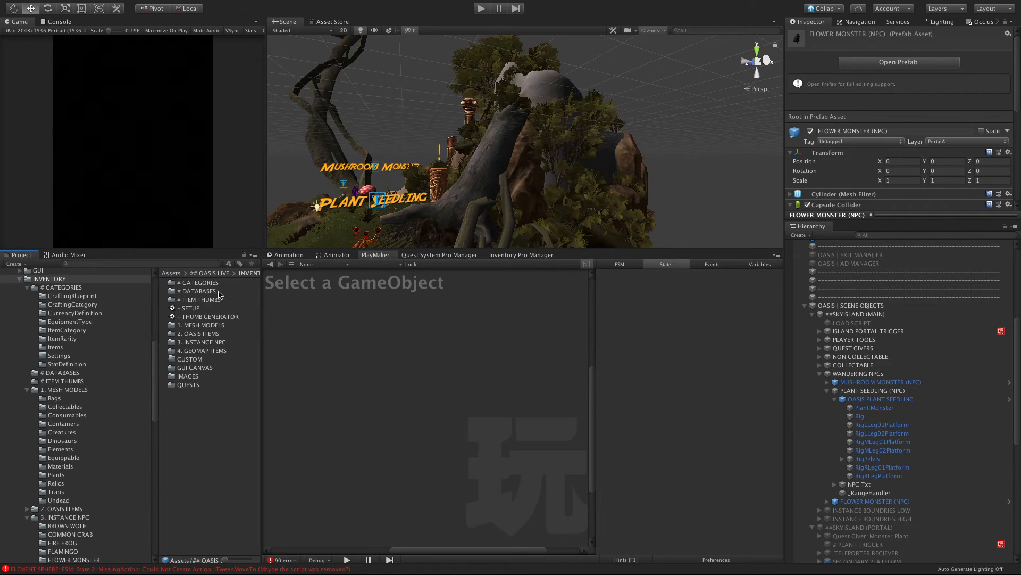
{"action": "double_click", "coordinate": [200, 342]}
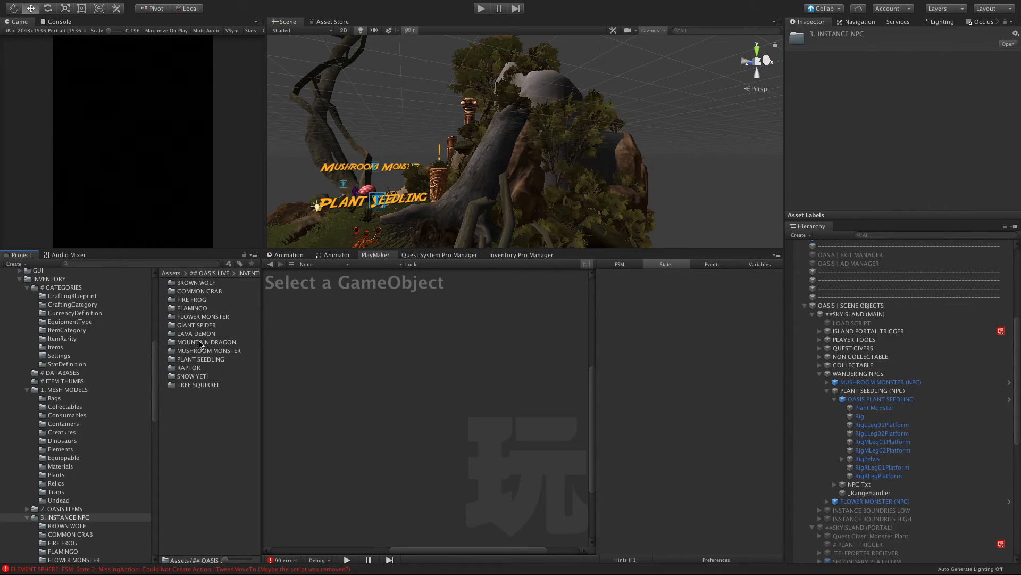
{"action": "double_click", "coordinate": [192, 360]}
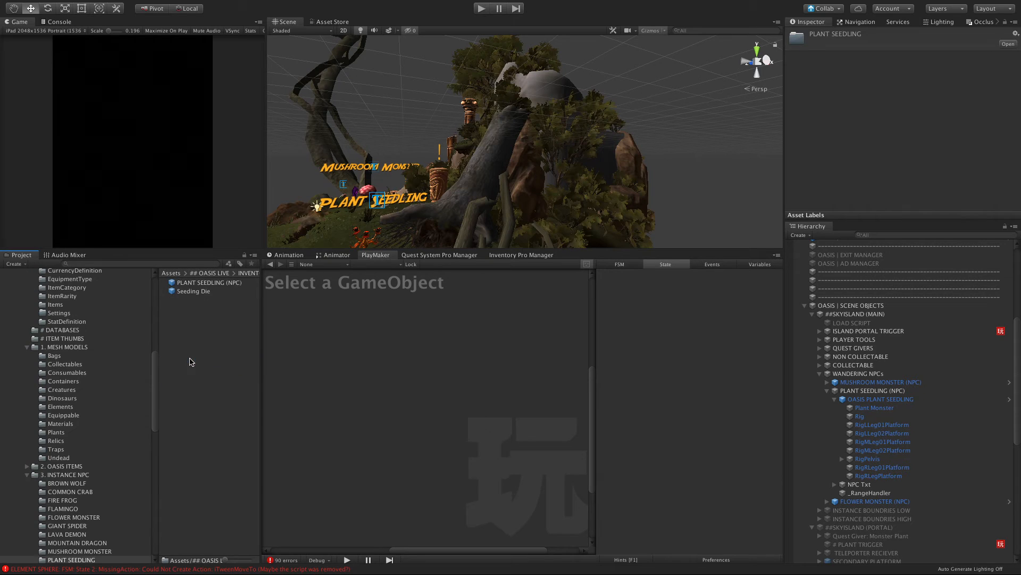
{"action": "left_click", "coordinate": [210, 284]}
{"action": "left_click", "coordinate": [211, 290]}
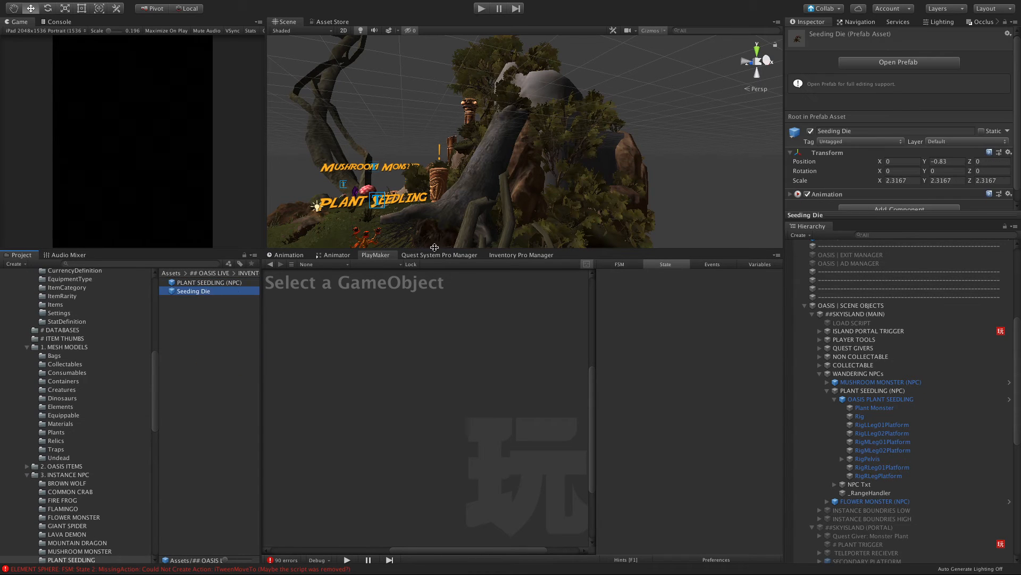
Focus the scene view on the Plant Monster model and inspect its parent, OASIS PLANT SEEDLING.
{"action": "scroll", "coordinate": [437, 216], "scroll_direction": "down", "scroll_amount": 3}
{"action": "left_click_drag", "start_coordinate": [438, 217], "coordinate": [454, 218], "text": "alt"}
{"action": "left_click", "coordinate": [457, 218]}
{"action": "left_click", "coordinate": [458, 220]}
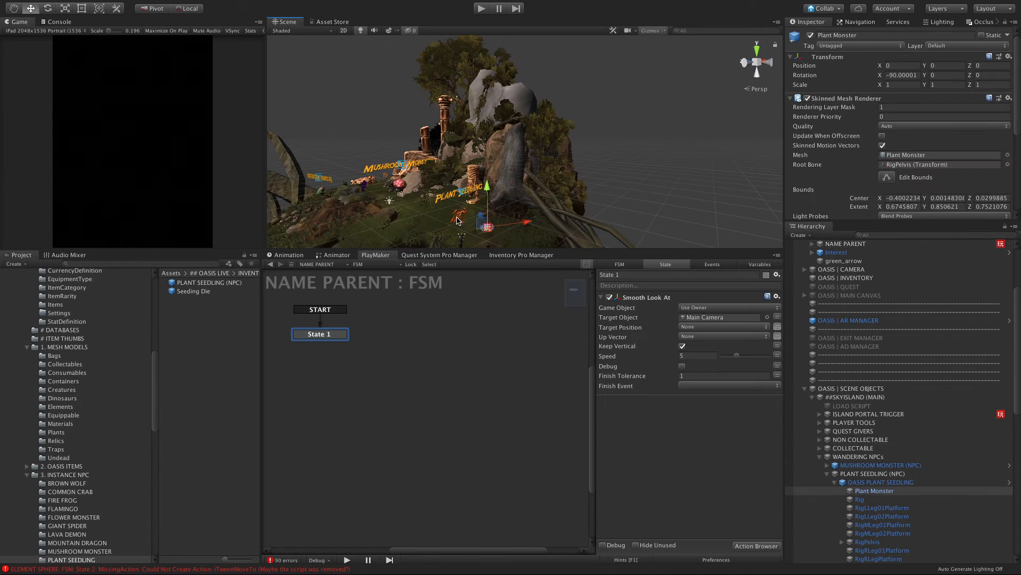
{"action": "key", "text": "f"}
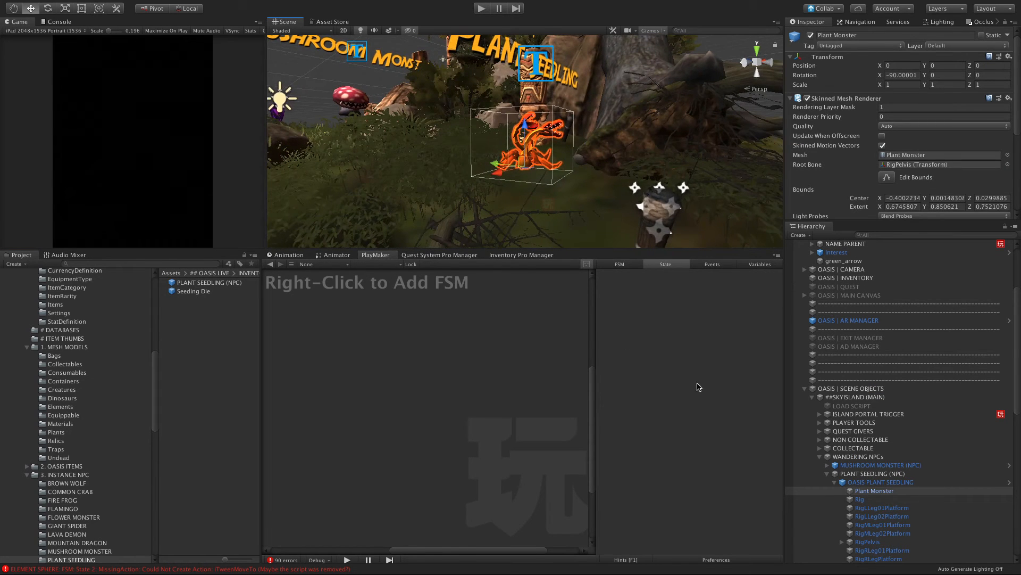
{"action": "left_click", "coordinate": [881, 483]}
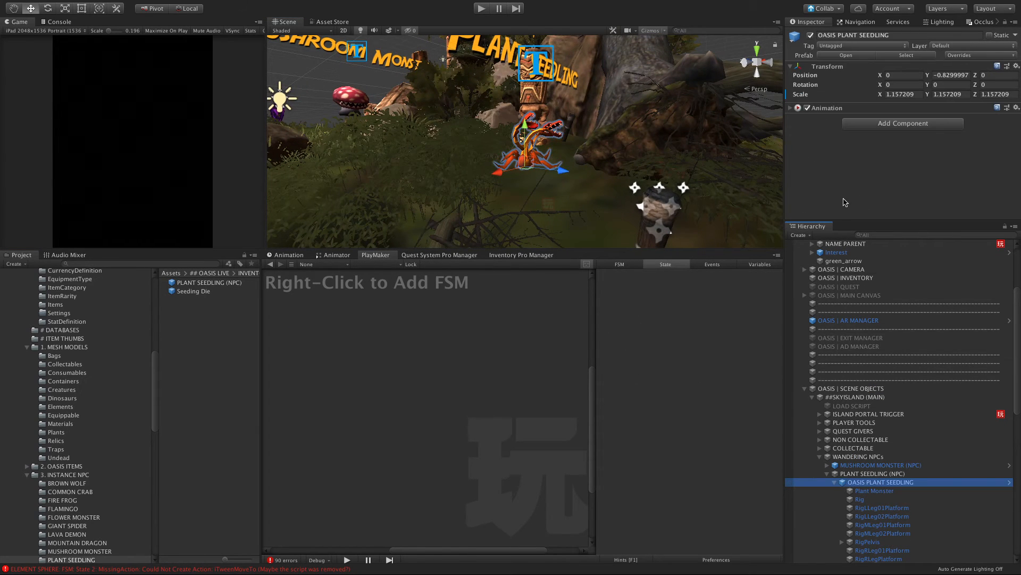
Select PLANT SEEDLING (NPC) in the hierarchy and examine its My Custom Monster script settings, including the corpse particle effect prefab.
{"action": "left_click", "coordinate": [835, 482]}
{"action": "left_click", "coordinate": [851, 474]}
{"action": "scroll", "coordinate": [859, 160], "scroll_direction": "down", "scroll_amount": 5}
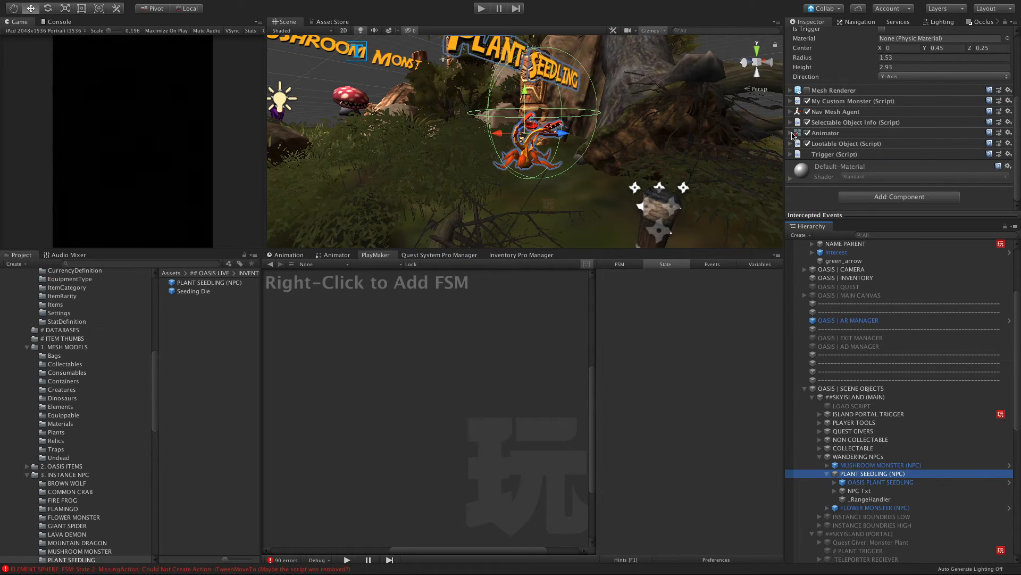
{"action": "left_click", "coordinate": [790, 103]}
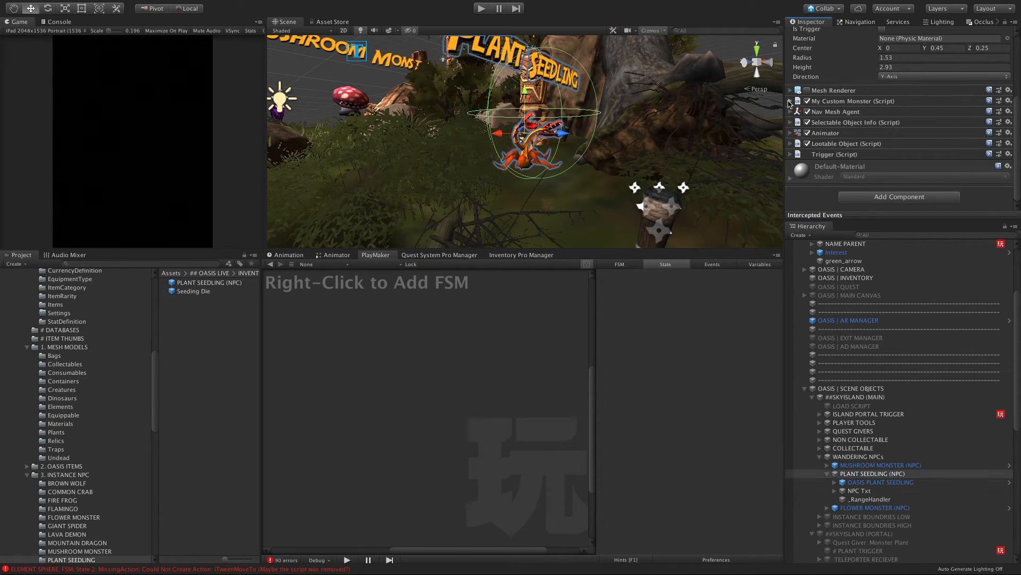
{"action": "left_click", "coordinate": [790, 101]}
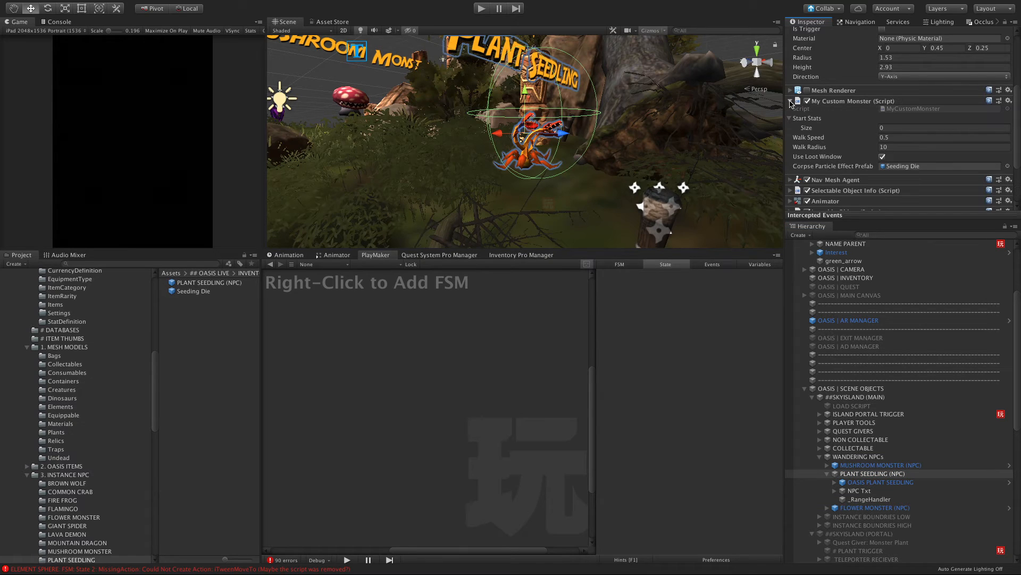
{"action": "left_click", "coordinate": [790, 102]}
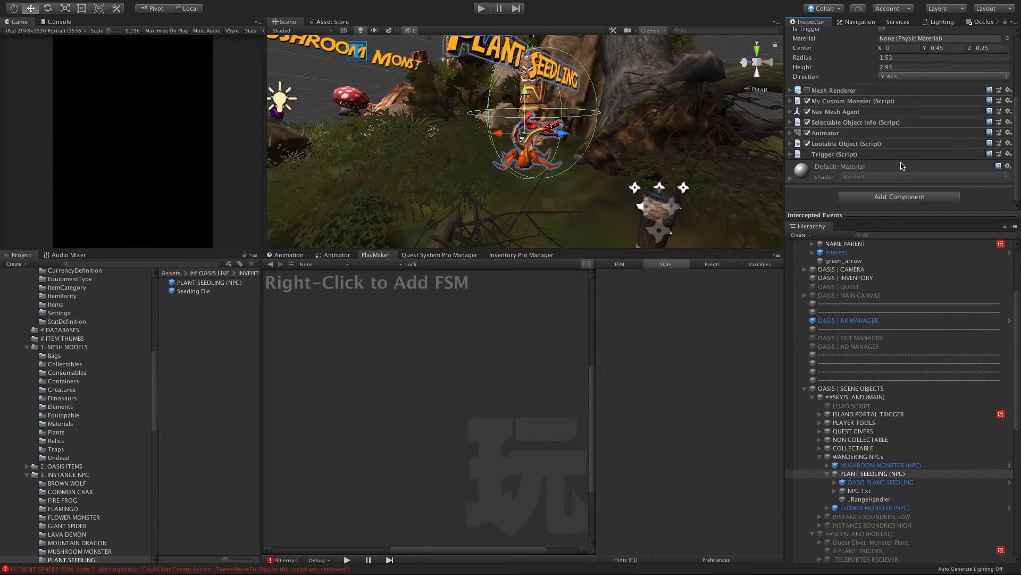
{"action": "left_click", "coordinate": [790, 101]}
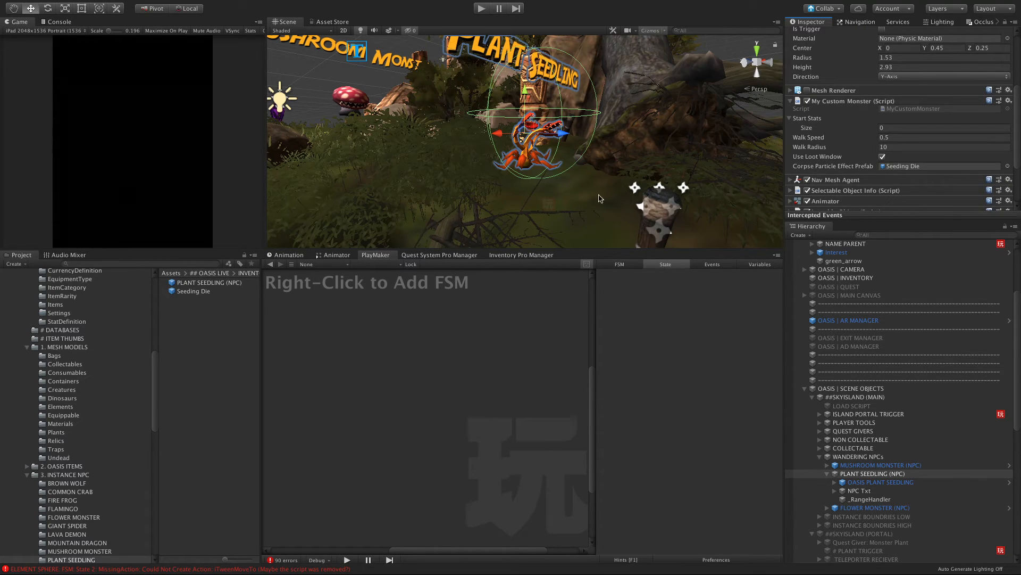
Try placing the Seeding Die prefab in the scene beside the Plant Seedling, and undo the placement.
{"action": "left_click", "coordinate": [189, 291]}
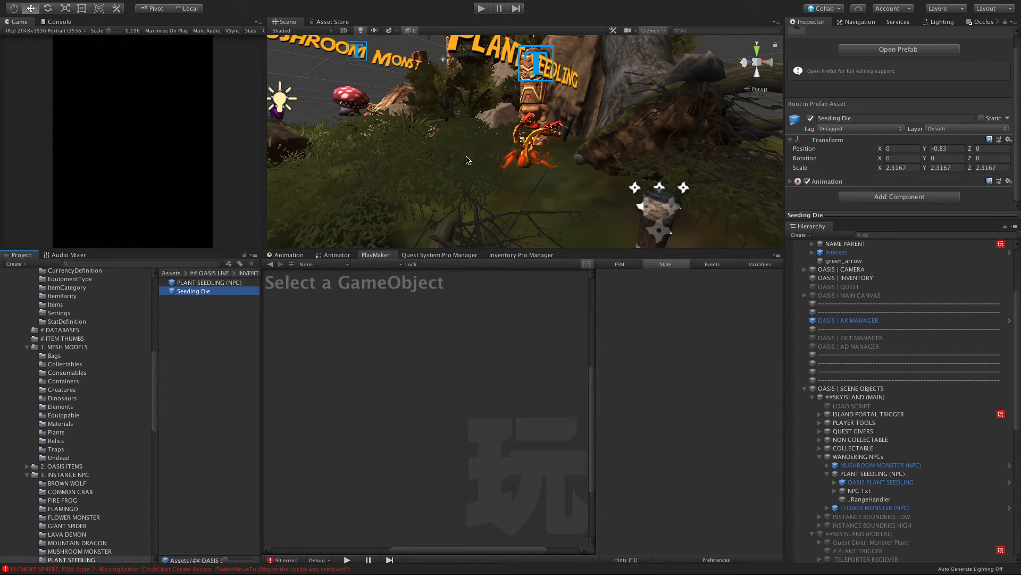
{"action": "left_click_drag", "start_coordinate": [189, 291], "coordinate": [537, 181]}
{"action": "left_click_drag", "start_coordinate": [398, 190], "coordinate": [286, 178], "text": "alt"}
{"action": "key", "text": "ctrl+z"}
{"action": "key", "text": "ctrl+z"}
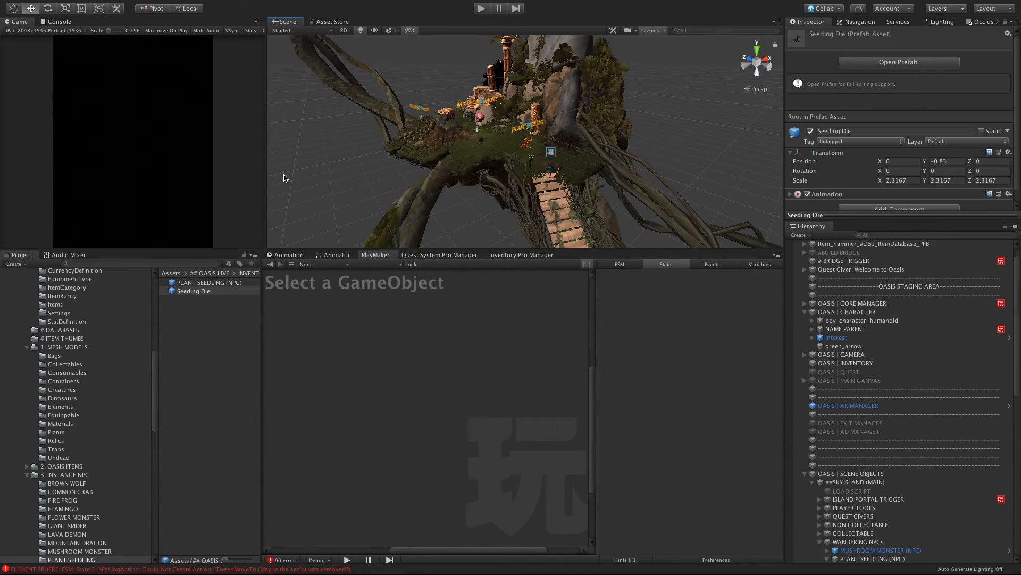
Compare the transform values of the PLANT SEEDLING (NPC) and Seeding Die prefabs.
{"action": "left_click", "coordinate": [189, 283]}
{"action": "left_click", "coordinate": [187, 292]}
{"action": "left_click", "coordinate": [188, 283]}
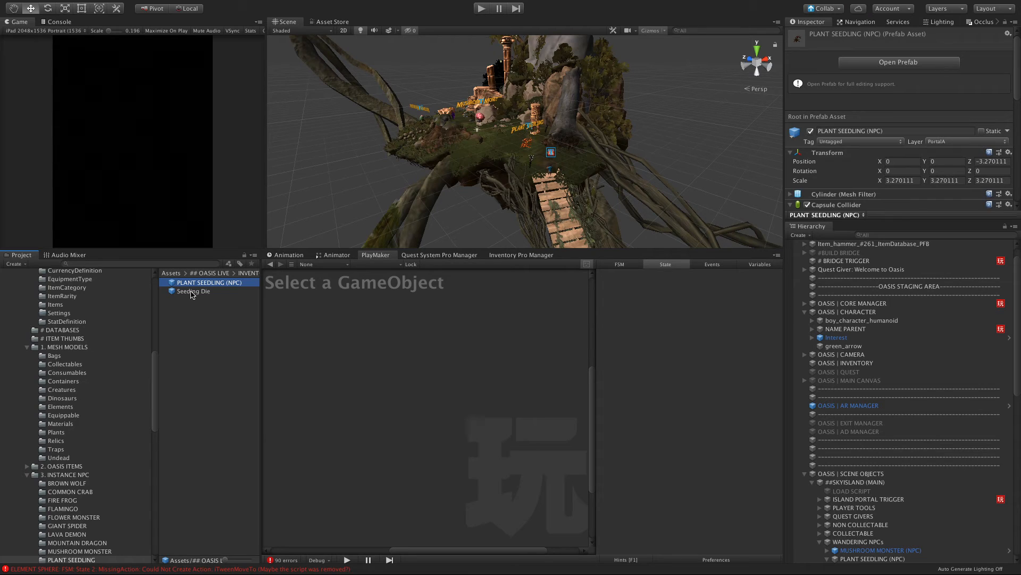
{"action": "left_click", "coordinate": [192, 293]}
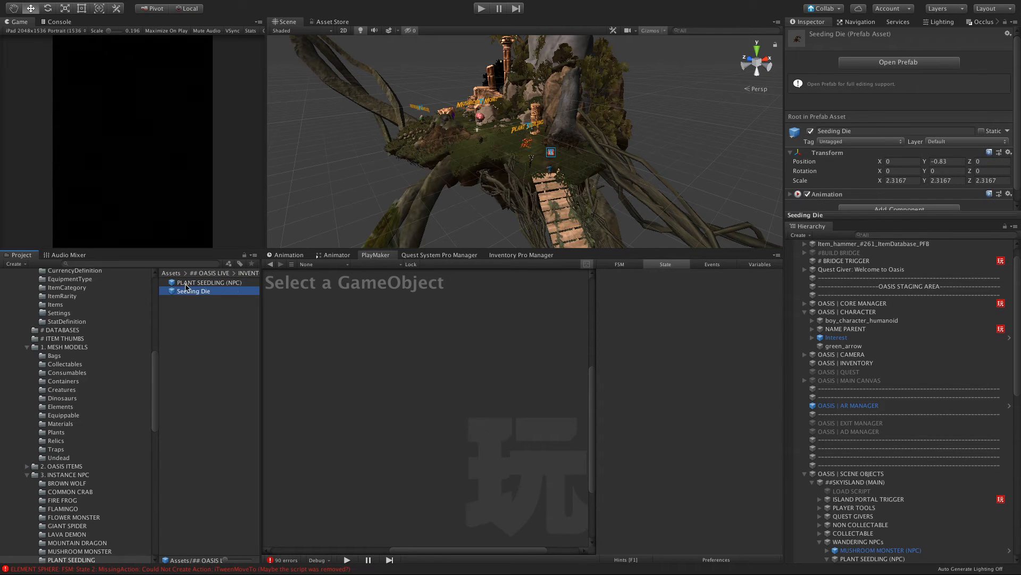
{"action": "left_click", "coordinate": [188, 283]}
{"action": "left_click", "coordinate": [195, 292]}
{"action": "left_click", "coordinate": [192, 284]}
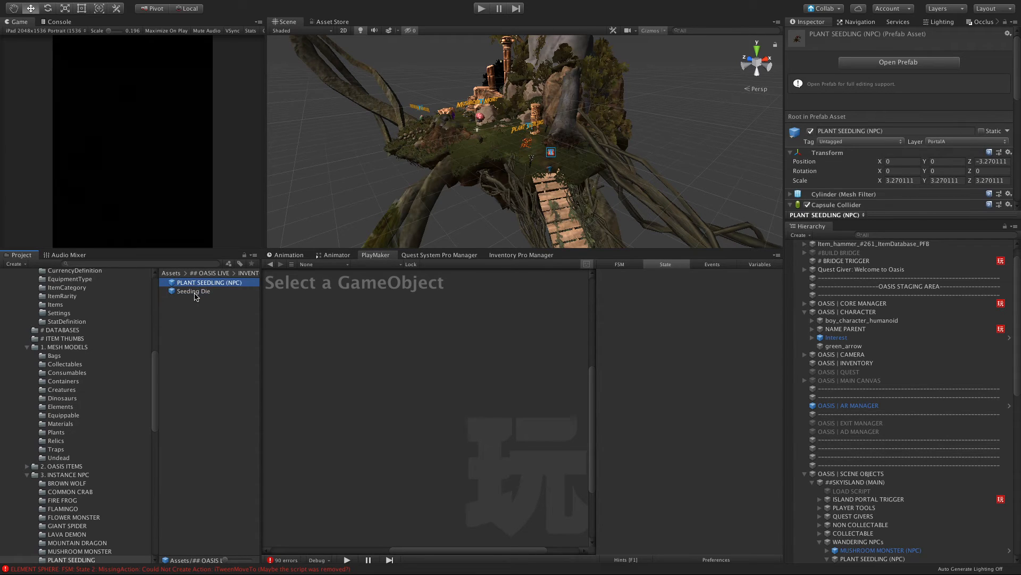
{"action": "left_click", "coordinate": [194, 293]}
{"action": "left_click", "coordinate": [215, 284]}
Play-test the Sky Island scene, agree to the intro instructions, and walk the character off the bridge towards the Plant Seedling.
{"action": "left_click", "coordinate": [481, 9]}
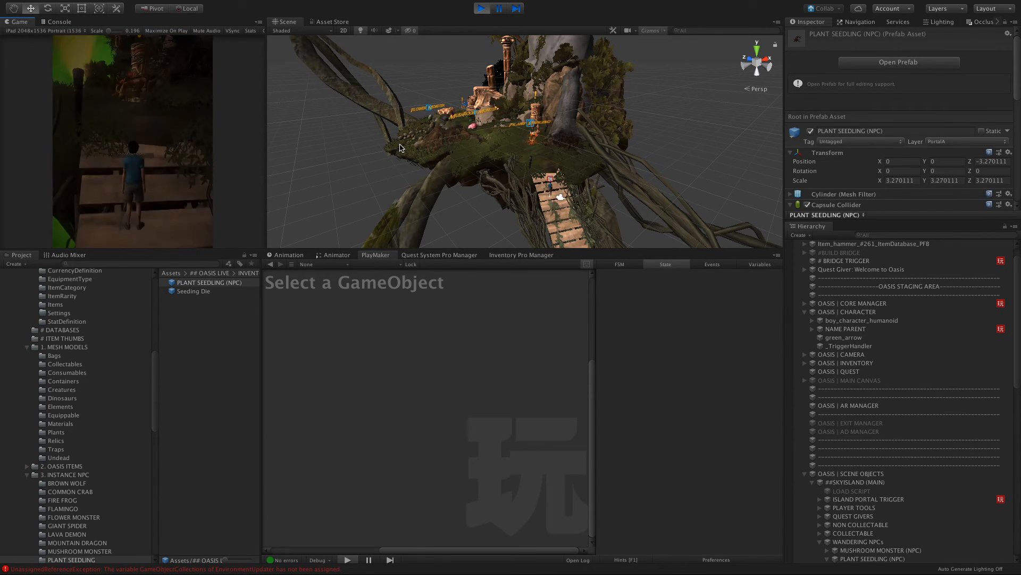
{"action": "scroll", "coordinate": [135, 141], "scroll_direction": "down", "scroll_amount": 5}
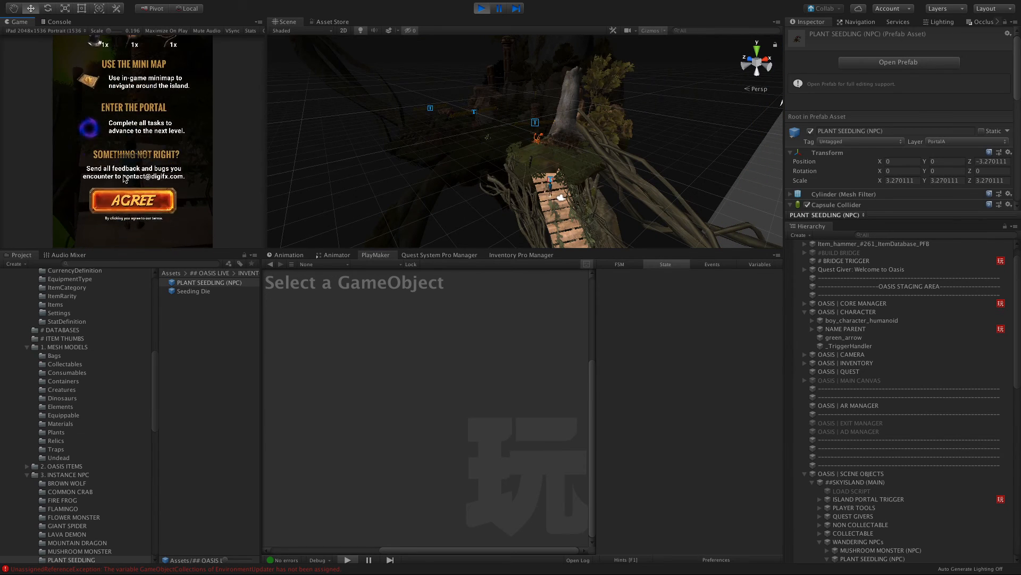
{"action": "left_click", "coordinate": [131, 163]}
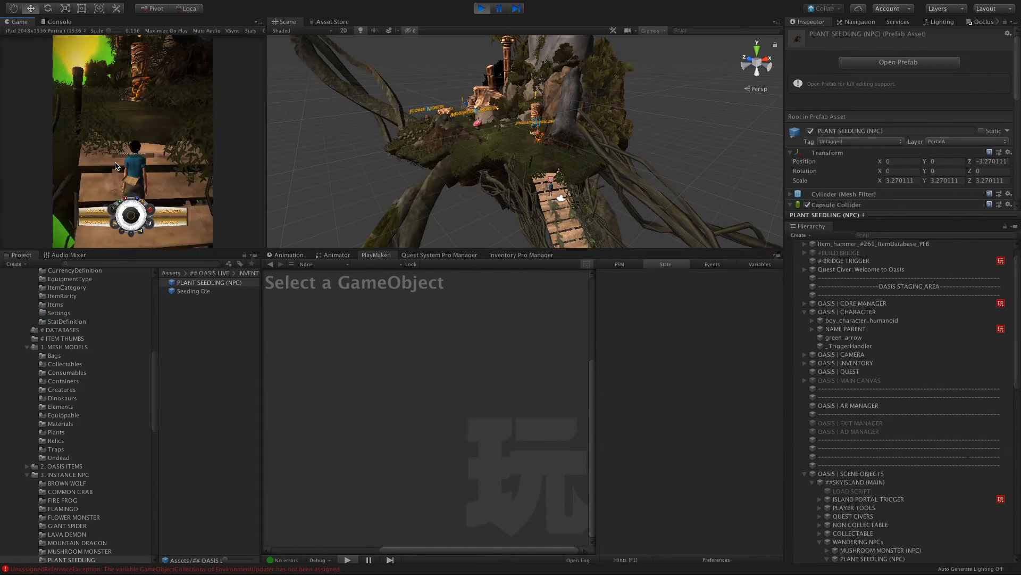
{"action": "left_click_drag", "start_coordinate": [130, 209], "coordinate": [127, 197]}
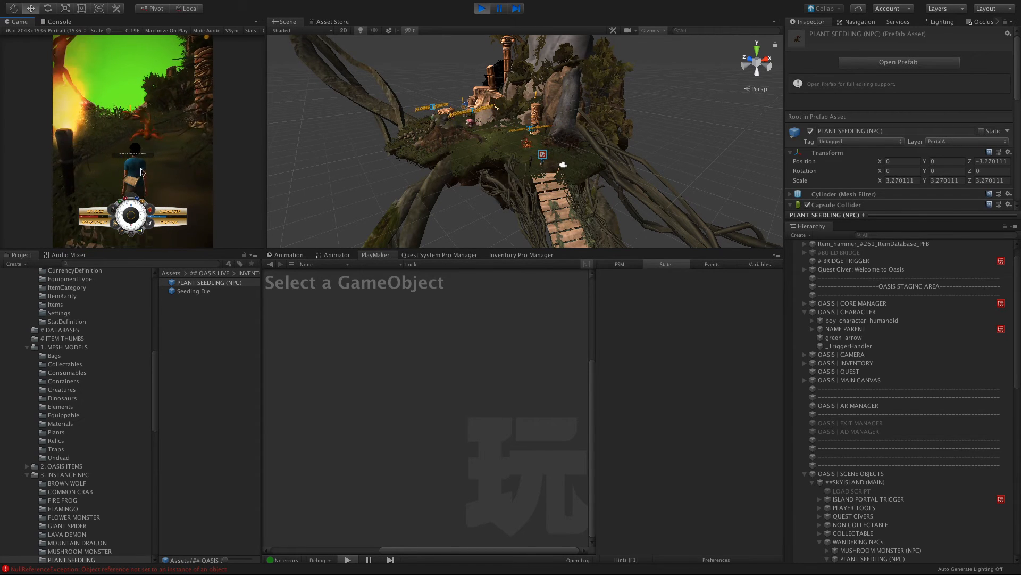
{"action": "left_click_drag", "start_coordinate": [129, 180], "coordinate": [160, 163]}
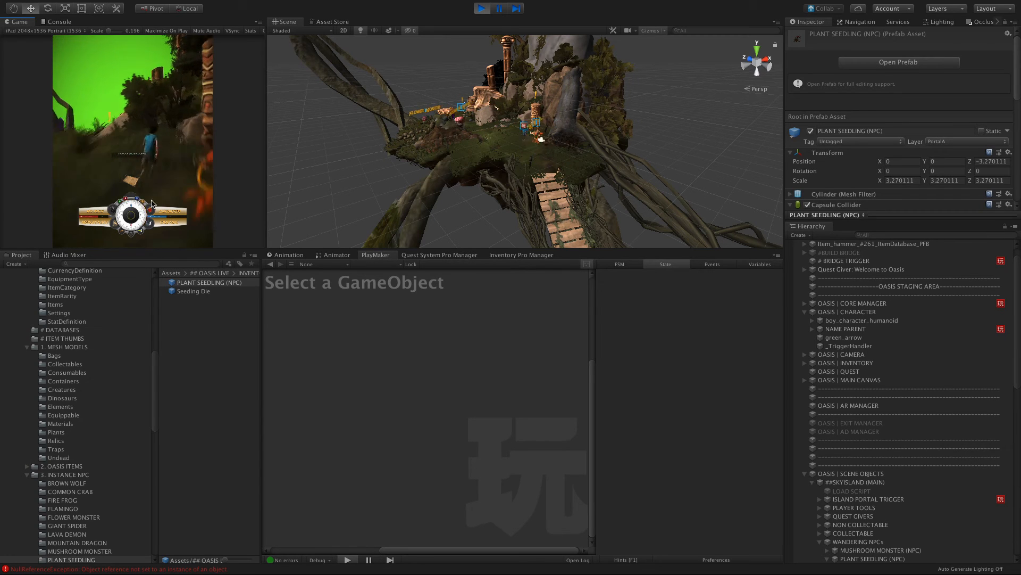
{"action": "mouse_move", "coordinate": [120, 227]}
{"action": "left_mouse_down"}
{"action": "mouse_move", "coordinate": [130, 213]}
{"action": "mouse_move", "coordinate": [173, 204]}
{"action": "mouse_move", "coordinate": [133, 227]}
{"action": "left_mouse_up"}
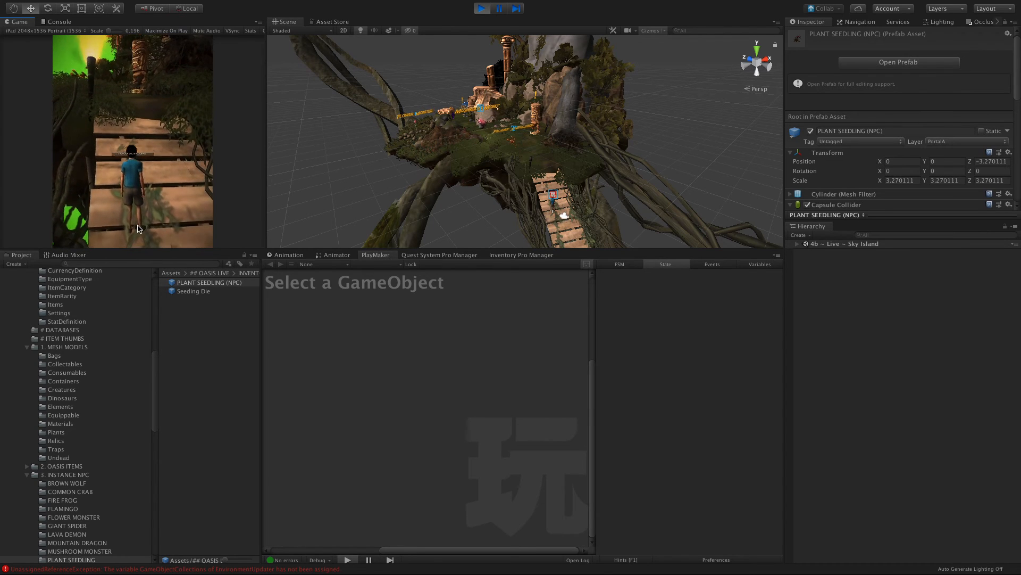
Agree to the intro instructions in the restarted level and walk the character forward from the bridge.
{"action": "scroll", "coordinate": [114, 180], "scroll_direction": "down", "scroll_amount": 5}
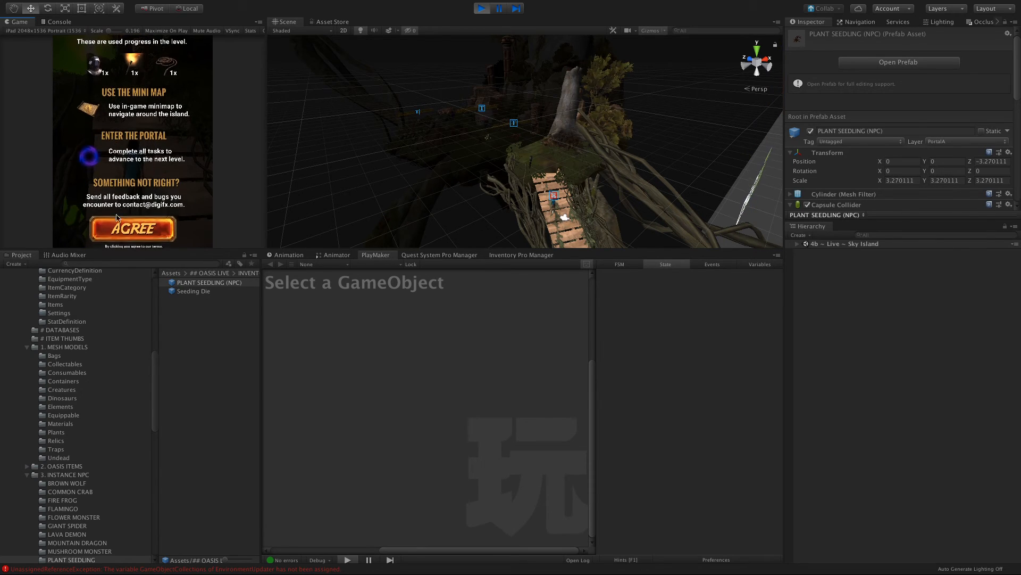
{"action": "left_click", "coordinate": [139, 232]}
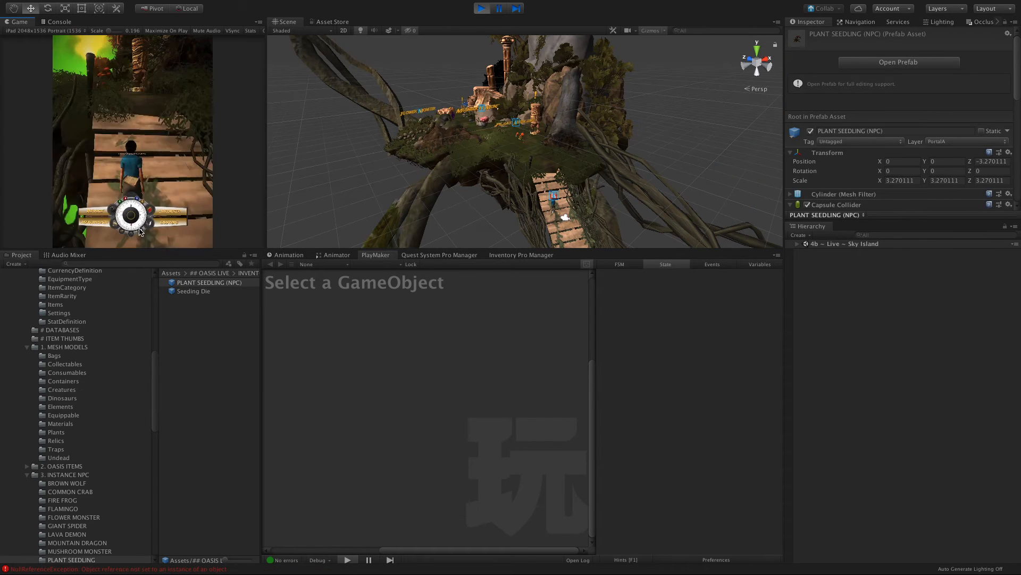
{"action": "left_click_drag", "start_coordinate": [132, 215], "coordinate": [128, 205]}
{"action": "mouse_move", "coordinate": [117, 149]}
{"action": "left_mouse_down"}
{"action": "mouse_move", "coordinate": [114, 159]}
{"action": "mouse_move", "coordinate": [116, 144]}
{"action": "left_mouse_up"}
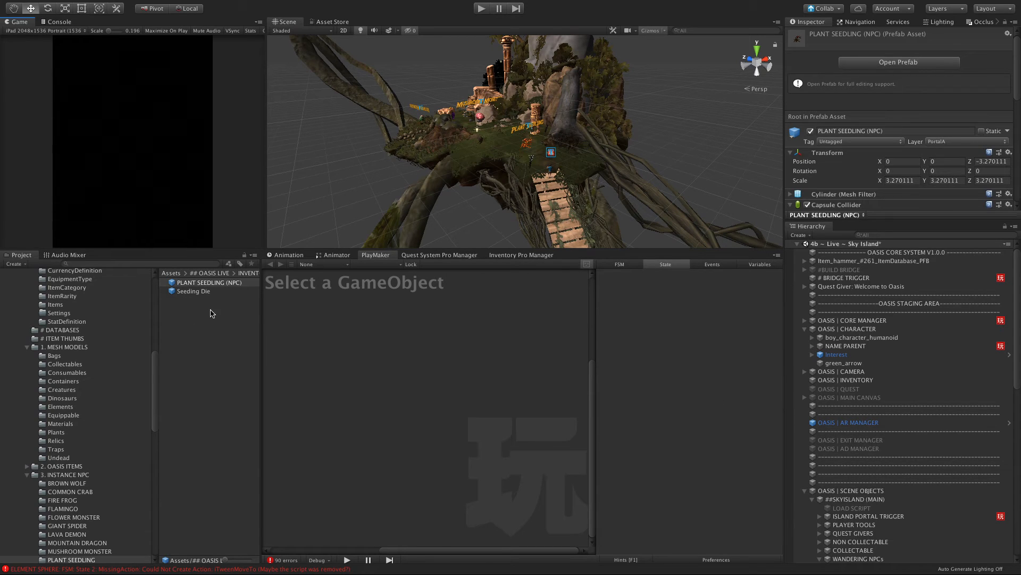
Open the FIRE FROG folder within 3. INSTANCE NPC, inside the INVENTORY folder of ## OASIS LIVE.
{"action": "left_click", "coordinate": [219, 273]}
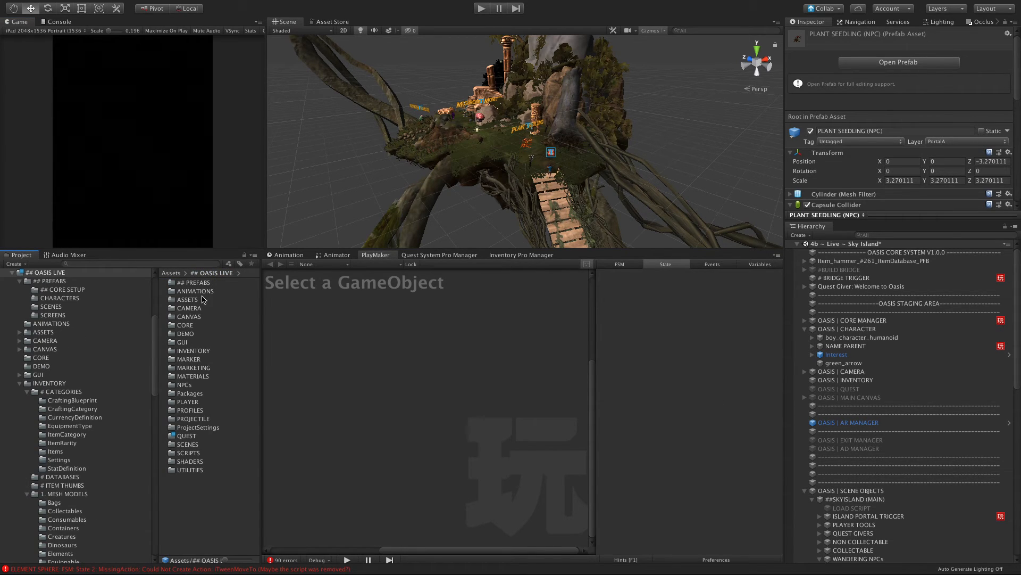
{"action": "double_click", "coordinate": [191, 351]}
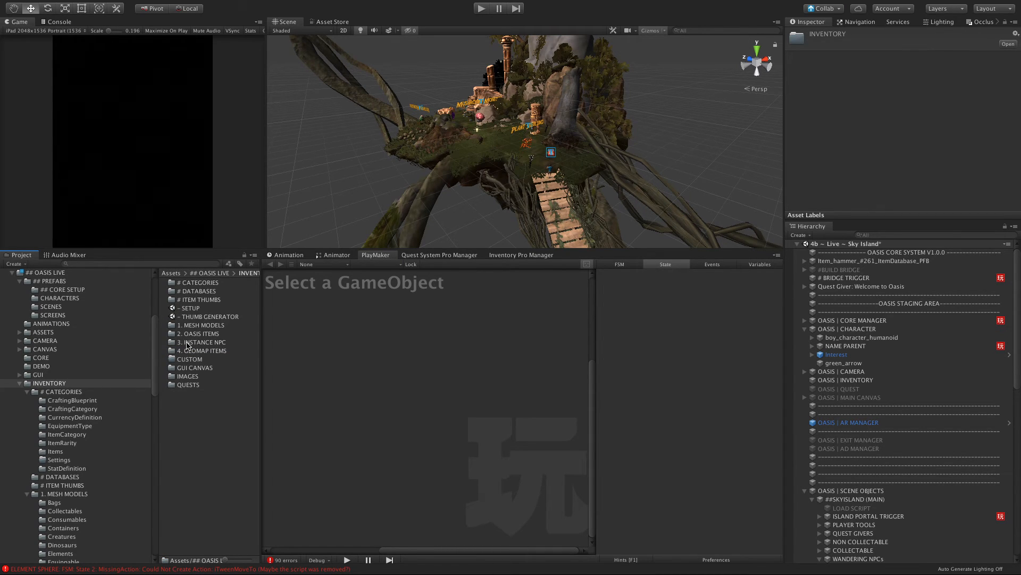
{"action": "double_click", "coordinate": [187, 343]}
{"action": "double_click", "coordinate": [195, 300]}
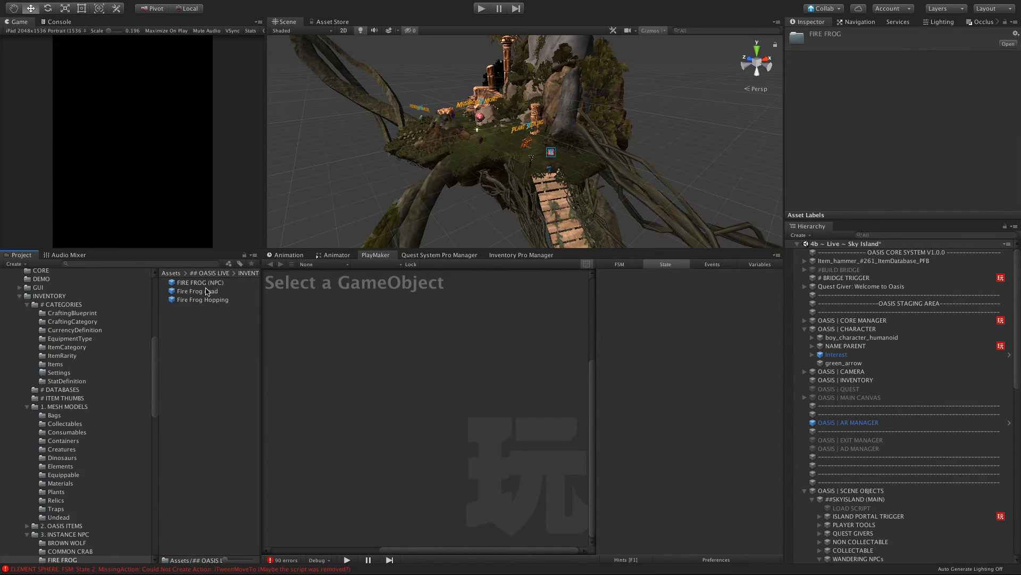
Save the changes to the Sky Island scene and open the 3b ~ Live ~ Palm Beach scene.
{"action": "left_click", "coordinate": [198, 283]}
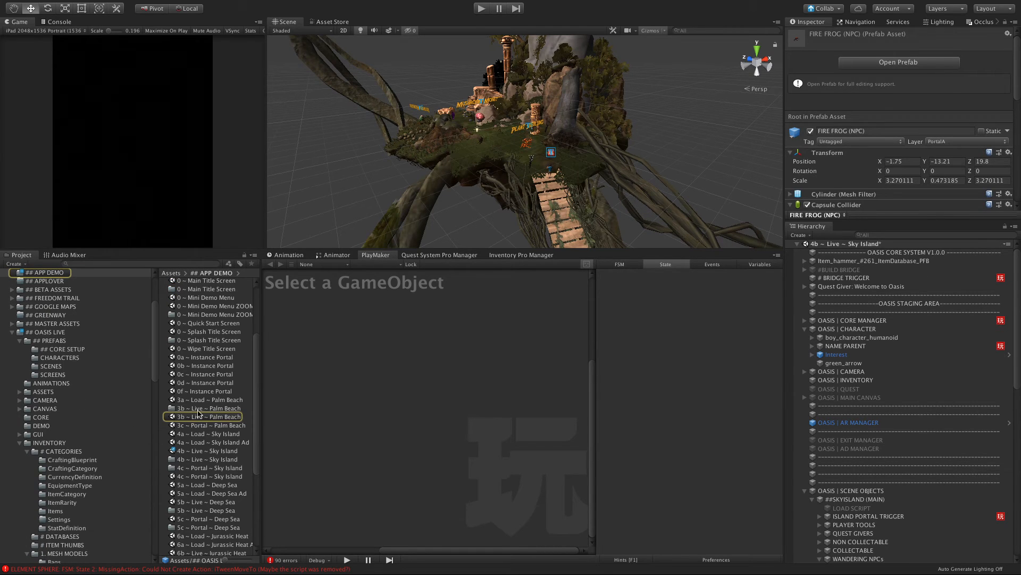
{"action": "double_click", "coordinate": [177, 417]}
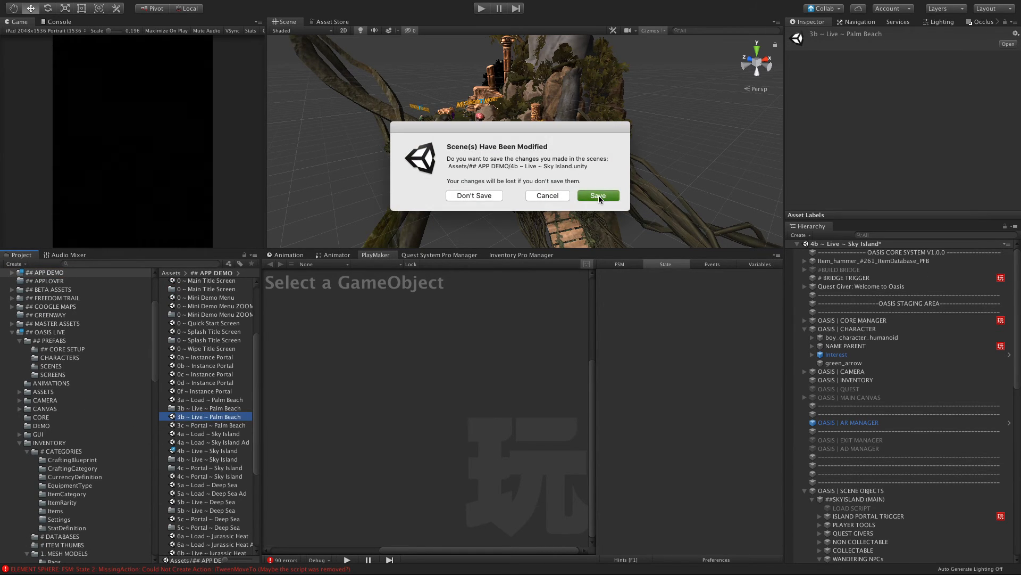
{"action": "left_click", "coordinate": [598, 196]}
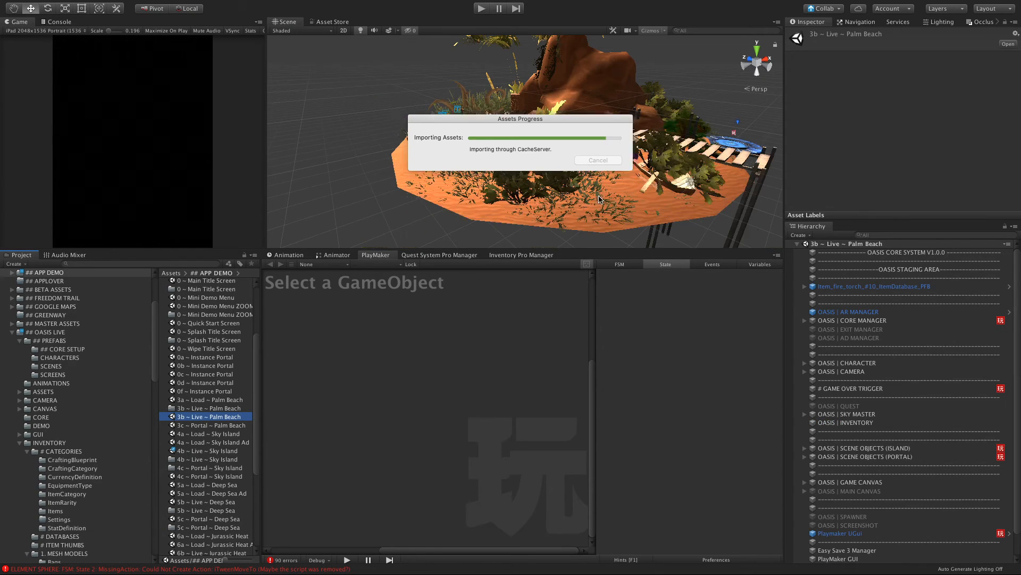
Check the layer and collider settings of the COMMON CRAB NPCs among the Palm Beach wandering NPCs.
{"action": "left_click", "coordinate": [492, 138]}
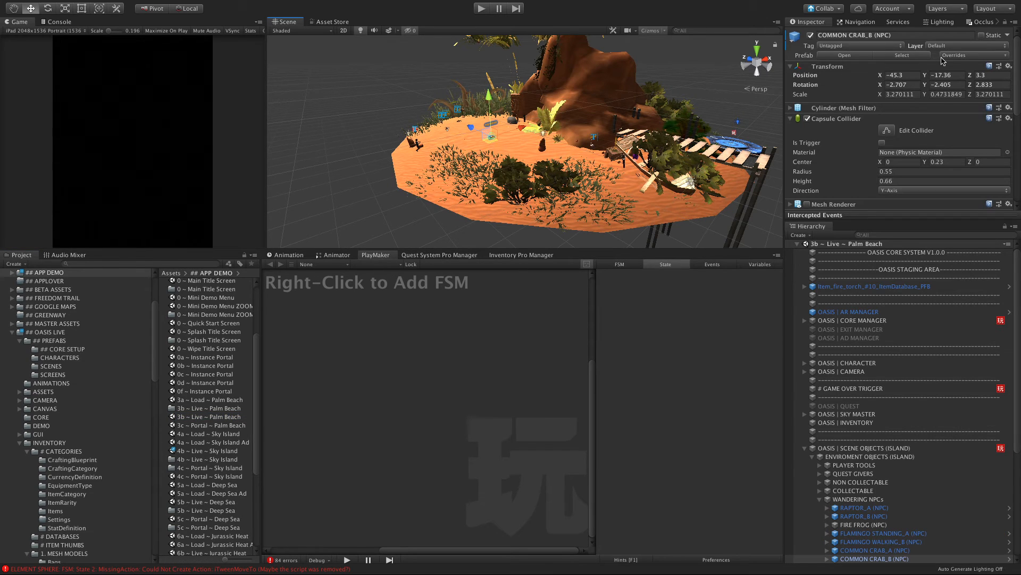
{"action": "scroll", "coordinate": [893, 504], "scroll_direction": "down", "scroll_amount": 2}
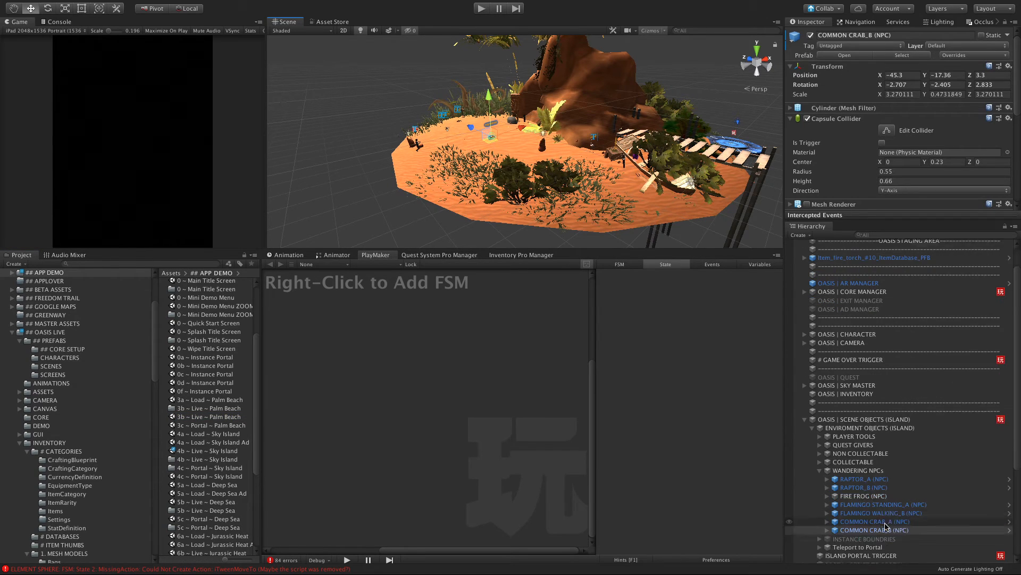
{"action": "left_click", "coordinate": [850, 510]}
{"action": "left_click", "coordinate": [851, 517]}
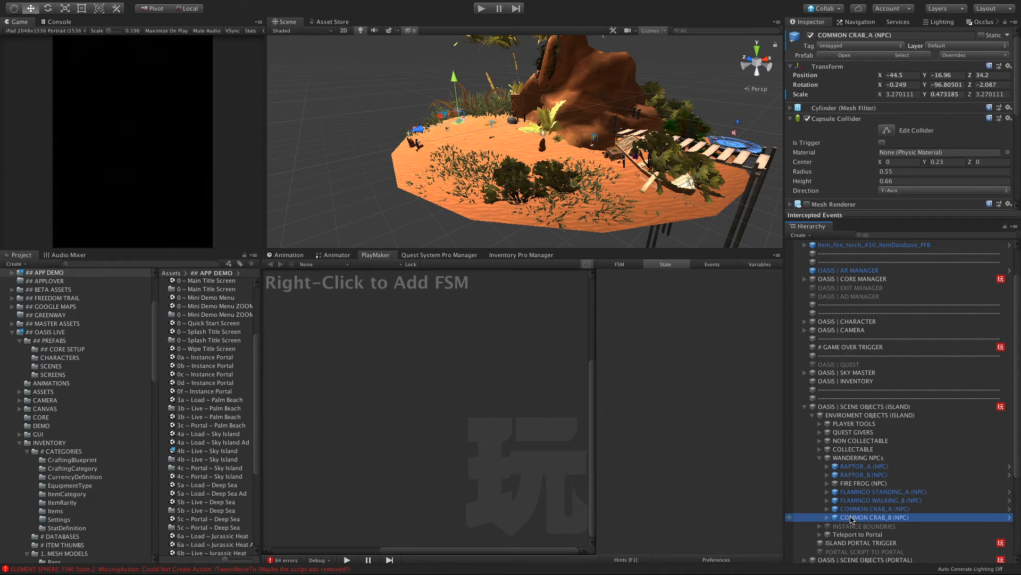
Examine the child objects of COMMON CRAB_B (NPC), including its range handler, walking model and yellow circle, and compare their layers with the parent's.
{"action": "left_click", "coordinate": [827, 518]}
{"action": "left_click", "coordinate": [848, 526]}
{"action": "left_click", "coordinate": [857, 534]}
{"action": "left_click", "coordinate": [863, 539]}
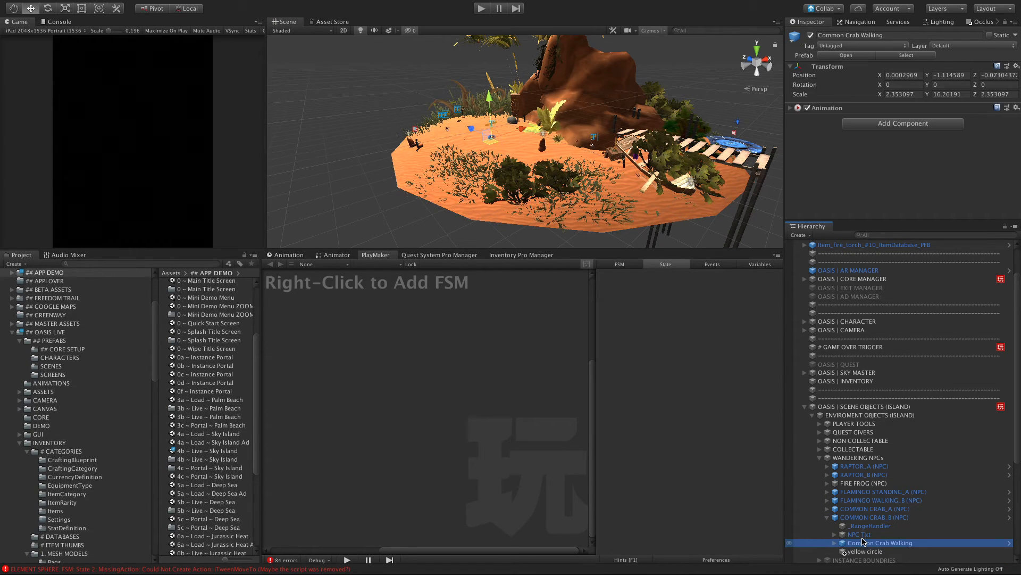
{"action": "key", "text": "Up"}
{"action": "key", "text": "Up"}
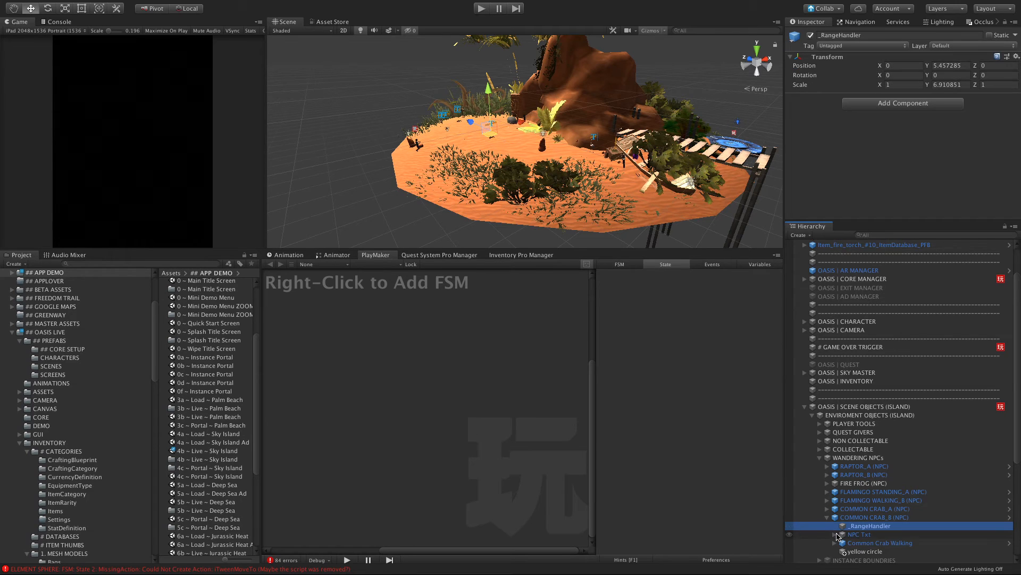
{"action": "scroll", "coordinate": [835, 536], "scroll_direction": "down", "scroll_amount": 2}
{"action": "left_click", "coordinate": [862, 523]}
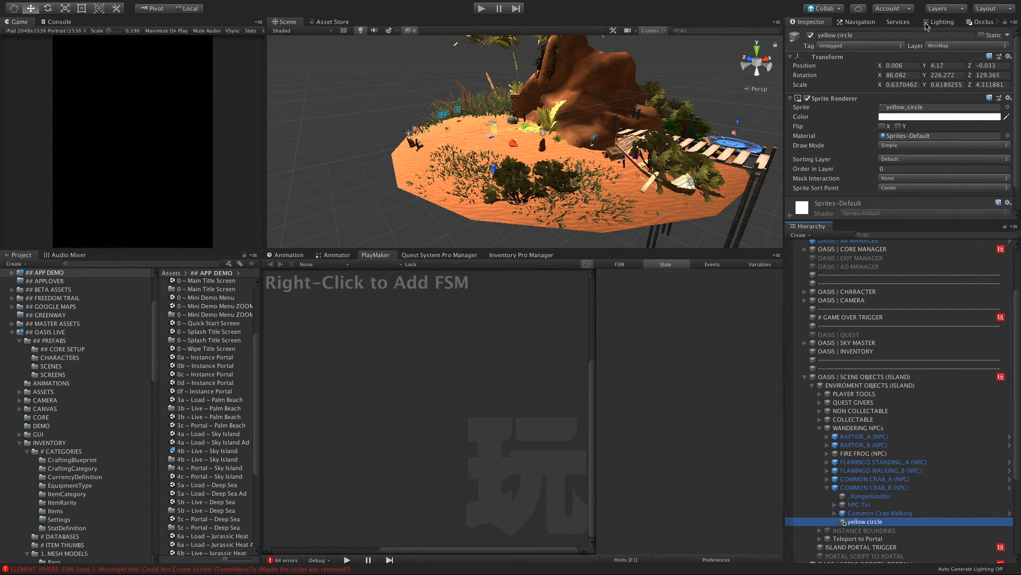
{"action": "left_click", "coordinate": [861, 488]}
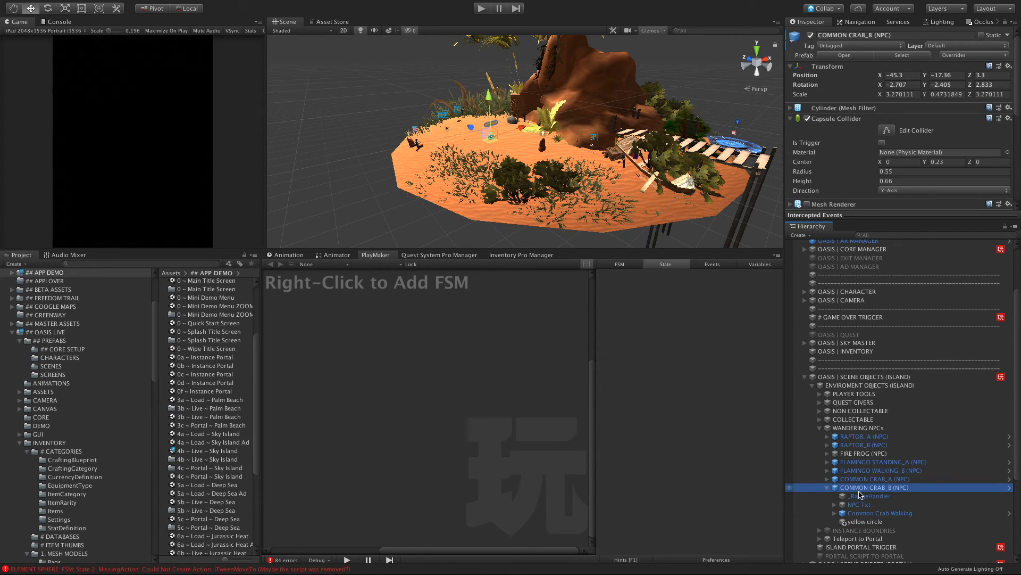
{"action": "left_click", "coordinate": [858, 522]}
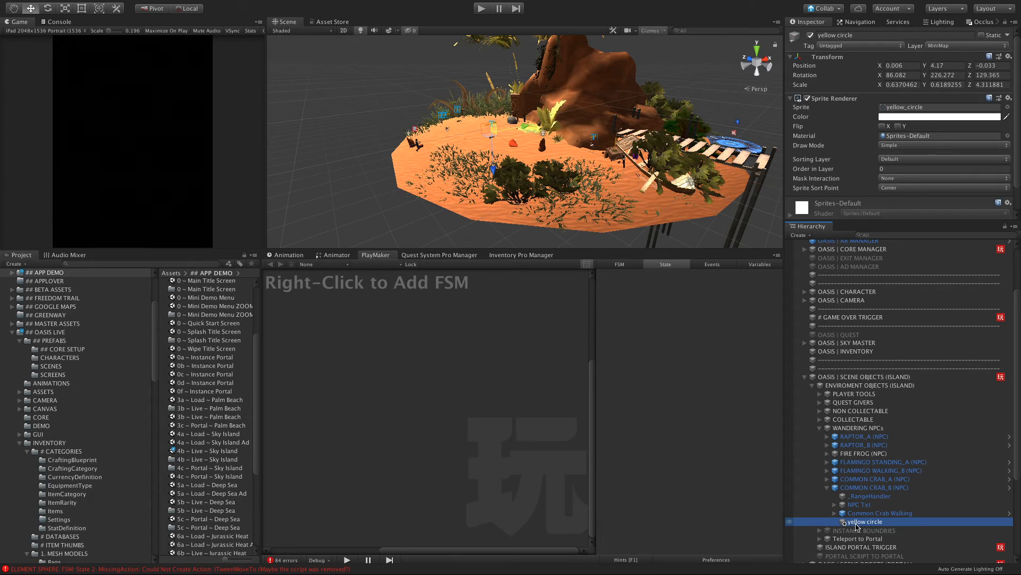
Save Palm Beach, reopen the 4b ~ Live ~ Sky Island scene, and expand WANDERING NPCs under ##SKYISLAND (MAIN).
{"action": "key", "text": "super+s"}
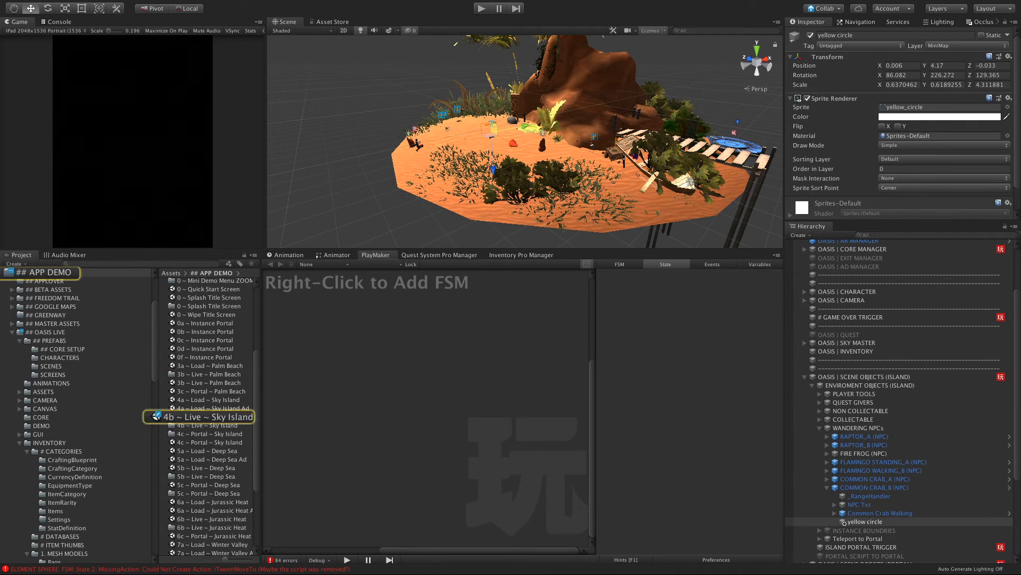
{"action": "left_click", "coordinate": [195, 416]}
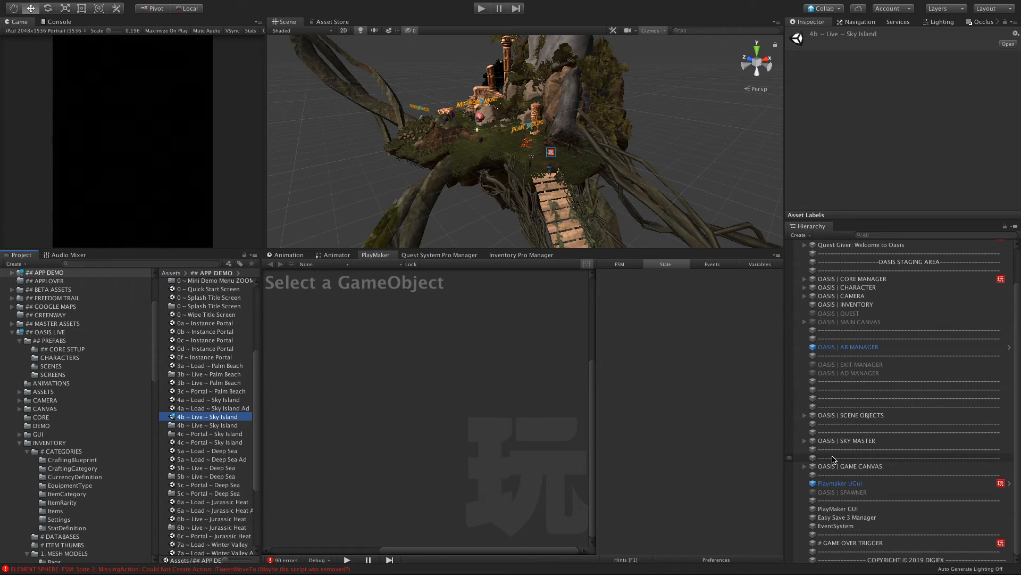
{"action": "left_click", "coordinate": [806, 416]}
{"action": "left_click", "coordinate": [812, 424]}
{"action": "scroll", "coordinate": [820, 436], "scroll_direction": "down", "scroll_amount": 1}
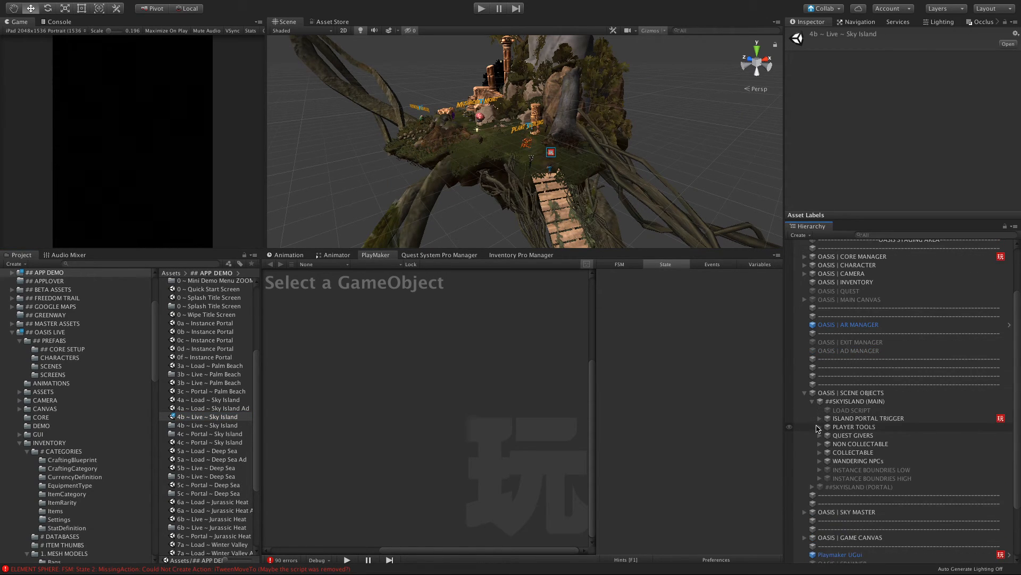
{"action": "left_click", "coordinate": [820, 461]}
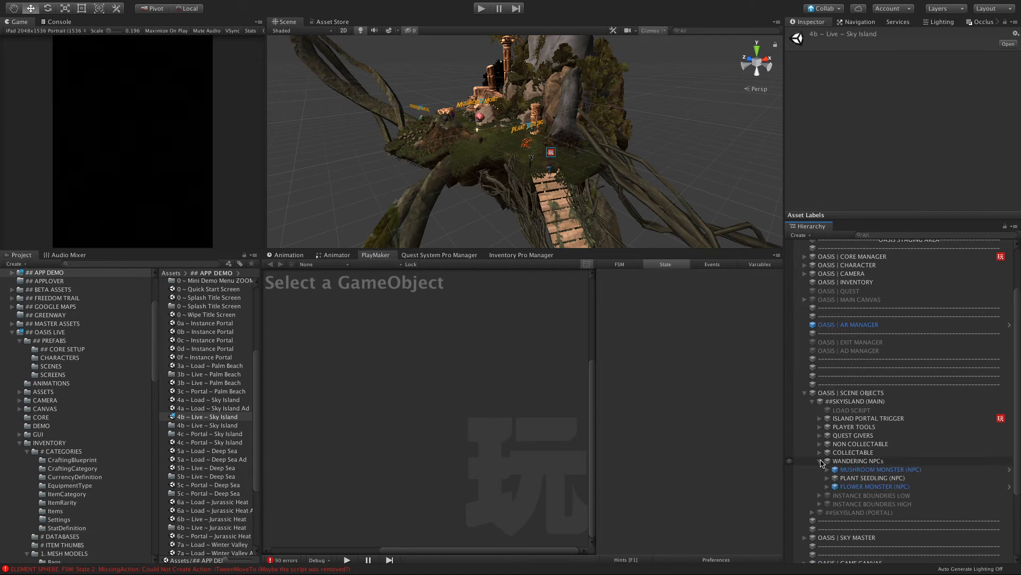
Set the layer of the Mushroom Monster, Plant Seedling and Flower Monster NPCs to Default, including all their child objects.
{"action": "scroll", "coordinate": [820, 461], "scroll_direction": "down", "scroll_amount": 3}
{"action": "left_click", "coordinate": [857, 407]}
{"action": "left_click", "coordinate": [860, 421], "text": "shift"}
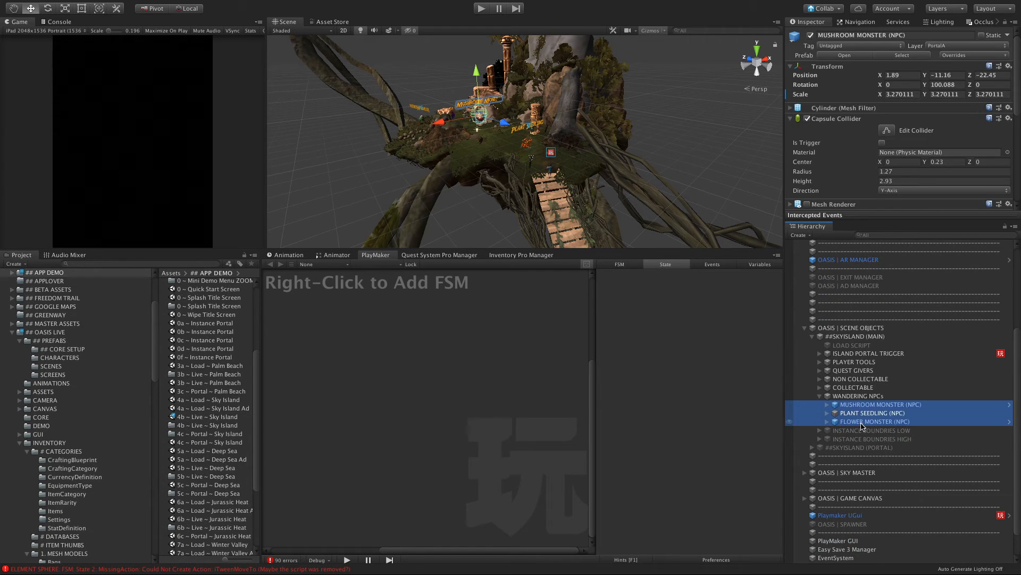
{"action": "left_click", "coordinate": [944, 46]}
{"action": "left_click", "coordinate": [948, 10]}
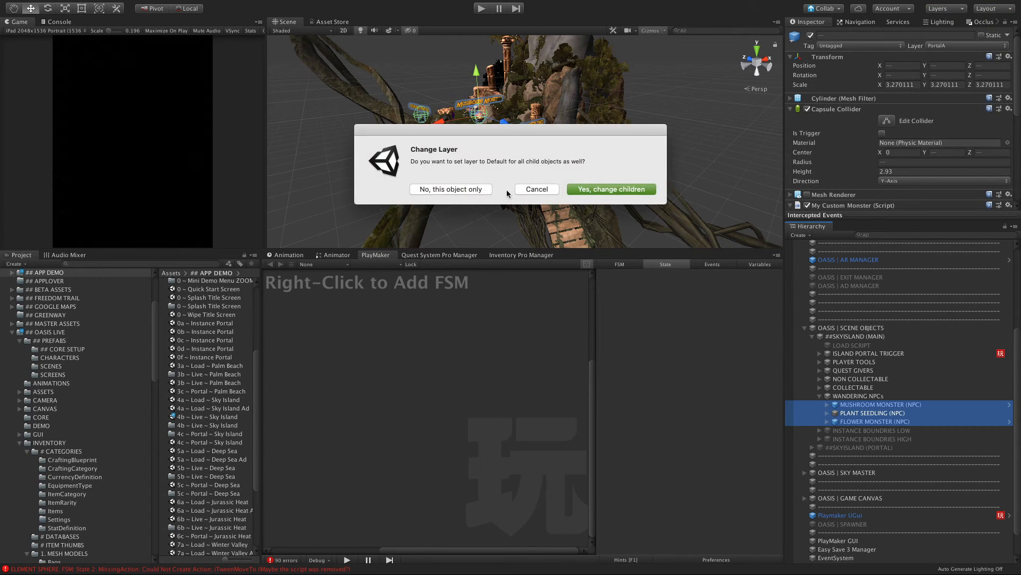
{"action": "left_click", "coordinate": [583, 189]}
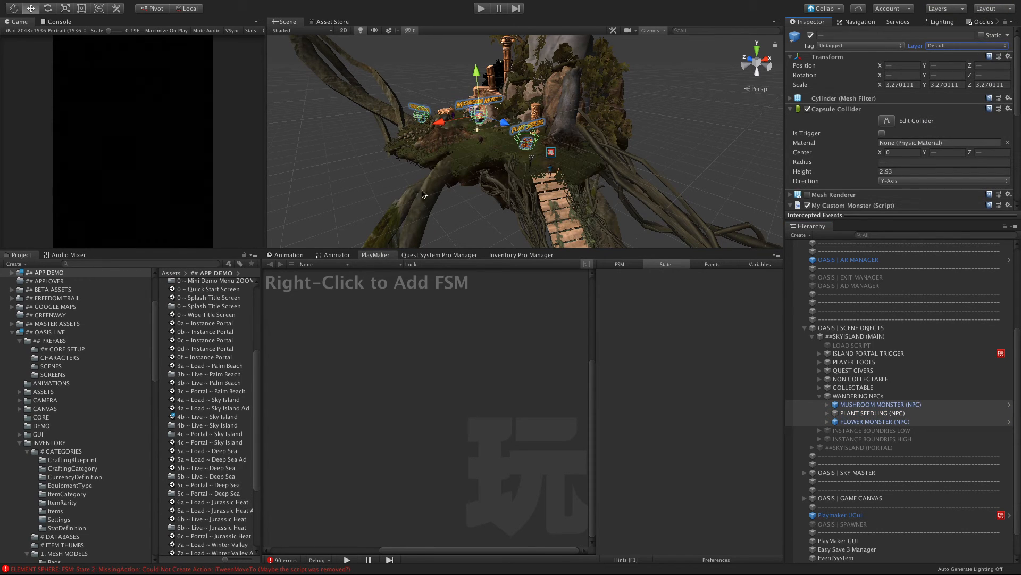
Check the child objects of the FLOWER MONSTER and MUSHROOM MONSTER NPCs.
{"action": "left_click", "coordinate": [827, 421]}
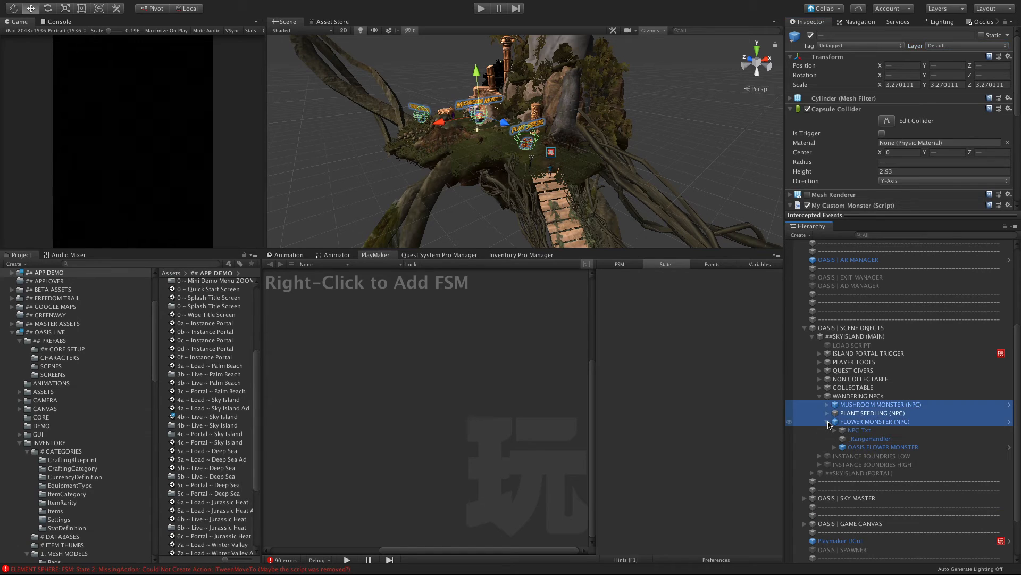
{"action": "left_click", "coordinate": [828, 422]}
{"action": "left_click", "coordinate": [827, 405]}
{"action": "left_click", "coordinate": [827, 405]}
{"action": "left_click", "coordinate": [888, 430]}
Focus the scene view on PLANT SEEDLING (NPC) and play-test the Sky Island level.
{"action": "left_click", "coordinate": [871, 414]}
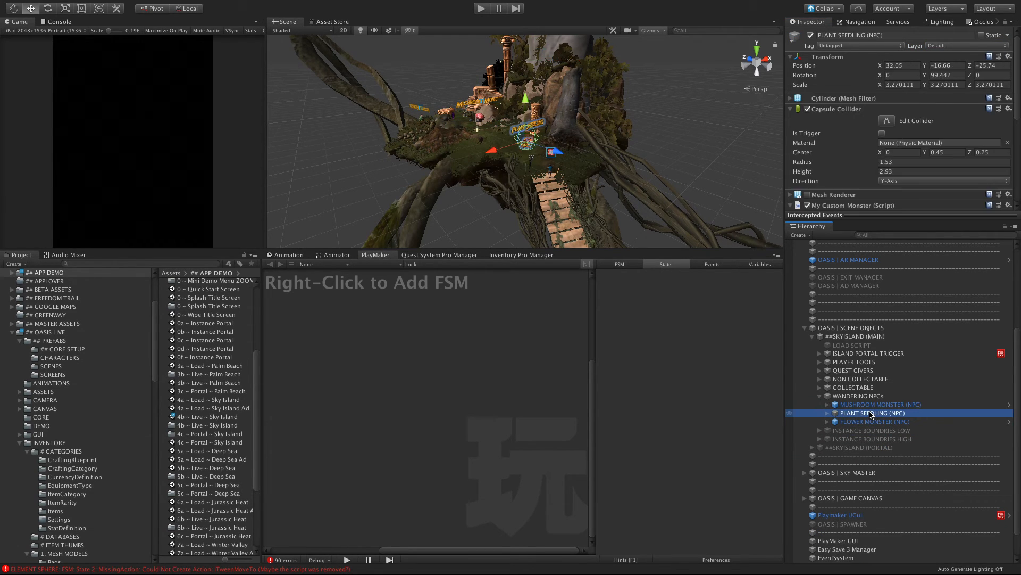
{"action": "key", "text": "f"}
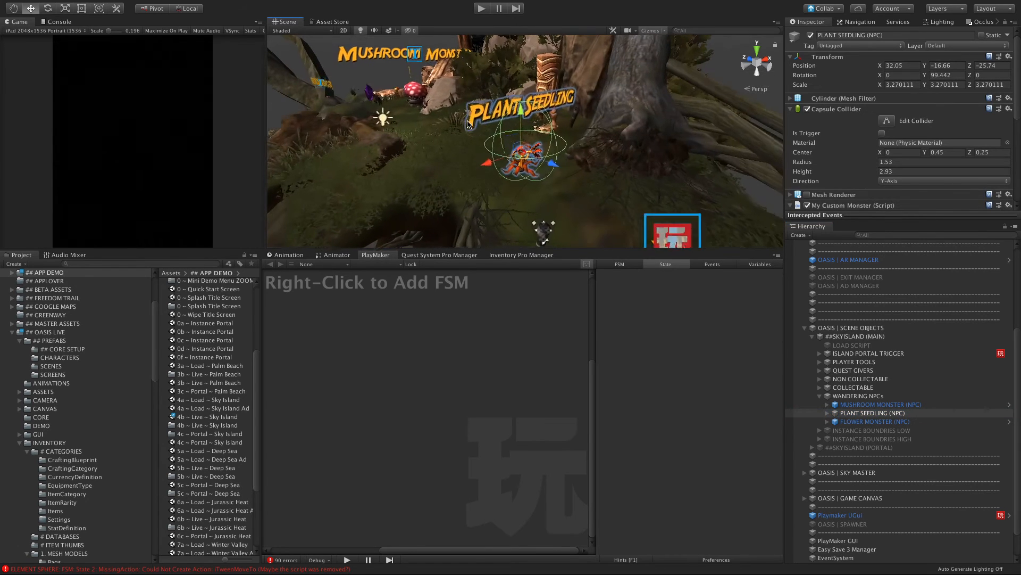
{"action": "left_click", "coordinate": [483, 12]}
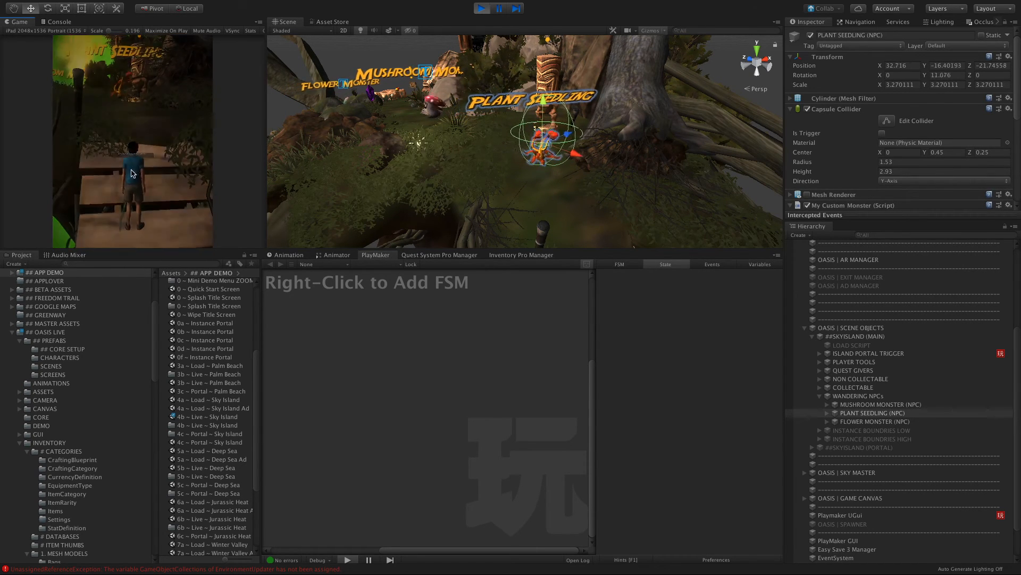
{"action": "scroll", "coordinate": [125, 143], "scroll_direction": "down", "scroll_amount": 10}
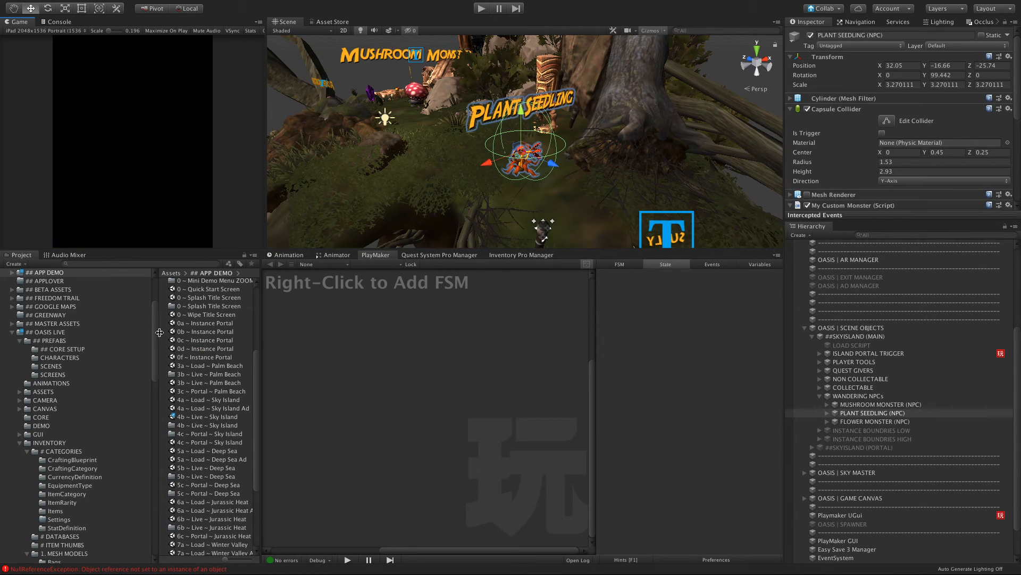
Open the PLANT SEEDLING folder within 3. INSTANCE NPC, inside the INVENTORY folder of ## OASIS LIVE.
{"action": "scroll", "coordinate": [154, 335], "scroll_direction": "up", "scroll_amount": 4}
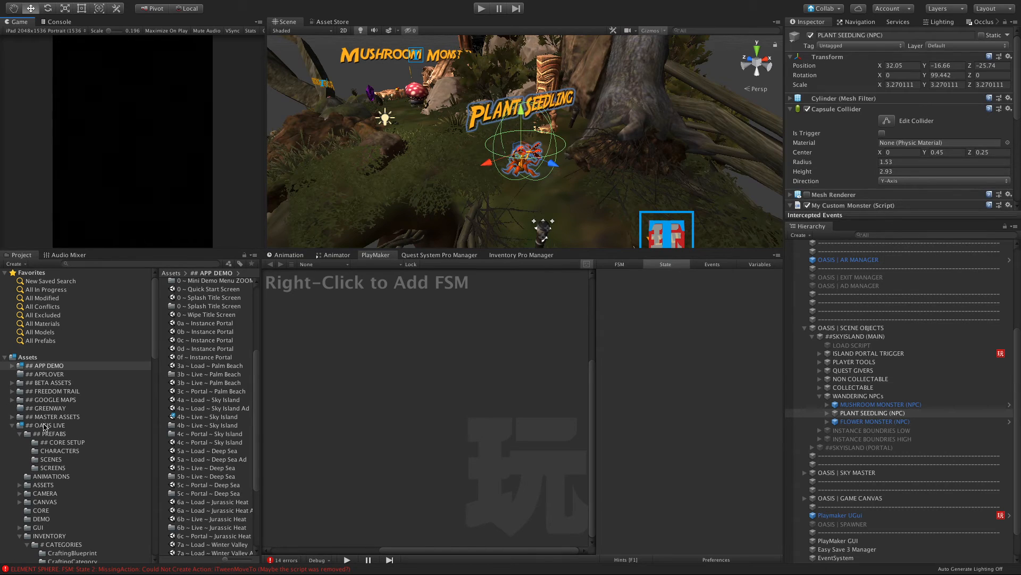
{"action": "left_click", "coordinate": [45, 426]}
{"action": "double_click", "coordinate": [195, 351]}
{"action": "double_click", "coordinate": [195, 350]}
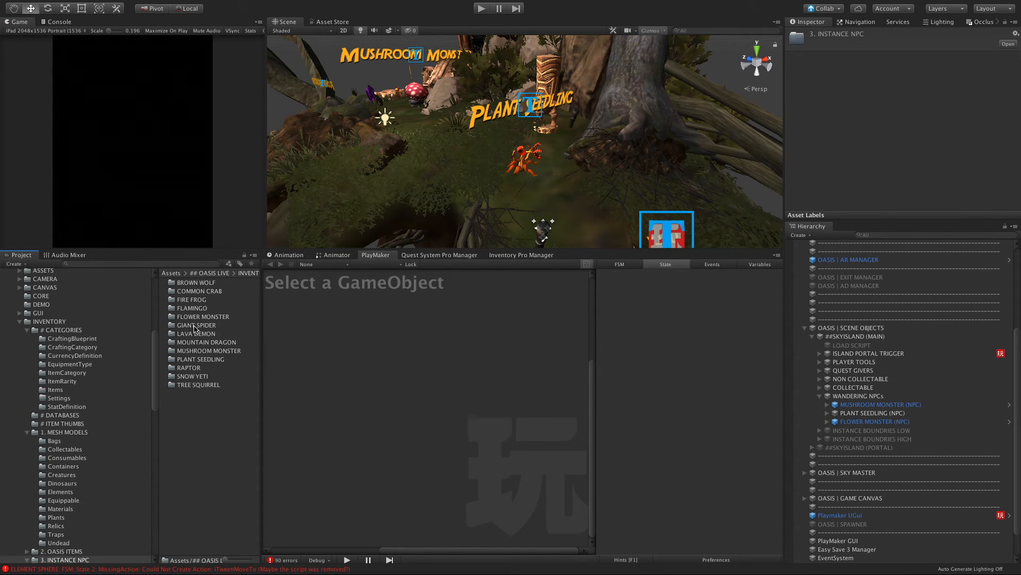
{"action": "double_click", "coordinate": [194, 360]}
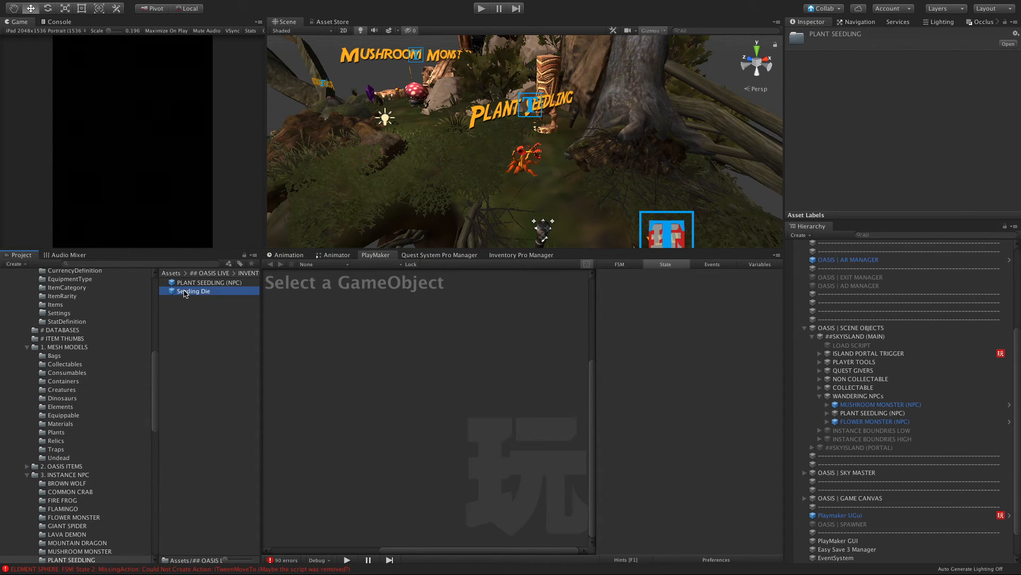
Set the Seeding Die prefab's scale to 1 on X, Y and Z, and reselect the prefab to check it.
{"action": "left_click", "coordinate": [185, 292]}
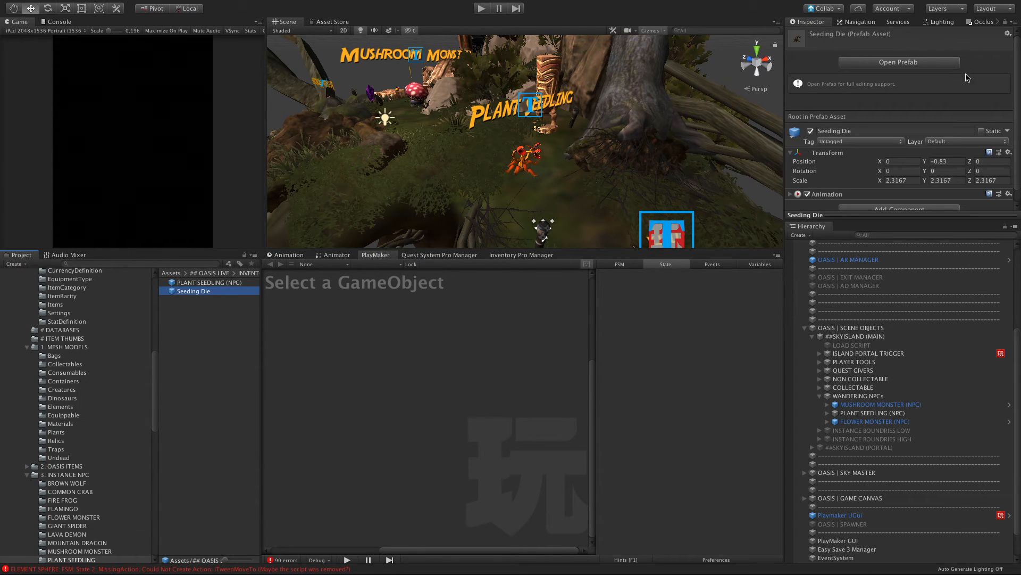
{"action": "left_click", "coordinate": [916, 182]}
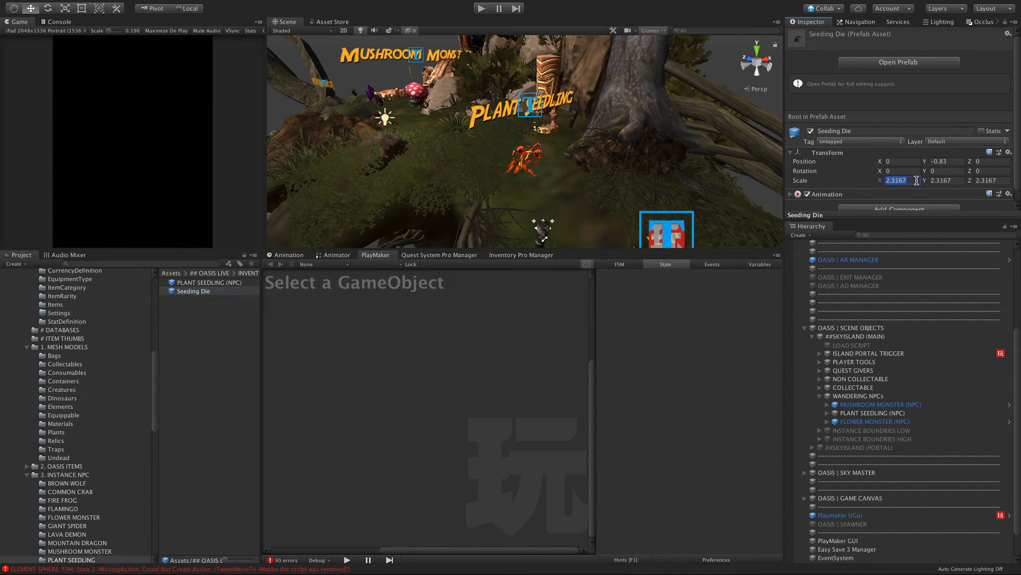
{"action": "type", "text": "1"}
{"action": "key", "text": "Tab"}
{"action": "type", "text": "1"}
{"action": "key", "text": "Tab"}
{"action": "type", "text": "1"}
{"action": "left_click", "coordinate": [250, 316]}
{"action": "left_click", "coordinate": [195, 284]}
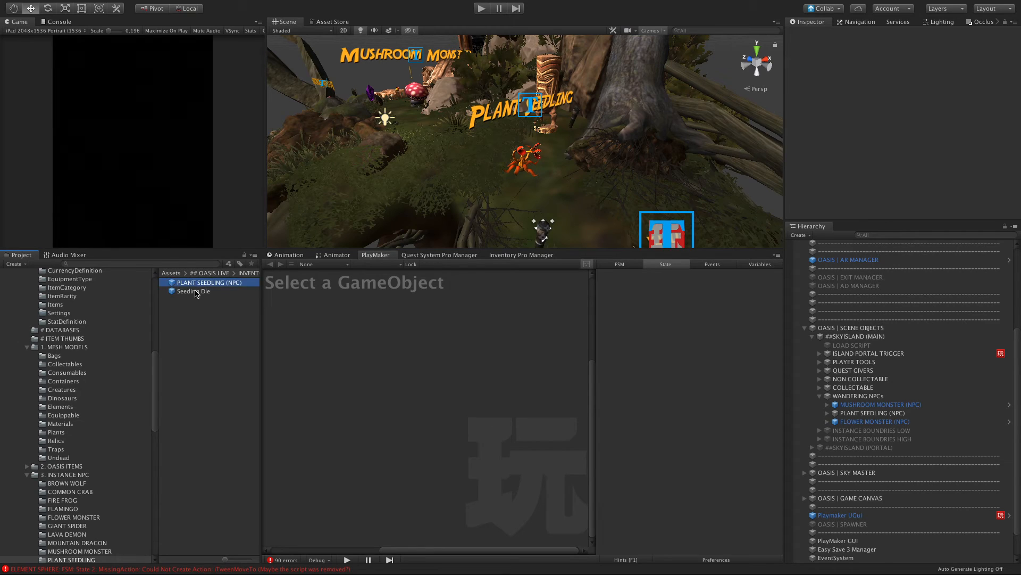
{"action": "left_click", "coordinate": [196, 292]}
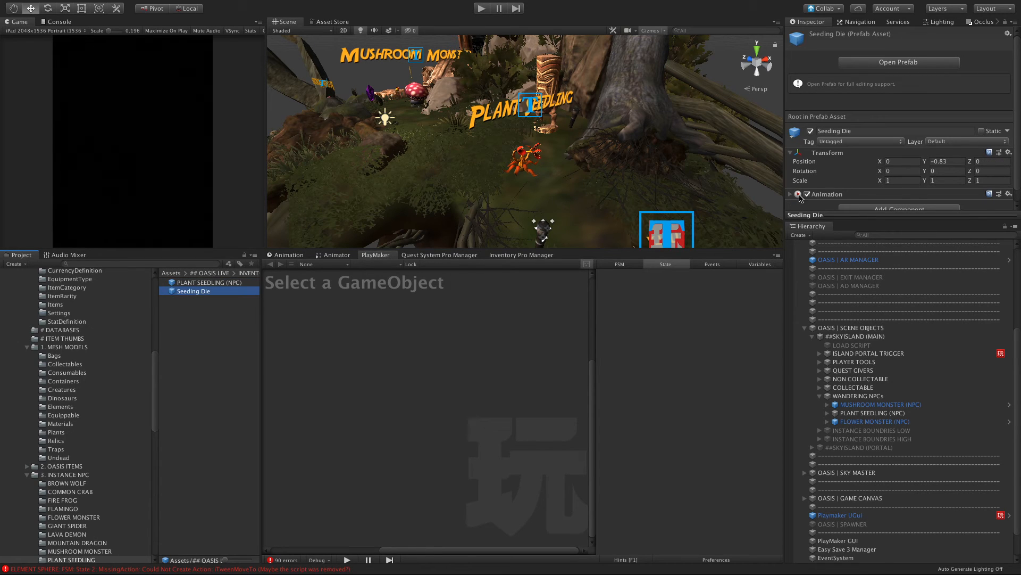
Assign the die clip from PlantMonster@die as the main clip of the Seeding Die prefab's Animation component.
{"action": "scroll", "coordinate": [834, 176], "scroll_direction": "down", "scroll_amount": 1}
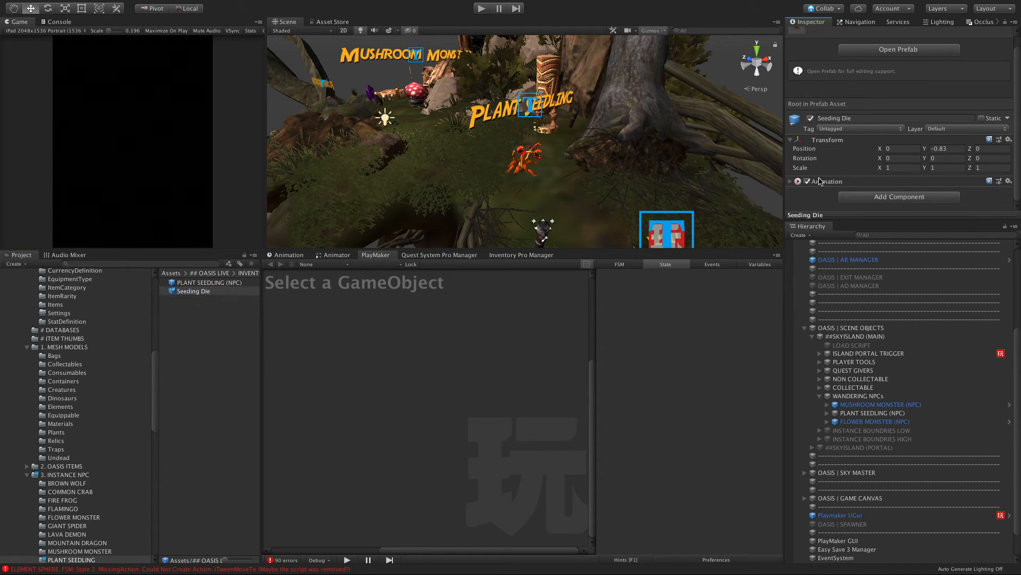
{"action": "left_click", "coordinate": [792, 182]}
{"action": "scroll", "coordinate": [850, 166], "scroll_direction": "down", "scroll_amount": 5}
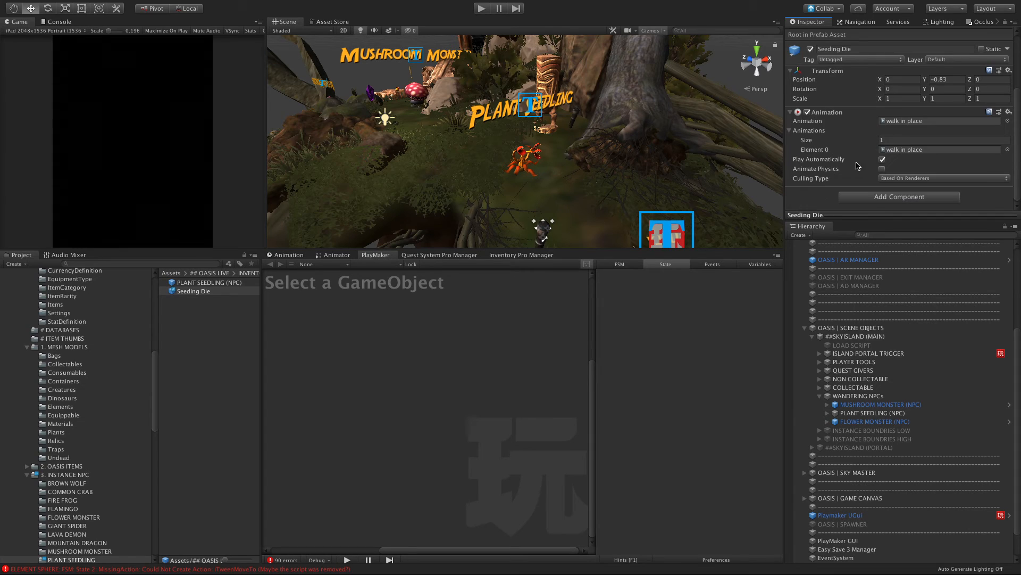
{"action": "left_click", "coordinate": [922, 150]}
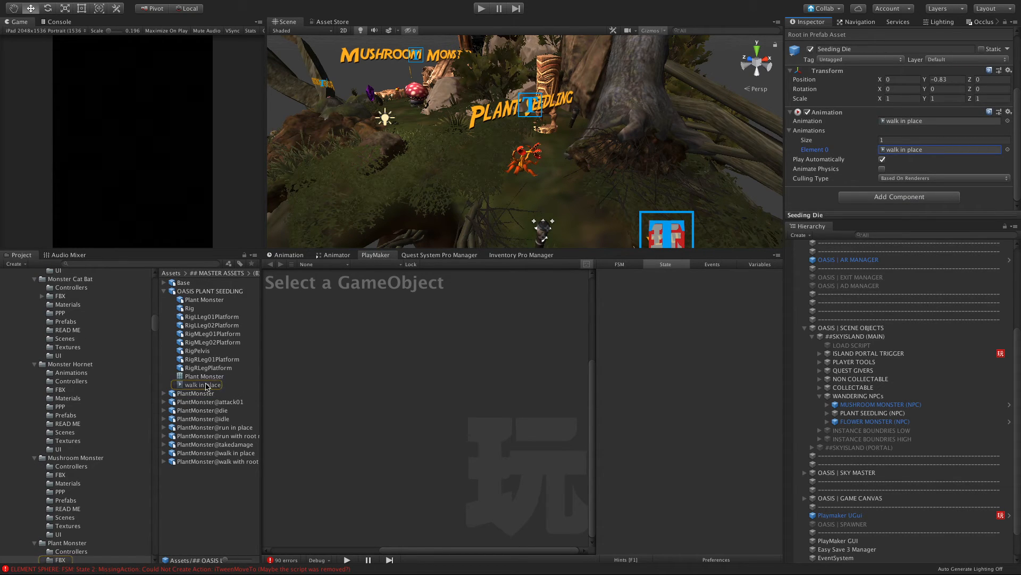
{"action": "left_click", "coordinate": [164, 411]}
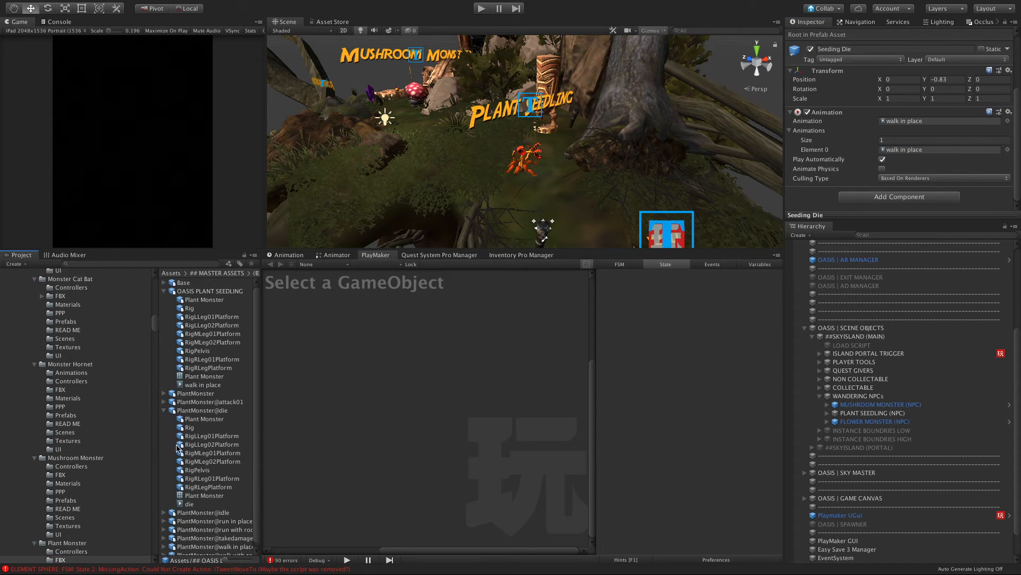
{"action": "left_click_drag", "start_coordinate": [190, 504], "coordinate": [892, 124]}
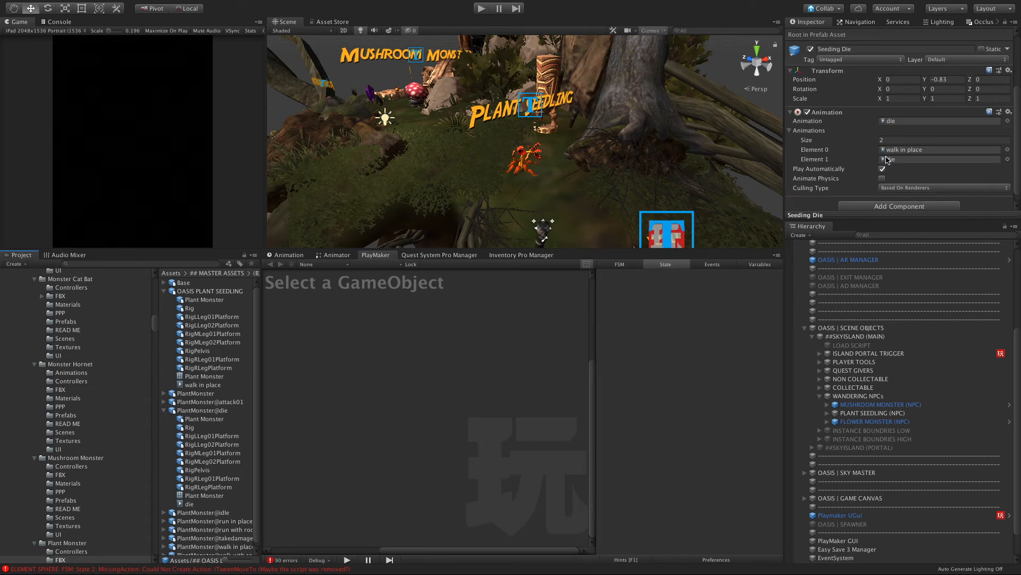
Play-test the Sky Island level, stop it, and examine the component settings of PLANT SEEDLING (NPC) in the scene.
{"action": "left_click", "coordinate": [481, 9]}
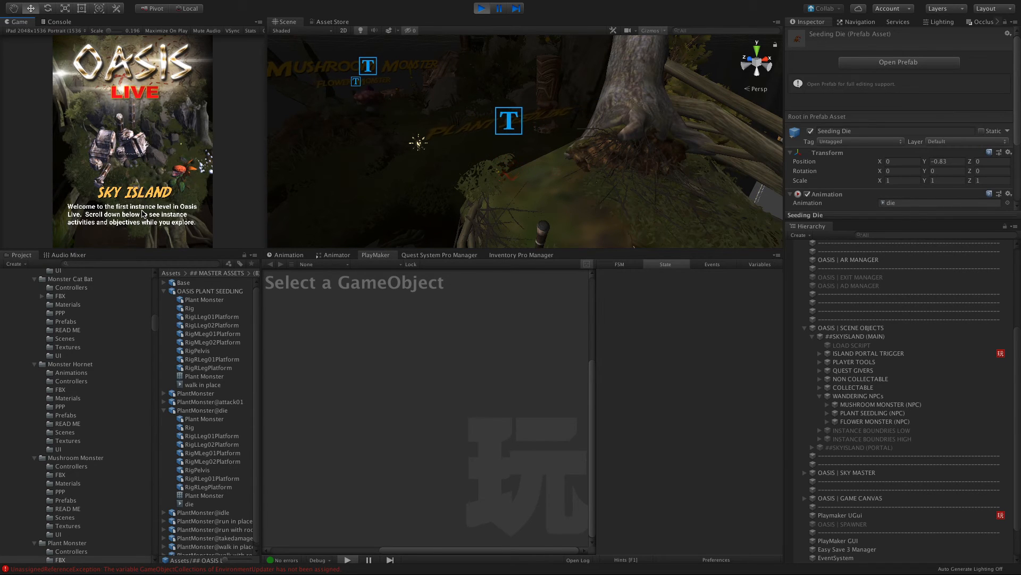
{"action": "left_click", "coordinate": [484, 11]}
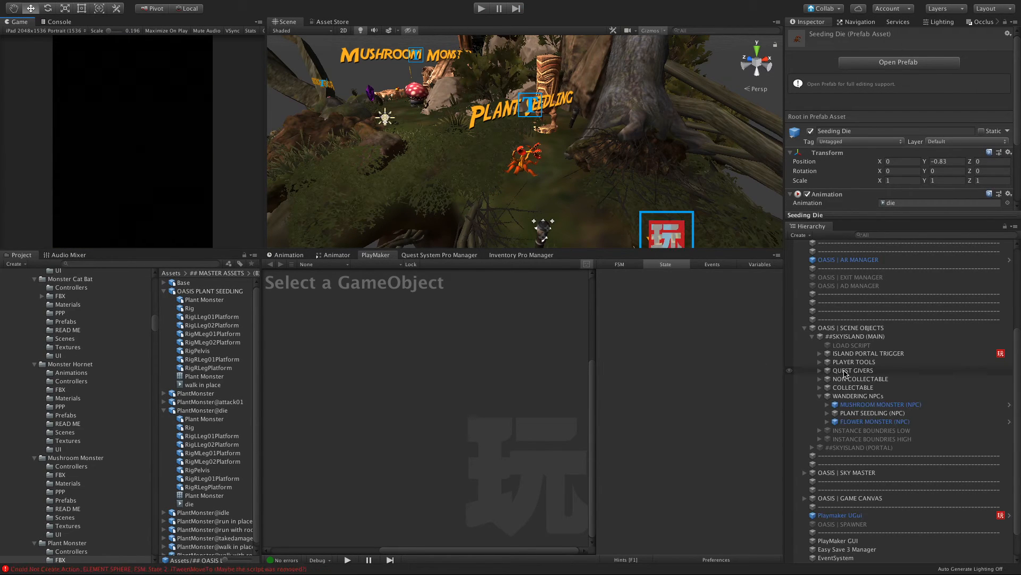
{"action": "scroll", "coordinate": [854, 420], "scroll_direction": "down", "scroll_amount": 1}
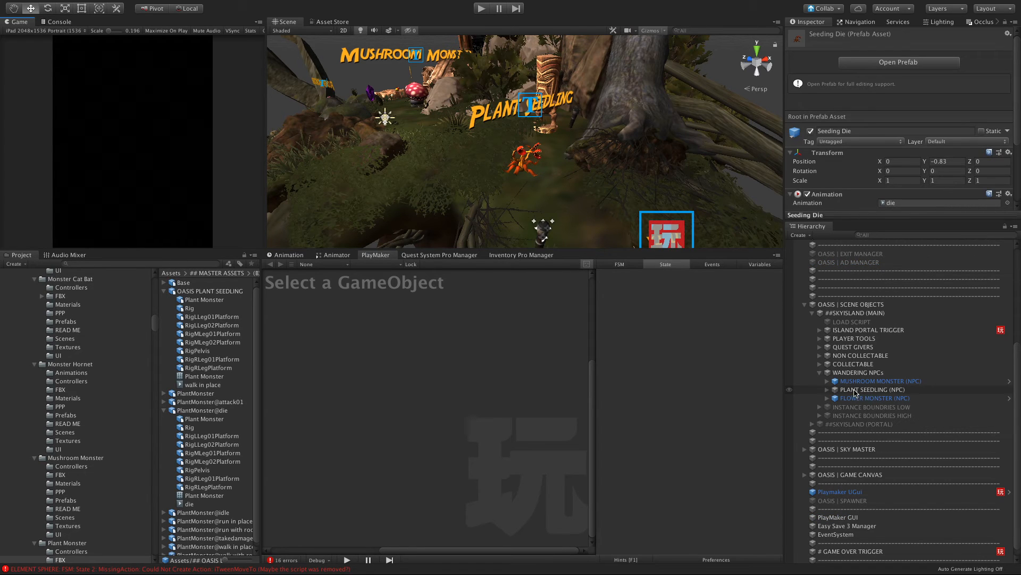
{"action": "left_click", "coordinate": [855, 390]}
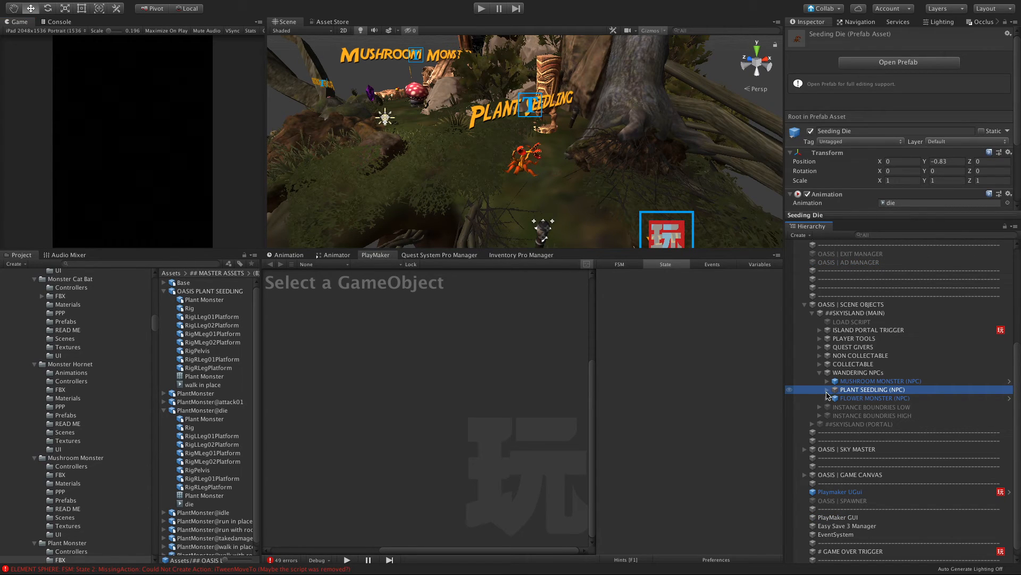
{"action": "scroll", "coordinate": [819, 207], "scroll_direction": "down", "scroll_amount": 8}
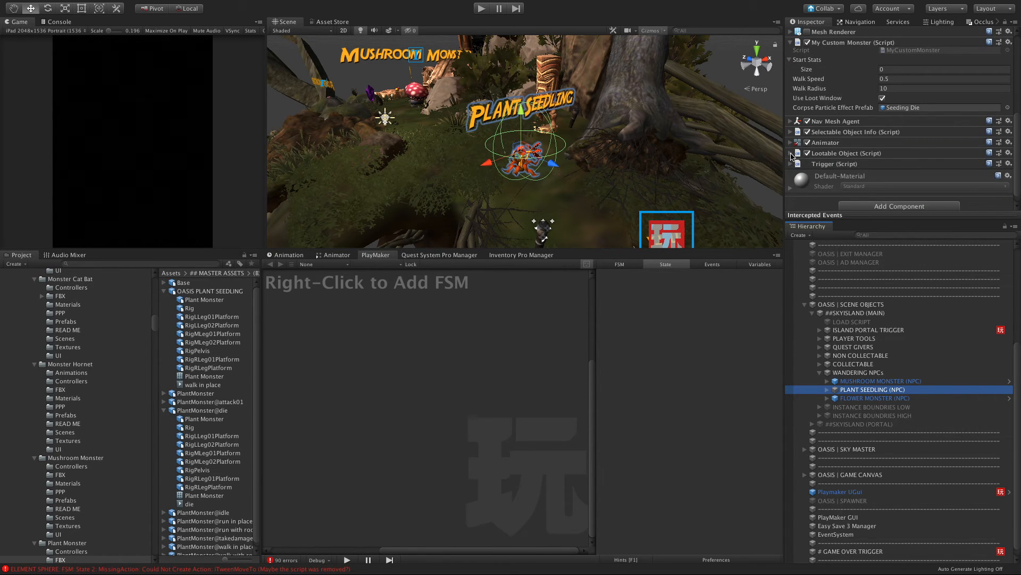
{"action": "scroll", "coordinate": [798, 146], "scroll_direction": "down", "scroll_amount": 1}
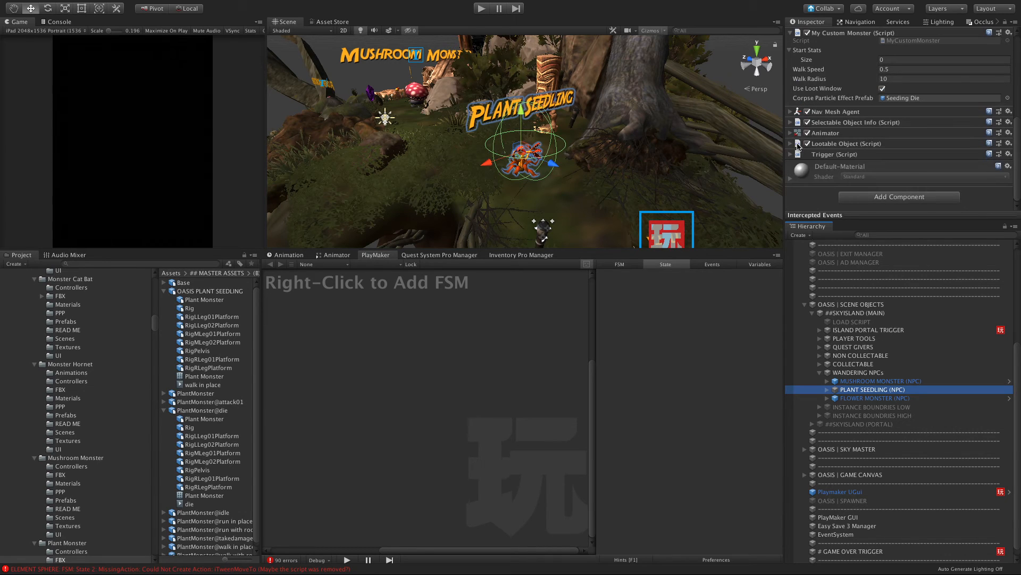
{"action": "scroll", "coordinate": [793, 137], "scroll_direction": "up", "scroll_amount": 6}
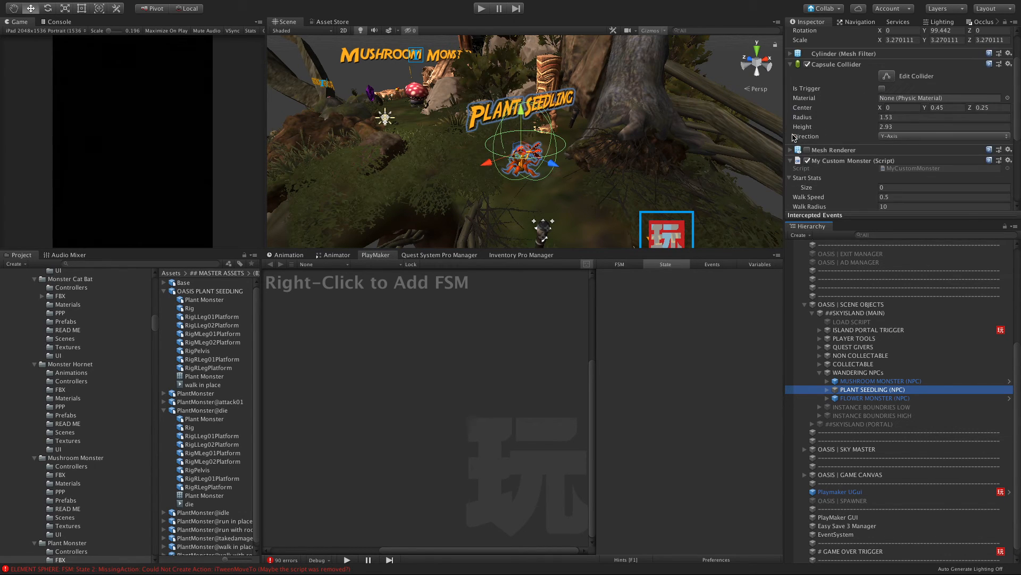
{"action": "scroll", "coordinate": [793, 137], "scroll_direction": "down", "scroll_amount": 3}
{"action": "scroll", "coordinate": [829, 385], "scroll_direction": "down", "scroll_amount": 1}
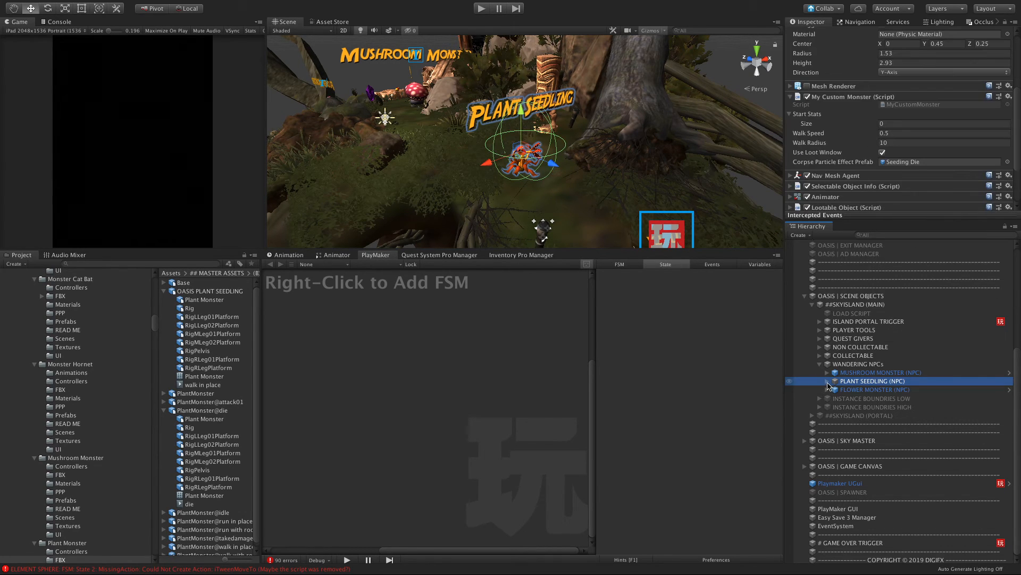
Assign the walk in place clip as the main animation of OASIS PLANT SEEDLING, inside PLANT SEEDLING (NPC).
{"action": "left_click", "coordinate": [826, 381]}
{"action": "left_click", "coordinate": [875, 390]}
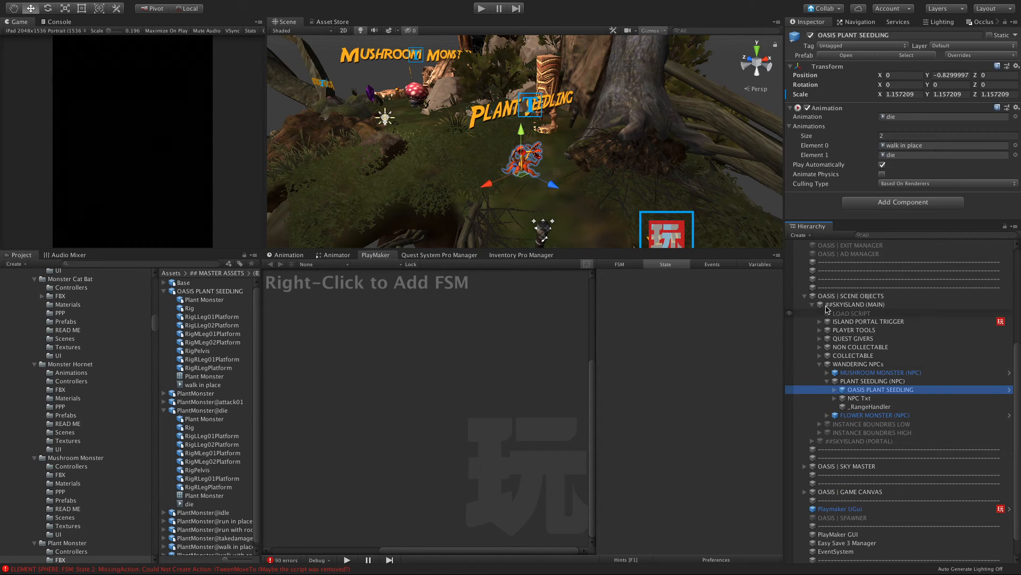
{"action": "left_click", "coordinate": [899, 146]}
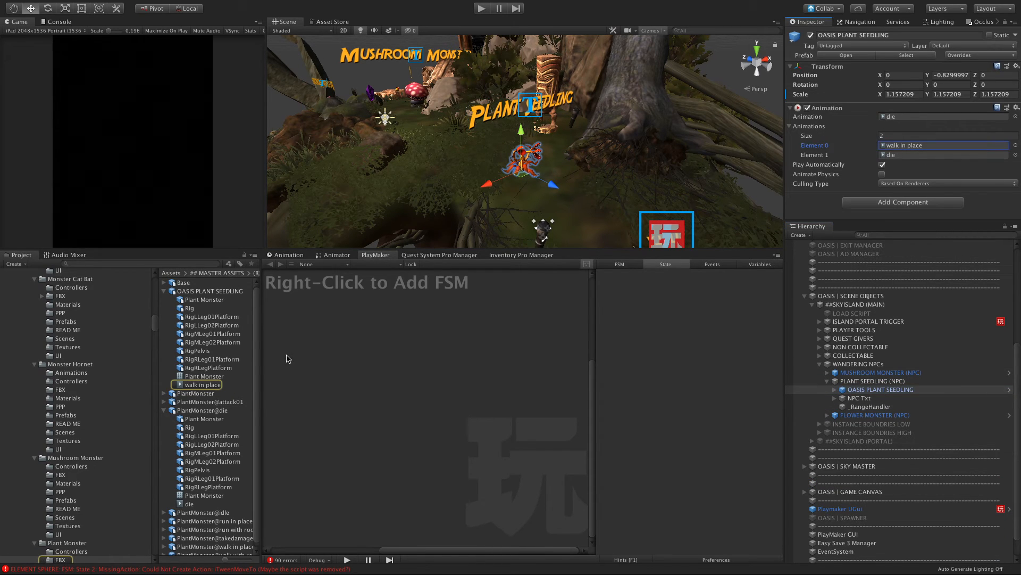
{"action": "left_click_drag", "start_coordinate": [197, 386], "coordinate": [936, 117]}
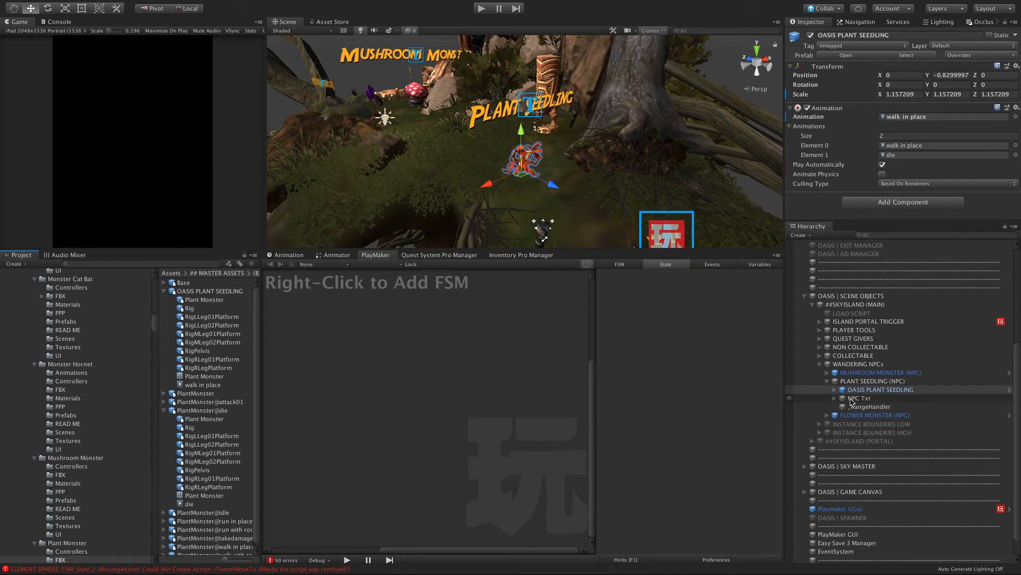
Locate the Seeding Die prefab used as PLANT SEEDLING (NPC)'s corpse effect, and examine the settings of both prefab assets.
{"action": "left_click", "coordinate": [857, 381]}
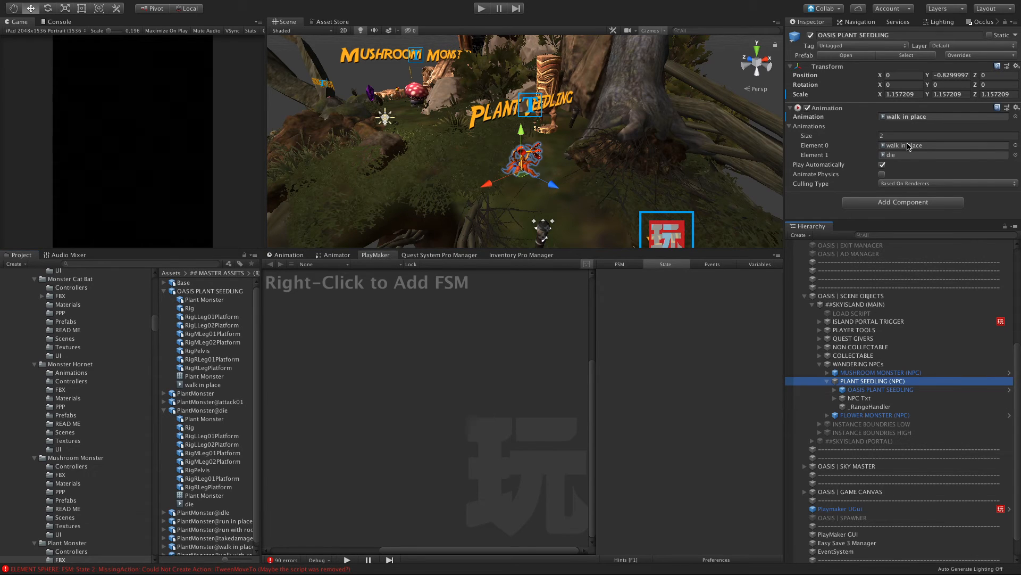
{"action": "left_click", "coordinate": [862, 390]}
{"action": "scroll", "coordinate": [789, 145], "scroll_direction": "down", "scroll_amount": 3}
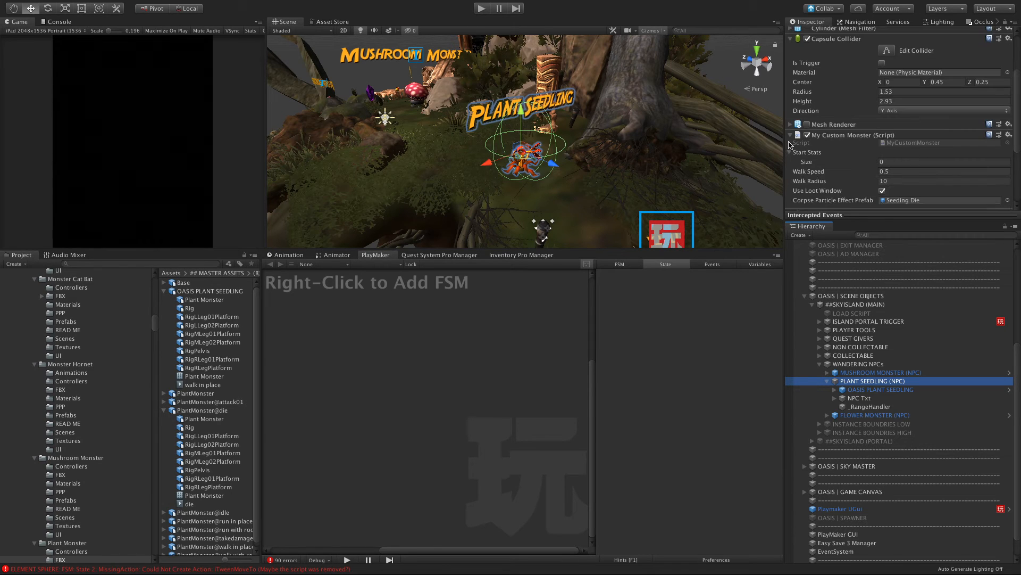
{"action": "left_click", "coordinate": [898, 201]}
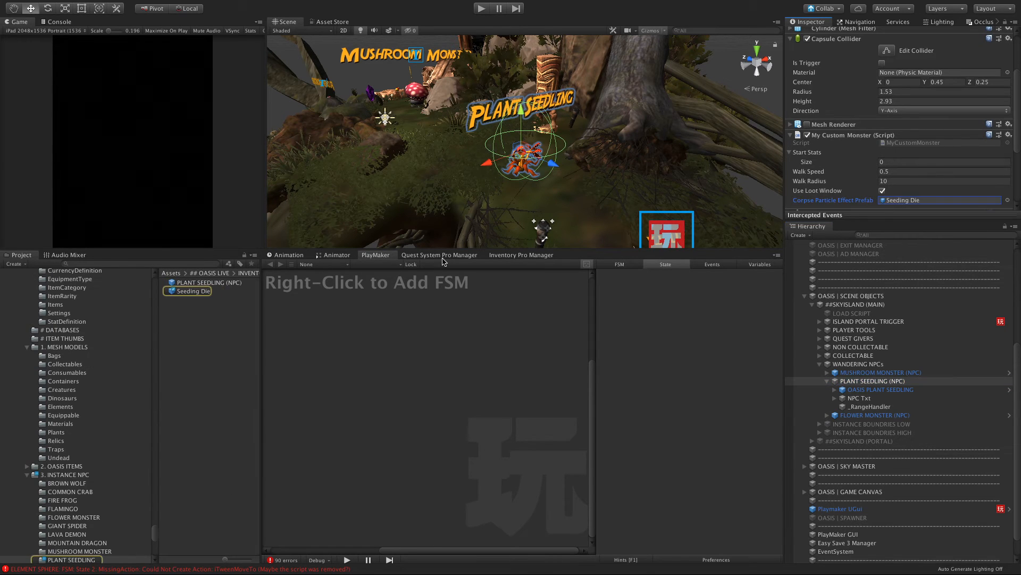
{"action": "left_click", "coordinate": [187, 291]}
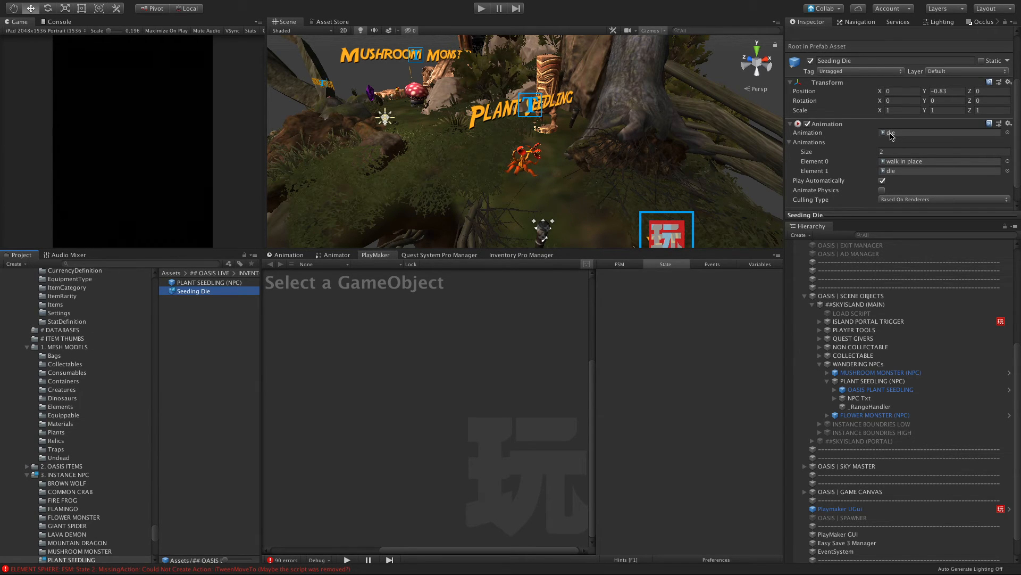
{"action": "left_click", "coordinate": [196, 284]}
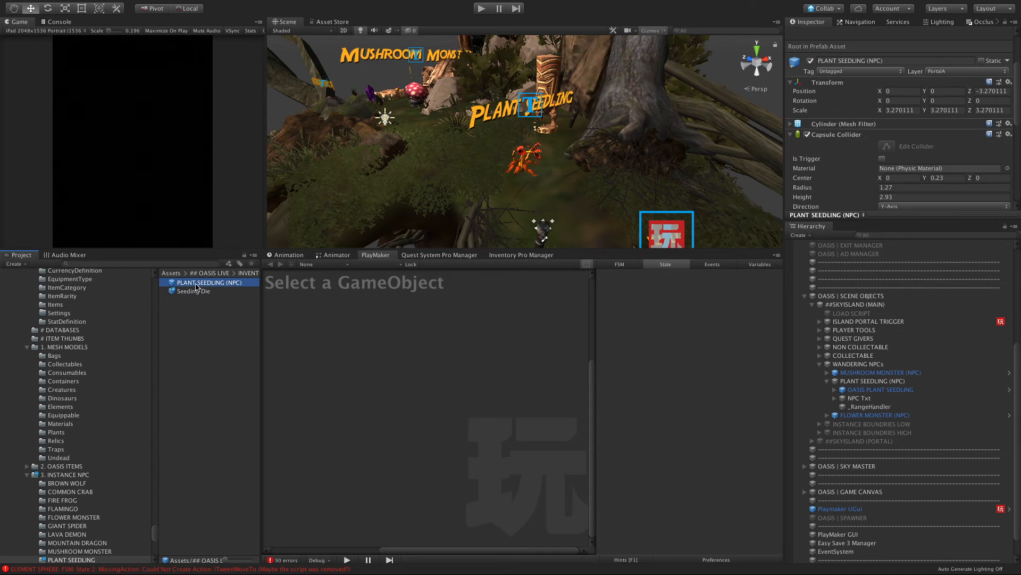
{"action": "scroll", "coordinate": [975, 143], "scroll_direction": "down", "scroll_amount": 5}
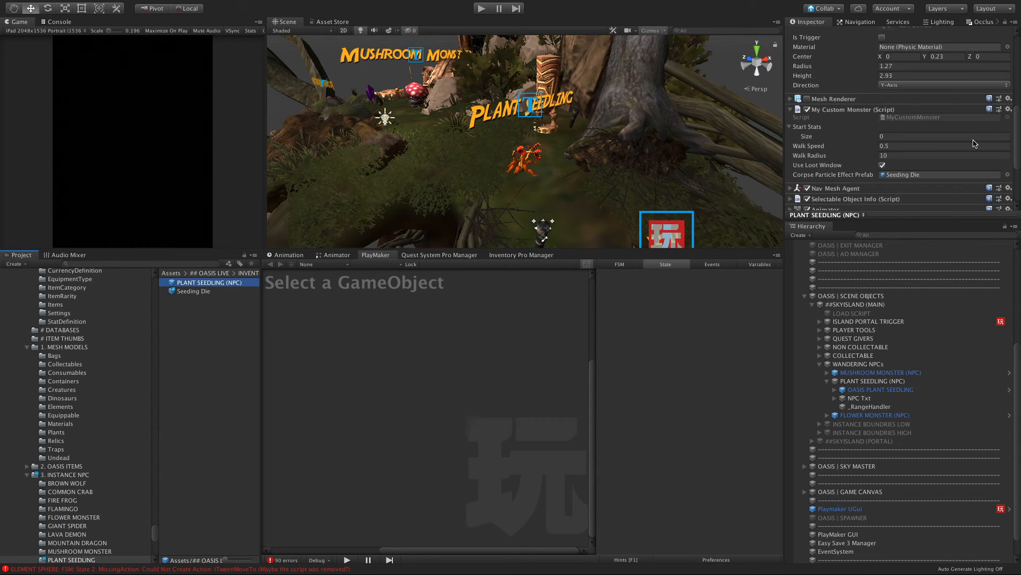
{"action": "scroll", "coordinate": [975, 143], "scroll_direction": "down", "scroll_amount": 4}
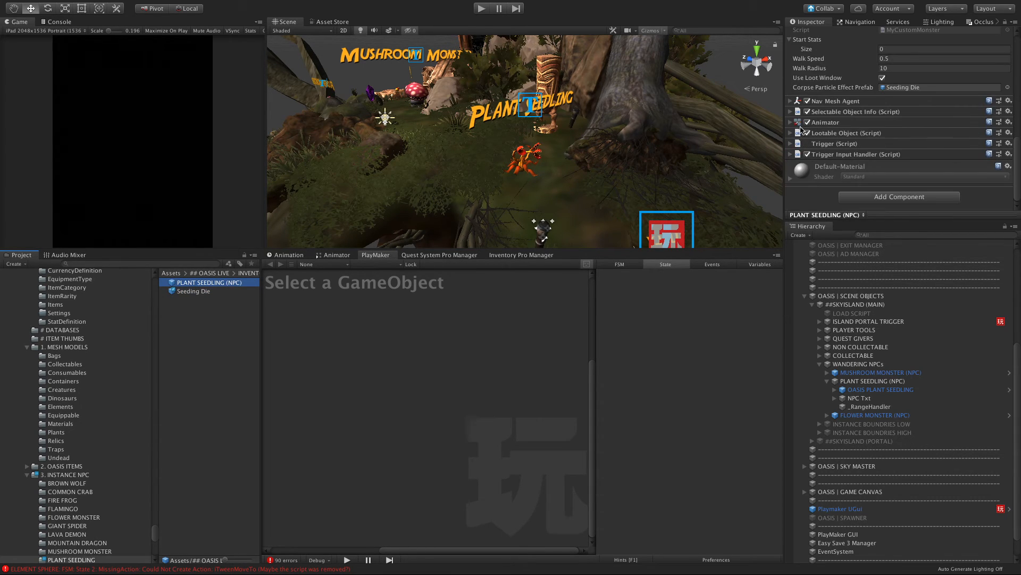
{"action": "scroll", "coordinate": [803, 132], "scroll_direction": "up", "scroll_amount": 9}
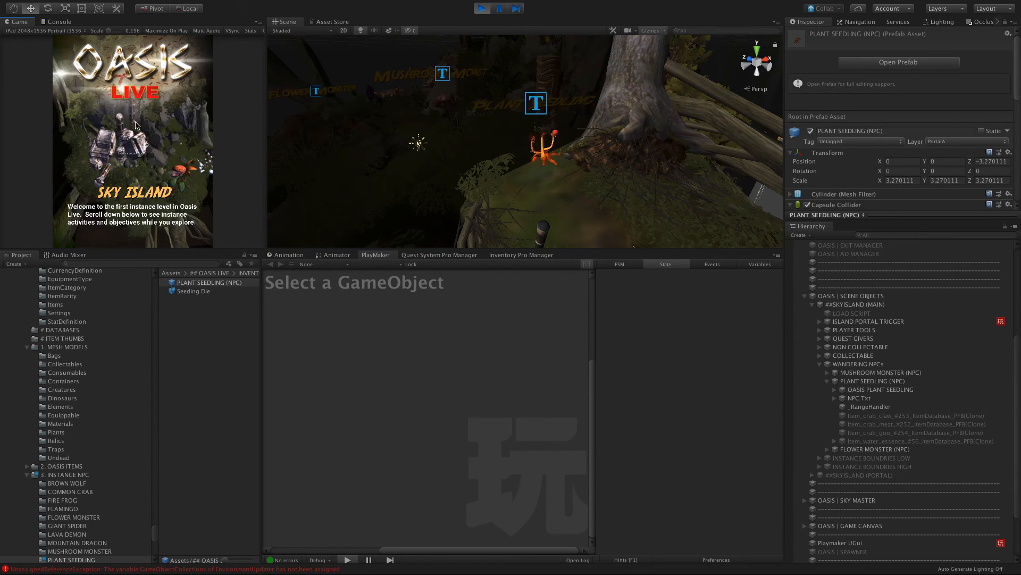
Play-test Sky Island past the welcome text, steer the character to the Plant Seedling, and pause the game beside its death clone.
{"action": "scroll", "coordinate": [135, 155], "scroll_direction": "down", "scroll_amount": 10}
{"action": "scroll", "coordinate": [125, 160], "scroll_direction": "down", "scroll_amount": 5}
{"action": "scroll", "coordinate": [117, 165], "scroll_direction": "down", "scroll_amount": 2}
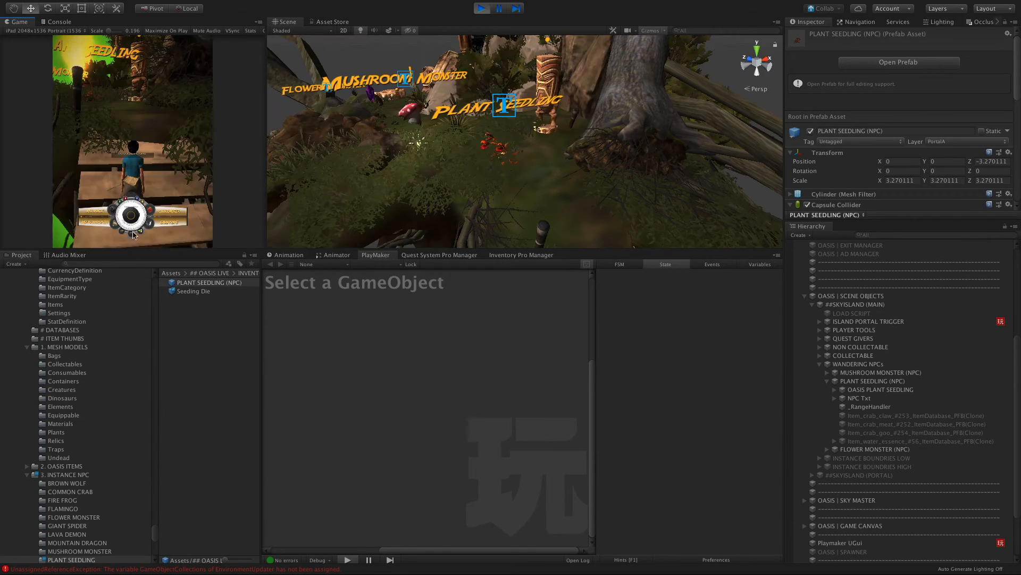
{"action": "mouse_move", "coordinate": [131, 200]}
{"action": "left_mouse_down"}
{"action": "mouse_move", "coordinate": [141, 174]}
{"action": "mouse_move", "coordinate": [120, 209]}
{"action": "mouse_move", "coordinate": [173, 205]}
{"action": "mouse_move", "coordinate": [200, 187]}
{"action": "mouse_move", "coordinate": [191, 172]}
{"action": "mouse_move", "coordinate": [162, 188]}
{"action": "left_mouse_up"}
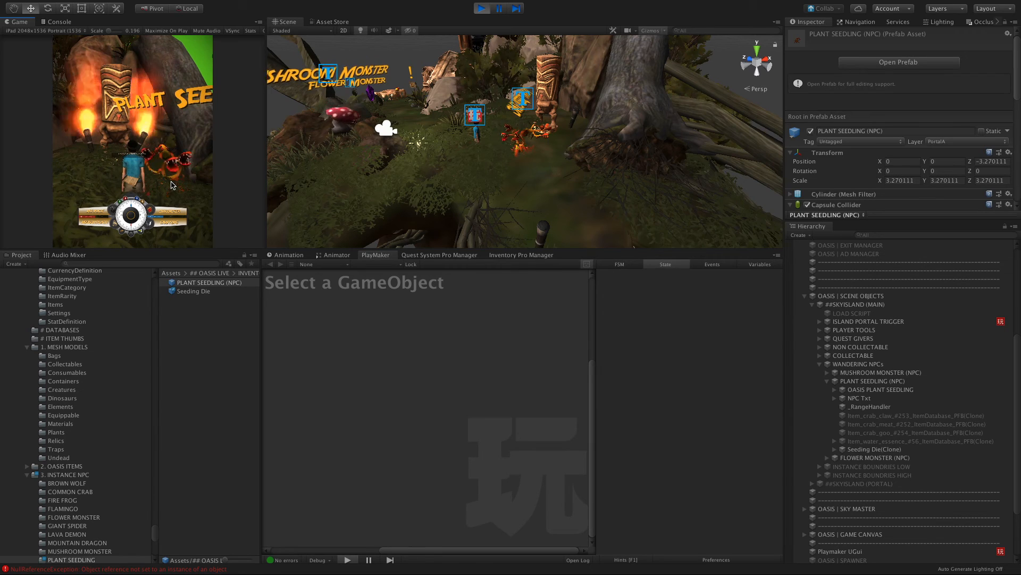
{"action": "scroll", "coordinate": [545, 168], "scroll_direction": "up", "scroll_amount": 3}
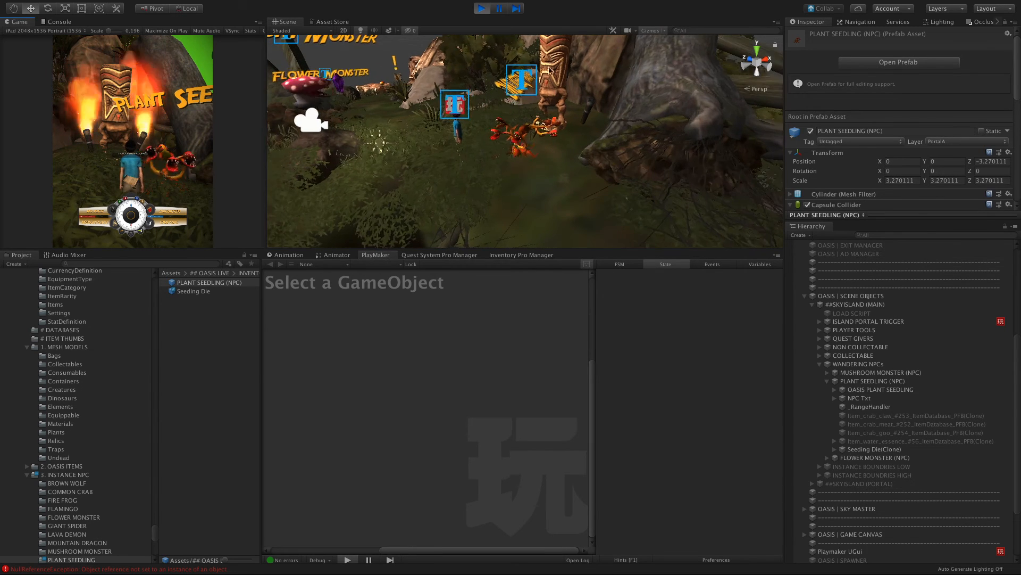
{"action": "left_click", "coordinate": [499, 12]}
Inspect the height of the paused Plant Seedling death pose from ground level, and end the play-test.
{"action": "left_click_drag", "start_coordinate": [548, 119], "coordinate": [514, 187], "text": "alt"}
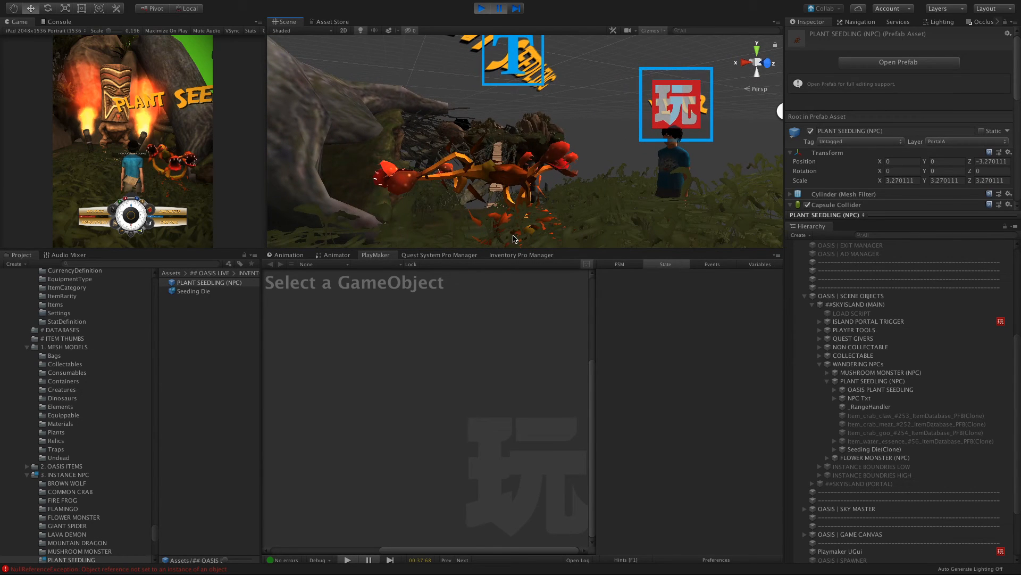
{"action": "left_click_drag", "start_coordinate": [515, 240], "coordinate": [504, 218], "text": "alt"}
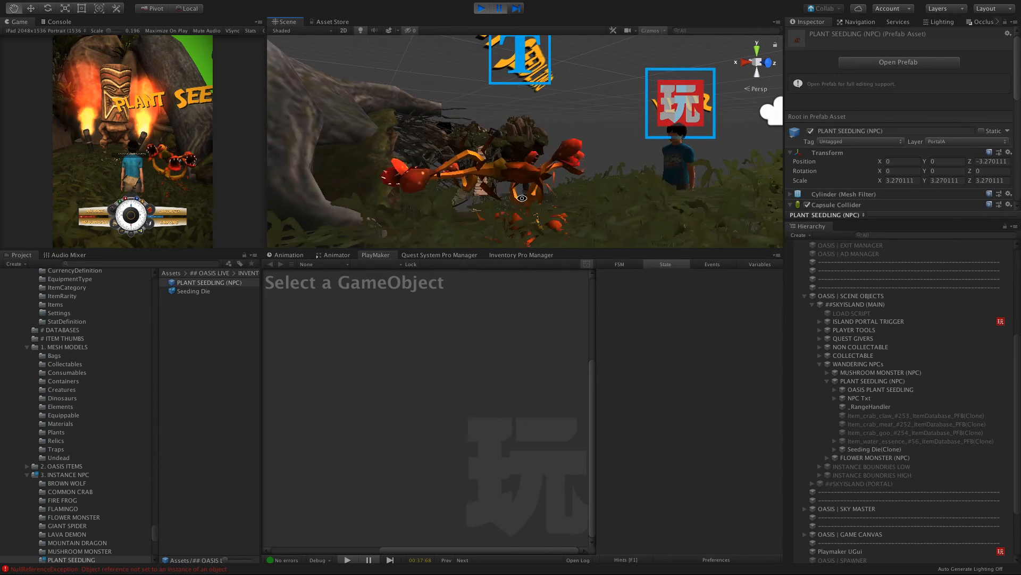
{"action": "left_click", "coordinate": [498, 10]}
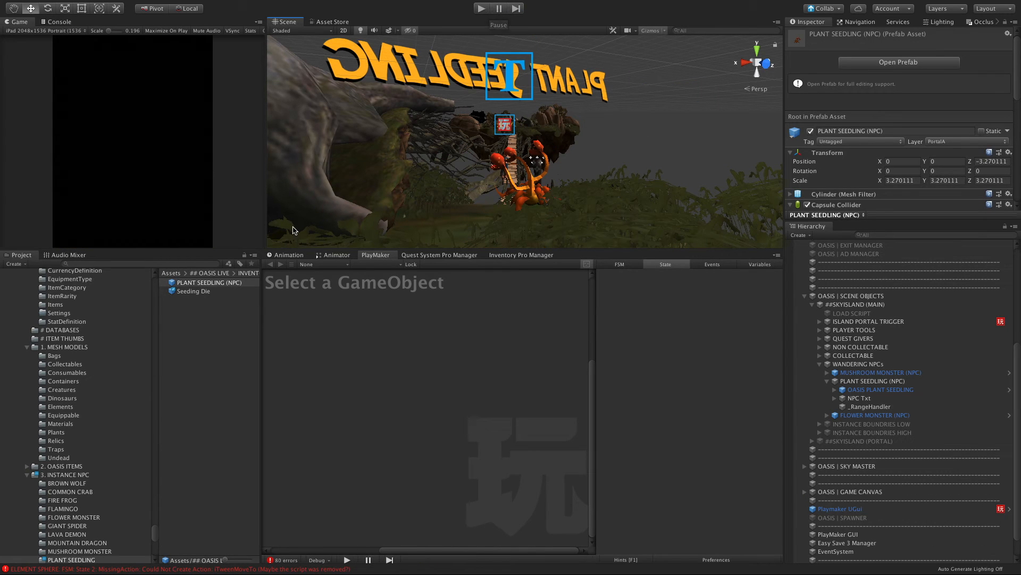
Place an instance of the Seeding Die prefab in the scene hierarchy above OASIS | SCENE OBJECTS and focus the scene view on it.
{"action": "left_click", "coordinate": [195, 292]}
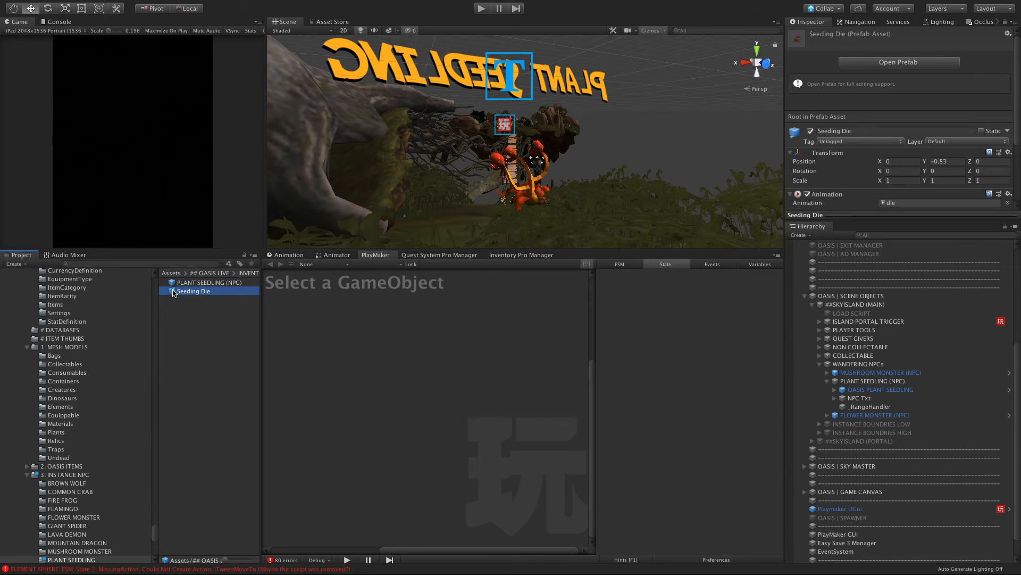
{"action": "left_click_drag", "start_coordinate": [172, 293], "coordinate": [880, 279]}
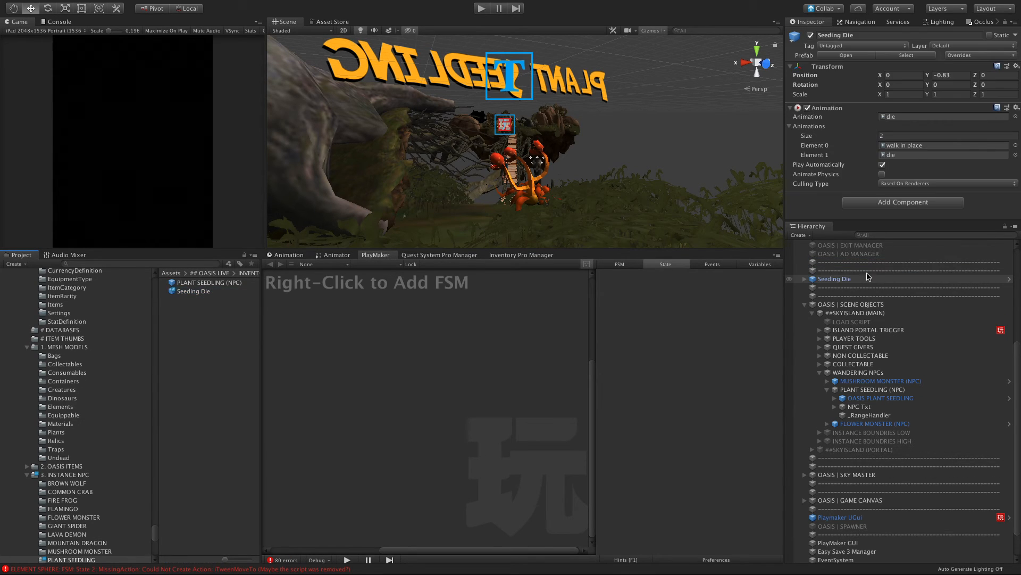
{"action": "key", "text": "f"}
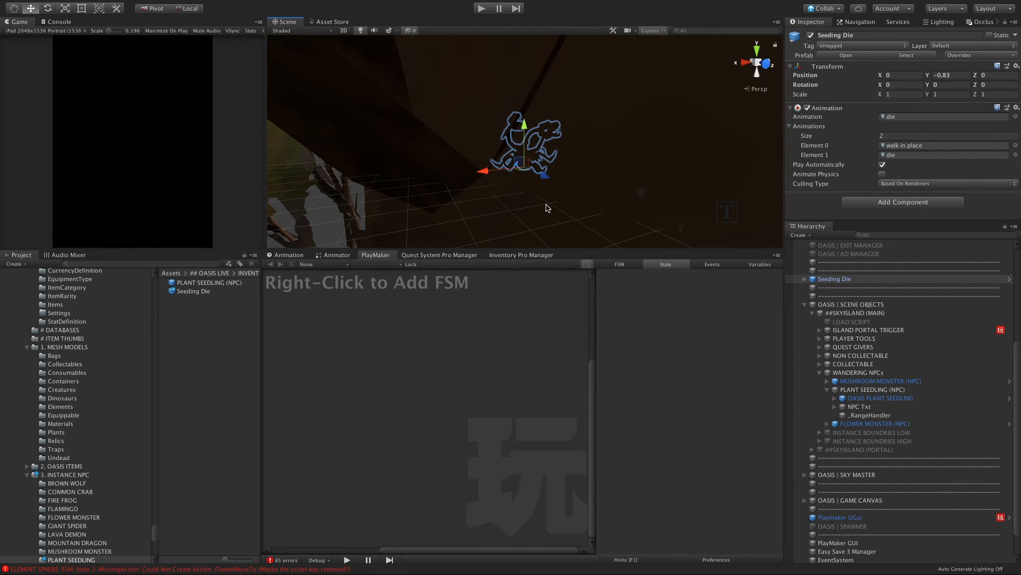
{"action": "mouse_move", "coordinate": [620, 190]}
{"action": "left_mouse_down", "text": "alt"}
{"action": "mouse_move", "coordinate": [234, 203]}
{"action": "mouse_move", "coordinate": [489, 344]}
{"action": "mouse_move", "coordinate": [467, 178]}
{"action": "mouse_move", "coordinate": [620, 174]}
{"action": "left_mouse_up", "text": "alt"}
{"action": "scroll", "coordinate": [467, 177], "scroll_direction": "up", "scroll_amount": 5}
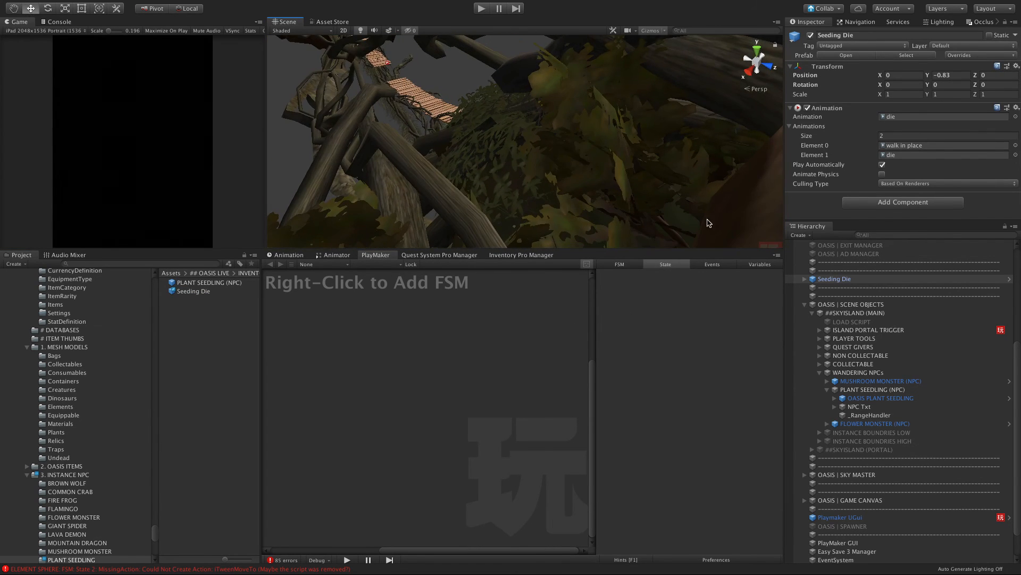
Expand the Seeding Die instance and examine its Plant Monster mesh in the scene.
{"action": "left_click", "coordinate": [805, 279]}
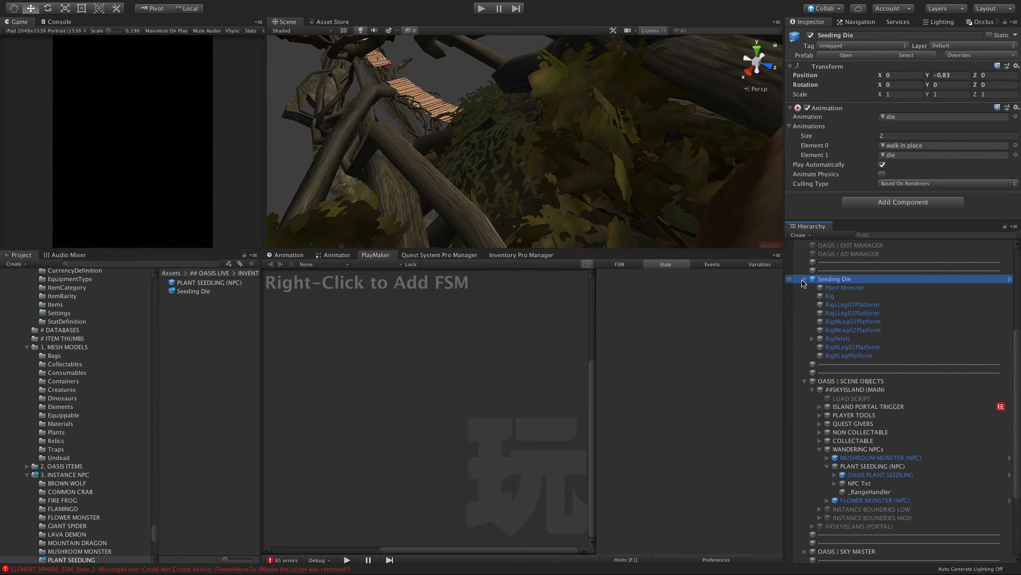
{"action": "left_click", "coordinate": [844, 287]}
{"action": "left_click_drag", "start_coordinate": [410, 168], "coordinate": [579, 55], "text": "alt"}
{"action": "key", "text": "ctrl+z"}
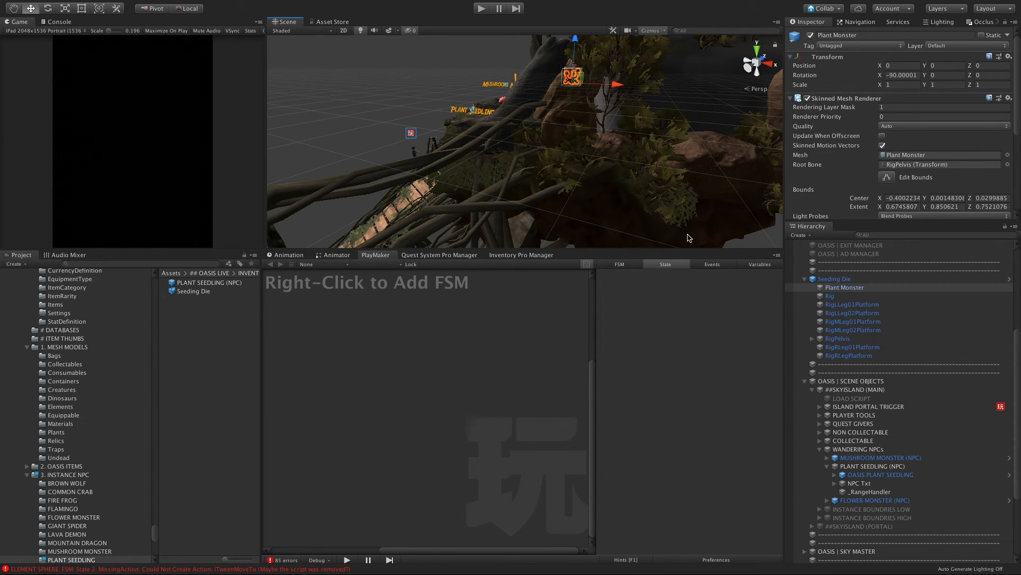
Collapse the Seeding Die instance and unpack it from its prefab.
{"action": "left_click", "coordinate": [840, 280]}
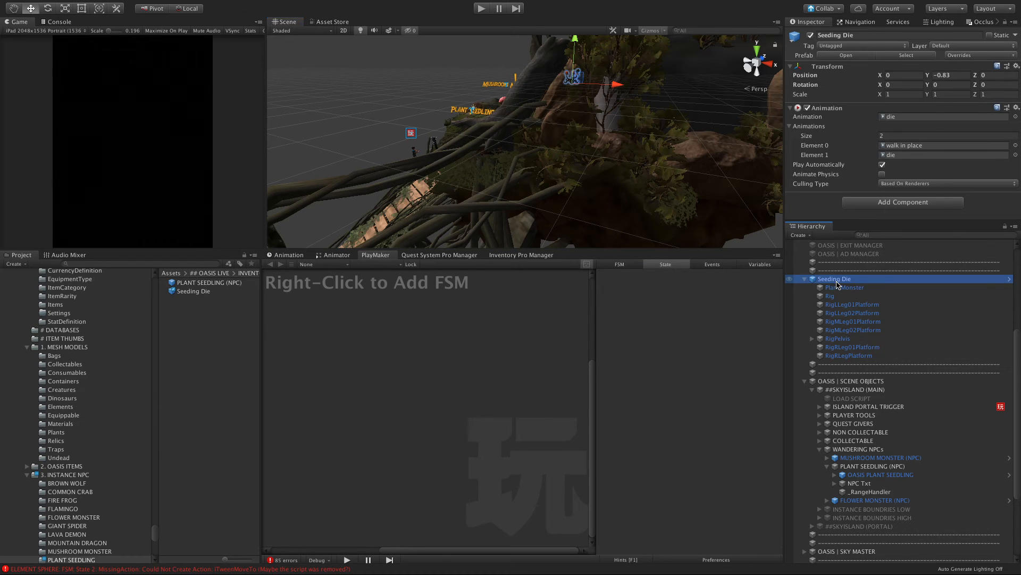
{"action": "left_click", "coordinate": [804, 279]}
{"action": "right_click", "coordinate": [828, 282]}
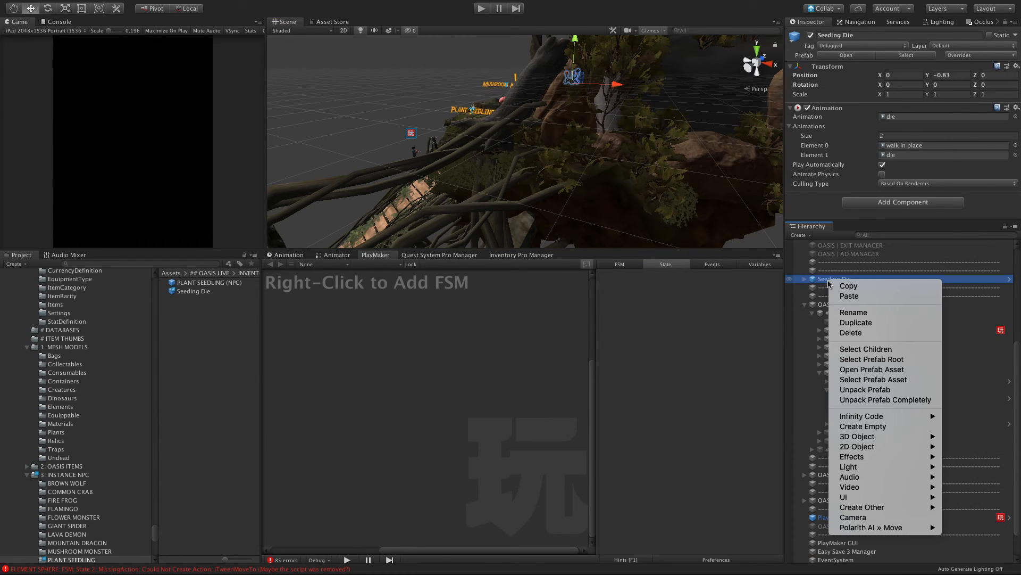
{"action": "left_click", "coordinate": [858, 391]}
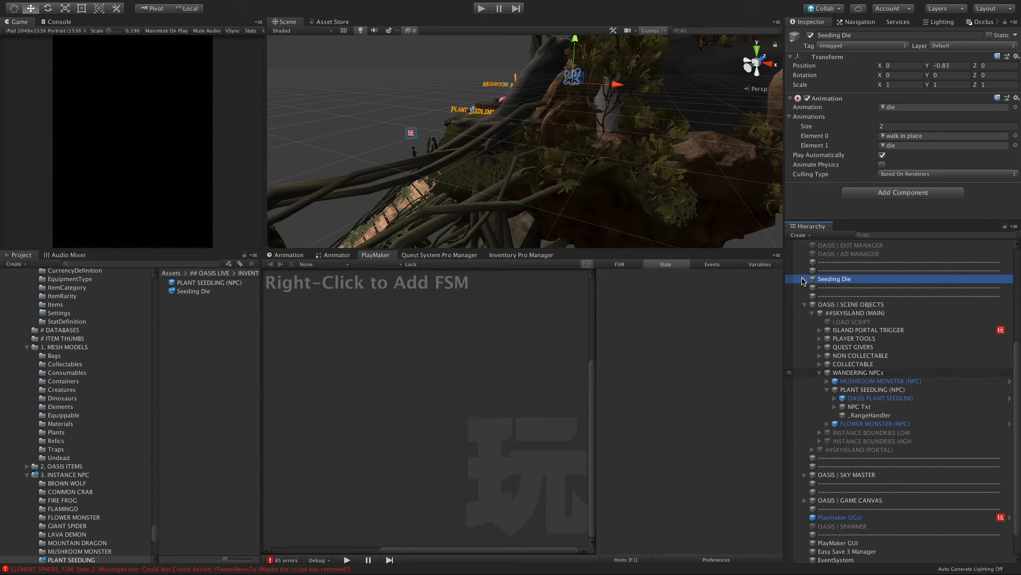
Create an empty parent object, nest Seeding Die under it, and lower Seeding Die to a Y position of about -0.48.
{"action": "right_click", "coordinate": [828, 282]}
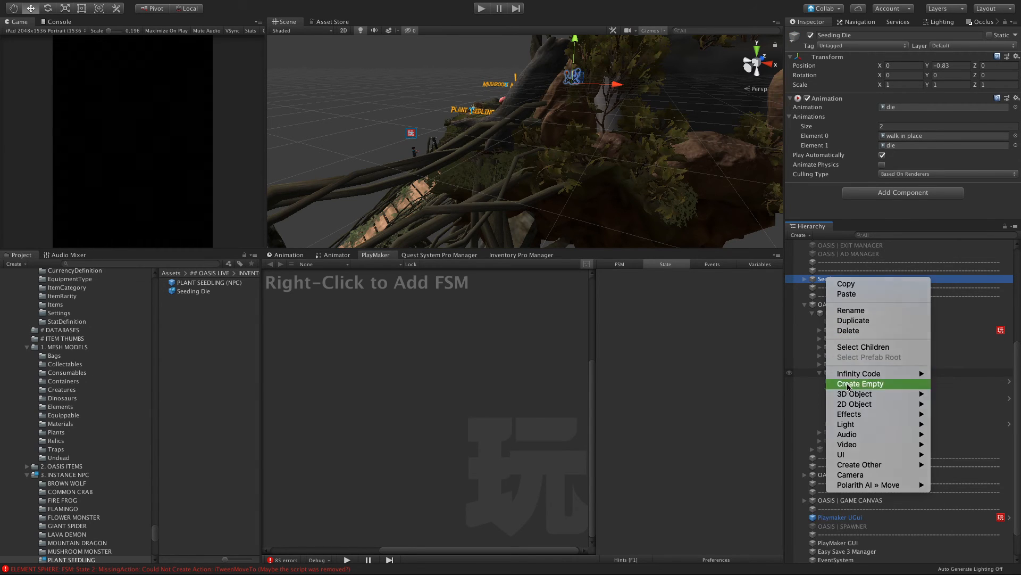
{"action": "left_click", "coordinate": [873, 383]}
{"action": "left_click_drag", "start_coordinate": [832, 364], "coordinate": [830, 279]}
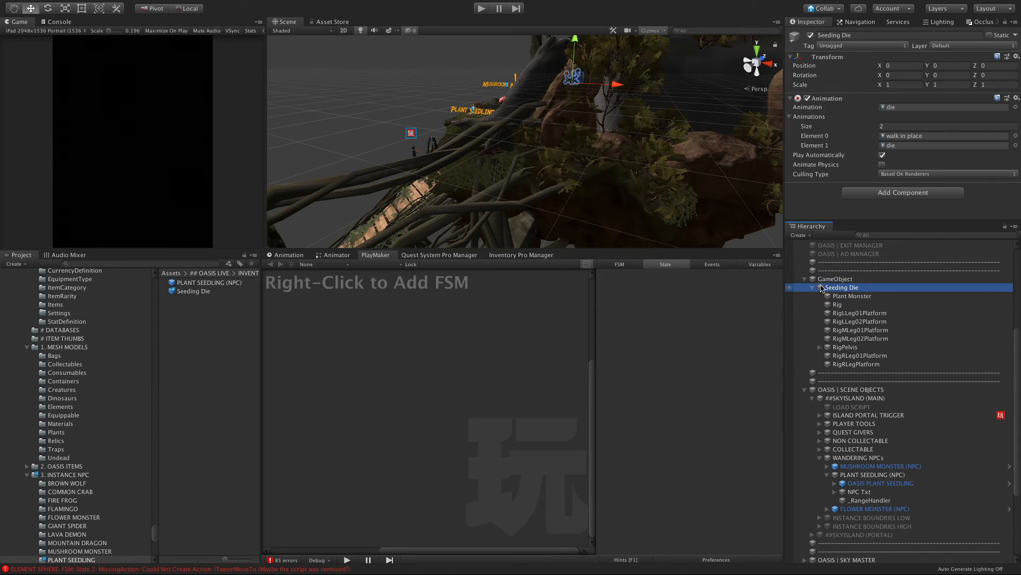
{"action": "left_click", "coordinate": [813, 288]}
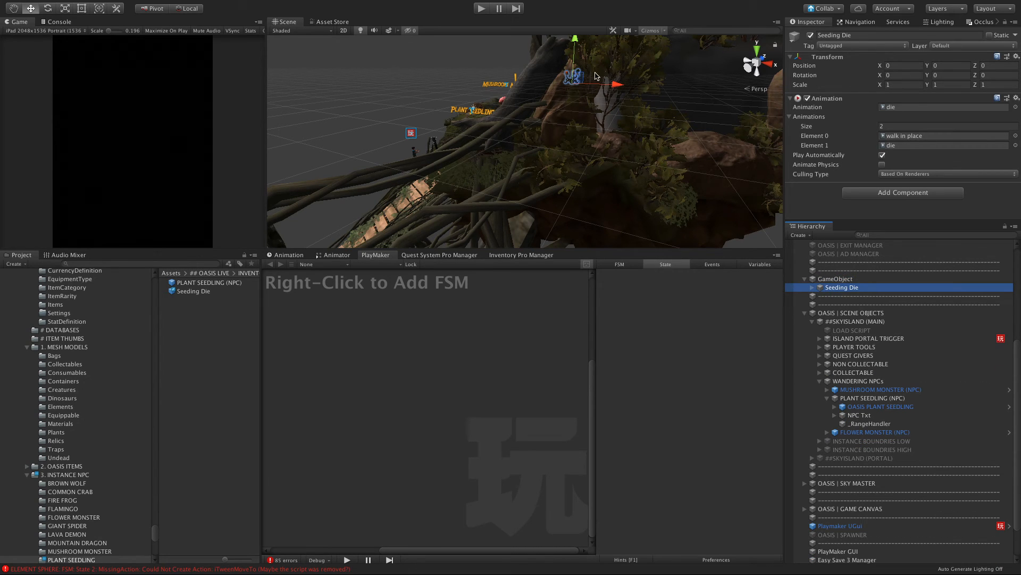
{"action": "left_click_drag", "start_coordinate": [575, 42], "coordinate": [576, 51]}
Rename the new parent object Plant_Seedling_Die and collapse it in the hierarchy.
{"action": "left_click", "coordinate": [836, 280]}
{"action": "left_click", "coordinate": [838, 280]}
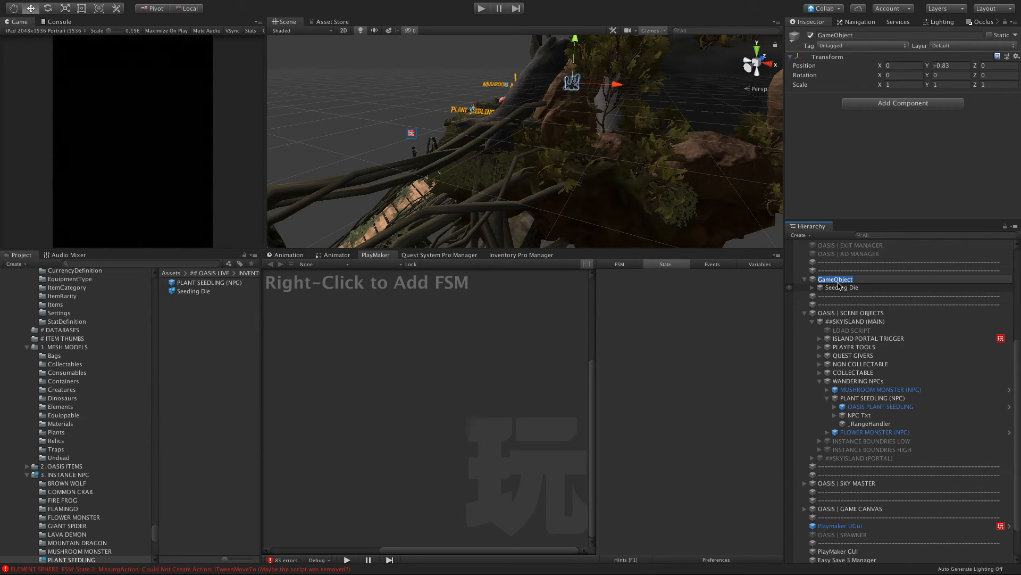
{"action": "type", "text": "Plant_Seedling_Die"}
{"action": "left_click", "coordinate": [854, 287]}
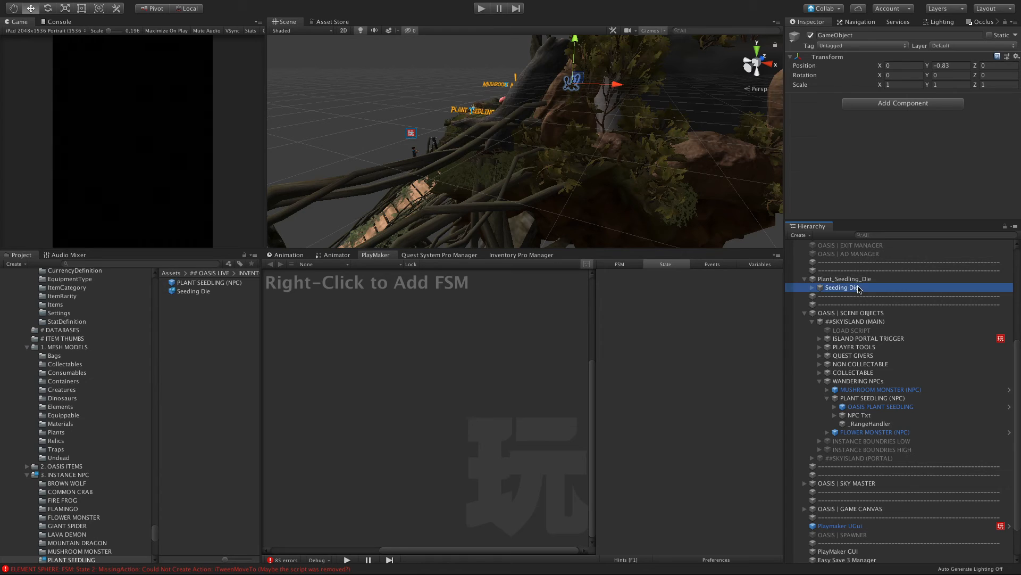
{"action": "left_click", "coordinate": [838, 279]}
{"action": "left_click", "coordinate": [817, 290]}
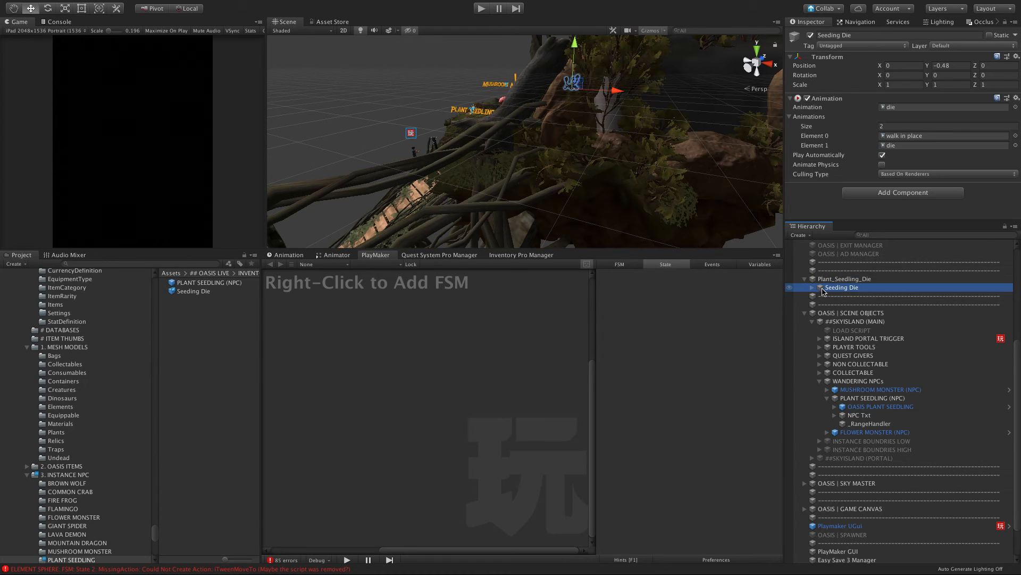
{"action": "left_click", "coordinate": [805, 279]}
{"action": "left_click", "coordinate": [832, 280]}
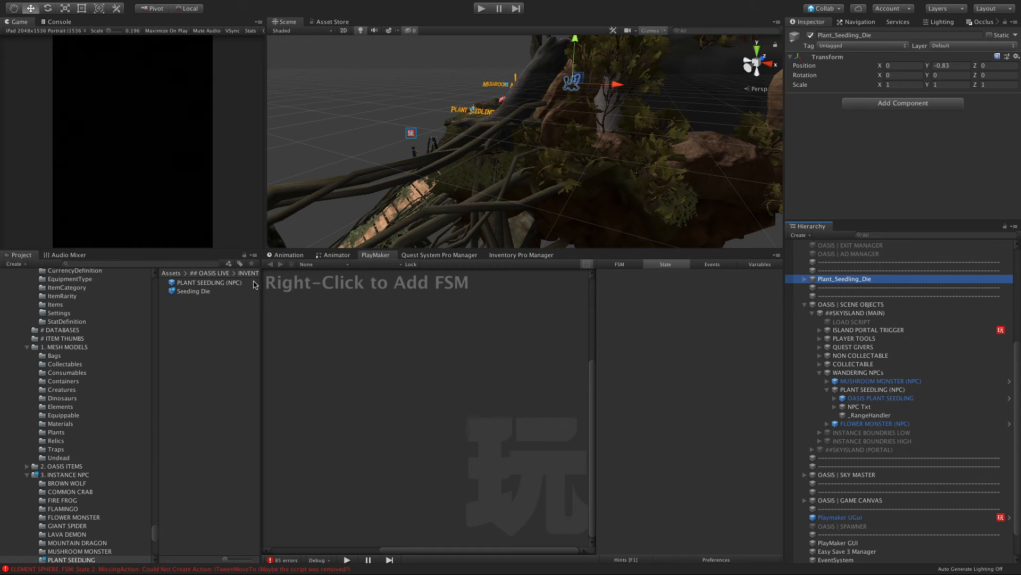
Open the FIRE FROG folder in 3. INSTANCE NPC and place Fire Frog dead below Plant_Seedling_Die in the hierarchy.
{"action": "left_click_drag", "start_coordinate": [258, 283], "coordinate": [321, 283]}
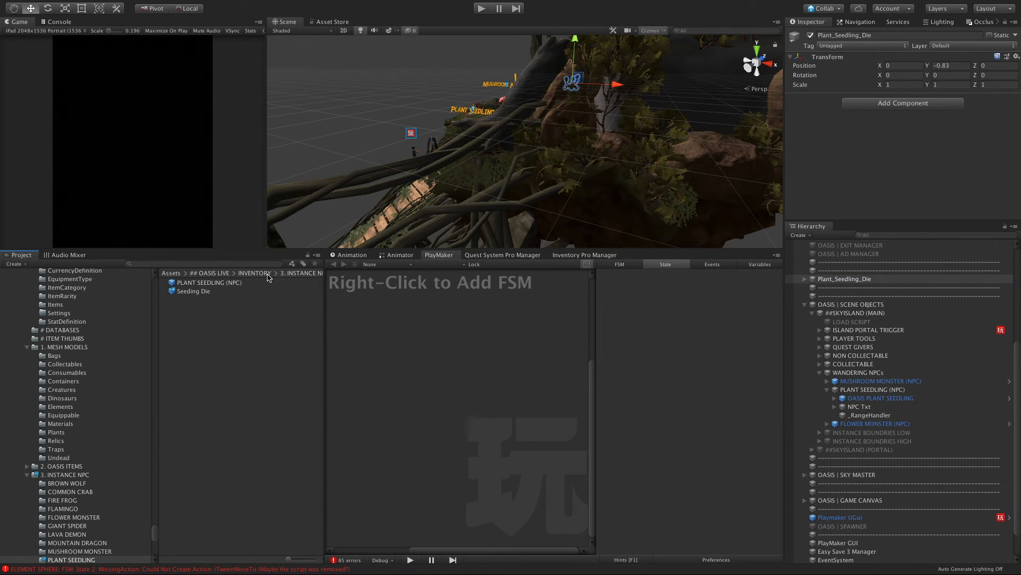
{"action": "left_click", "coordinate": [295, 273]}
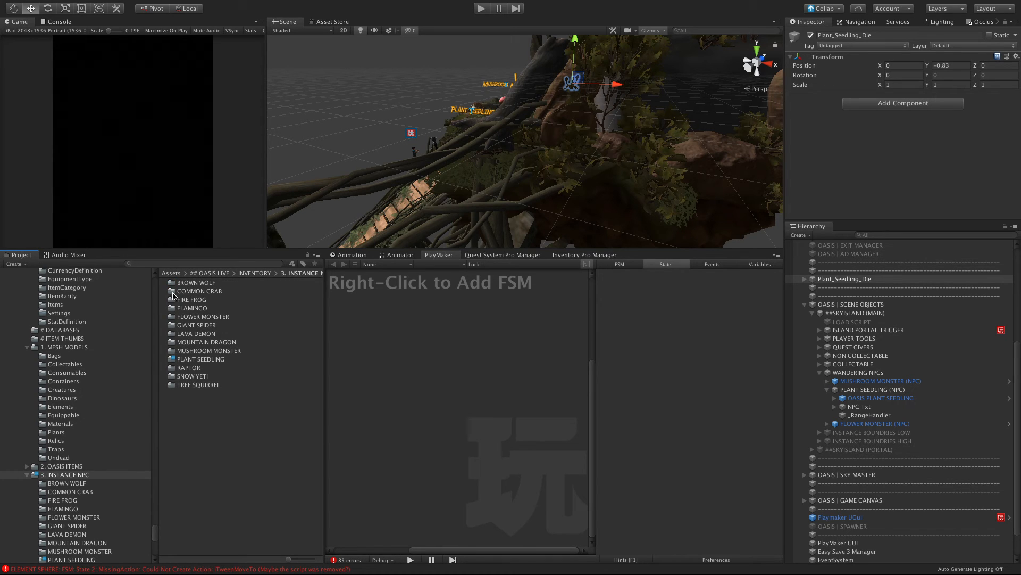
{"action": "double_click", "coordinate": [200, 301]}
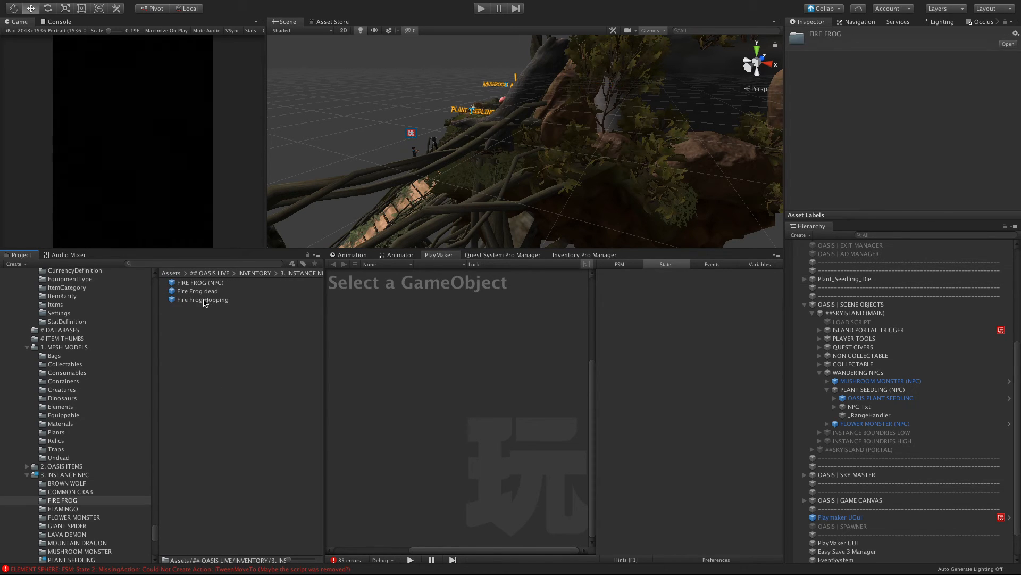
{"action": "left_click_drag", "start_coordinate": [172, 295], "coordinate": [854, 286]}
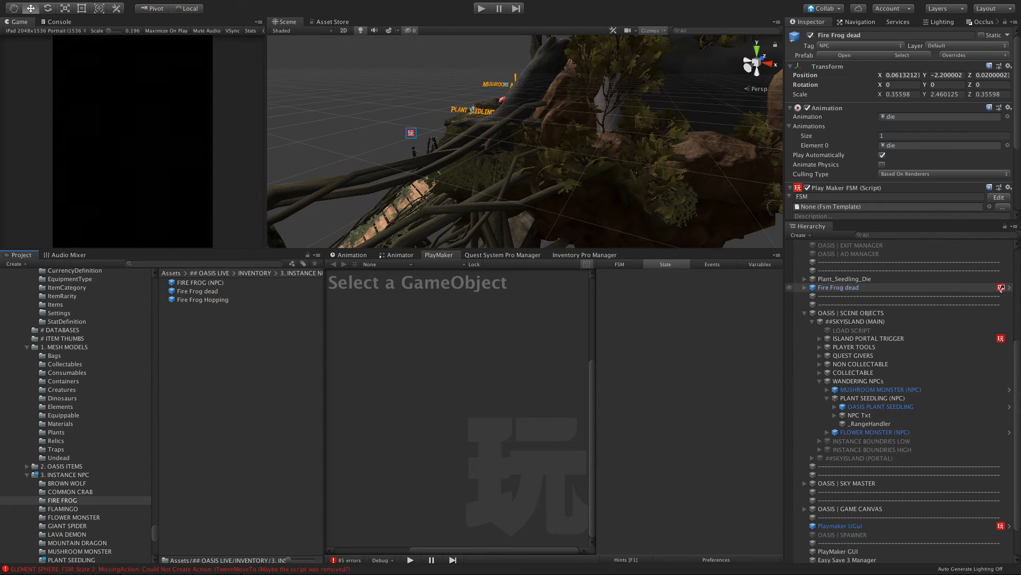
Copy the Play Maker FSM component from Fire Frog dead and paste it as a new component on Plant_Seedling_Die.
{"action": "left_click", "coordinate": [1008, 188]}
{"action": "left_click", "coordinate": [959, 240]}
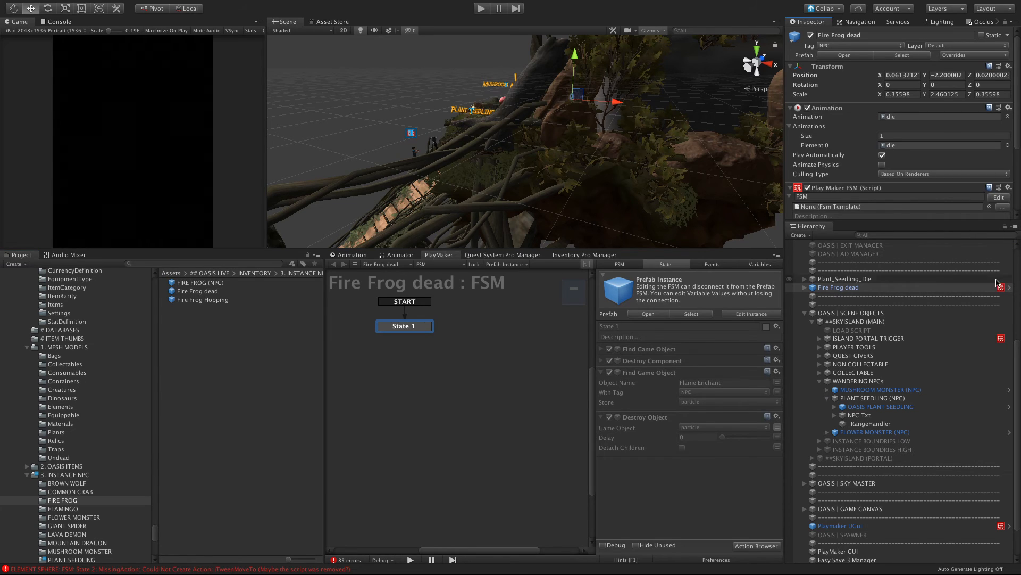
{"action": "left_click", "coordinate": [883, 280]}
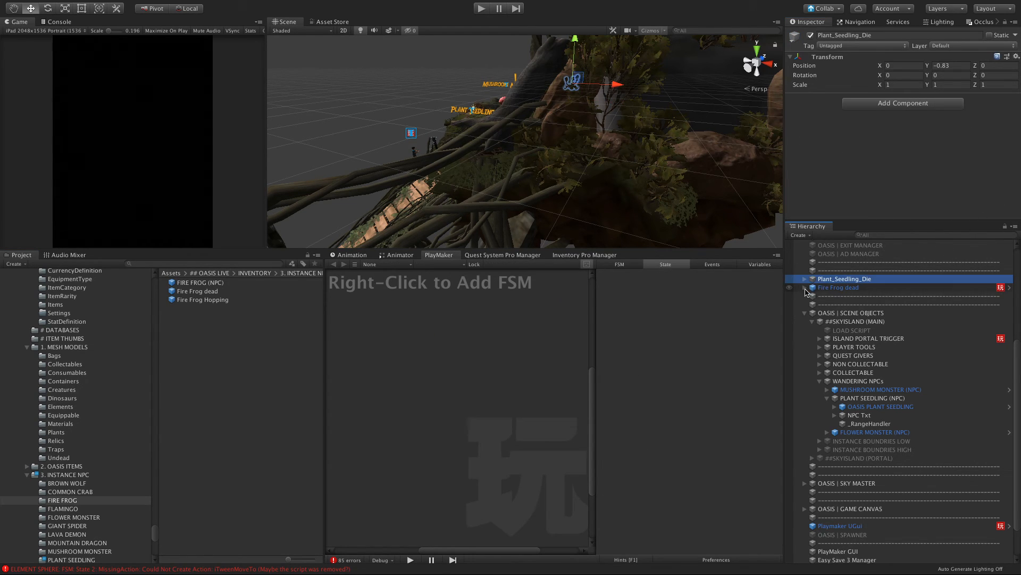
{"action": "left_click", "coordinate": [1016, 55]}
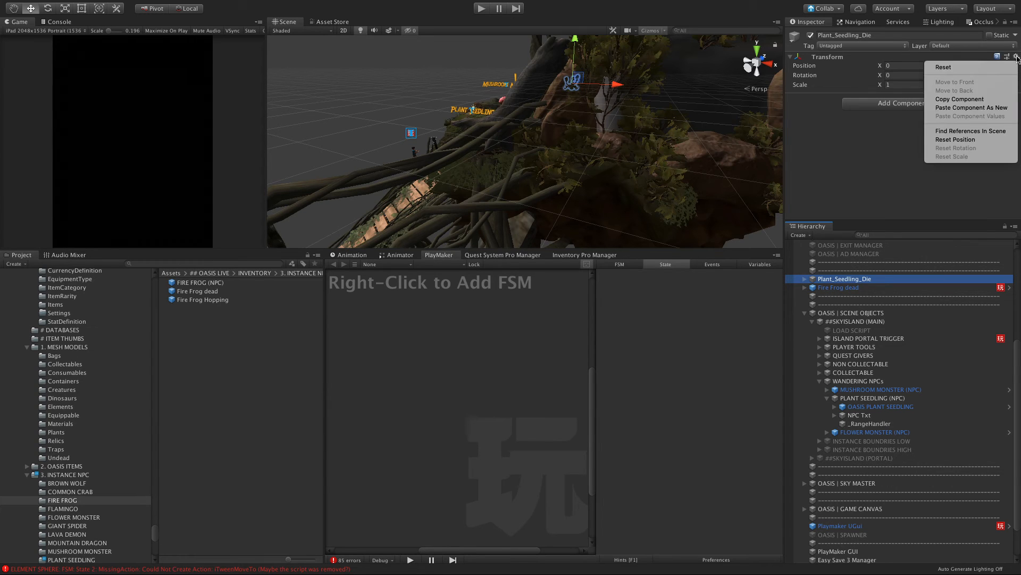
{"action": "left_click", "coordinate": [966, 106]}
Delete the Fire Frog dead instance from the scene hierarchy.
{"action": "left_click", "coordinate": [836, 288]}
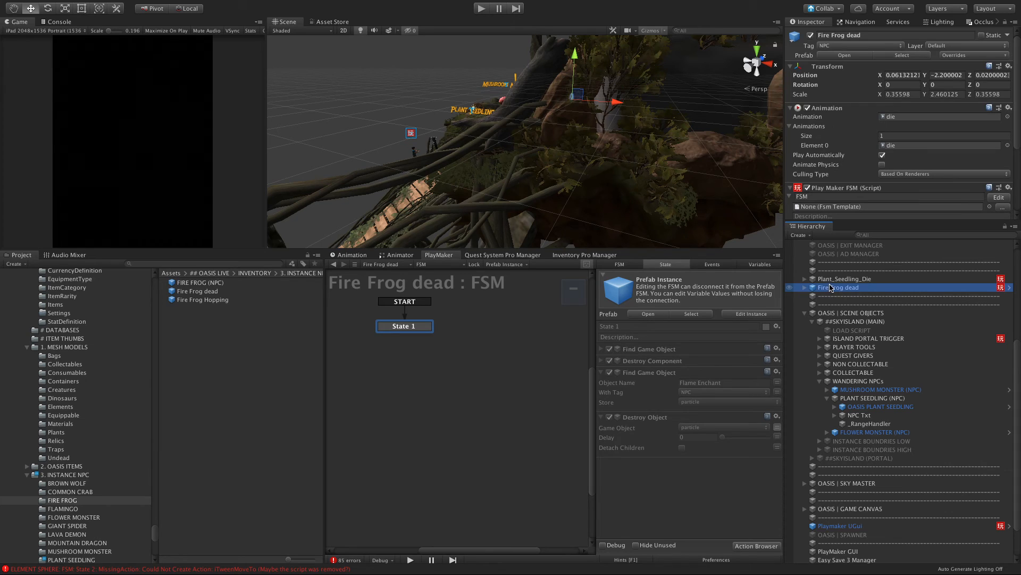
{"action": "left_click", "coordinate": [856, 296]}
{"action": "left_click", "coordinate": [851, 289]}
{"action": "right_click", "coordinate": [849, 288]}
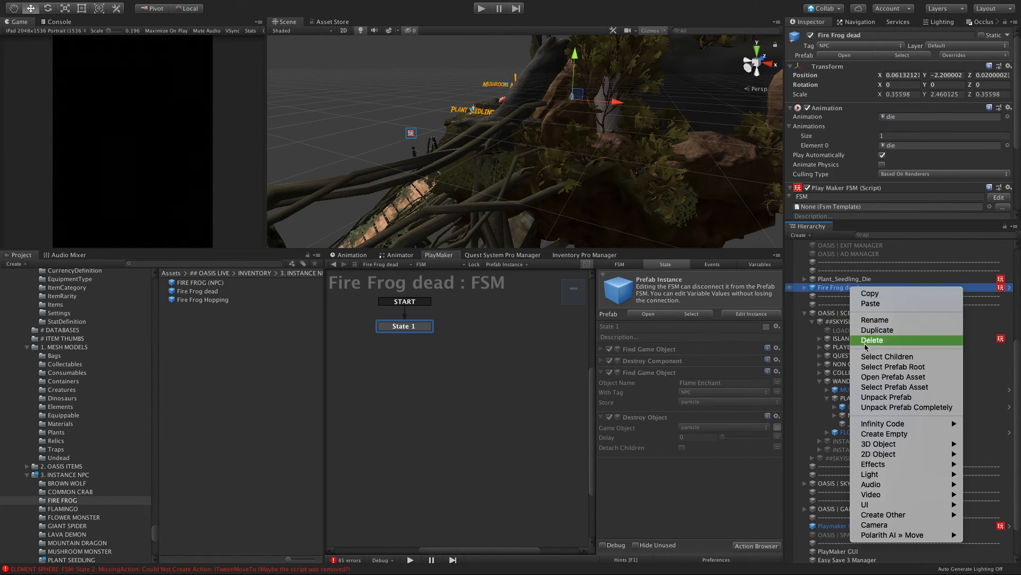
{"action": "left_click", "coordinate": [862, 343]}
Remove the Flame Enchant Find Game Object action and the Destroy Object action from State 1 of Plant_Seedling_Die's FSM.
{"action": "left_click", "coordinate": [839, 281]}
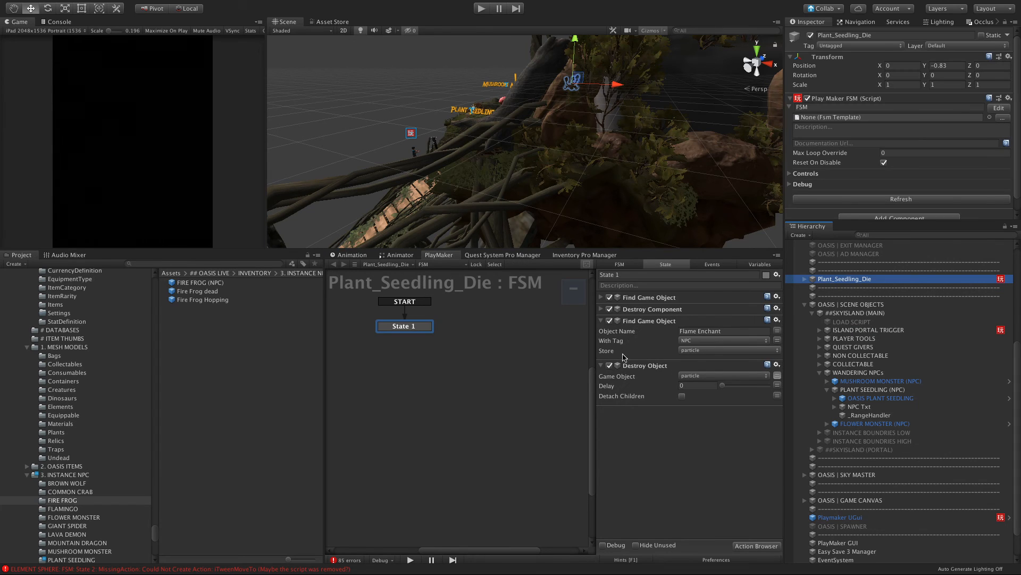
{"action": "left_click", "coordinate": [602, 298]}
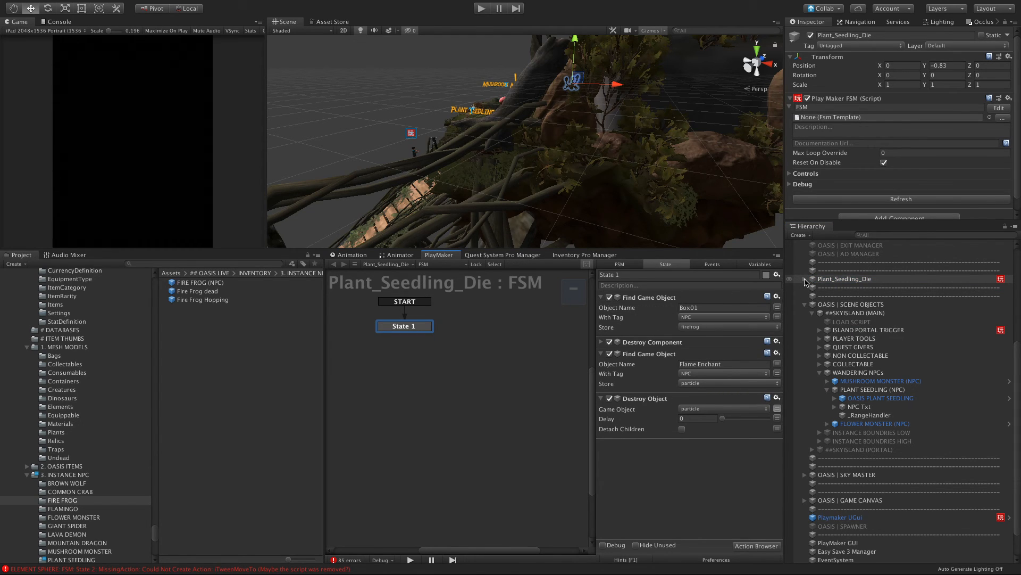
{"action": "scroll", "coordinate": [825, 357], "scroll_direction": "up", "scroll_amount": 1}
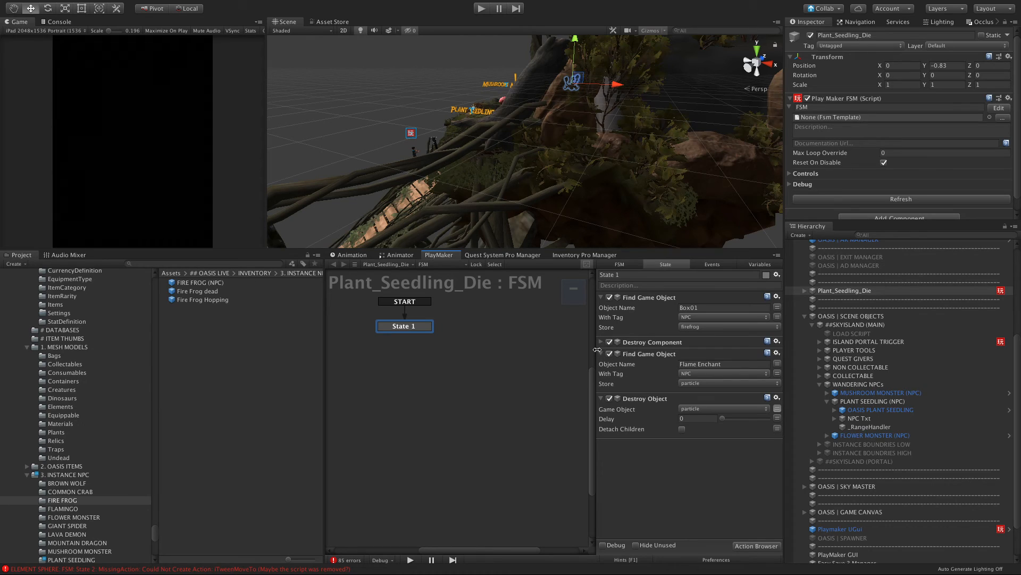
{"action": "left_click", "coordinate": [777, 353]}
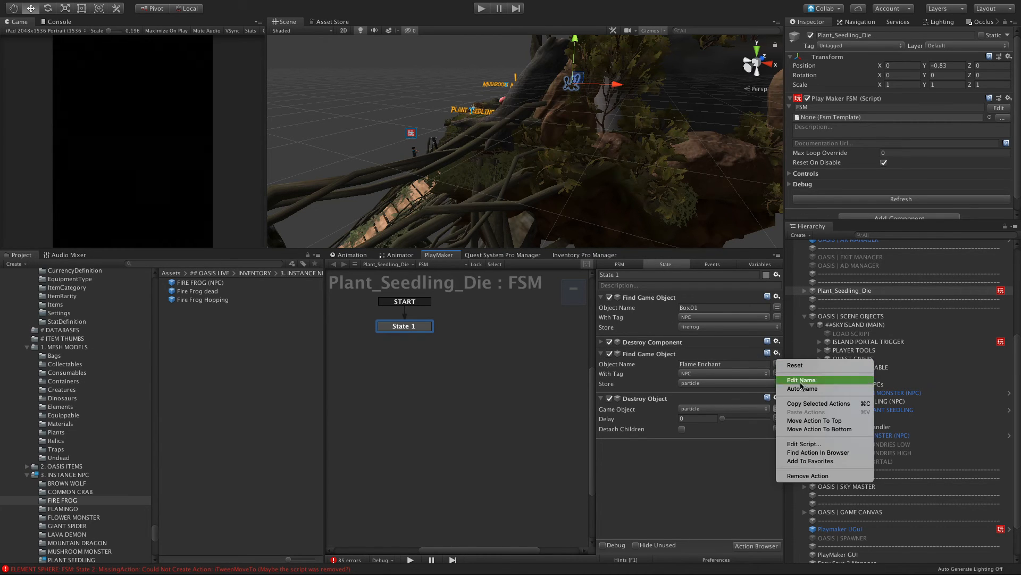
{"action": "left_click", "coordinate": [804, 476]}
{"action": "left_click", "coordinate": [778, 362]}
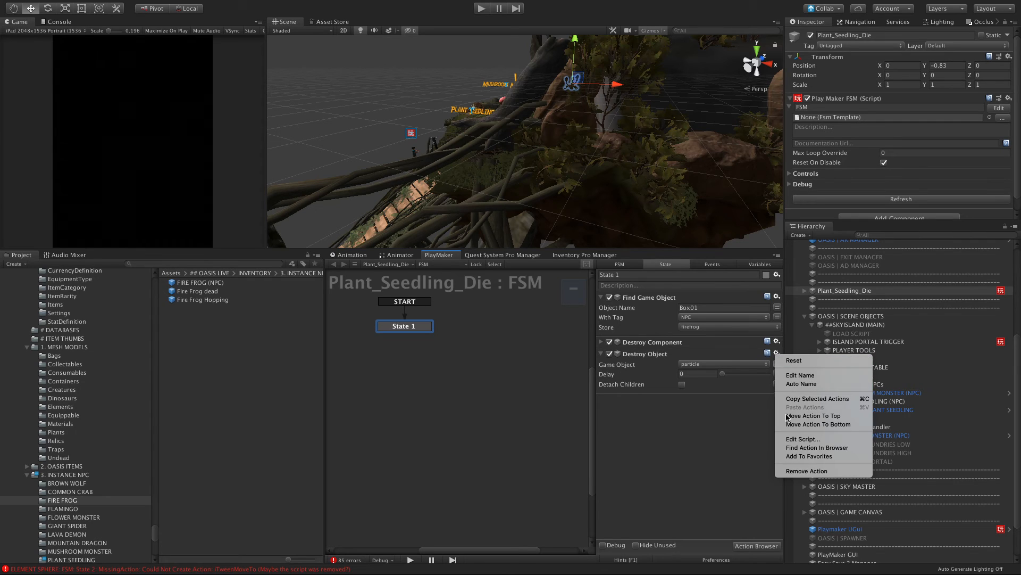
{"action": "left_click", "coordinate": [800, 471]}
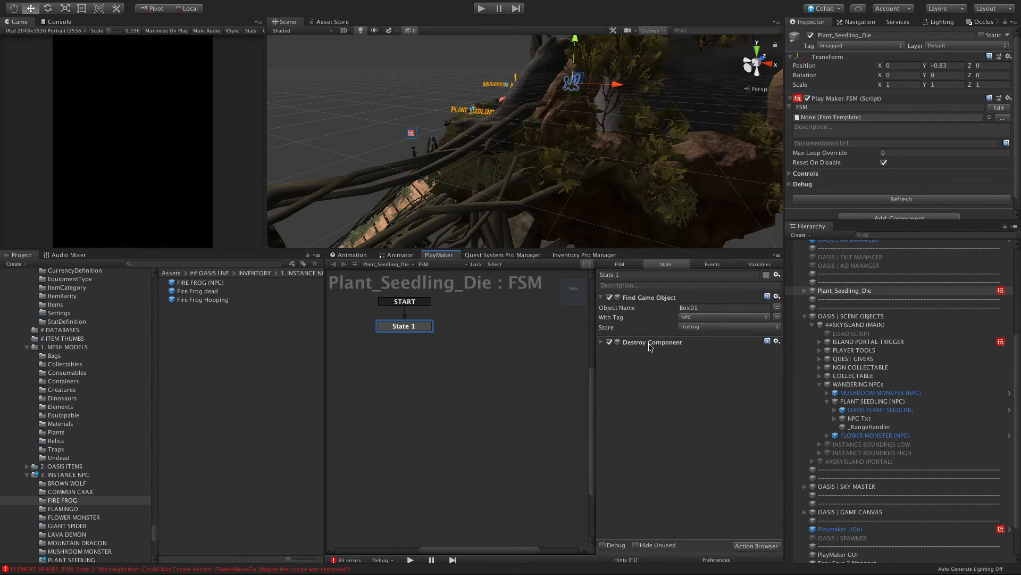
Store the Find Game Object result in a new variable plant_seedling and set that variable as Destroy Component's target.
{"action": "left_click", "coordinate": [601, 342]}
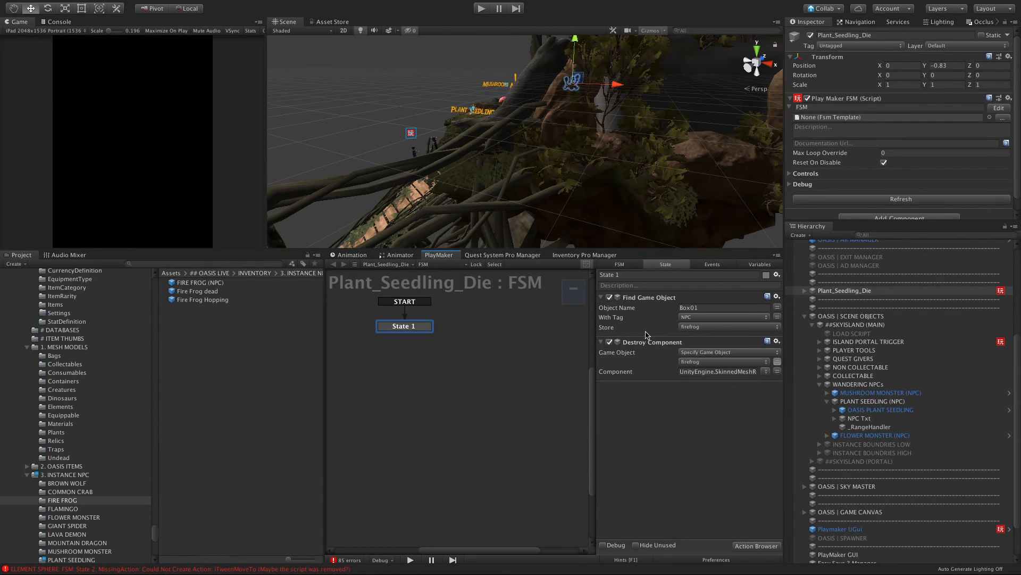
{"action": "left_click", "coordinate": [700, 328]}
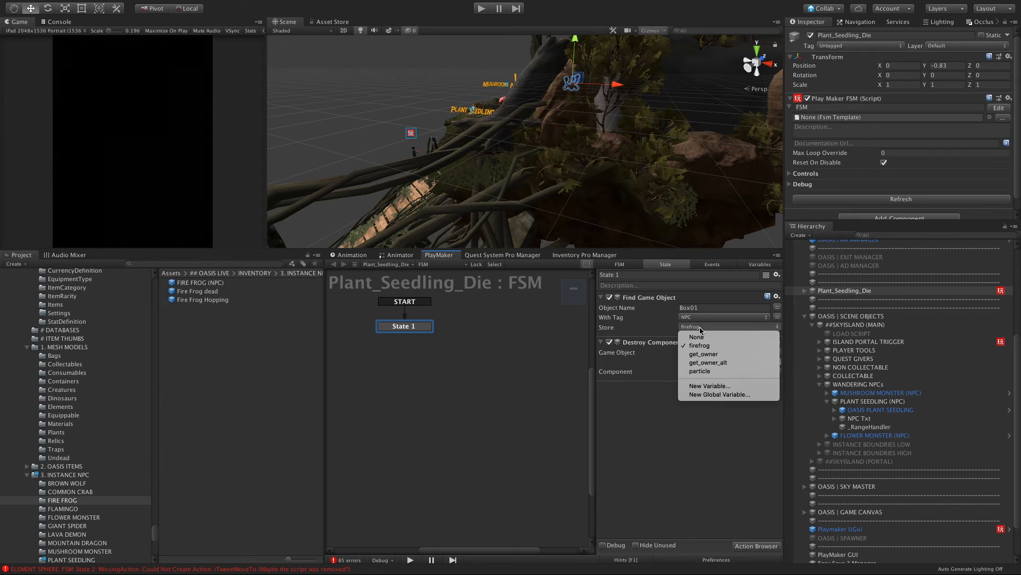
{"action": "left_click", "coordinate": [708, 388]}
{"action": "type", "text": "plan"}
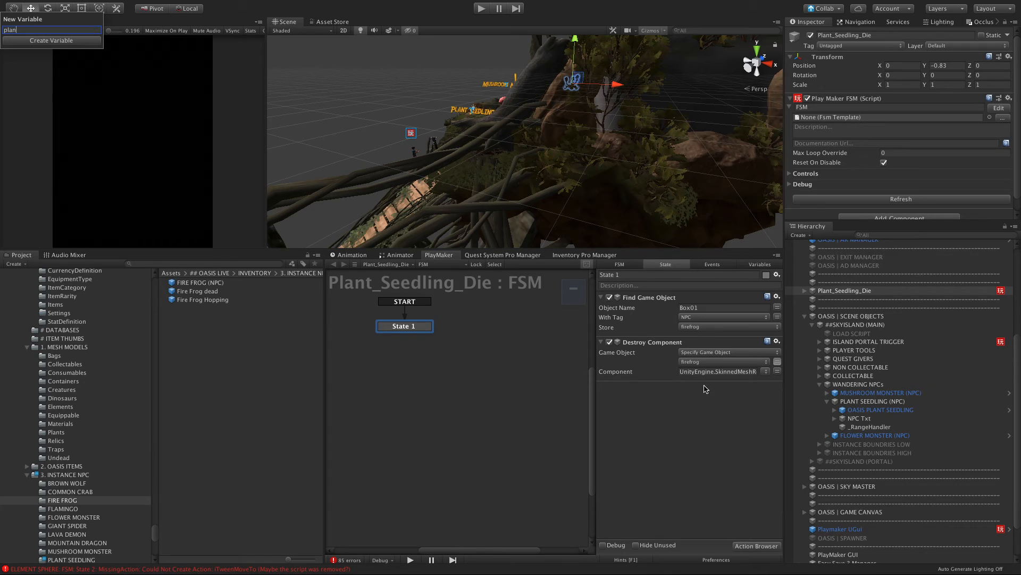
{"action": "type", "text": "t_seedling"}
{"action": "key", "text": "Return"}
{"action": "left_click", "coordinate": [700, 362]}
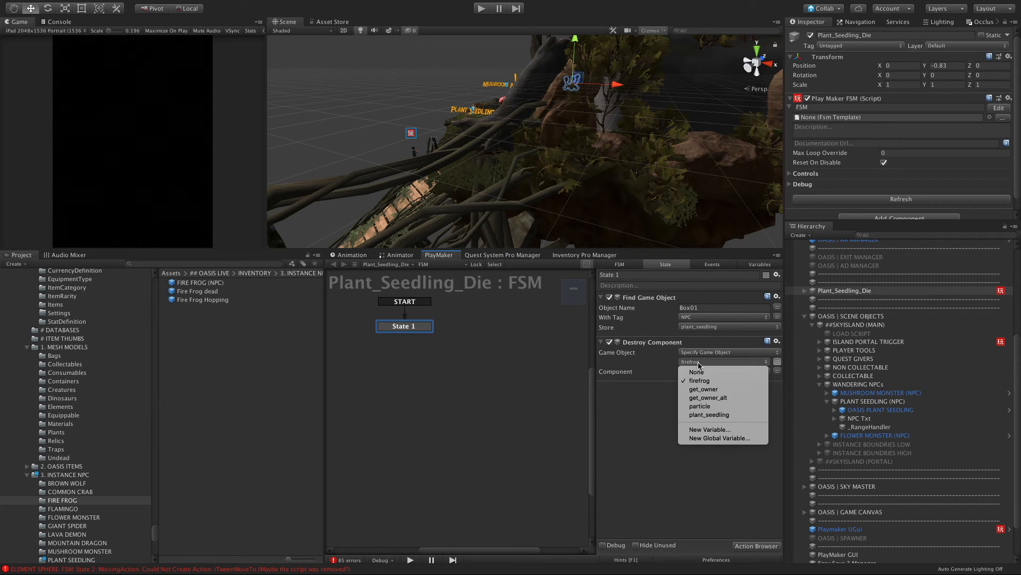
{"action": "left_click", "coordinate": [698, 413]}
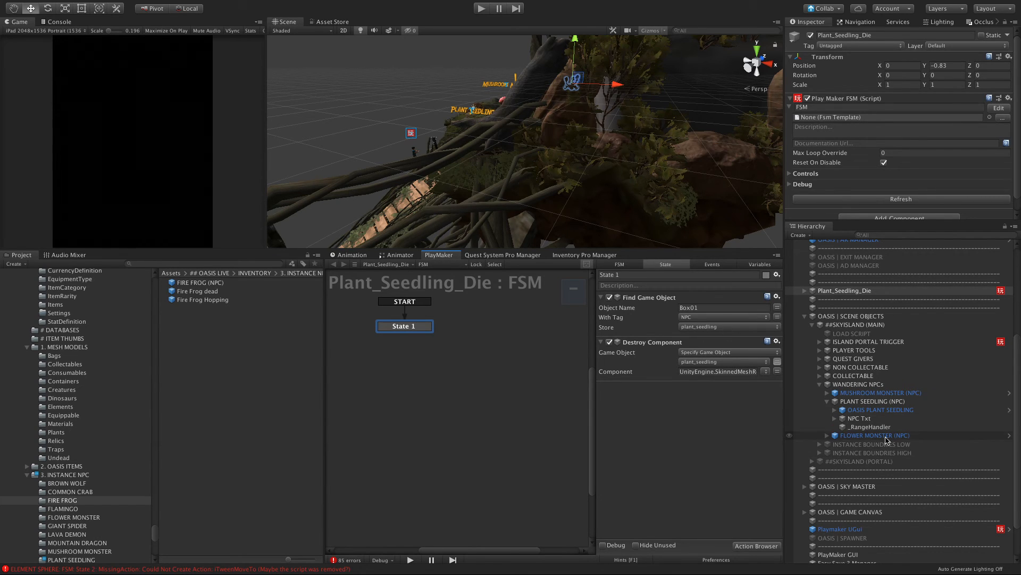
Look up the mesh object under OASIS PLANT SEEDLING and set the Find Game Object action's object name to Plant Monster.
{"action": "left_click", "coordinate": [834, 410]}
{"action": "left_click", "coordinate": [857, 420]}
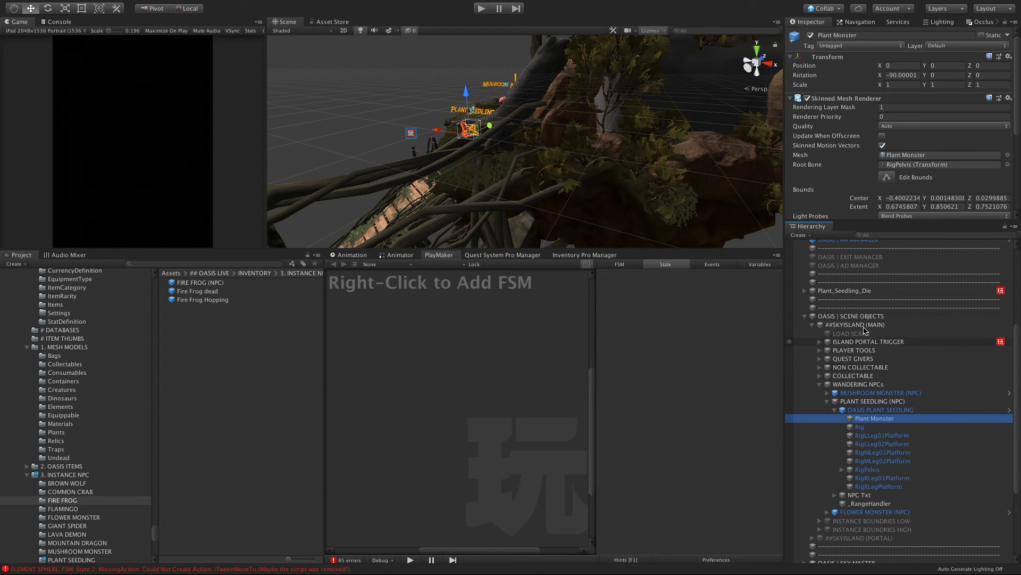
{"action": "left_click", "coordinate": [846, 292]}
{"action": "left_click", "coordinate": [703, 308]}
{"action": "type", "text": "PLan"}
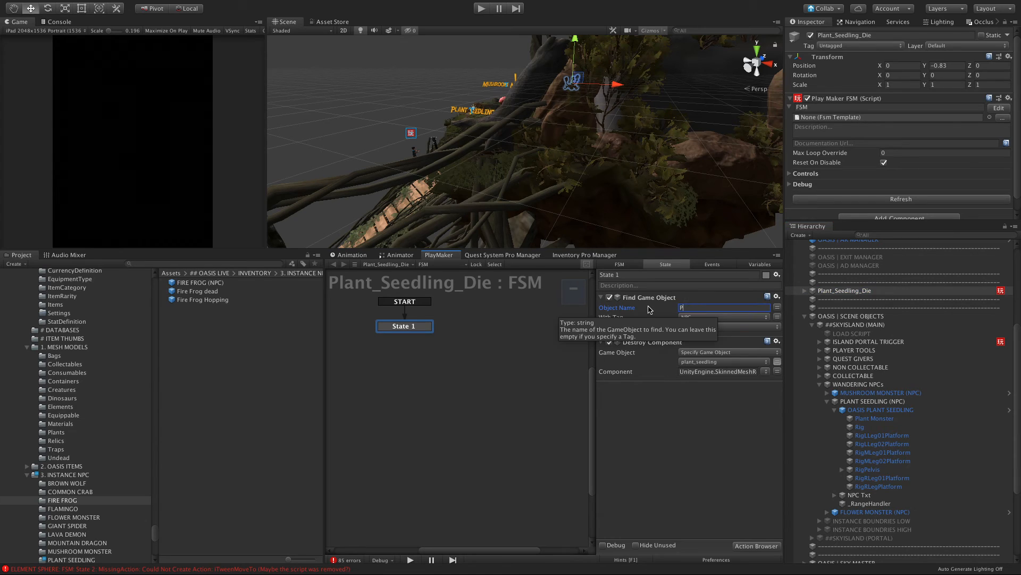
{"action": "key", "text": "BackSpace"}
{"action": "key", "text": "BackSpace"}
{"action": "key", "text": "BackSpace"}
{"action": "type", "text": "lant Mo"}
{"action": "key", "text": "Return"}
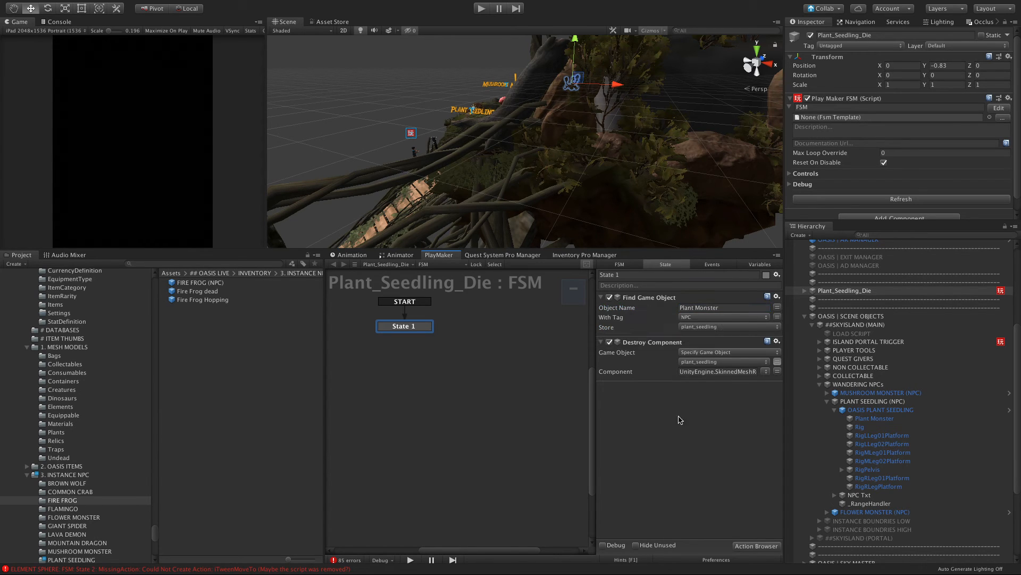
Assign the NPC tag to the Plant Monster mesh under OASIS PLANT SEEDLING and recheck Plant_Seedling_Die's FSM actions.
{"action": "left_click", "coordinate": [865, 410]}
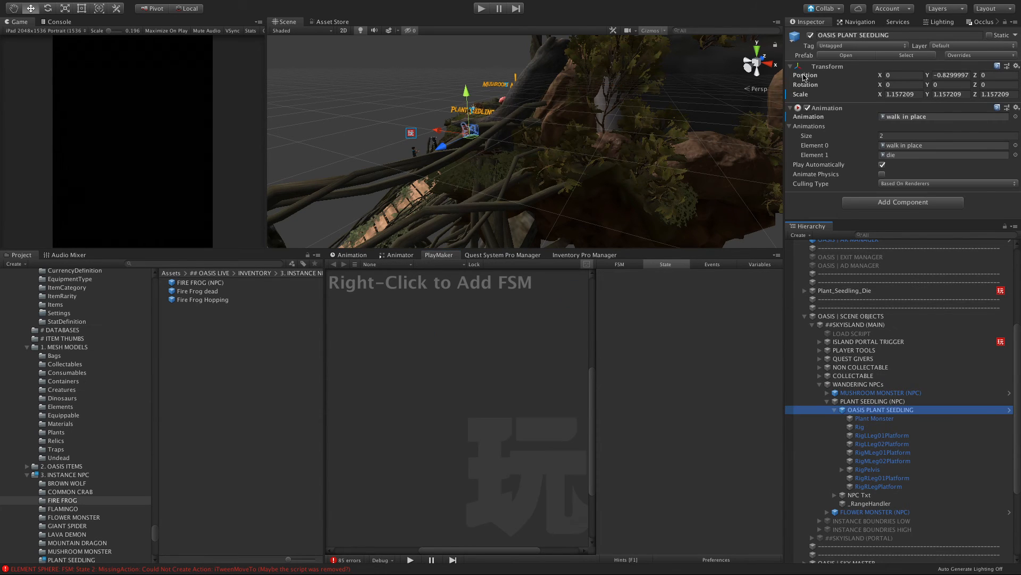
{"action": "left_click", "coordinate": [874, 418]}
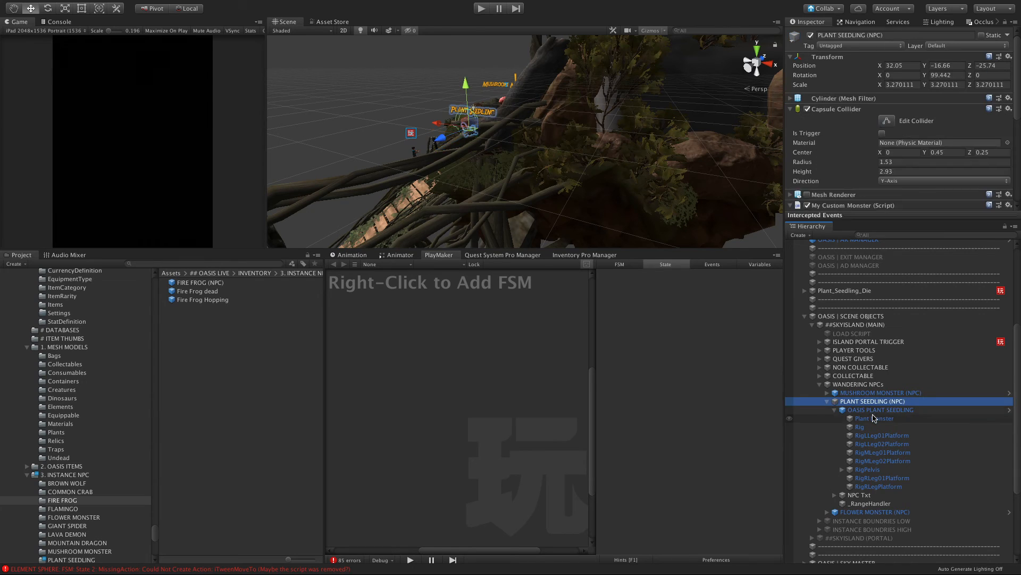
{"action": "left_click", "coordinate": [853, 45]}
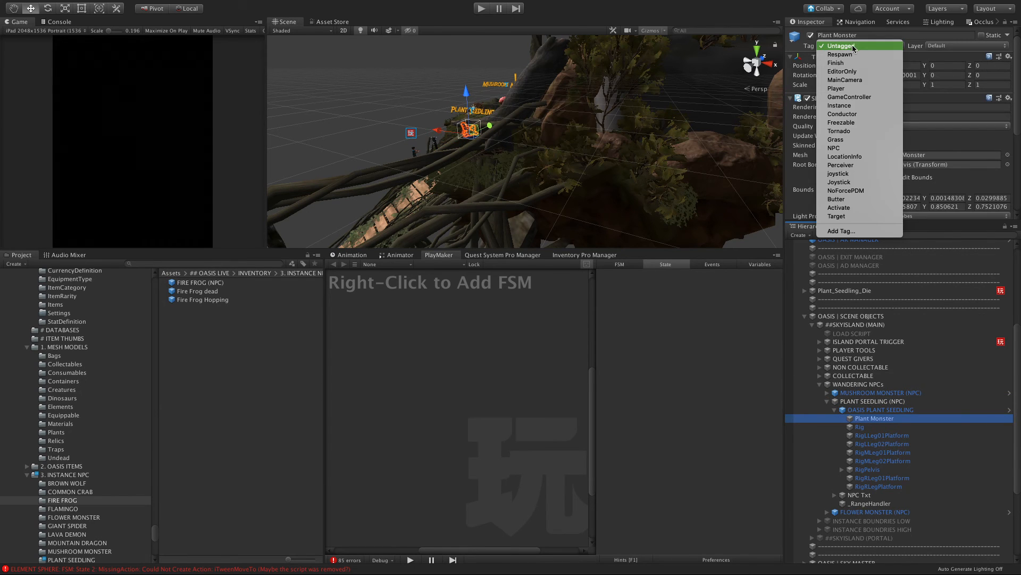
{"action": "left_click", "coordinate": [835, 148]}
{"action": "left_click", "coordinate": [883, 452]}
{"action": "left_click", "coordinate": [881, 410]}
{"action": "left_click", "coordinate": [873, 418]}
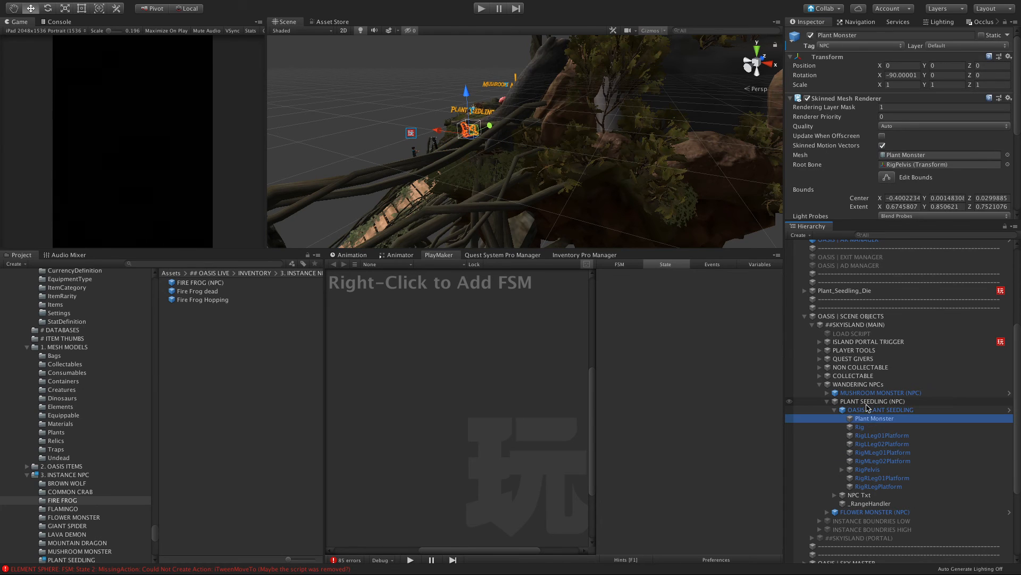
{"action": "left_click", "coordinate": [863, 402]}
{"action": "left_click", "coordinate": [852, 291]}
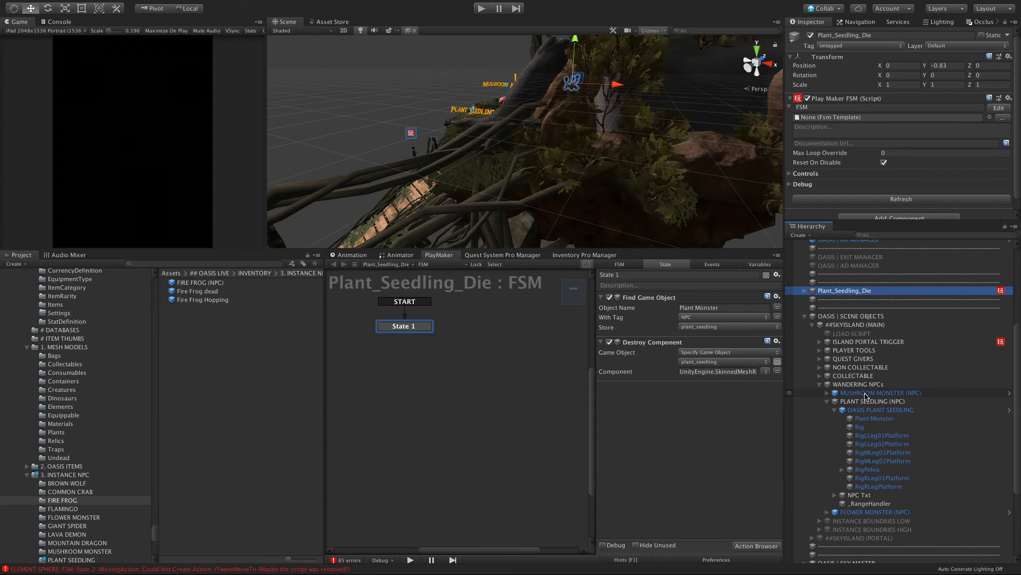
Save the Plant_Seedling_Die object from the scene as a prefab in the 3. INSTANCE NPC/PLANT SEEDLING folder.
{"action": "left_click", "coordinate": [850, 274]}
{"action": "left_click", "coordinate": [855, 299]}
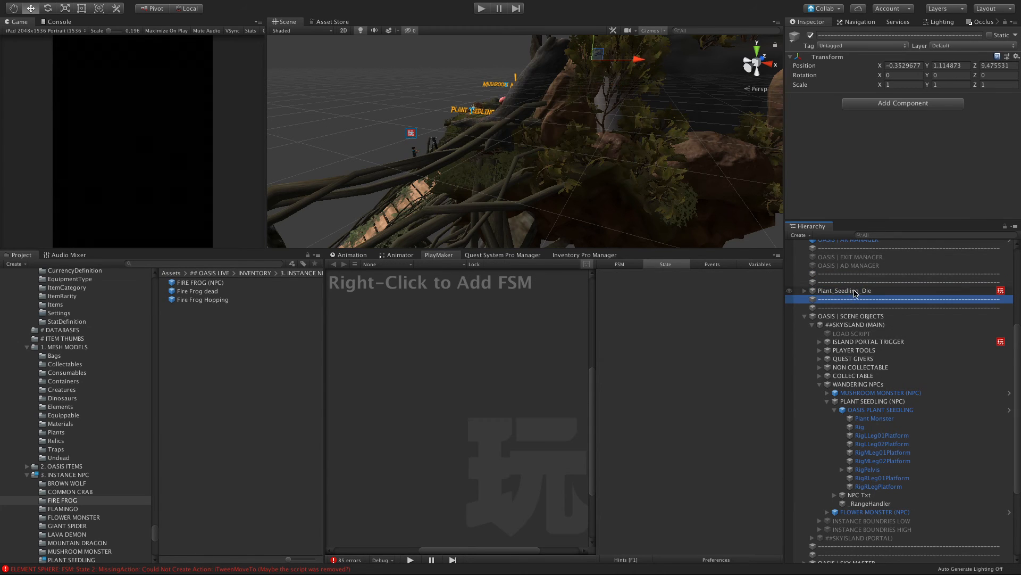
{"action": "left_click", "coordinate": [843, 291]}
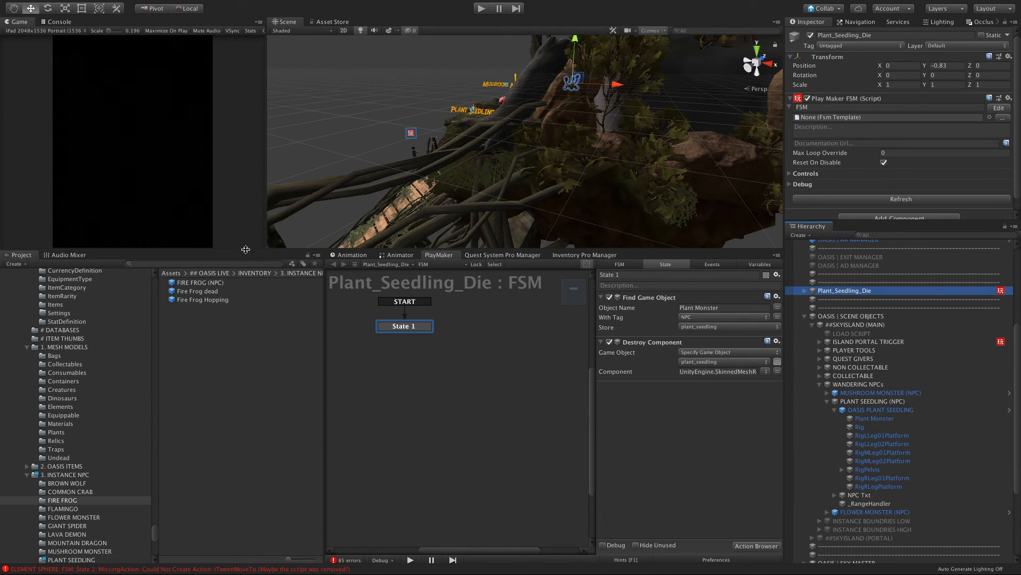
{"action": "left_click", "coordinate": [300, 274]}
{"action": "double_click", "coordinate": [192, 363]}
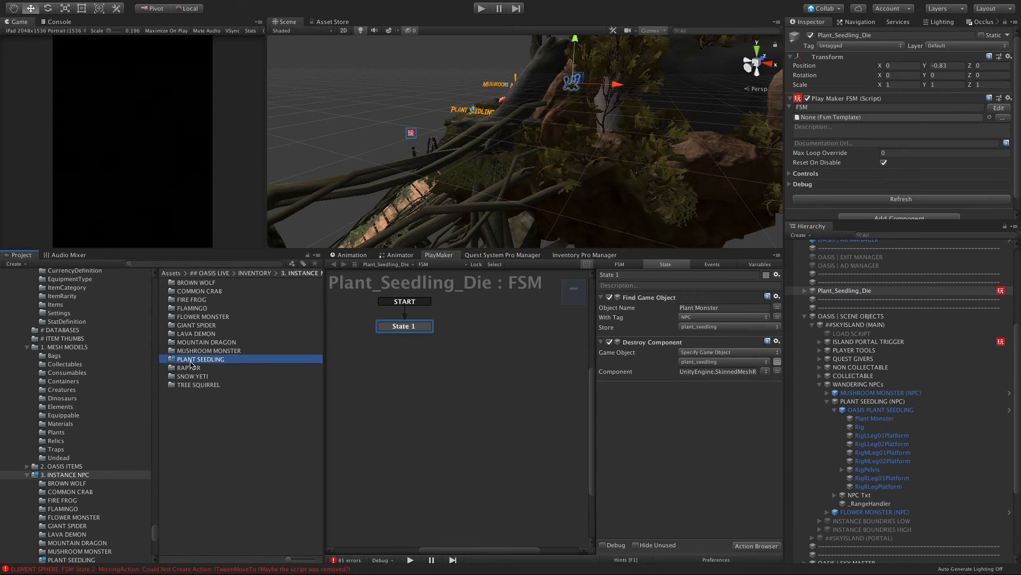
{"action": "left_click_drag", "start_coordinate": [846, 290], "coordinate": [181, 342]}
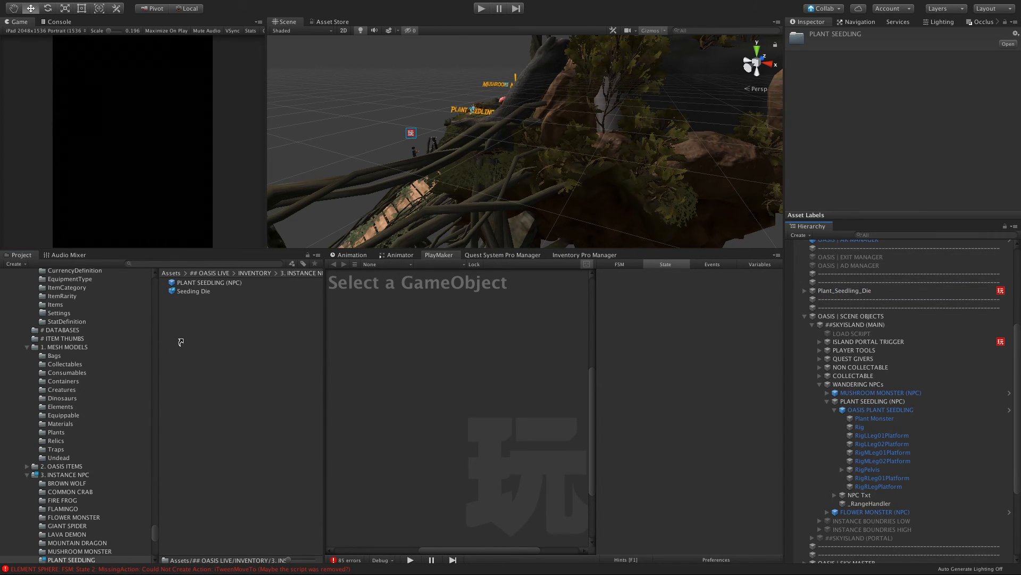
Delete the old Seeding Die prefab from the PLANT SEEDLING folder.
{"action": "left_click_drag", "start_coordinate": [188, 299], "coordinate": [186, 301]}
{"action": "right_click", "coordinate": [195, 301]}
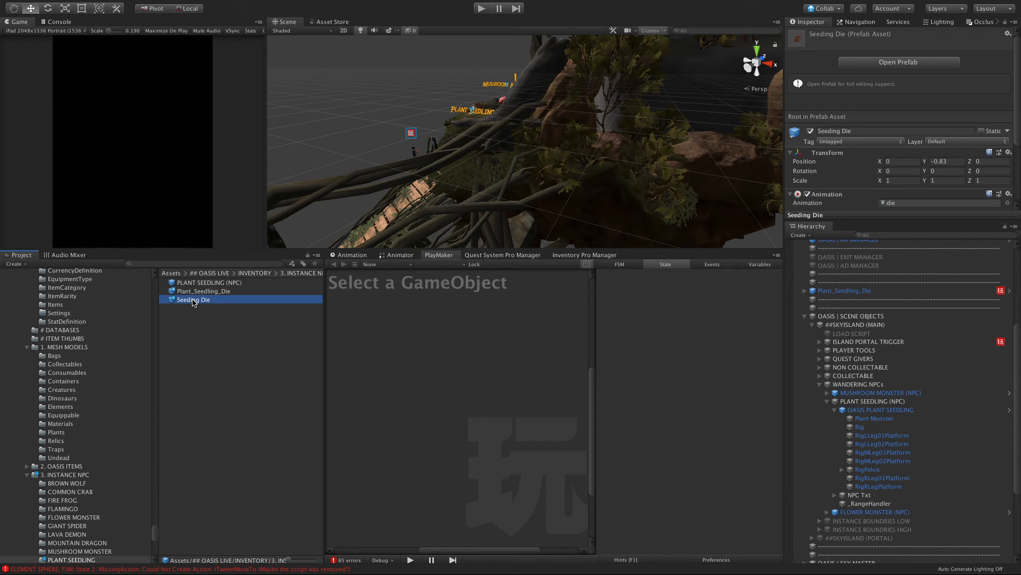
{"action": "left_click", "coordinate": [211, 340]}
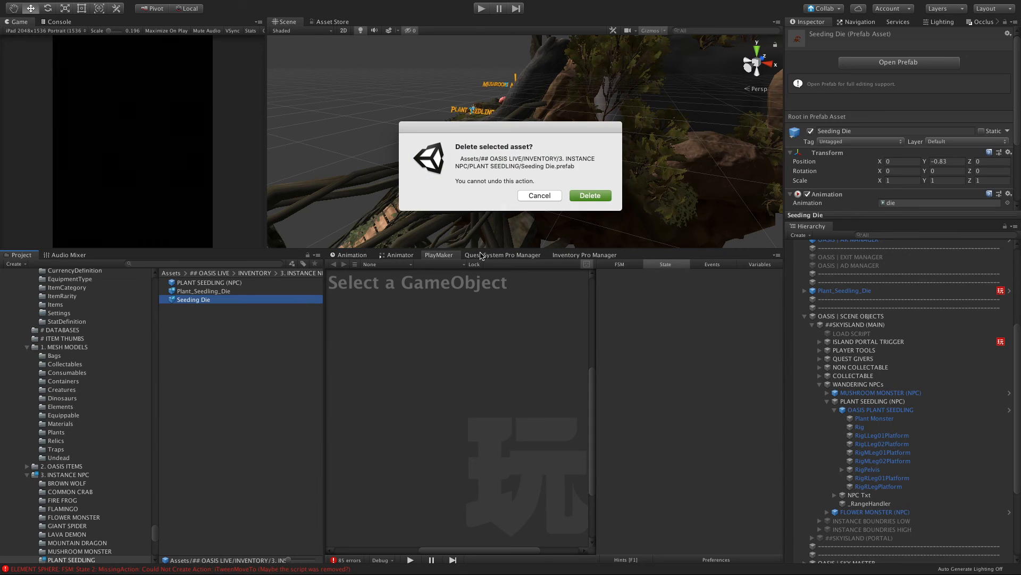
{"action": "key", "text": "Return"}
Assign Plant_Seedling_Die as the Corpse Particle Effect Prefab in the PLANT SEEDLING (NPC) prefab asset's My Custom Monster script.
{"action": "left_click", "coordinate": [199, 284]}
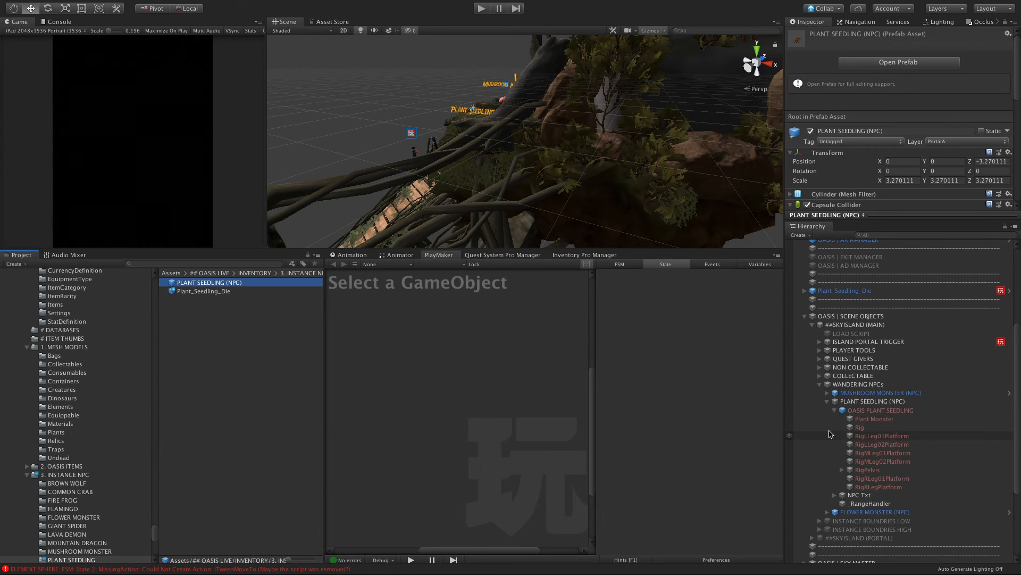
{"action": "left_click", "coordinate": [835, 413]}
{"action": "left_click", "coordinate": [835, 411]}
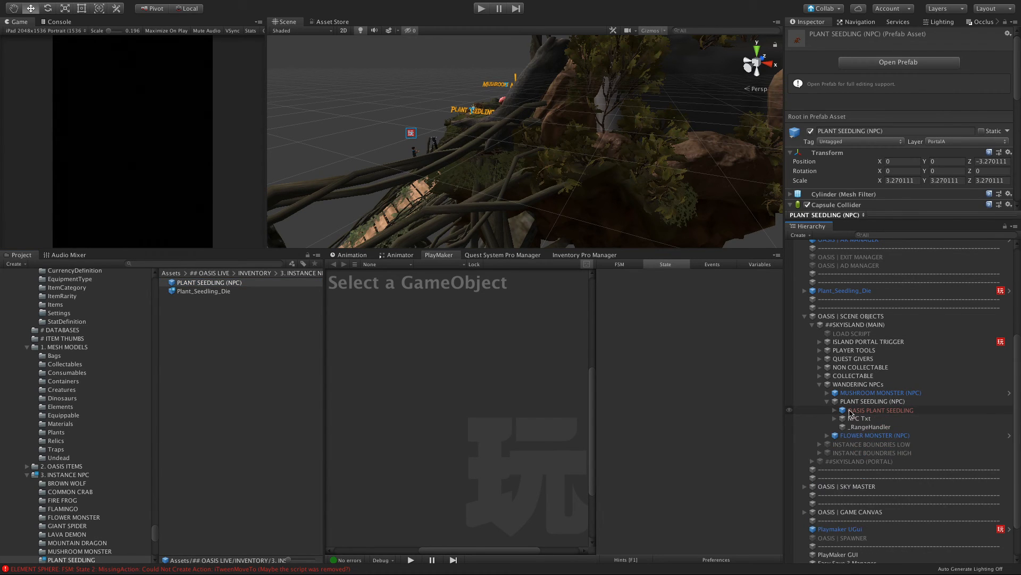
{"action": "left_click", "coordinate": [865, 411]}
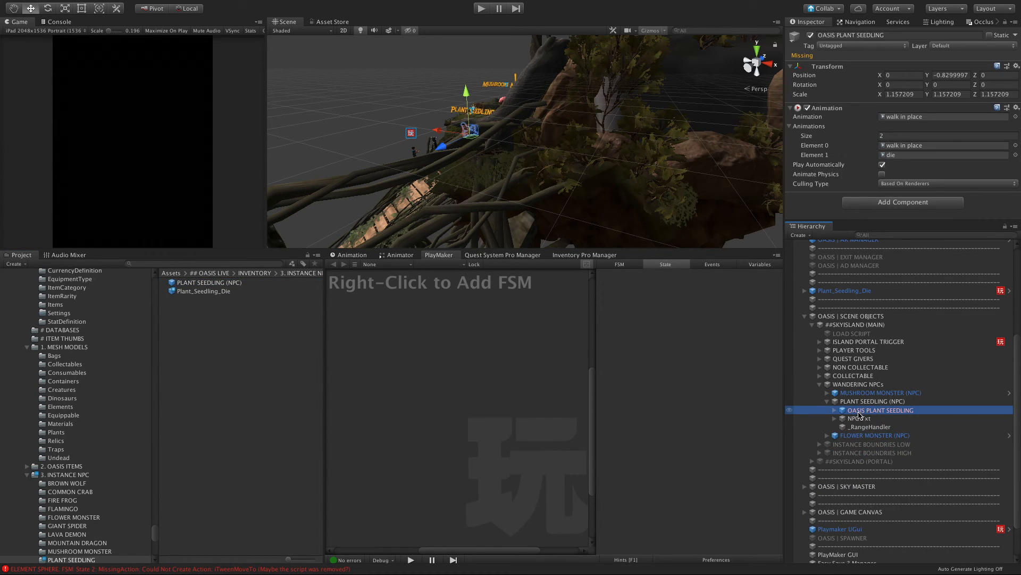
{"action": "left_click", "coordinate": [854, 419]}
{"action": "left_click", "coordinate": [854, 411]}
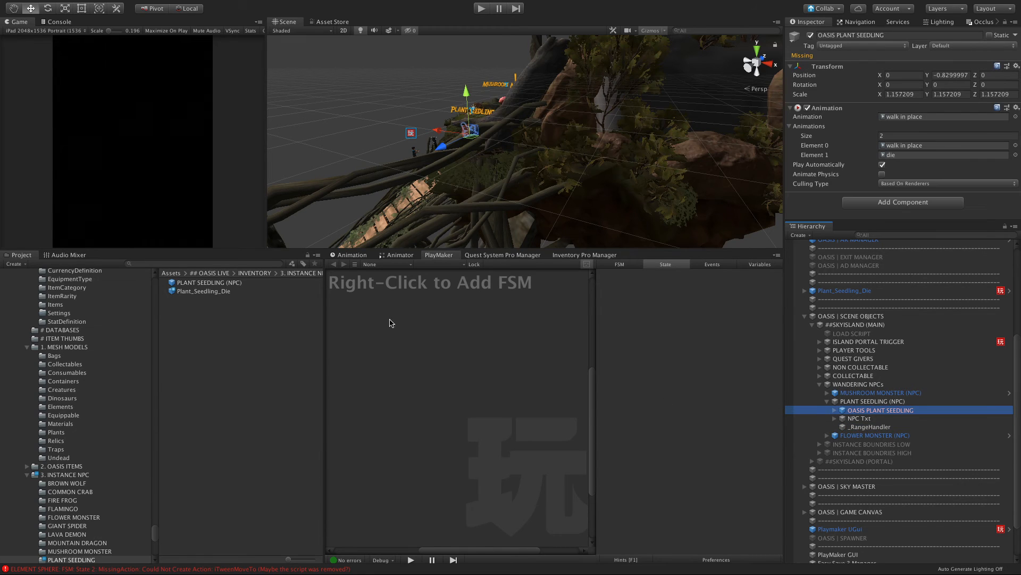
{"action": "left_click", "coordinate": [218, 284]}
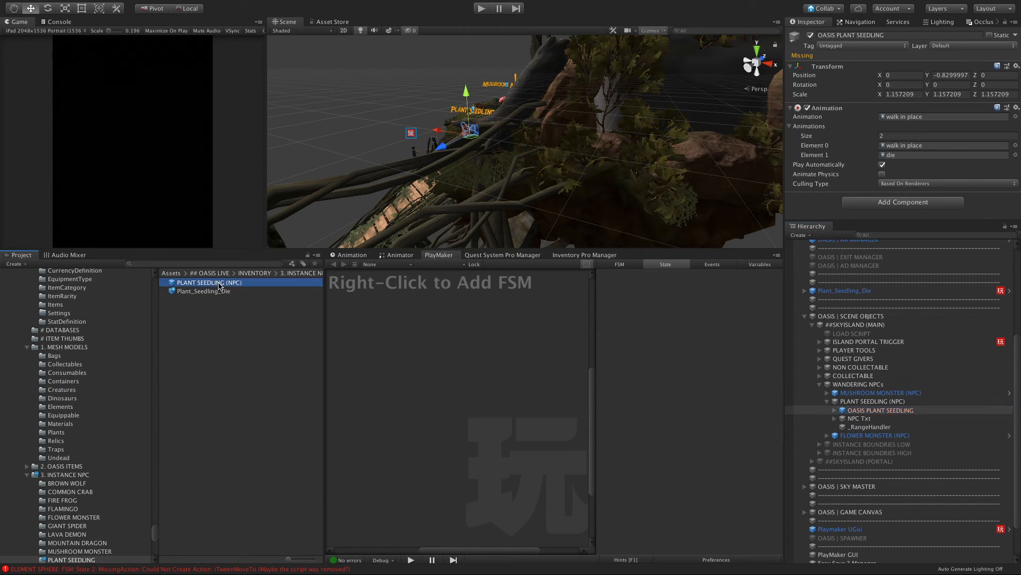
{"action": "scroll", "coordinate": [874, 163], "scroll_direction": "down", "scroll_amount": 5}
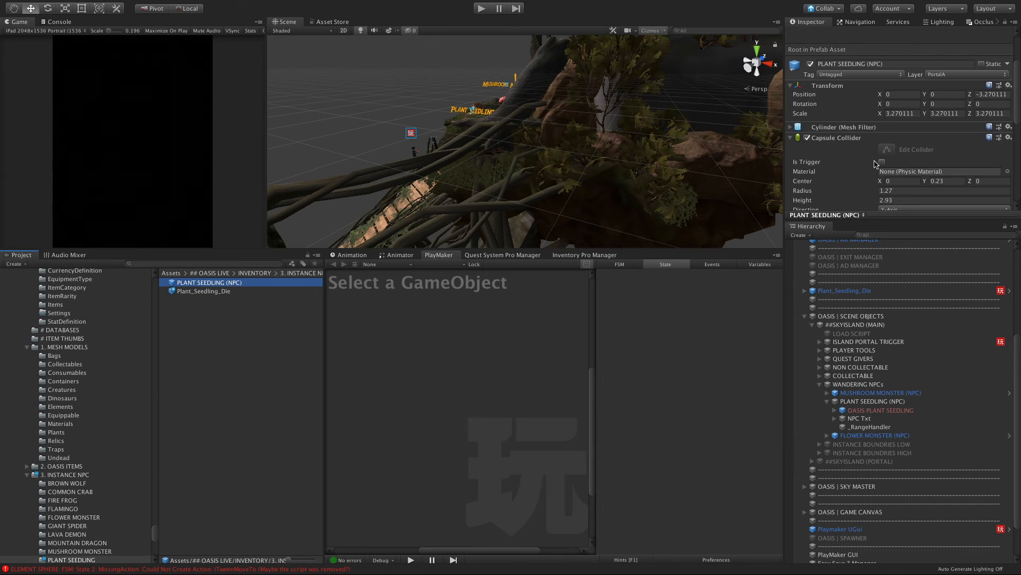
{"action": "scroll", "coordinate": [874, 164], "scroll_direction": "down", "scroll_amount": 4}
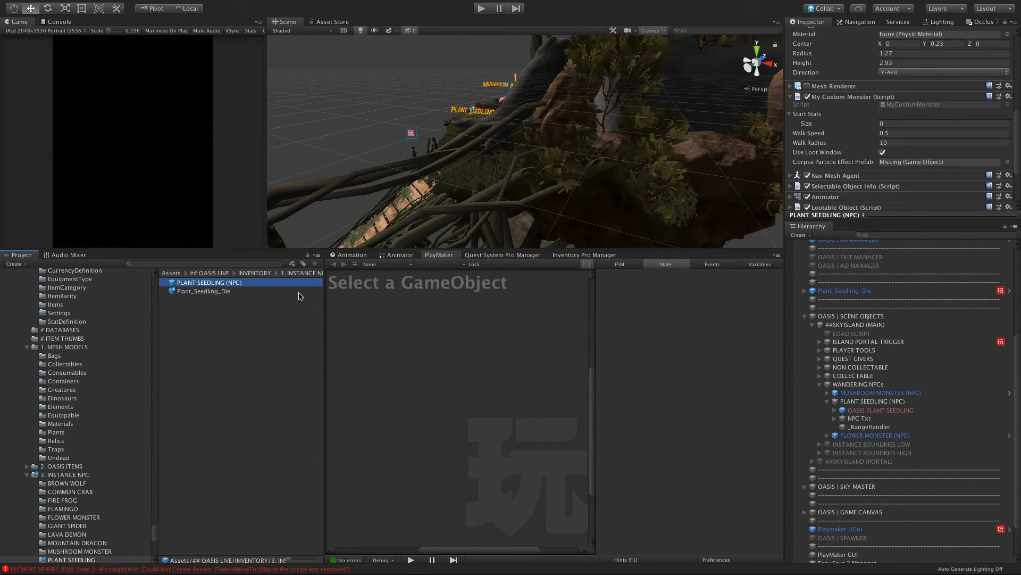
{"action": "left_click_drag", "start_coordinate": [217, 297], "coordinate": [916, 164]}
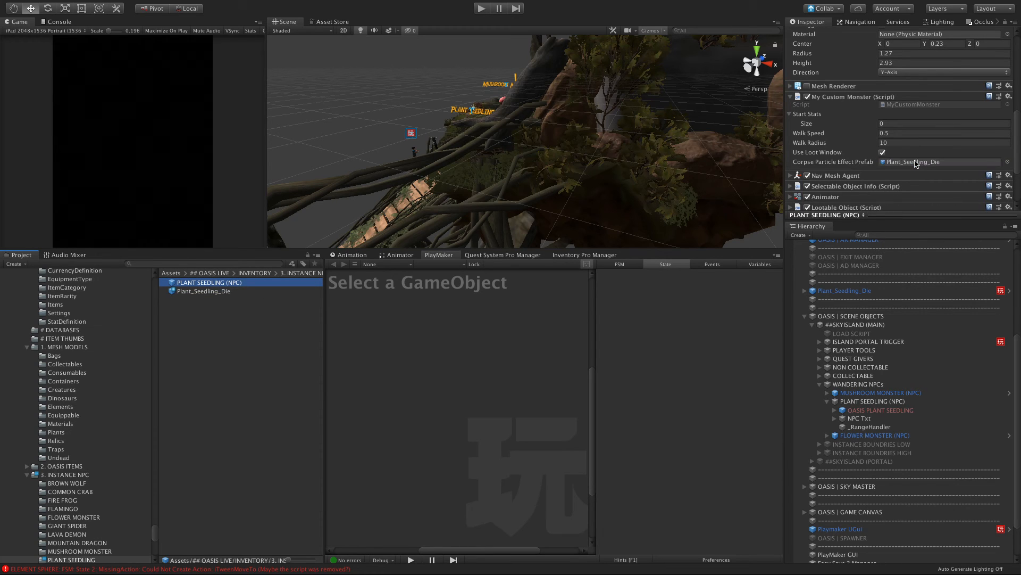
Assign Plant_Seedling_Die as the Corpse Particle Effect Prefab of the scene's PLANT SEEDLING (NPC) under WANDERING NPCs.
{"action": "left_click", "coordinate": [868, 411]}
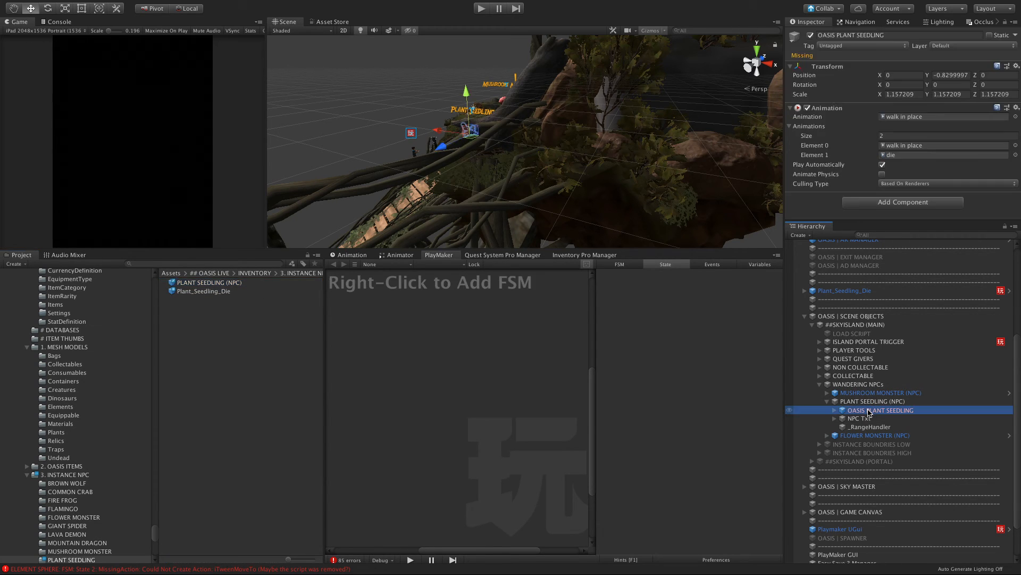
{"action": "left_click", "coordinate": [857, 401]}
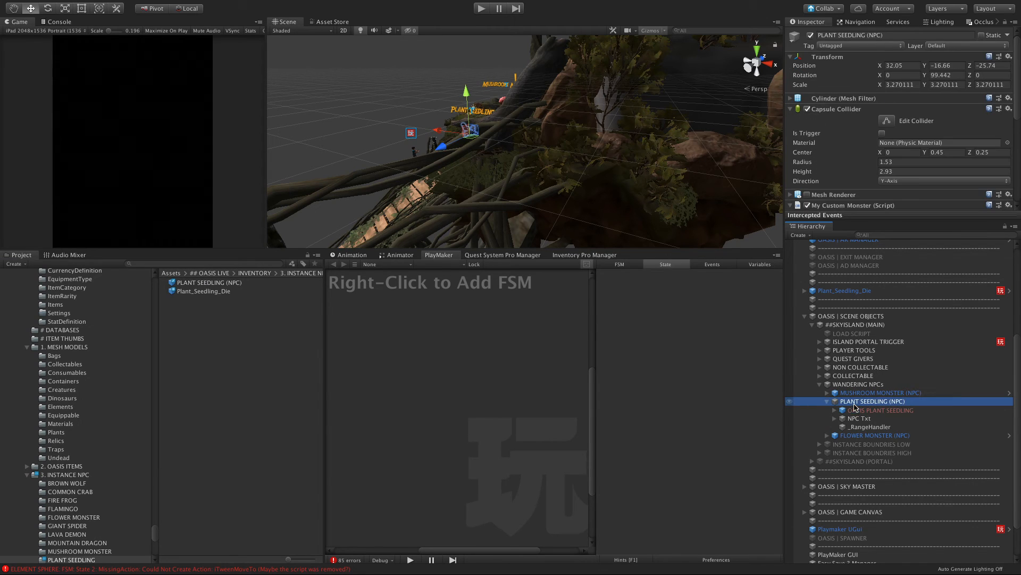
{"action": "scroll", "coordinate": [852, 158], "scroll_direction": "down", "scroll_amount": 5}
{"action": "scroll", "coordinate": [852, 158], "scroll_direction": "down", "scroll_amount": 2}
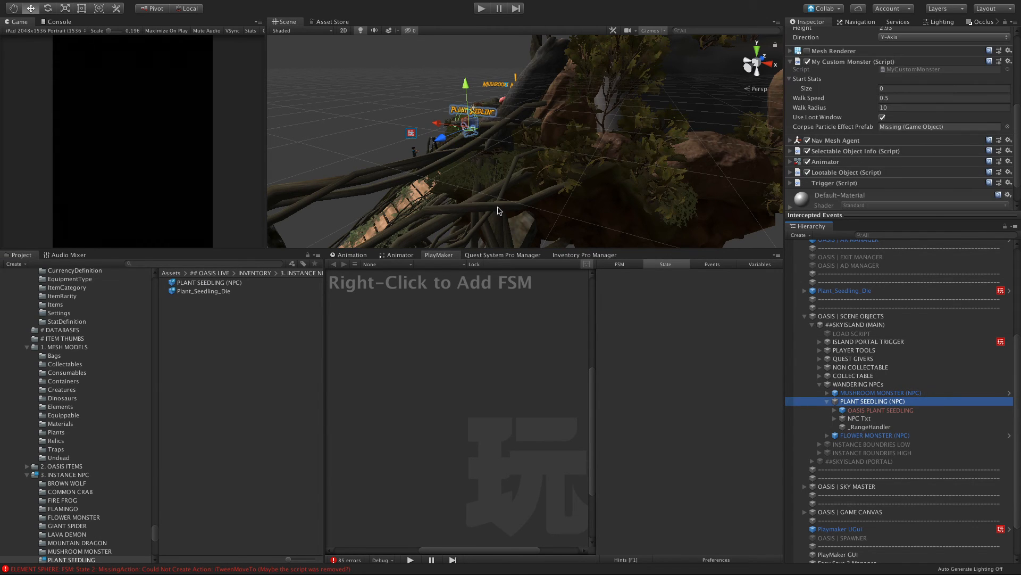
{"action": "left_click_drag", "start_coordinate": [204, 291], "coordinate": [917, 129]}
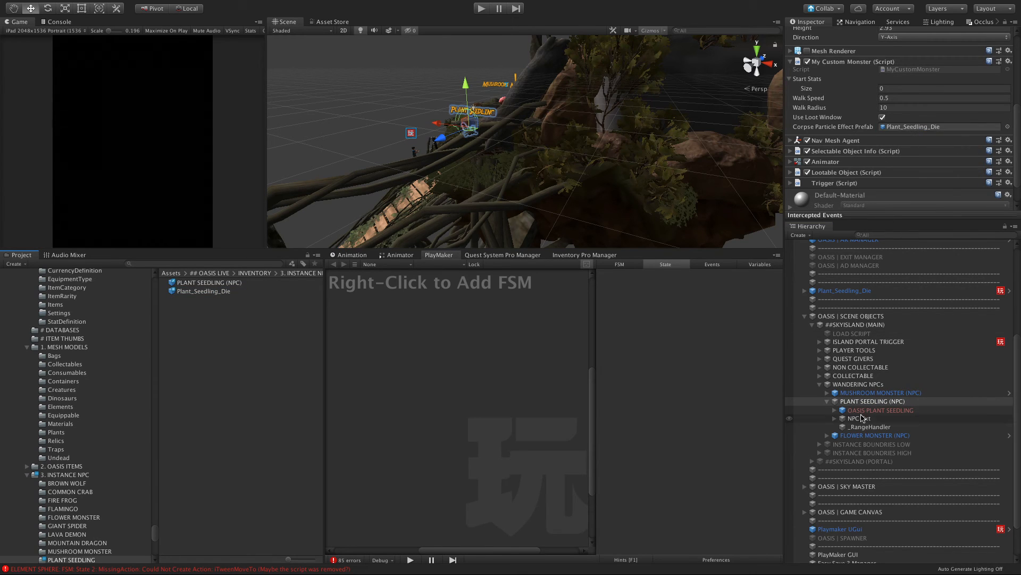
{"action": "left_click", "coordinate": [847, 428]}
{"action": "left_click", "coordinate": [826, 403]}
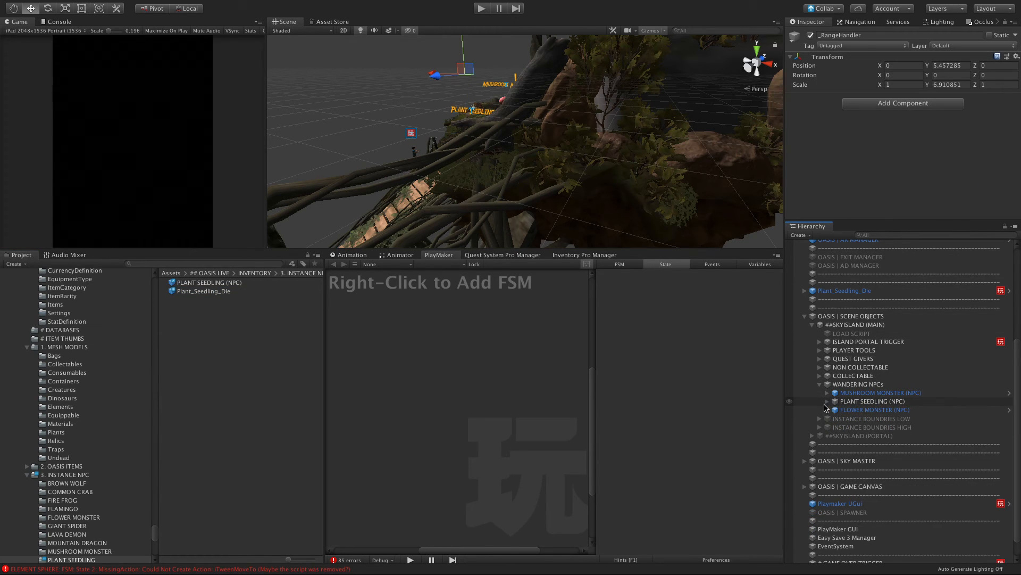
Try placing a PLANT SEEDLING (NPC) prefab instance near the Mushroom Monster, and remove it from the scene.
{"action": "left_click", "coordinate": [860, 401]}
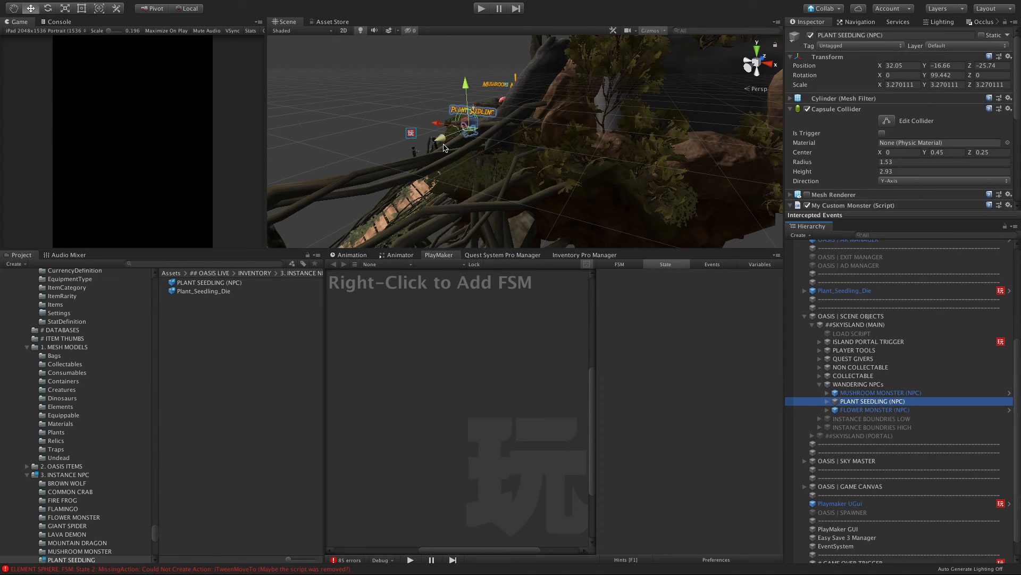
{"action": "key", "text": "f"}
{"action": "left_click_drag", "start_coordinate": [457, 159], "coordinate": [664, 214], "text": "alt"}
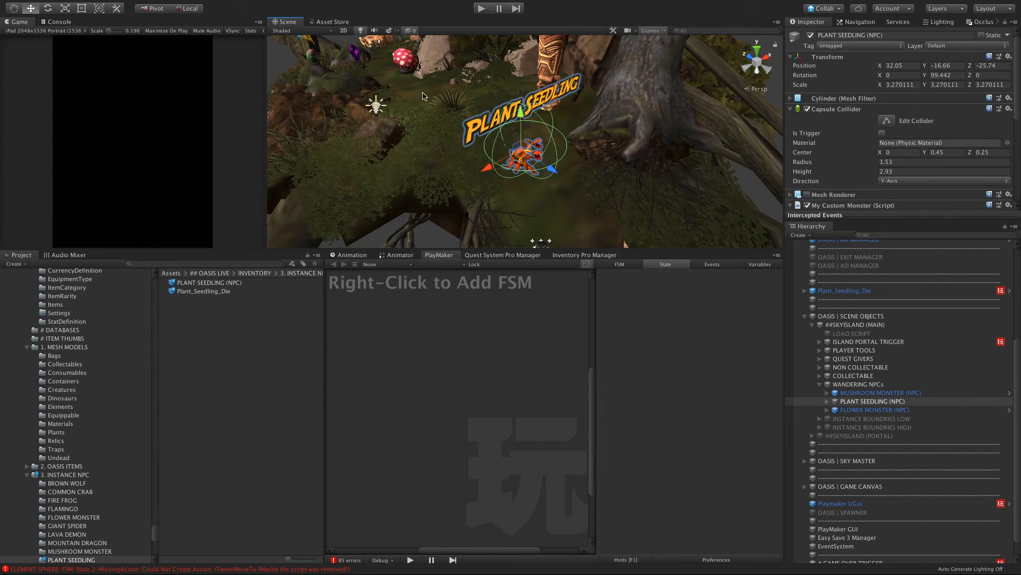
{"action": "scroll", "coordinate": [400, 189], "scroll_direction": "down", "scroll_amount": 5}
{"action": "left_click_drag", "start_coordinate": [207, 282], "coordinate": [455, 103]}
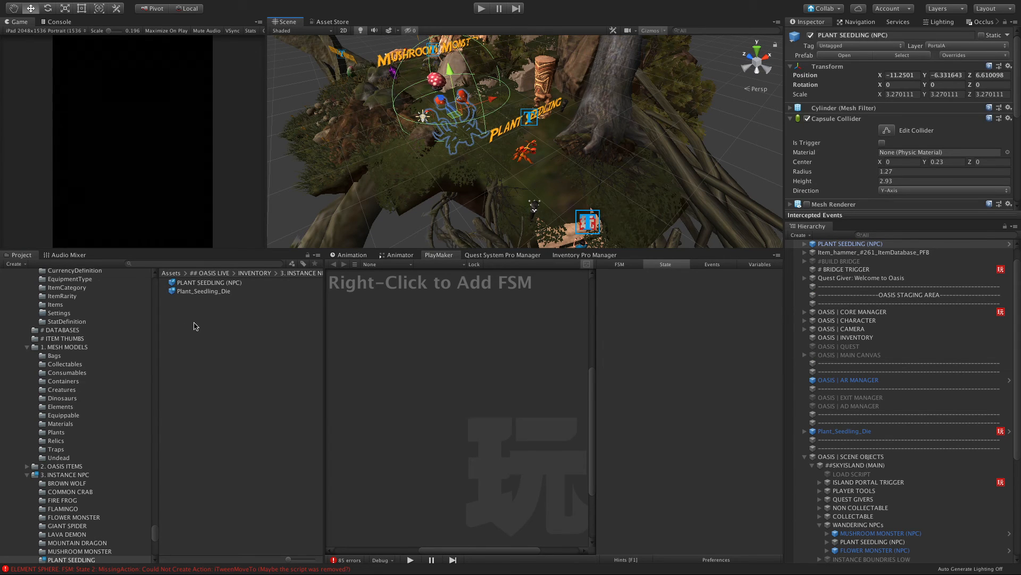
{"action": "left_click", "coordinate": [842, 251]}
{"action": "left_click", "coordinate": [833, 245]}
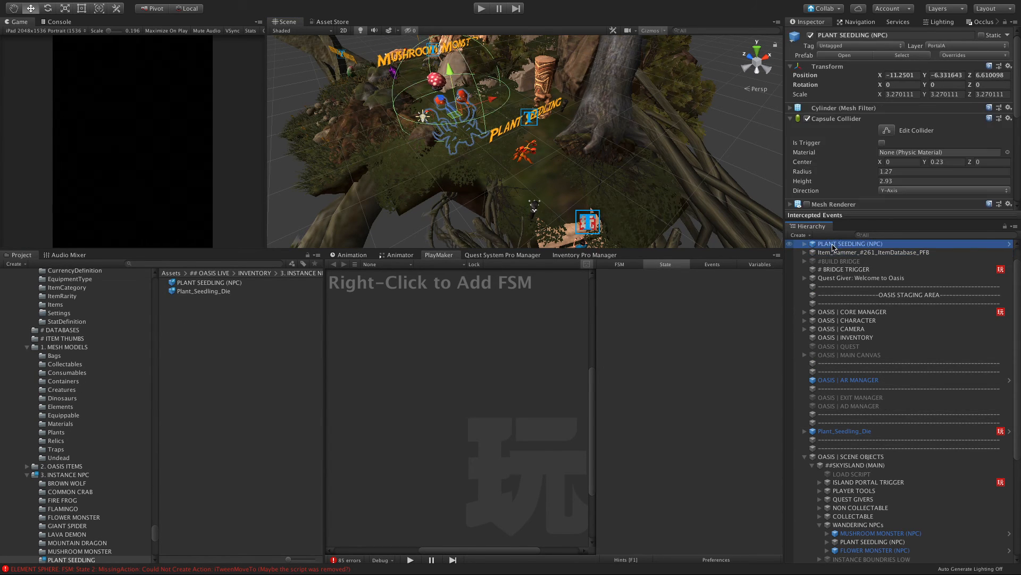
{"action": "right_click", "coordinate": [861, 245]}
{"action": "left_click", "coordinate": [877, 296]}
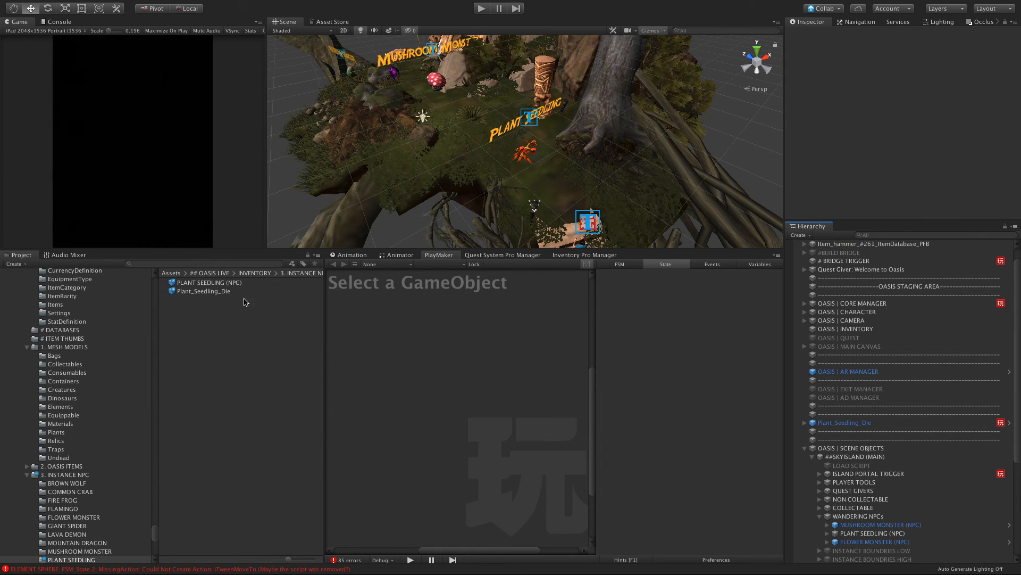
Play-test the Sky Island level, agreeing to the intro screen and trying out the character near the Plant Seedling.
{"action": "left_click", "coordinate": [193, 284]}
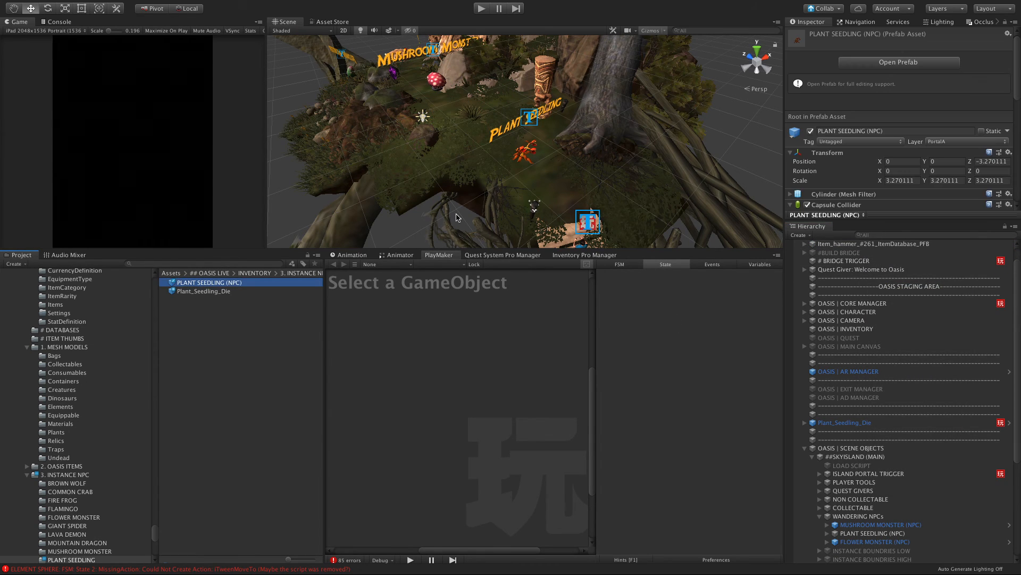
{"action": "left_click", "coordinate": [191, 374]}
{"action": "scroll", "coordinate": [518, 85], "scroll_direction": "up", "scroll_amount": 2}
{"action": "left_click_drag", "start_coordinate": [516, 110], "coordinate": [401, 50], "text": "alt"}
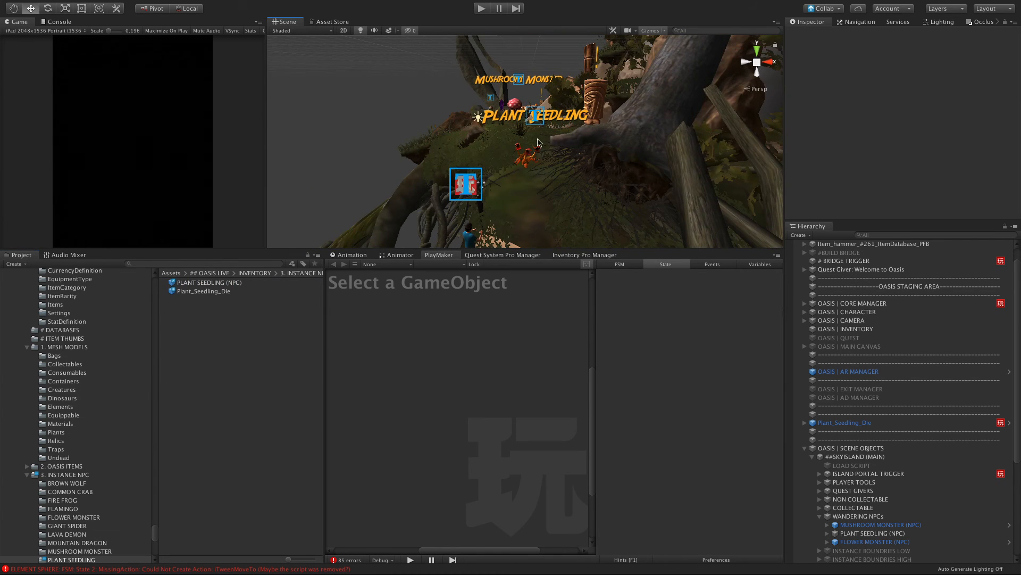
{"action": "left_click_drag", "start_coordinate": [521, 162], "coordinate": [527, 66], "text": "alt"}
{"action": "left_click", "coordinate": [482, 8]}
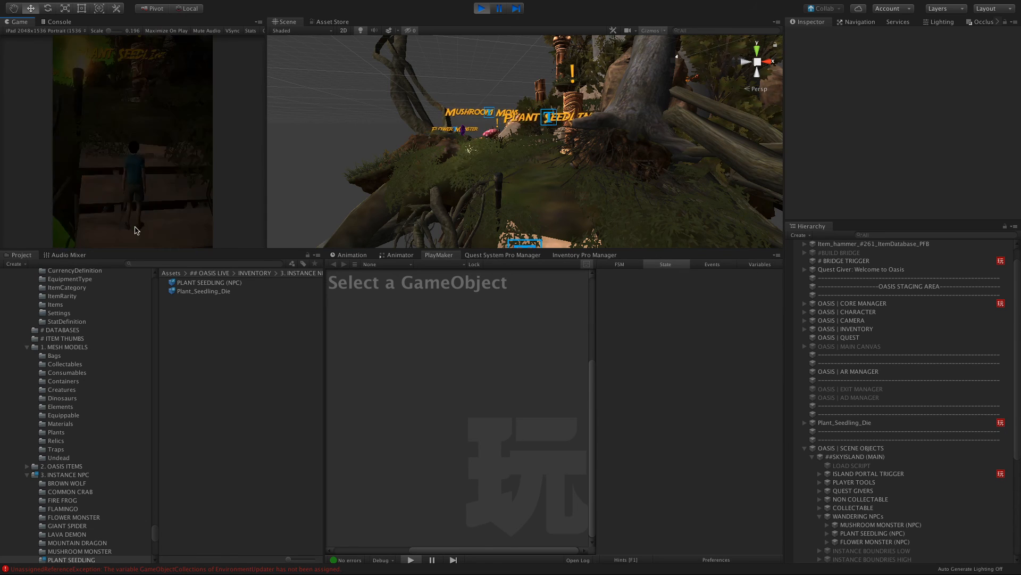
{"action": "scroll", "coordinate": [125, 128], "scroll_direction": "down", "scroll_amount": 5}
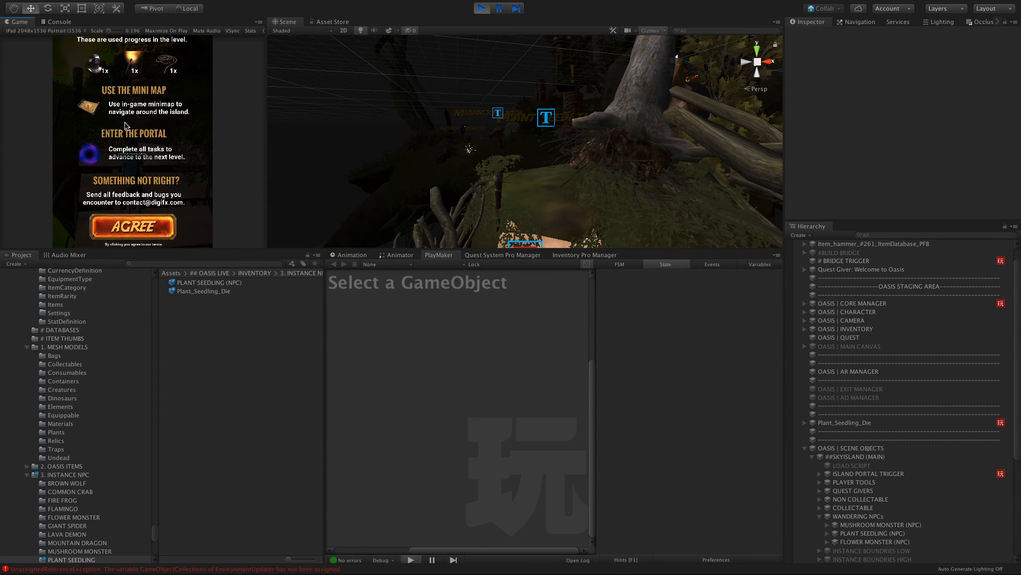
{"action": "left_click", "coordinate": [131, 226]}
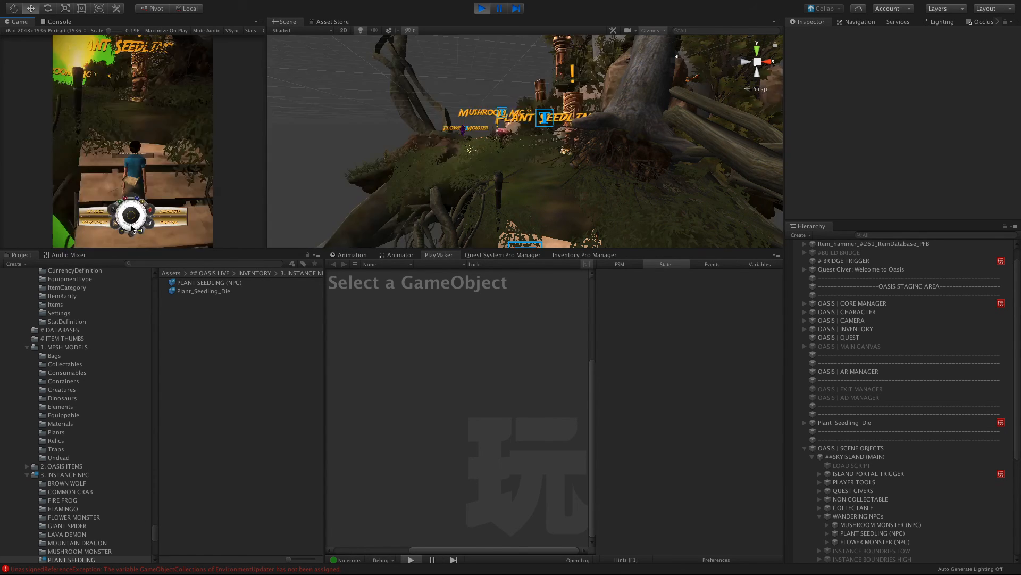
{"action": "left_click_drag", "start_coordinate": [127, 188], "coordinate": [134, 194]}
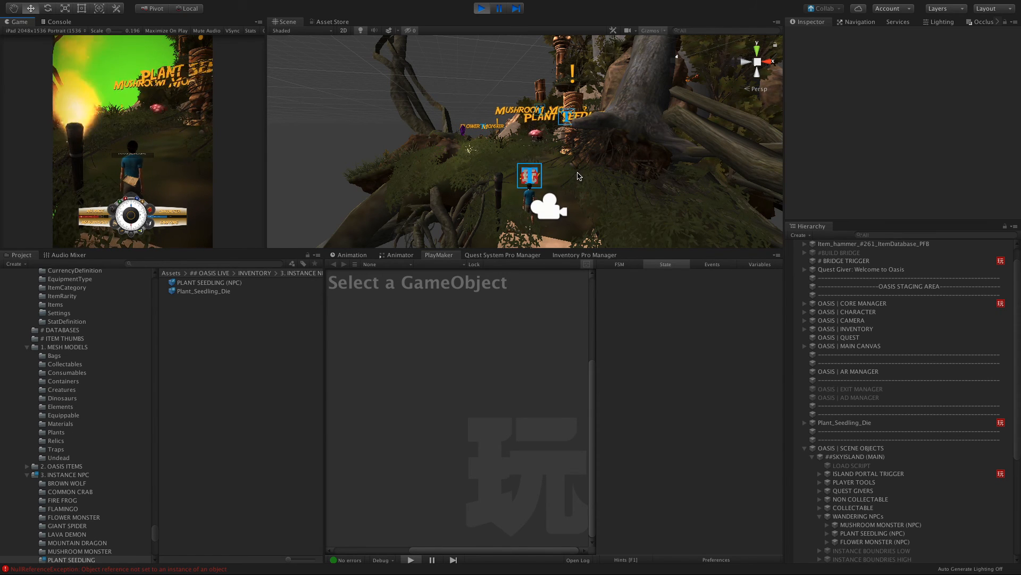
Delete the Plant_Seedling_Die instance from the scene, keeping its prefab asset.
{"action": "left_click", "coordinate": [837, 423]}
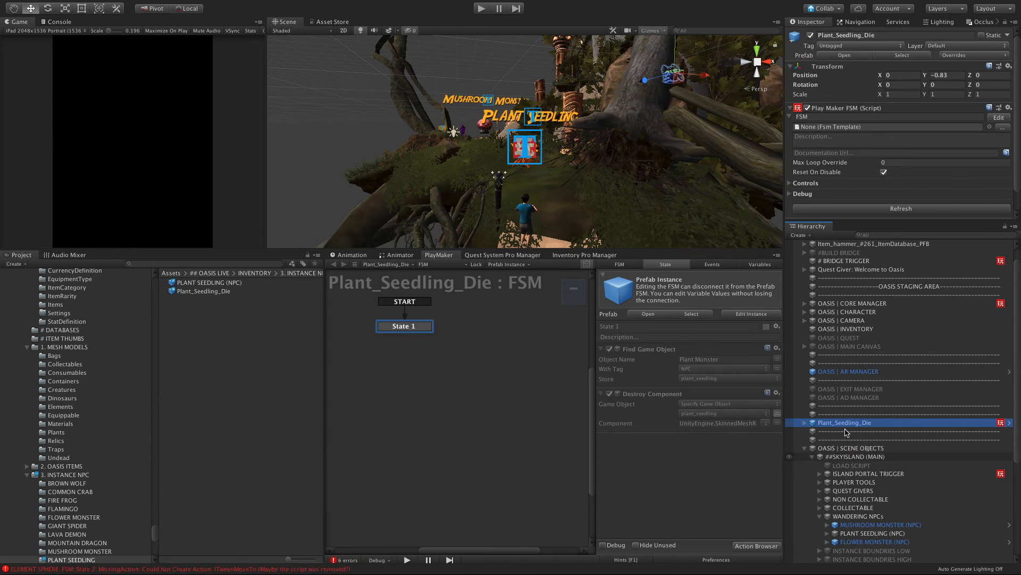
{"action": "right_click", "coordinate": [837, 423]}
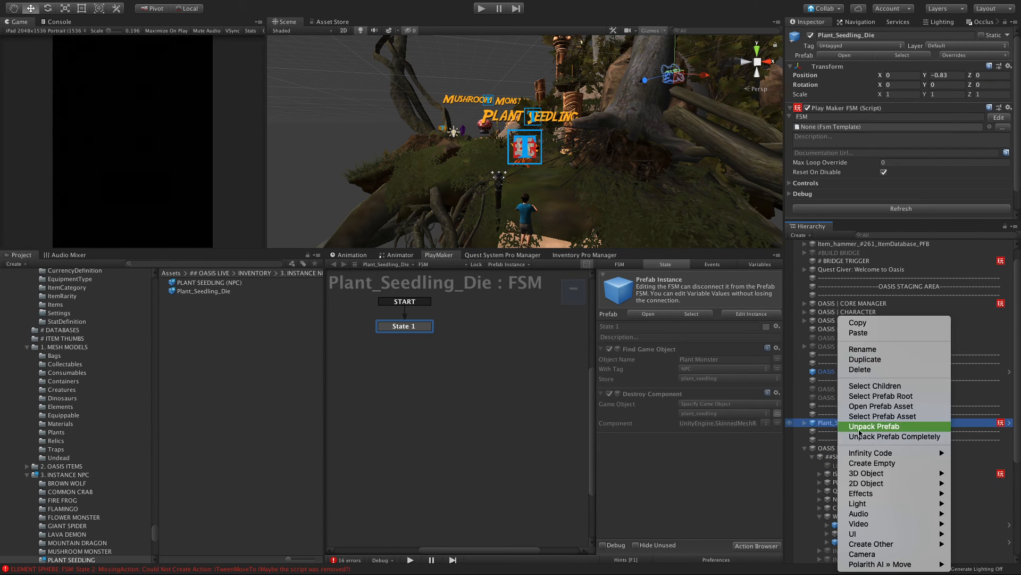
{"action": "left_click", "coordinate": [860, 369]}
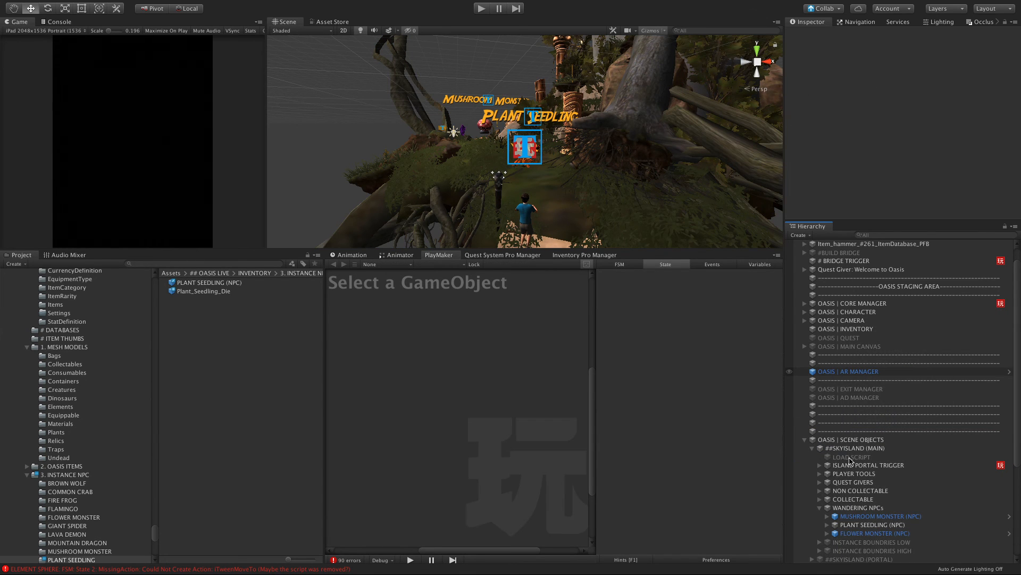
Play-test the Sky Island level again, agreeing to the intro screen and attacking the Plant Seedling with the character.
{"action": "left_click", "coordinate": [805, 440]}
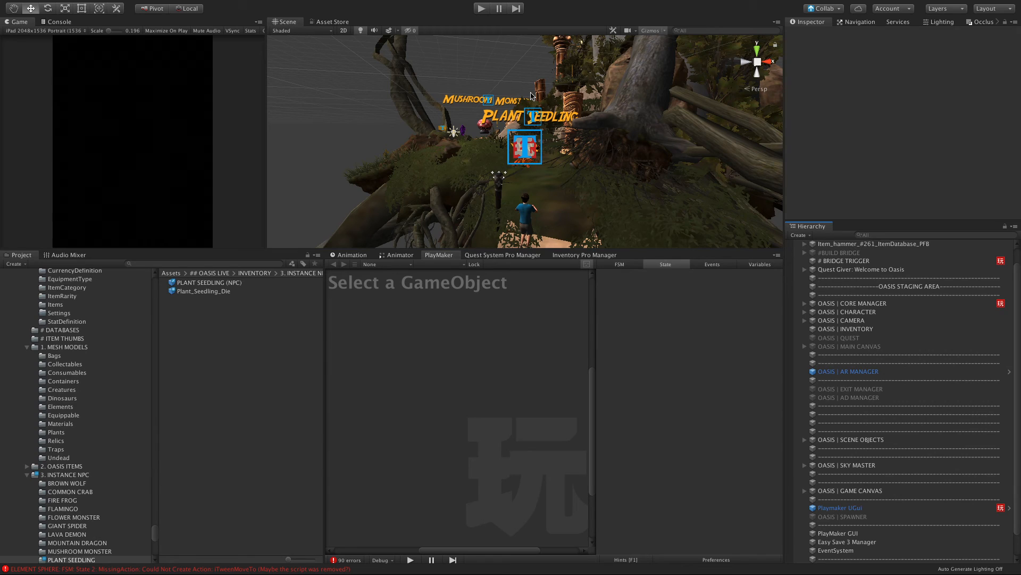
{"action": "left_click", "coordinate": [489, 8]}
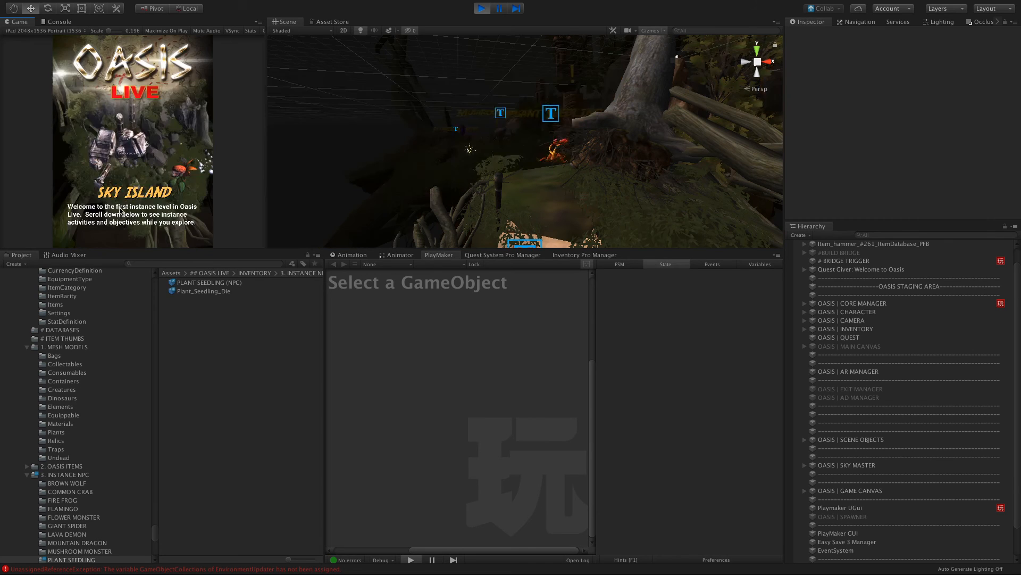
{"action": "scroll", "coordinate": [117, 193], "scroll_direction": "down", "scroll_amount": 10}
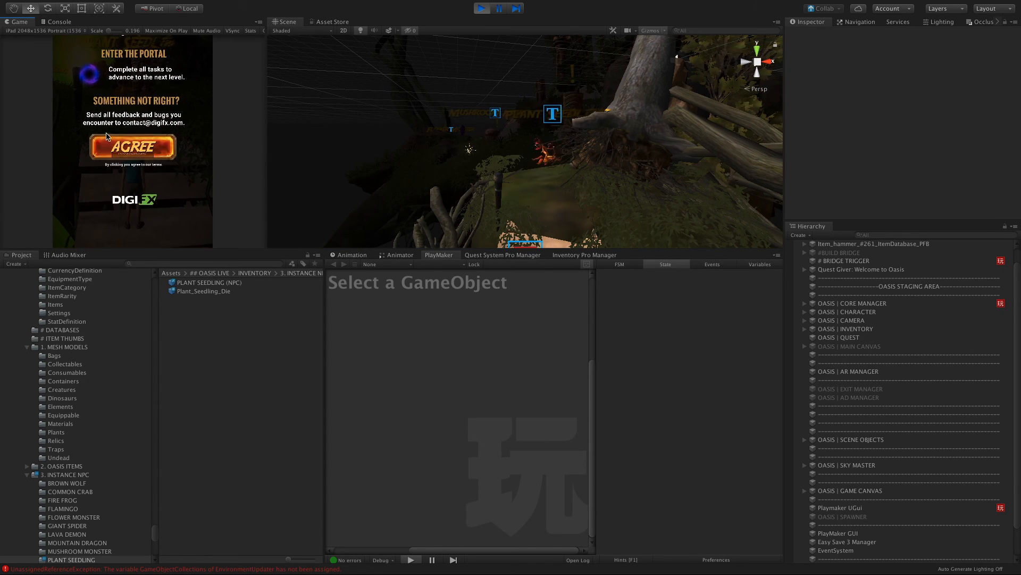
{"action": "left_click", "coordinate": [125, 193]}
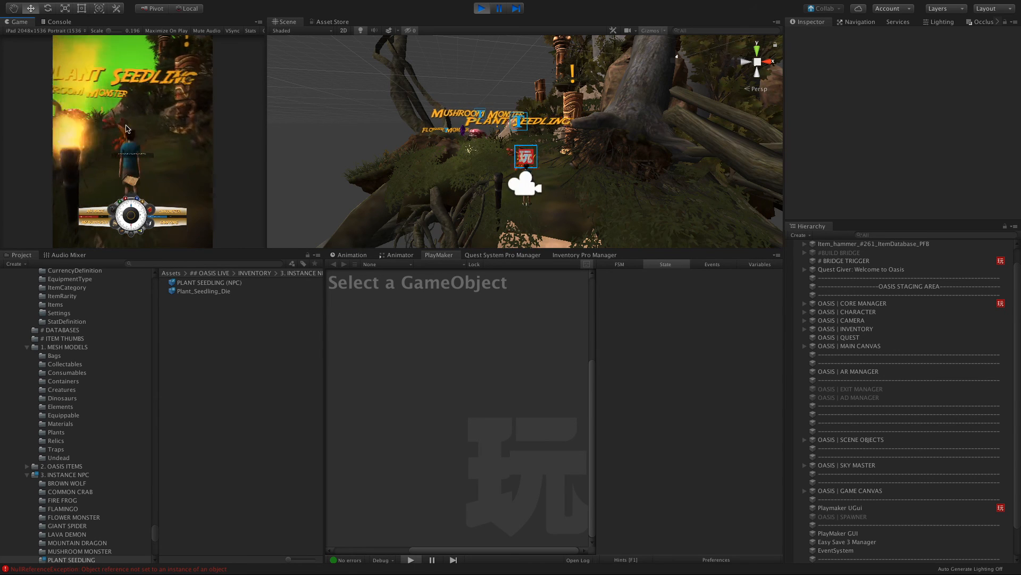
{"action": "left_click", "coordinate": [119, 137]}
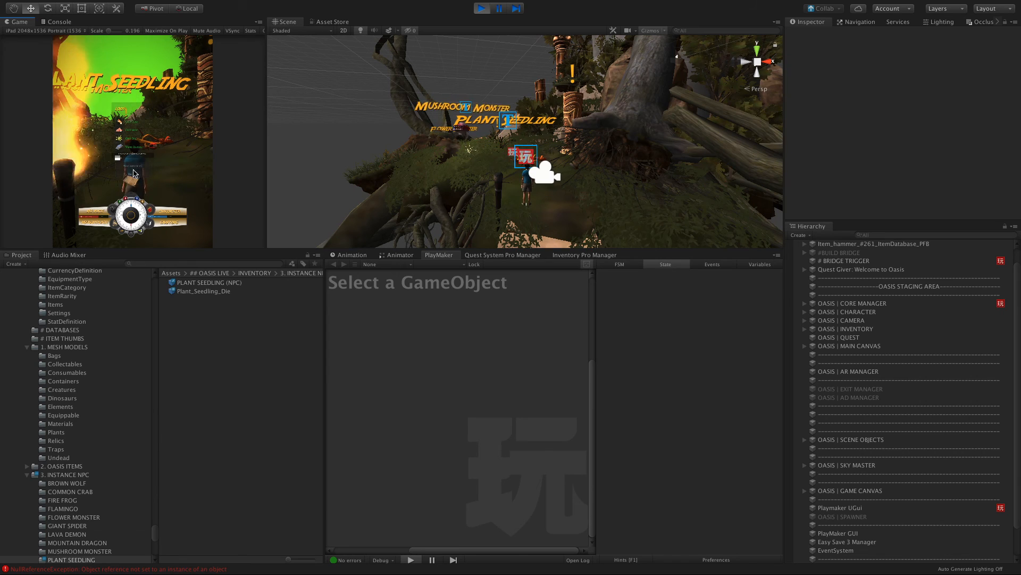
{"action": "left_click", "coordinate": [143, 175]}
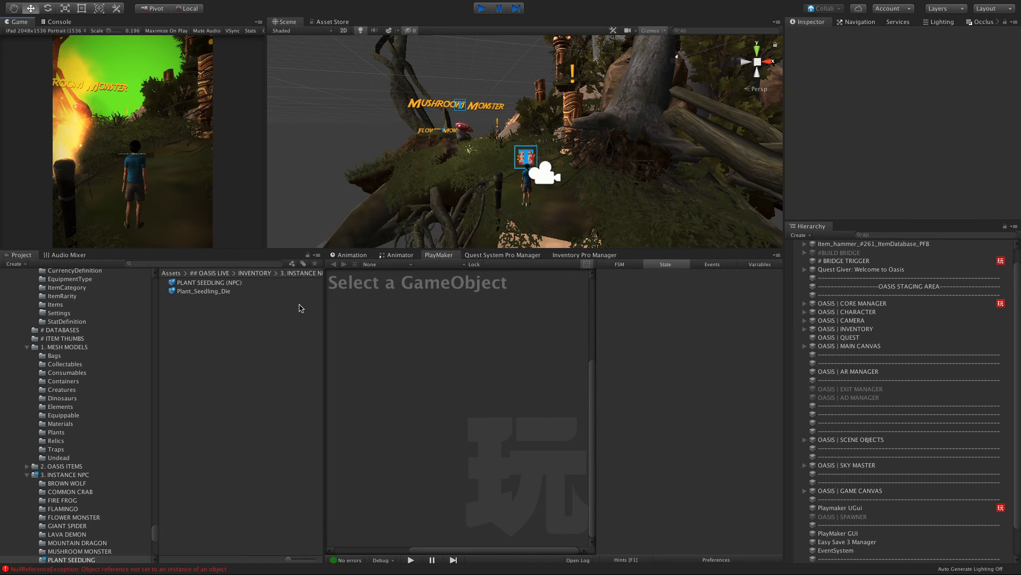
Delete the old PLANT SEEDLING (NPC) prefab asset from the project's PLANT SEEDLING folder.
{"action": "left_click", "coordinate": [229, 285]}
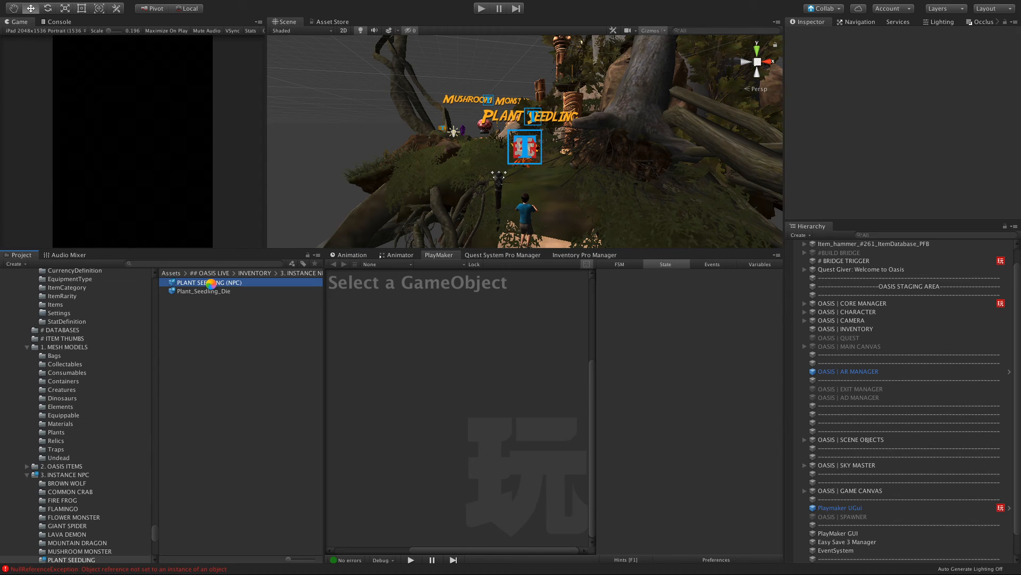
{"action": "right_click", "coordinate": [212, 284]}
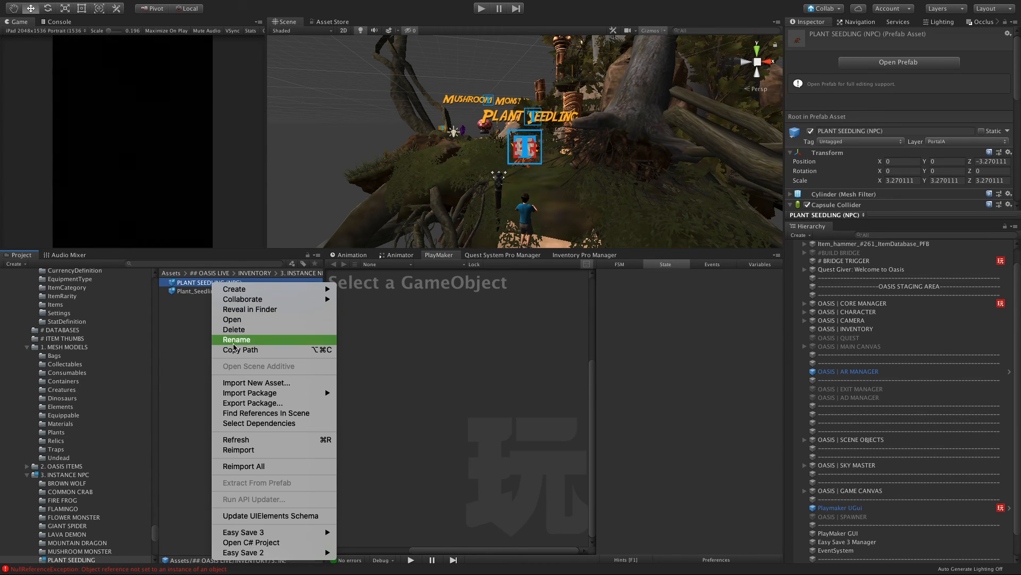
{"action": "left_click", "coordinate": [229, 330]}
{"action": "left_click", "coordinate": [592, 202]}
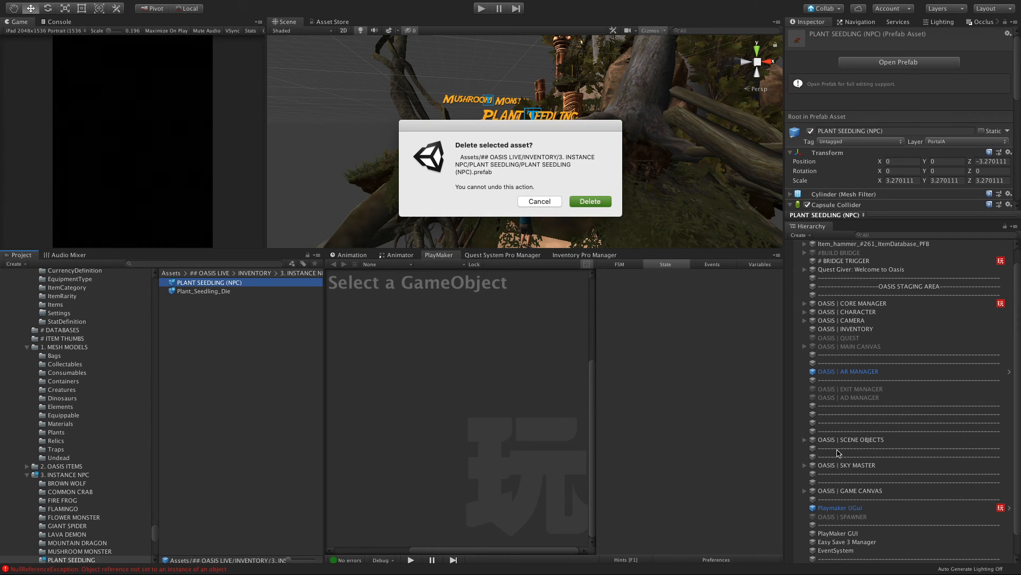
Create a fresh prefab in the PLANT SEEDLING folder from the scene's PLANT SEEDLING (NPC) under WANDERING NPCs.
{"action": "left_click", "coordinate": [805, 440]}
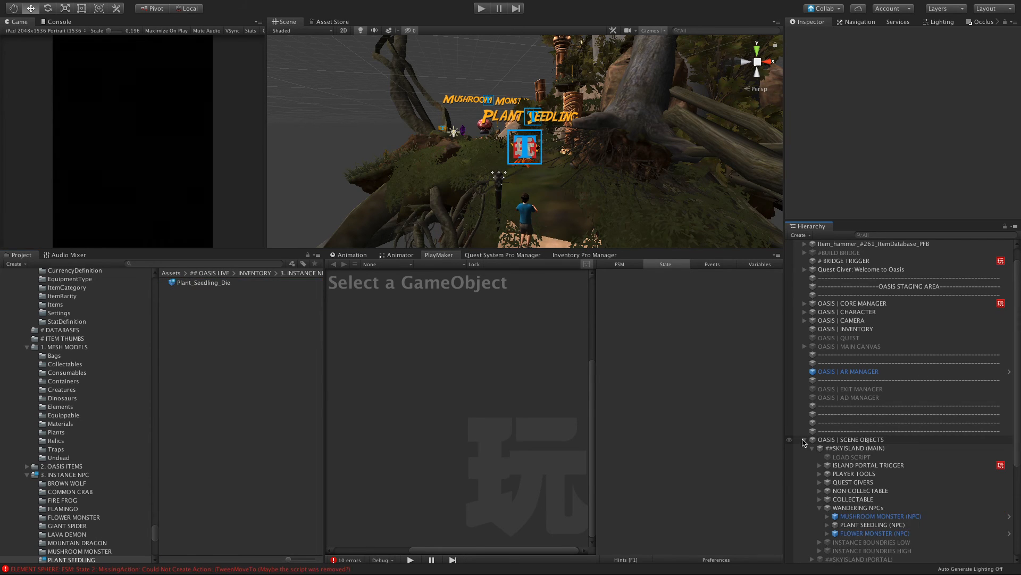
{"action": "scroll", "coordinate": [846, 475], "scroll_direction": "down", "scroll_amount": 1}
{"action": "left_click_drag", "start_coordinate": [870, 501], "coordinate": [177, 317]}
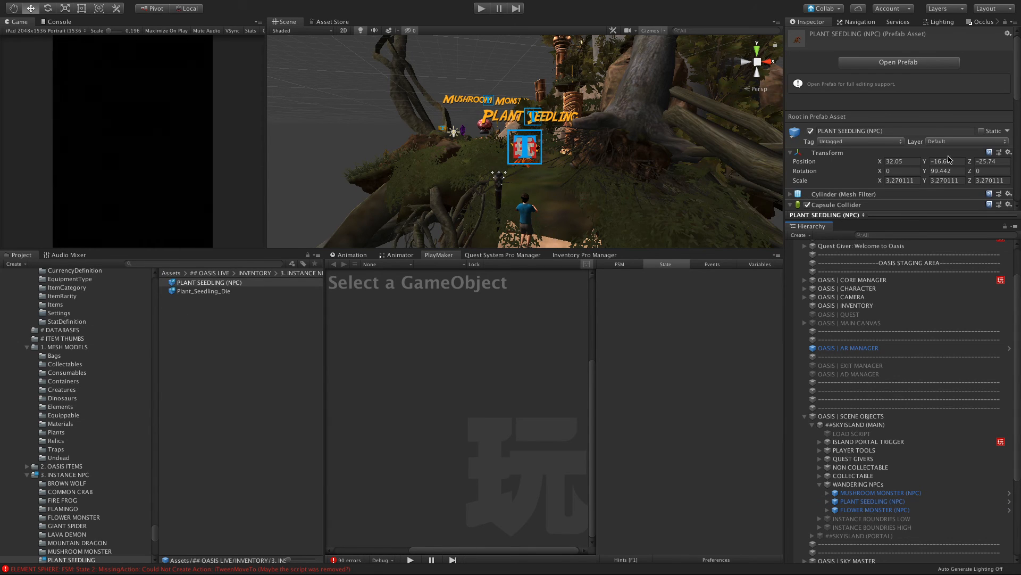
{"action": "scroll", "coordinate": [949, 158], "scroll_direction": "down", "scroll_amount": 4}
{"action": "left_click", "coordinate": [235, 331]}
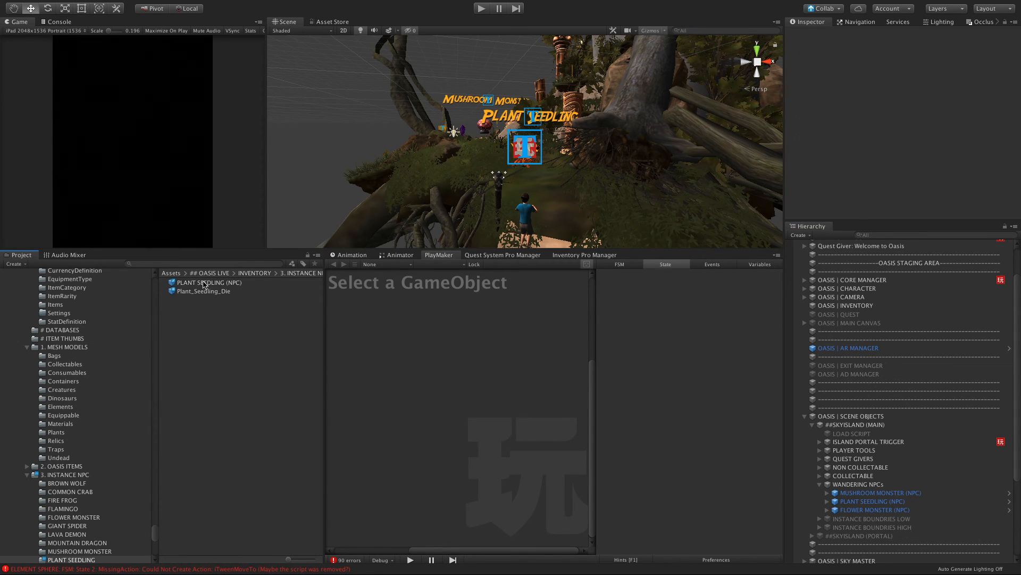
Try placing an instance of the new PLANT SEEDLING (NPC) prefab on the main island, and delete that instance from the scene.
{"action": "left_click_drag", "start_coordinate": [433, 189], "coordinate": [436, 70], "text": "alt"}
{"action": "left_click_drag", "start_coordinate": [437, 133], "coordinate": [468, 147], "text": "alt"}
{"action": "scroll", "coordinate": [431, 129], "scroll_direction": "down", "scroll_amount": 5}
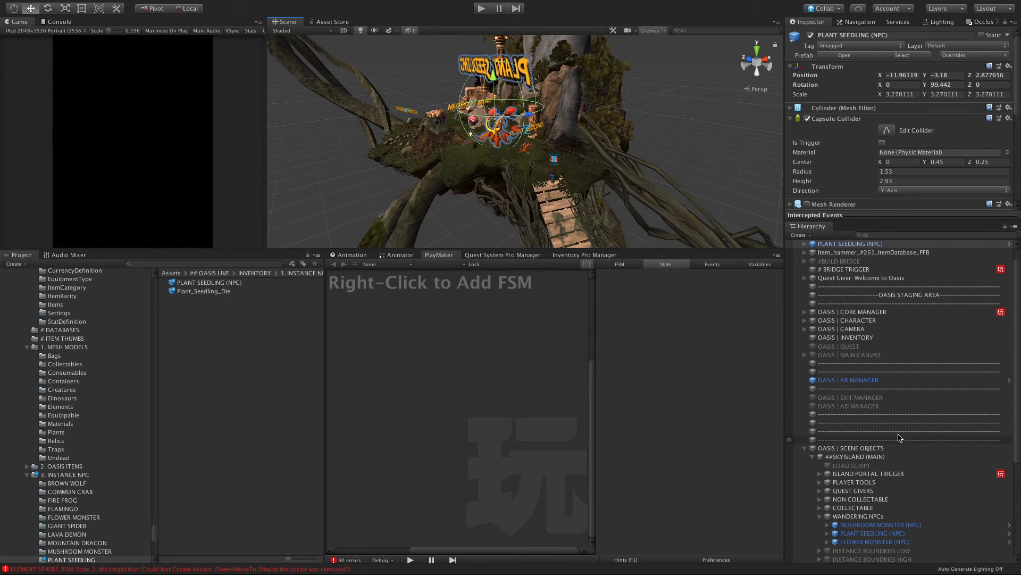
{"action": "scroll", "coordinate": [855, 280], "scroll_direction": "up", "scroll_amount": 2}
{"action": "scroll", "coordinate": [852, 298], "scroll_direction": "down", "scroll_amount": 3}
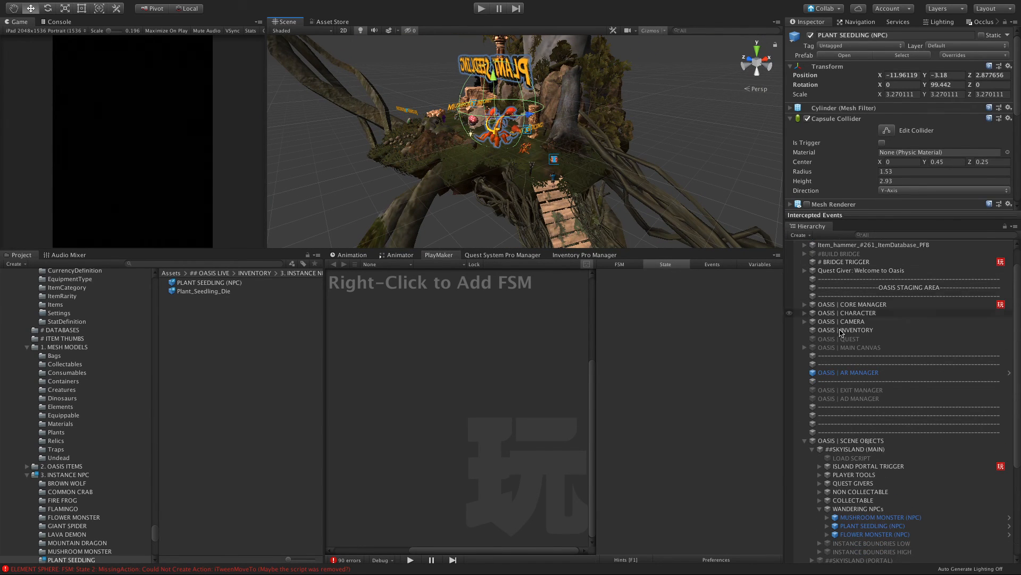
{"action": "left_click", "coordinate": [863, 526]}
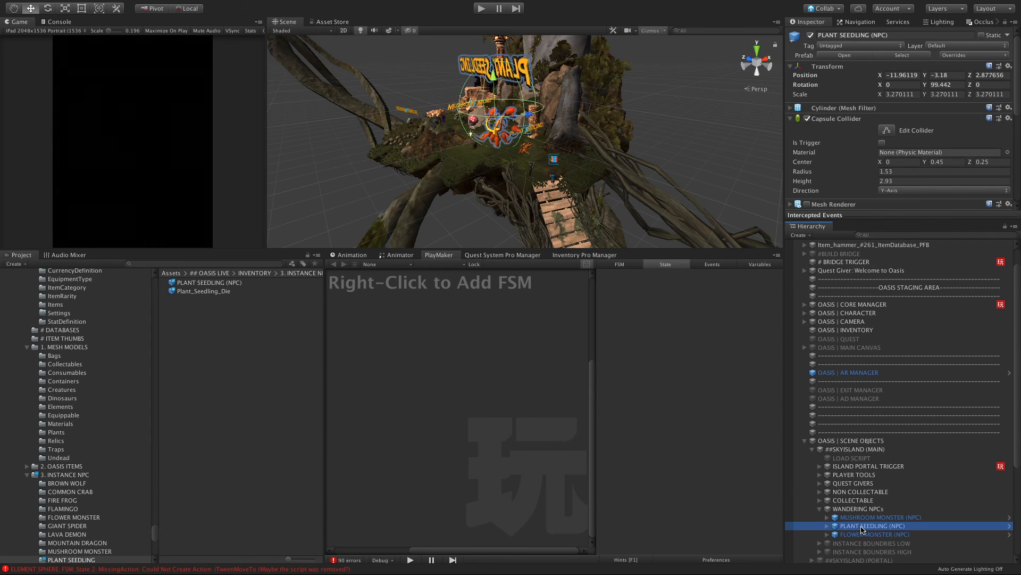
{"action": "scroll", "coordinate": [833, 269], "scroll_direction": "up", "scroll_amount": 3}
{"action": "left_click", "coordinate": [833, 262]}
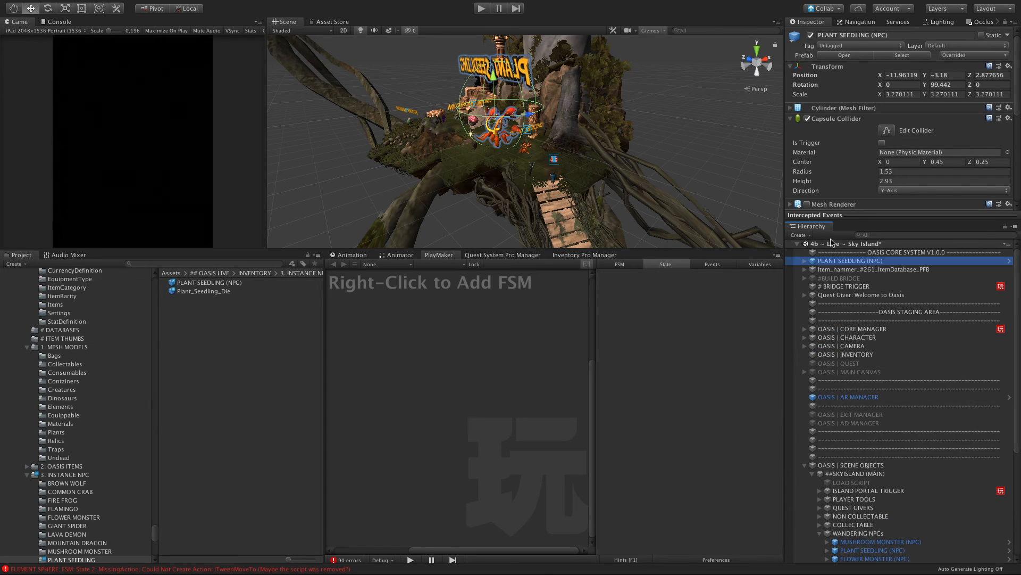
{"action": "left_click", "coordinate": [842, 269]}
{"action": "left_click", "coordinate": [833, 261]}
{"action": "right_click", "coordinate": [826, 261]}
{"action": "left_click", "coordinate": [847, 313]}
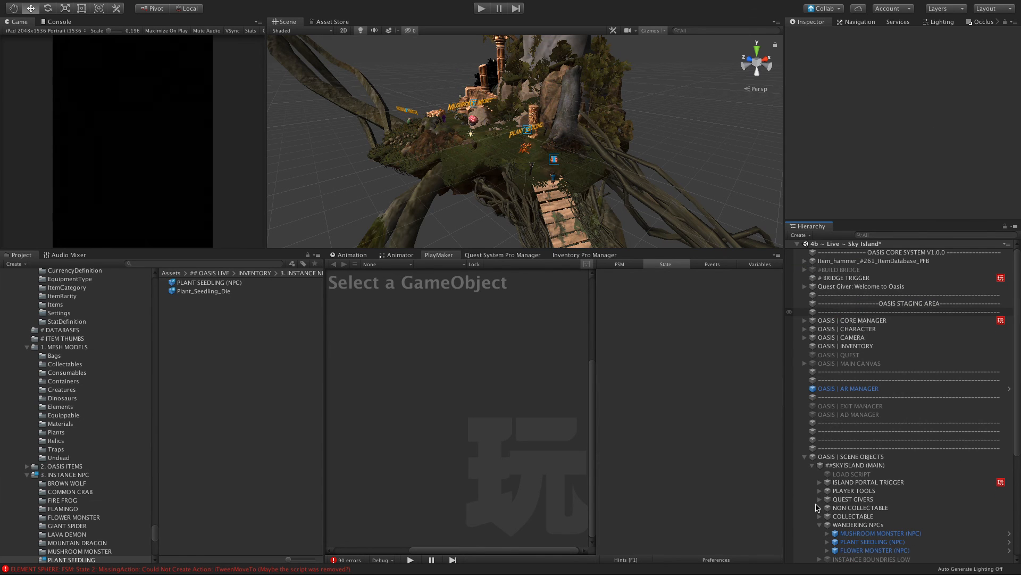
Duplicate the PLANT SEEDLING (NPC) under WANDERING NPCs and place the copy directly above the original in the group.
{"action": "left_click", "coordinate": [858, 542]}
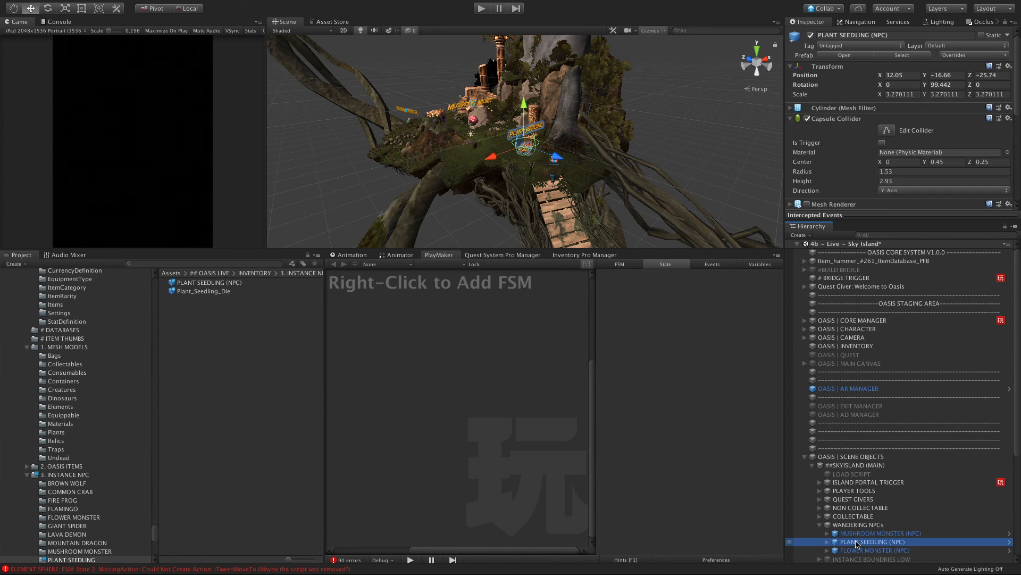
{"action": "key", "text": "ctrl+d"}
{"action": "left_click_drag", "start_coordinate": [863, 556], "coordinate": [863, 537]}
Move the duplicated Plant Seedling from the main island across to the secondary platform, to about X 368, Z -258.
{"action": "left_click_drag", "start_coordinate": [556, 157], "coordinate": [458, 167]}
{"action": "key", "text": "f"}
{"action": "left_click_drag", "start_coordinate": [522, 116], "coordinate": [523, 98]}
{"action": "scroll", "coordinate": [499, 161], "scroll_direction": "down", "scroll_amount": 10}
{"action": "scroll", "coordinate": [498, 161], "scroll_direction": "down", "scroll_amount": 15}
{"action": "left_click_drag", "start_coordinate": [500, 161], "coordinate": [631, 248], "text": "alt"}
{"action": "left_click_drag", "start_coordinate": [565, 157], "coordinate": [698, 213]}
{"action": "scroll", "coordinate": [642, 220], "scroll_direction": "down", "scroll_amount": 3}
{"action": "left_click_drag", "start_coordinate": [630, 223], "coordinate": [588, 272]}
{"action": "scroll", "coordinate": [600, 240], "scroll_direction": "down", "scroll_amount": 5}
{"action": "left_click_drag", "start_coordinate": [601, 236], "coordinate": [583, 160], "text": "alt"}
{"action": "left_click_drag", "start_coordinate": [620, 214], "coordinate": [612, 211]}
{"action": "scroll", "coordinate": [612, 210], "scroll_direction": "up", "scroll_amount": 4}
{"action": "key", "text": "f"}
{"action": "scroll", "coordinate": [491, 162], "scroll_direction": "down", "scroll_amount": 8}
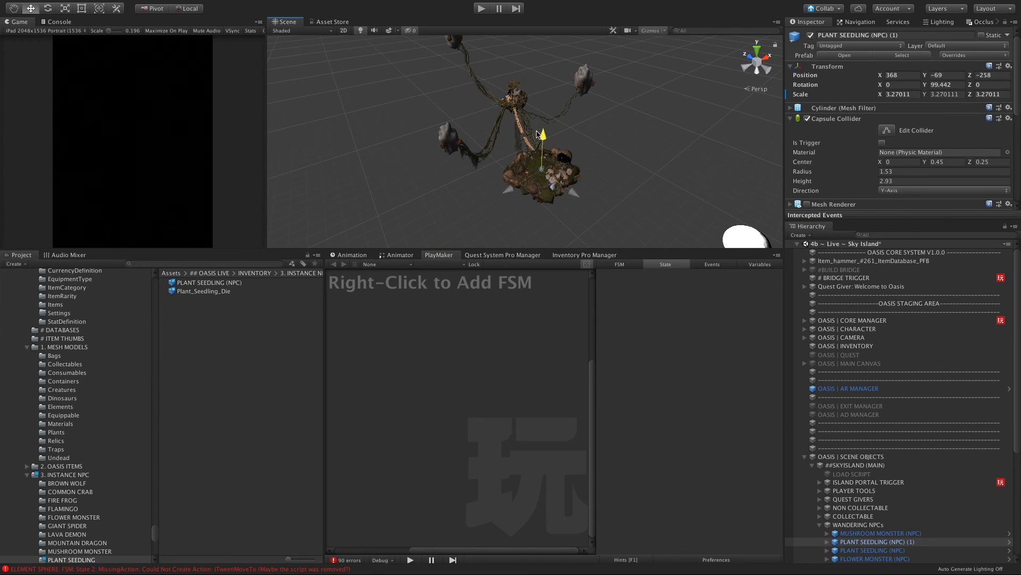
{"action": "left_click_drag", "start_coordinate": [539, 151], "coordinate": [533, 135]}
{"action": "key", "text": "f"}
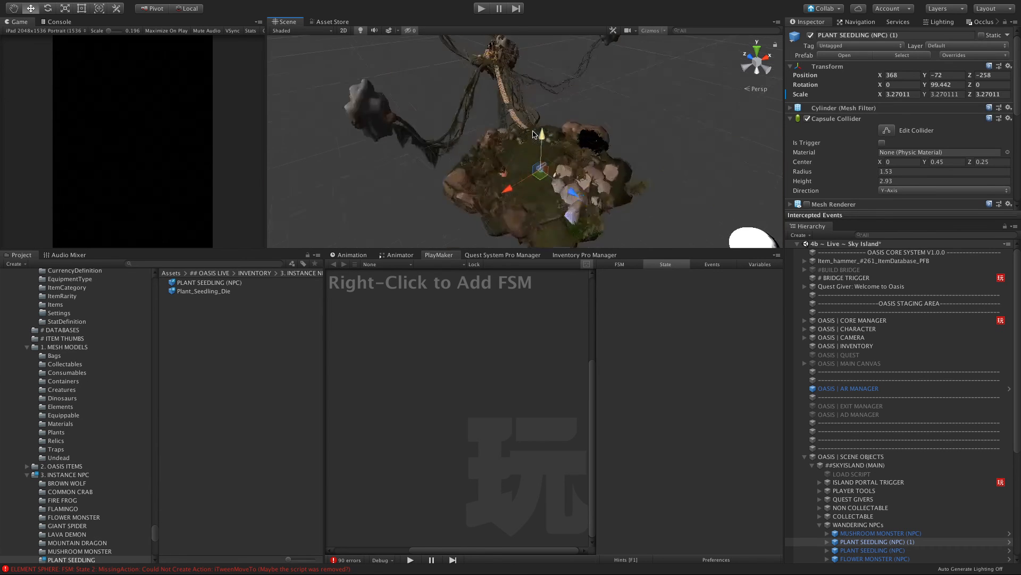
{"action": "scroll", "coordinate": [485, 165], "scroll_direction": "down", "scroll_amount": 5}
{"action": "scroll", "coordinate": [485, 165], "scroll_direction": "down", "scroll_amount": 5}
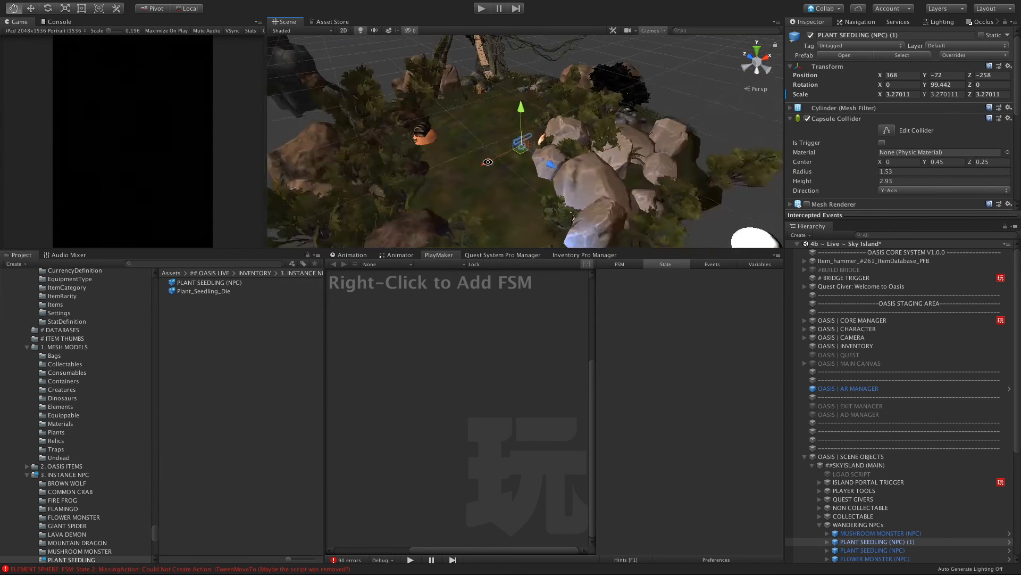
Raise the duplicated Plant Seedling onto the secondary platform's ground at about X 366, Y -20, Z -267, turned to about 180° around Y.
{"action": "left_click_drag", "start_coordinate": [520, 81], "coordinate": [519, 60]}
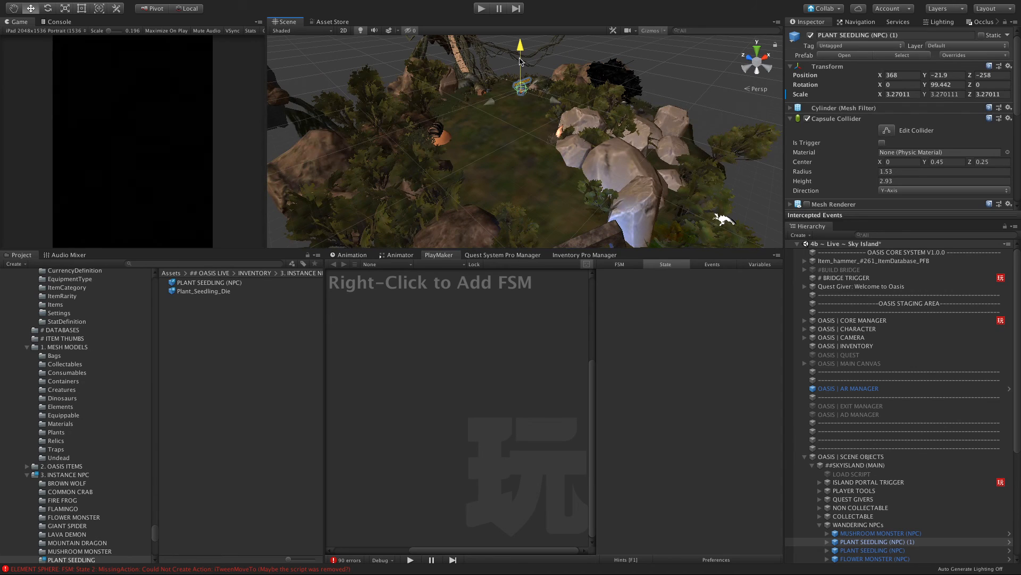
{"action": "key", "text": "f"}
{"action": "left_click_drag", "start_coordinate": [520, 119], "coordinate": [520, 99]}
{"action": "left_click_drag", "start_coordinate": [490, 150], "coordinate": [475, 126]}
{"action": "key", "text": "e"}
{"action": "key", "text": "w"}
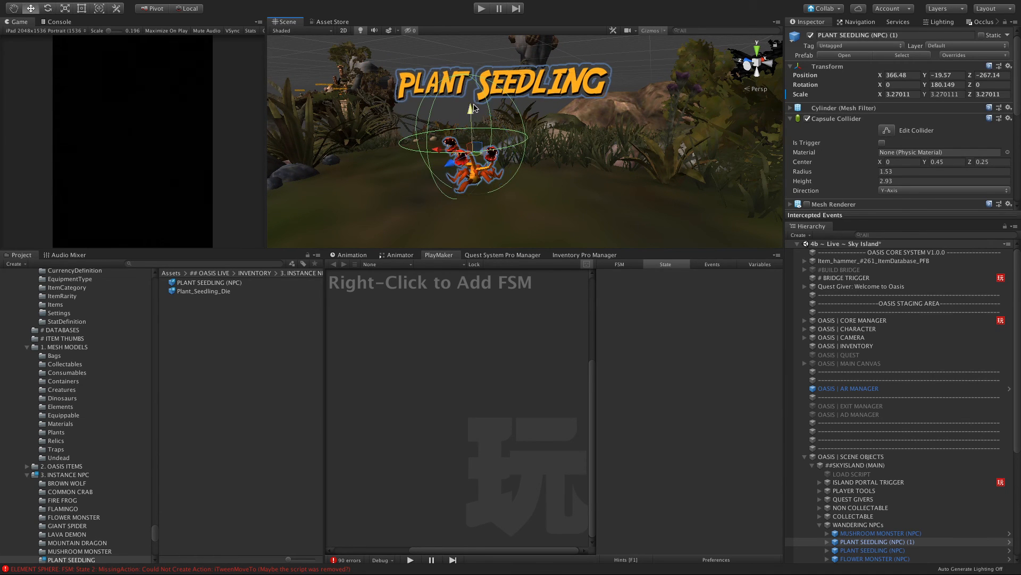
Select the secondary platform's Walkable Ground mesh and open the navigation bake settings.
{"action": "left_click", "coordinate": [600, 239]}
{"action": "left_click", "coordinate": [594, 224]}
{"action": "left_click", "coordinate": [854, 22]}
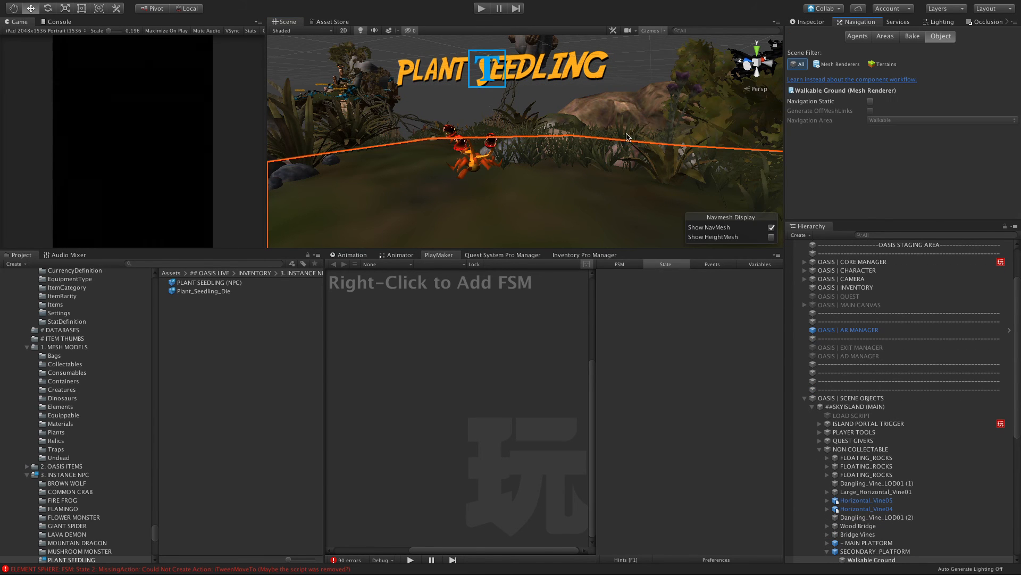
{"action": "key", "text": "f"}
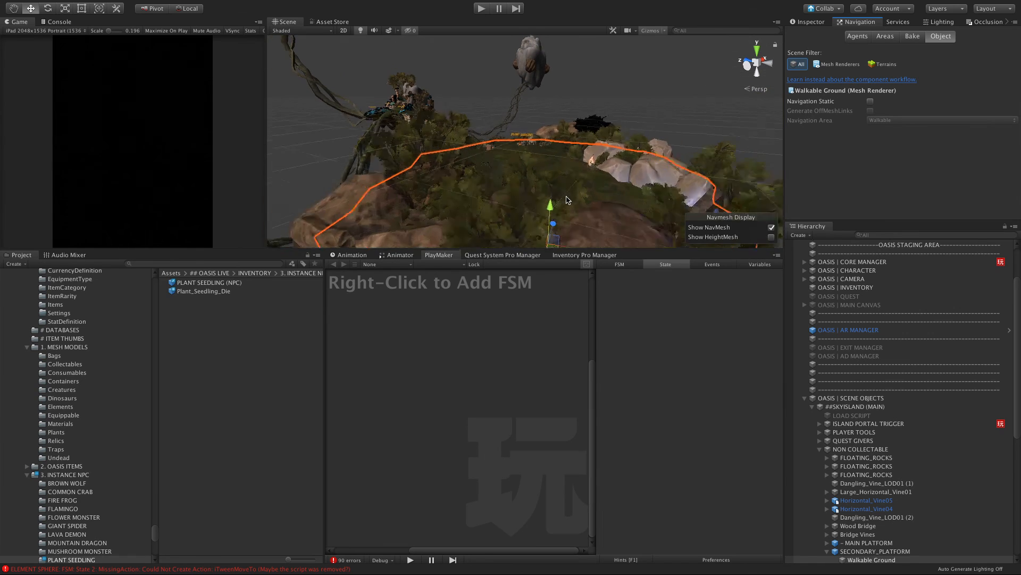
{"action": "scroll", "coordinate": [565, 196], "scroll_direction": "up", "scroll_amount": 5}
{"action": "left_click_drag", "start_coordinate": [564, 196], "coordinate": [460, 281], "text": "alt"}
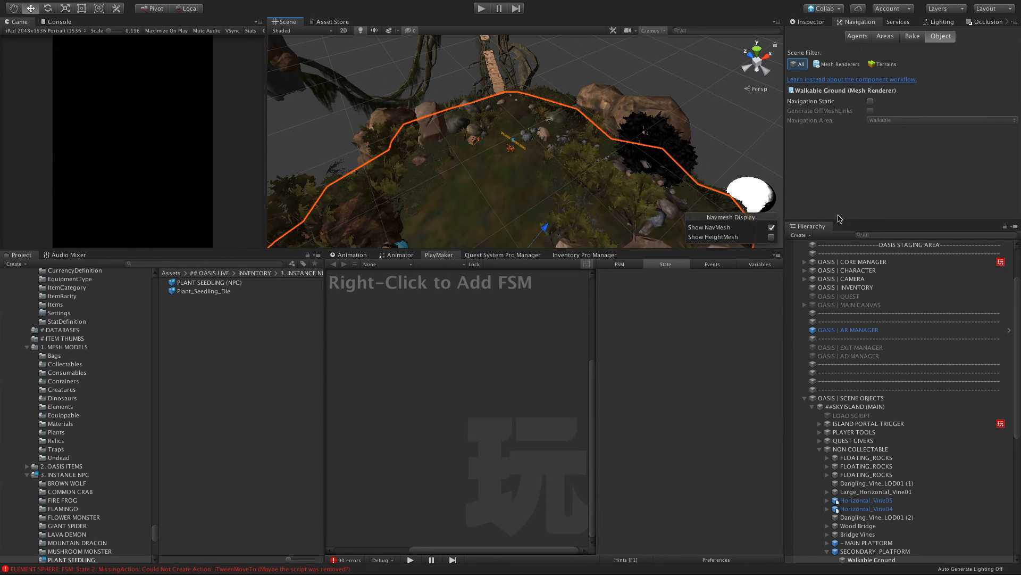
{"action": "left_click_drag", "start_coordinate": [841, 223], "coordinate": [841, 312]}
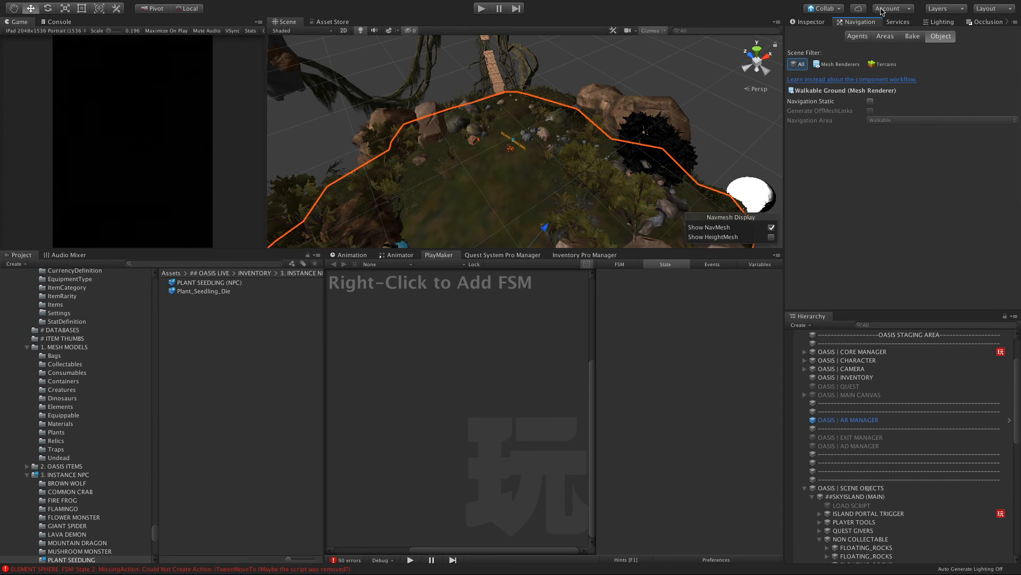
{"action": "left_click", "coordinate": [913, 37]}
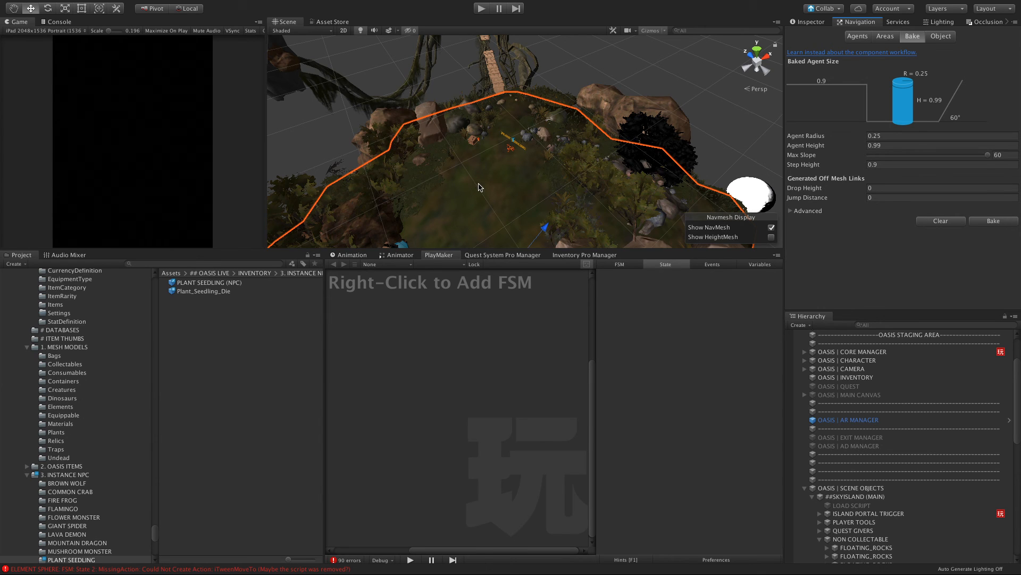
Examine the secondary platform for NavMesh coverage, and reselect Walkable Ground under SECONDARY_PLATFORM.
{"action": "scroll", "coordinate": [474, 185], "scroll_direction": "down", "scroll_amount": 10}
{"action": "scroll", "coordinate": [473, 186], "scroll_direction": "up", "scroll_amount": 2}
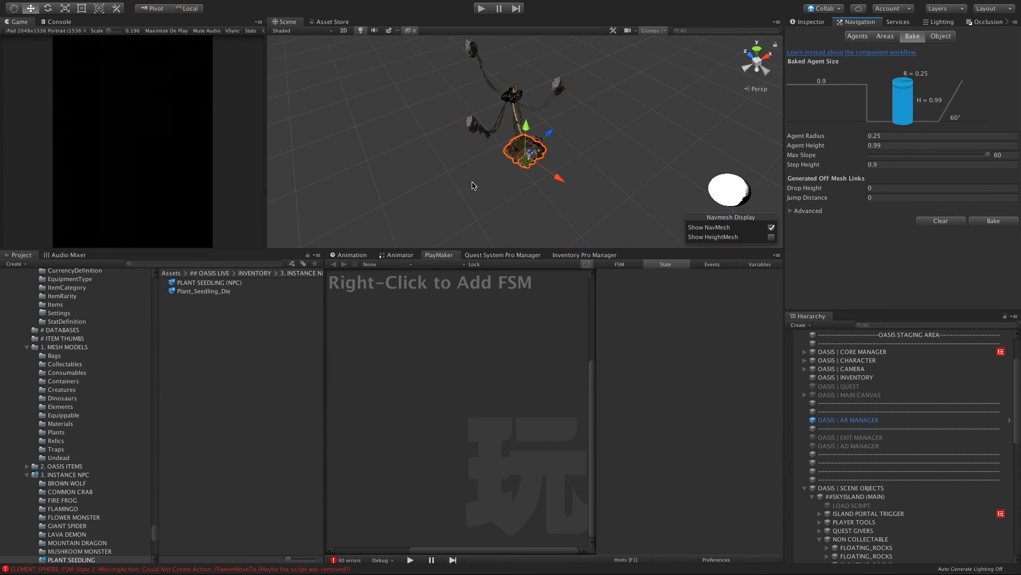
{"action": "scroll", "coordinate": [475, 186], "scroll_direction": "up", "scroll_amount": 10}
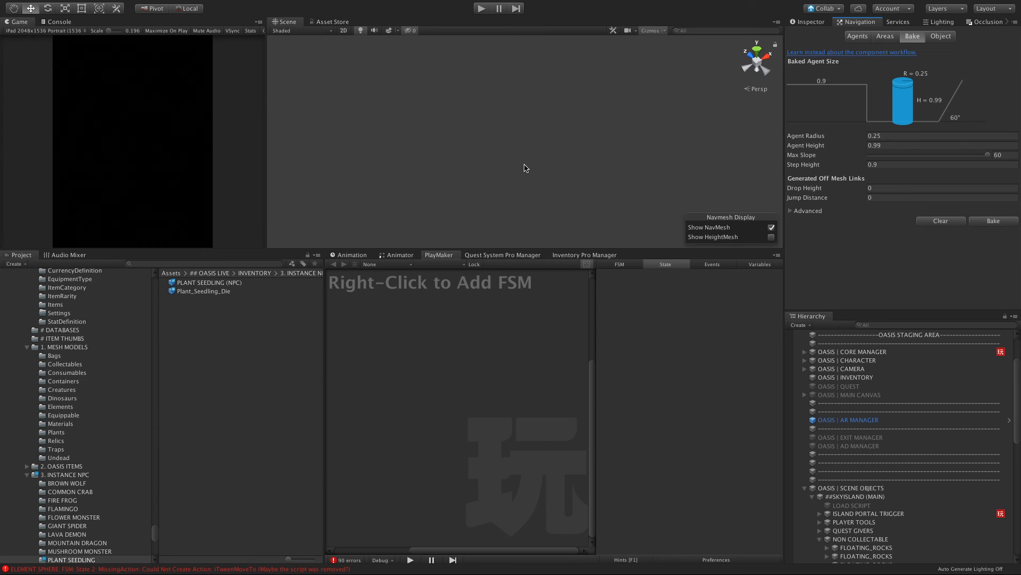
{"action": "scroll", "coordinate": [525, 168], "scroll_direction": "up", "scroll_amount": 10}
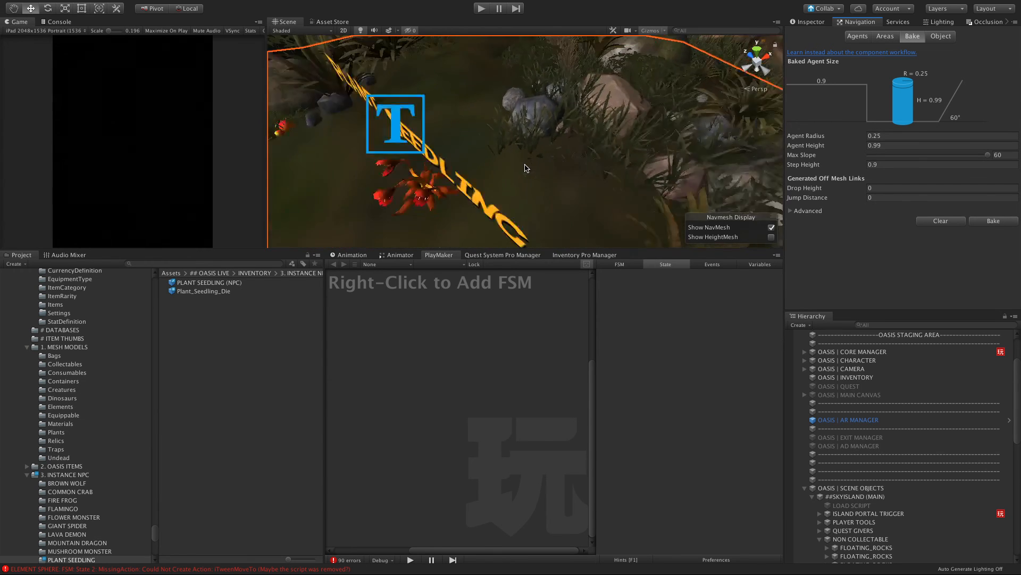
{"action": "scroll", "coordinate": [525, 168], "scroll_direction": "down", "scroll_amount": 5}
{"action": "left_click_drag", "start_coordinate": [480, 169], "coordinate": [506, 207], "text": "alt"}
{"action": "left_click", "coordinate": [505, 206]}
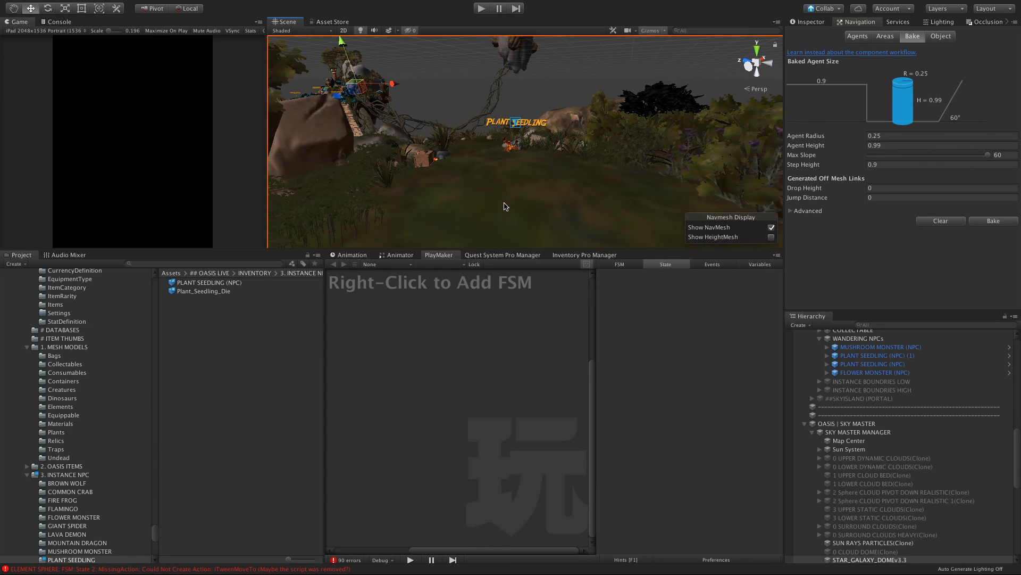
{"action": "left_click", "coordinate": [864, 344]}
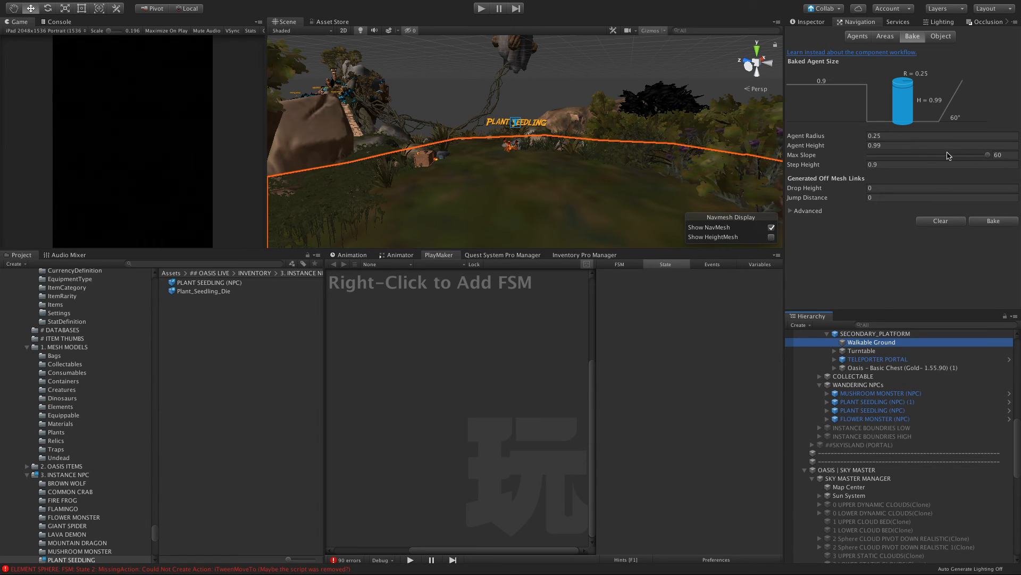
Bake the NavMesh with the current agent settings and check the secondary platform's ground for coverage.
{"action": "scroll", "coordinate": [464, 156], "scroll_direction": "down", "scroll_amount": 15}
{"action": "left_click_drag", "start_coordinate": [464, 156], "coordinate": [482, 118], "text": "alt"}
{"action": "scroll", "coordinate": [503, 194], "scroll_direction": "up", "scroll_amount": 15}
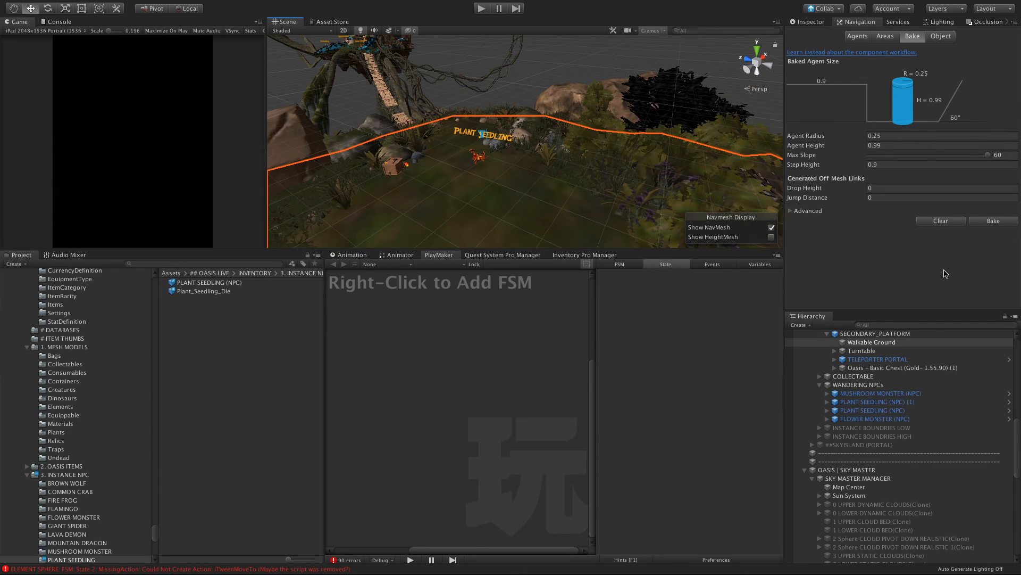
{"action": "left_click", "coordinate": [994, 221]}
{"action": "scroll", "coordinate": [556, 201], "scroll_direction": "down", "scroll_amount": 5}
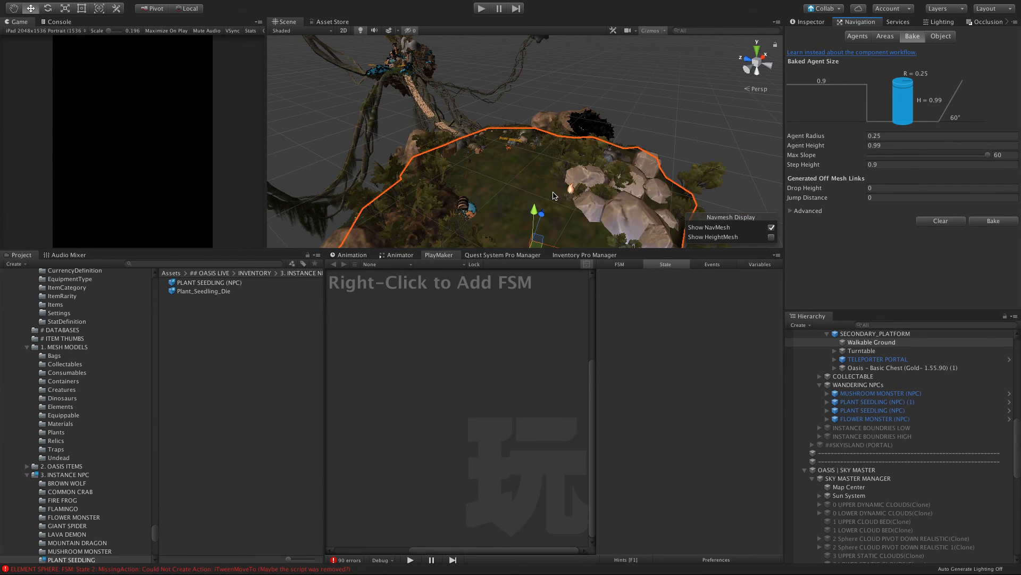
Review the navigation object, area, agent and bake settings of the secondary platform's Walkable Ground, along with its component properties.
{"action": "scroll", "coordinate": [554, 196], "scroll_direction": "down", "scroll_amount": 3}
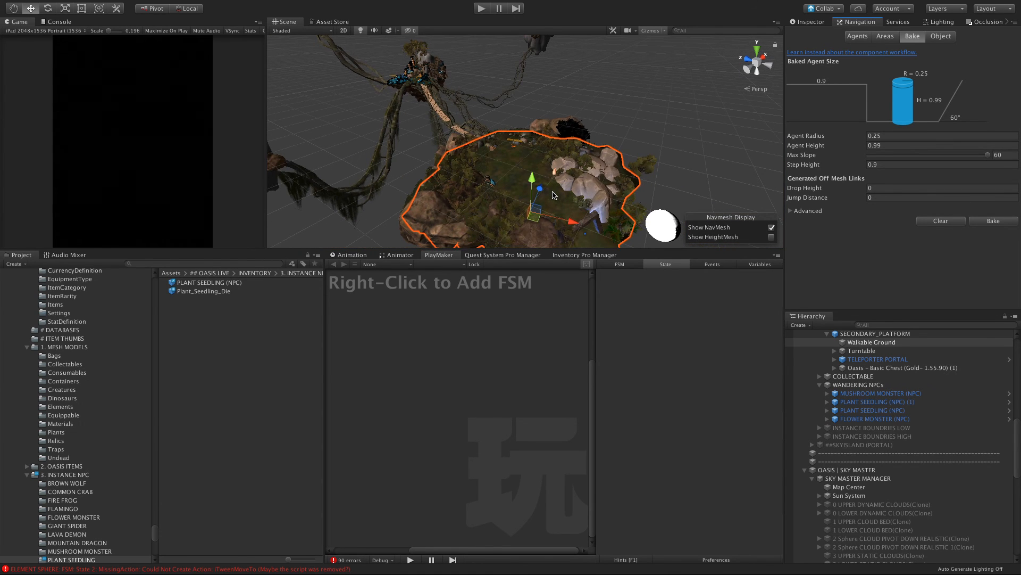
{"action": "scroll", "coordinate": [500, 176], "scroll_direction": "down", "scroll_amount": 6}
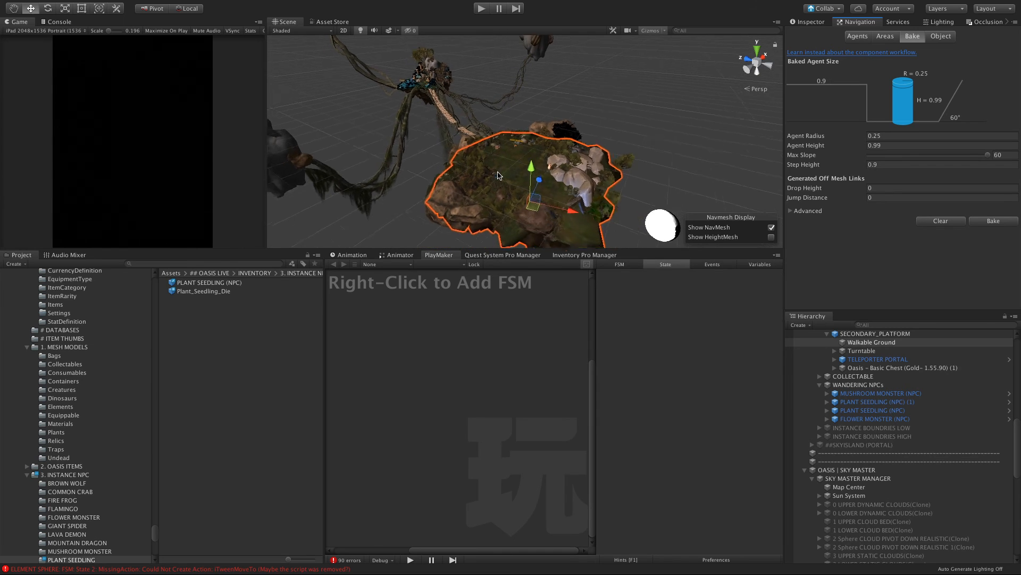
{"action": "scroll", "coordinate": [391, 74], "scroll_direction": "up", "scroll_amount": 6}
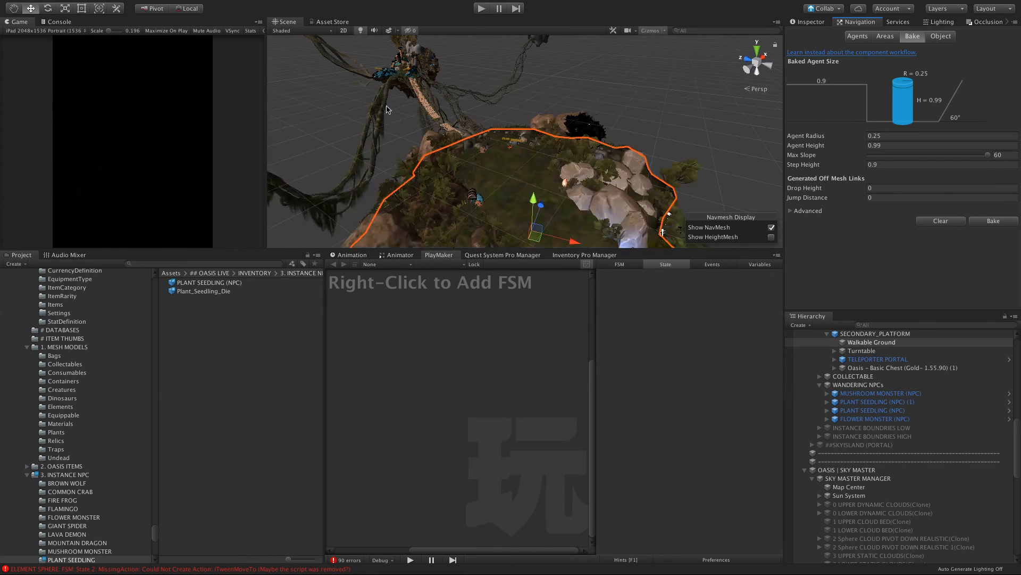
{"action": "scroll", "coordinate": [479, 138], "scroll_direction": "up", "scroll_amount": 10}
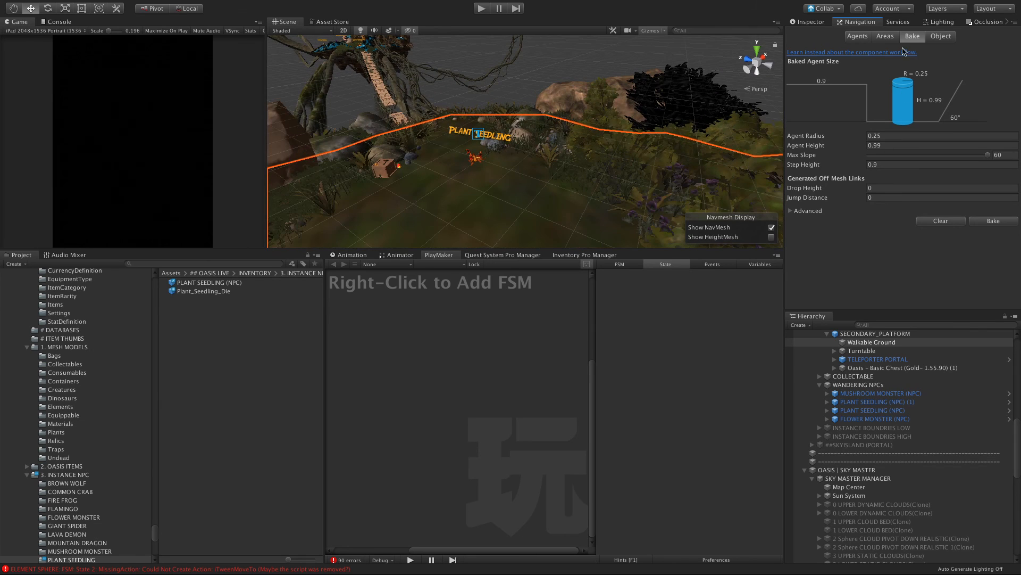
{"action": "left_click", "coordinate": [942, 37]}
{"action": "left_click", "coordinate": [880, 39]}
{"action": "left_click", "coordinate": [854, 38]}
{"action": "left_click", "coordinate": [878, 38]}
{"action": "left_click", "coordinate": [916, 37]}
{"action": "left_click", "coordinate": [941, 36]}
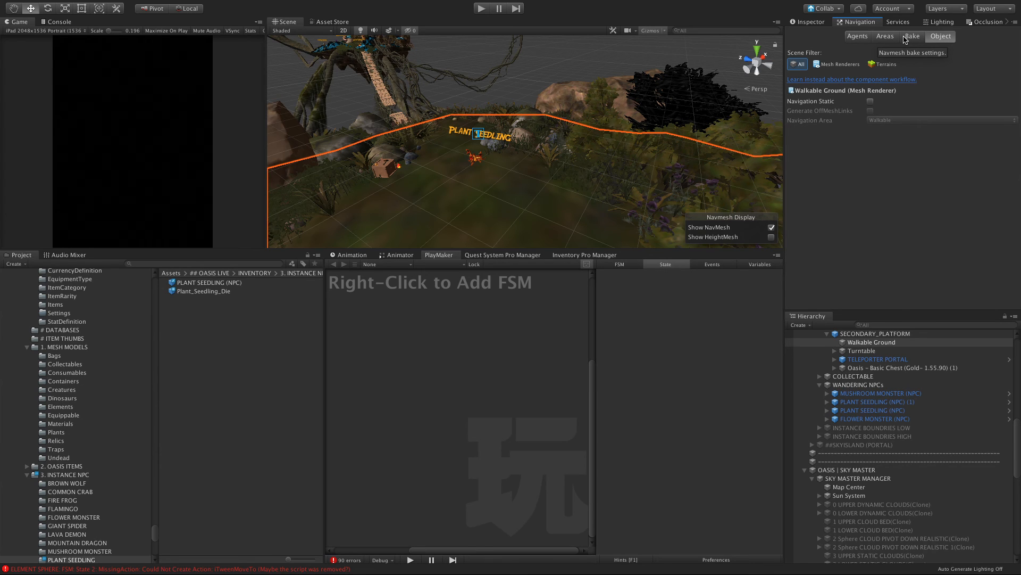
{"action": "left_click", "coordinate": [820, 24]}
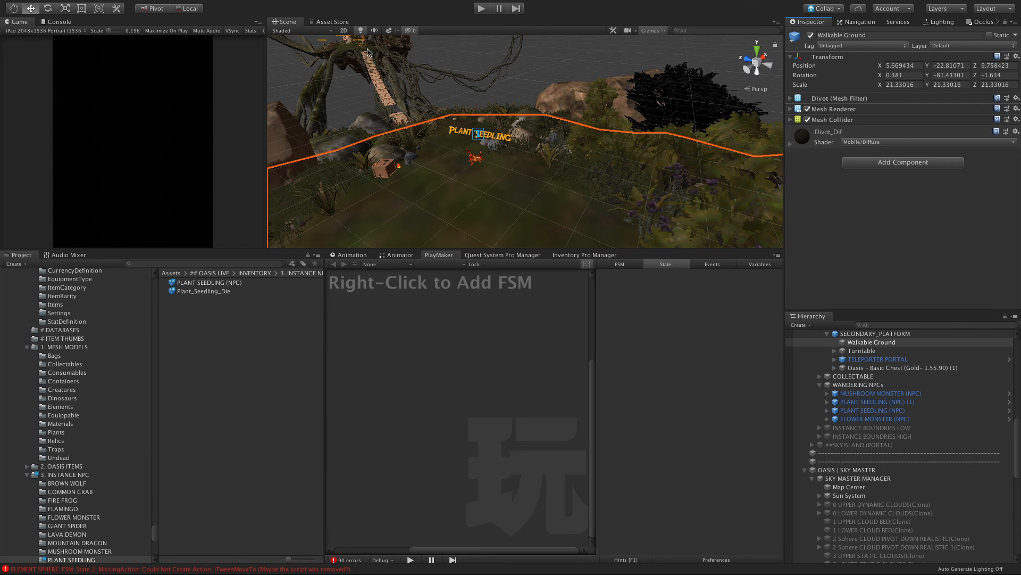
Locate and select the main platform's Walkable Ground to check its Static setting for comparison.
{"action": "left_click", "coordinate": [348, 51]}
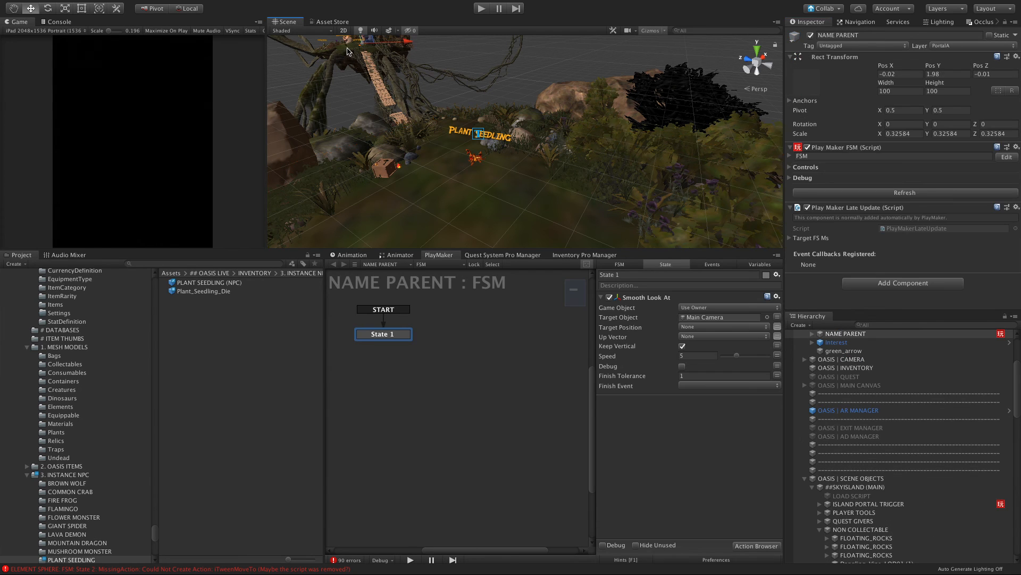
{"action": "left_click_drag", "start_coordinate": [342, 51], "coordinate": [441, 146], "text": "alt"}
{"action": "scroll", "coordinate": [441, 147], "scroll_direction": "down", "scroll_amount": 5}
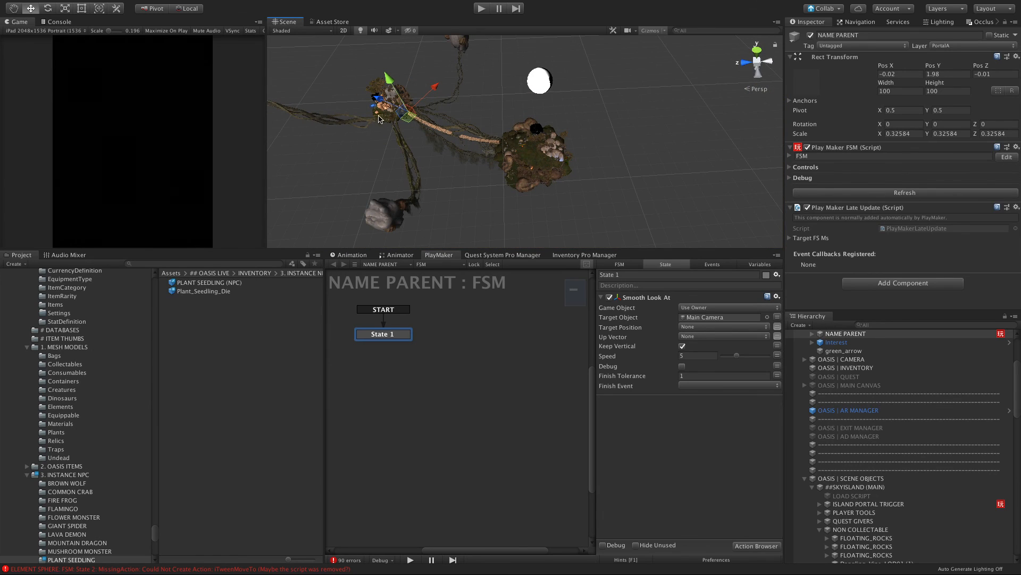
{"action": "left_click", "coordinate": [387, 118]}
{"action": "left_click", "coordinate": [387, 118]}
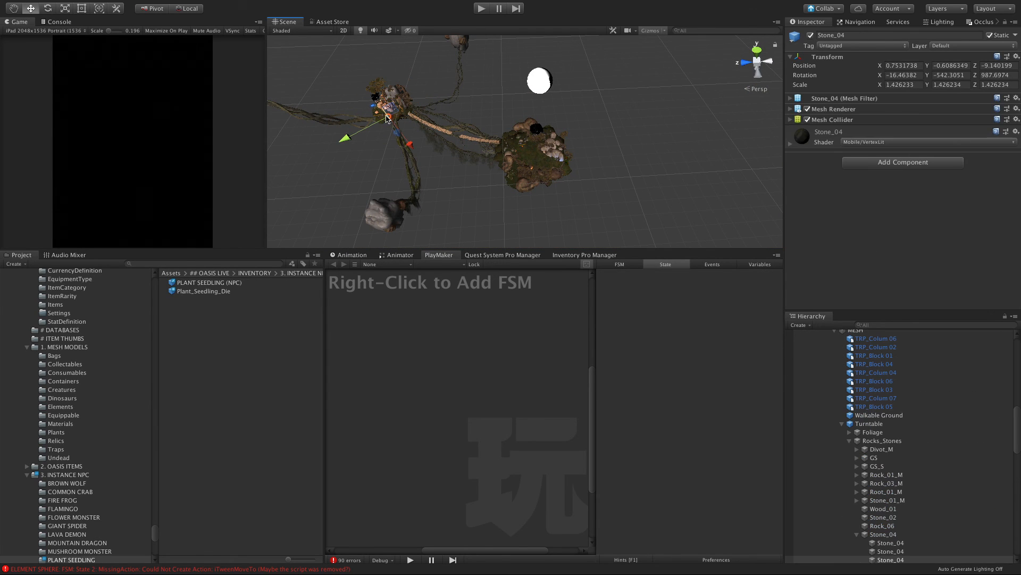
{"action": "left_click", "coordinate": [386, 121]}
{"action": "left_click", "coordinate": [396, 120]}
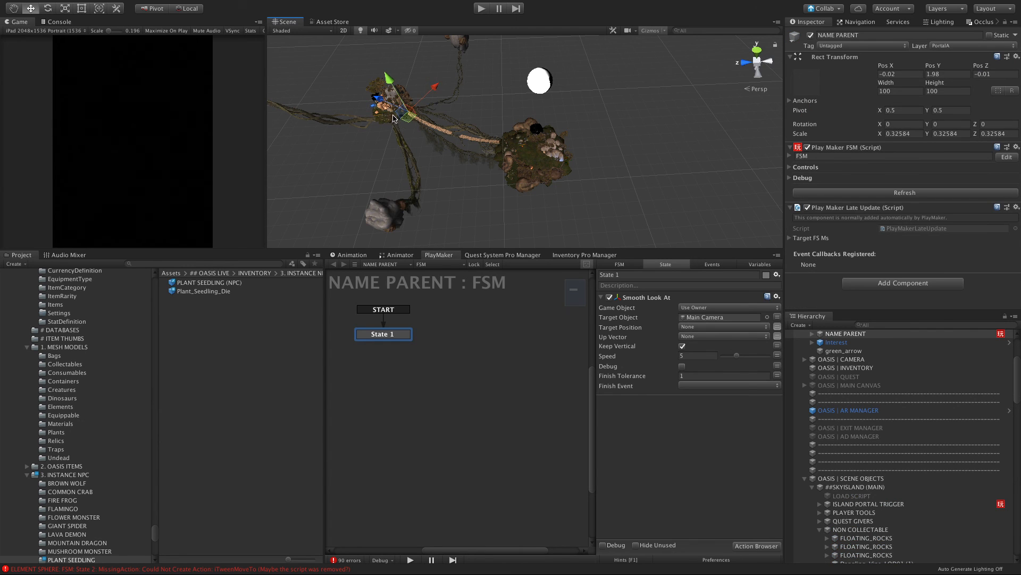
{"action": "left_click", "coordinate": [394, 117]}
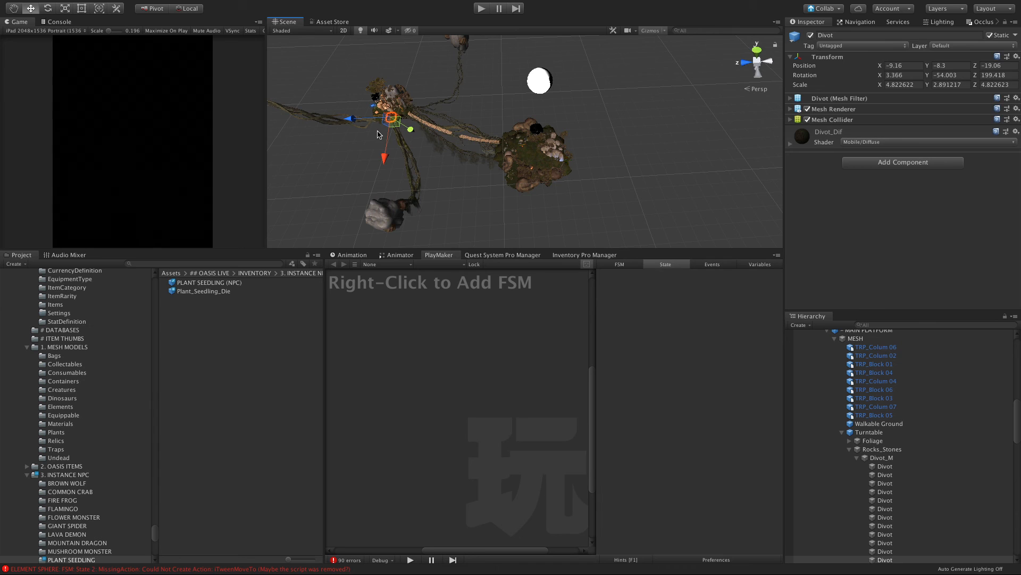
{"action": "key", "text": "f"}
{"action": "left_click", "coordinate": [466, 99]}
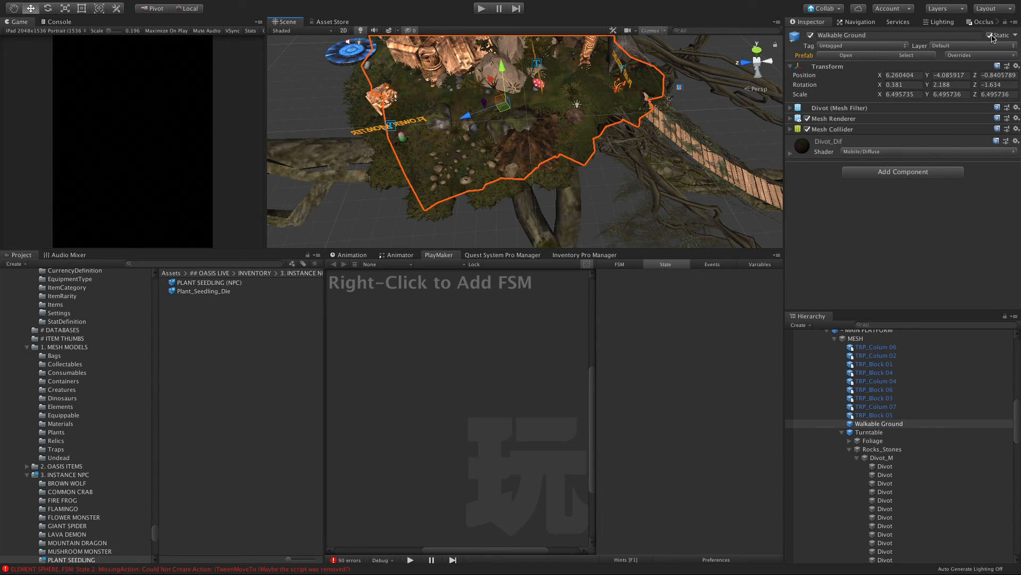
Mark the secondary platform's Walkable Ground as Static and check its navigation object settings.
{"action": "scroll", "coordinate": [607, 202], "scroll_direction": "down", "scroll_amount": 10}
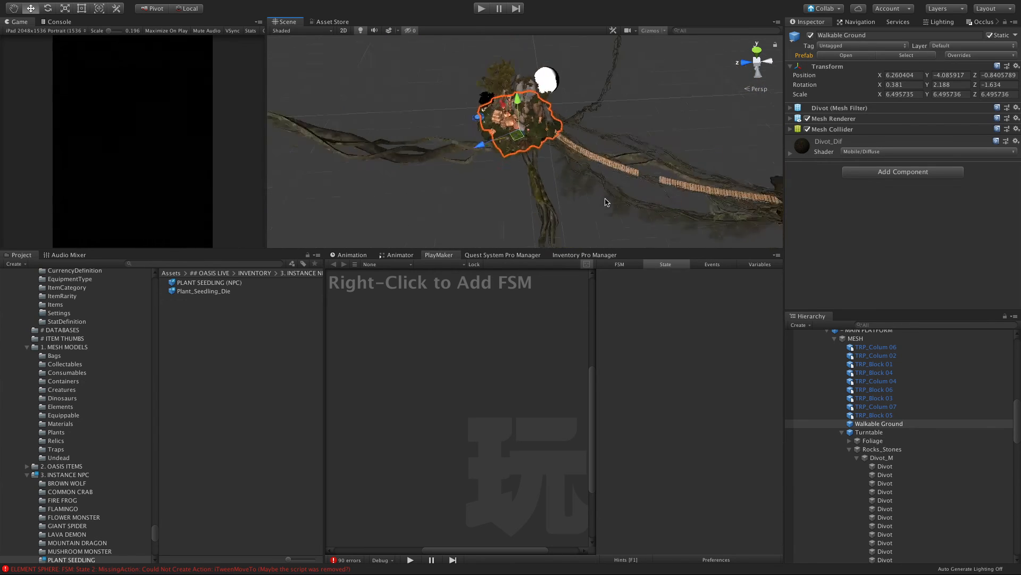
{"action": "left_click", "coordinate": [654, 181]}
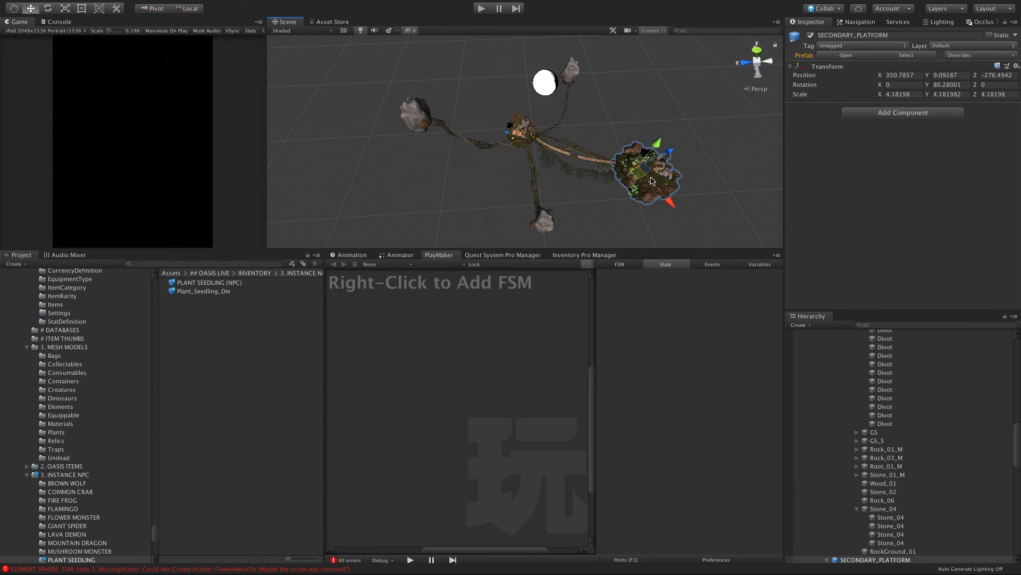
{"action": "left_click", "coordinate": [652, 181]}
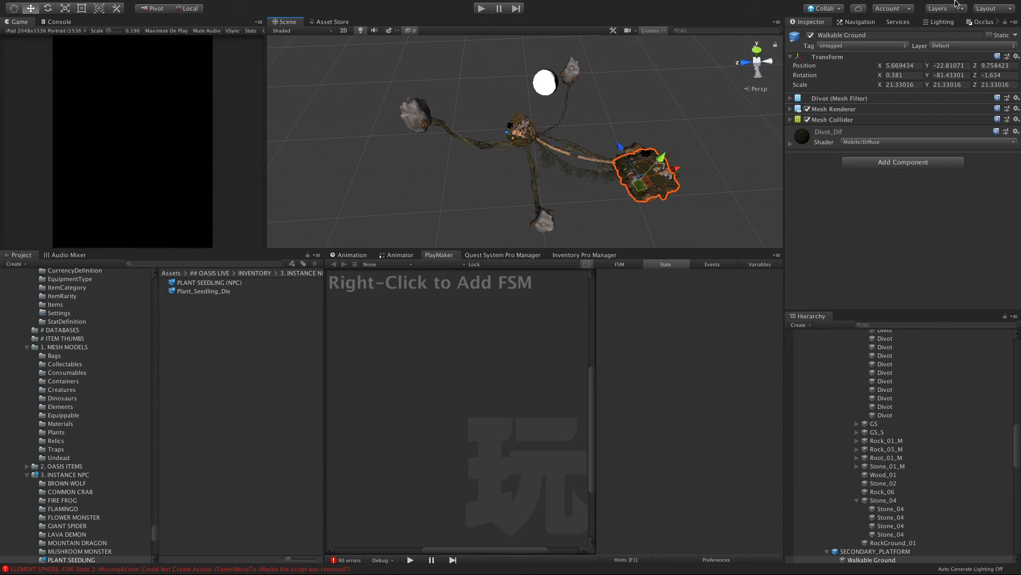
{"action": "left_click", "coordinate": [991, 36]}
{"action": "left_click", "coordinate": [860, 22]}
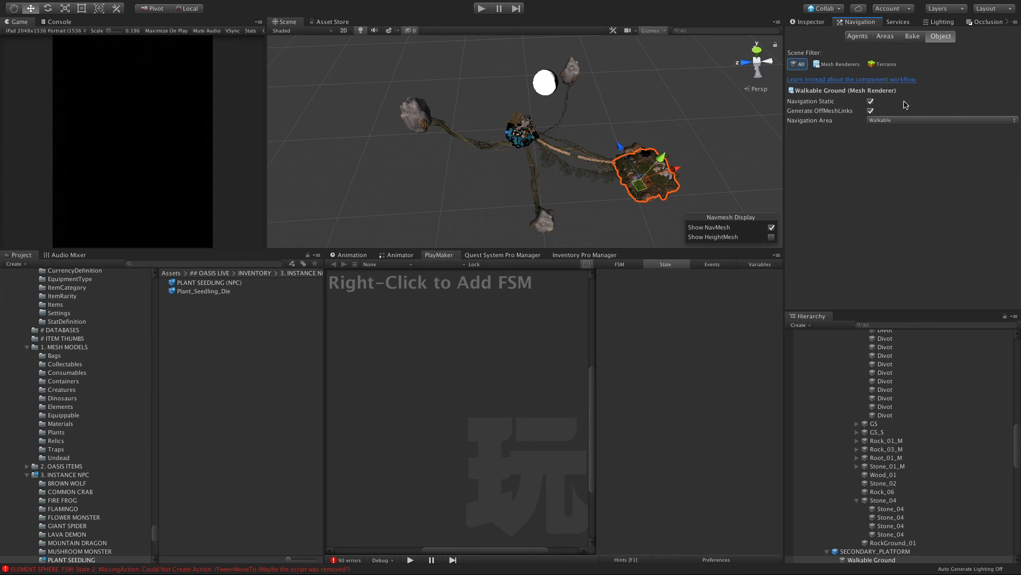
Bake the NavMesh again with the static ground included and inspect coverage on the secondary platform.
{"action": "left_click", "coordinate": [913, 36]}
{"action": "left_click", "coordinate": [979, 220]}
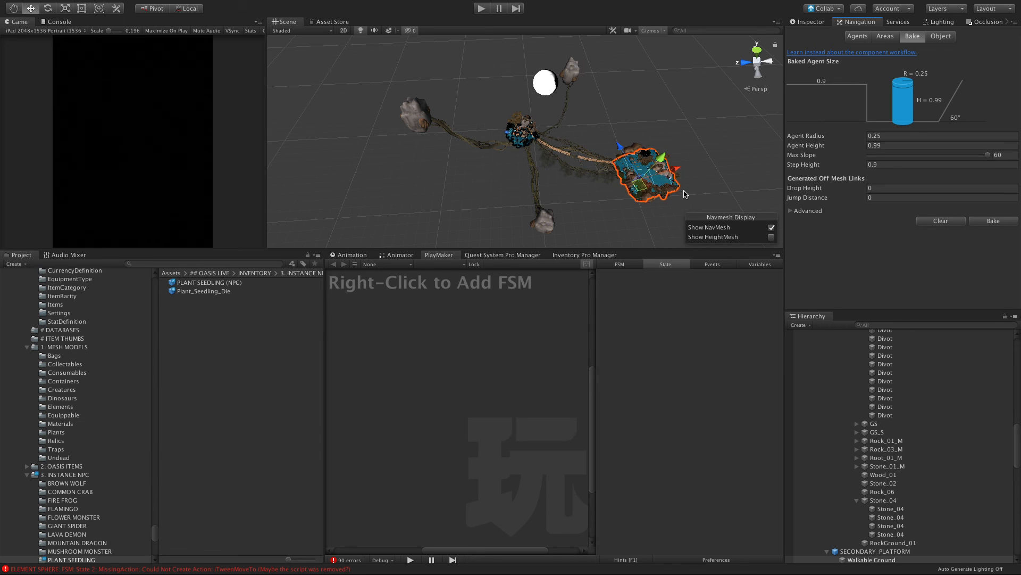
{"action": "key", "text": "f"}
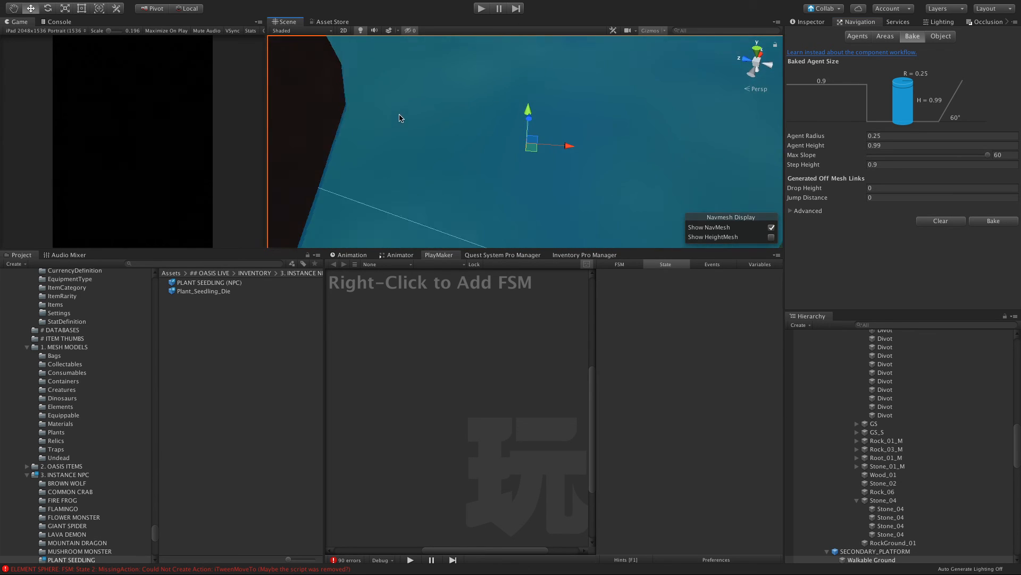
{"action": "scroll", "coordinate": [400, 118], "scroll_direction": "down", "scroll_amount": 5}
{"action": "scroll", "coordinate": [419, 125], "scroll_direction": "down", "scroll_amount": 5}
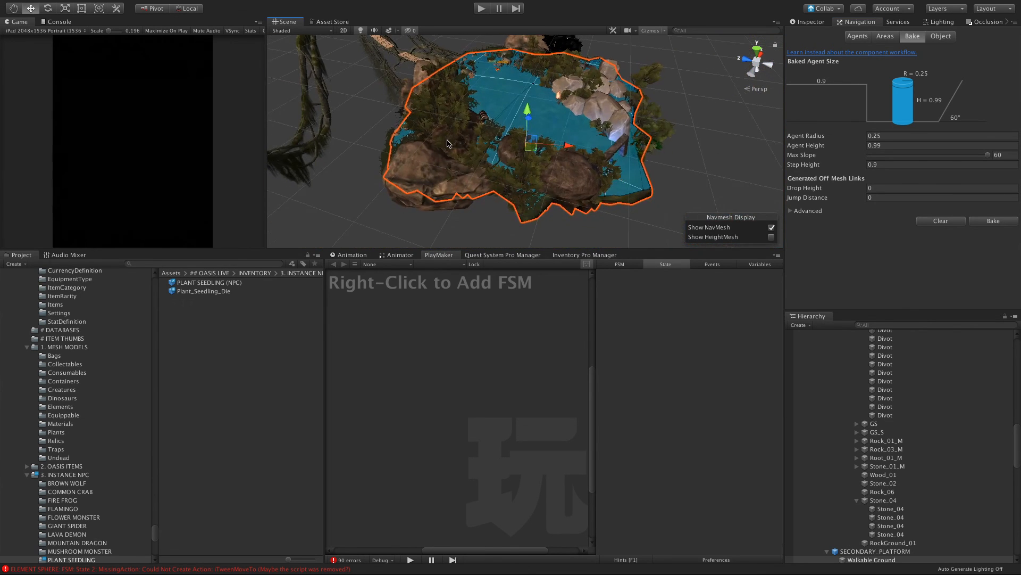
Collapse the MAIN PLATFORM hierarchy, then select the Plant Seedling copy on the secondary platform and inspect its placement on the NavMesh.
{"action": "scroll", "coordinate": [846, 458], "scroll_direction": "up", "scroll_amount": 10}
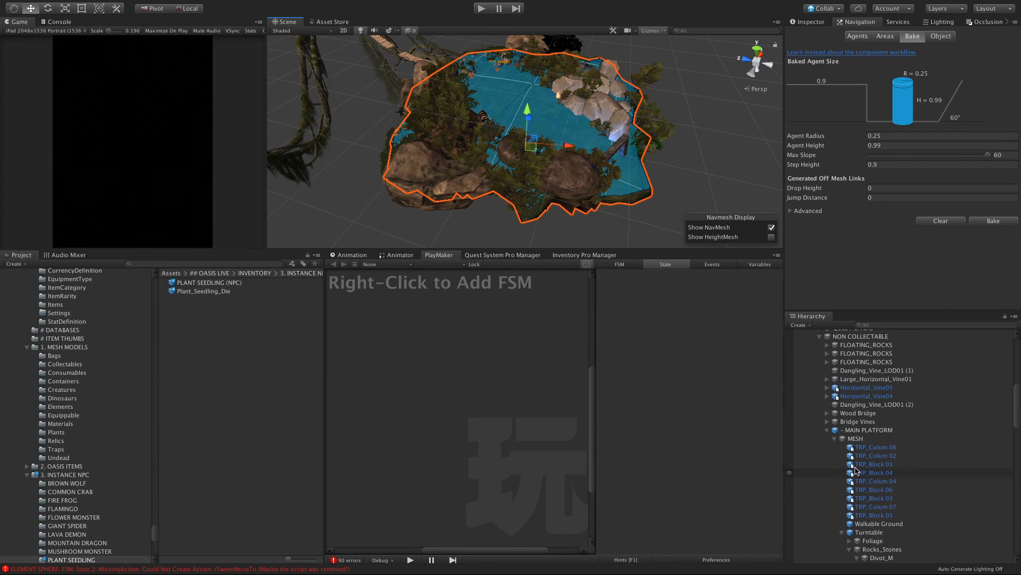
{"action": "left_click", "coordinate": [827, 430]}
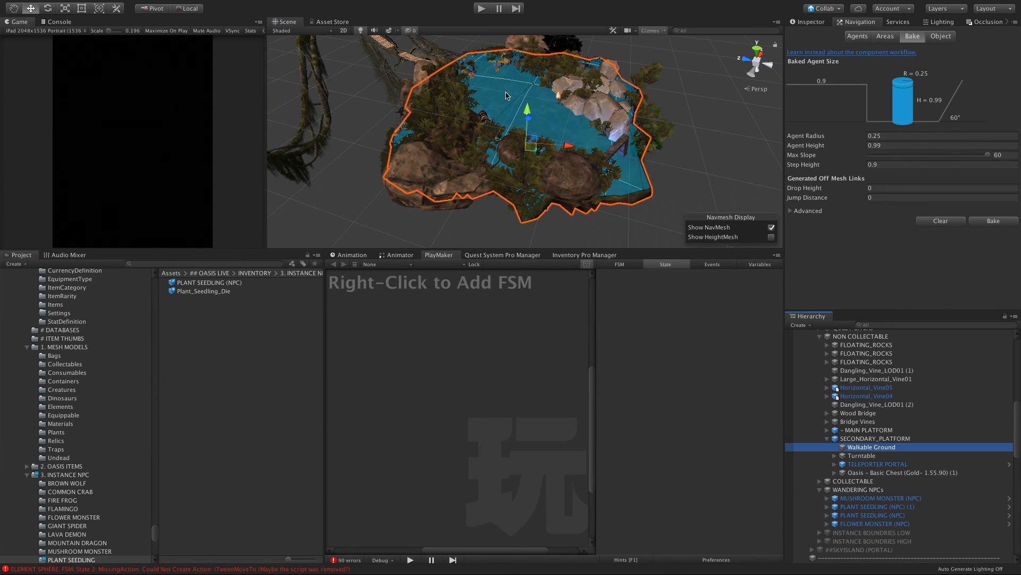
{"action": "left_click", "coordinate": [495, 70]}
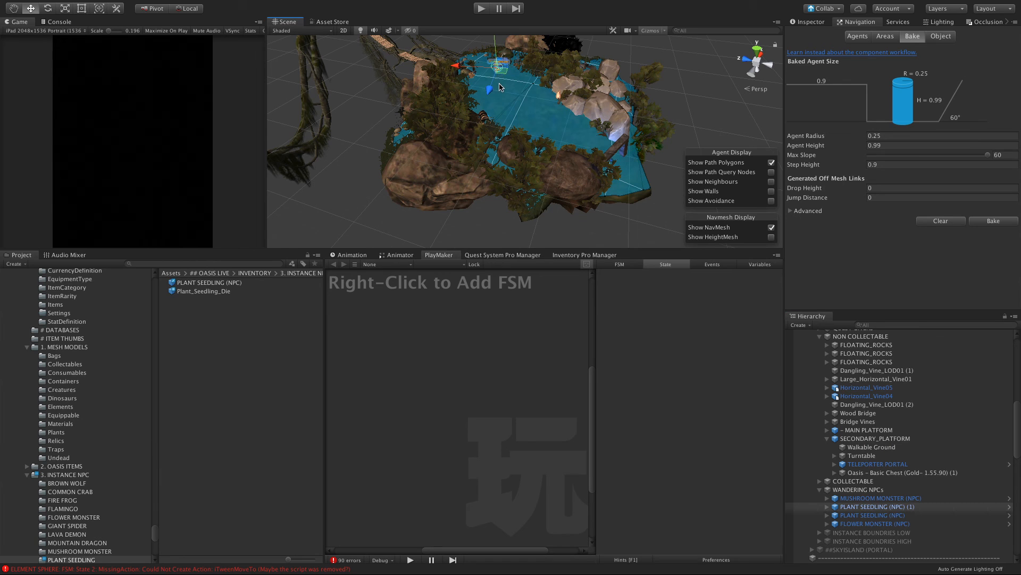
{"action": "scroll", "coordinate": [499, 86], "scroll_direction": "up", "scroll_amount": 4}
{"action": "scroll", "coordinate": [499, 87], "scroll_direction": "up", "scroll_amount": 3}
{"action": "left_click_drag", "start_coordinate": [502, 200], "coordinate": [558, 223], "text": "alt"}
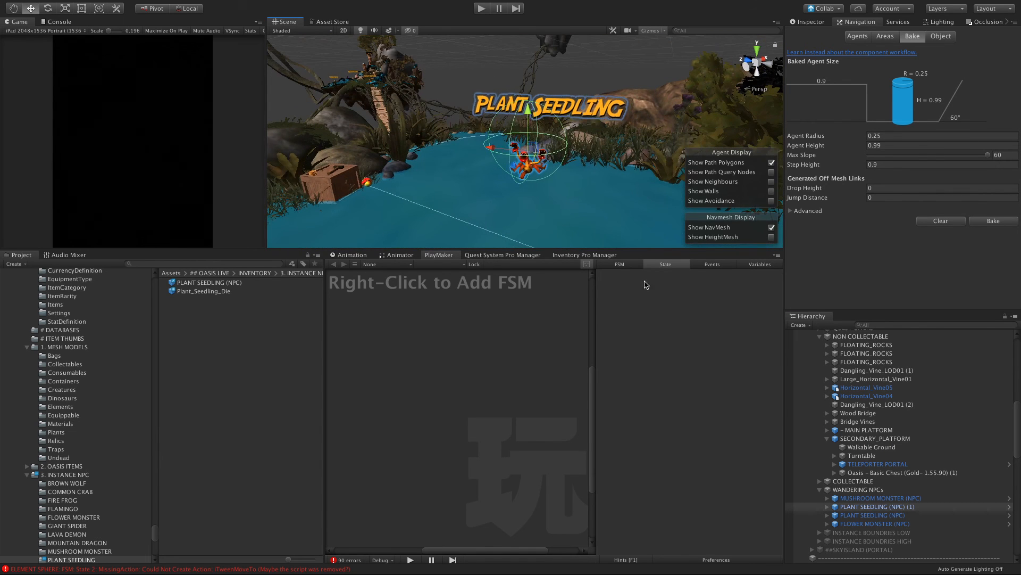
Rename the duplicated seedling under WANDERING NPCs to "PLANT SEEDLING (NPC)" and collapse its children.
{"action": "left_click", "coordinate": [849, 501]}
{"action": "left_click", "coordinate": [864, 508]}
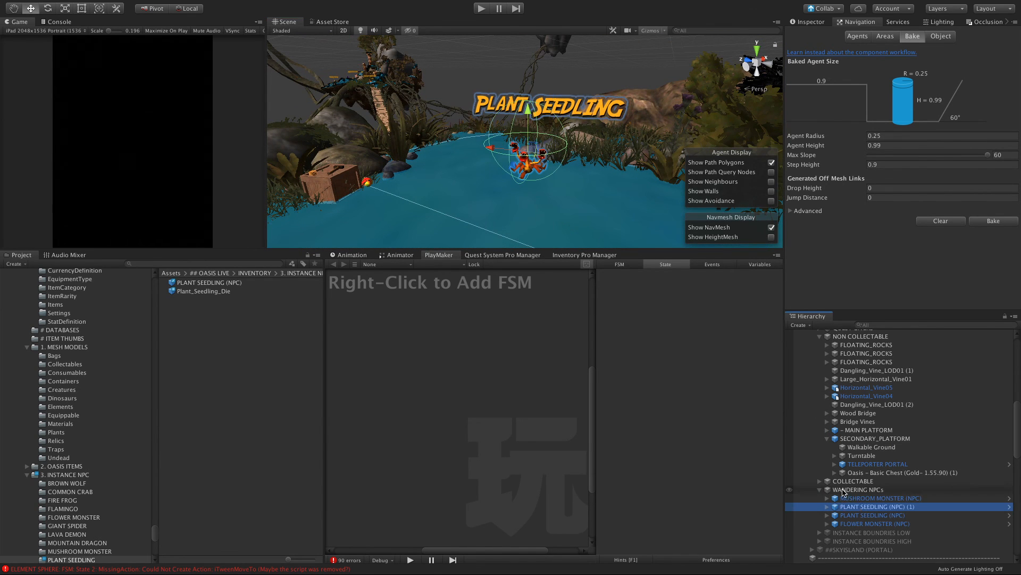
{"action": "key", "text": "Return"}
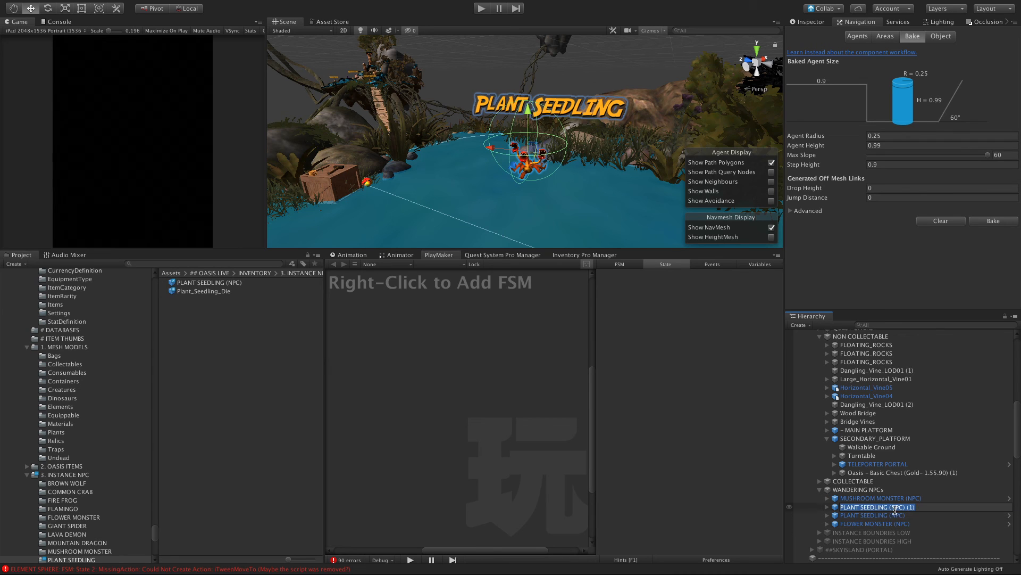
{"action": "key", "text": "Return"}
{"action": "key", "text": "Right"}
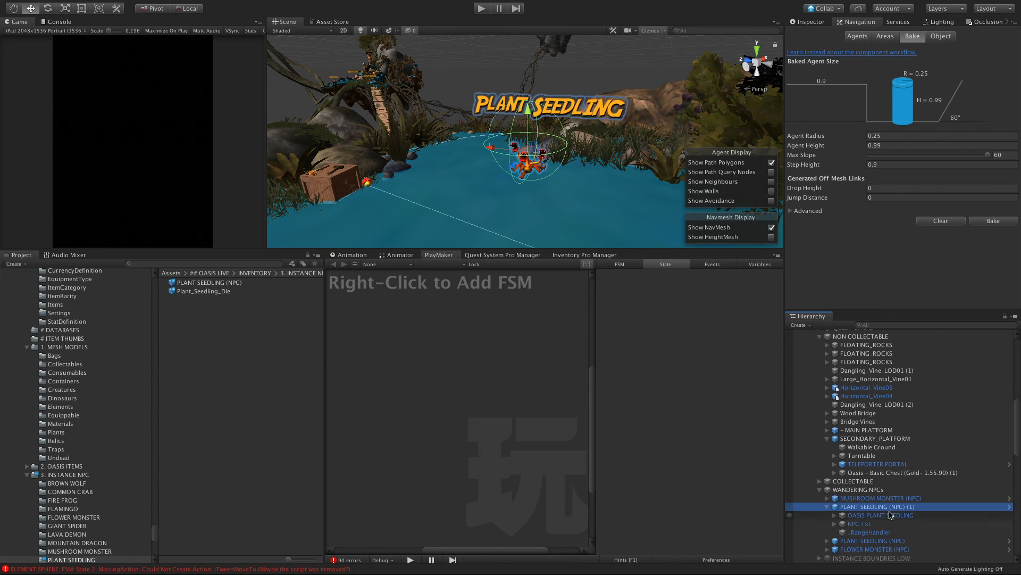
{"action": "left_click", "coordinate": [892, 511]}
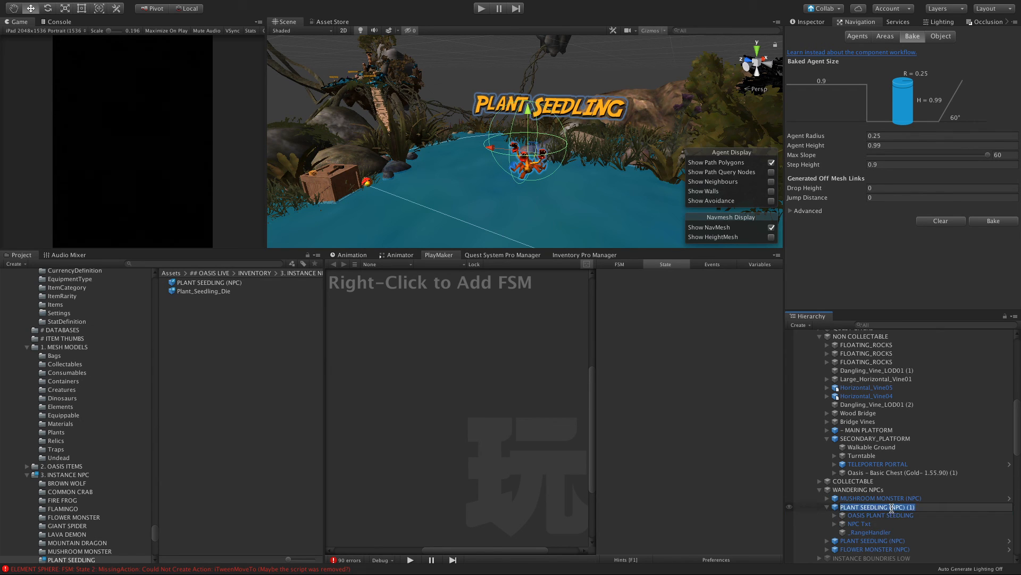
{"action": "key", "text": "Right"}
{"action": "key", "text": "BackSpace"}
{"action": "key", "text": "BackSpace"}
{"action": "key", "text": "BackSpace"}
{"action": "key", "text": "BackSpace"}
{"action": "left_click", "coordinate": [821, 515]}
{"action": "key", "text": "Left"}
{"action": "key", "text": "Left"}
{"action": "key", "text": "Left"}
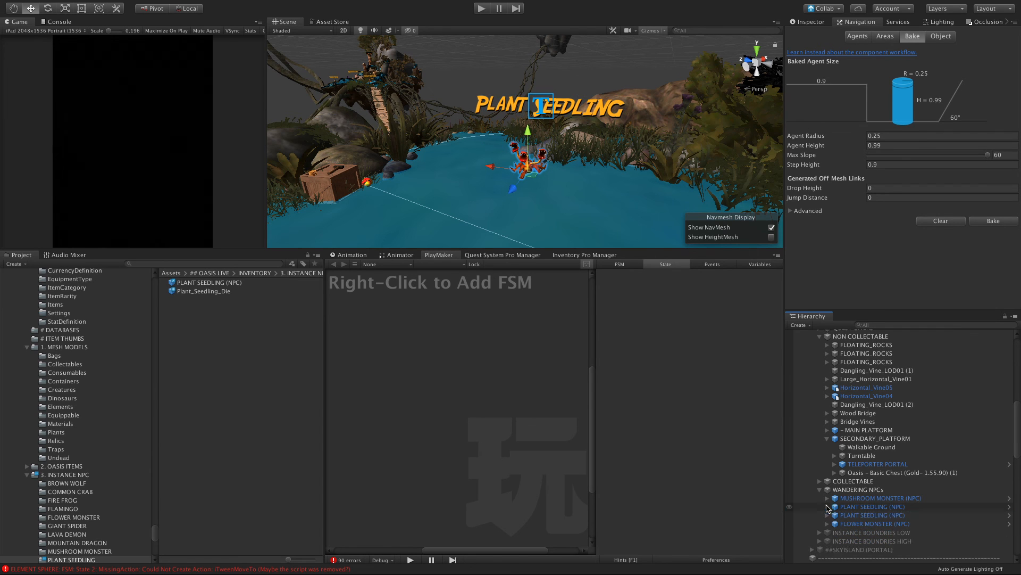
Examine the WANDERING NPCs group and the baked NavMesh across the island's platforms.
{"action": "key", "text": "f"}
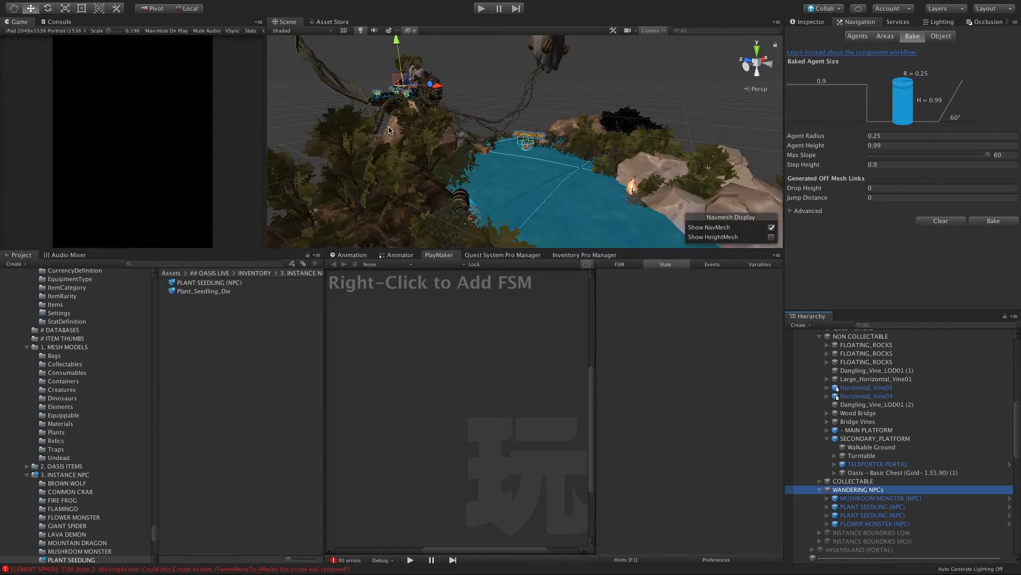
{"action": "left_click_drag", "start_coordinate": [430, 159], "coordinate": [480, 101], "text": "alt"}
{"action": "left_click_drag", "start_coordinate": [442, 59], "coordinate": [567, 106], "text": "alt"}
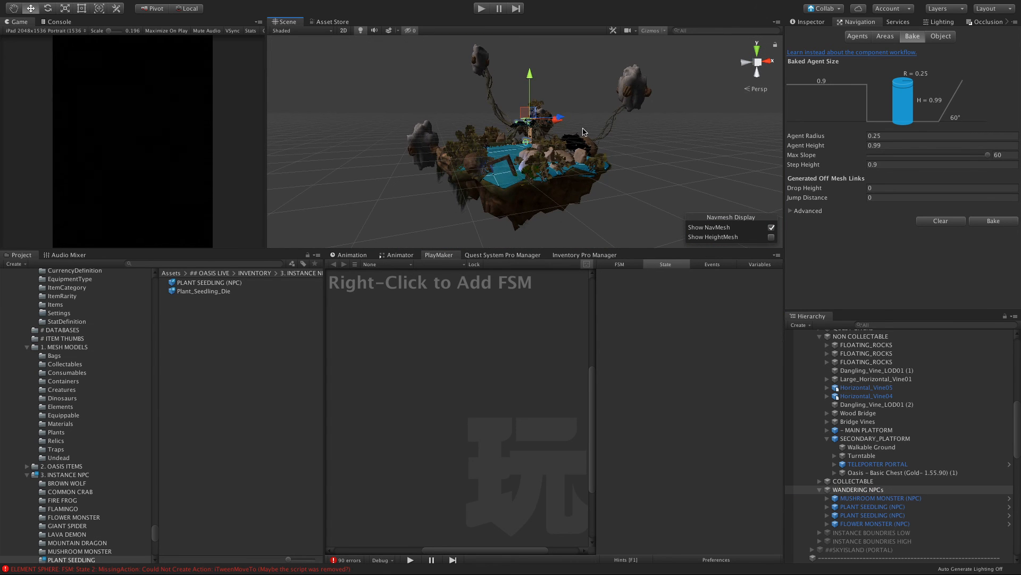
{"action": "scroll", "coordinate": [499, 166], "scroll_direction": "up", "scroll_amount": 10}
{"action": "mouse_move", "coordinate": [479, 175]}
{"action": "left_mouse_down", "text": "alt"}
{"action": "mouse_move", "coordinate": [577, 194]}
{"action": "mouse_move", "coordinate": [479, 164]}
{"action": "left_mouse_up", "text": "alt"}
{"action": "scroll", "coordinate": [534, 176], "scroll_direction": "up", "scroll_amount": 5}
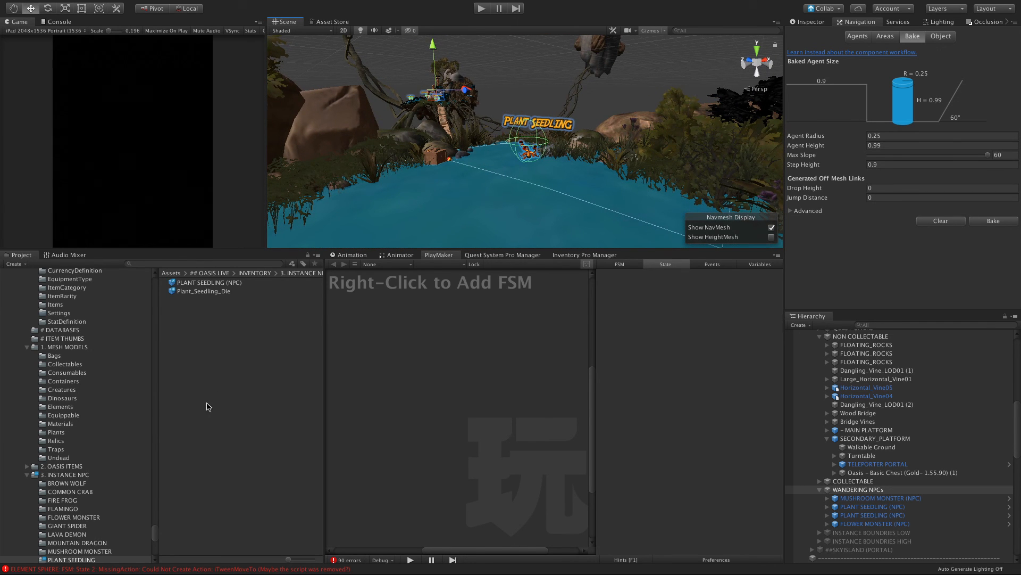
Save the scene and select the NavMesh asset in the "4b ~ Live ~ Sky Island" folder under ## APP DEMO.
{"action": "scroll", "coordinate": [65, 563], "scroll_direction": "down", "scroll_amount": 2}
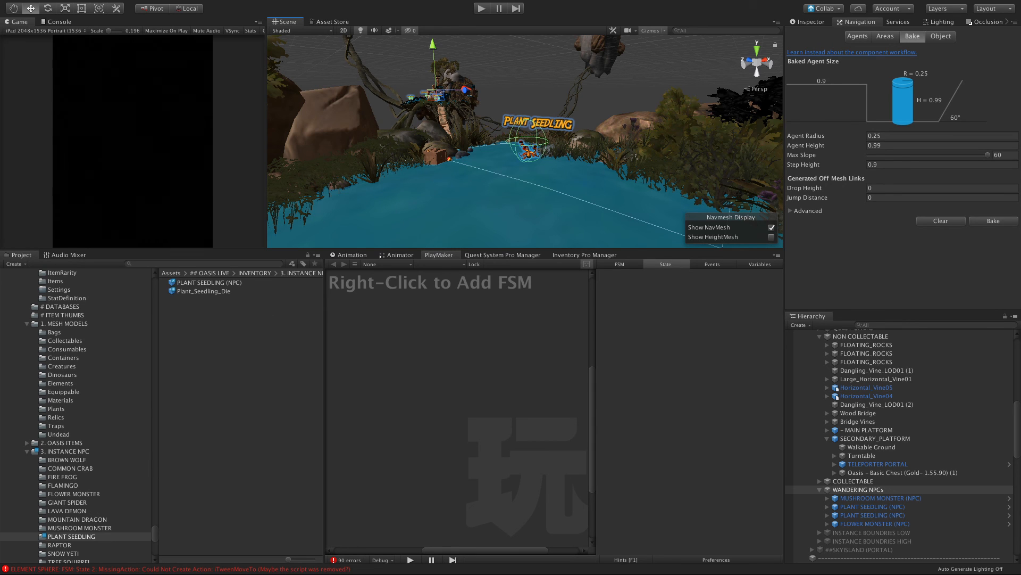
{"action": "key", "text": "super+s"}
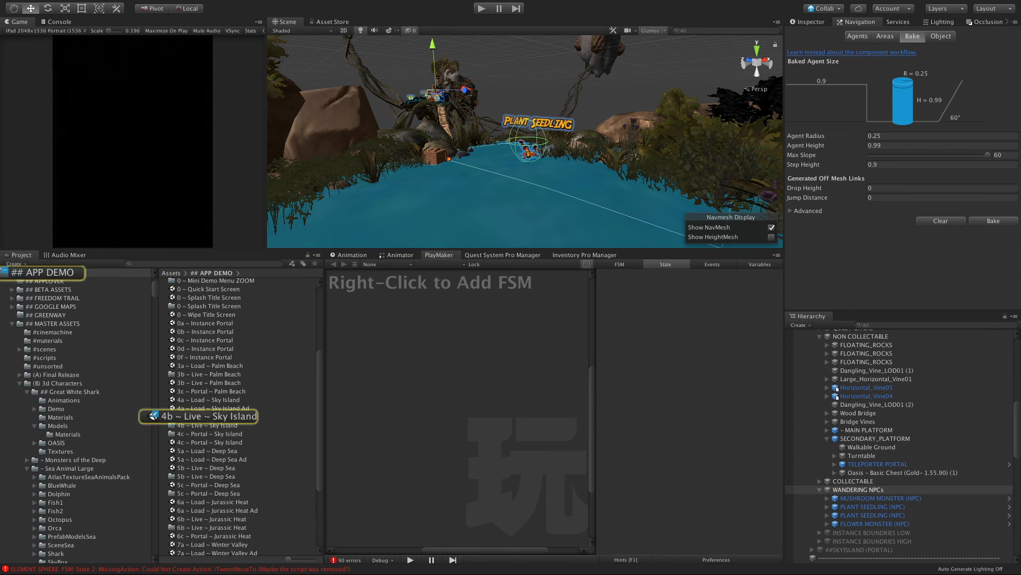
{"action": "left_click", "coordinate": [187, 425]}
{"action": "double_click", "coordinate": [169, 426]}
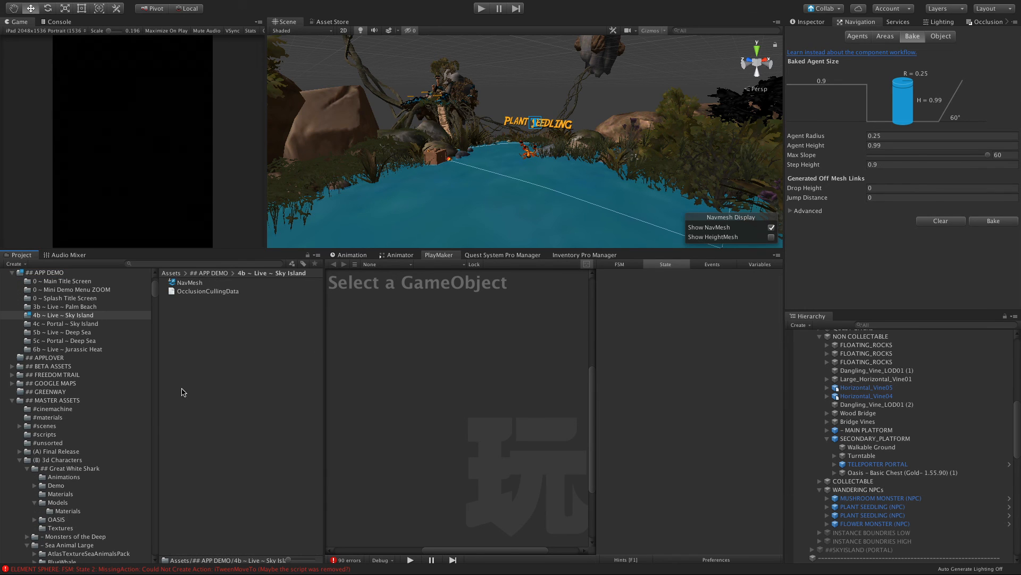
{"action": "left_click", "coordinate": [181, 286]}
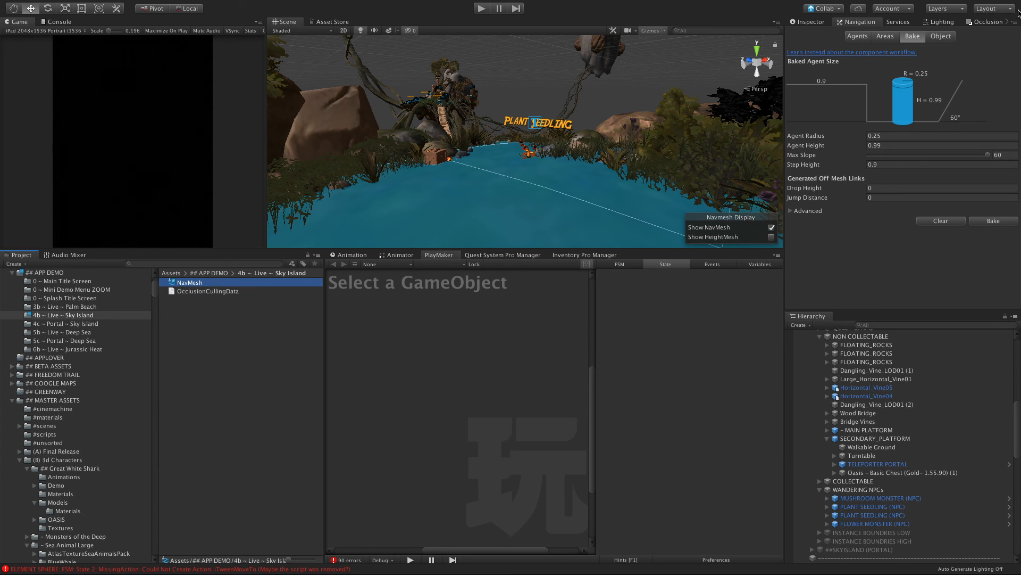
Inspect the selected NavMesh asset's properties, including its Off Mesh Links and source bounds.
{"action": "left_click", "coordinate": [810, 23]}
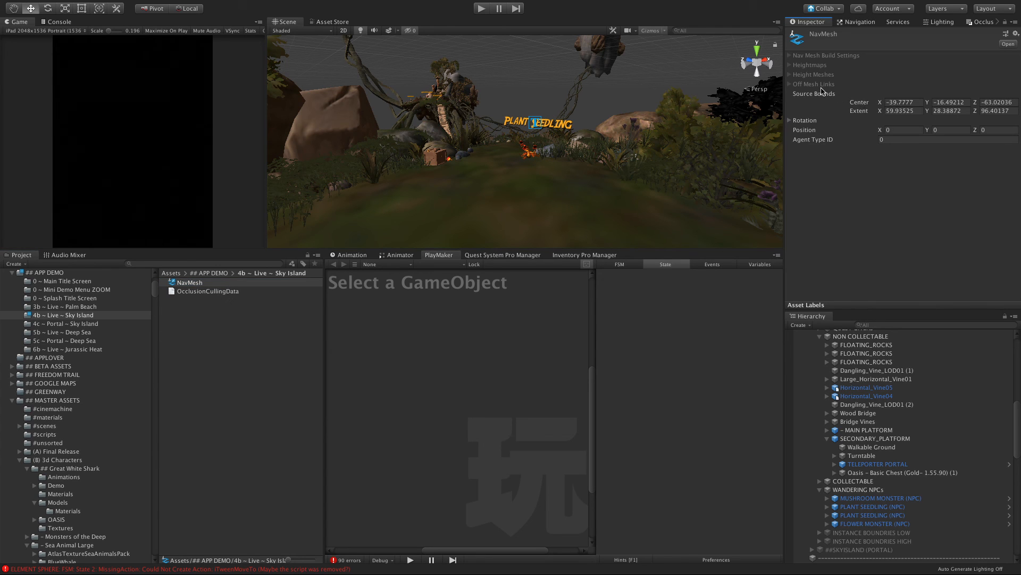
{"action": "left_click", "coordinate": [789, 57]}
{"action": "left_click", "coordinate": [789, 58]}
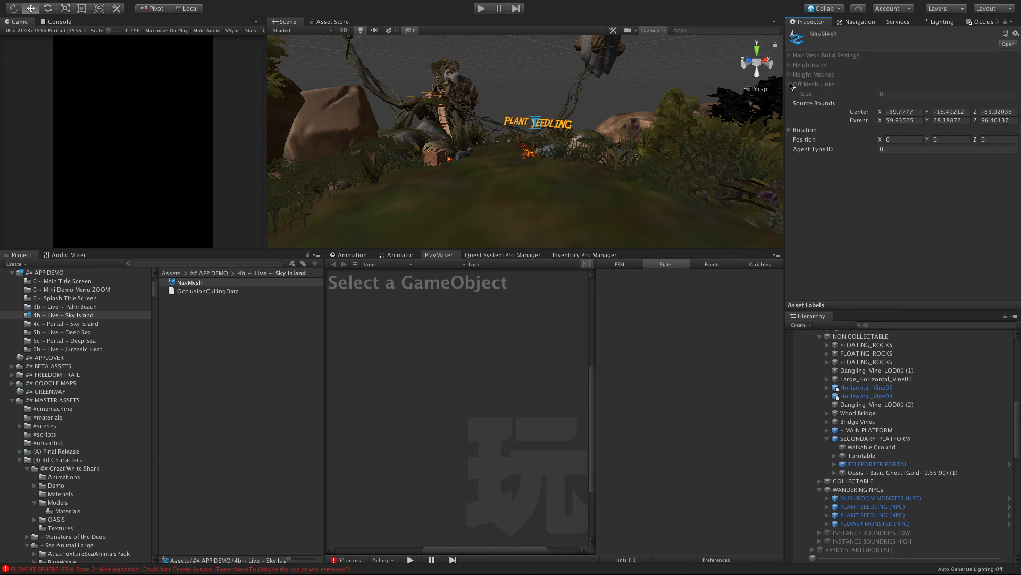
Run the scene in play mode and watch the Plant Seedling on the secondary platform in the Scene view.
{"action": "scroll", "coordinate": [462, 134], "scroll_direction": "down", "scroll_amount": 10}
{"action": "left_click_drag", "start_coordinate": [462, 136], "coordinate": [532, 43], "text": "alt"}
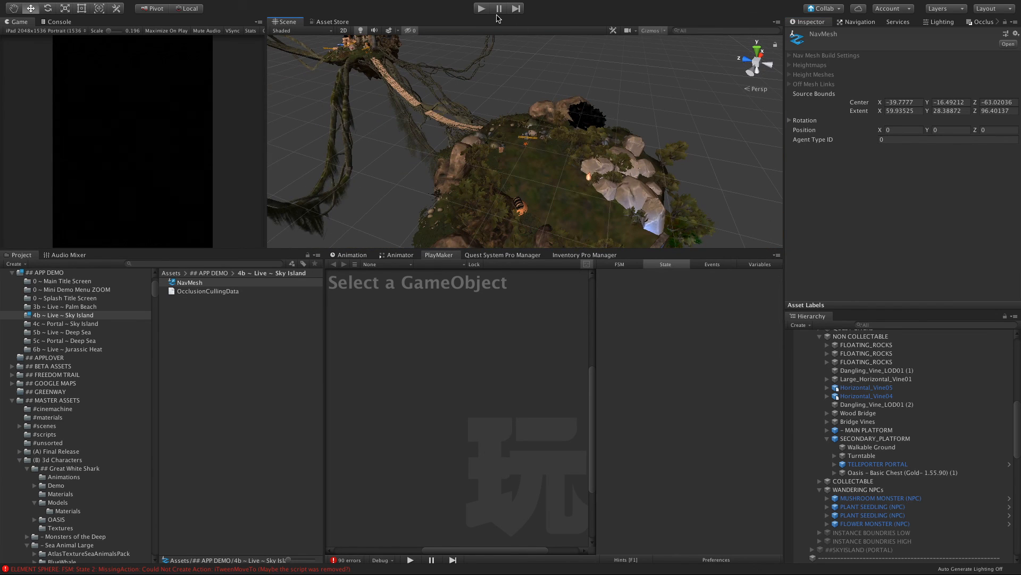
{"action": "left_click", "coordinate": [480, 9]}
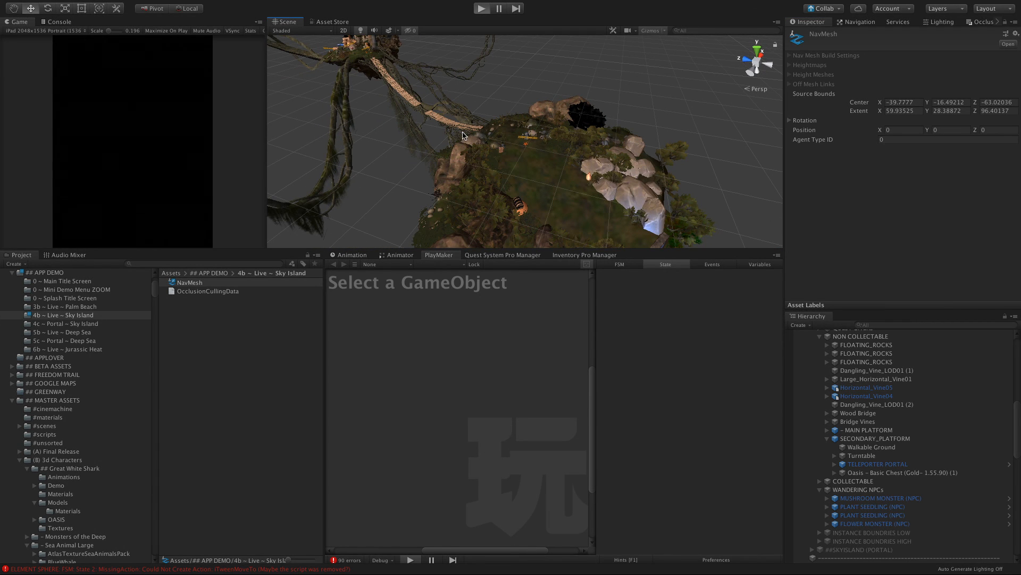
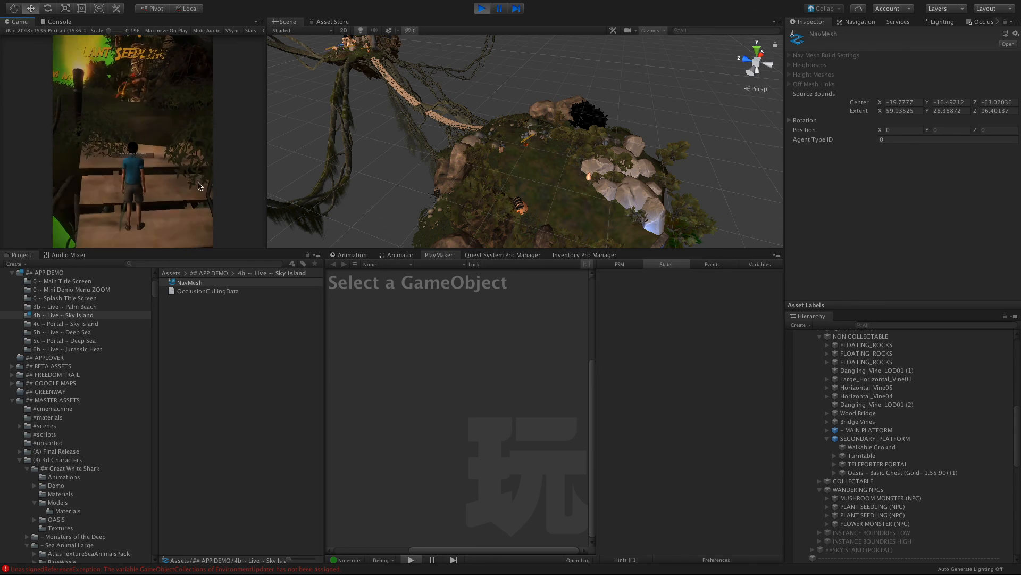
{"action": "scroll", "coordinate": [499, 159], "scroll_direction": "up", "scroll_amount": 10}
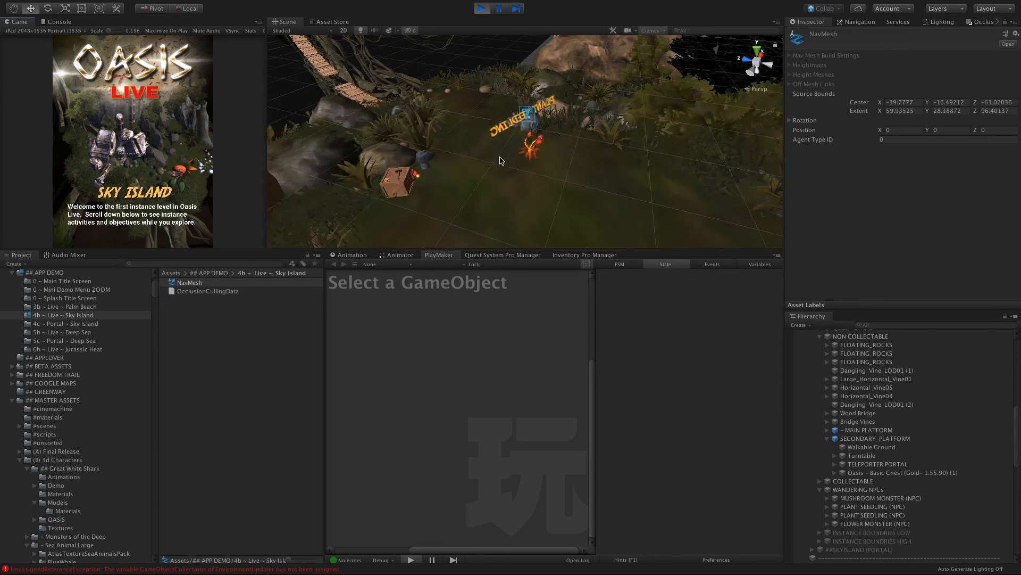
{"action": "scroll", "coordinate": [503, 160], "scroll_direction": "up", "scroll_amount": 10}
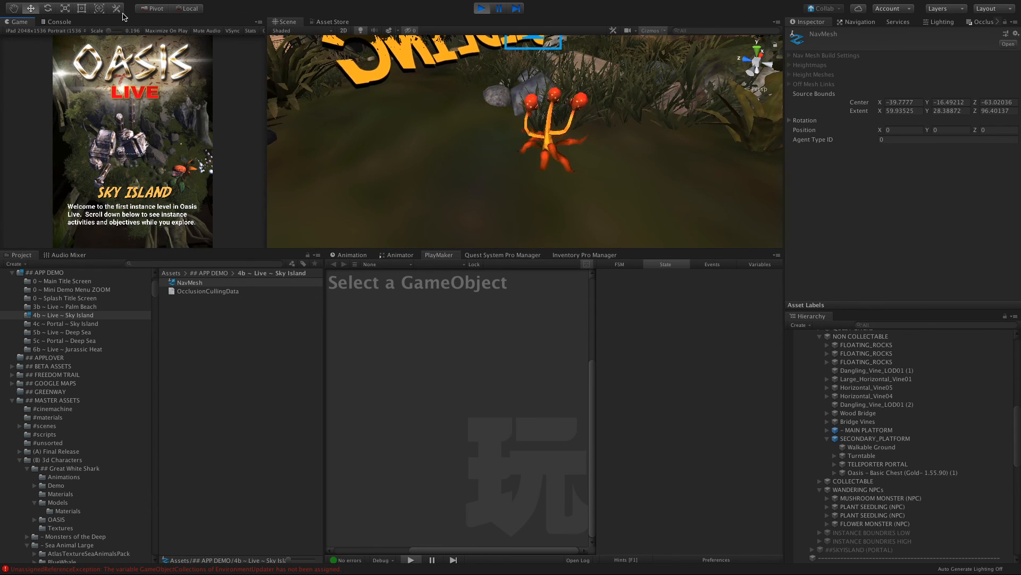
Agree to the Sky Island welcome screen and steer the character along the wooden bridge between the platforms.
{"action": "left_click_drag", "start_coordinate": [131, 208], "coordinate": [135, 27]}
{"action": "left_click_drag", "start_coordinate": [132, 210], "coordinate": [134, 77]}
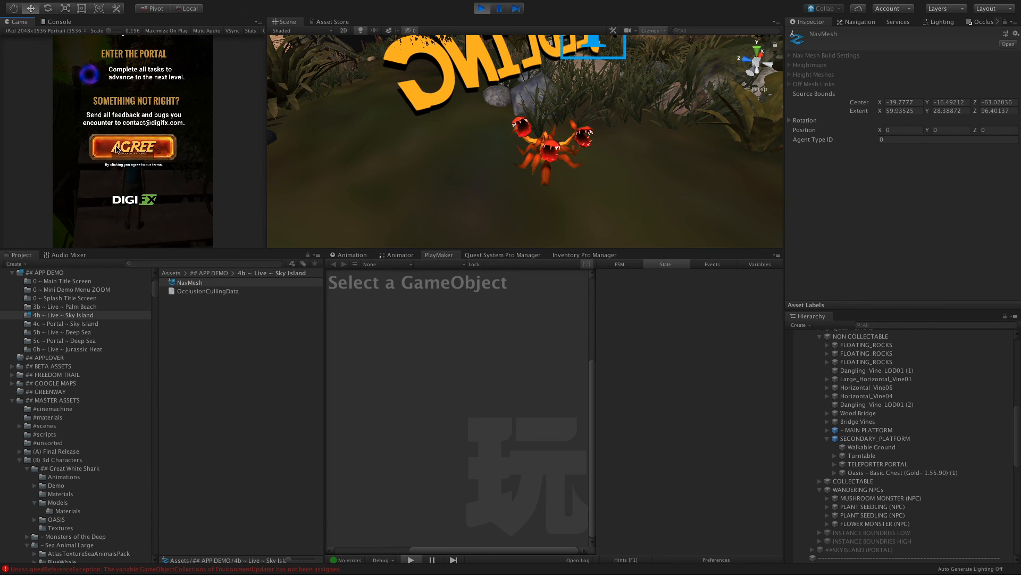
{"action": "left_click", "coordinate": [113, 148]}
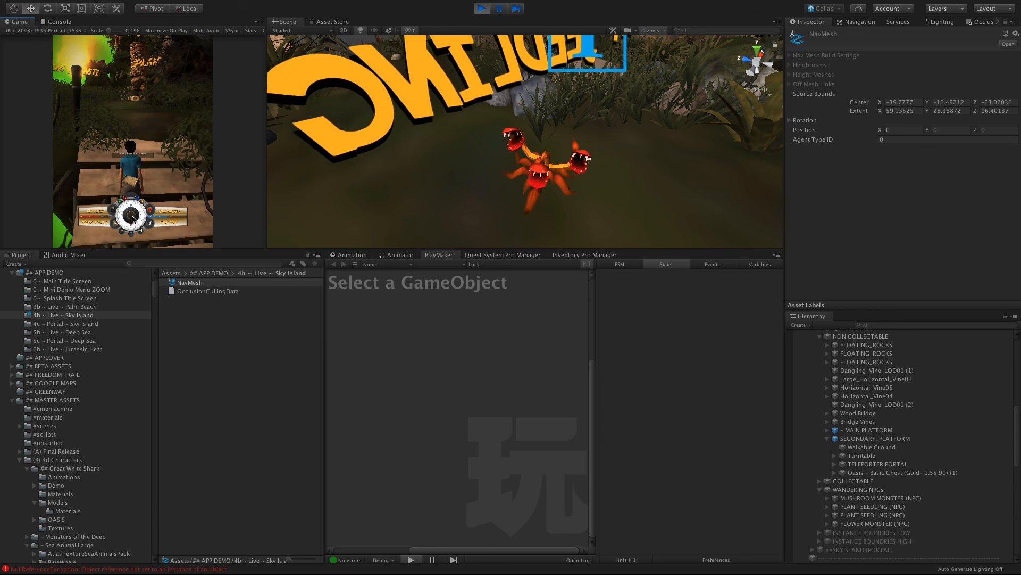
{"action": "left_click_drag", "start_coordinate": [133, 226], "coordinate": [133, 233]}
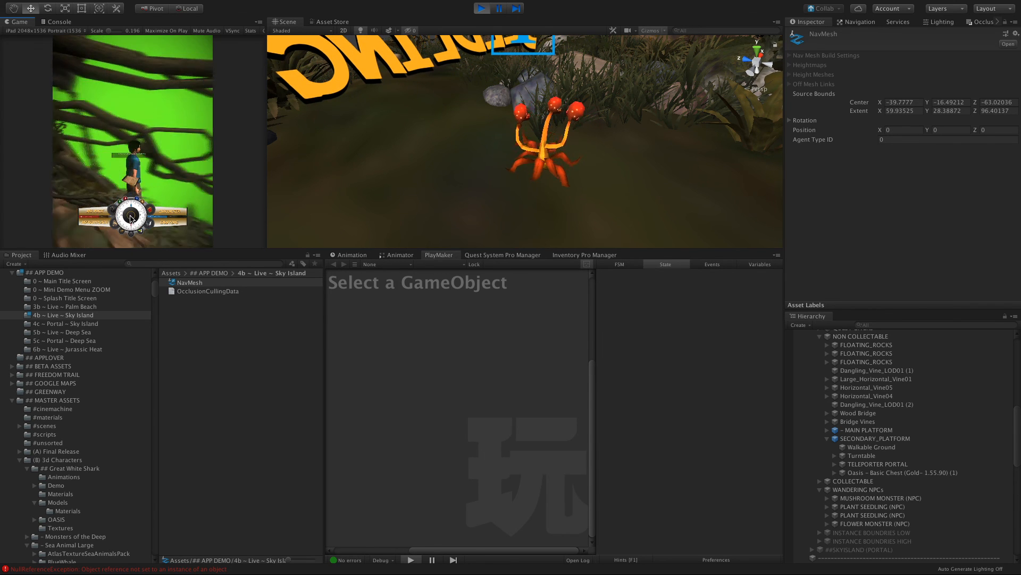
{"action": "left_click_drag", "start_coordinate": [132, 218], "coordinate": [134, 172]}
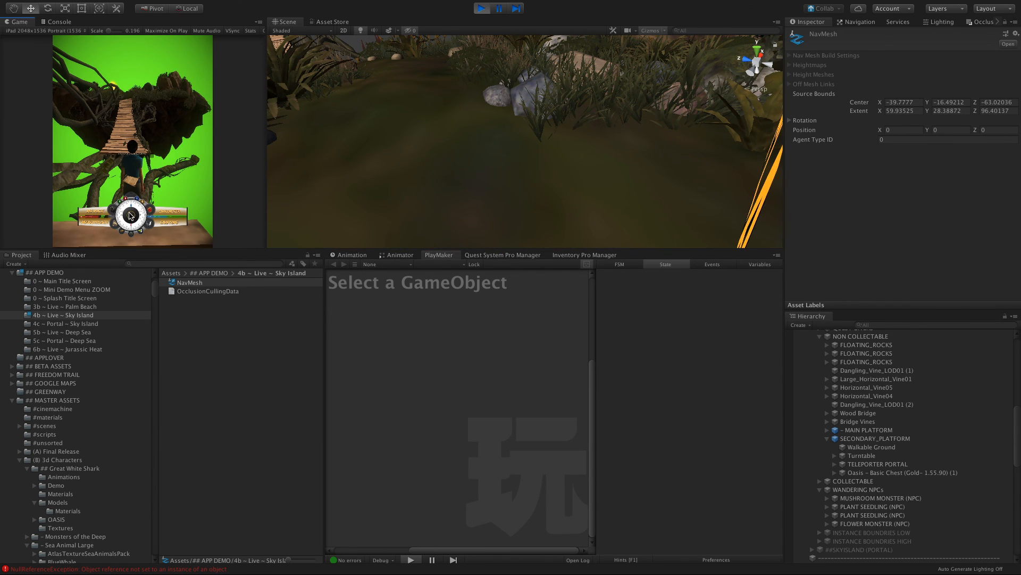
{"action": "left_click_drag", "start_coordinate": [145, 214], "coordinate": [255, 207]}
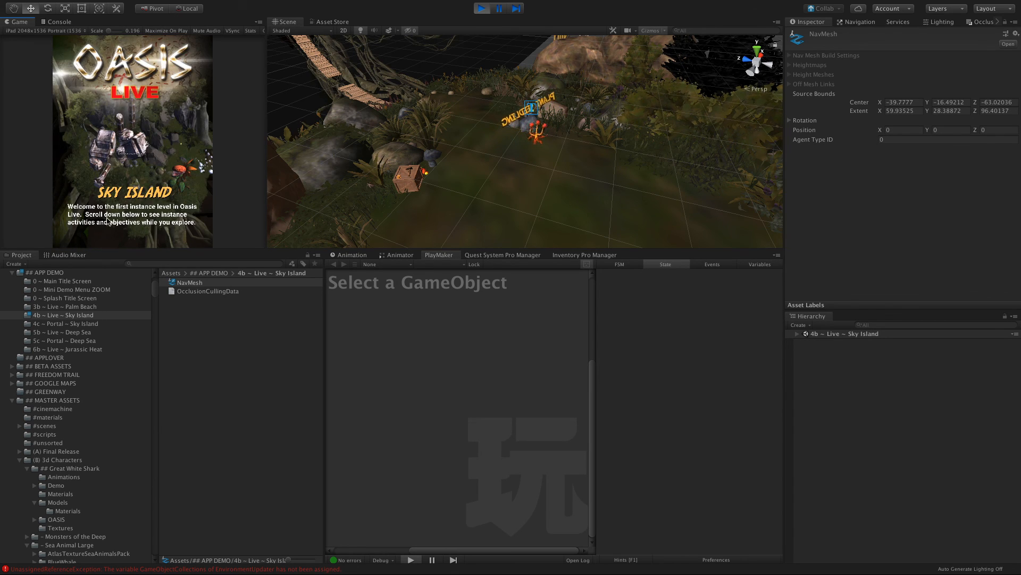
Agree to the welcome screen in a new play test and walk the character up to the Mushroom Monster and Plant Seedling.
{"action": "left_click_drag", "start_coordinate": [104, 212], "coordinate": [130, 109]}
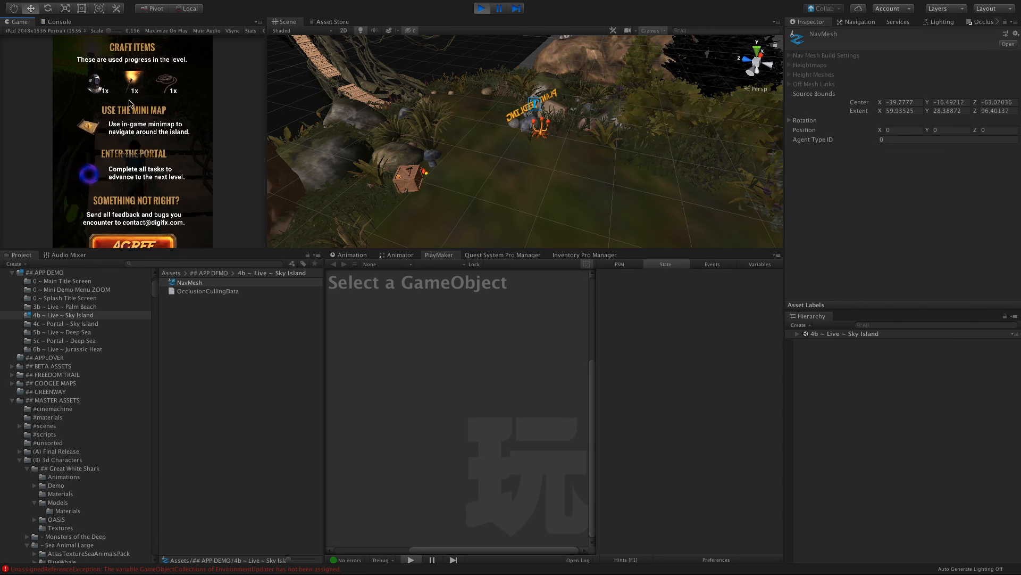
{"action": "left_click", "coordinate": [131, 235]}
{"action": "left_click_drag", "start_coordinate": [131, 210], "coordinate": [133, 205]}
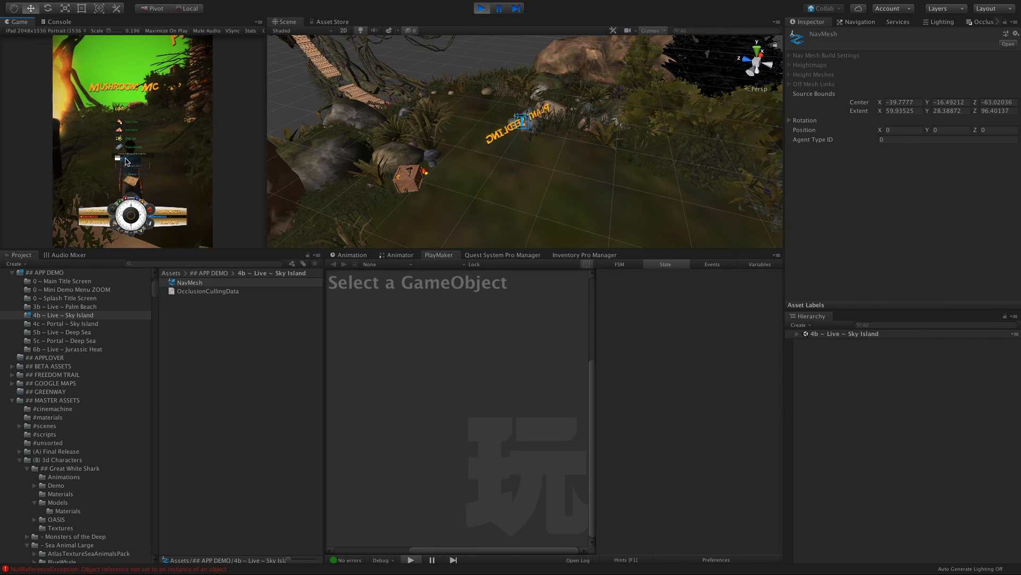
{"action": "left_click_drag", "start_coordinate": [132, 198], "coordinate": [143, 232]}
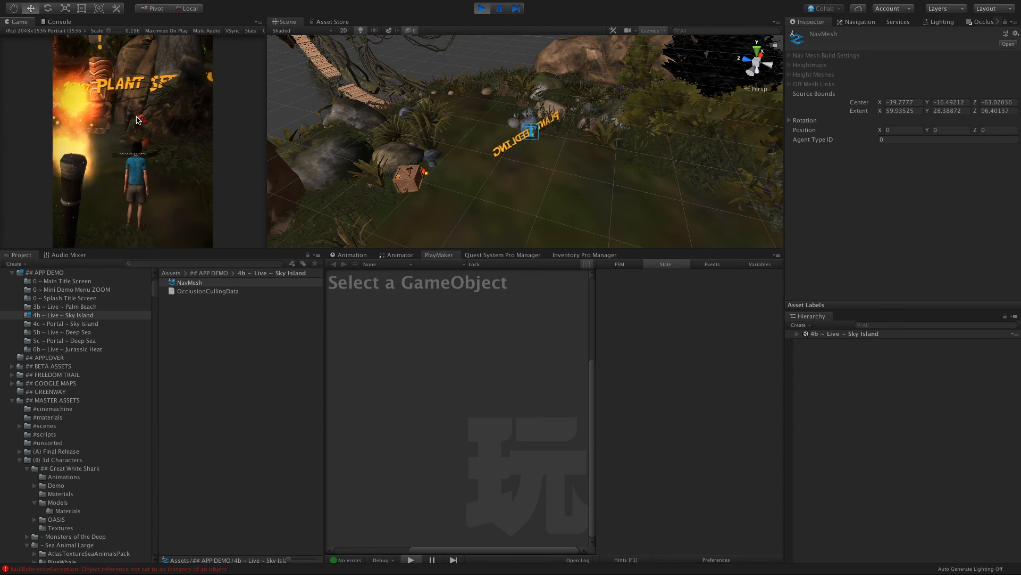
Check the secondary platform's Plant Seedling in the Scene view during play, and stop the play test.
{"action": "scroll", "coordinate": [520, 219], "scroll_direction": "down", "scroll_amount": 6}
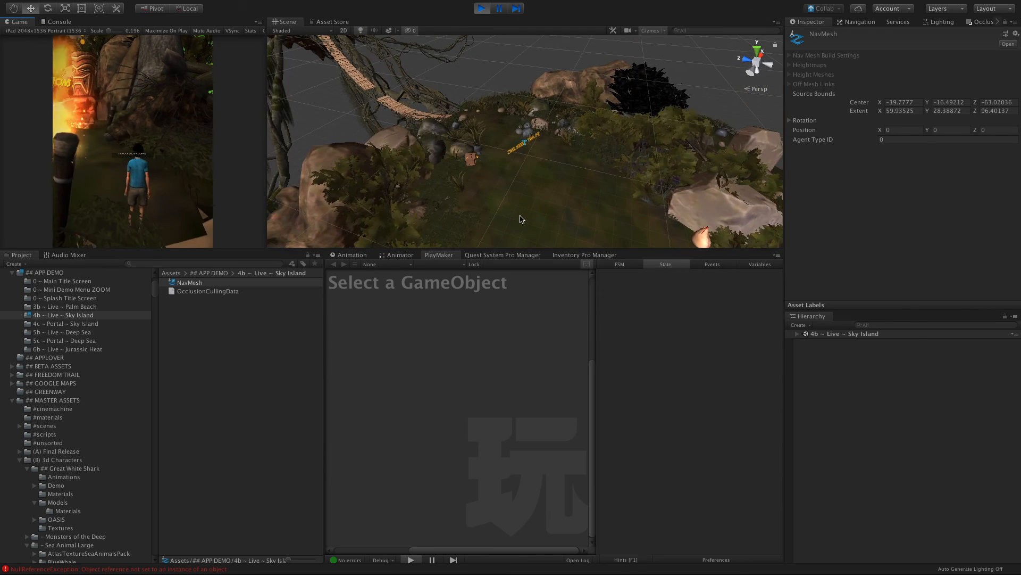
{"action": "scroll", "coordinate": [518, 217], "scroll_direction": "up", "scroll_amount": 6}
{"action": "left_click_drag", "start_coordinate": [505, 206], "coordinate": [500, 154], "text": "alt"}
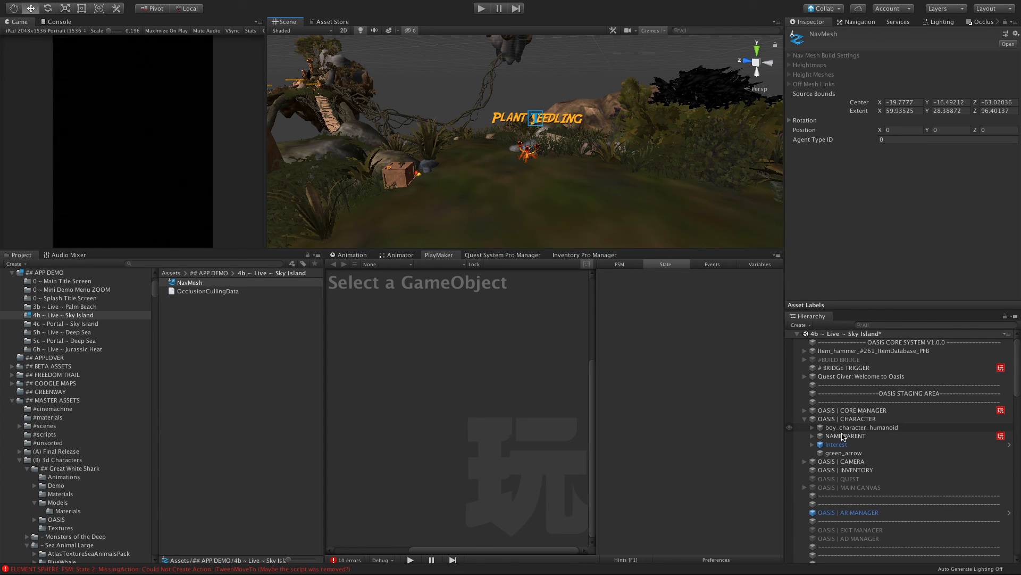
Tidy the ##SKYISLAND (MAIN) hierarchy by collapsing NON COLLECTABLE, and select the first PLANT SEEDLING (NPC) under WANDERING NPCs.
{"action": "scroll", "coordinate": [843, 437], "scroll_direction": "down", "scroll_amount": 10}
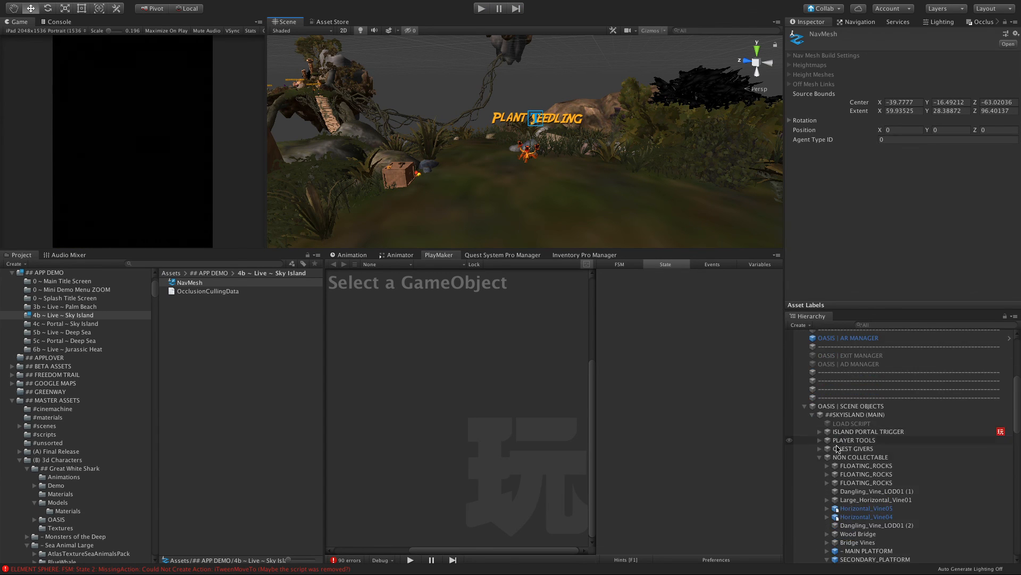
{"action": "left_click", "coordinate": [812, 414]}
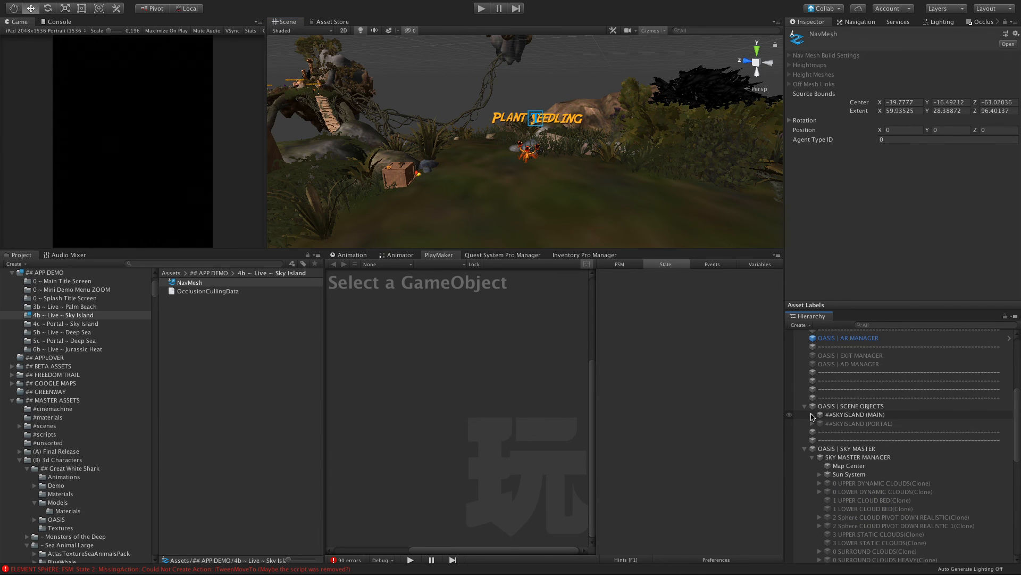
{"action": "left_click", "coordinate": [812, 415]}
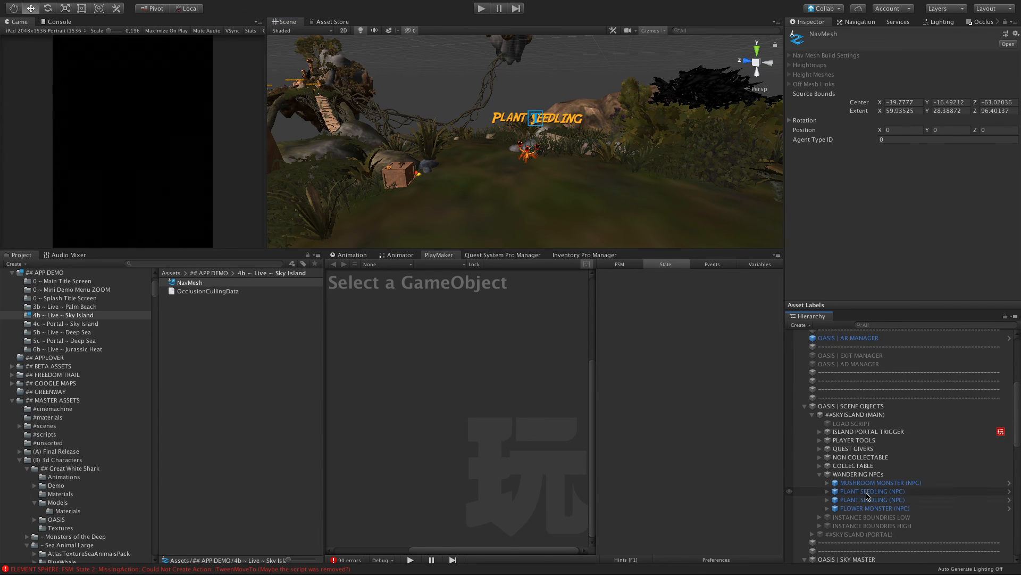
{"action": "left_click", "coordinate": [870, 500]}
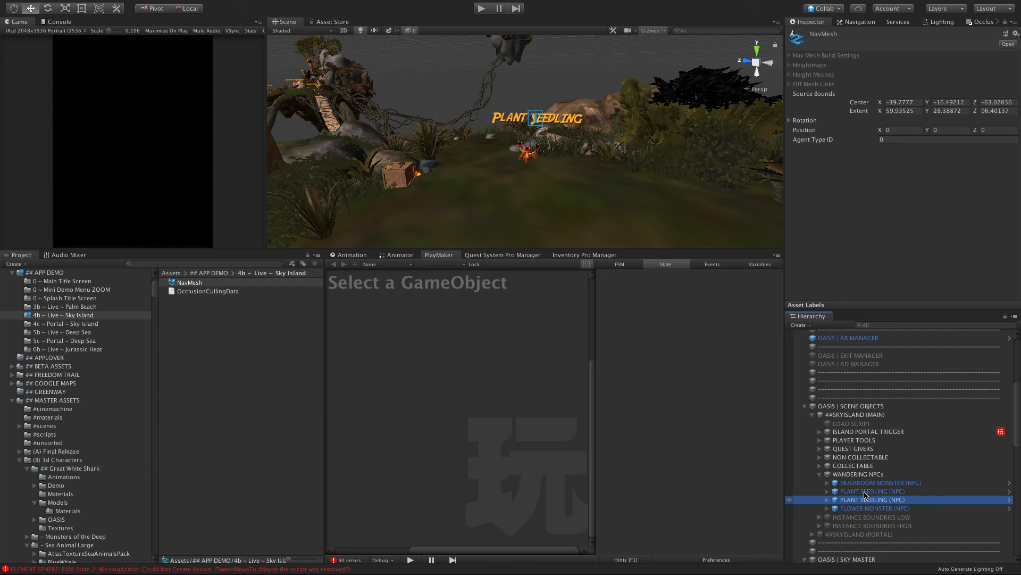
{"action": "left_click", "coordinate": [856, 492]}
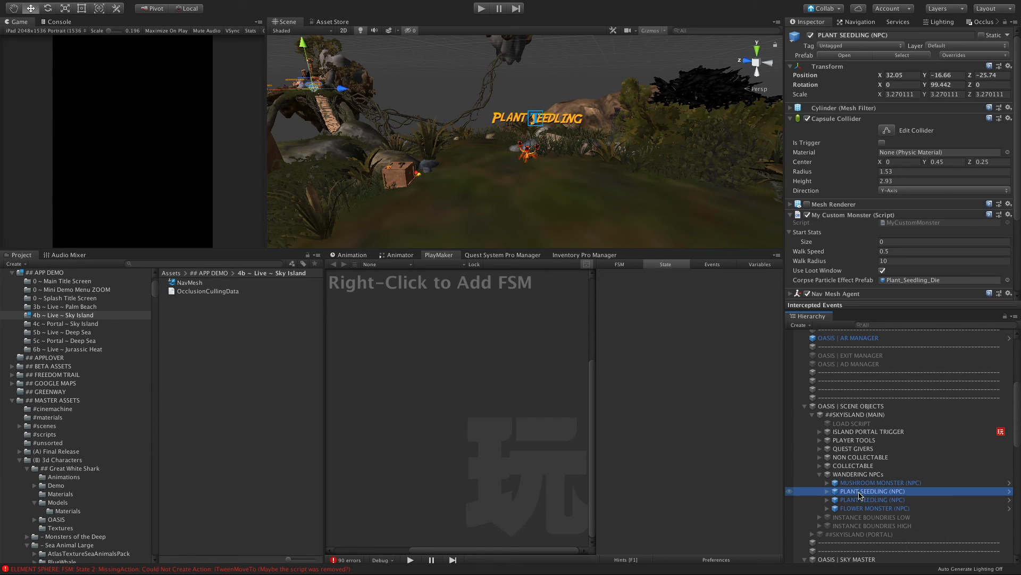